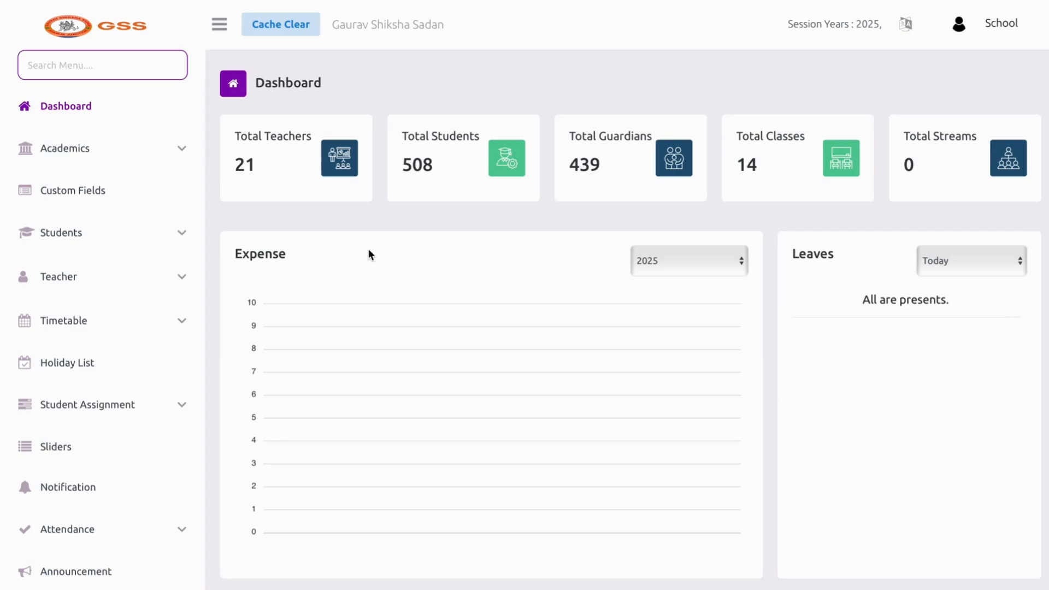
Highlight the dashboard totals: 21 teachers, 508 students, 439 guardians and 14 classes
left_click_drag(231, 166, 255, 169)
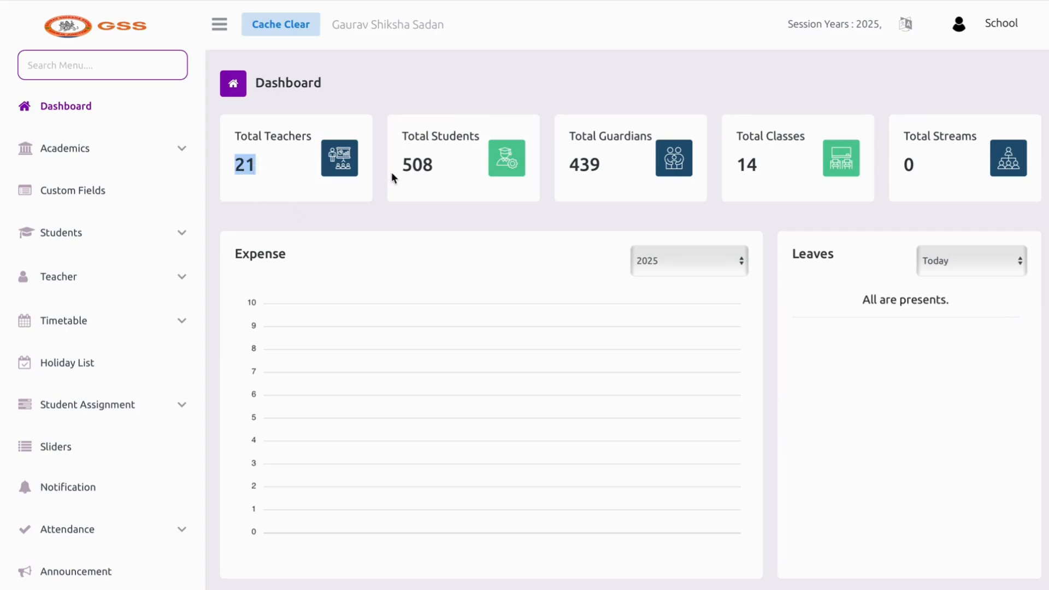
left_click_drag(403, 167, 434, 170)
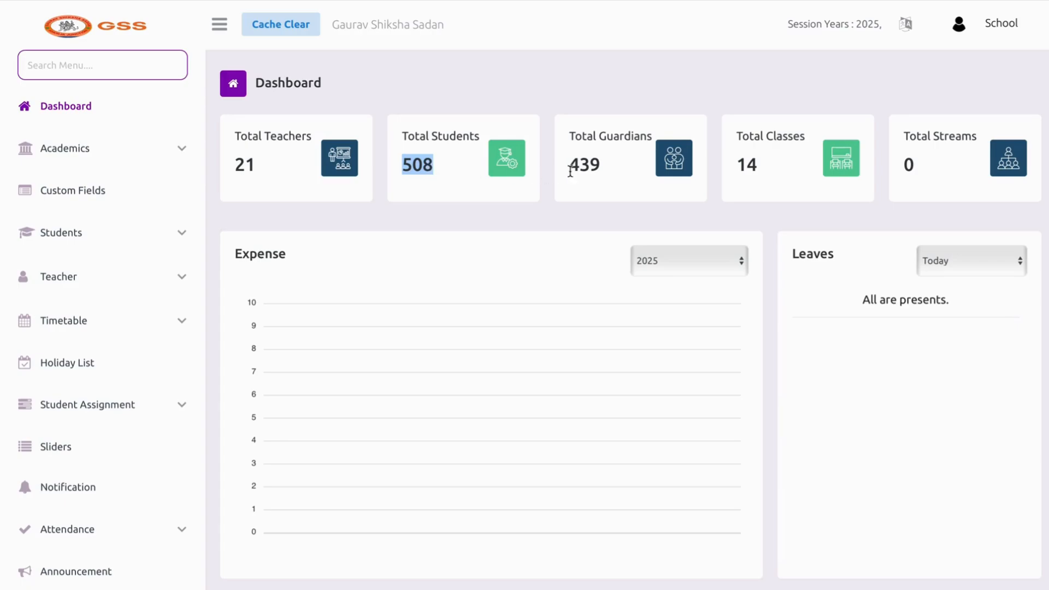
left_click_drag(570, 170, 608, 179)
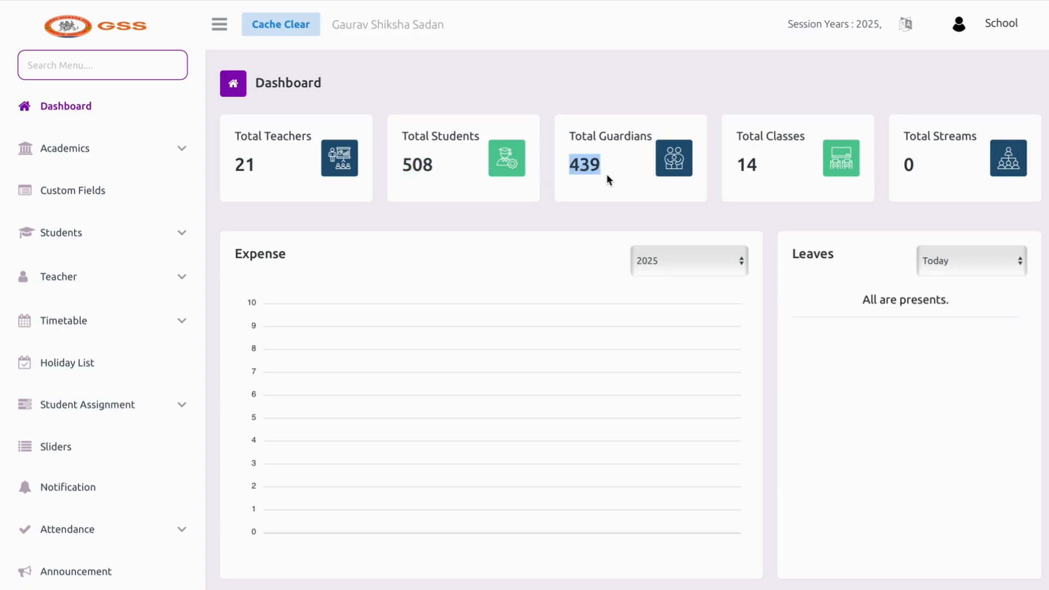
left_click_drag(738, 175, 756, 173)
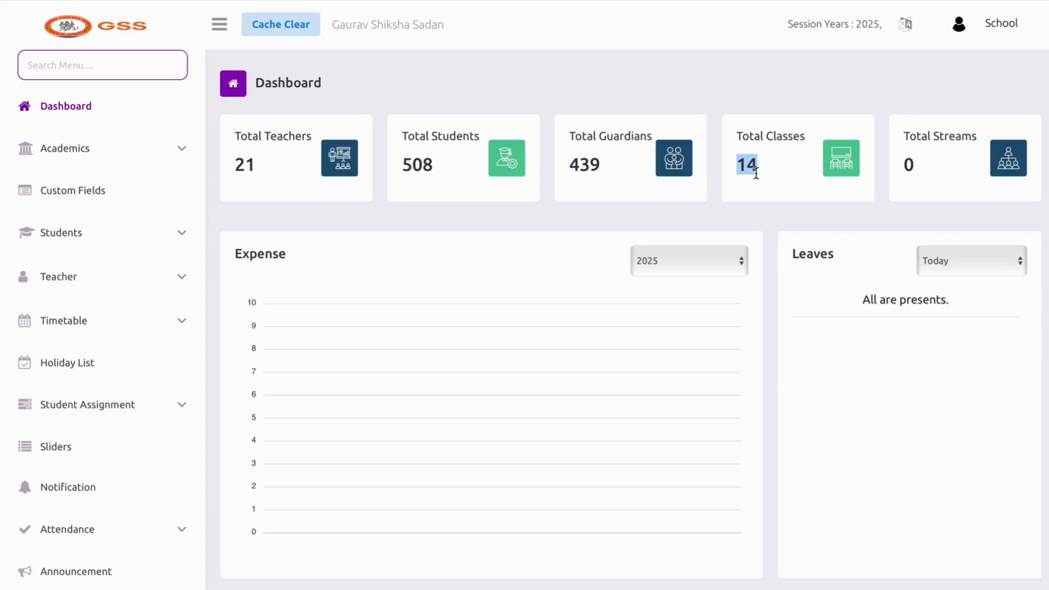
left_click_drag(912, 174, 911, 169)
Switch the attendance chart from I - Class to III - Class
scroll(895, 264, "down", 1)
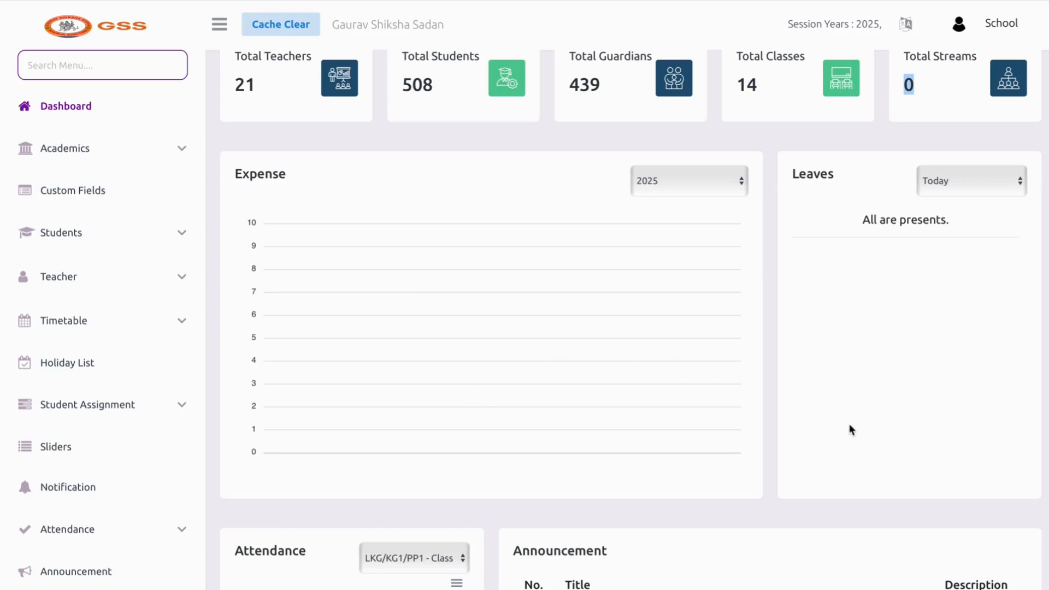
scroll(850, 430, "down", 7)
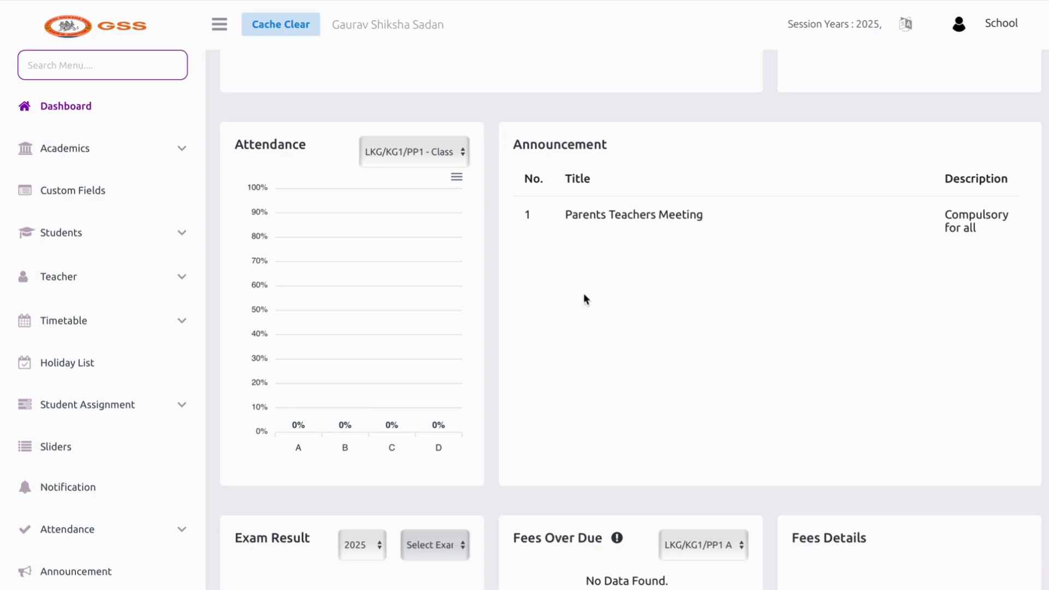
scroll(613, 280, "down", 1)
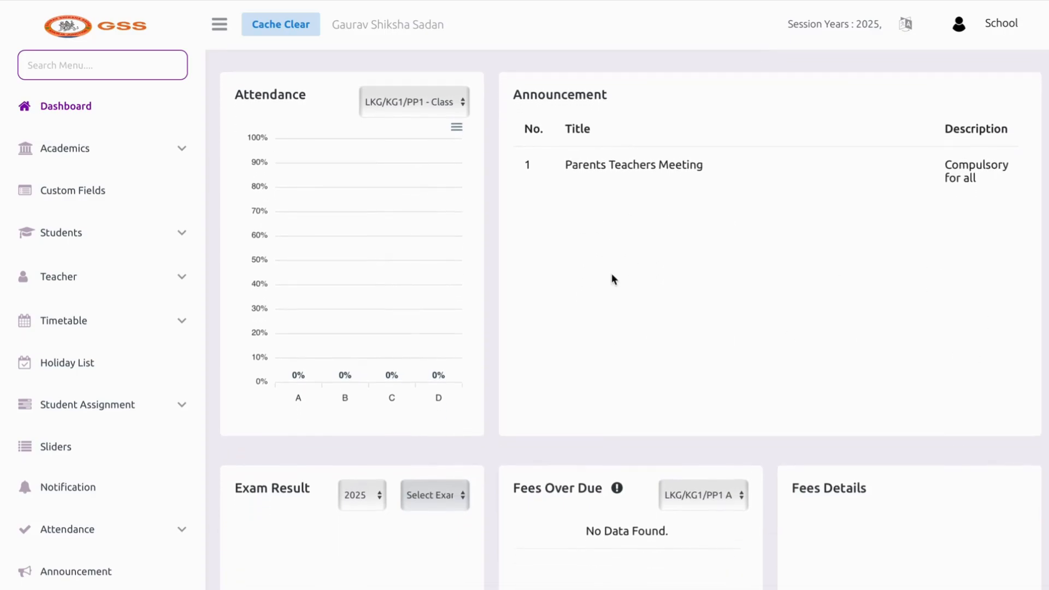
left_click(453, 108)
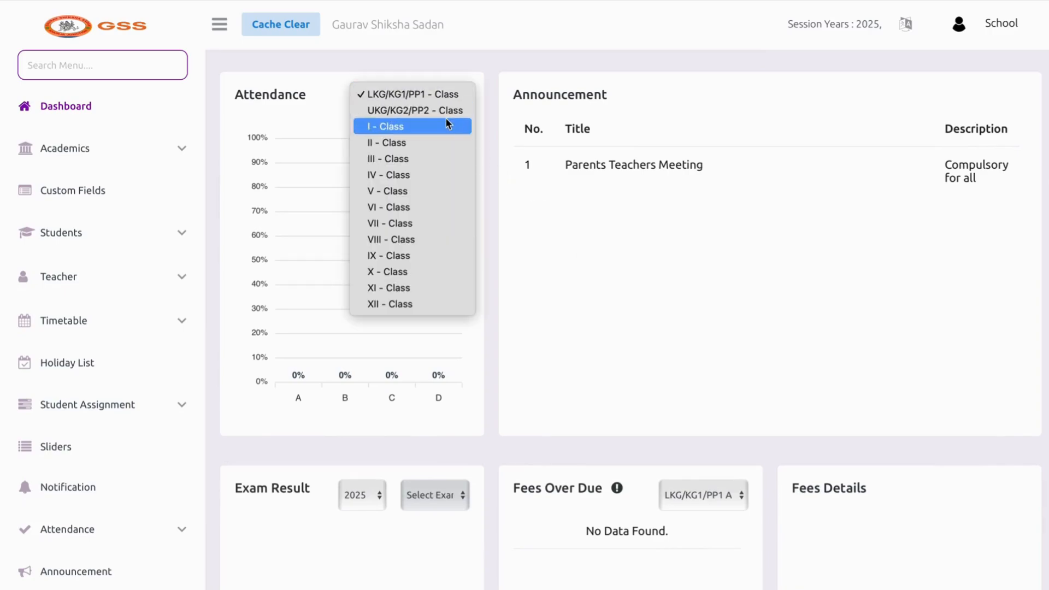
left_click(446, 123)
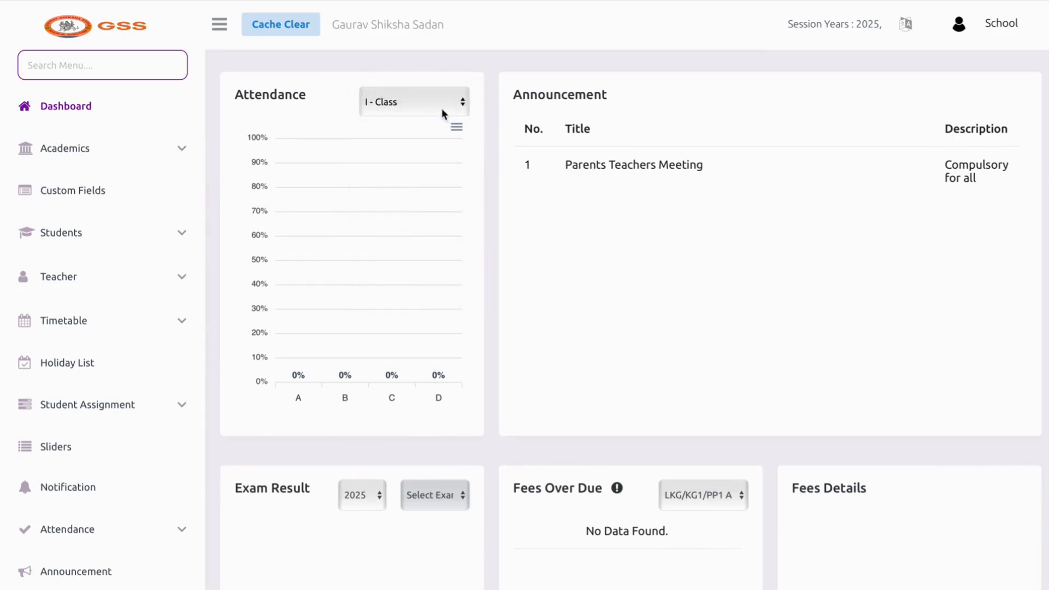
left_click(445, 113)
left_click(445, 124)
Set the Fees Over Due class filter to I A - Class
scroll(613, 290, "down", 5)
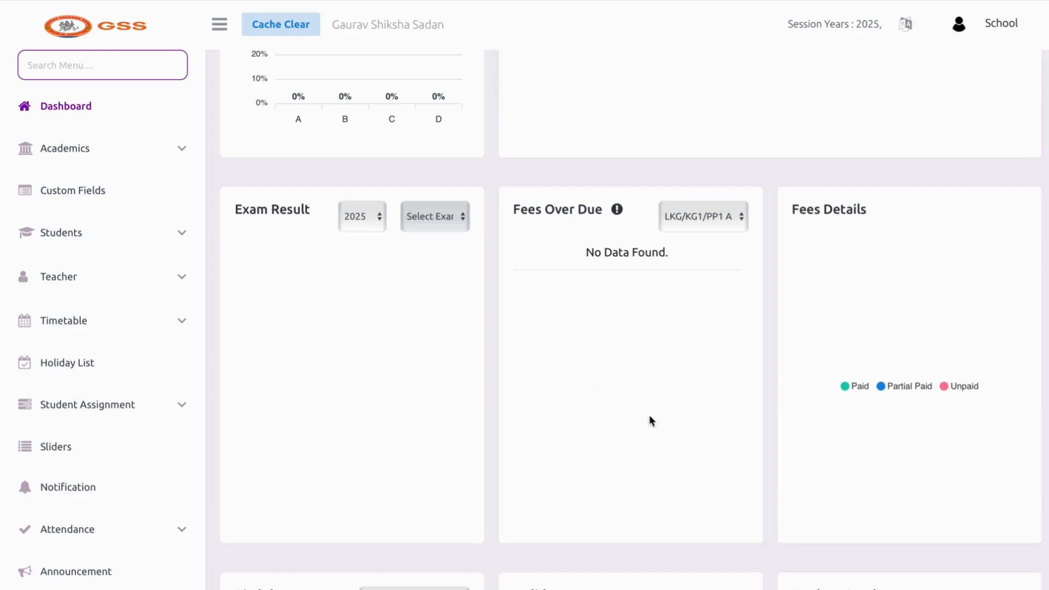
left_click(692, 219)
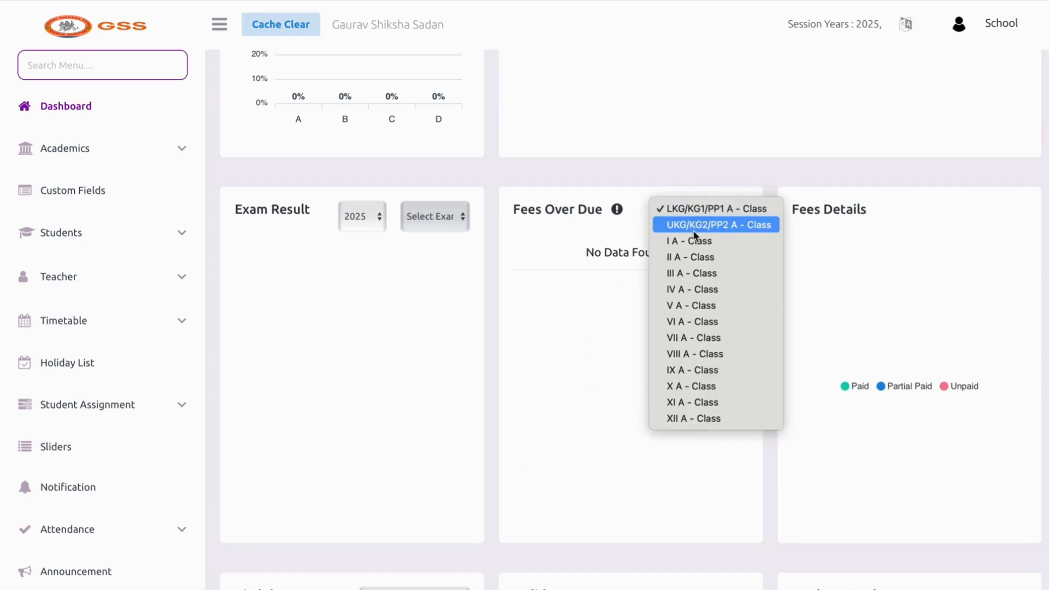
left_click(693, 227)
left_click(693, 228)
left_click(694, 225)
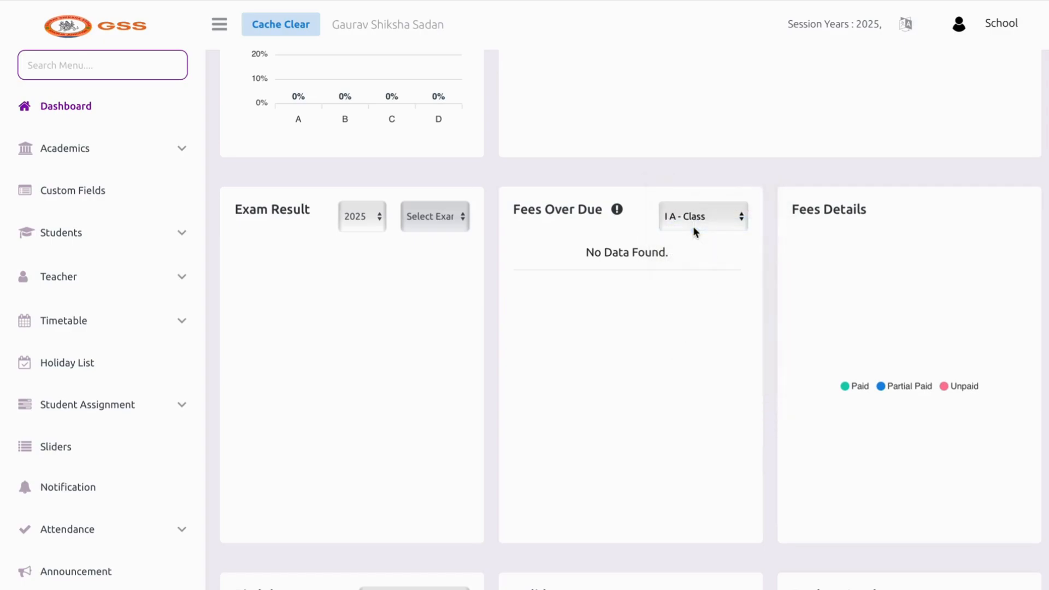
Change the Birthday widget from Today to This Month
scroll(852, 281, "down", 2)
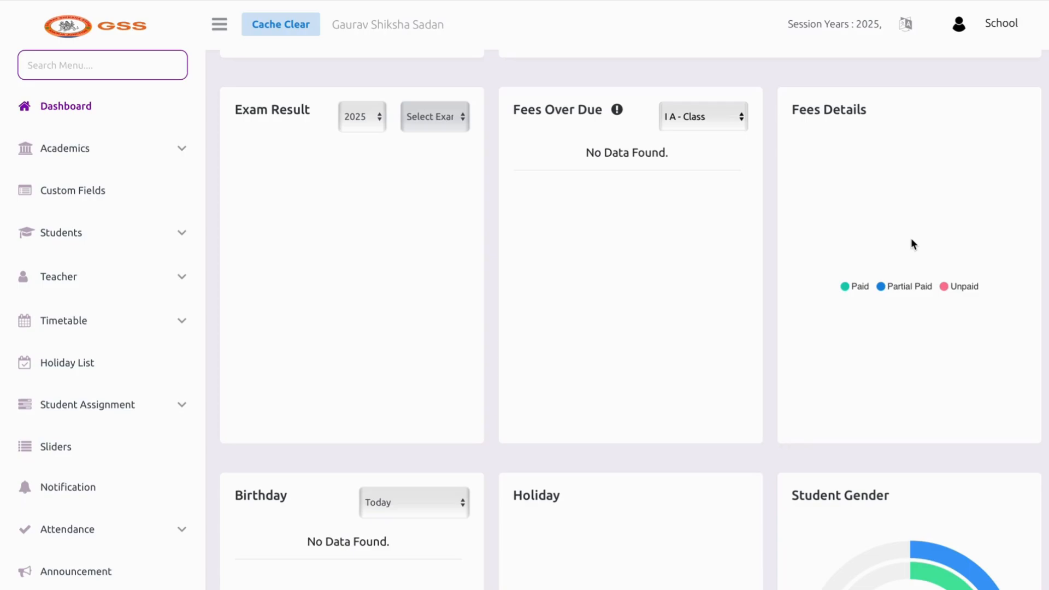
scroll(913, 244, "down", 6)
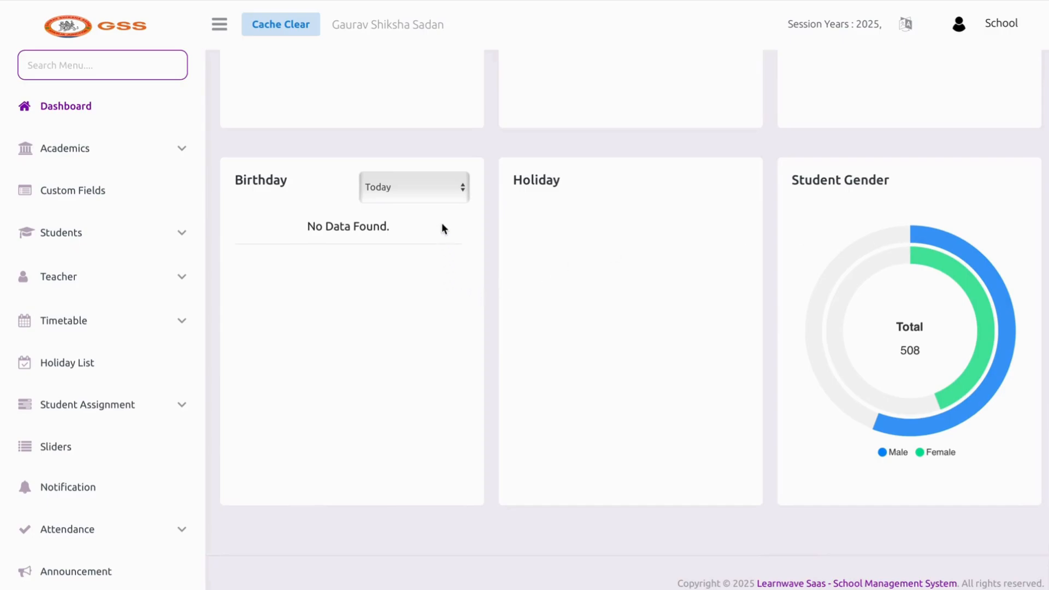
left_click(397, 200)
left_click(397, 196)
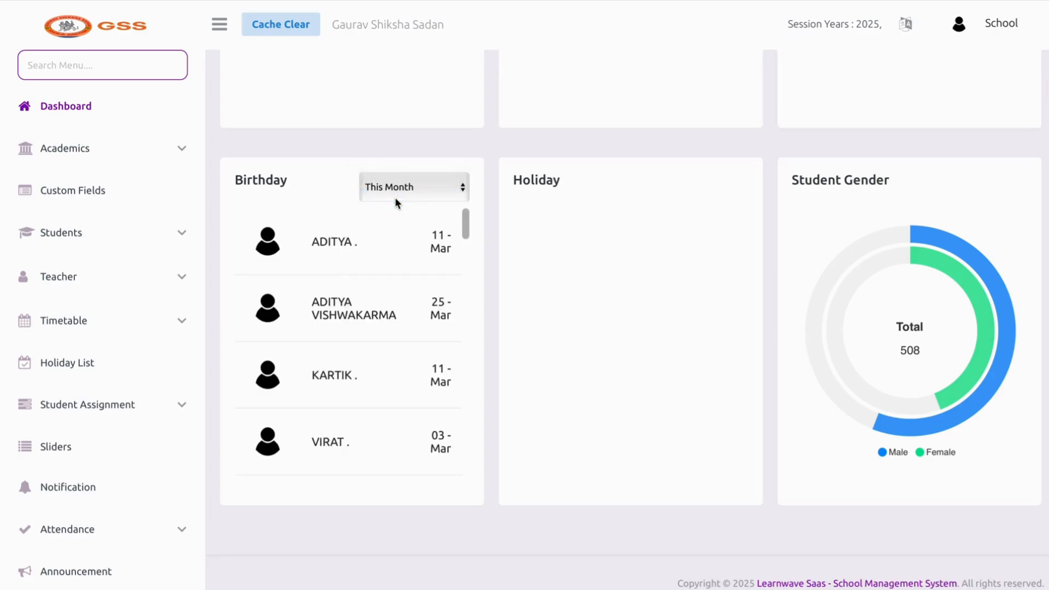
scroll(405, 342, "down", 10)
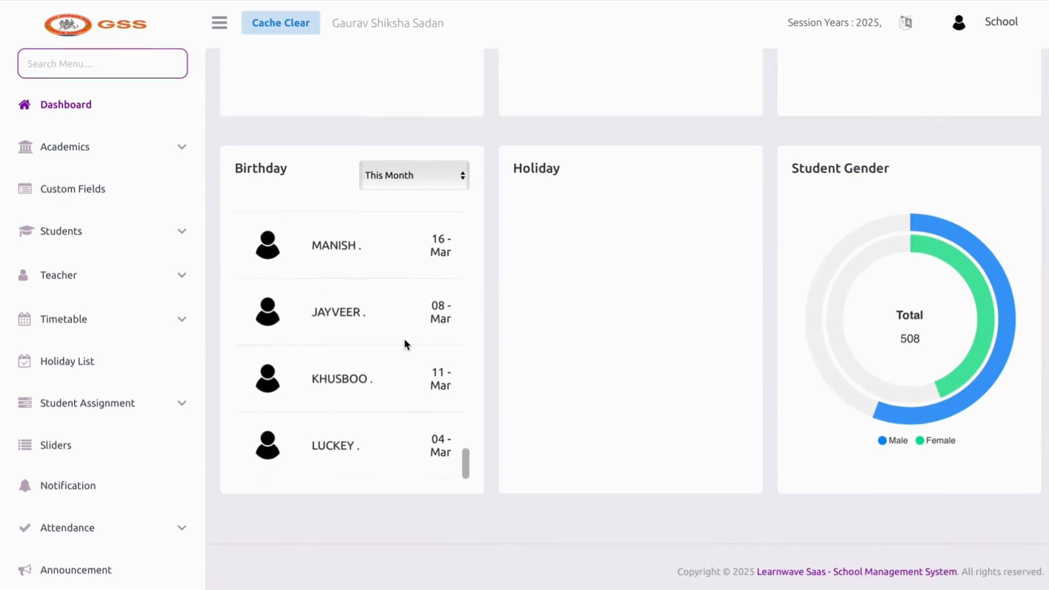
scroll(556, 358, "up", 1)
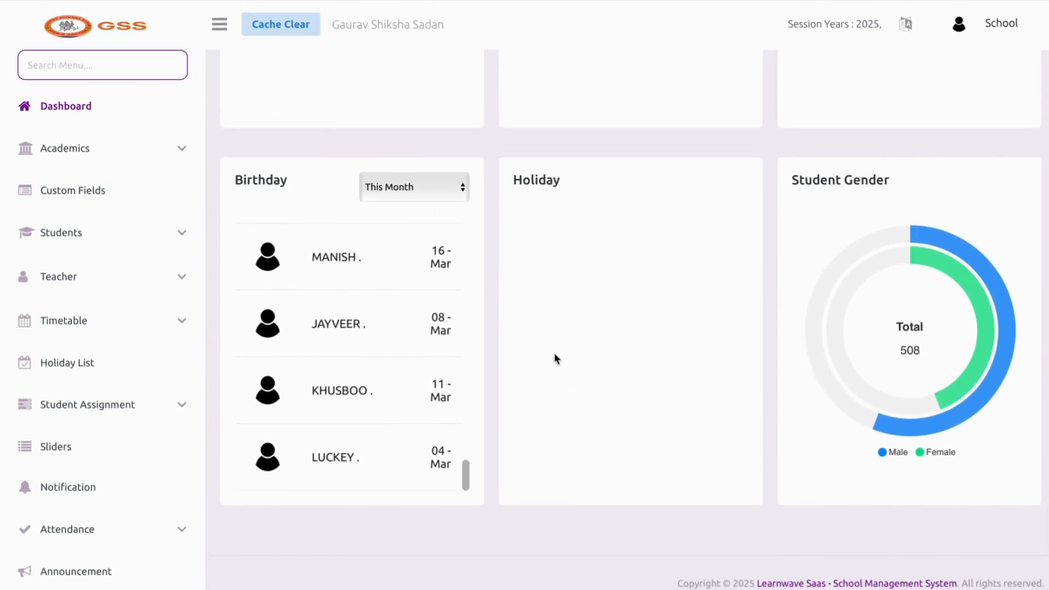
scroll(554, 354, "up", 1)
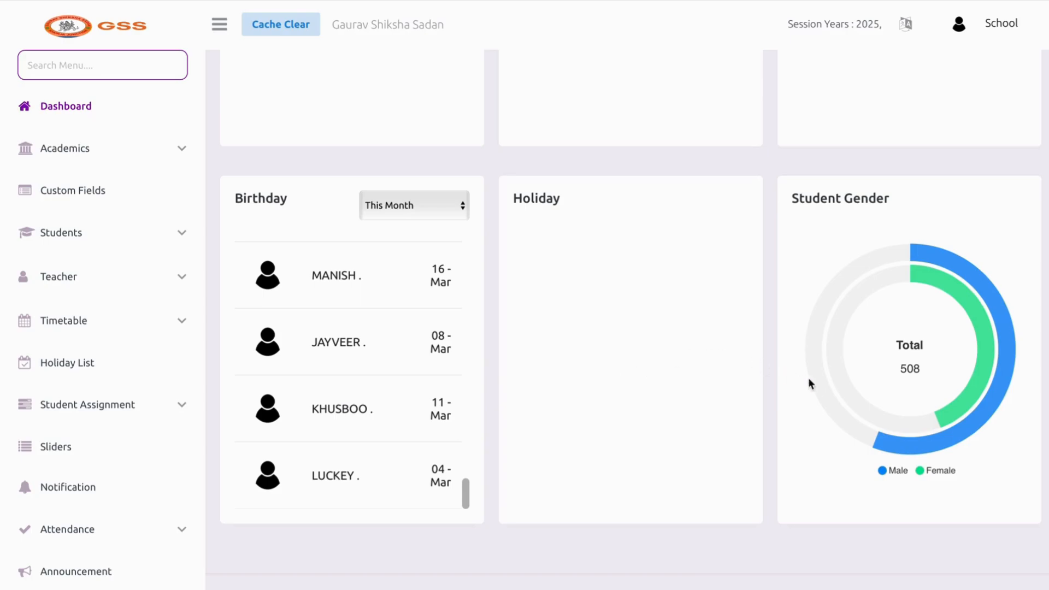
mouse_move(972, 317)
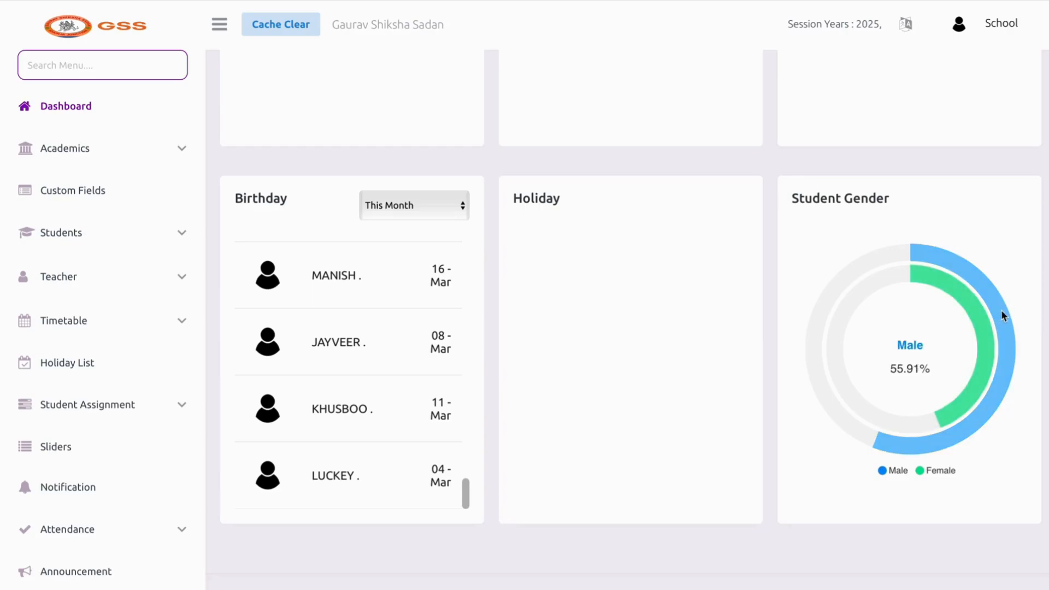
scroll(1003, 316, "up", 10)
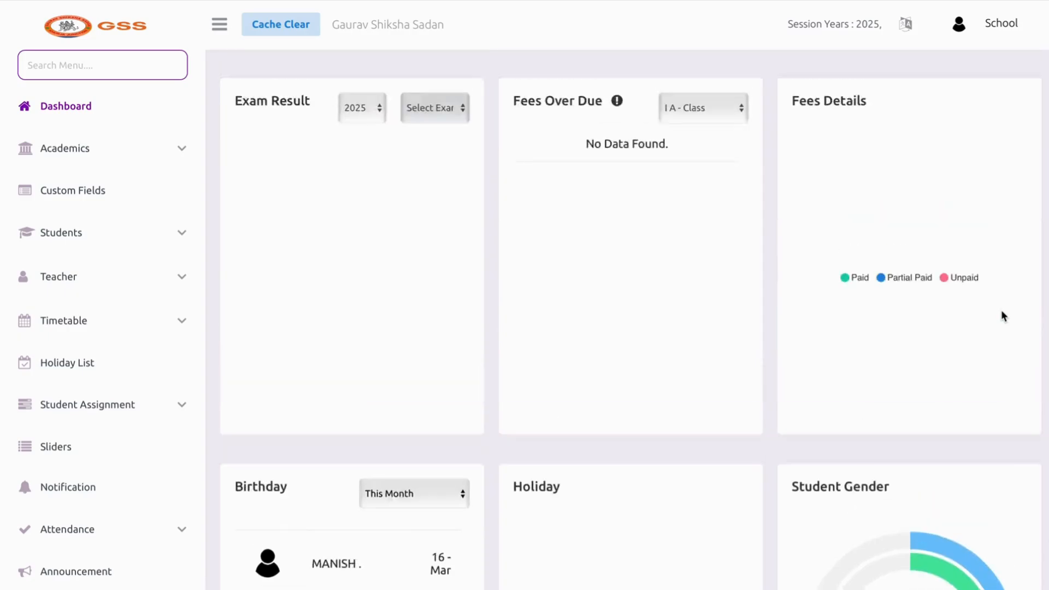
Add a new medium named DEMO under Academics
left_click(164, 149)
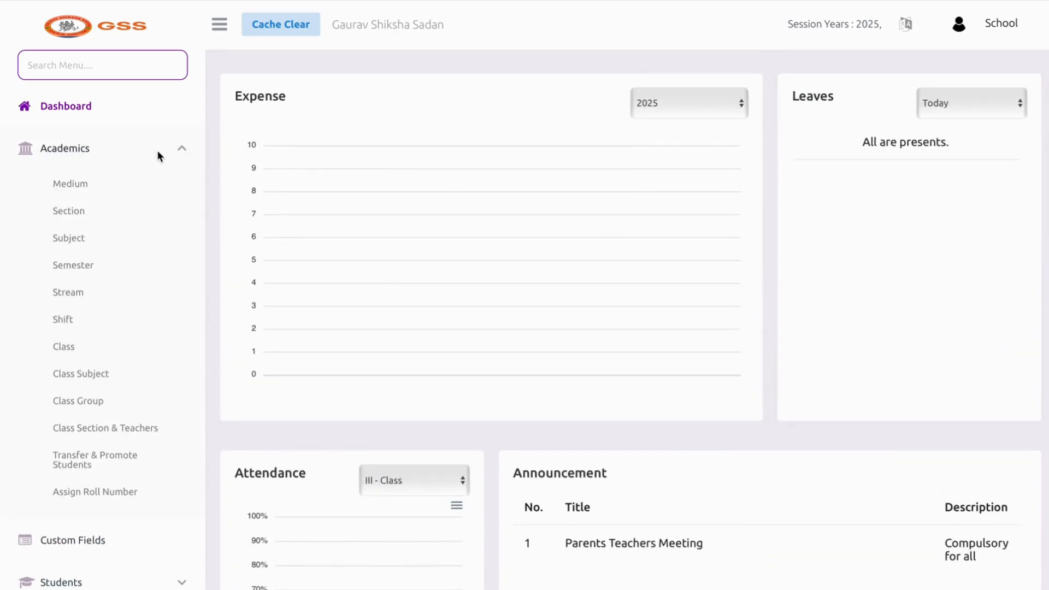
left_click(106, 181)
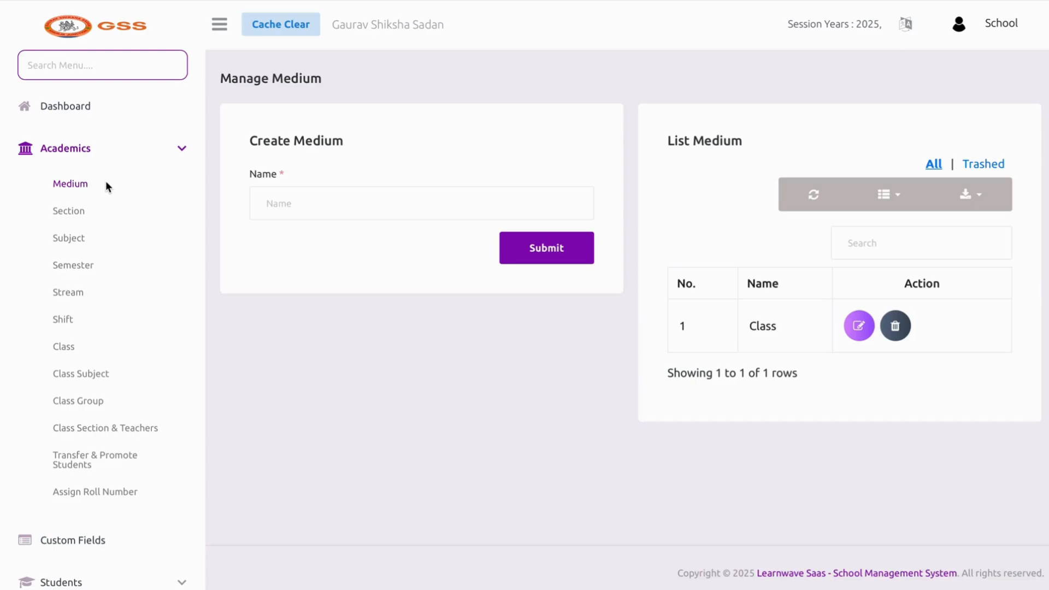
left_click(273, 203)
type("DEMO")
left_click(550, 235)
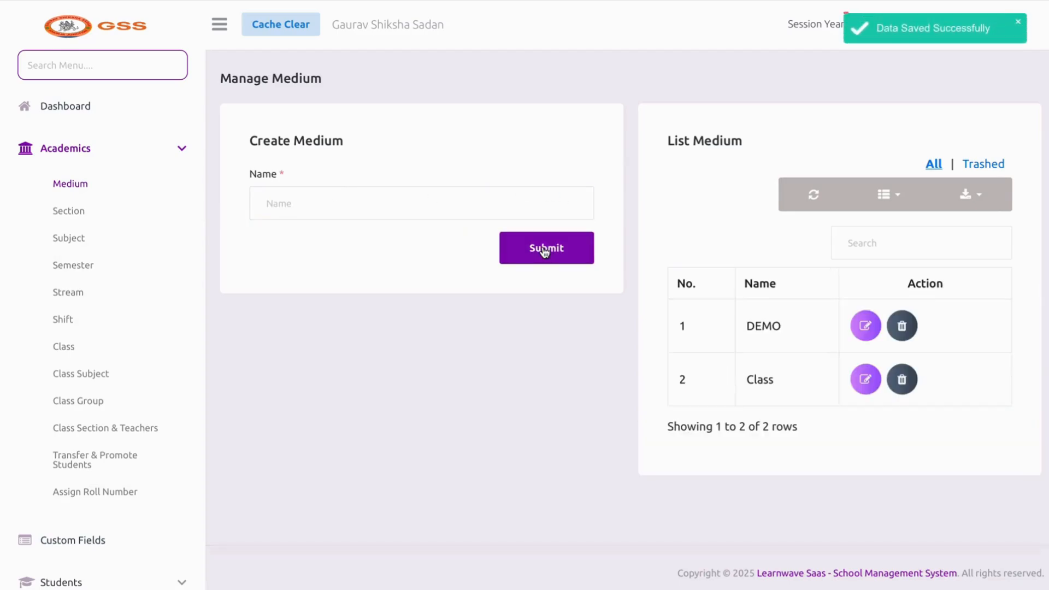
Delete the DEMO medium, then go to the Section page
left_click(910, 333)
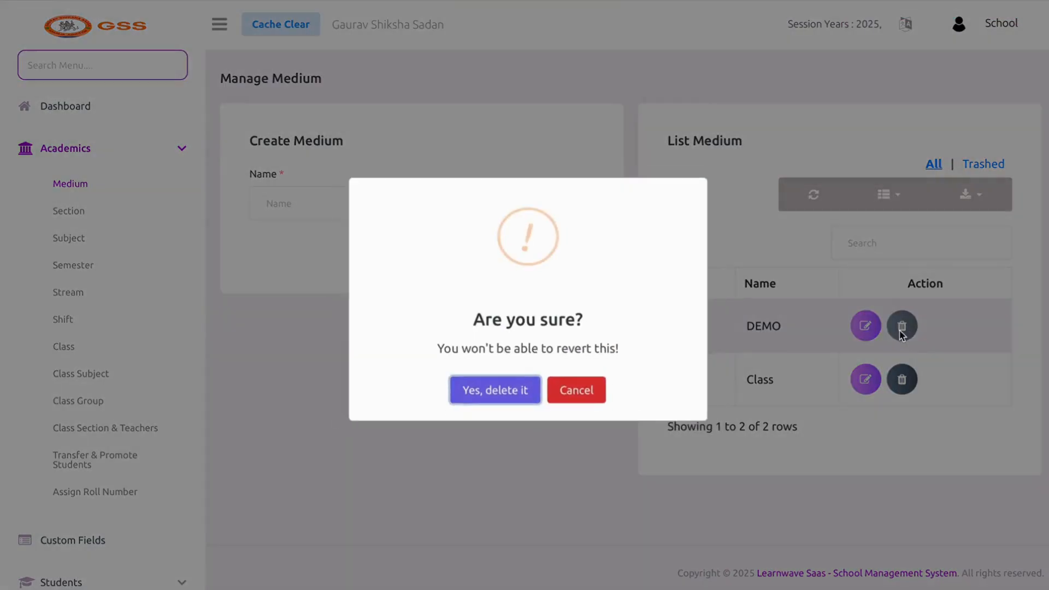
left_click(505, 396)
left_click(172, 213)
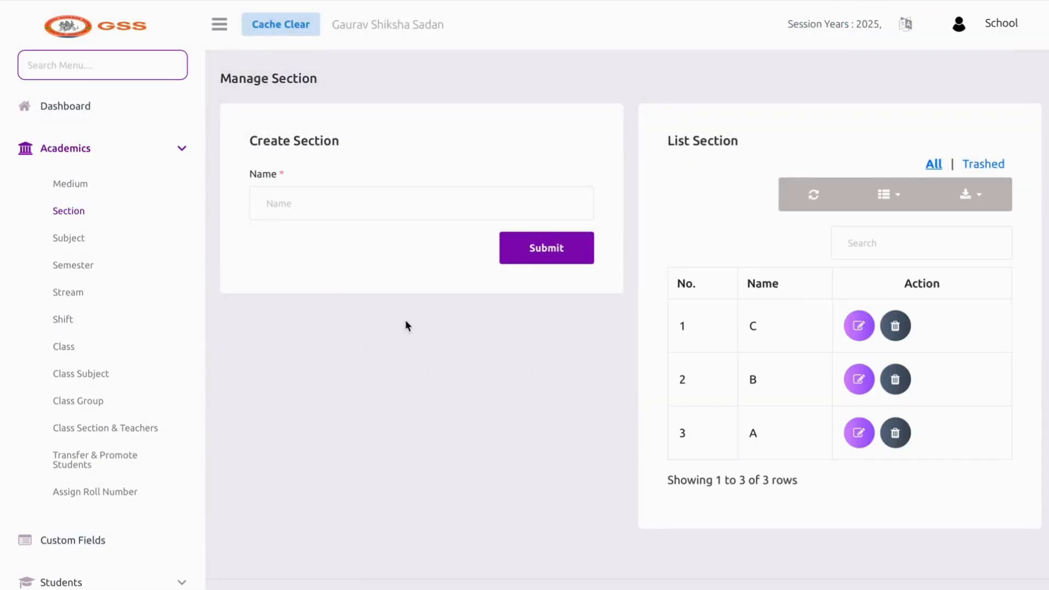
Add a new section named D
left_click(374, 214)
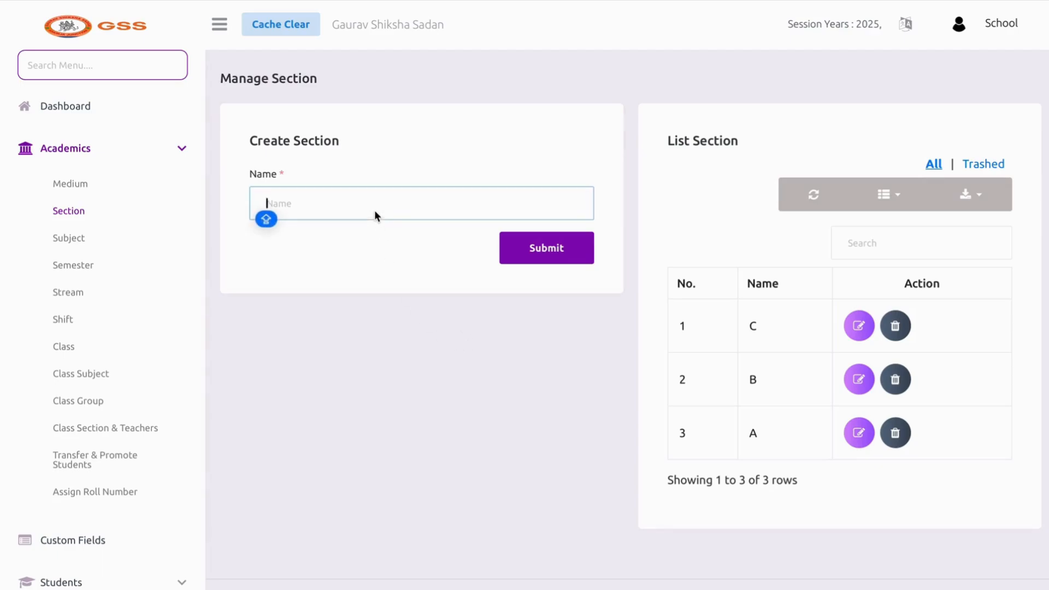
type("D")
left_click(573, 257)
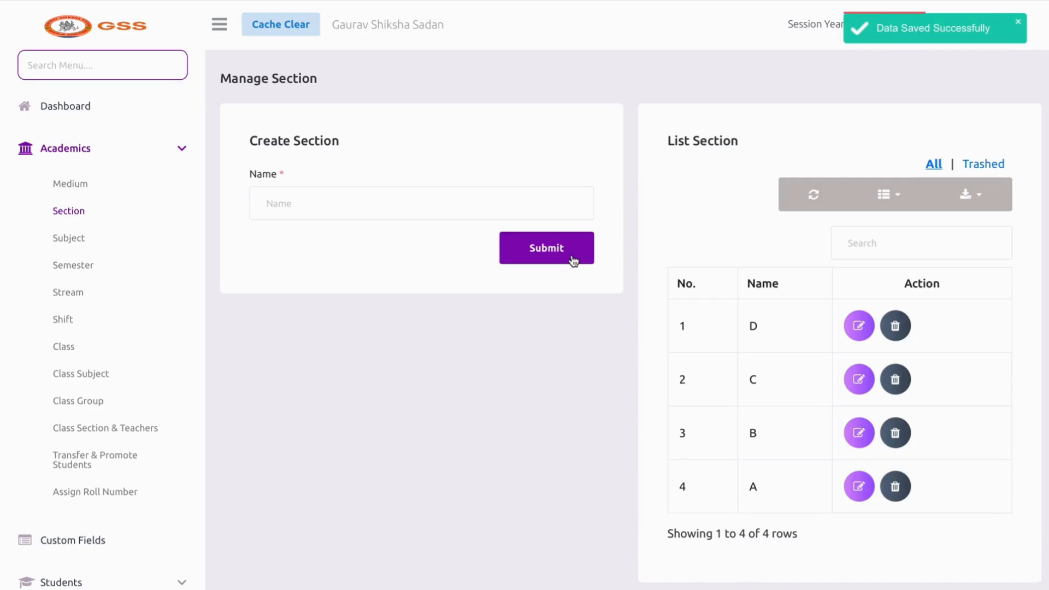
Delete sections D and C, then go to the Subject page
left_click(894, 325)
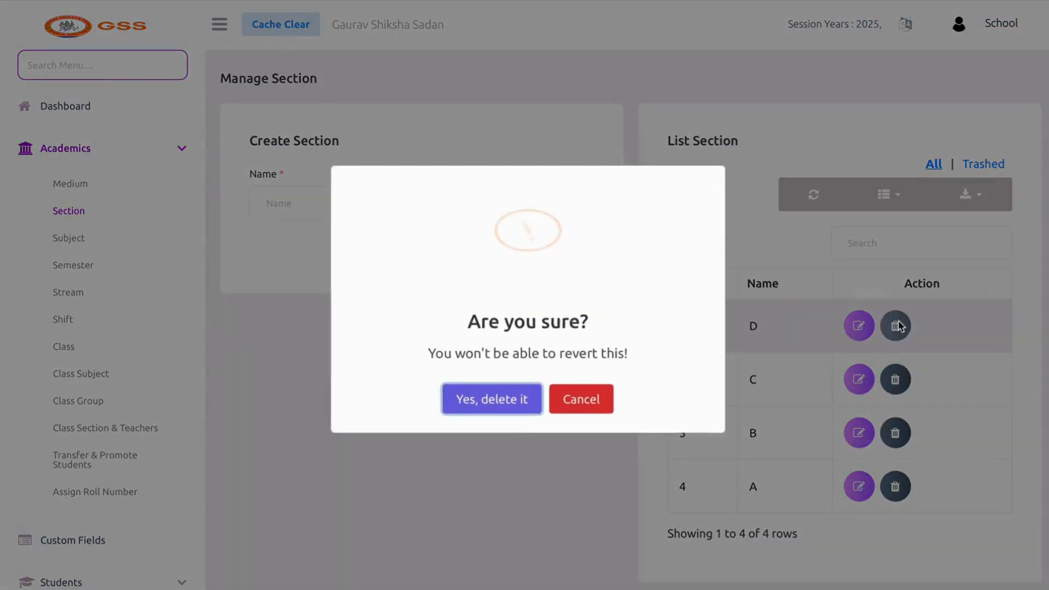
left_click(467, 394)
left_click(896, 326)
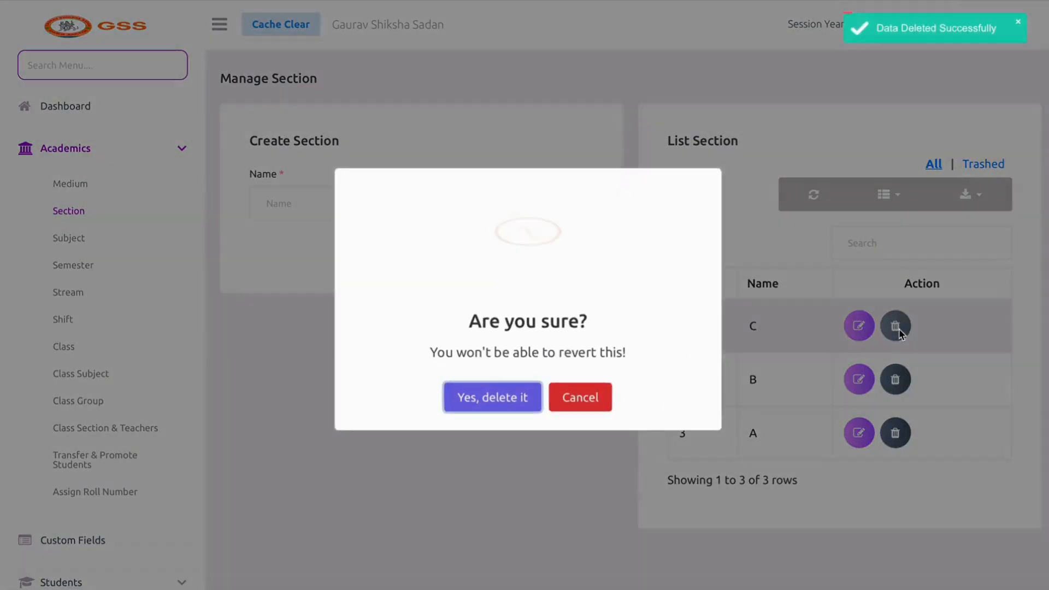
left_click(500, 405)
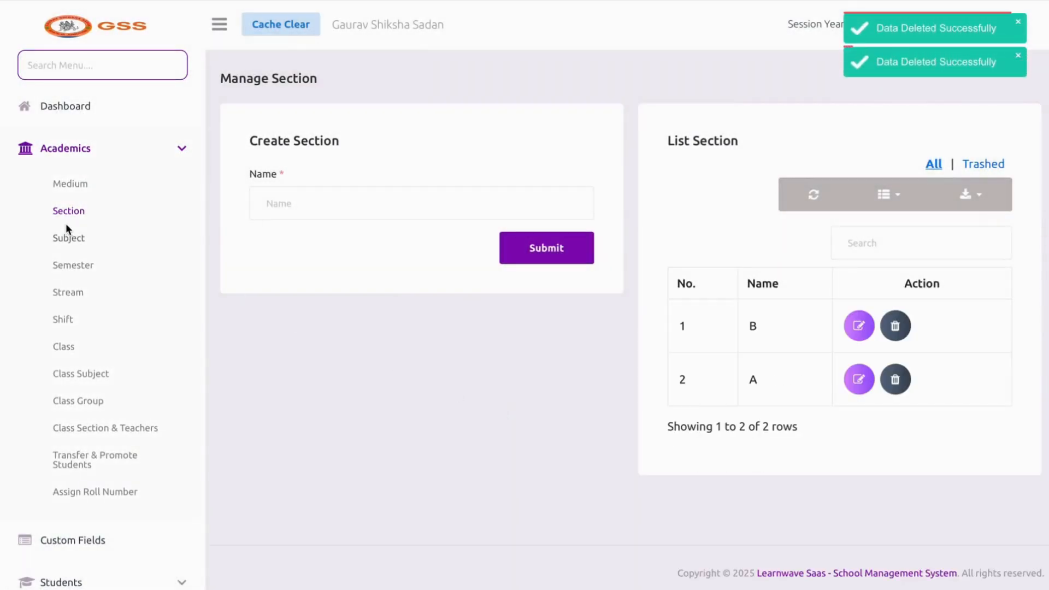
left_click(69, 237)
scroll(281, 339, "down", 8)
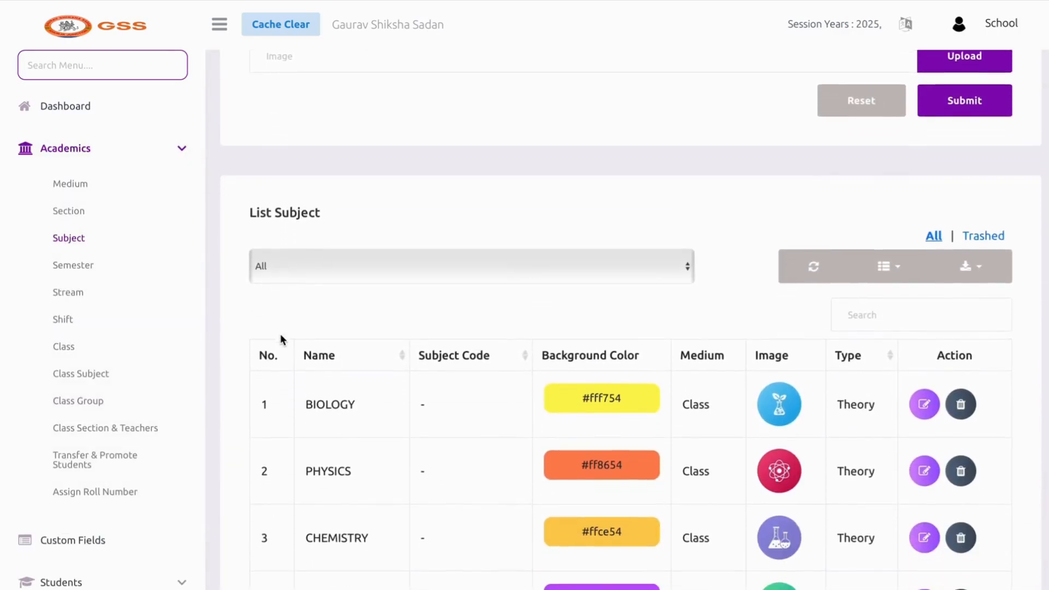
scroll(281, 339, "down", 1)
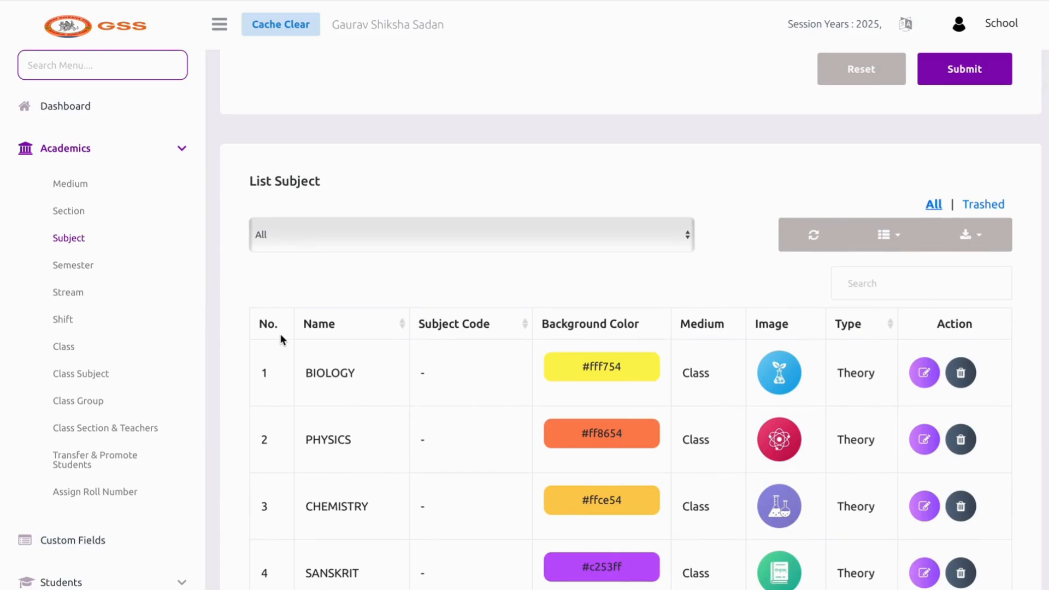
scroll(280, 334, "down", 3)
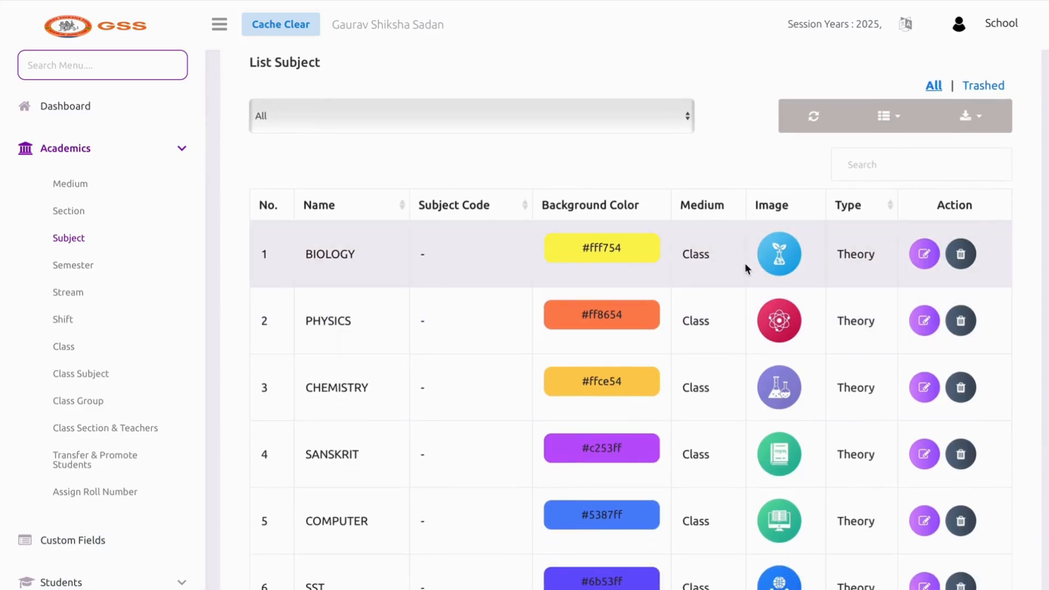
left_click(782, 244)
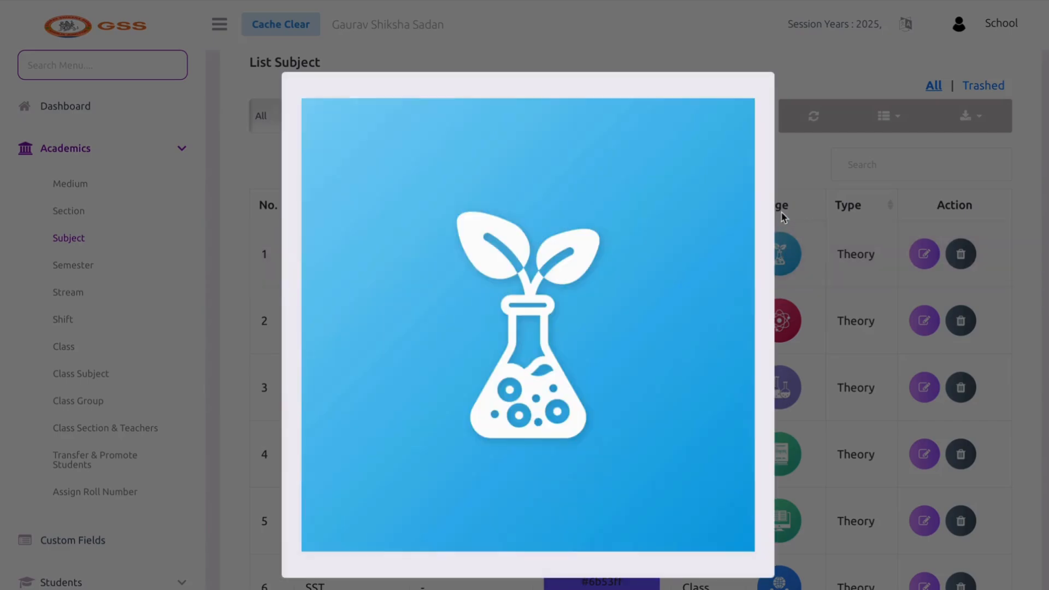
left_click(784, 216)
scroll(635, 264, "down", 1)
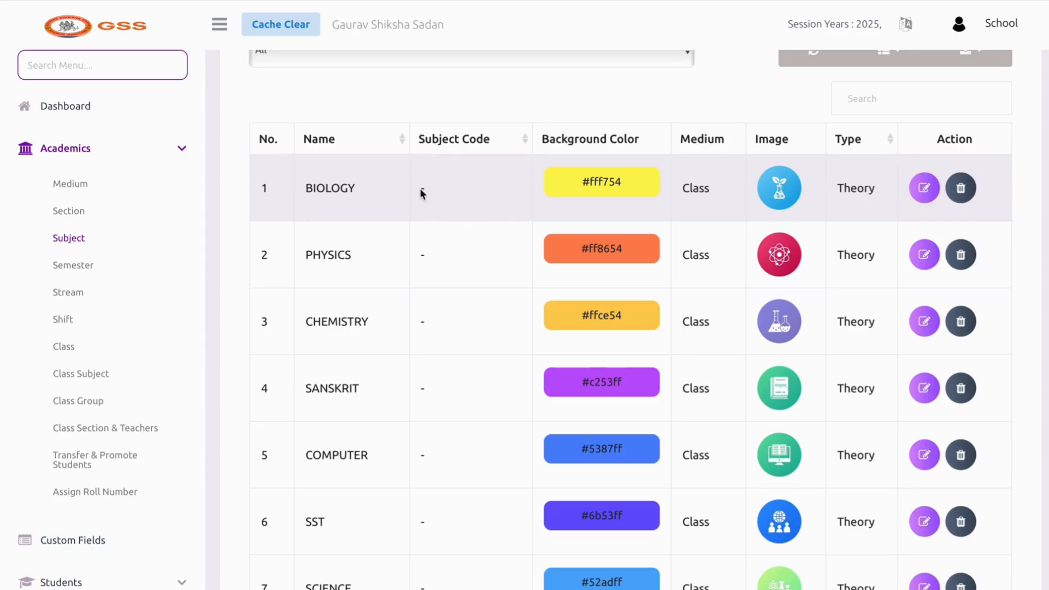
scroll(449, 194, "down", 6)
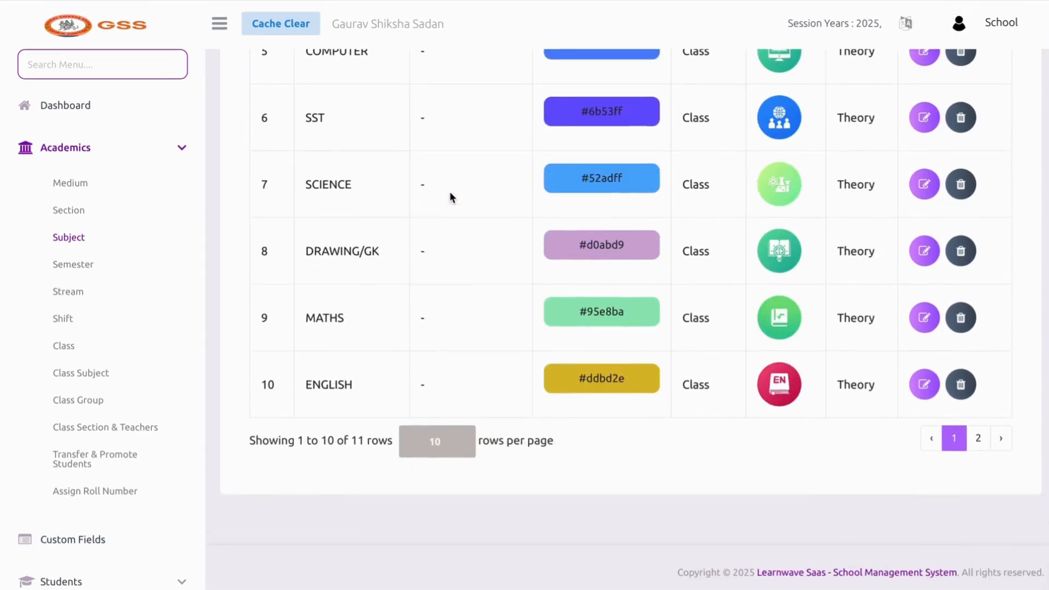
scroll(453, 242, "up", 6)
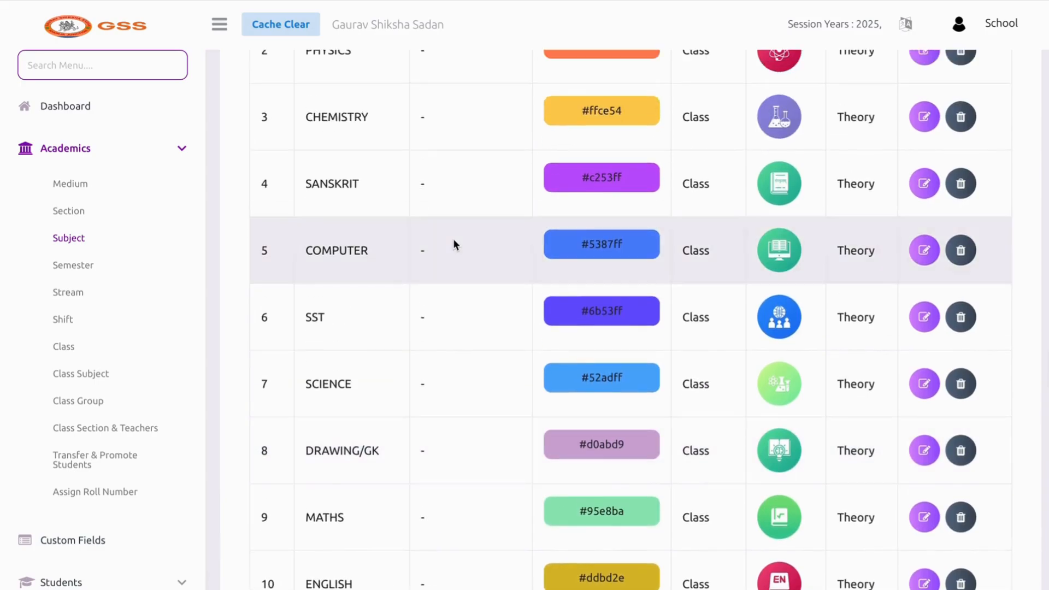
scroll(453, 243, "up", 6)
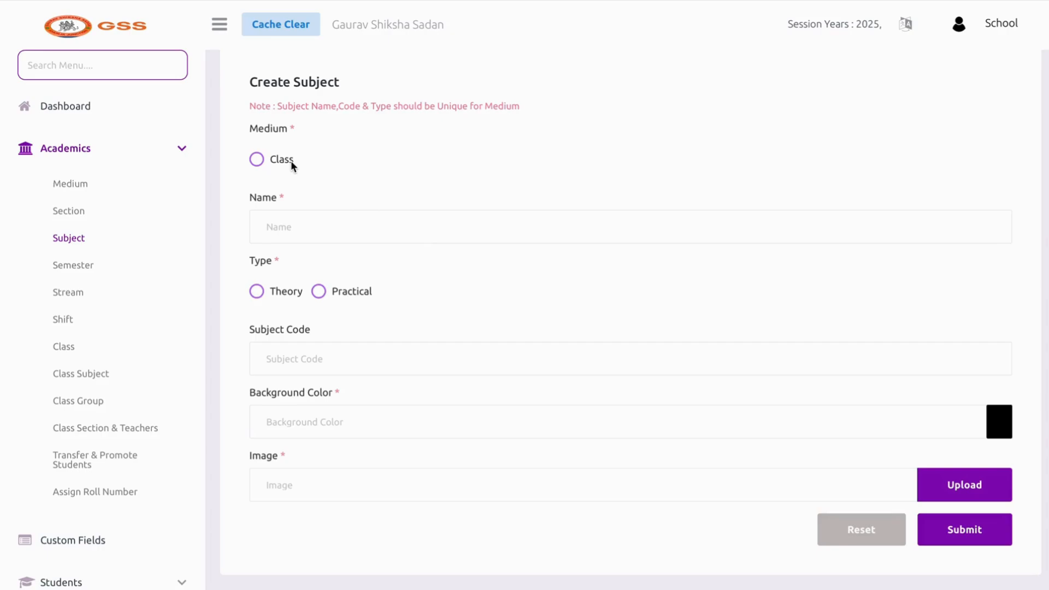
Create a Class-medium Theory subject named DEMO with background colour #2bb7bf
left_click(291, 161)
left_click(297, 226)
type("DEMO")
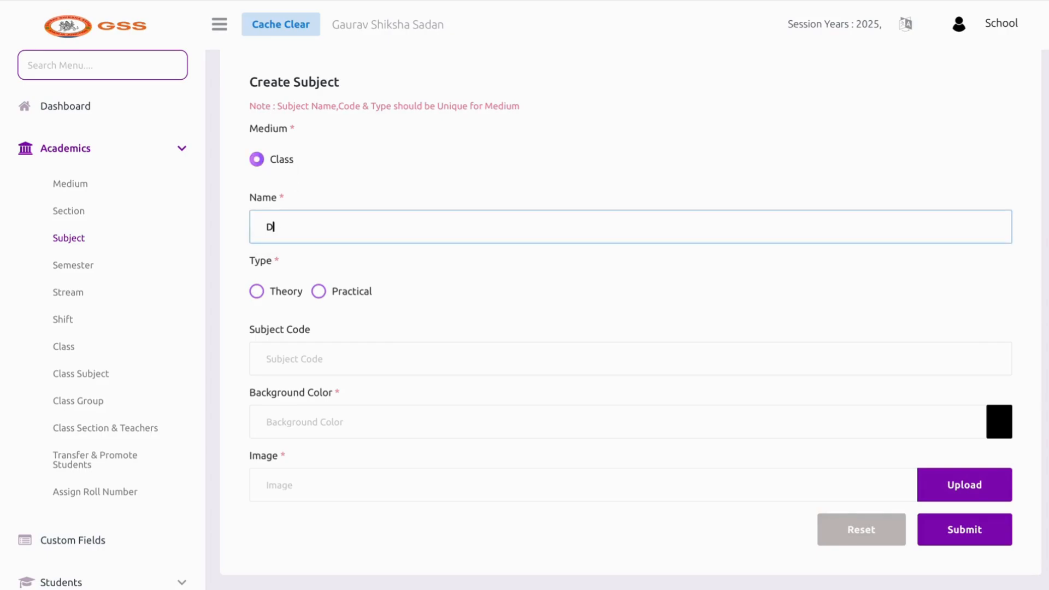
left_click(259, 293)
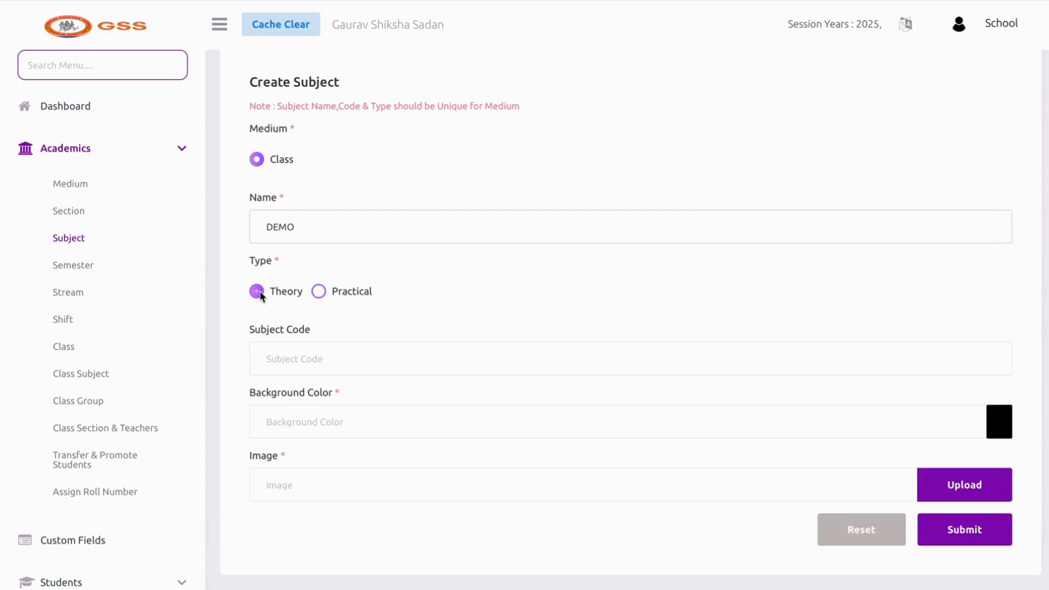
scroll(326, 394, "down", 3)
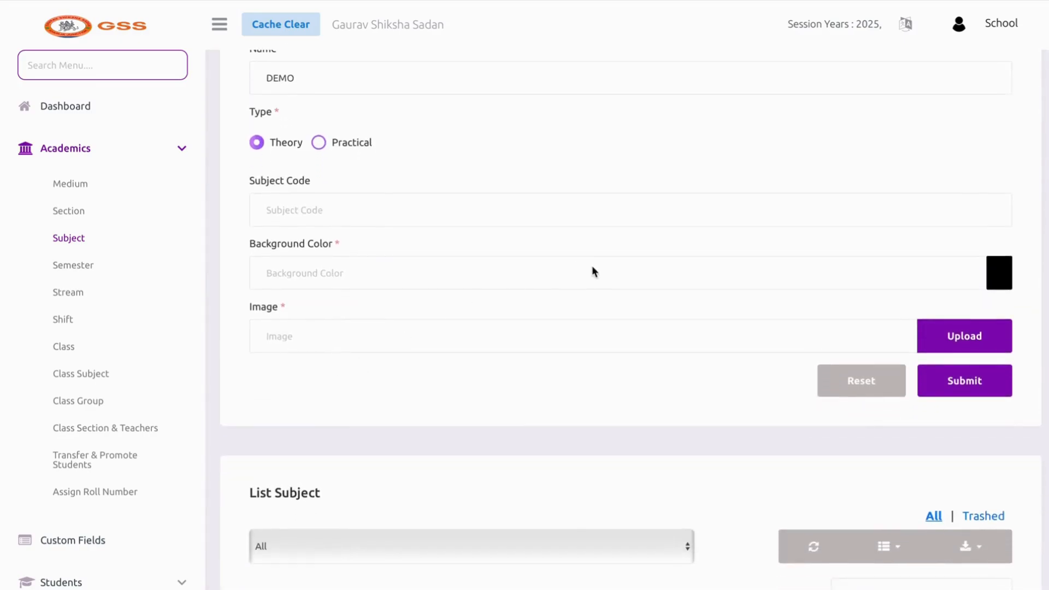
left_click(999, 278)
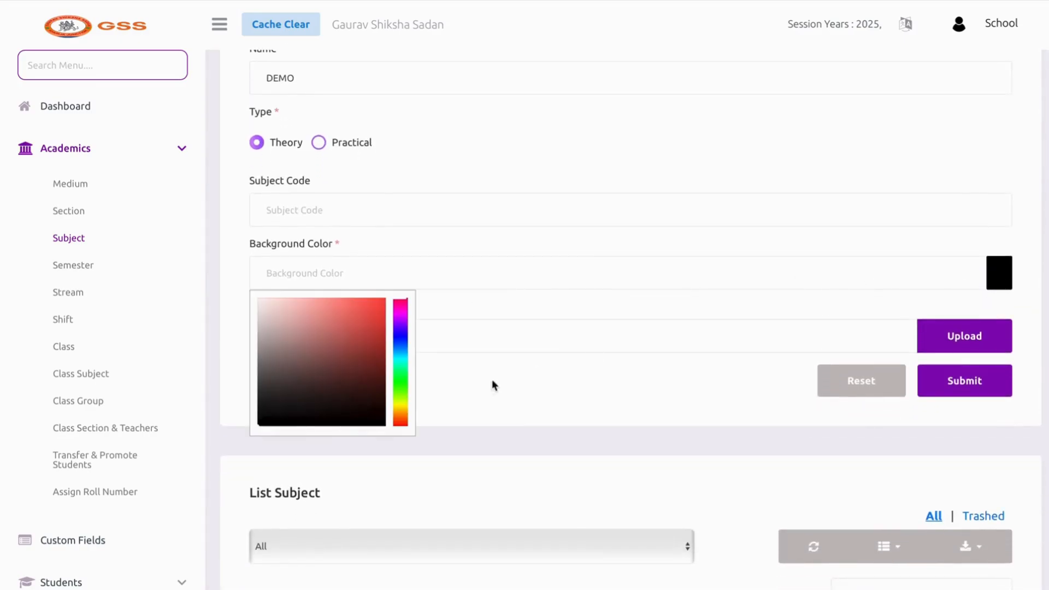
left_click(401, 373)
left_click(359, 332)
left_click(472, 295)
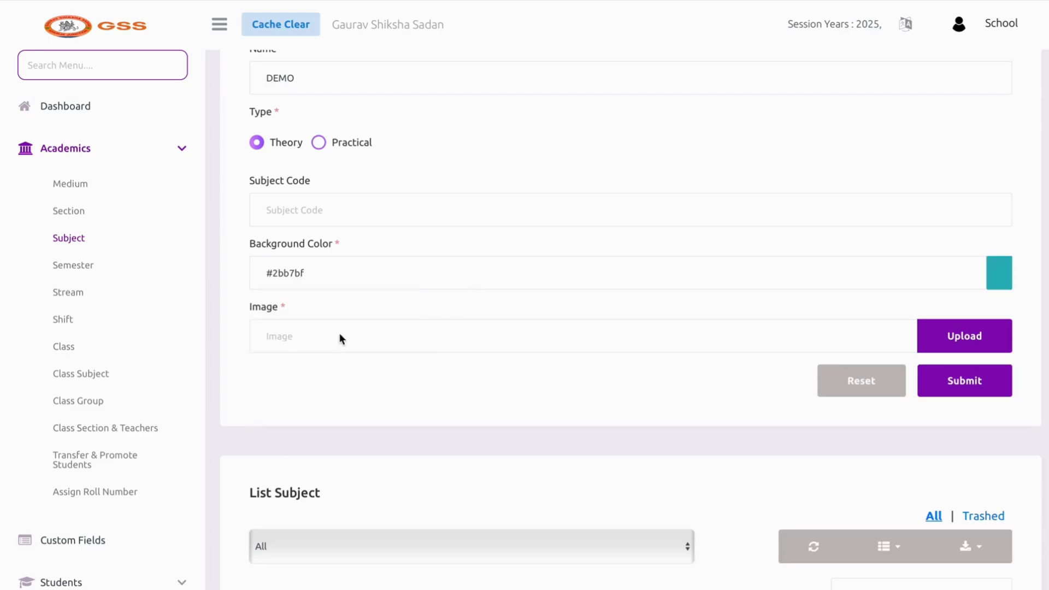
Attach the flask image, then save the subject renamed to DEMO SUB
left_click(943, 342)
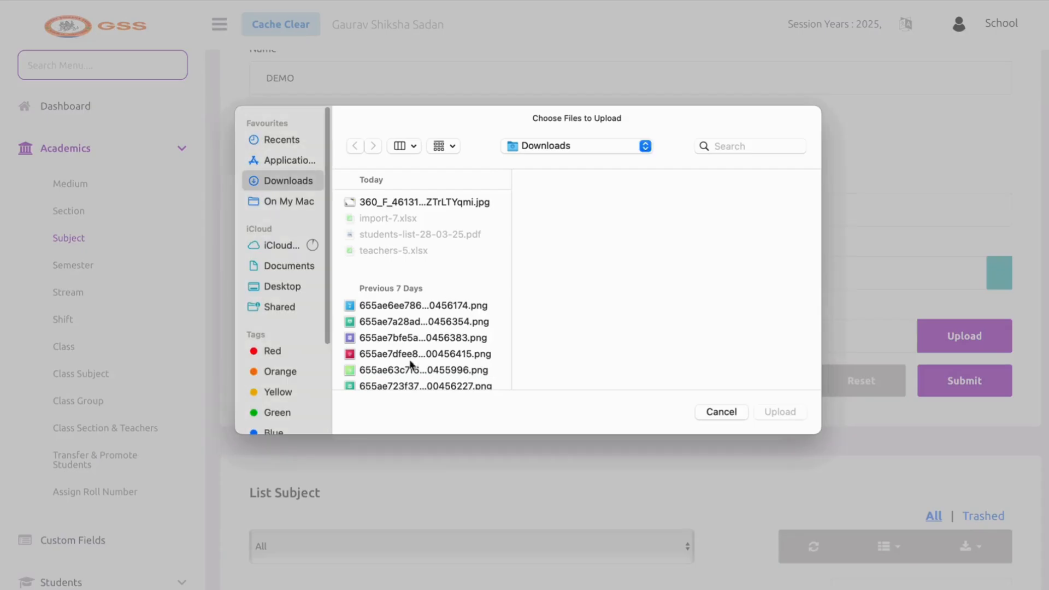
left_click(396, 306)
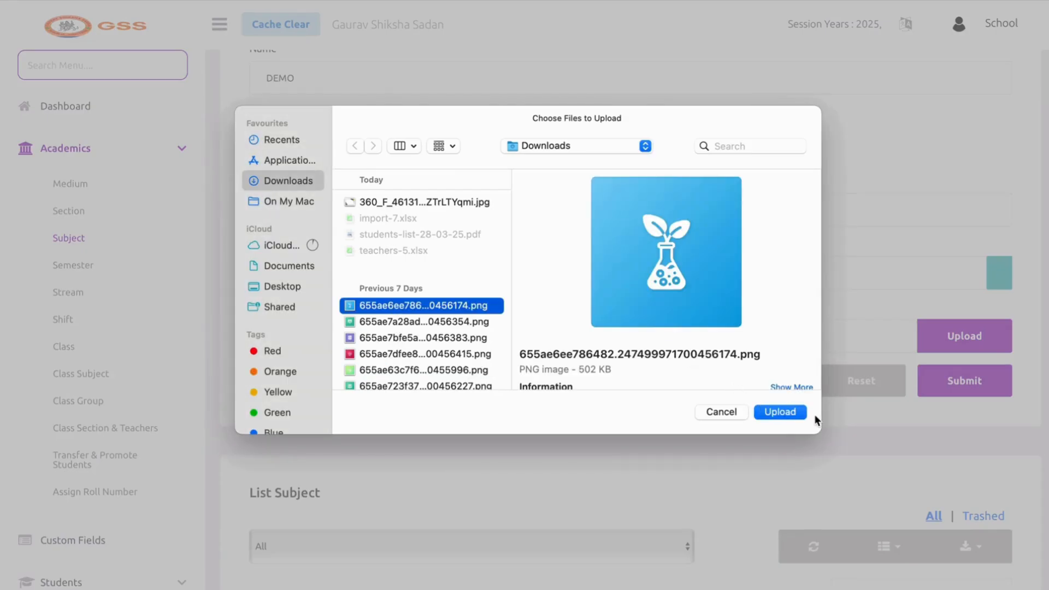
left_click(786, 412)
left_click(943, 384)
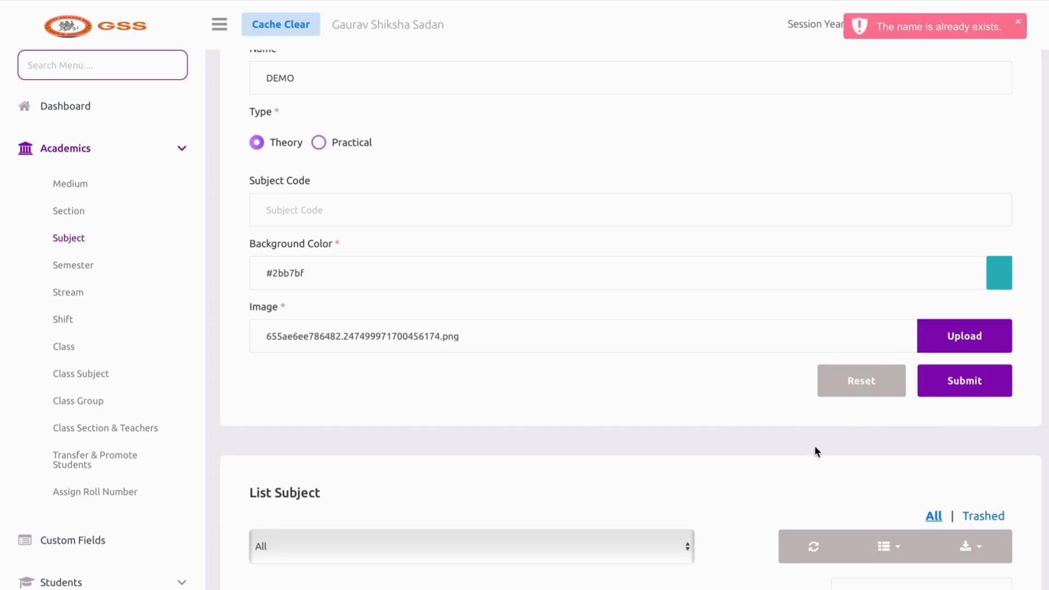
left_click(298, 86)
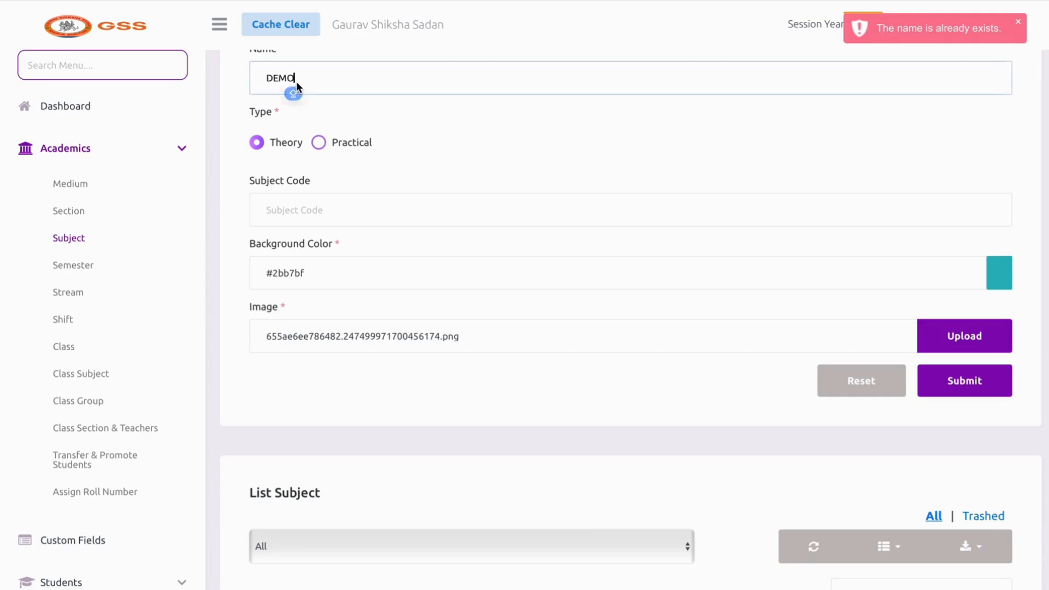
type("SUB")
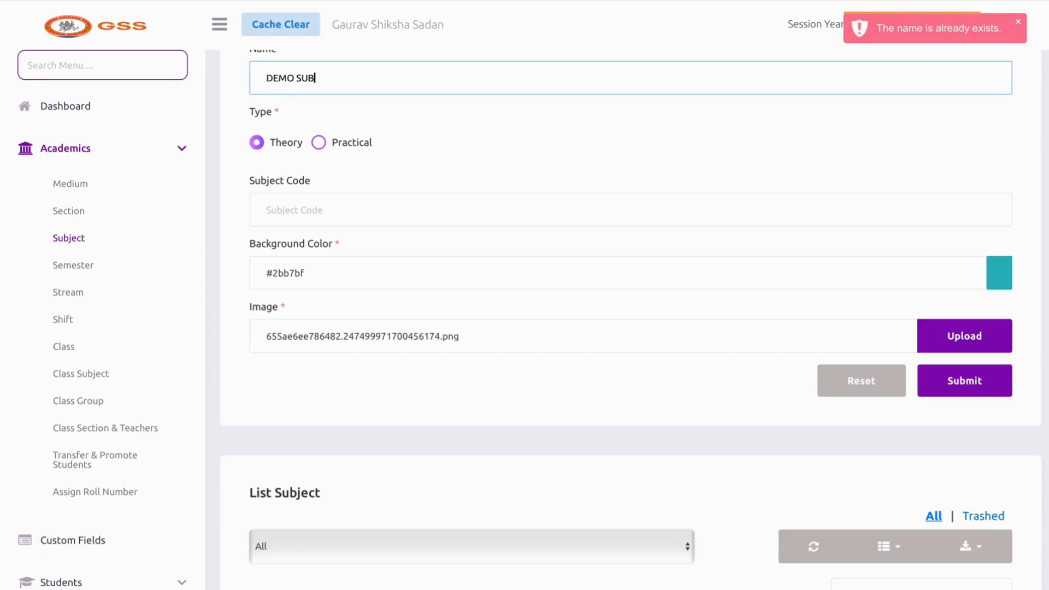
left_click(959, 381)
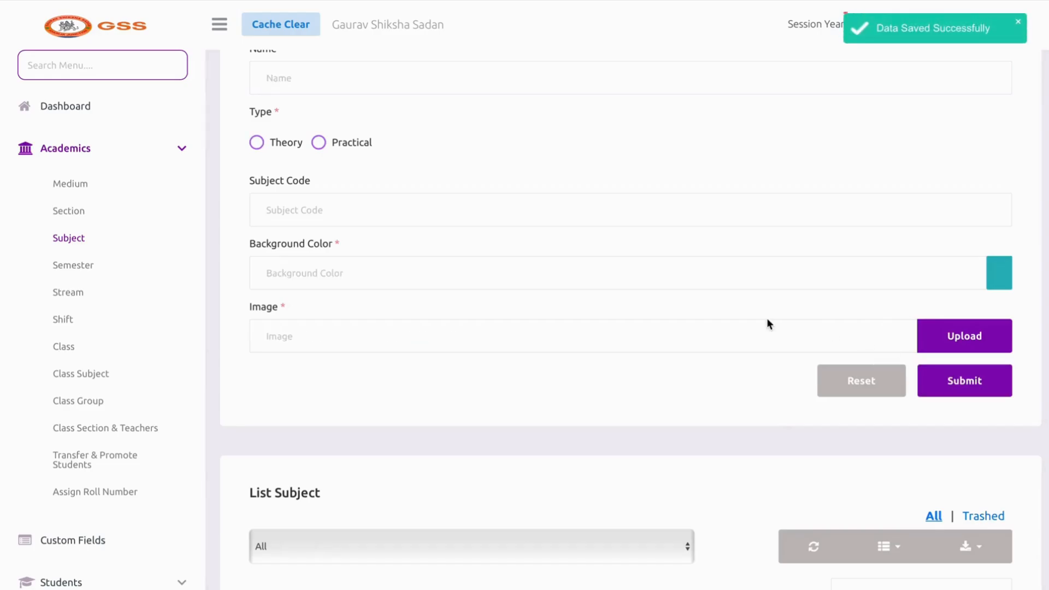
Delete the DEMO SUB row from the subject list, then go to Semester
scroll(766, 318, "down", 5)
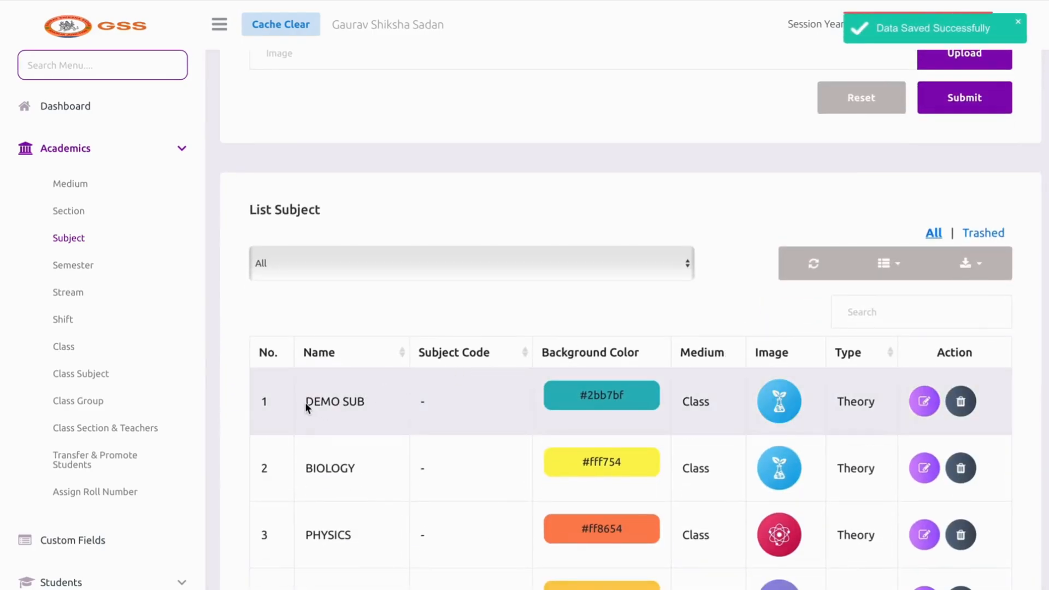
left_click_drag(304, 403, 358, 410)
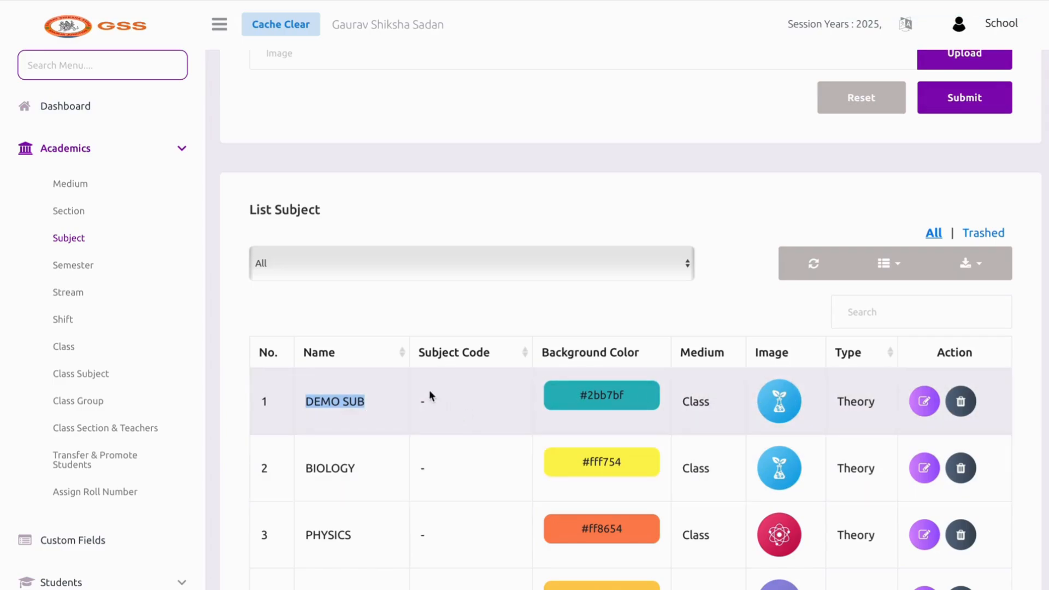
left_click(965, 410)
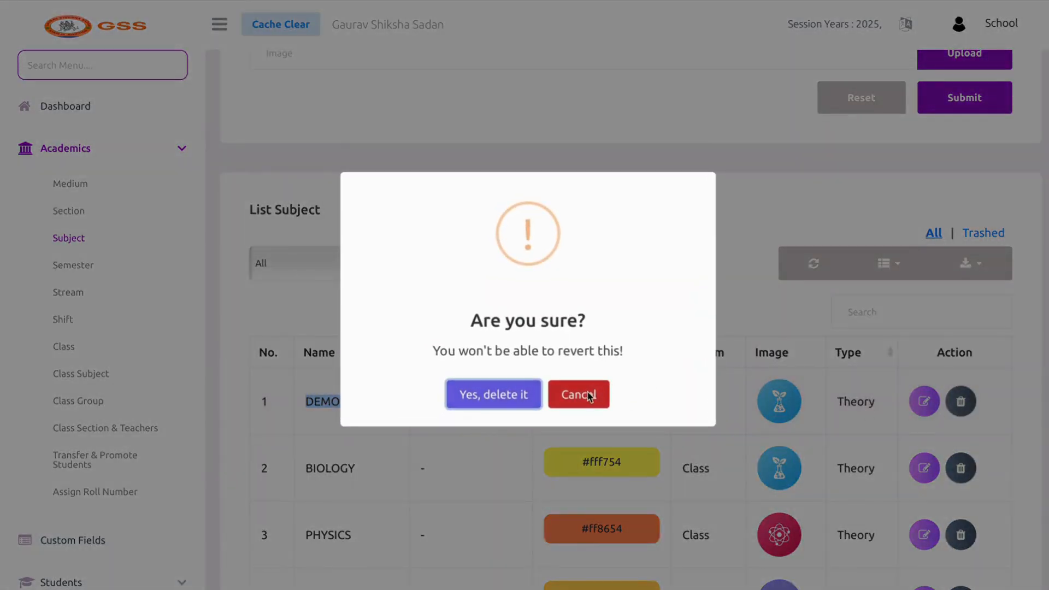
left_click(579, 395)
left_click(965, 412)
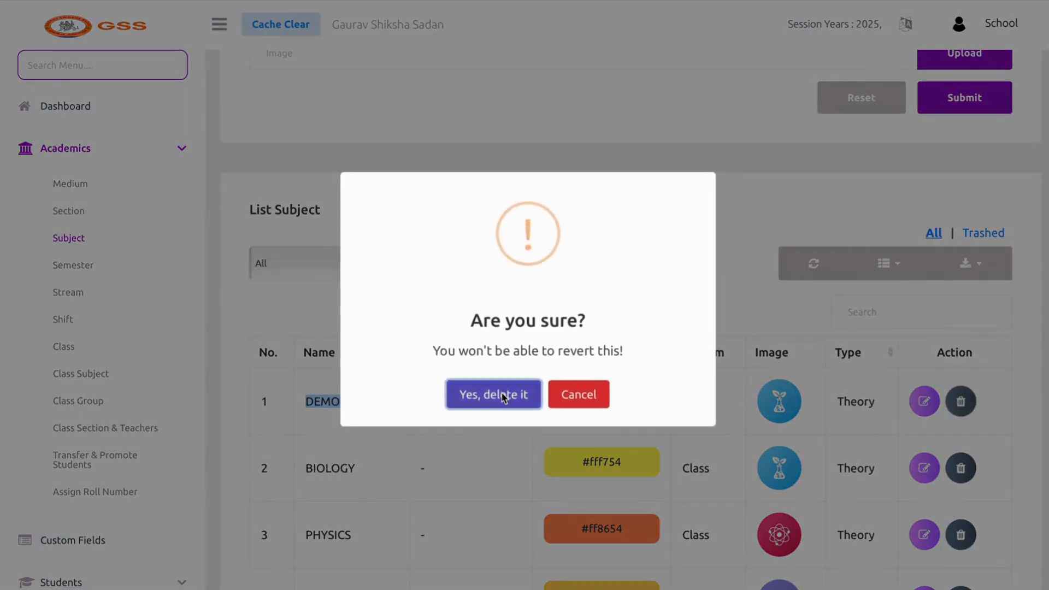
left_click(499, 395)
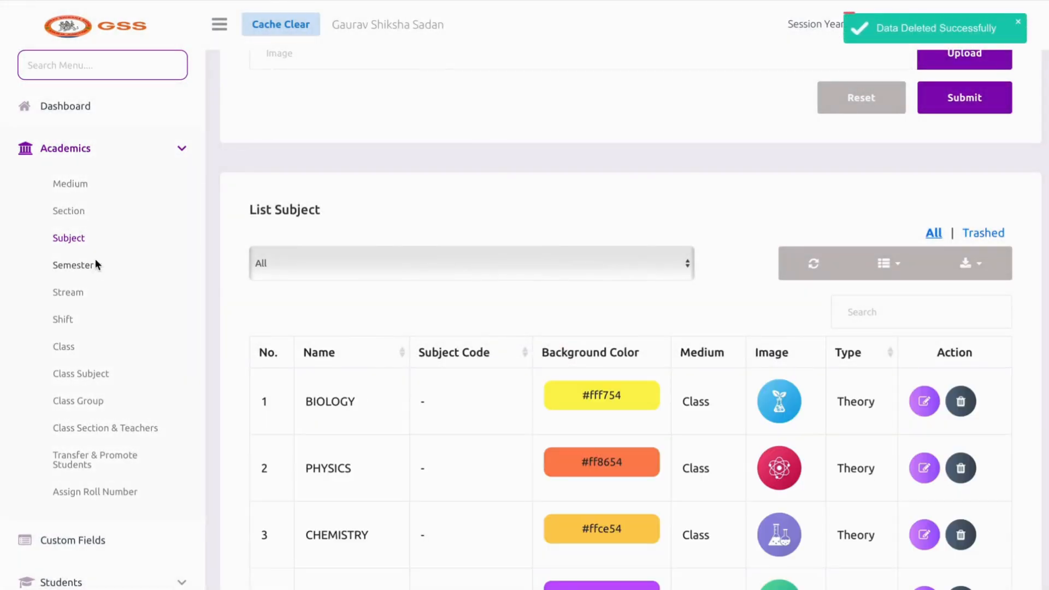
left_click(96, 265)
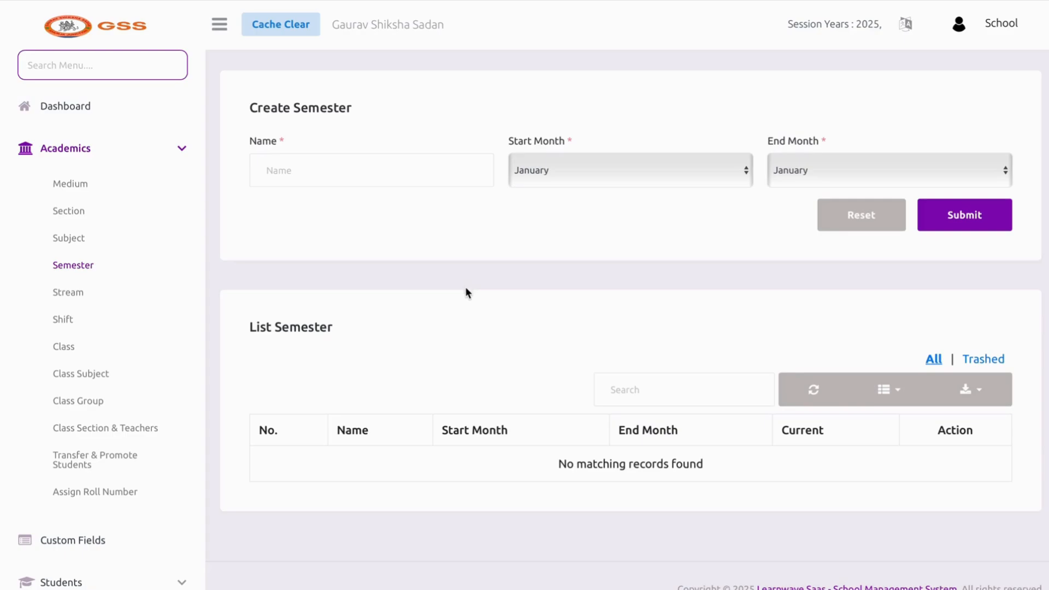
On the Stream page, create SCIENCE and ARTS streams
left_click(68, 292)
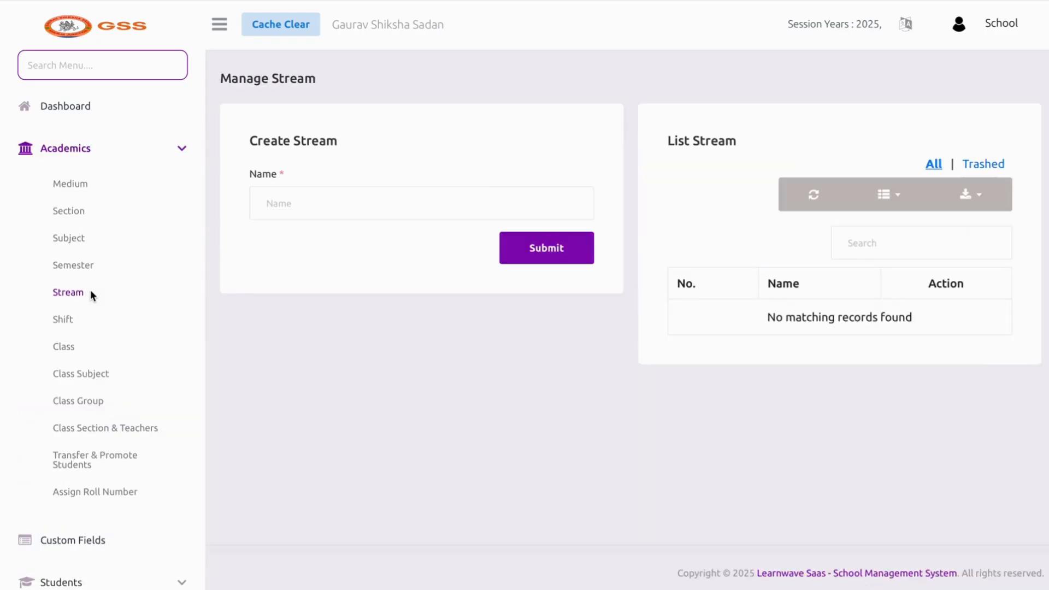
left_click(264, 212)
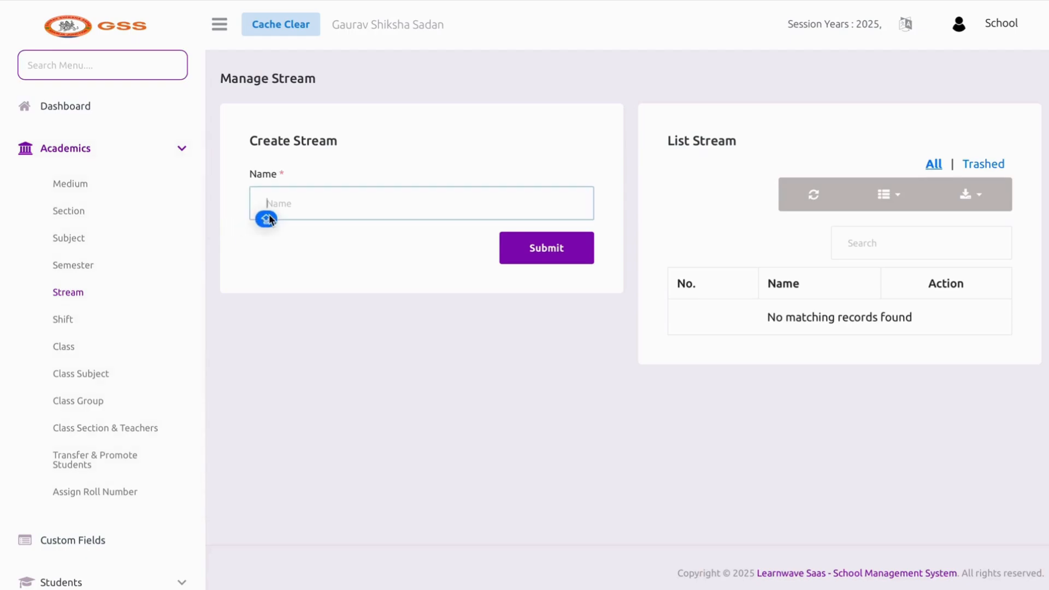
type("SCIENCE")
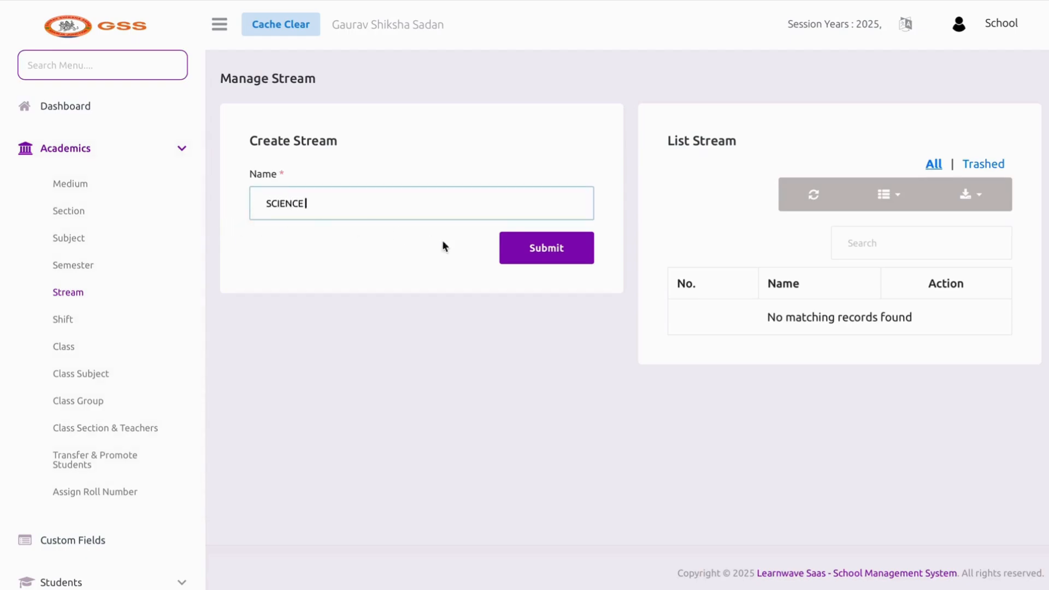
left_click(537, 249)
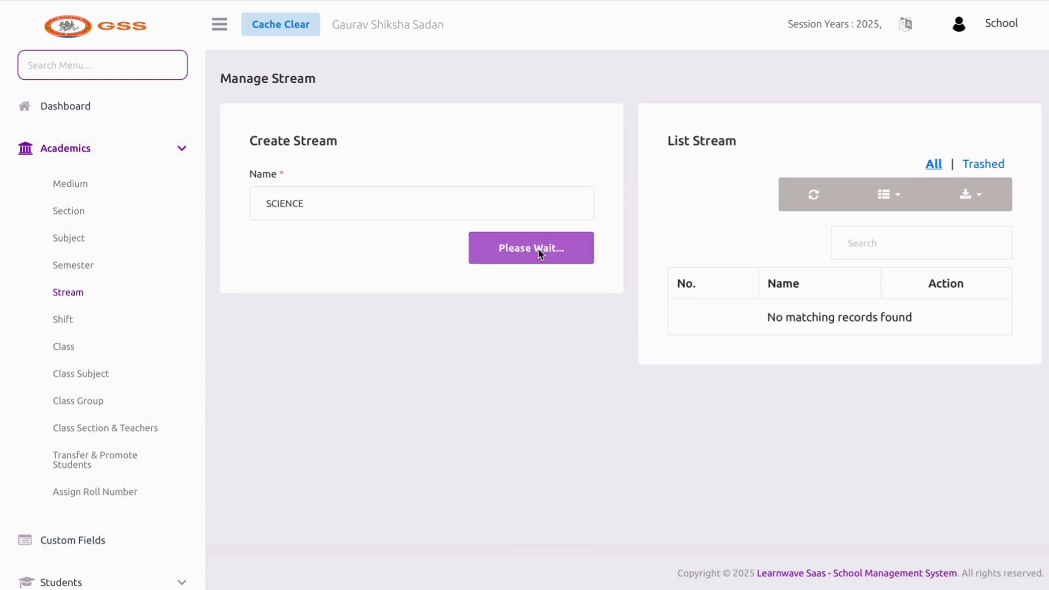
left_click(439, 210)
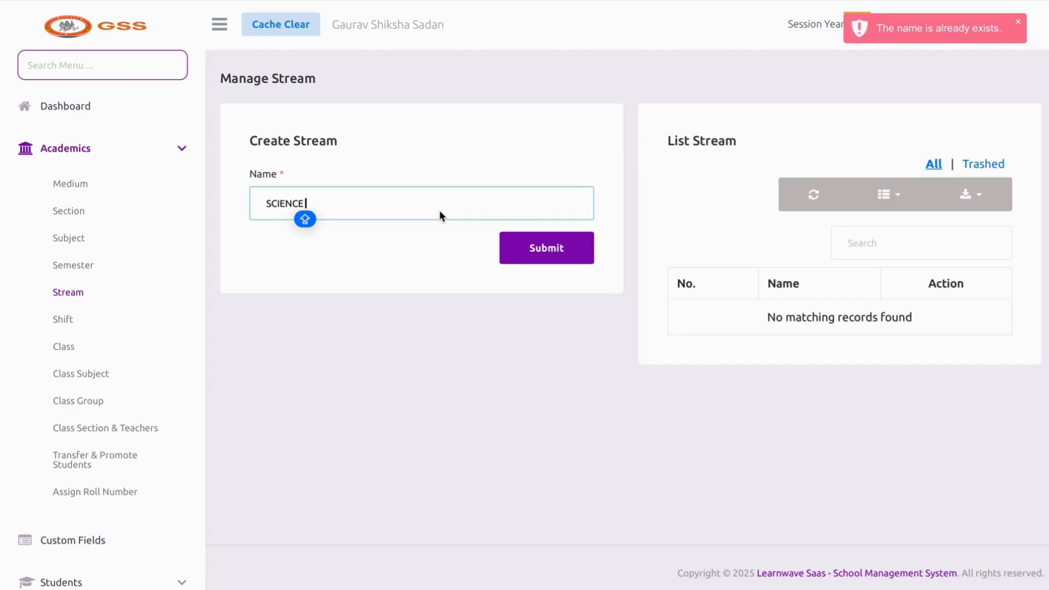
key("BackSpace")
type("..")
key("Return")
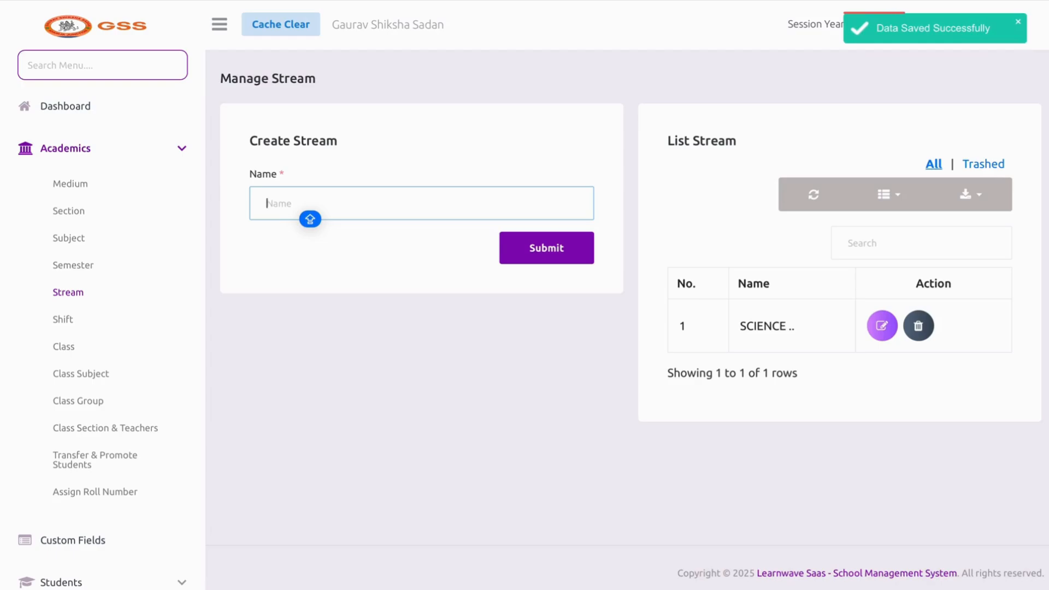
type("ARTS")
left_click(562, 247)
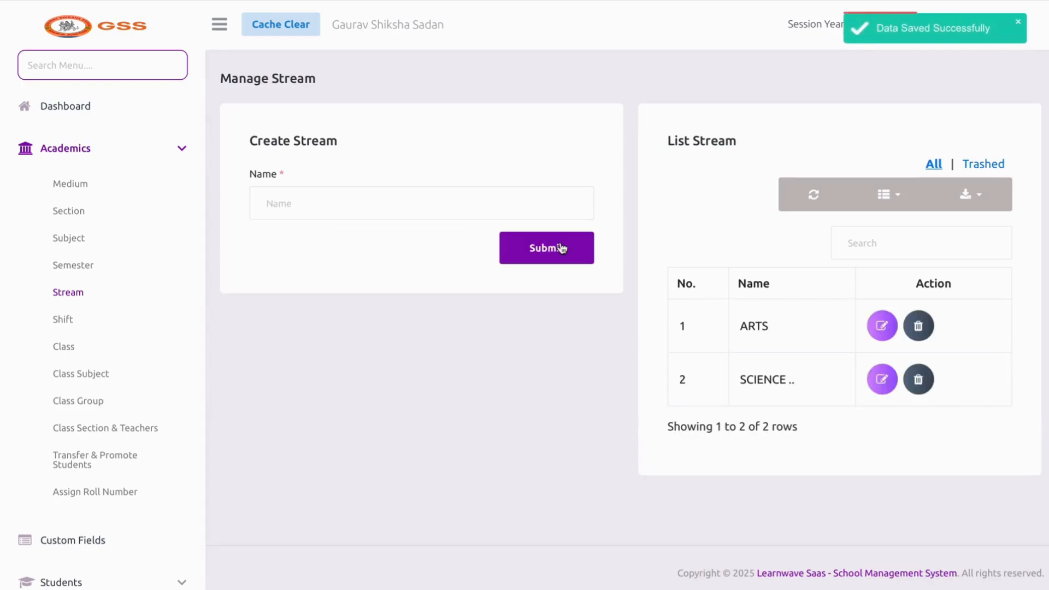
Delete the ARTS and SCIENCE streams, then go to the Shift page
left_click(917, 324)
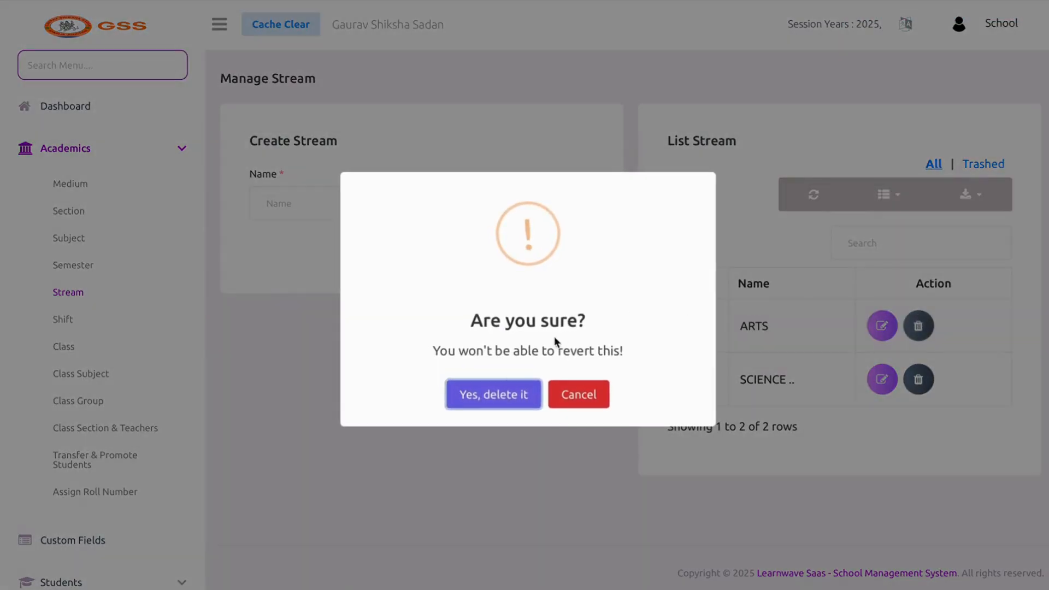
left_click(493, 394)
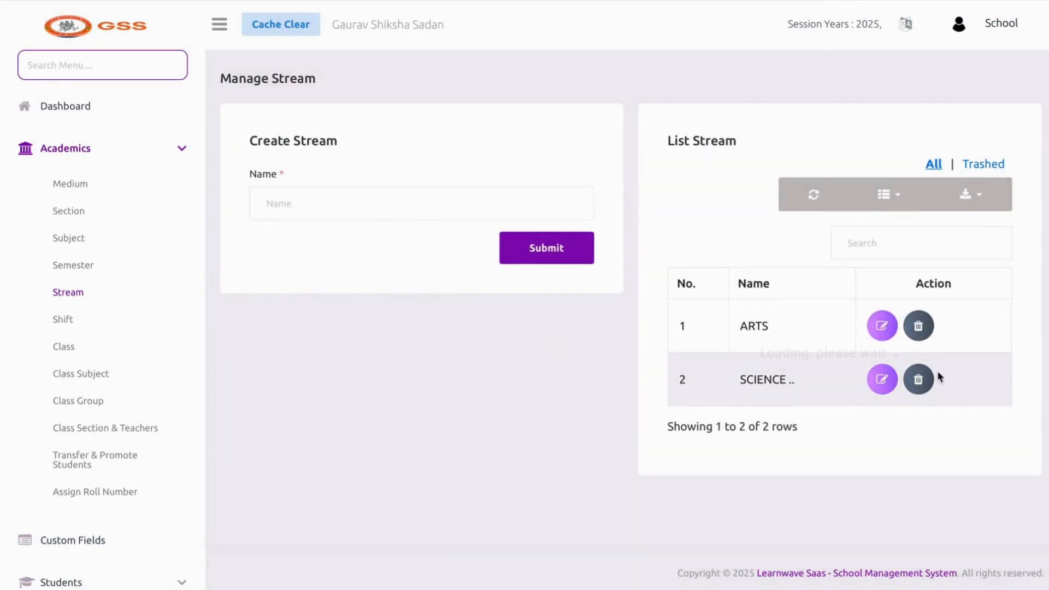
left_click(918, 325)
left_click(519, 394)
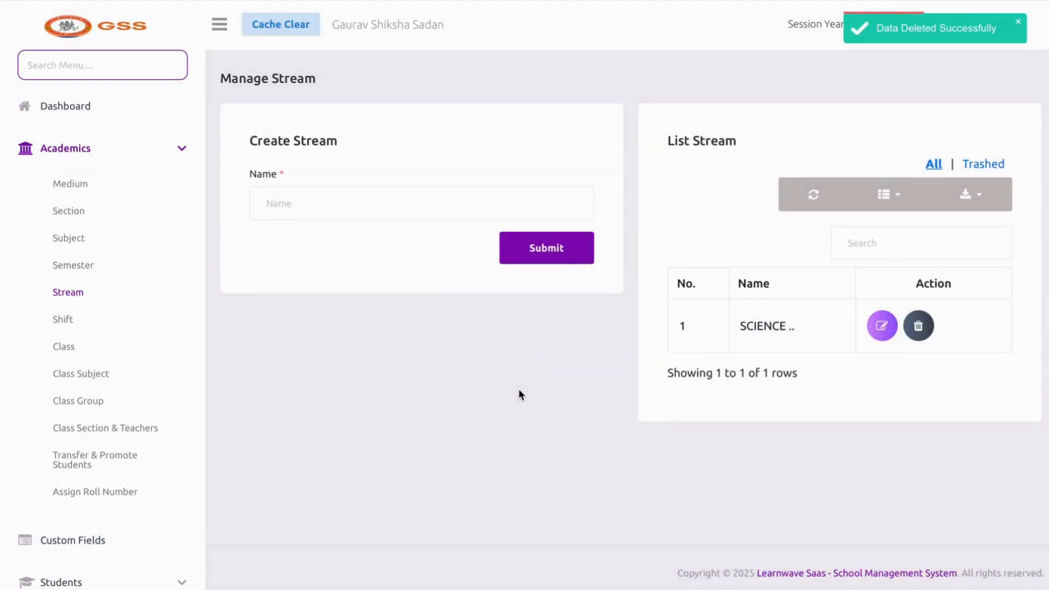
left_click(64, 320)
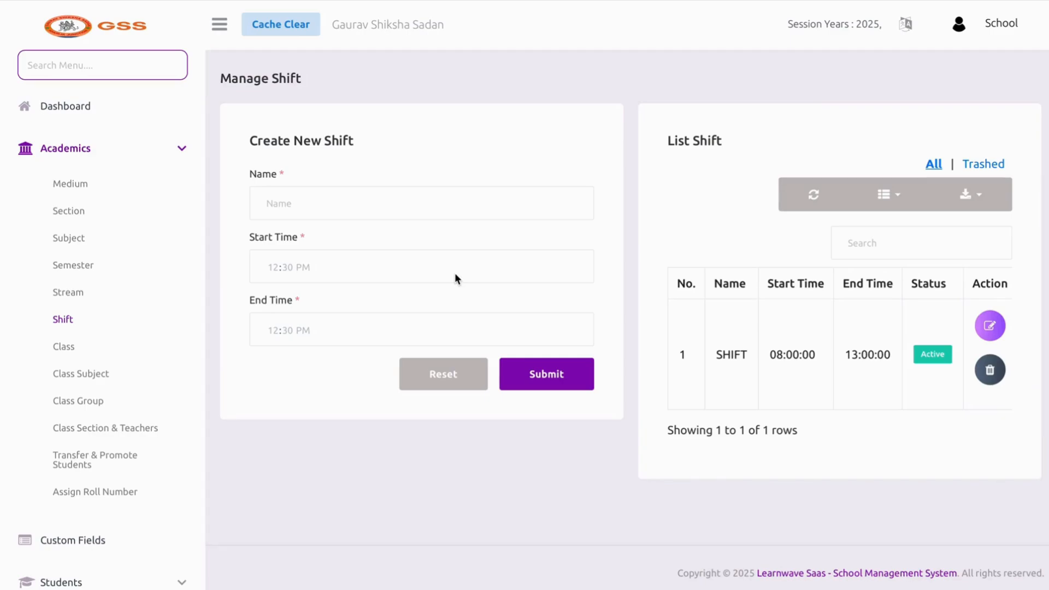
Name the new shift SHIFT II and set its start hour to 01
left_click(406, 206)
type("SHI")
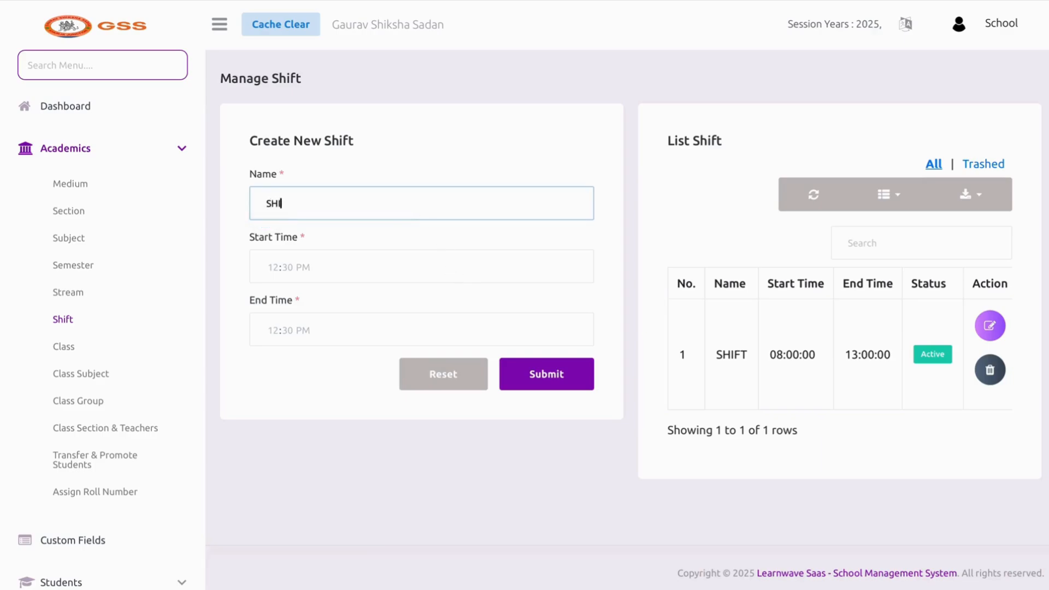
type("FT II")
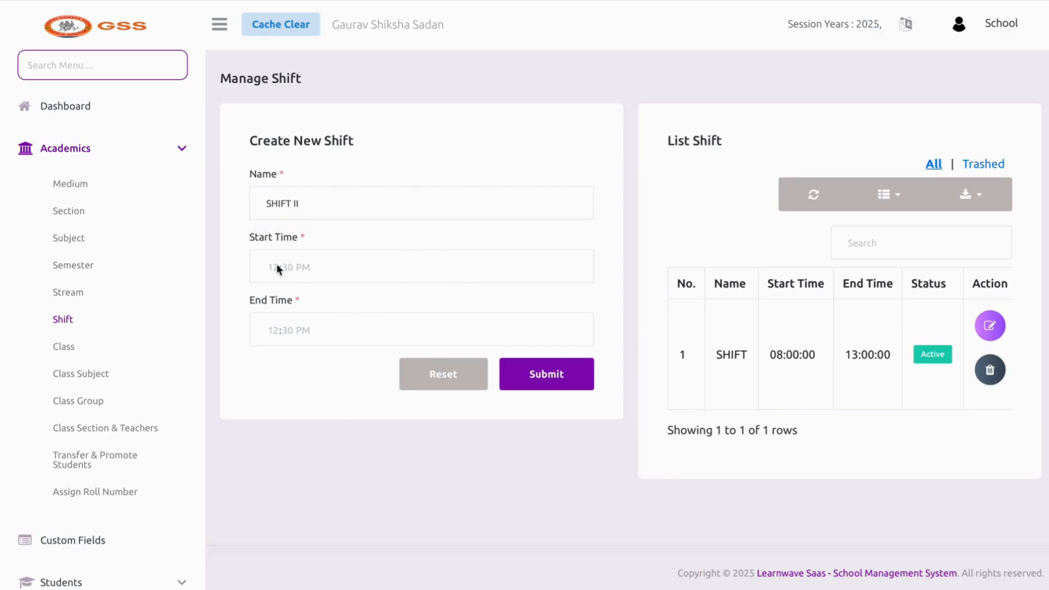
left_click(274, 267)
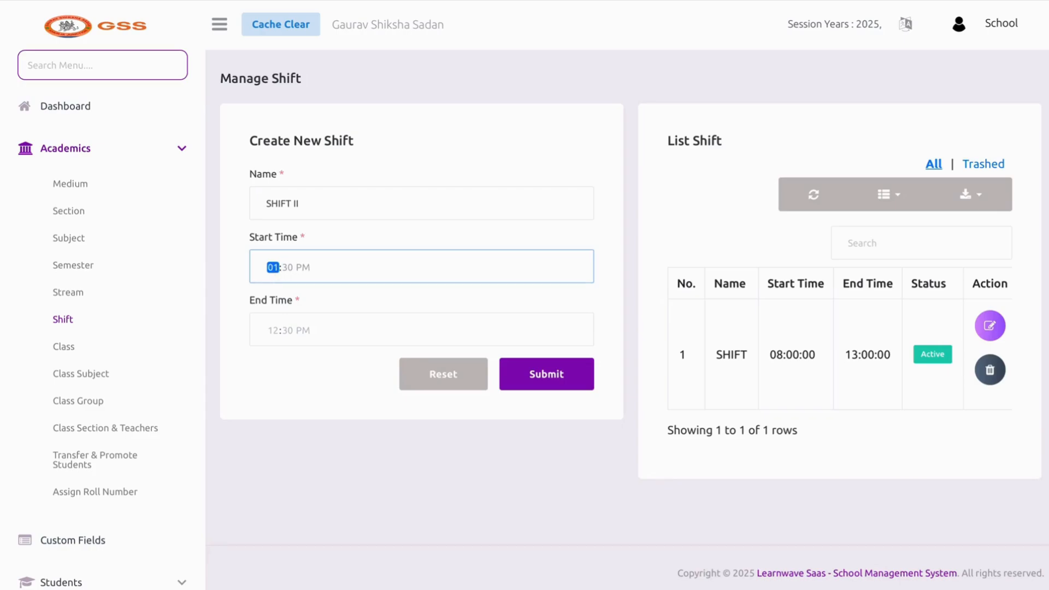
type("12")
left_click(274, 267)
type("12")
left_click(273, 267)
type("12")
left_click(273, 267)
type("01")
Set the shift to run 01:00 PM to 05:00 PM and save SHIFT II
left_click(273, 330)
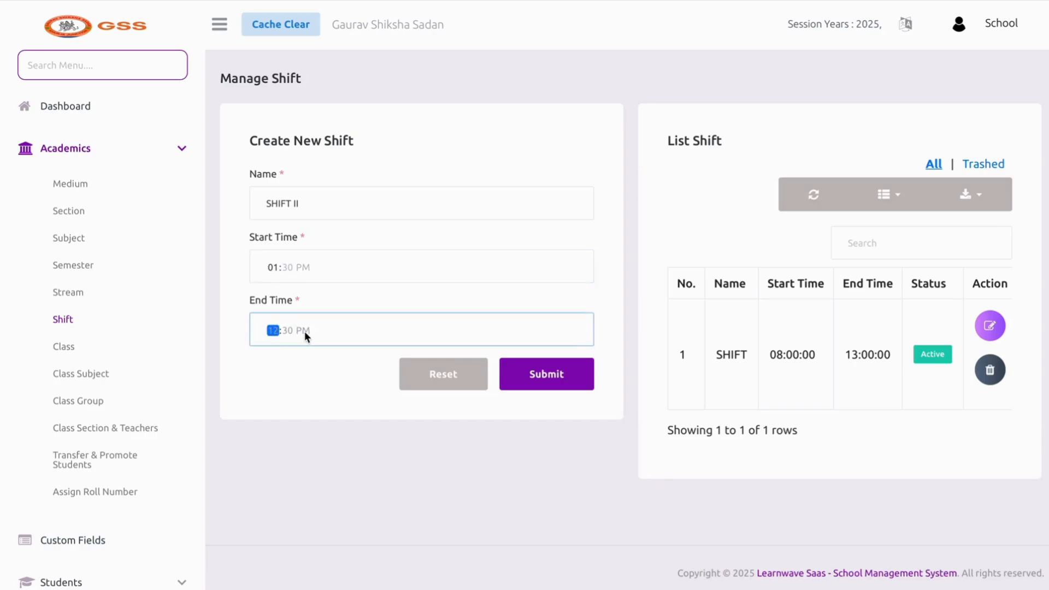
type("1")
key("shift+Tab")
left_click(286, 331)
left_click(301, 267)
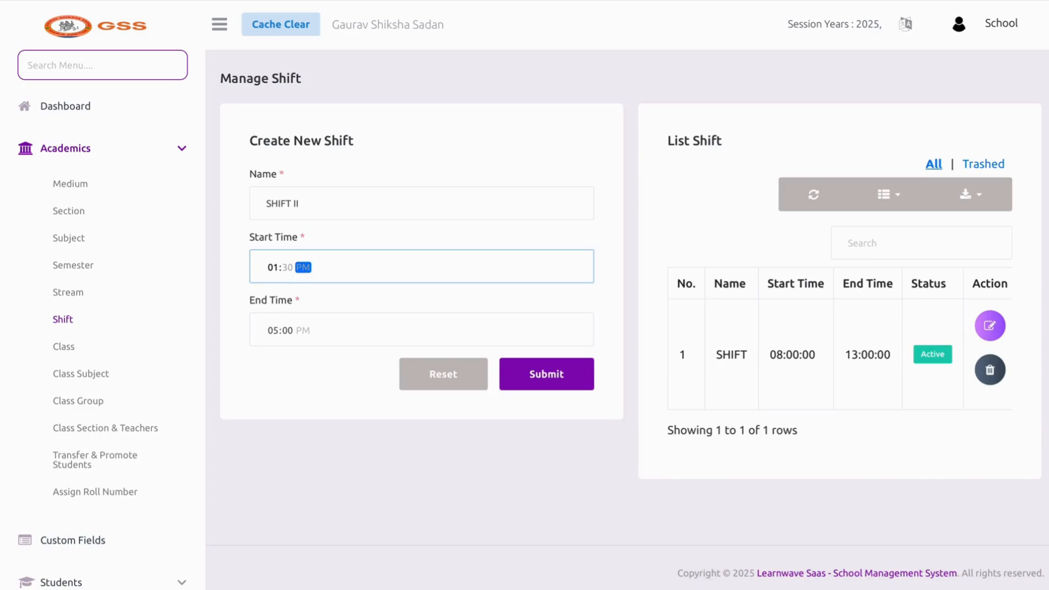
left_click(310, 331)
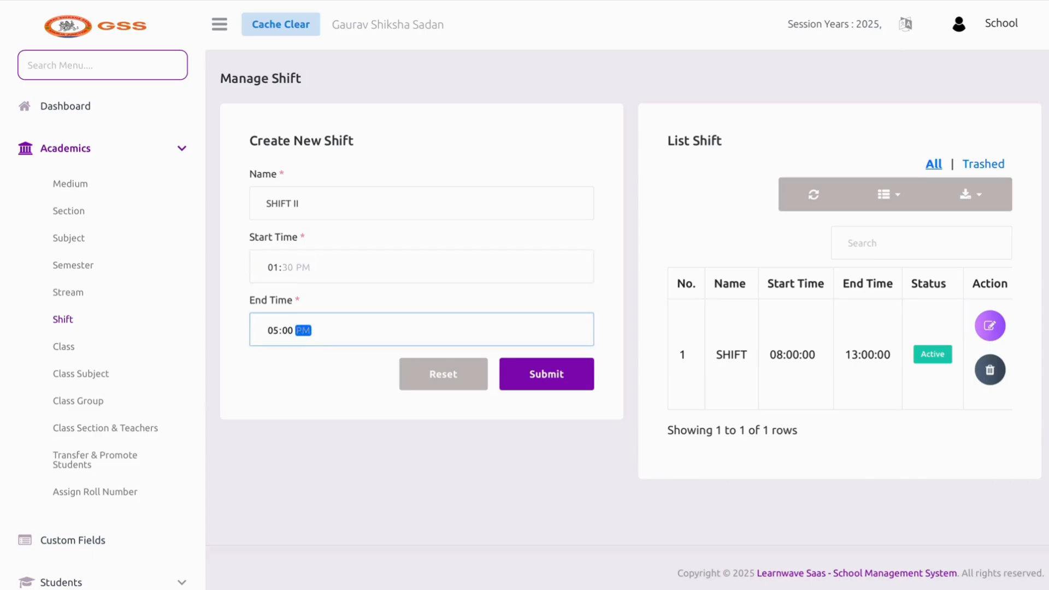
left_click(287, 268)
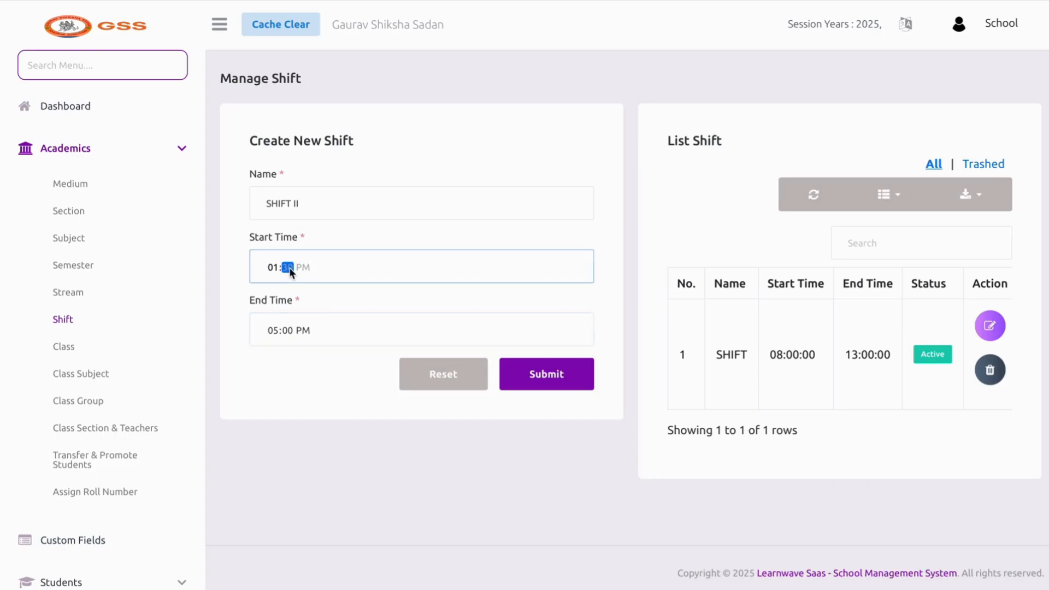
type("00")
left_click(396, 297)
left_click(524, 369)
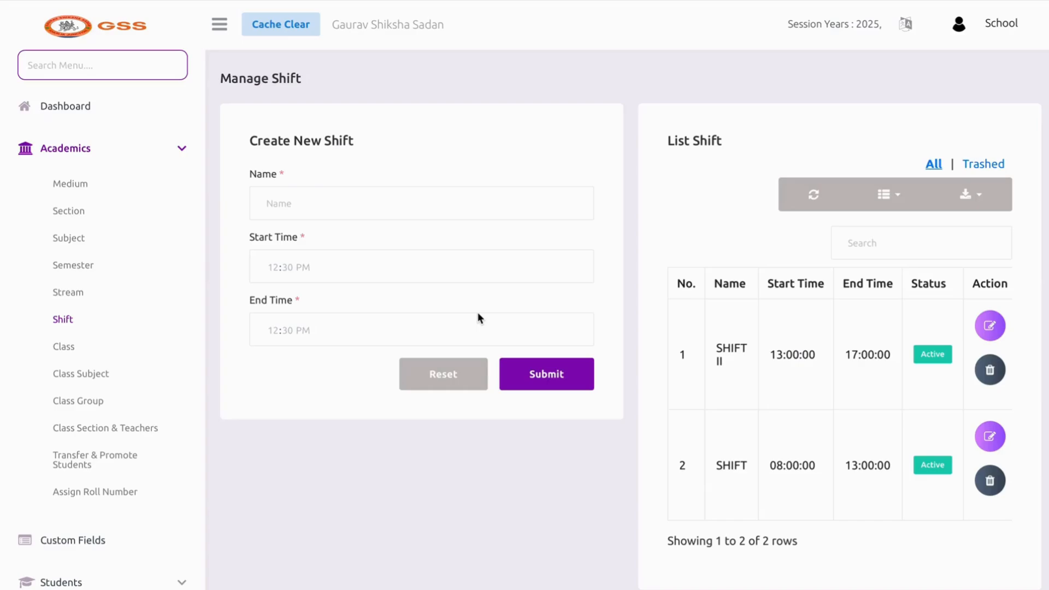
Delete both SHIFT II and the original shift, then go to the Class page
left_click(984, 376)
left_click(533, 395)
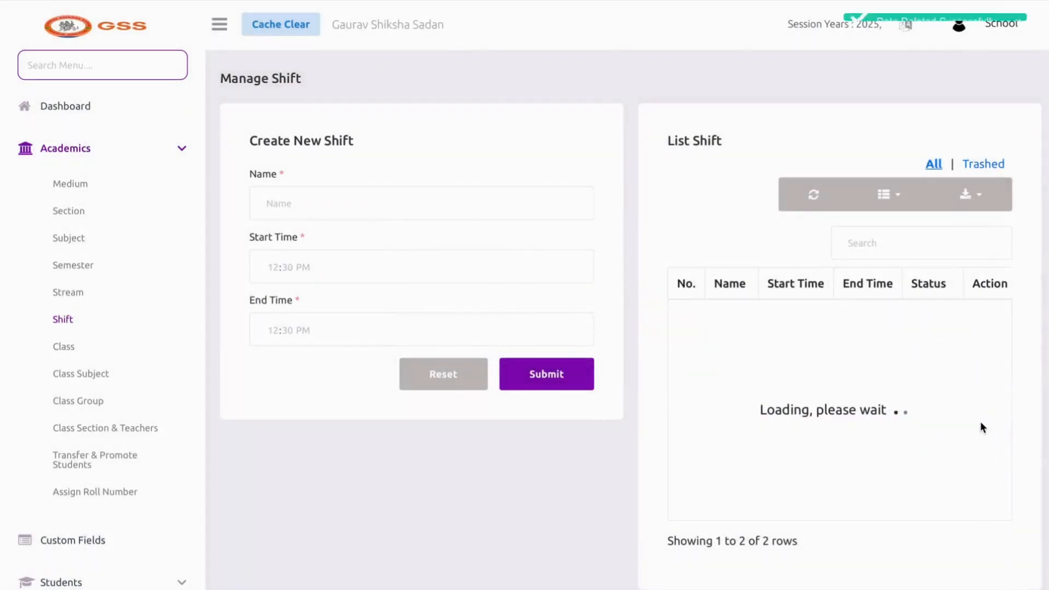
left_click(990, 371)
left_click(493, 391)
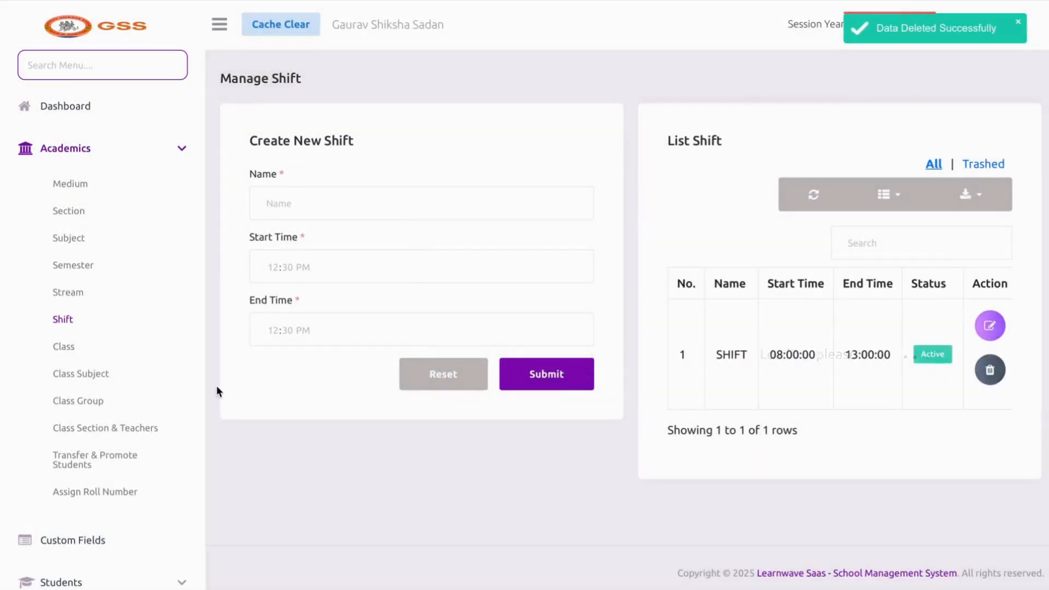
left_click(93, 345)
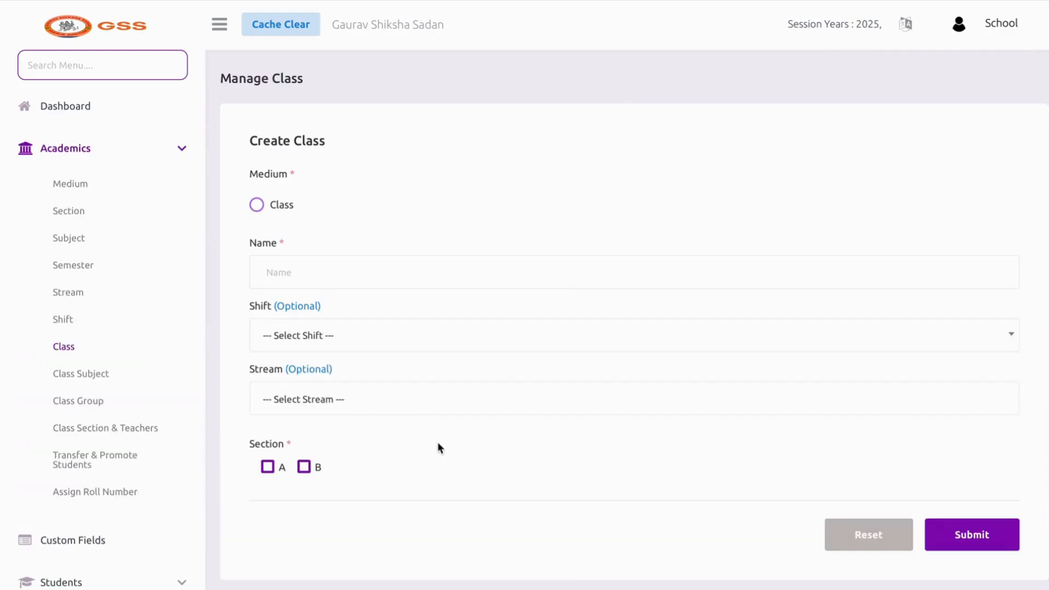
Review the existing class names in the class list
scroll(437, 447, "down", 10)
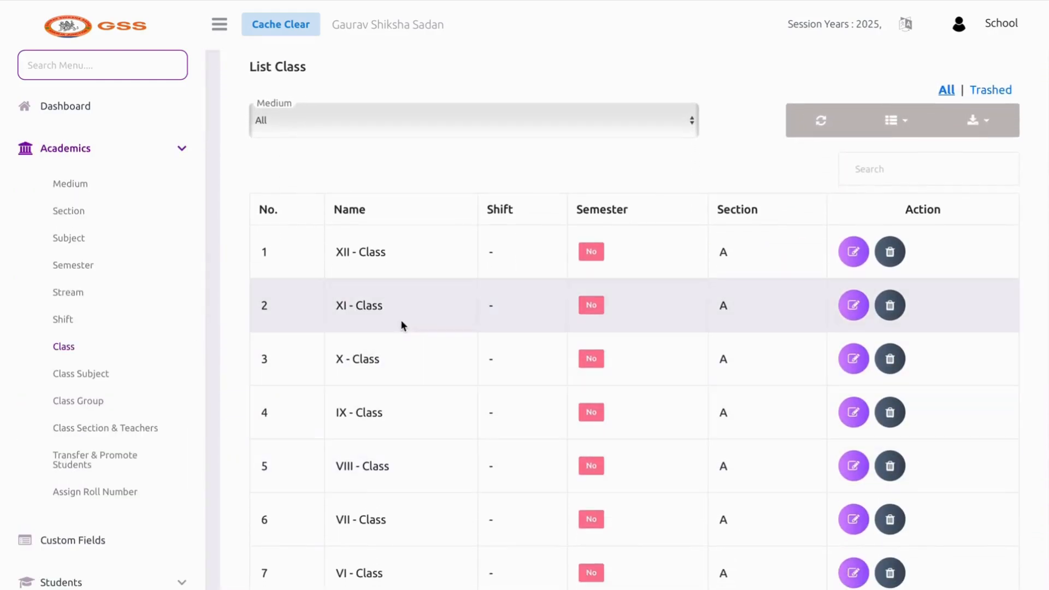
left_click_drag(336, 251, 372, 250)
left_click(339, 300)
left_click_drag(339, 304, 381, 309)
scroll(382, 304, "down", 1)
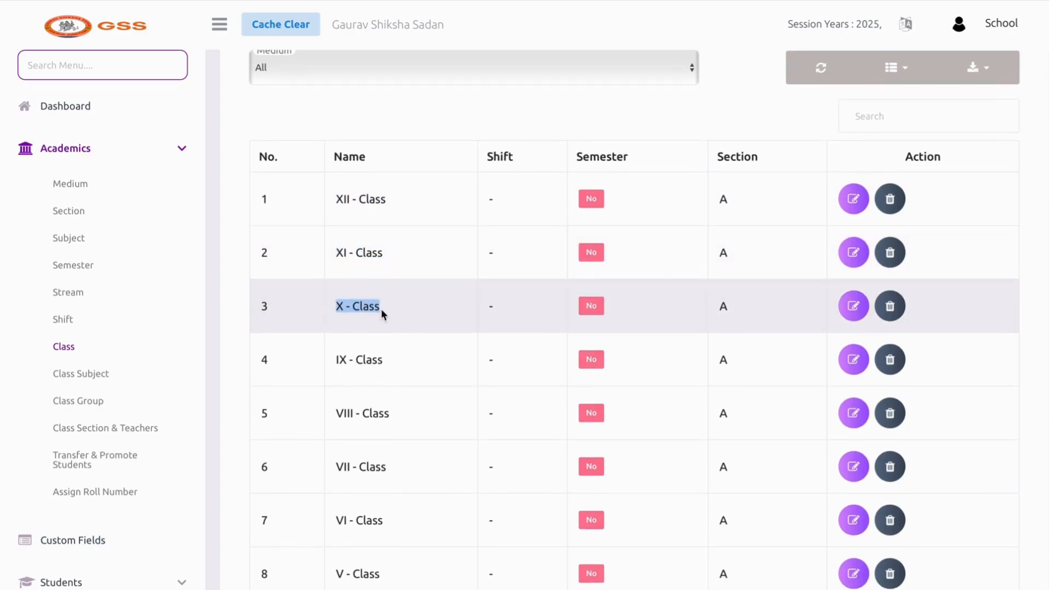
scroll(423, 374, "down", 5)
scroll(424, 375, "up", 4)
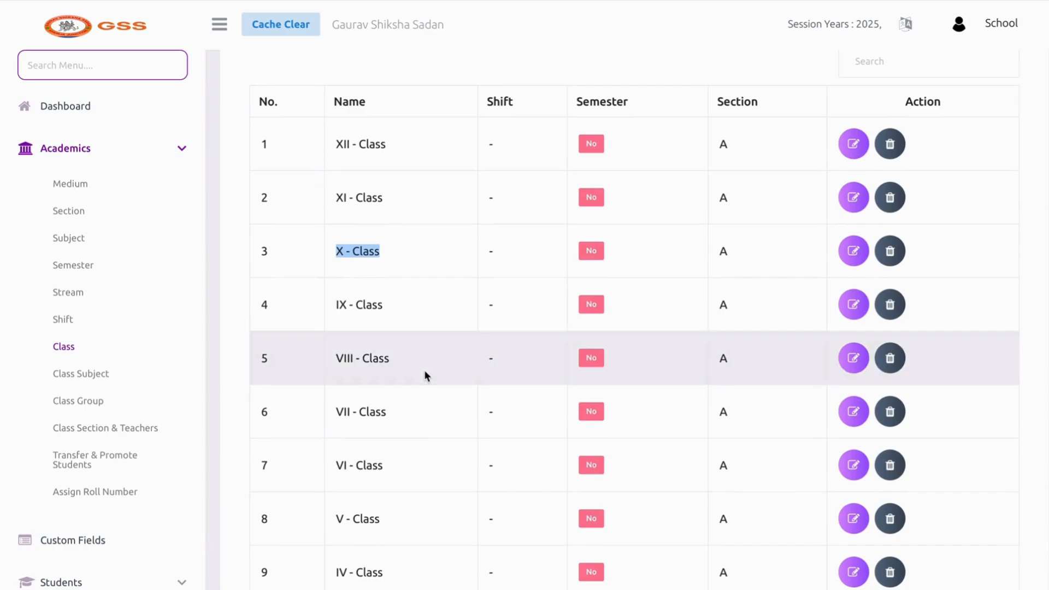
scroll(788, 233, "up", 3)
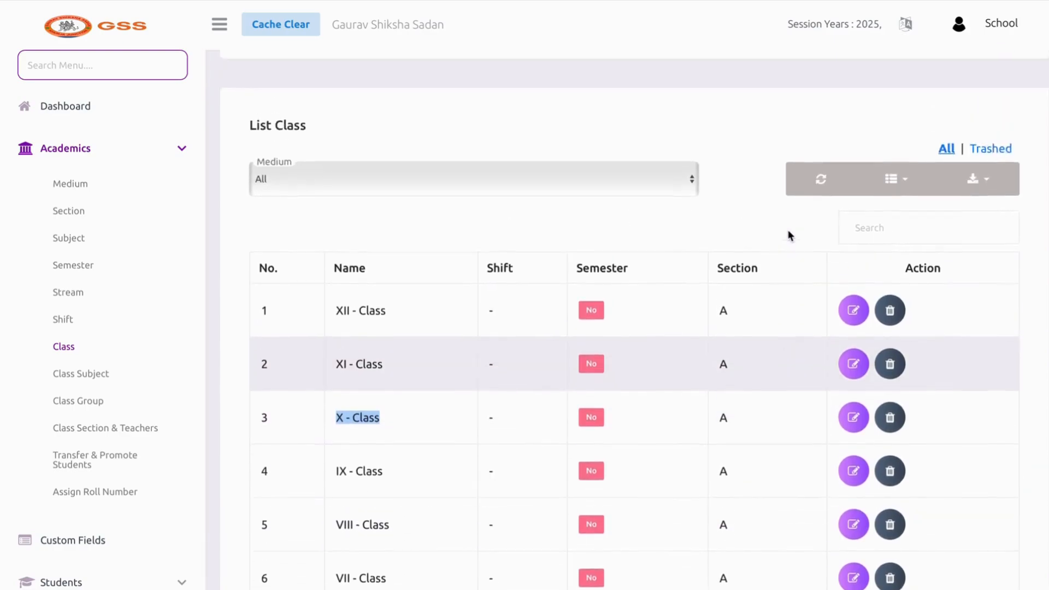
scroll(789, 235, "up", 10)
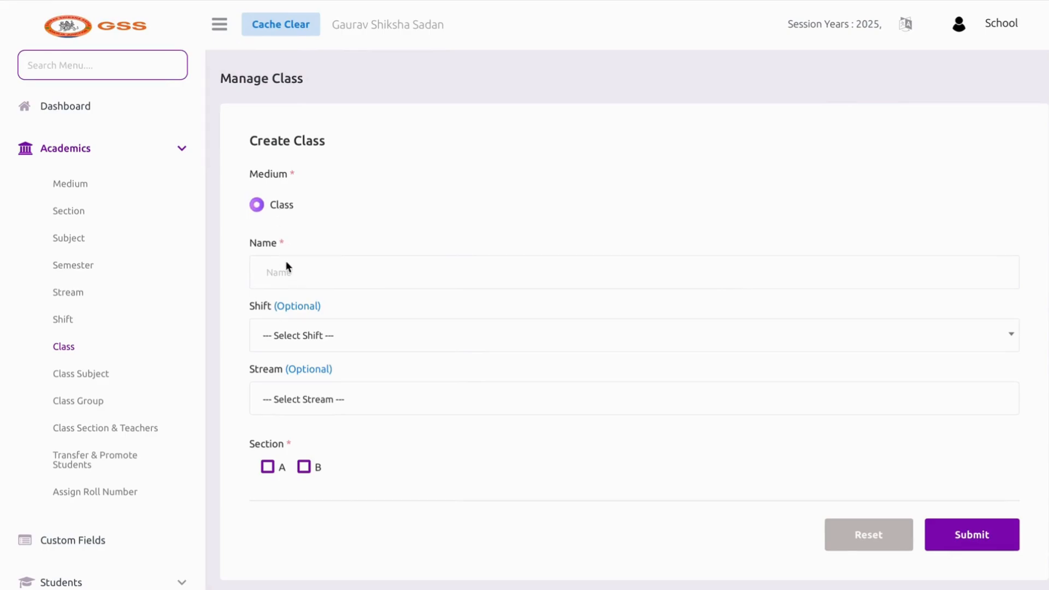
Create class XYZ with sections A and B
left_click(289, 278)
type("XYZ")
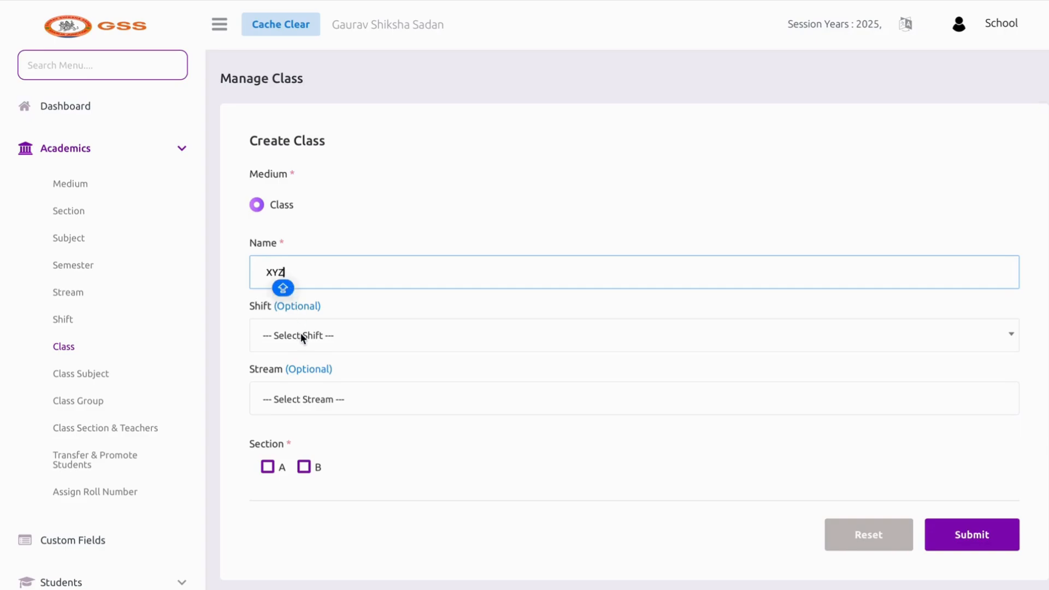
scroll(340, 372, "down", 2)
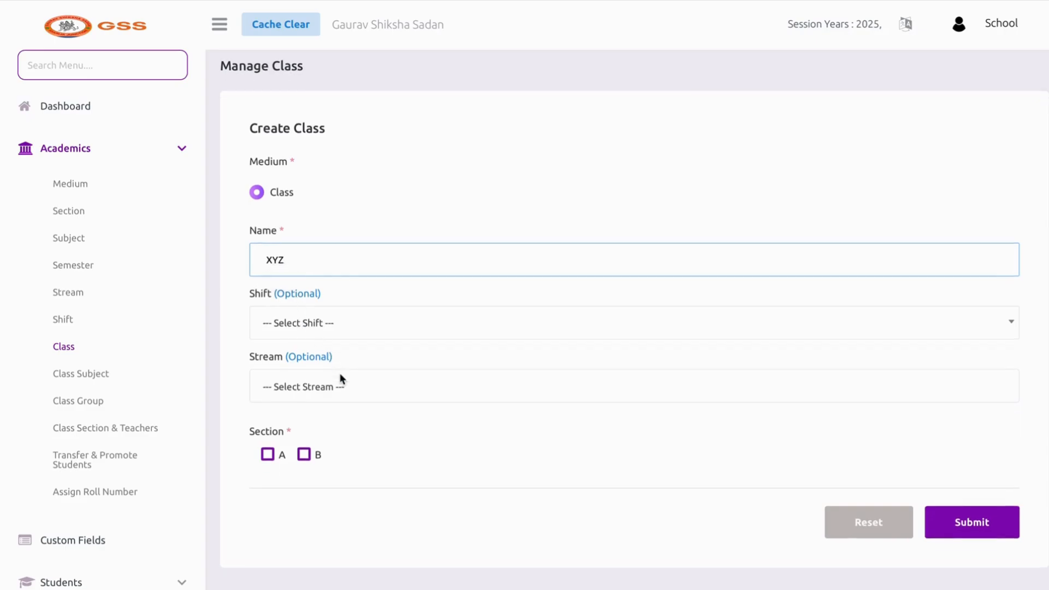
left_click(267, 342)
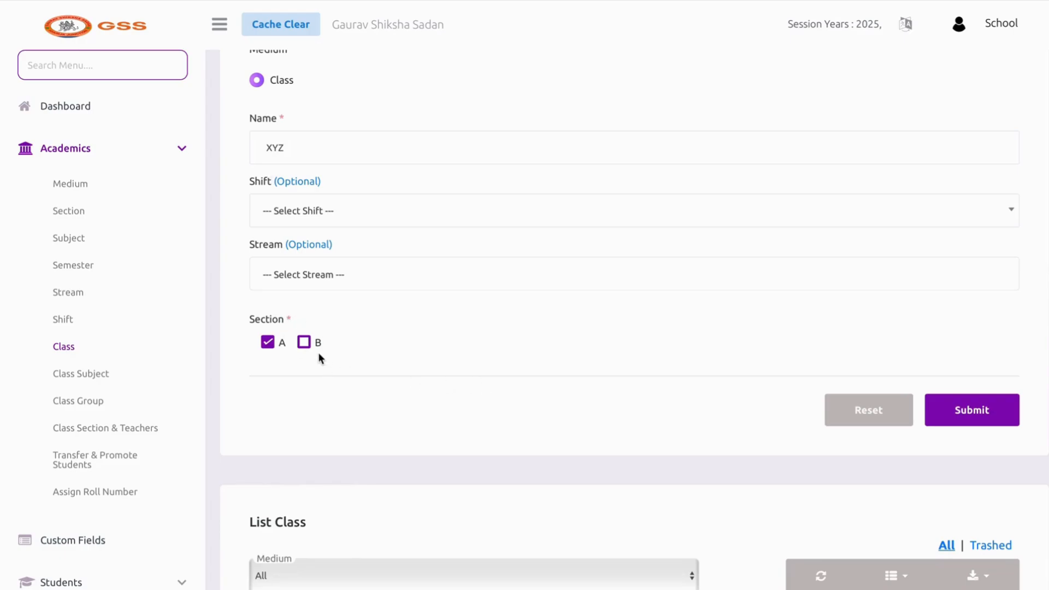
left_click(303, 342)
scroll(637, 244, "up", 1)
left_click(950, 458)
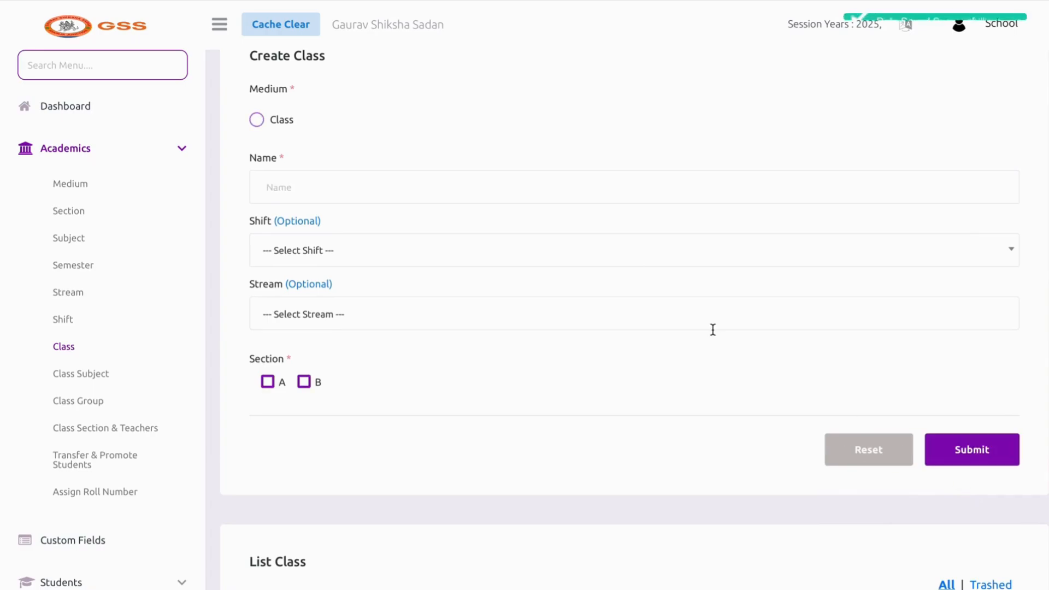
Check the new XYZ - Class entry with sections A,B, then delete it
scroll(674, 343, "down", 4)
scroll(673, 343, "down", 3)
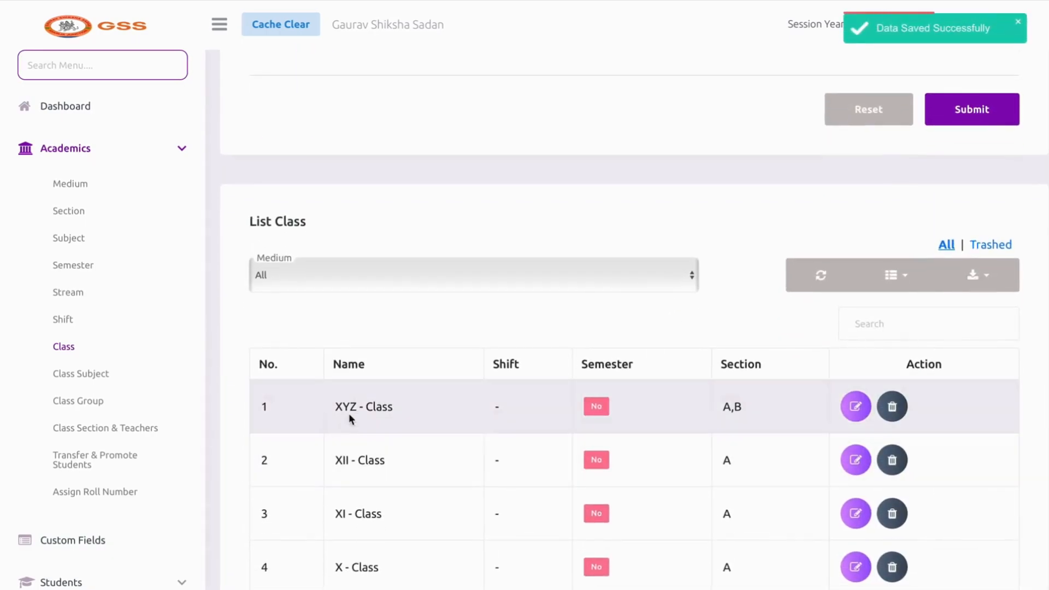
left_click_drag(336, 409, 395, 411)
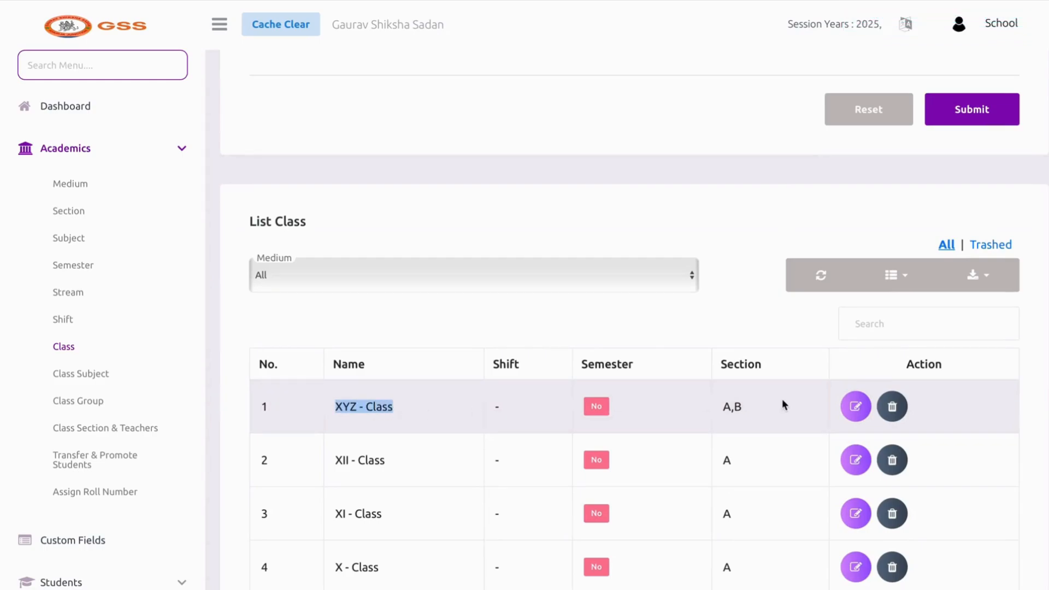
left_click(724, 407)
left_click_drag(723, 407, 741, 411)
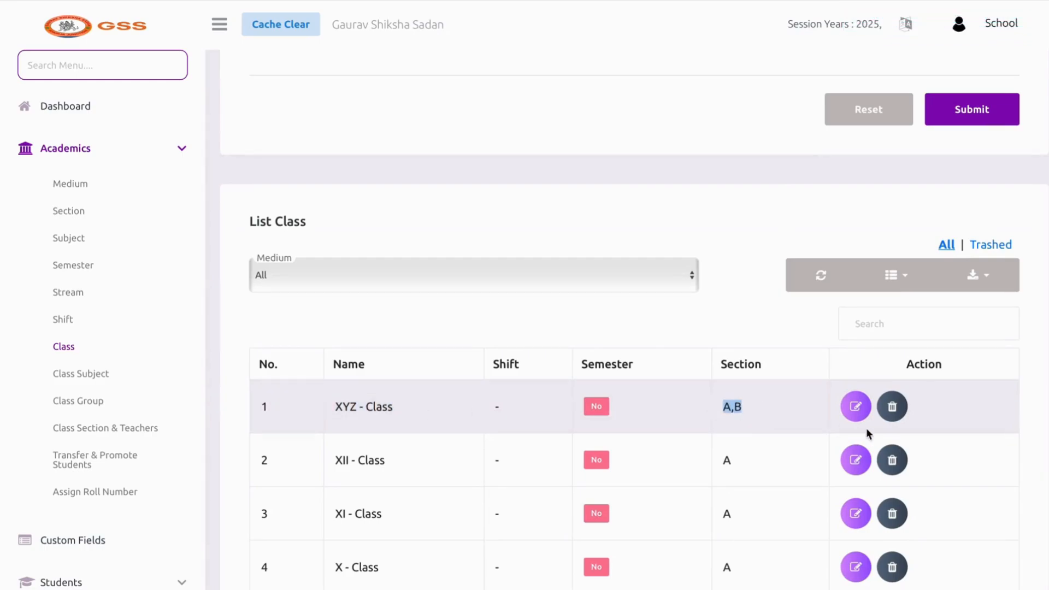
left_click(892, 407)
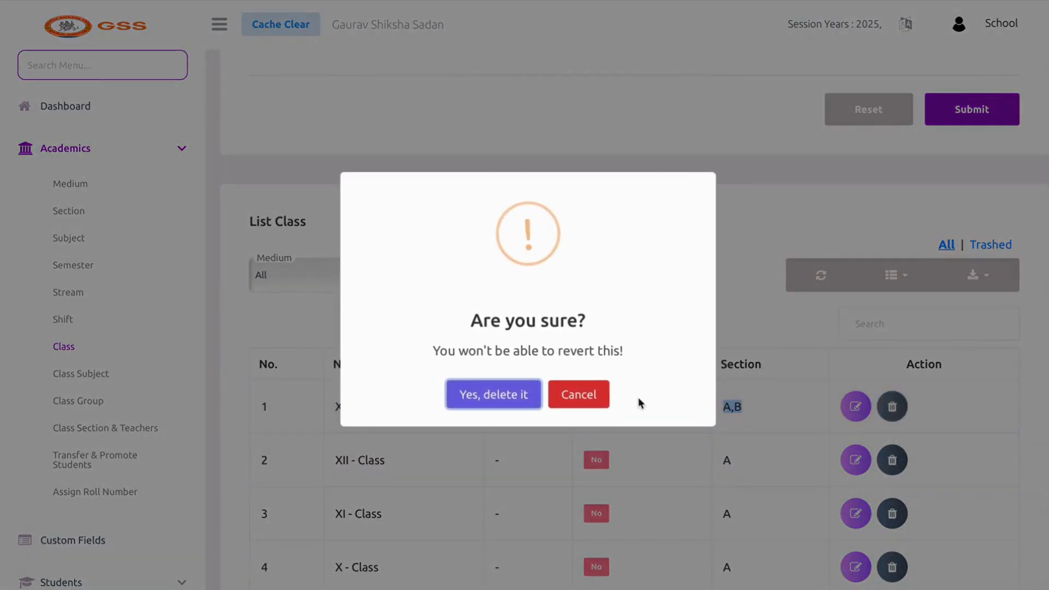
left_click(525, 396)
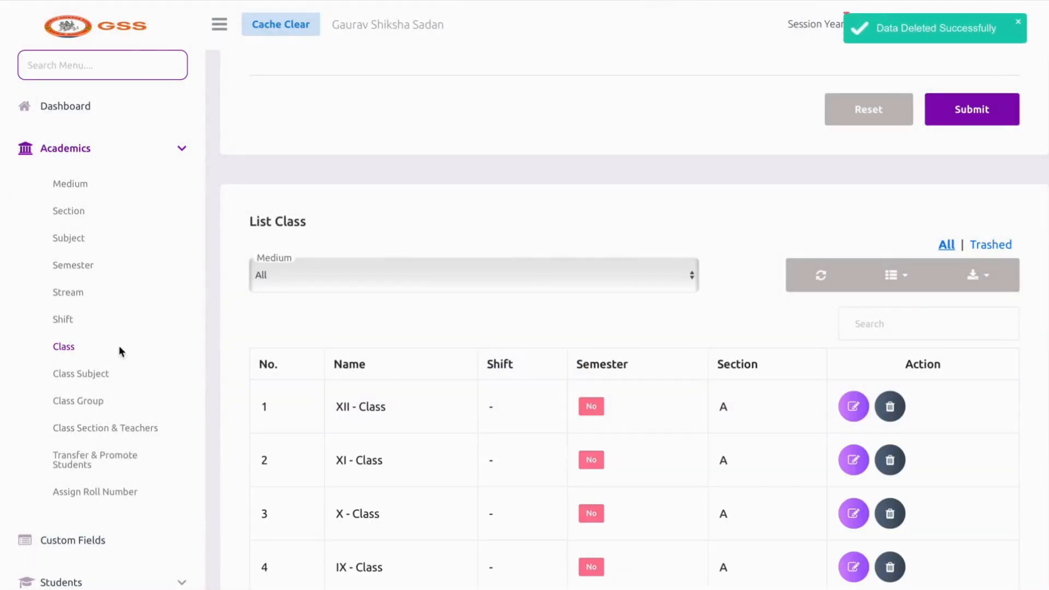
Open Class Subject and edit X - Class to view its six Theory core subjects
left_click(79, 372)
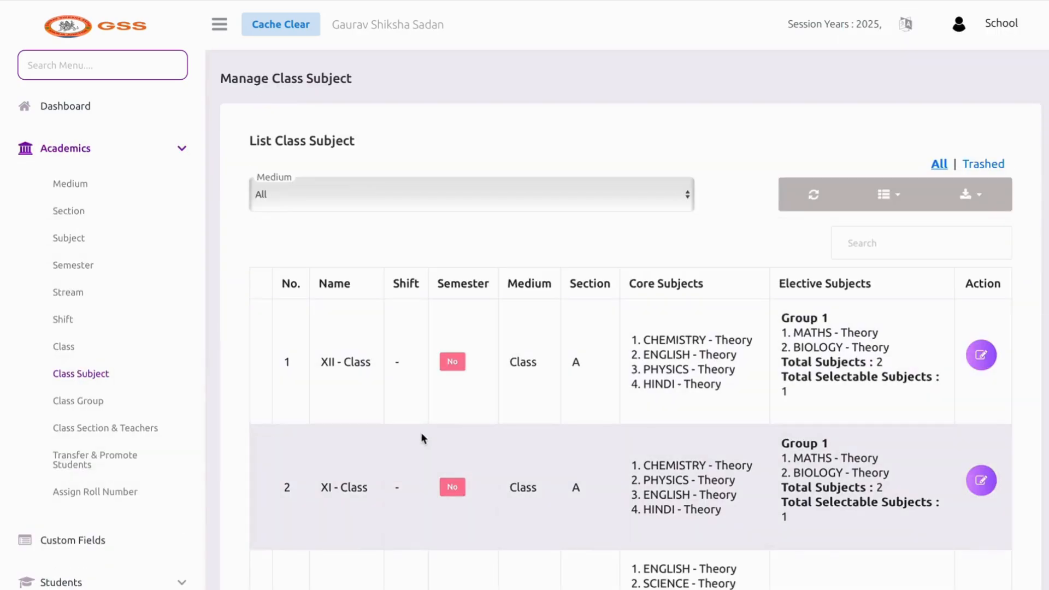
scroll(421, 434, "down", 1)
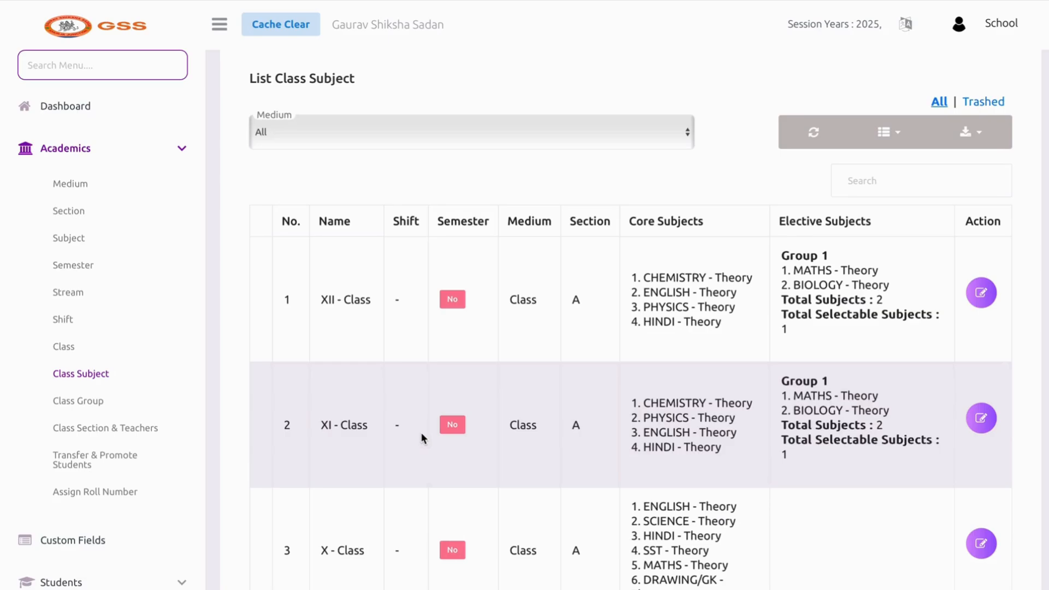
scroll(420, 437, "down", 2)
scroll(421, 437, "down", 1)
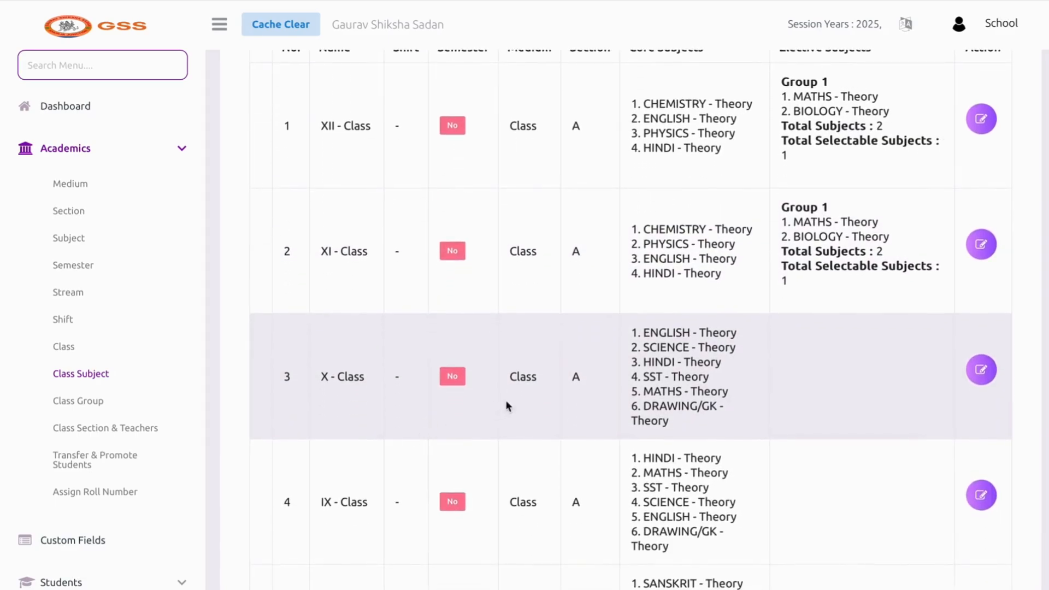
left_click(980, 369)
scroll(775, 300, "down", 1)
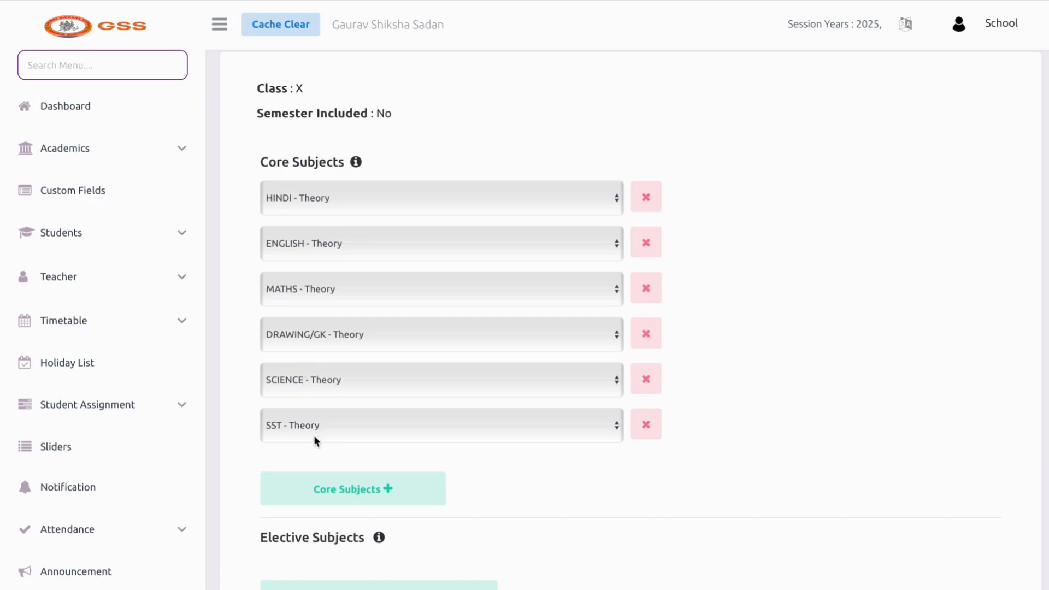
Add a seventh core subject row for class X set to COMPUTER - Theory
left_click(311, 483)
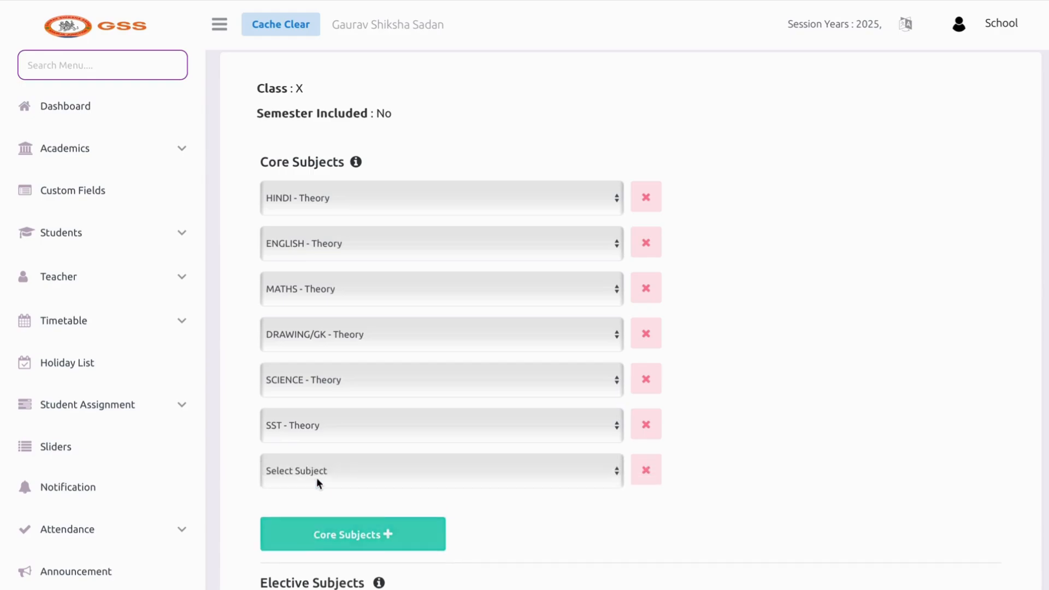
left_click(328, 470)
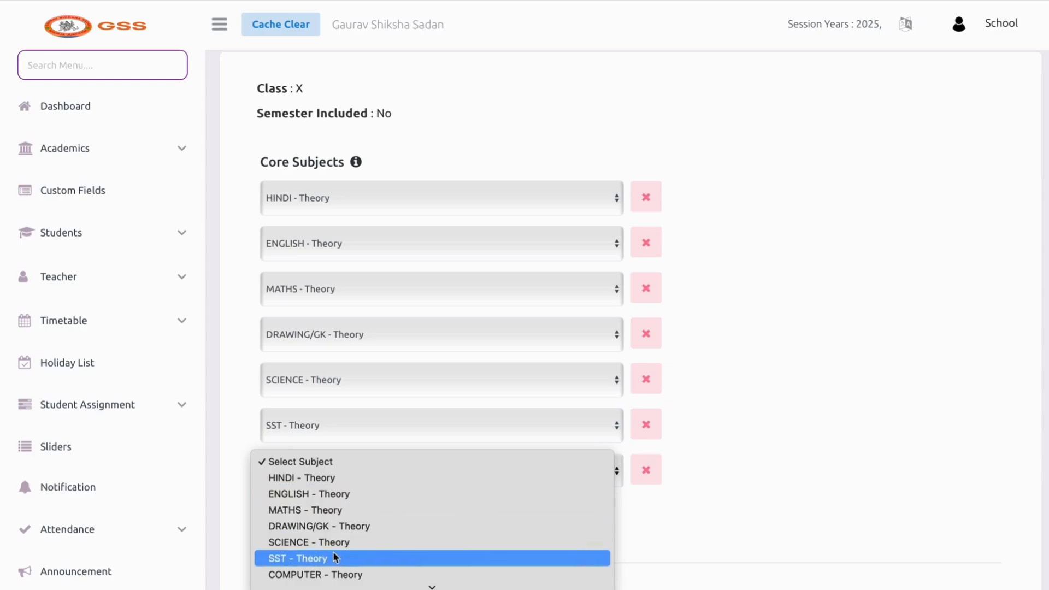
left_click(341, 574)
scroll(545, 510, "down", 2)
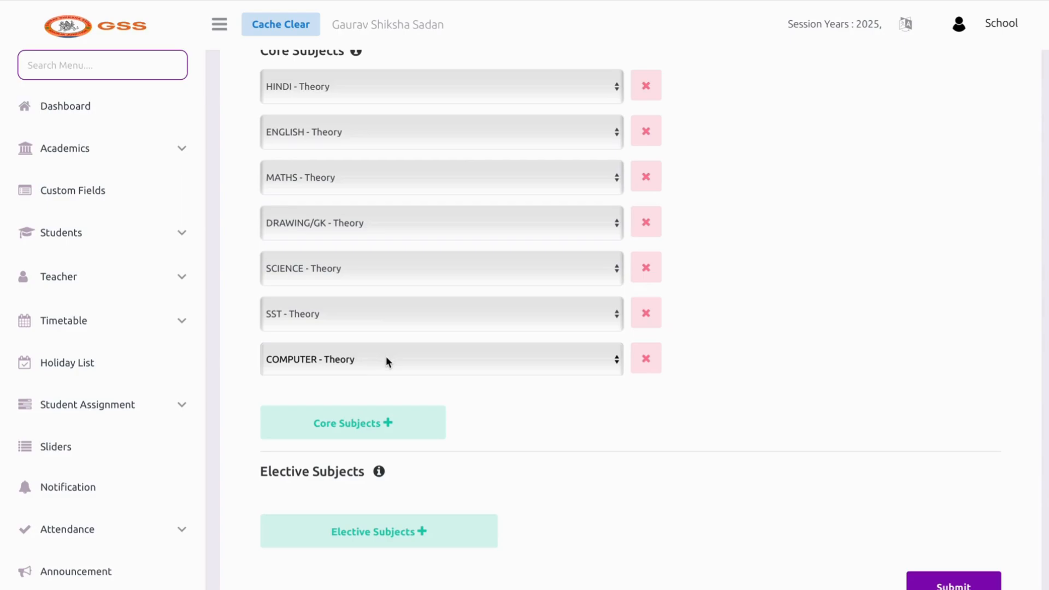
scroll(426, 449, "down", 2)
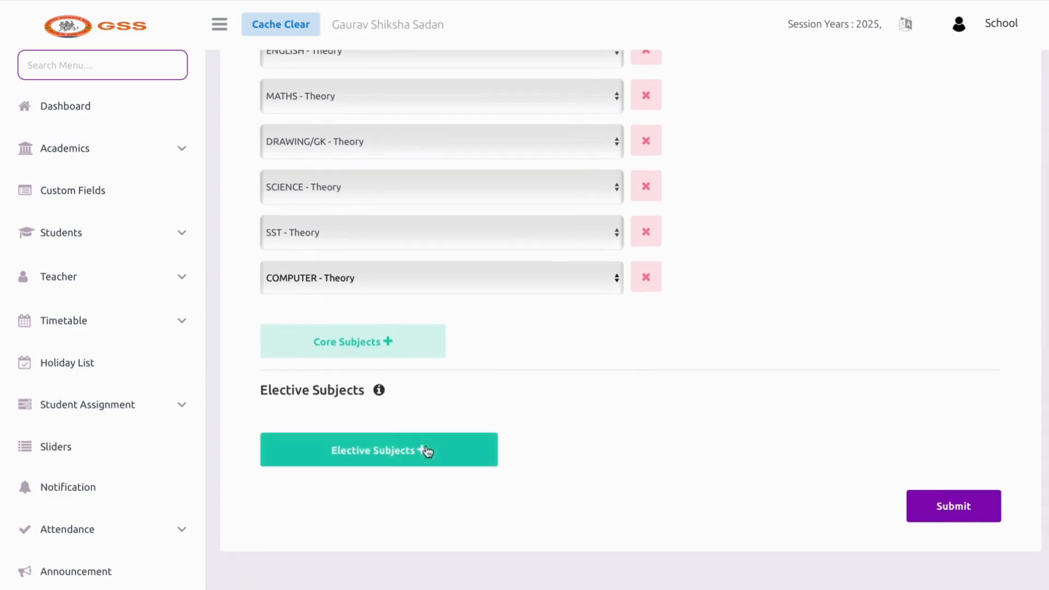
Add an elective group with HINDI - Theory and ENGLISH - Theory, total selectable 1
left_click(425, 443)
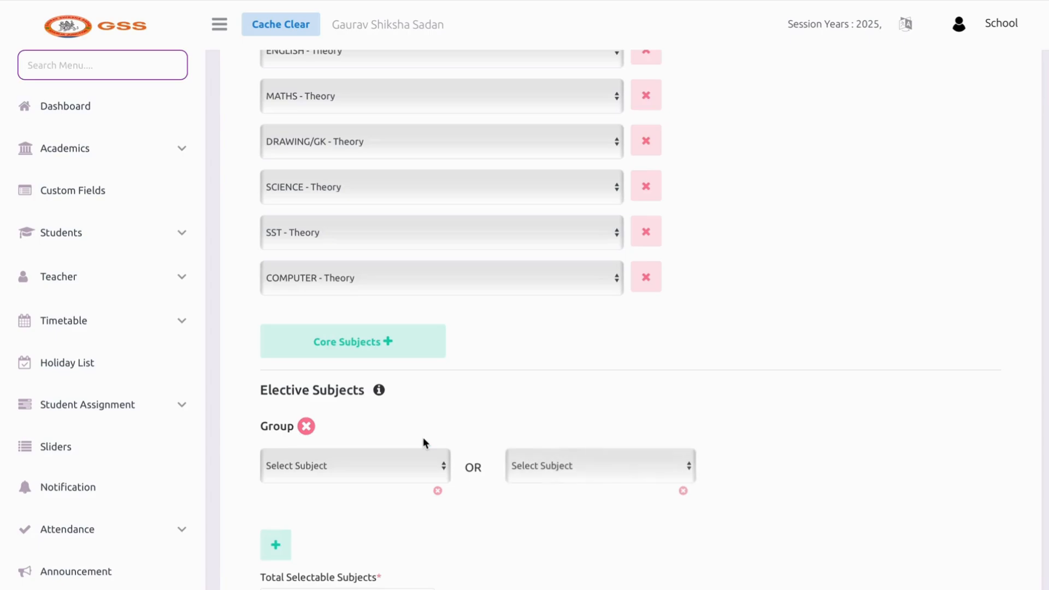
scroll(425, 443, "down", 2)
left_click(409, 382)
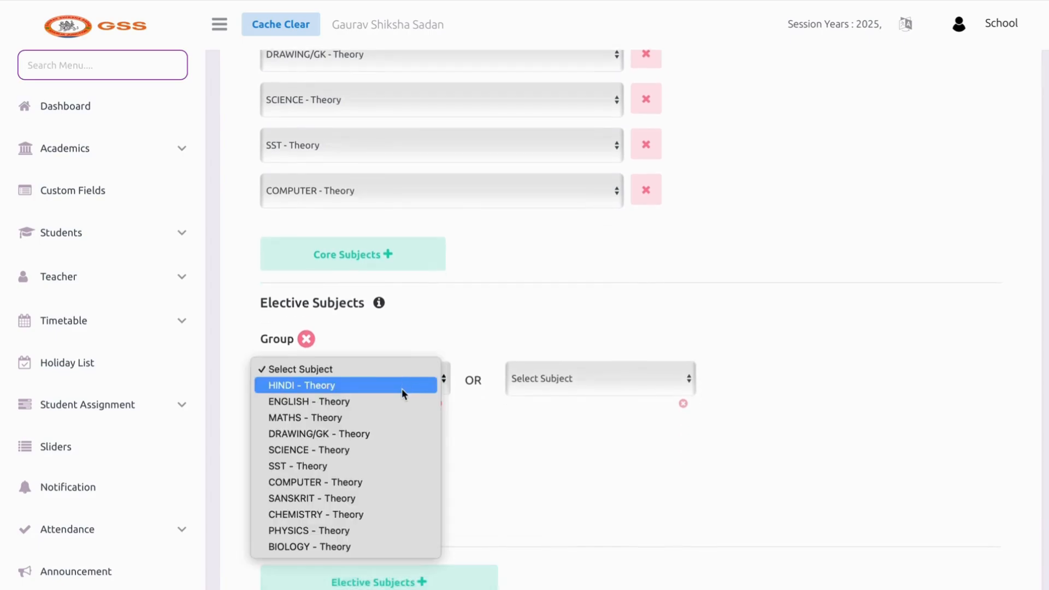
left_click(402, 394)
left_click(581, 384)
left_click(582, 401)
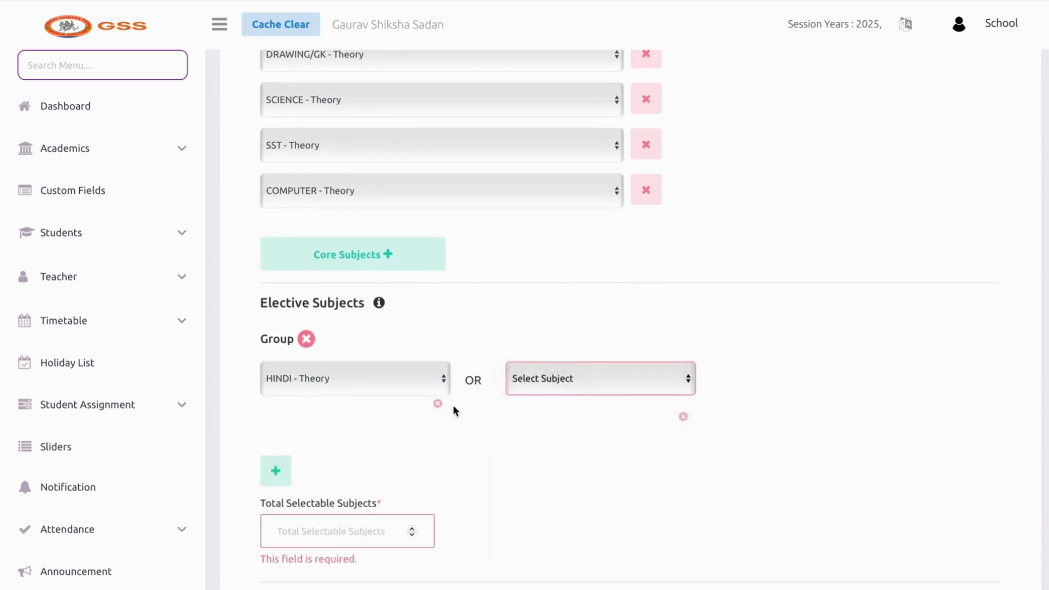
scroll(432, 421, "down", 2)
left_click(355, 433)
type("1")
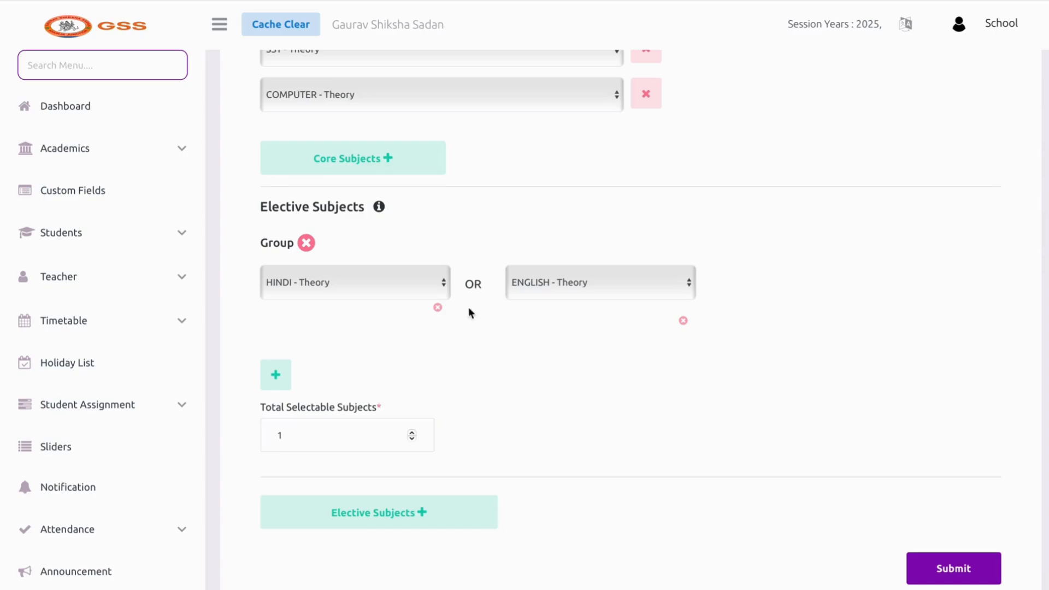
Change the elective options to MATHS - Theory and BIOLOGY - Theory, keeping total 1
left_click(441, 283)
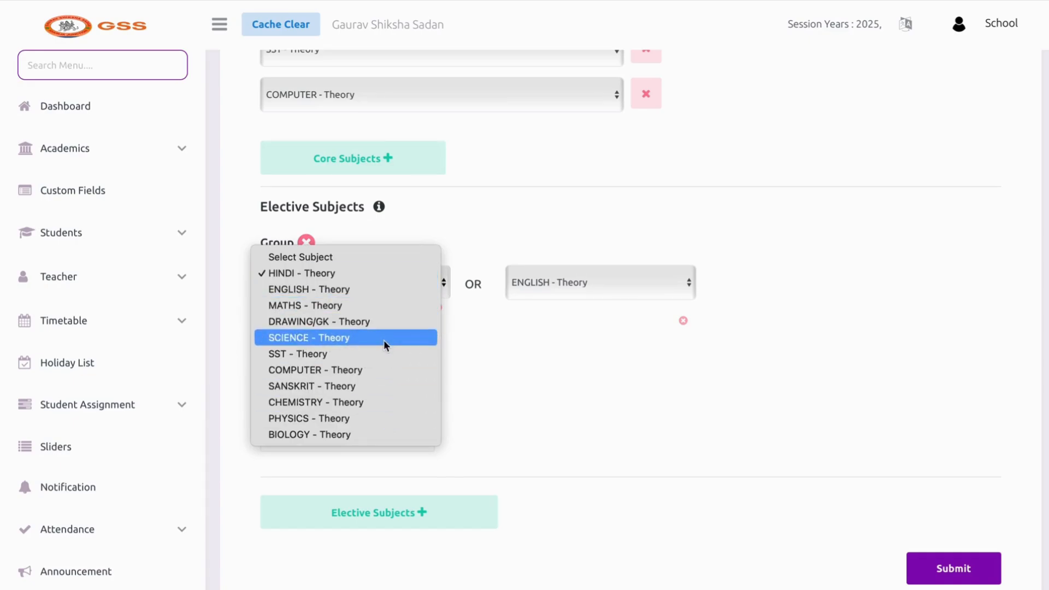
left_click(368, 306)
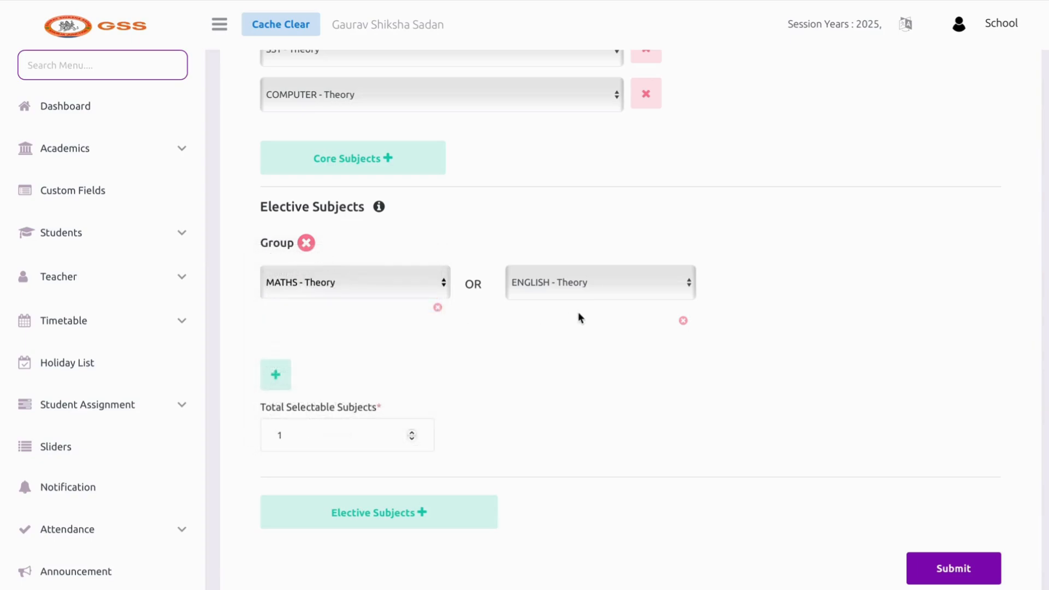
left_click(561, 278)
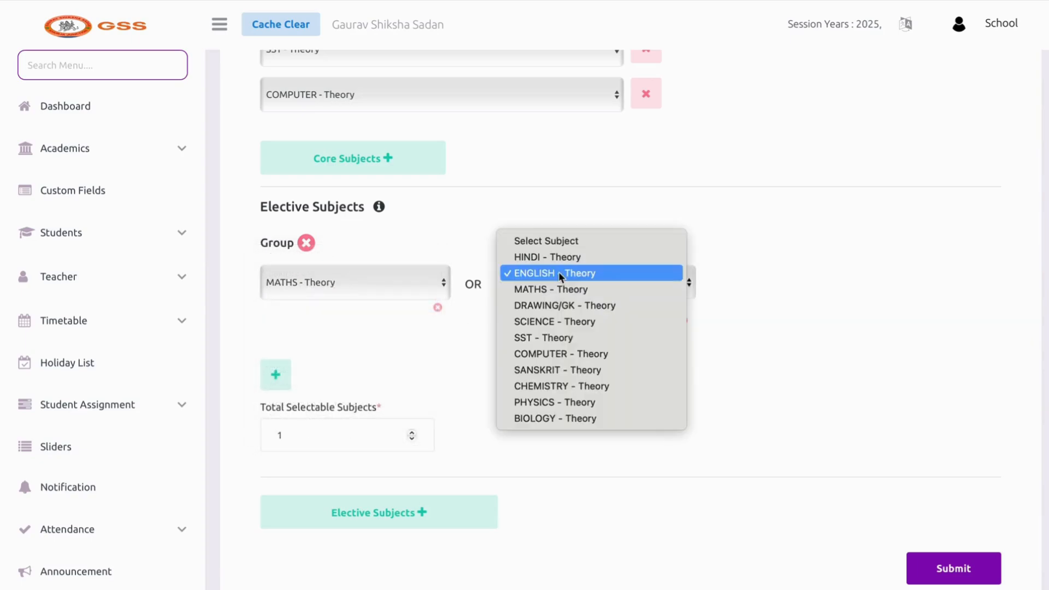
left_click(546, 418)
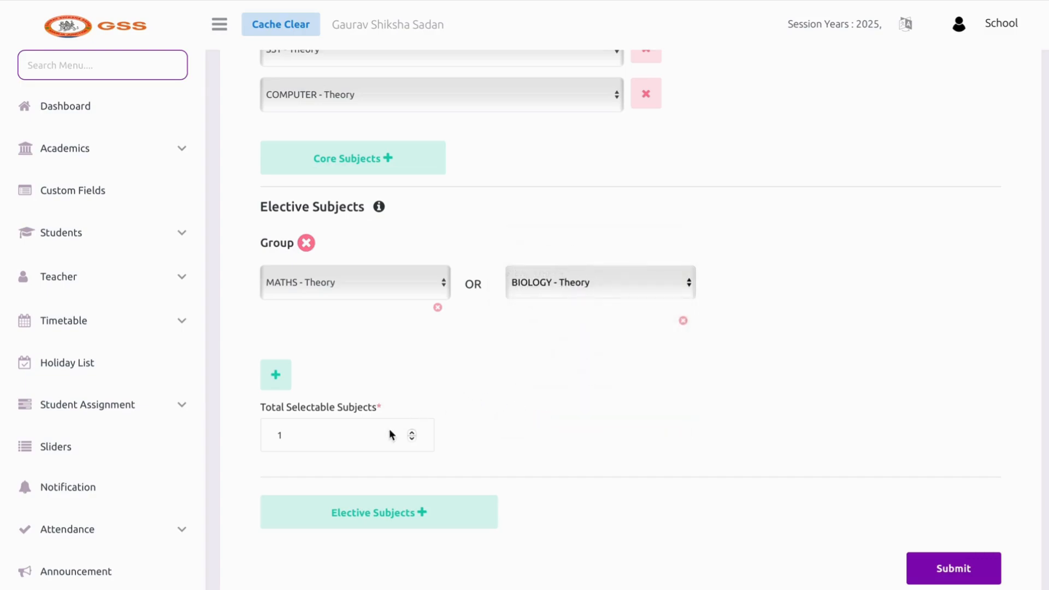
left_click(359, 442)
key("BackSpace")
type("1")
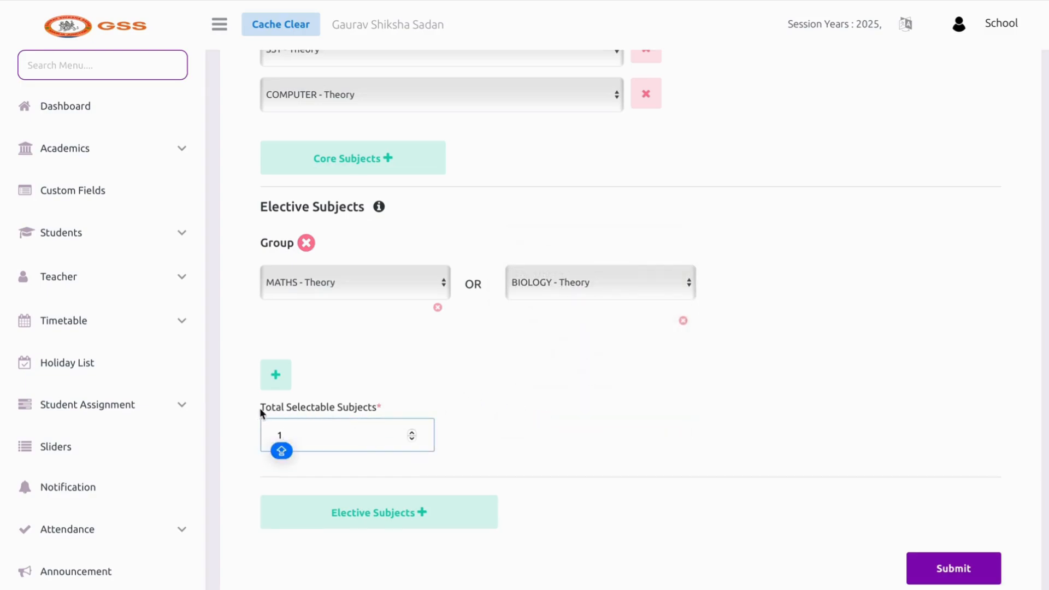
Remove the elective group and submit class X's subject configuration
scroll(292, 451, "up", 3)
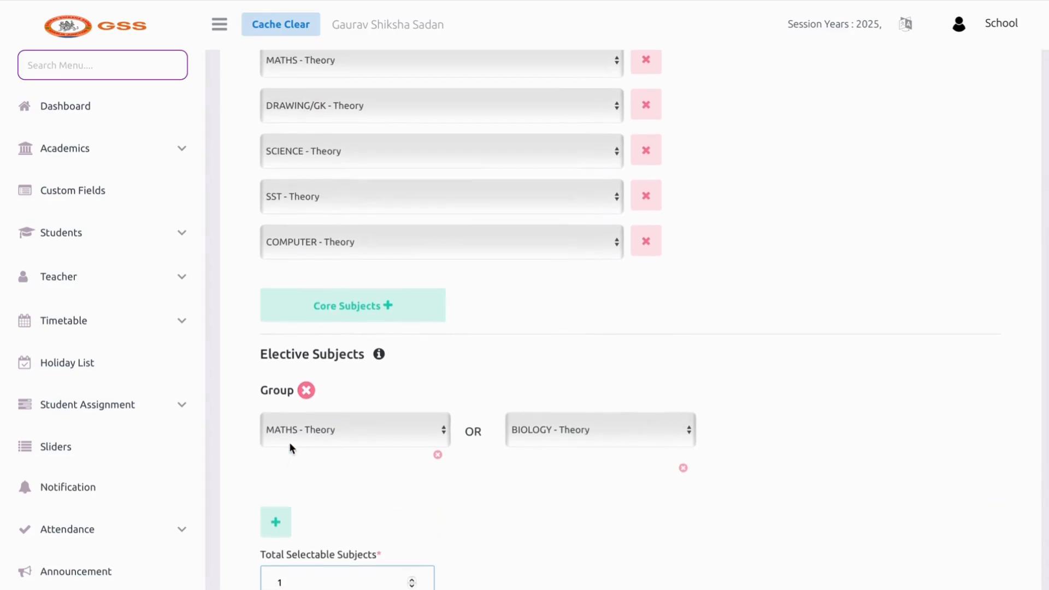
scroll(399, 334, "down", 5)
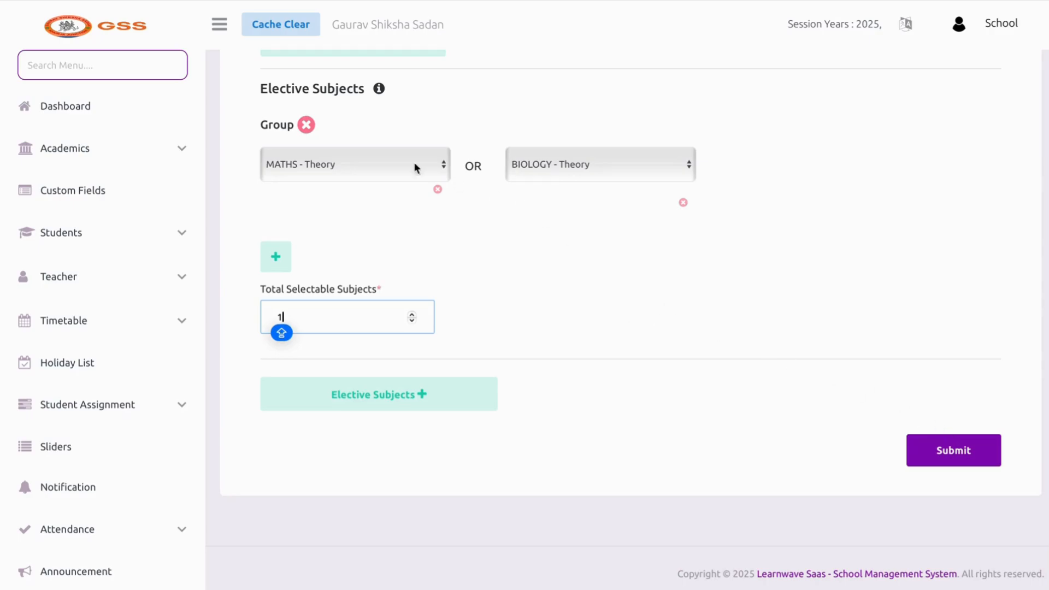
left_click(306, 125)
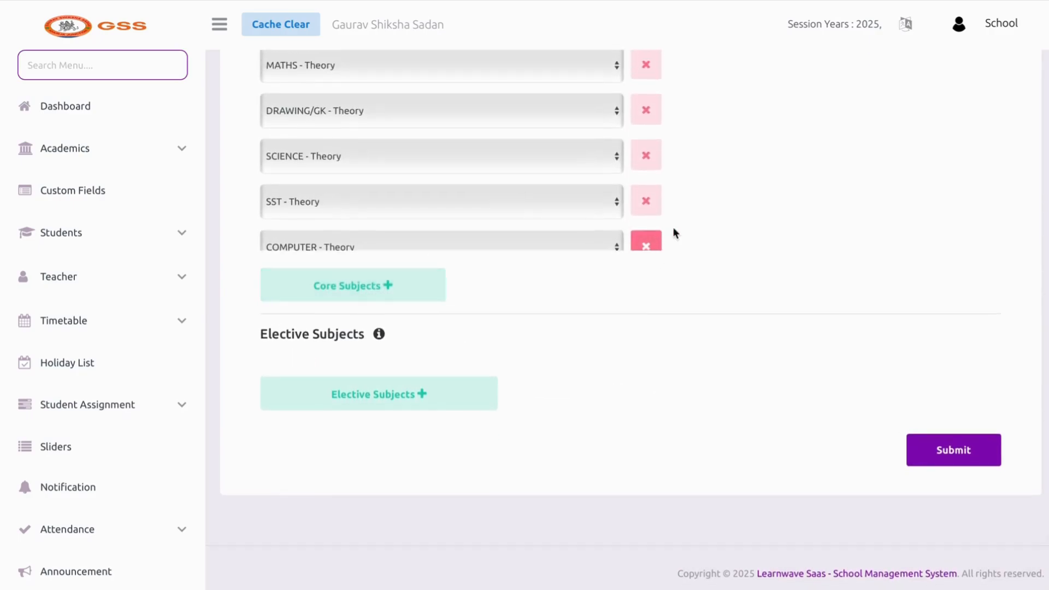
left_click(918, 445)
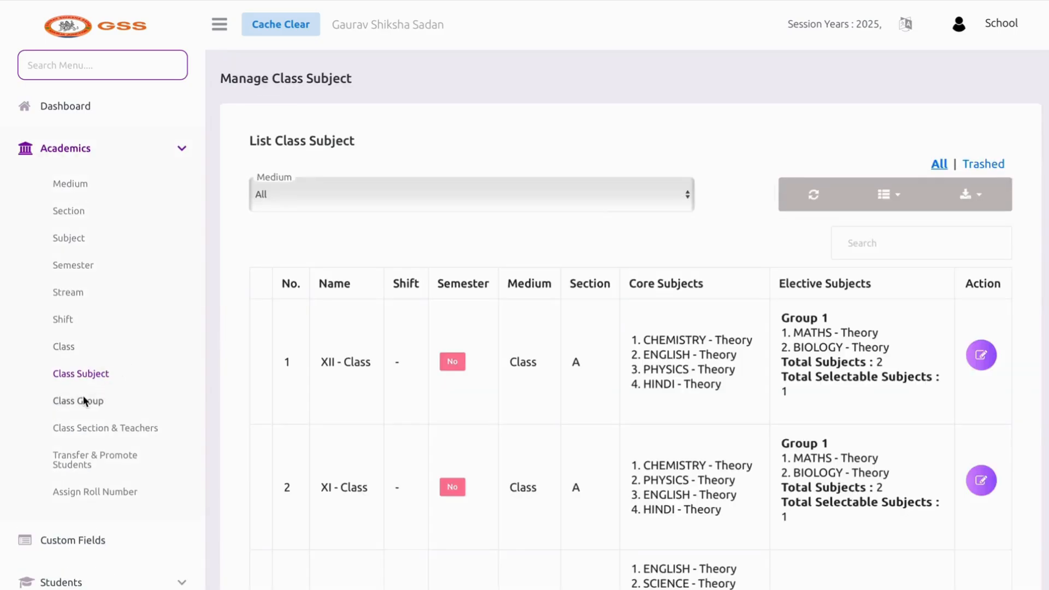
On the Class Group page, name a new group PRE PRIMARY with description LKG -UKG
left_click(84, 401)
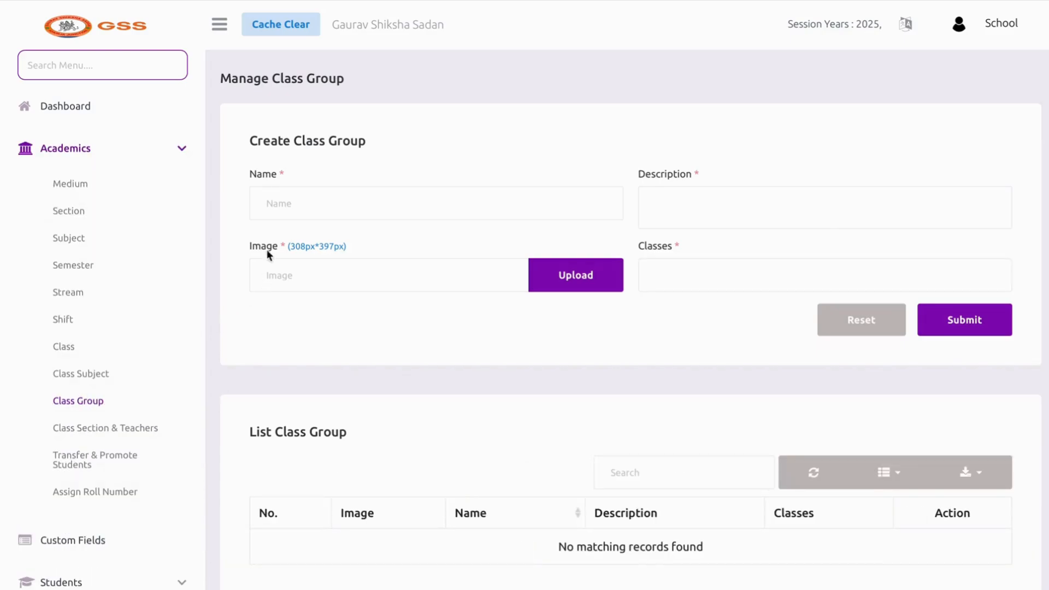
left_click(280, 203)
type("P")
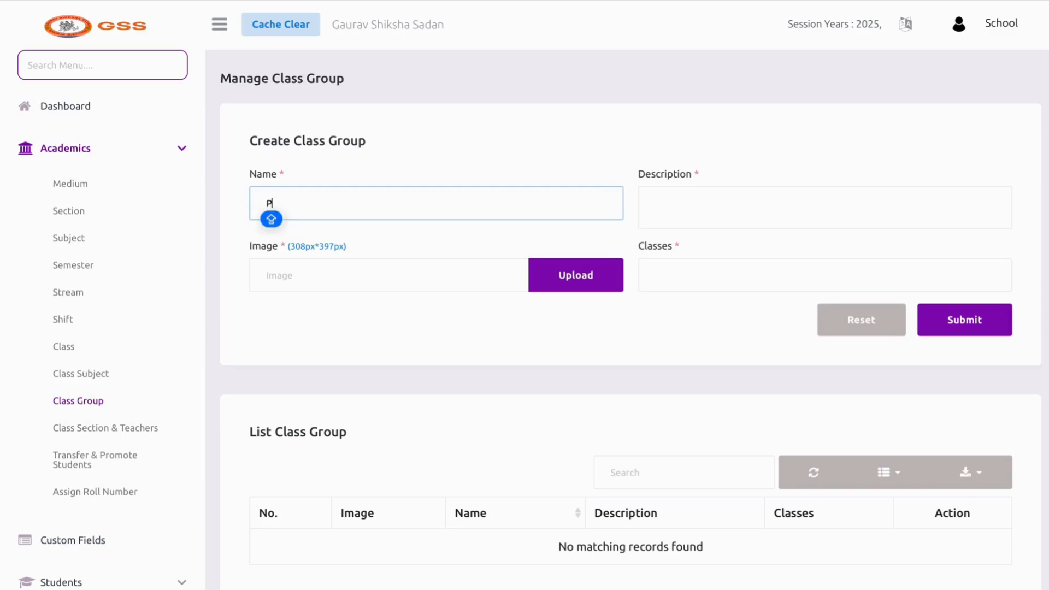
type("RE PRIMARY")
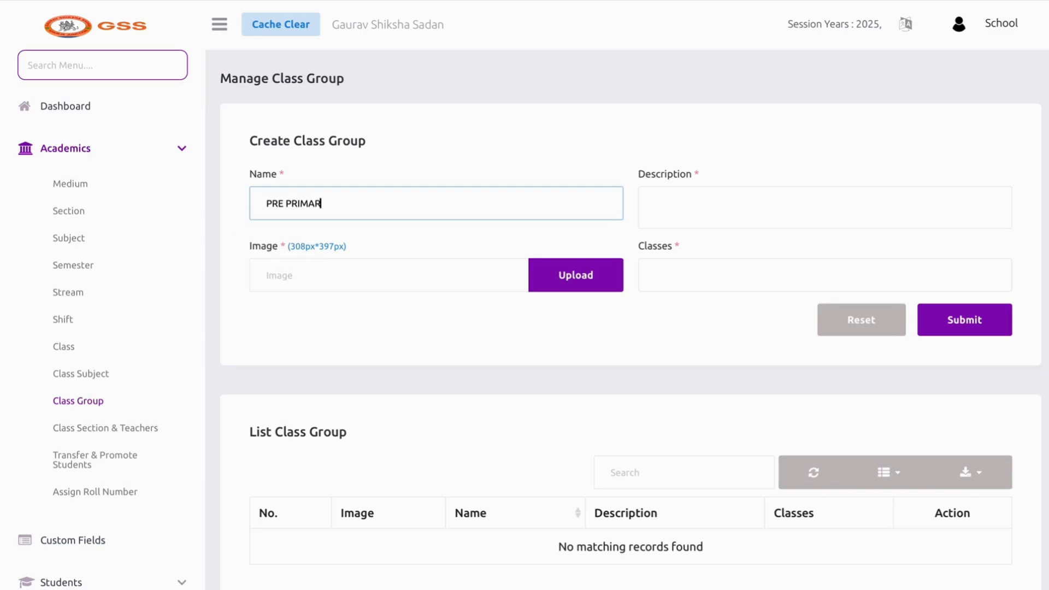
key("BackSpace")
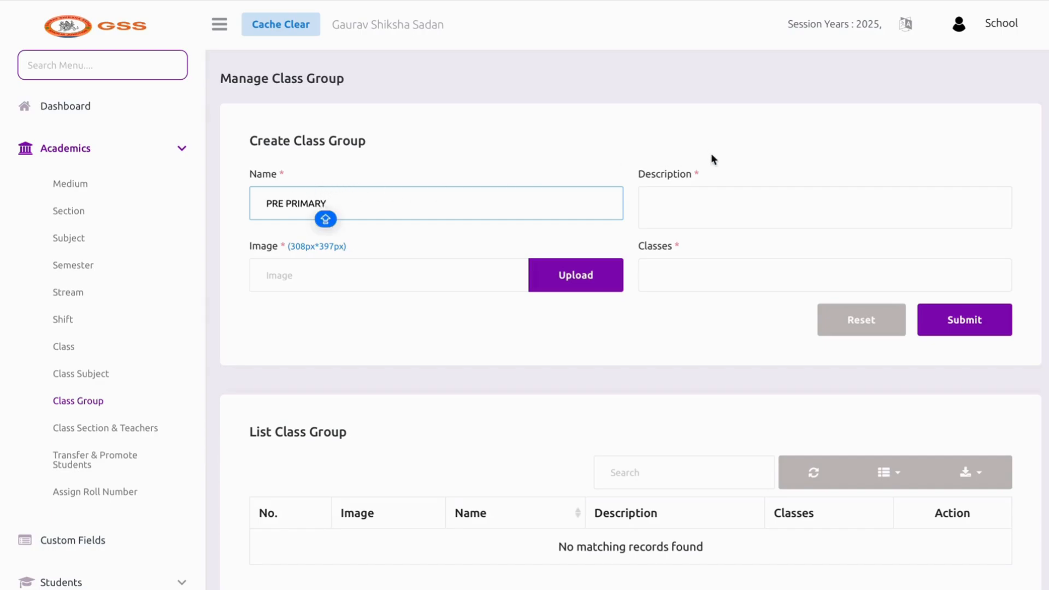
left_click(670, 207)
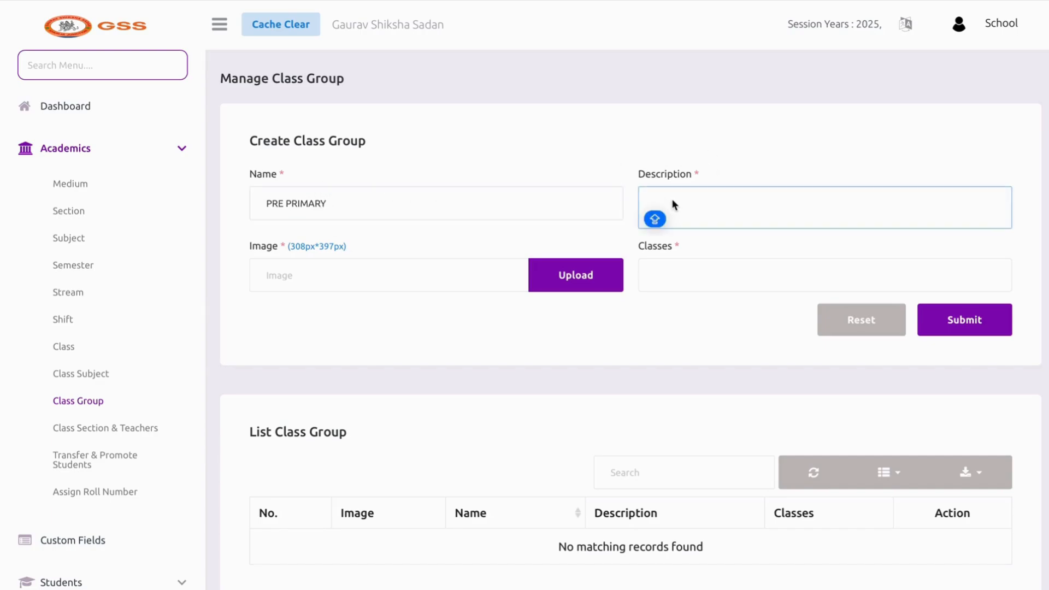
type("NURSERY")
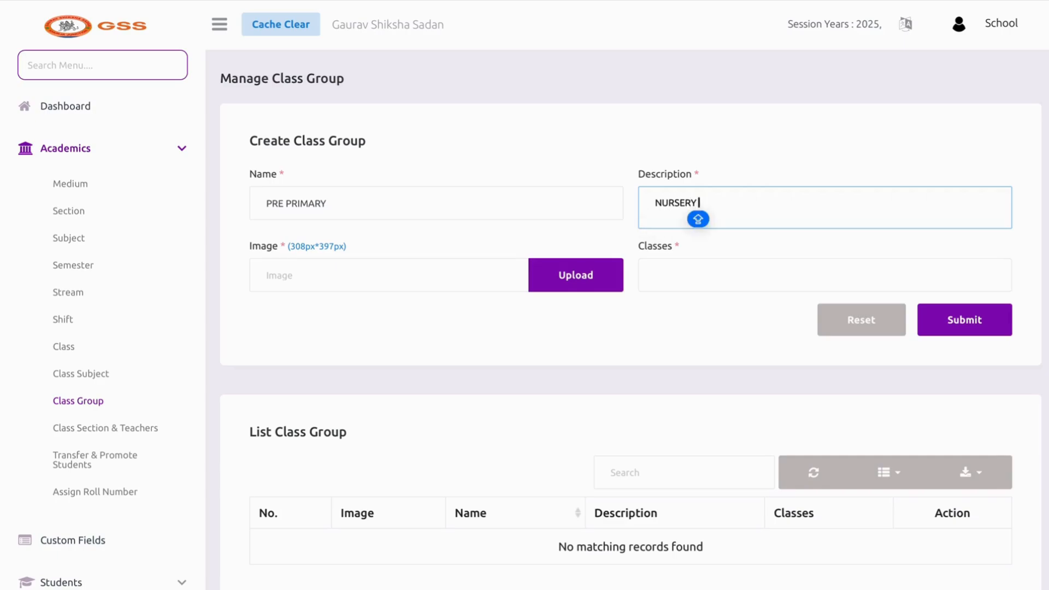
key("BackSpace")
key("BackSpace")
key("BackSpace")
key("BackSpace")
key("BackSpace")
key("BackSpace")
key("BackSpace")
type("L")
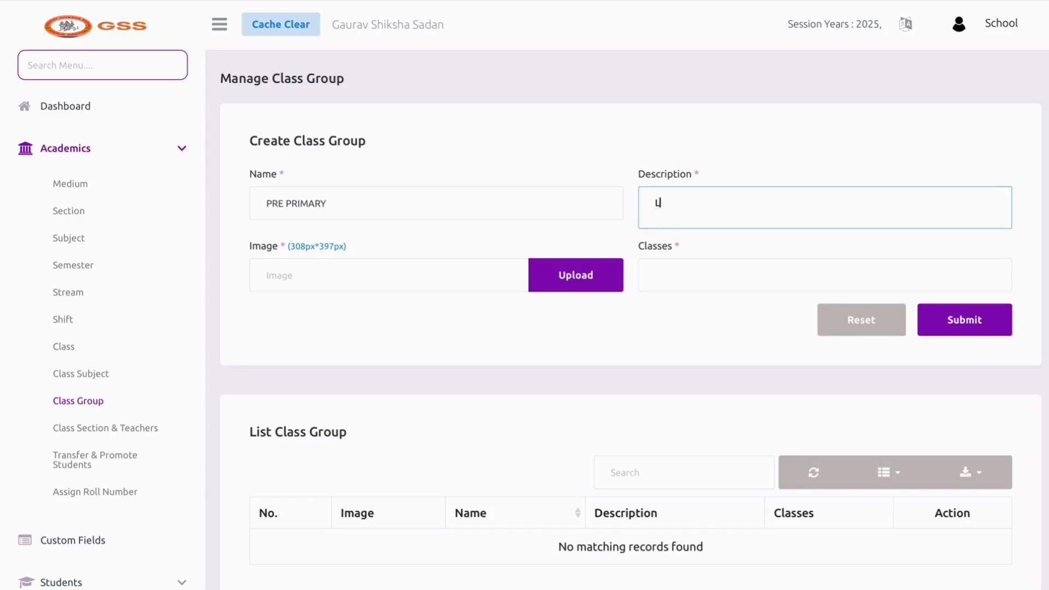
type("KH -UKG")
left_click(676, 205)
key("BackSpace")
key("BackSpace")
type("G")
Add classes LKG/KG1/PP1 and UKG/KG2/PP2, upload a PNG image, and submit the group
left_click(691, 272)
left_click(686, 306)
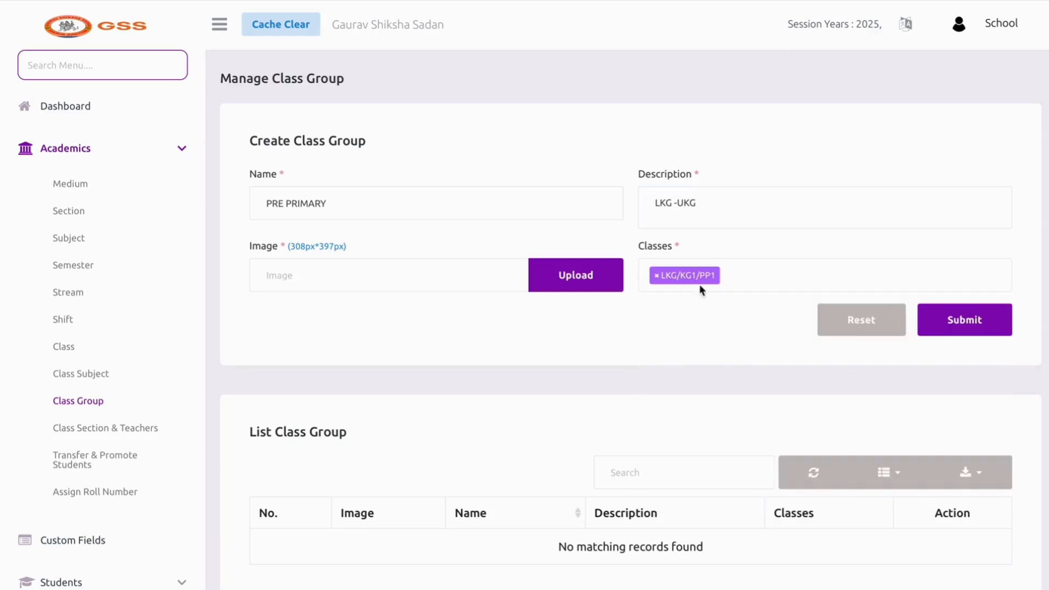
left_click(701, 287)
left_click(718, 330)
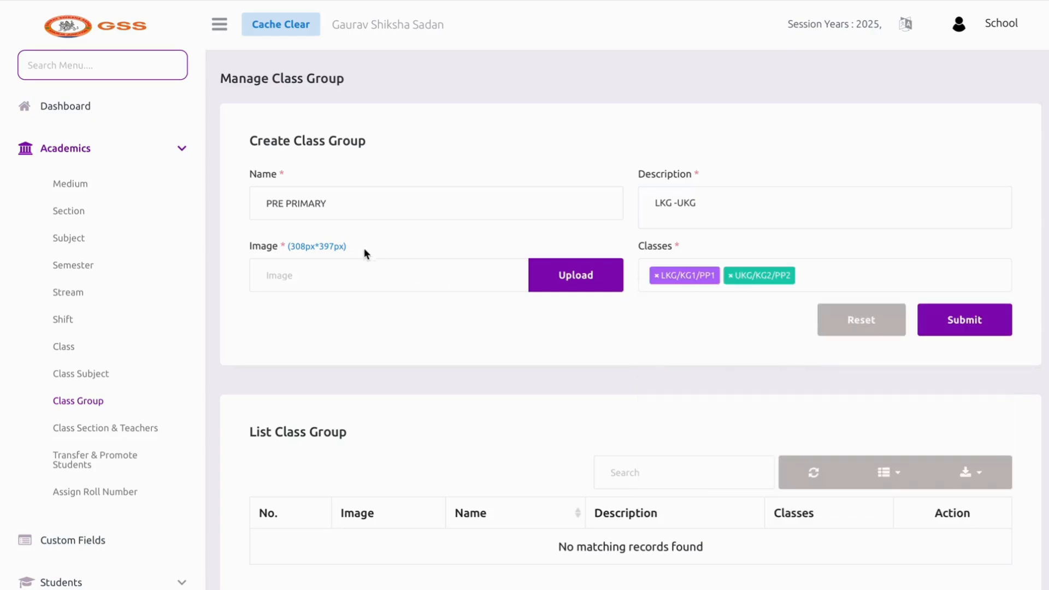
left_click(572, 288)
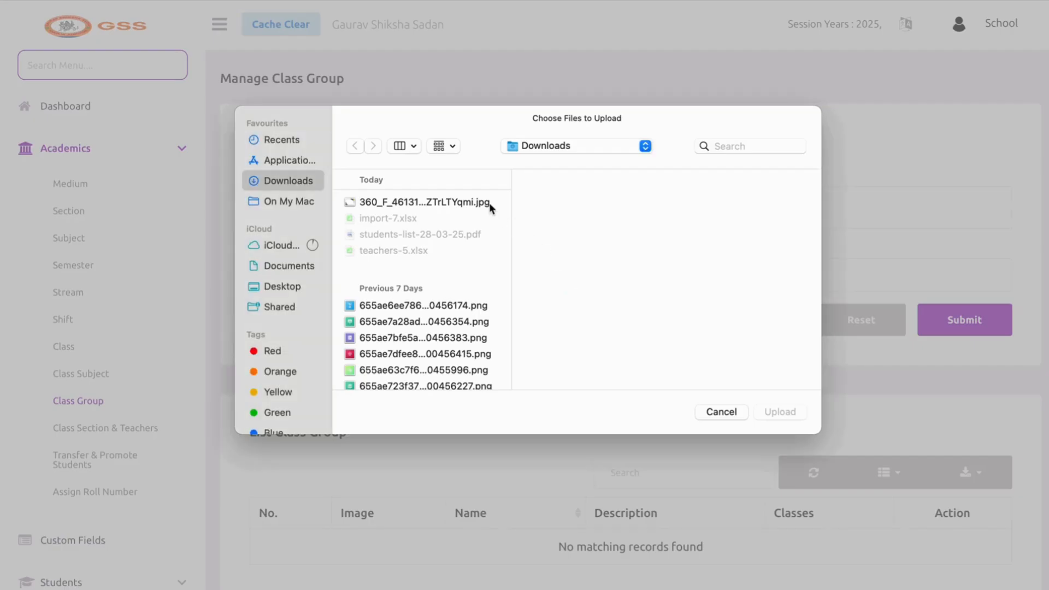
left_click(468, 305)
left_click(779, 411)
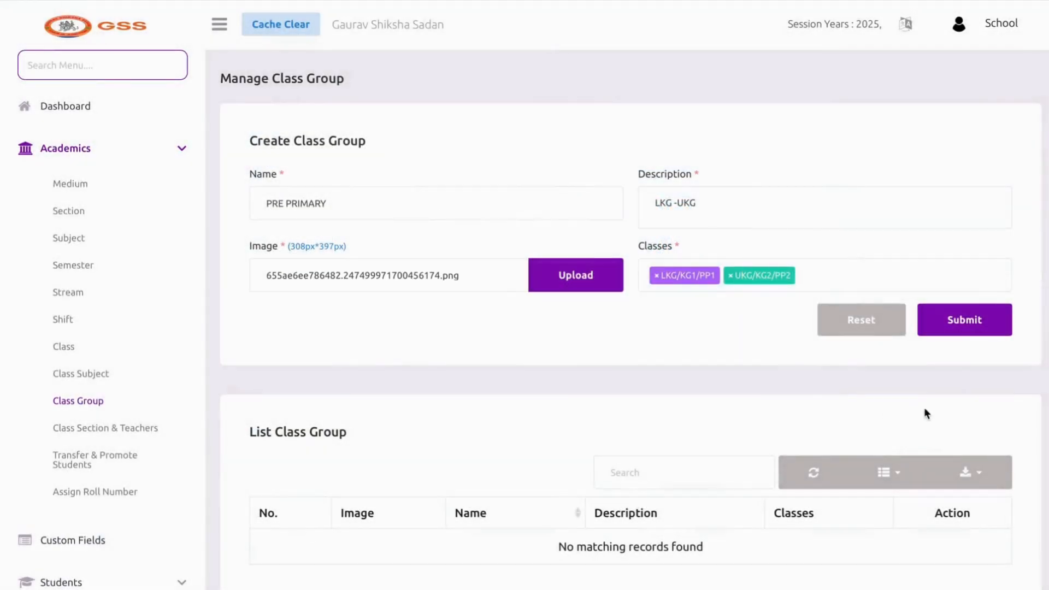
left_click(962, 332)
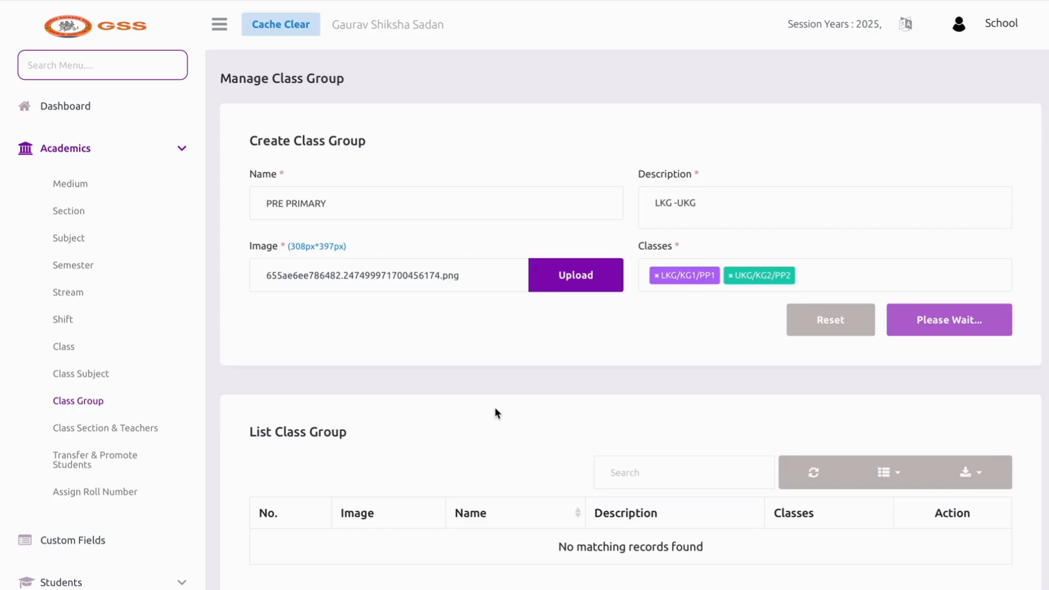
Review the saved PRE PRIMARY group's classes in the list
scroll(493, 408, "down", 3)
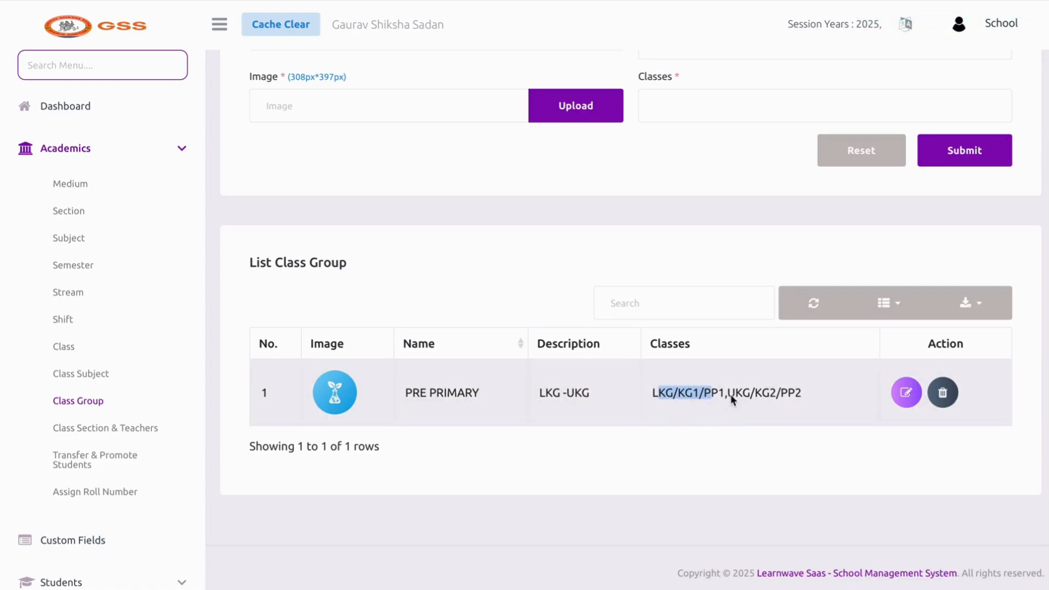
left_click_drag(734, 396, 790, 398)
scroll(537, 414, "up", 3)
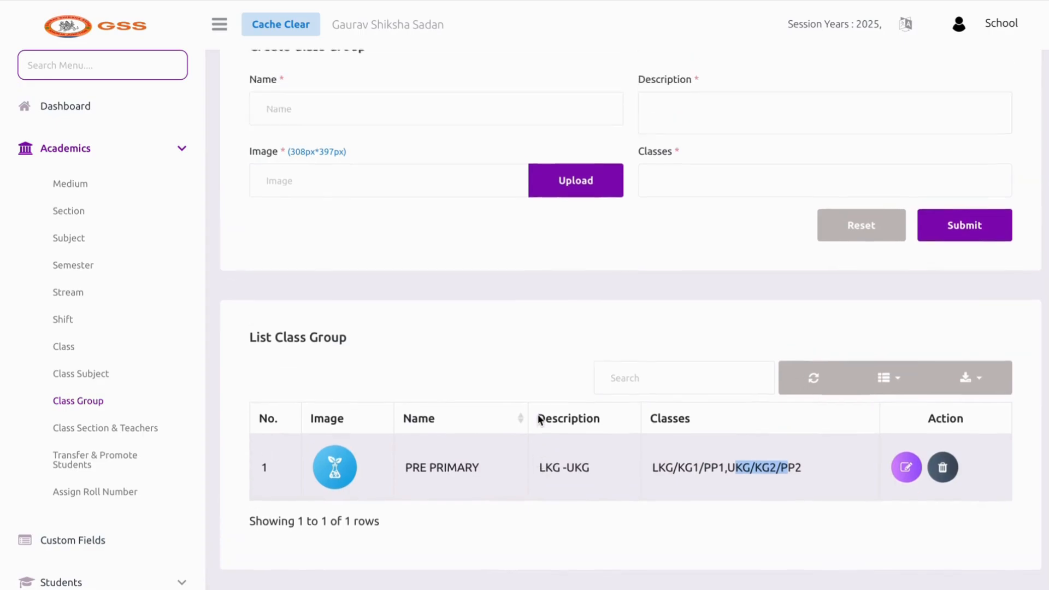
left_click(359, 224)
Name a new class group SENIOR with description CLASS IX - XII
left_click(356, 213)
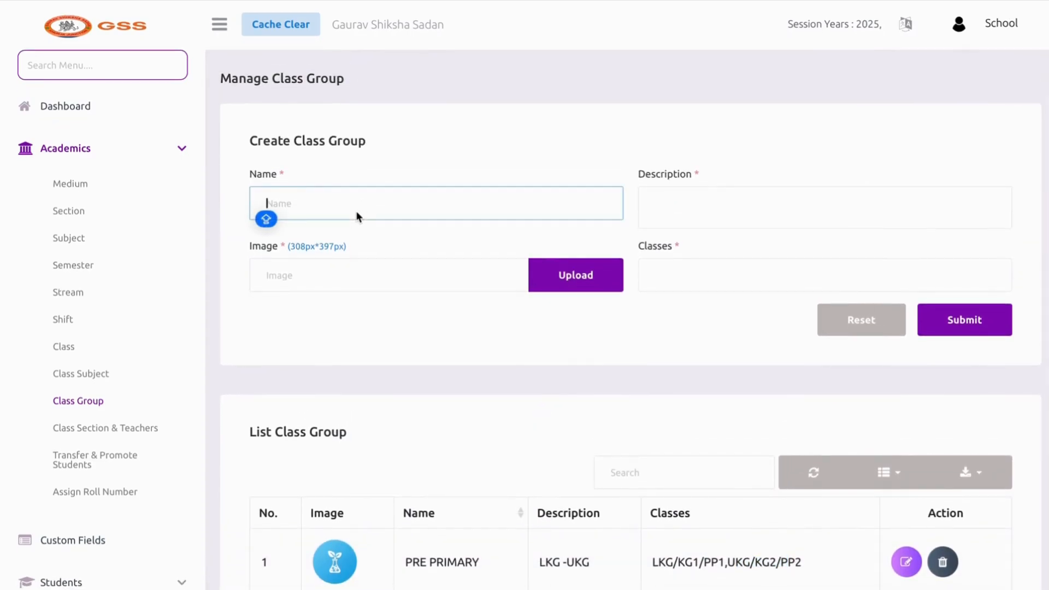
type("SENIOR")
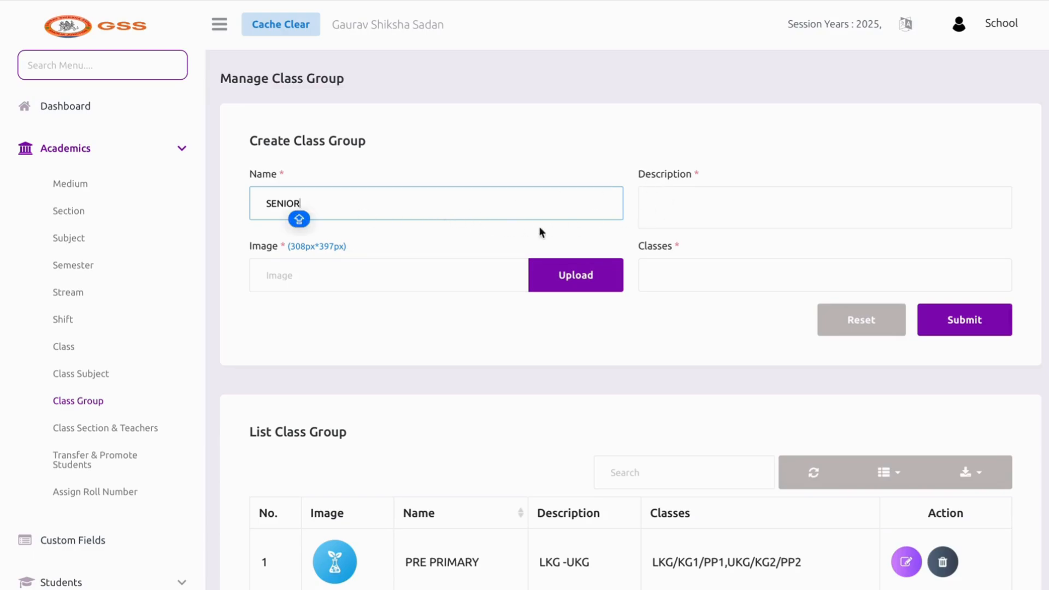
left_click(677, 213)
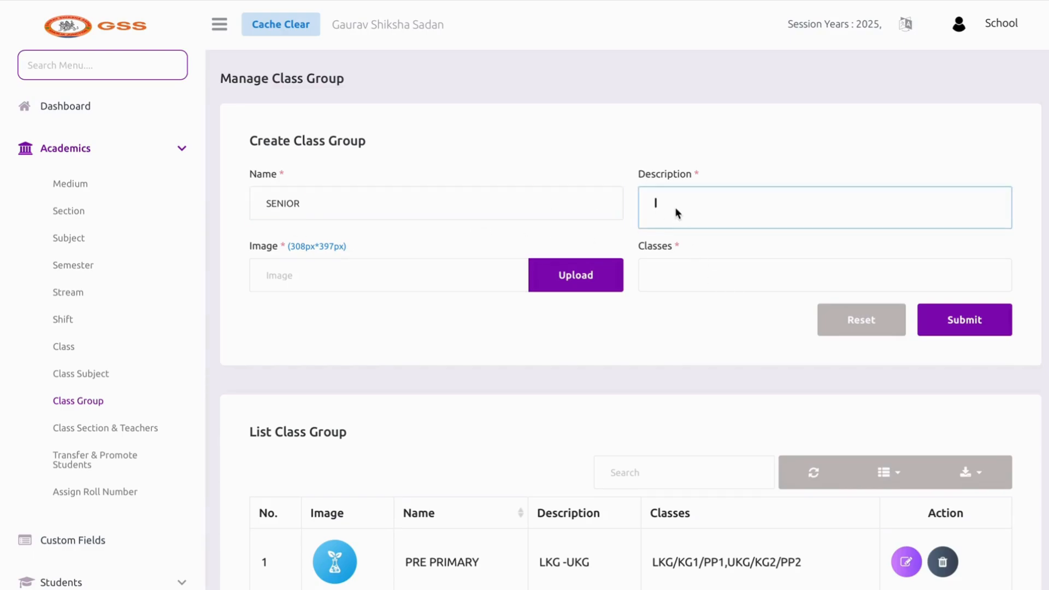
type("CLASS IX - XII")
Add classes IX, X, XI and XII to the SENIOR group
left_click(675, 273)
scroll(696, 410, "down", 5)
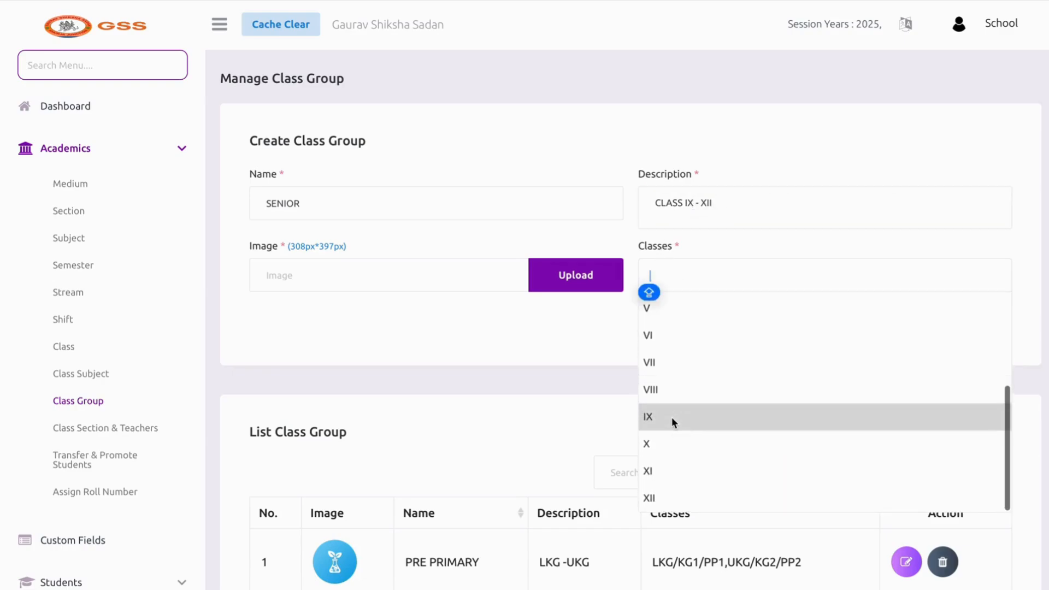
left_click(671, 417)
left_click(753, 281)
left_click(700, 449)
left_click(740, 284)
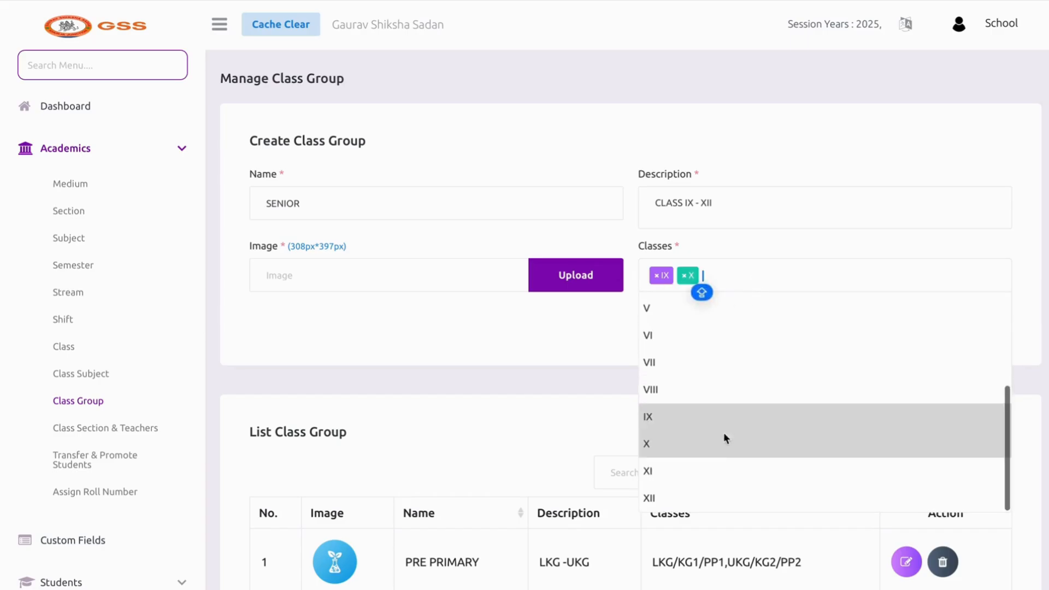
left_click(724, 469)
left_click(775, 280)
left_click(695, 498)
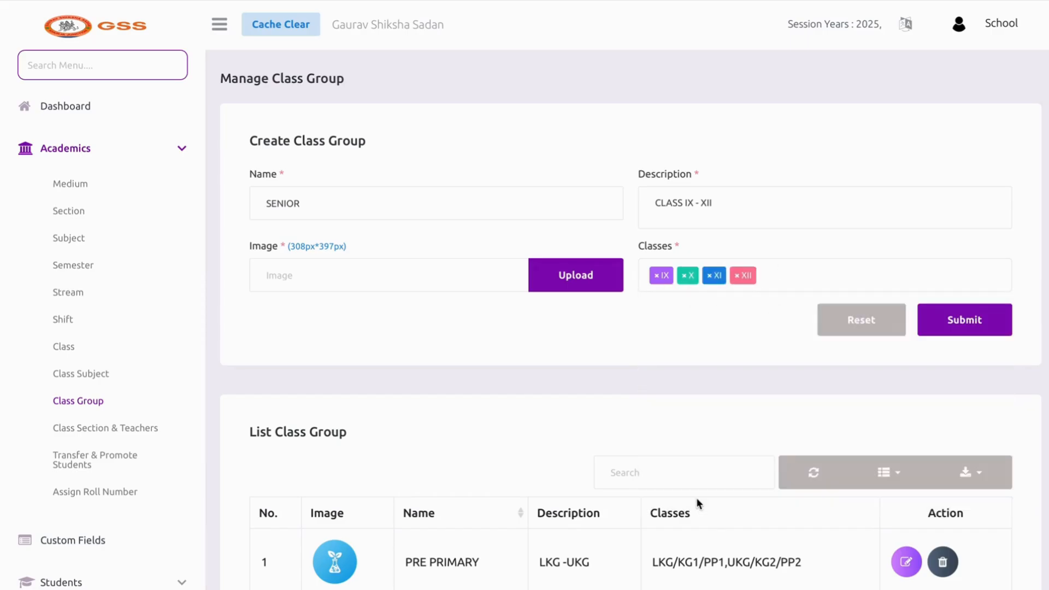
Upload a PNG image from Downloads and submit the SENIOR group
left_click(569, 267)
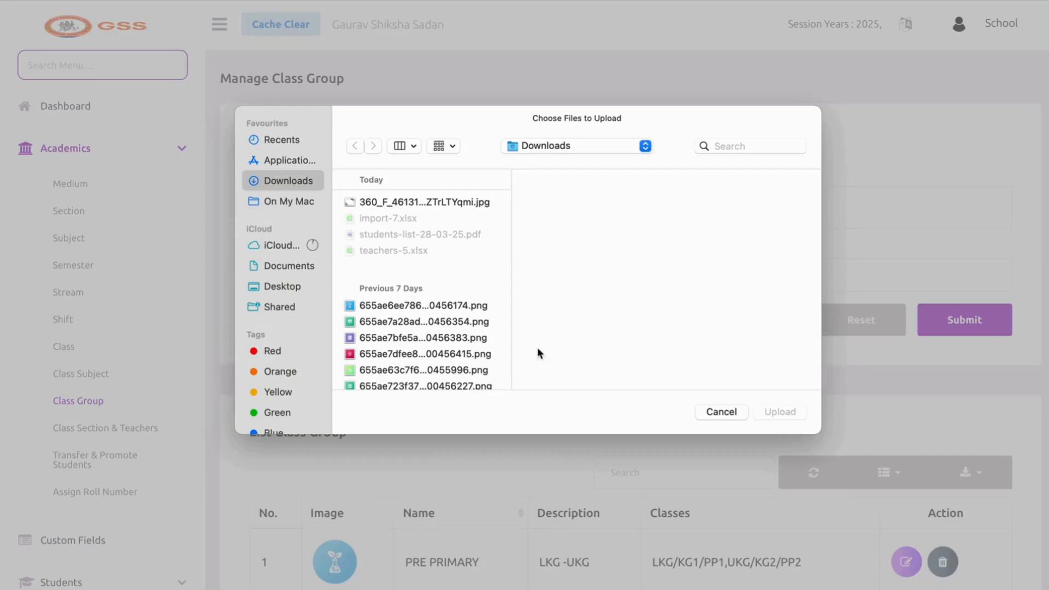
left_click(462, 371)
left_click(779, 412)
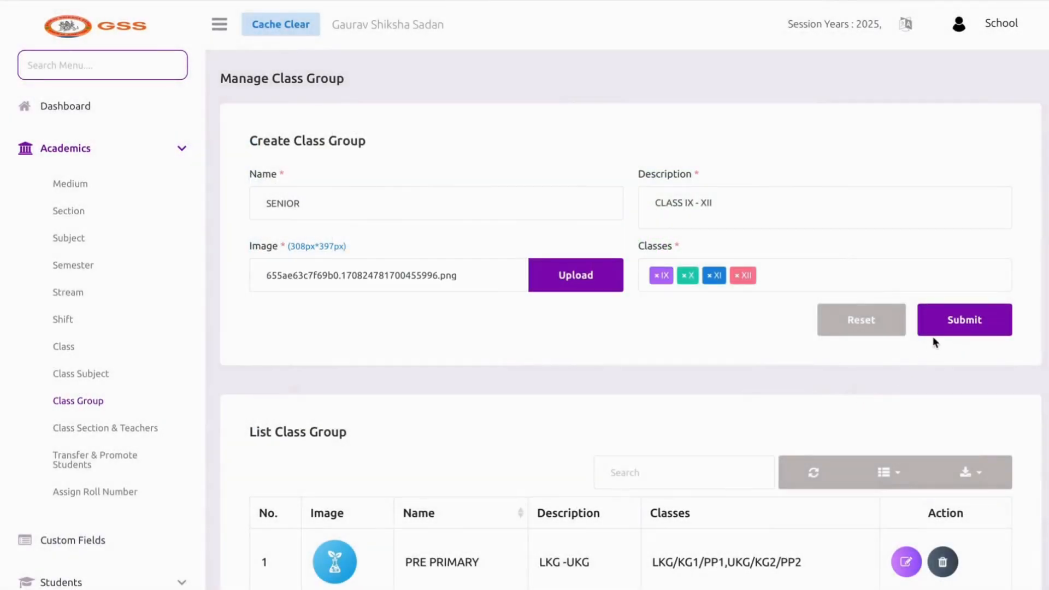
left_click(945, 332)
Delete the SENIOR and PRE PRIMARY class groups, then go to Class Section & Teachers
scroll(611, 349, "down", 3)
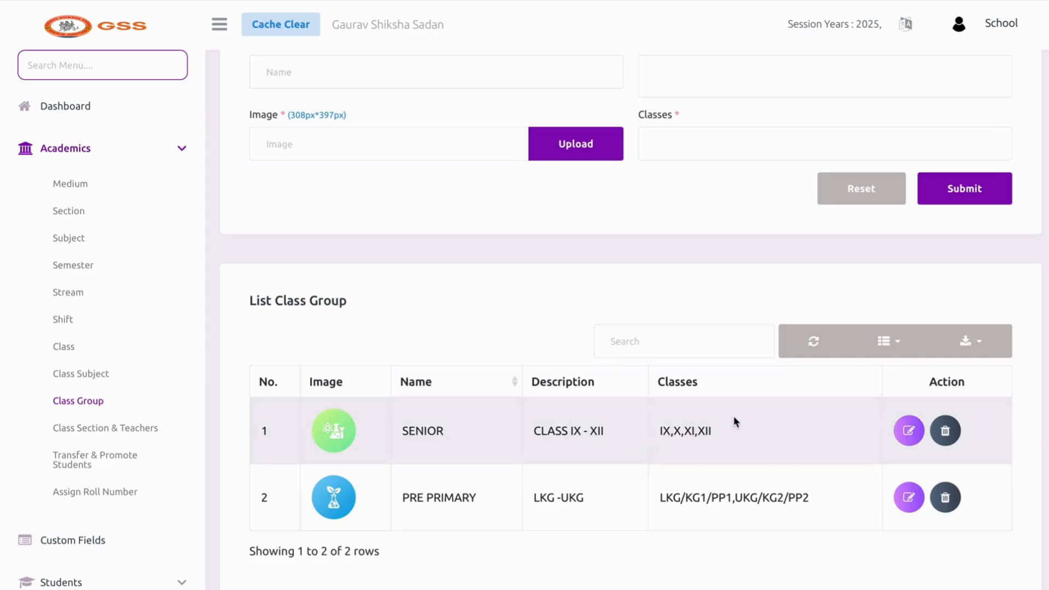
left_click(944, 432)
left_click(490, 397)
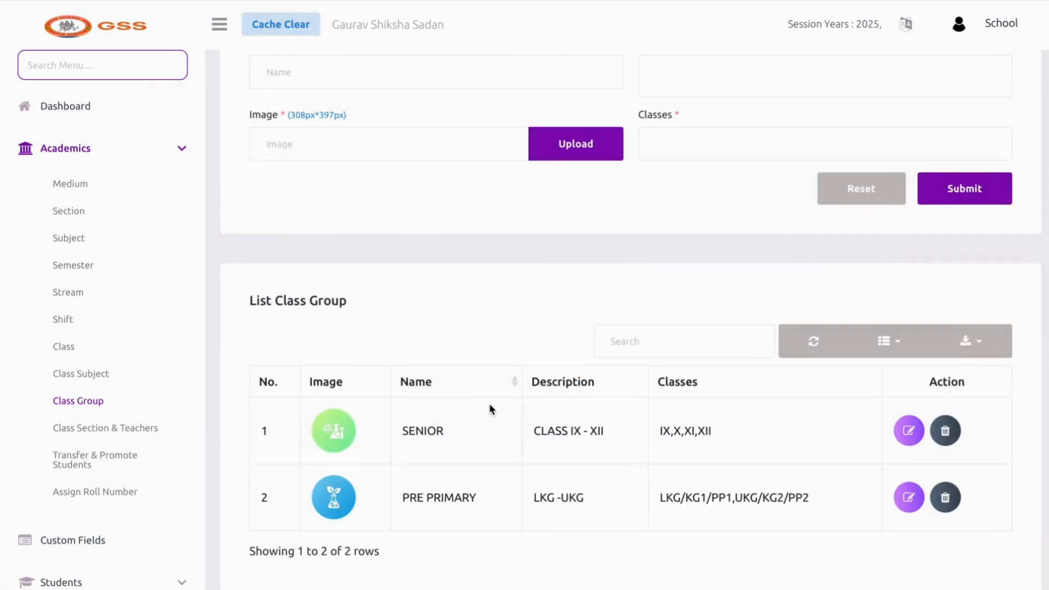
left_click(942, 431)
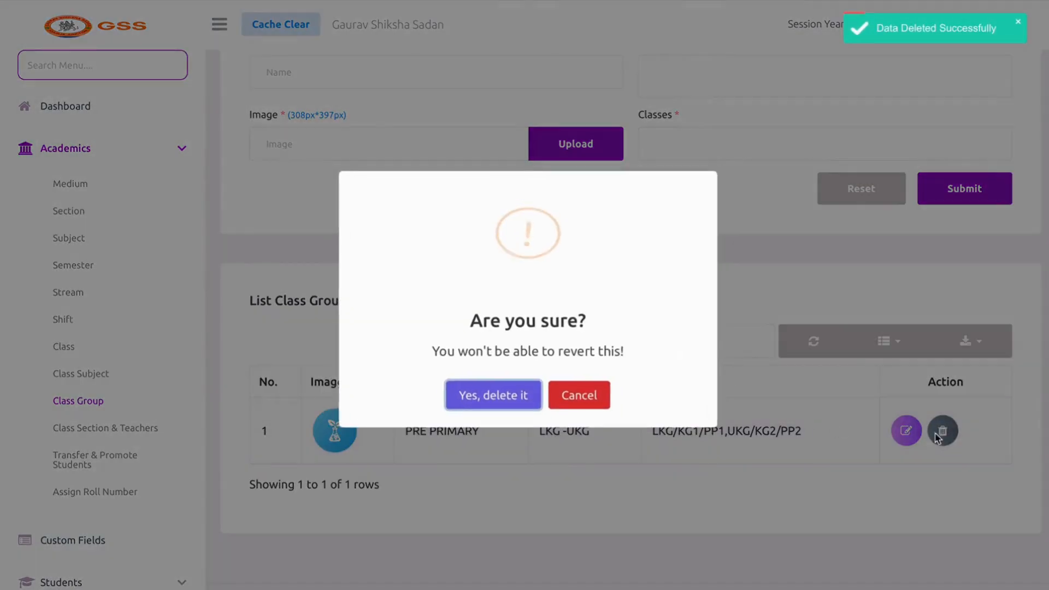
left_click(491, 399)
left_click(116, 427)
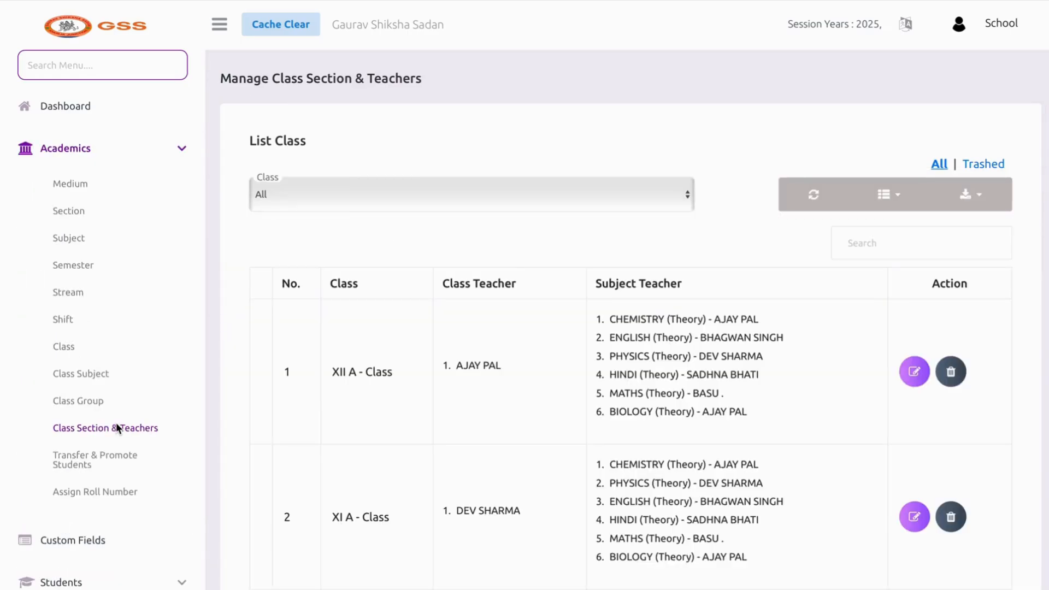
scroll(332, 464, "down", 3)
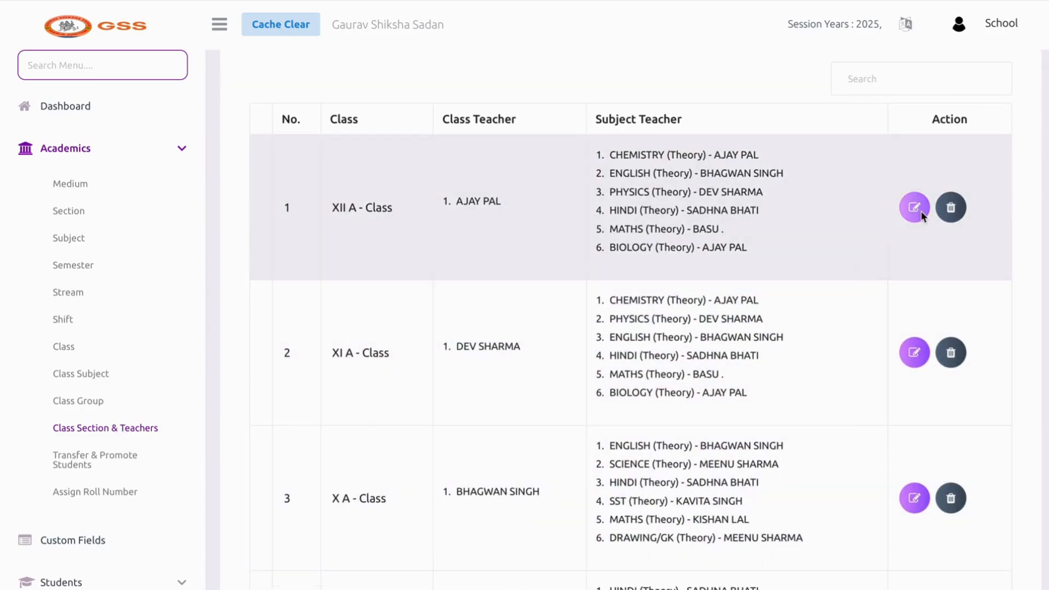
left_click(921, 214)
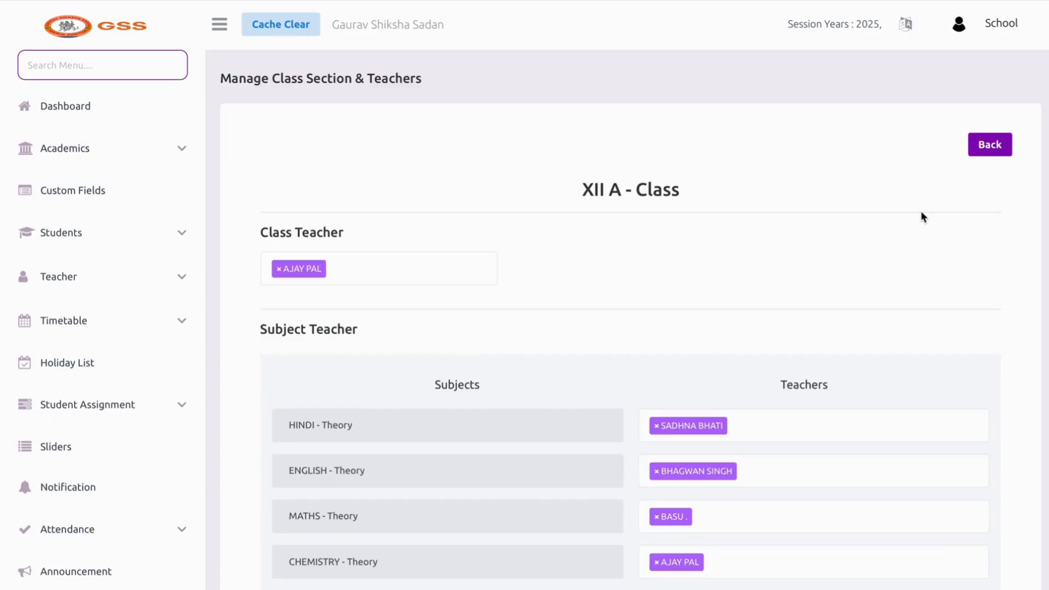
scroll(602, 335, "down", 3)
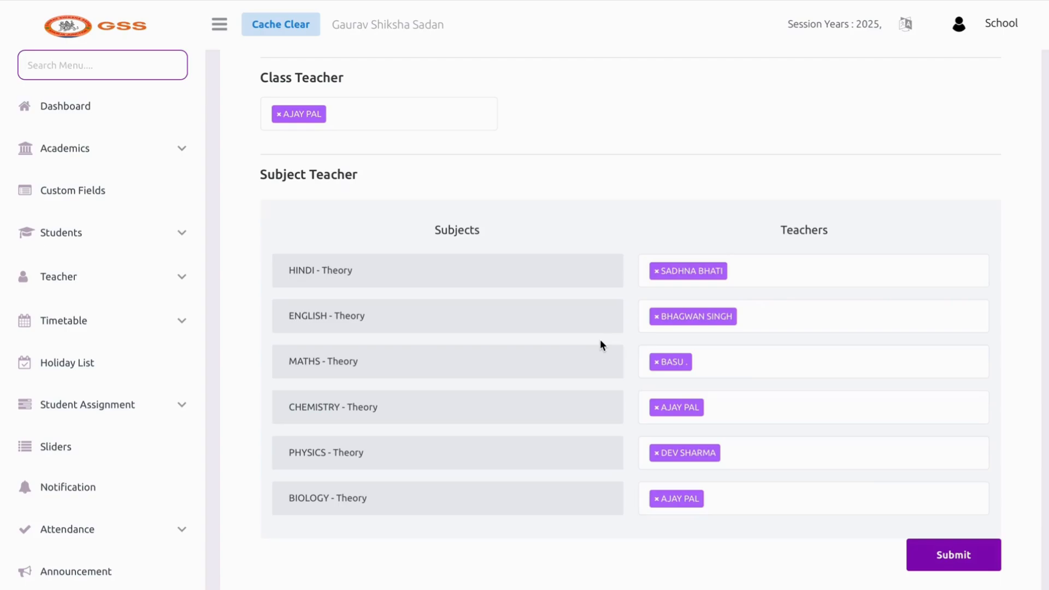
left_click(705, 368)
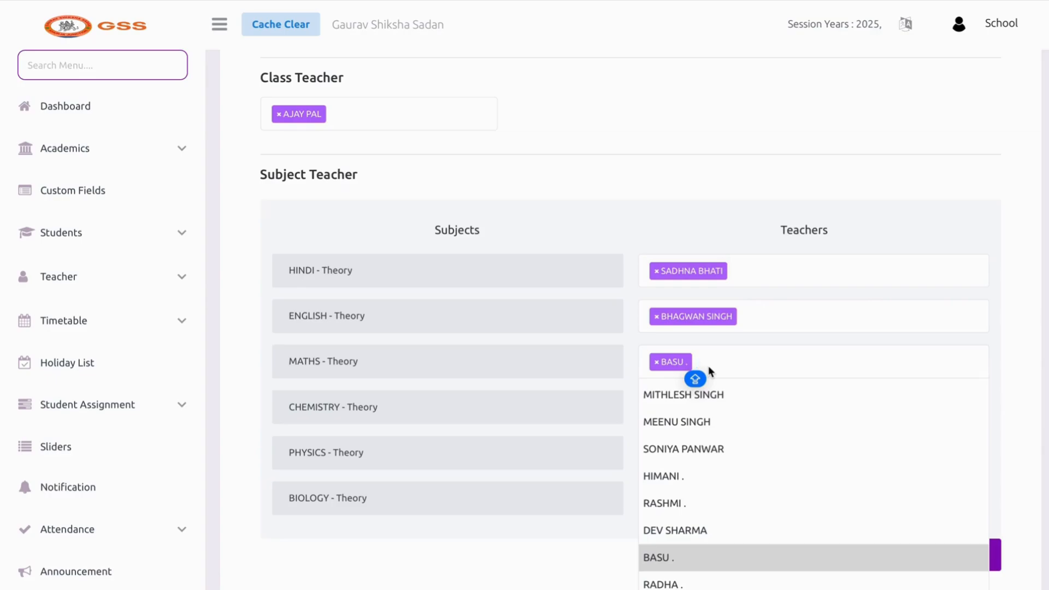
left_click(695, 528)
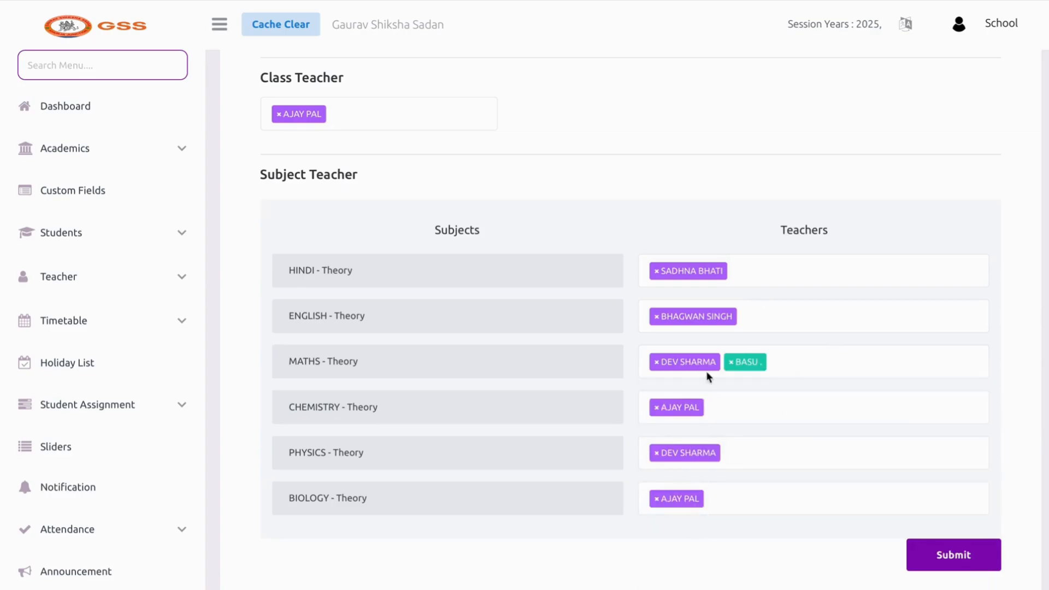
left_click(657, 362)
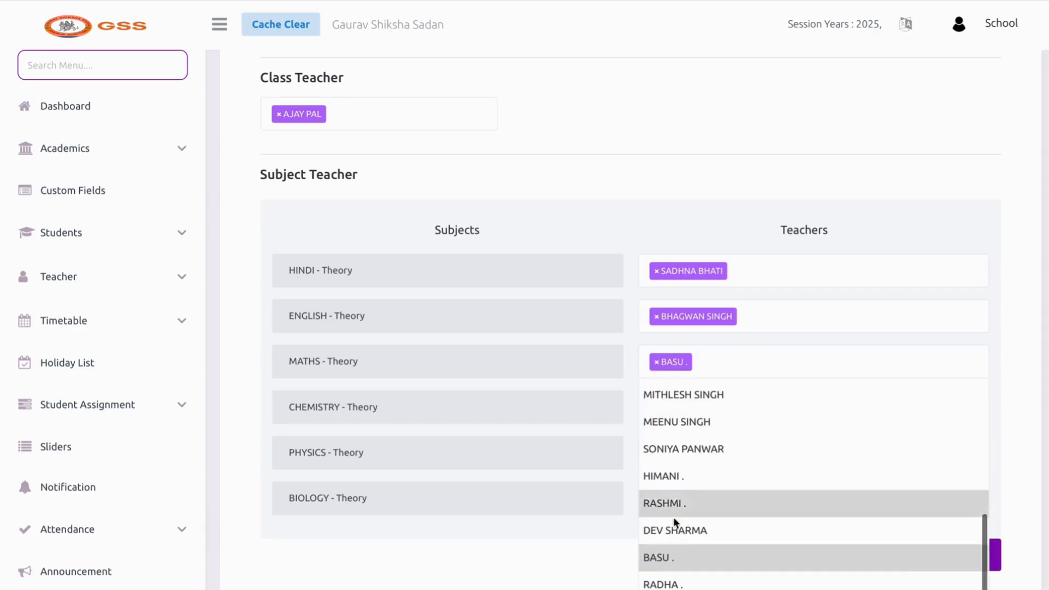
left_click(530, 360)
scroll(613, 382, "down", 1)
scroll(602, 489, "up", 3)
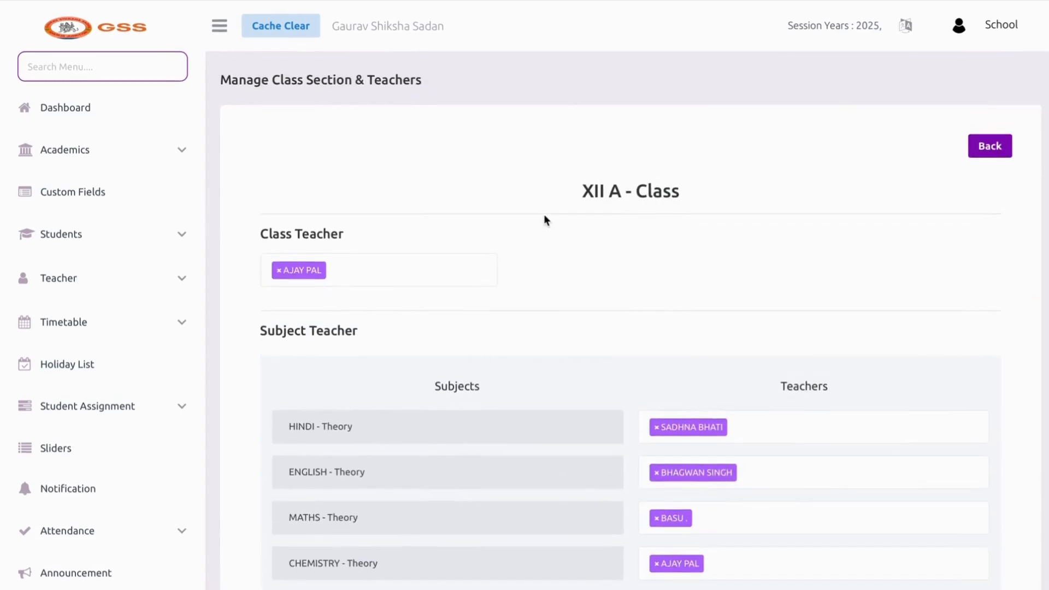
left_click(329, 284)
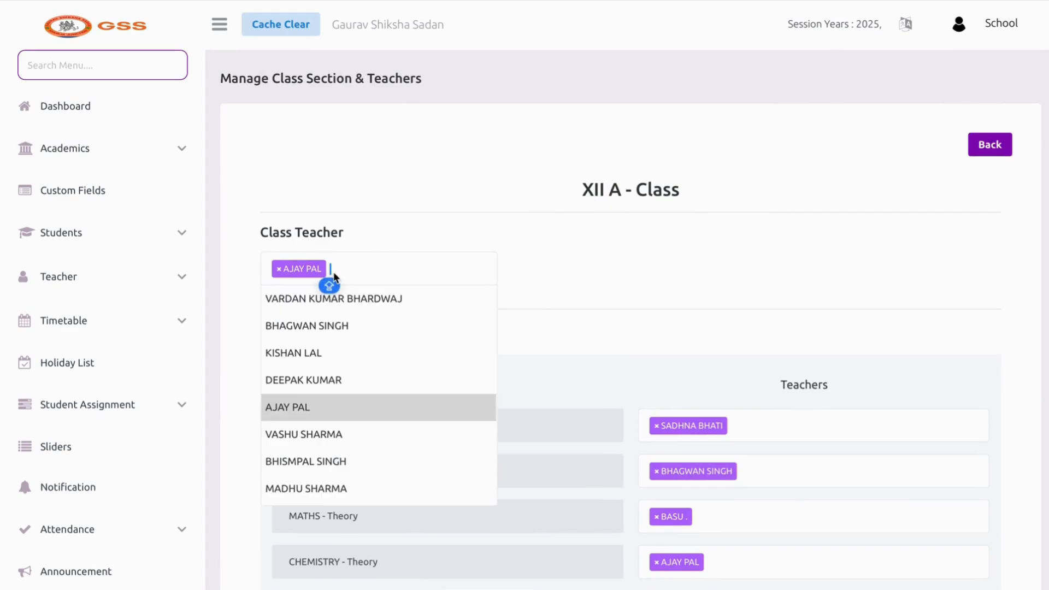
scroll(365, 470, "down", 3)
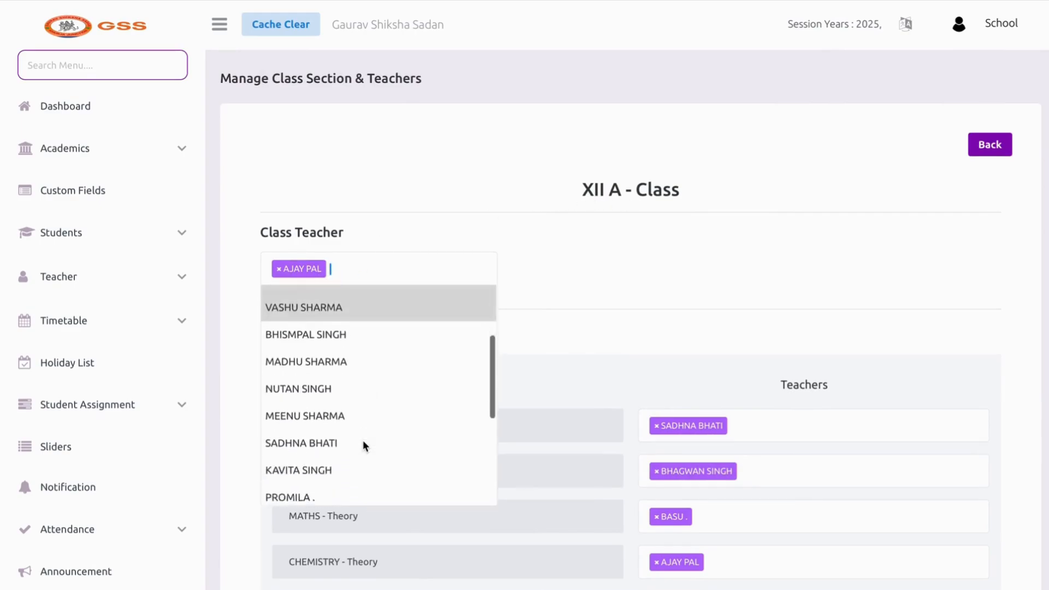
scroll(360, 376, "down", 3)
scroll(361, 360, "up", 5)
left_click(598, 284)
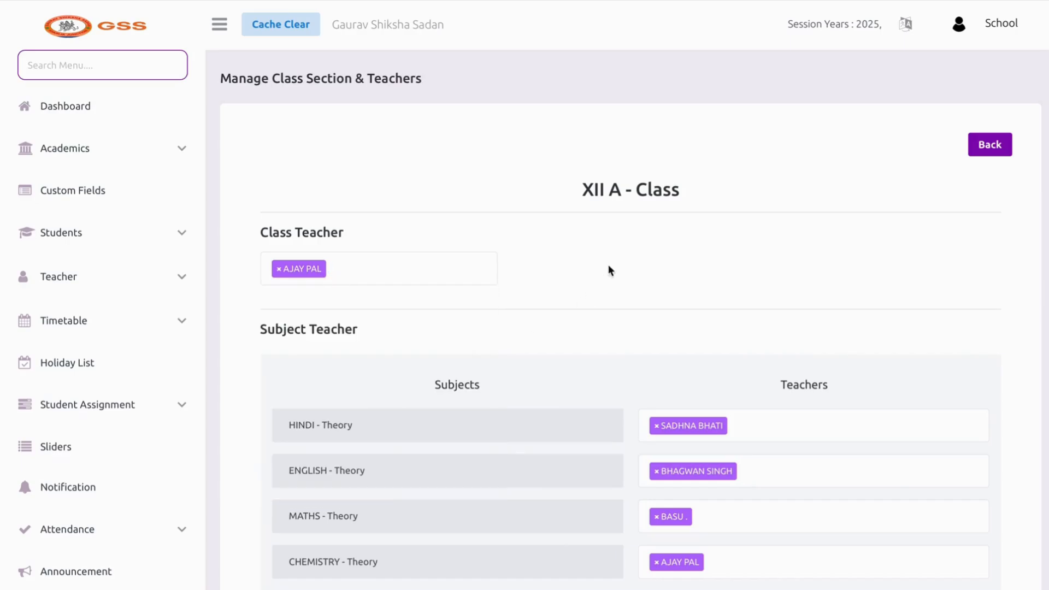
scroll(793, 225, "down", 5)
scroll(863, 248, "up", 5)
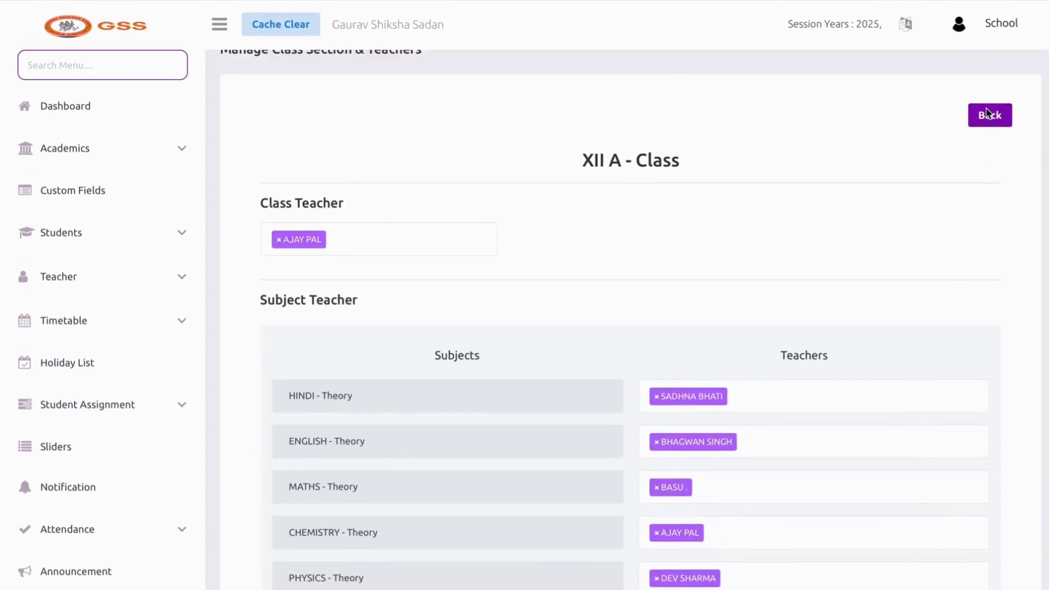
left_click(986, 116)
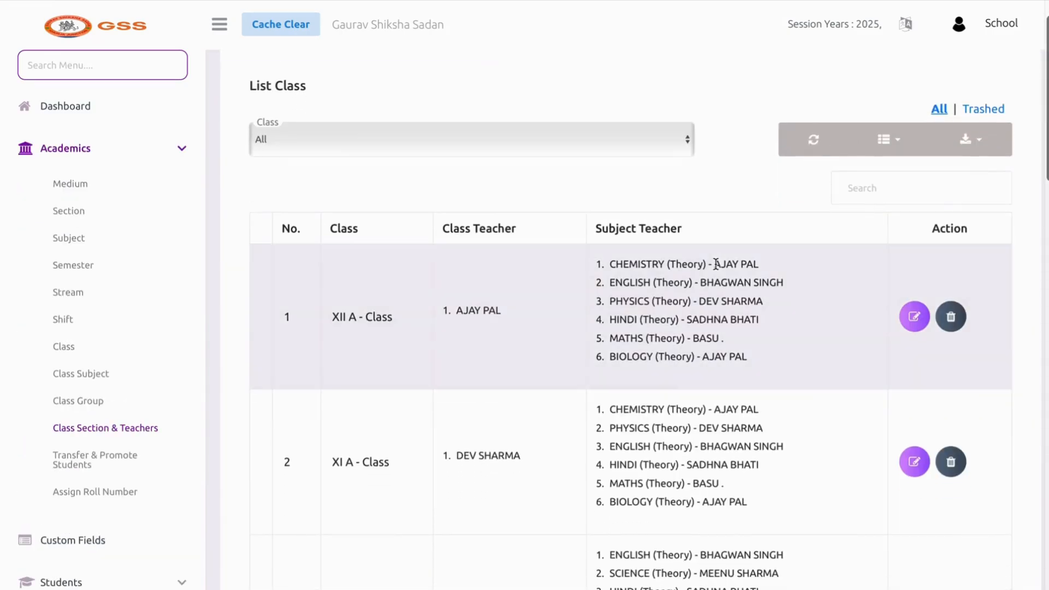
In Transfer & Promote Students, promote from I A - Class into II A - Class
left_click(126, 457)
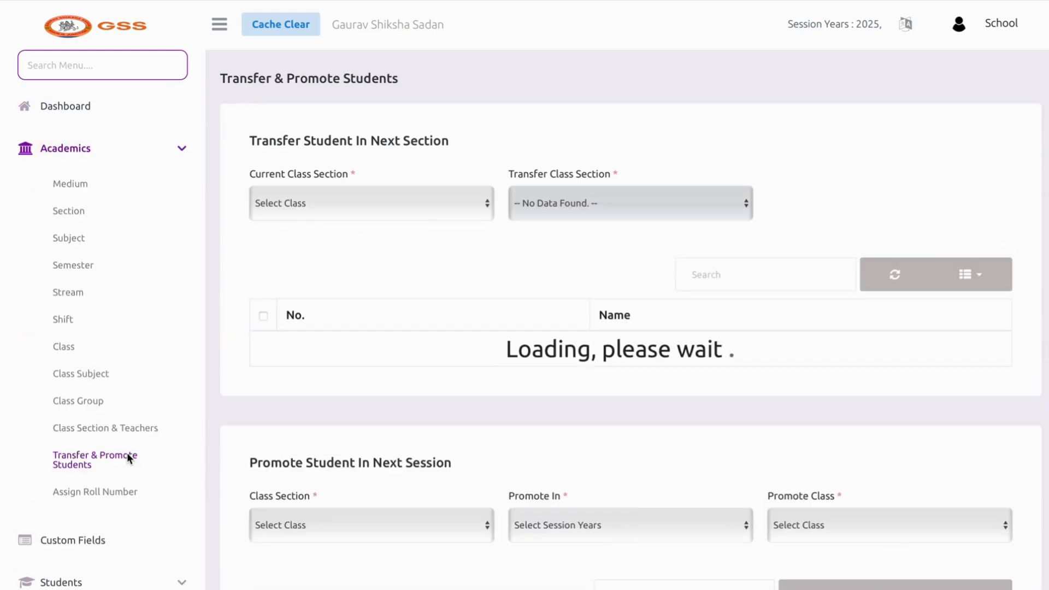
scroll(488, 431, "down", 1)
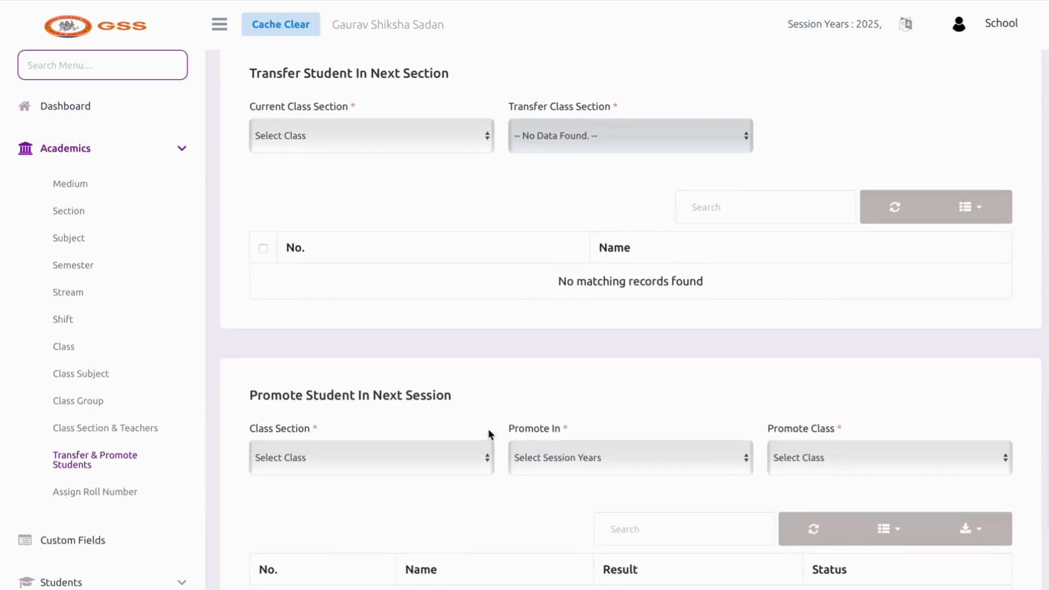
scroll(489, 433, "down", 2)
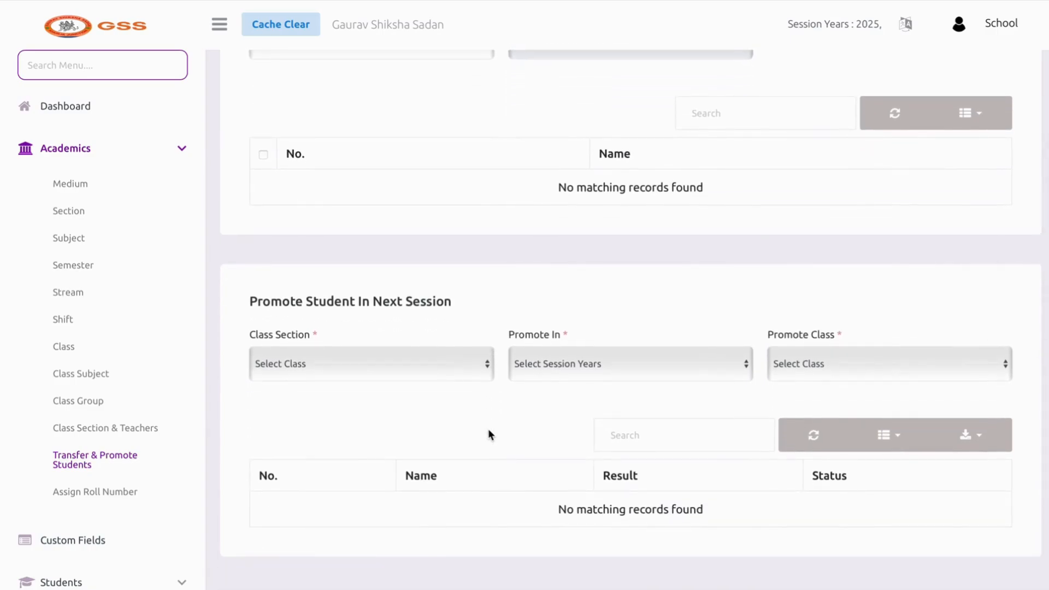
left_click(460, 374)
left_click(443, 401)
left_click(860, 367)
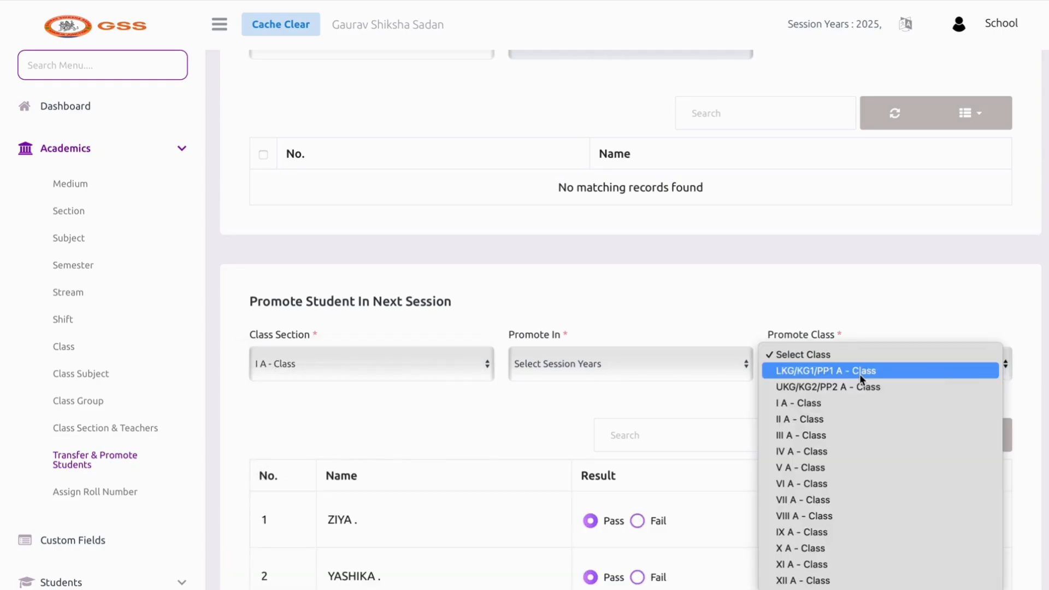
left_click(848, 418)
scroll(585, 428, "down", 3)
left_click(564, 251)
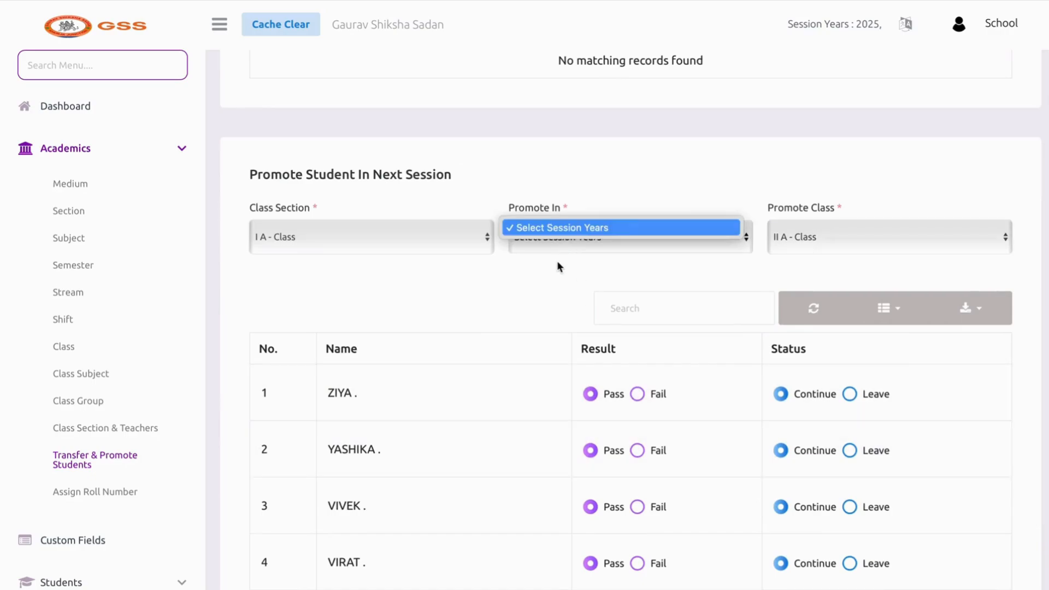
Mark two students as failed, including the student in row 17
scroll(557, 266, "down", 3)
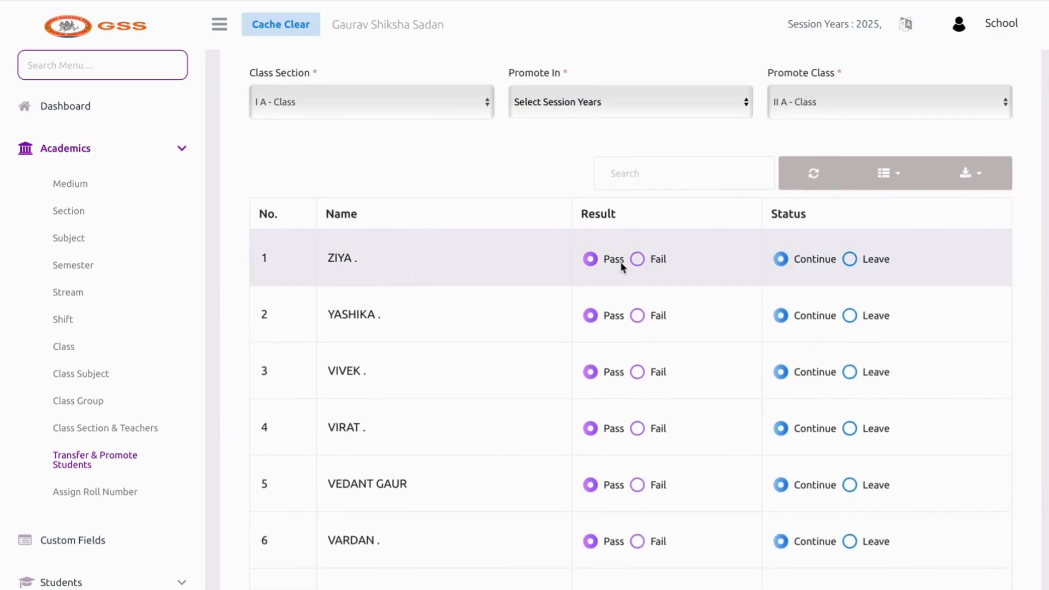
scroll(644, 332, "down", 2)
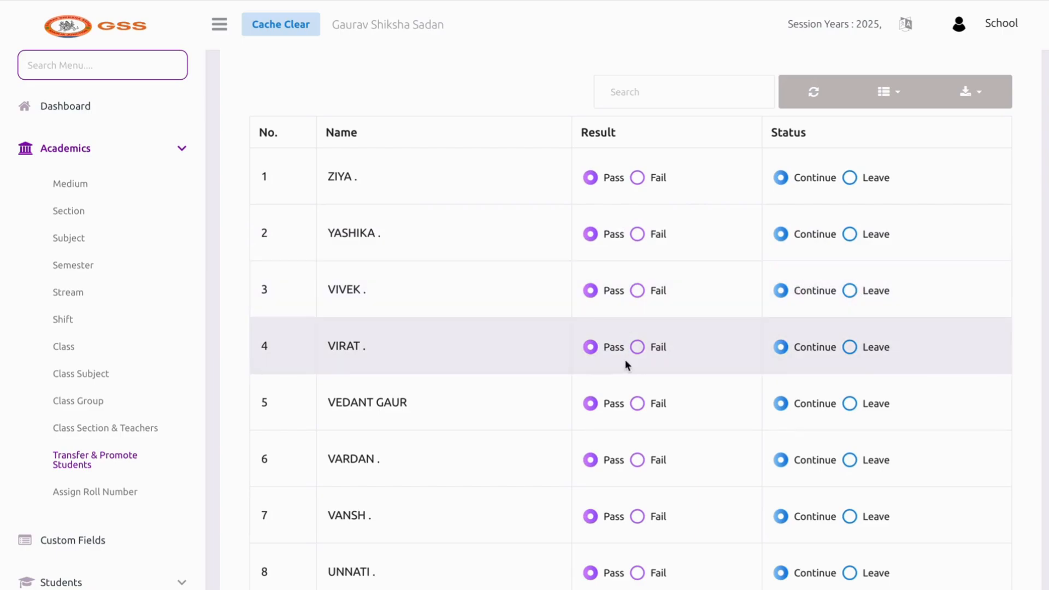
scroll(625, 360, "down", 1)
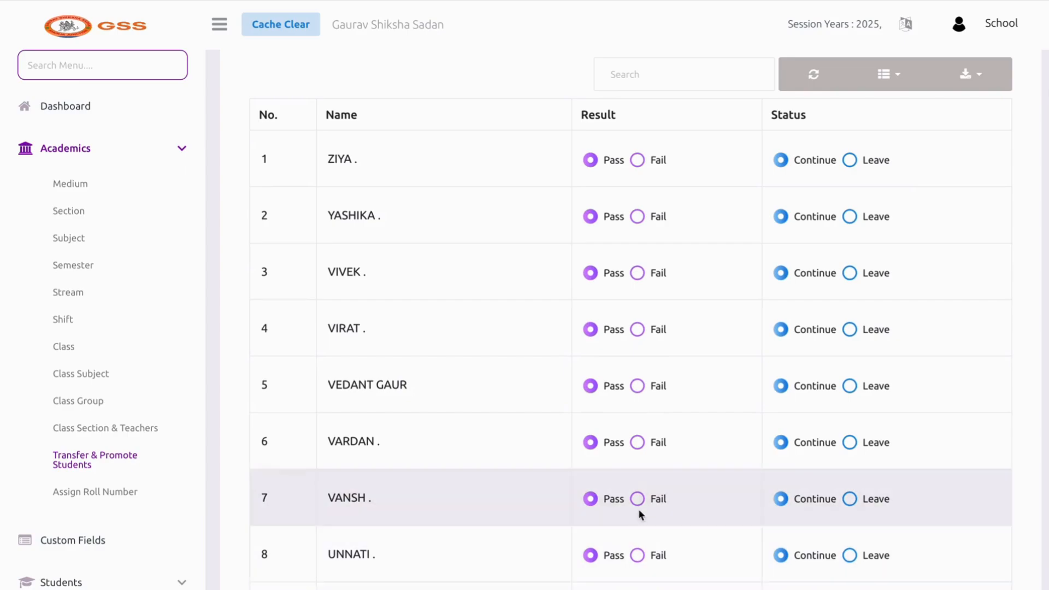
left_click(638, 387)
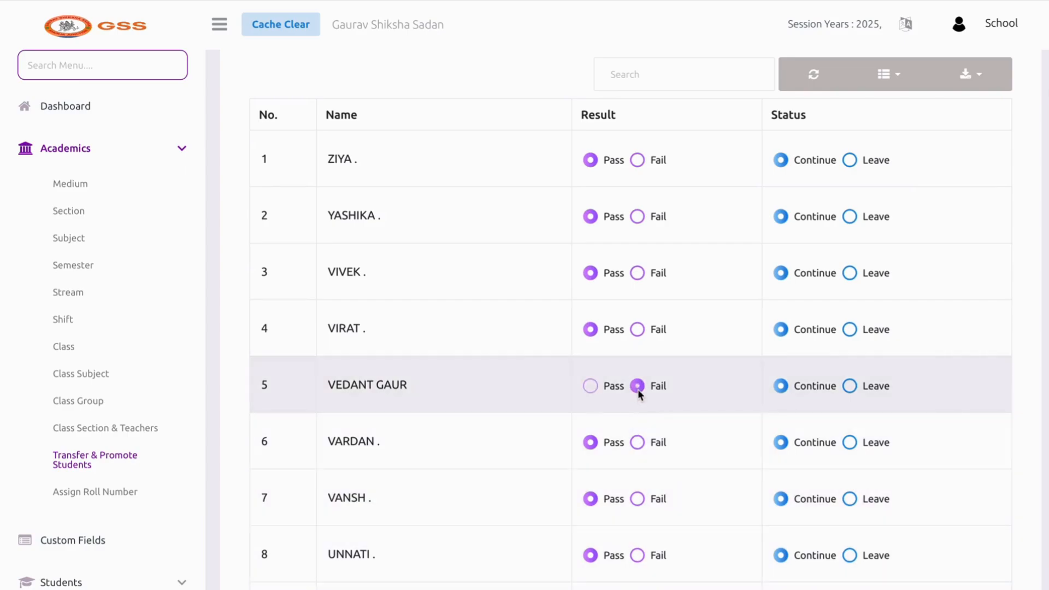
scroll(638, 389, "down", 1)
scroll(637, 431, "down", 8)
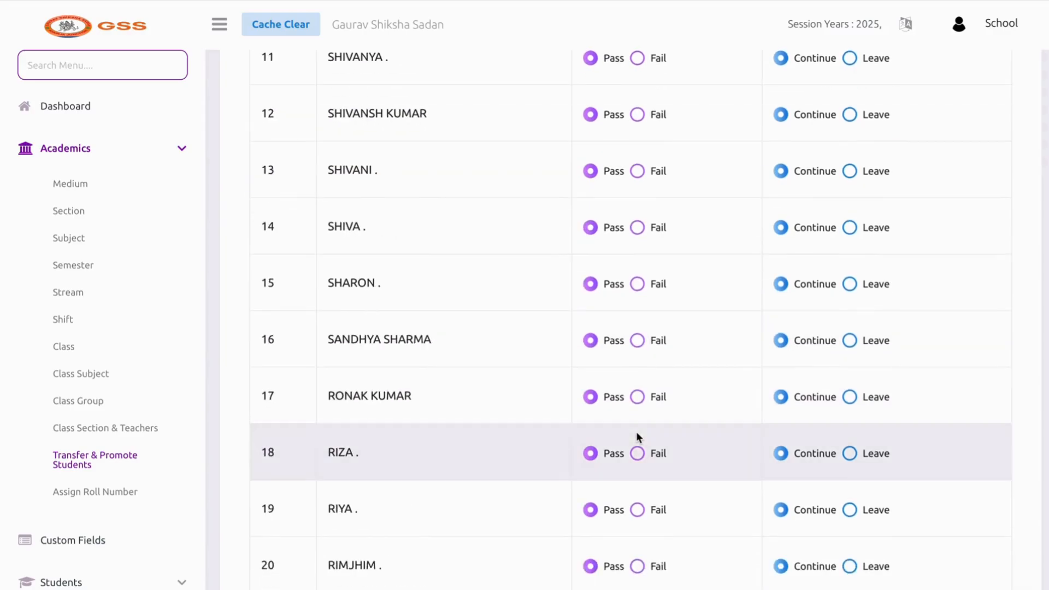
left_click(637, 397)
scroll(858, 434, "down", 3)
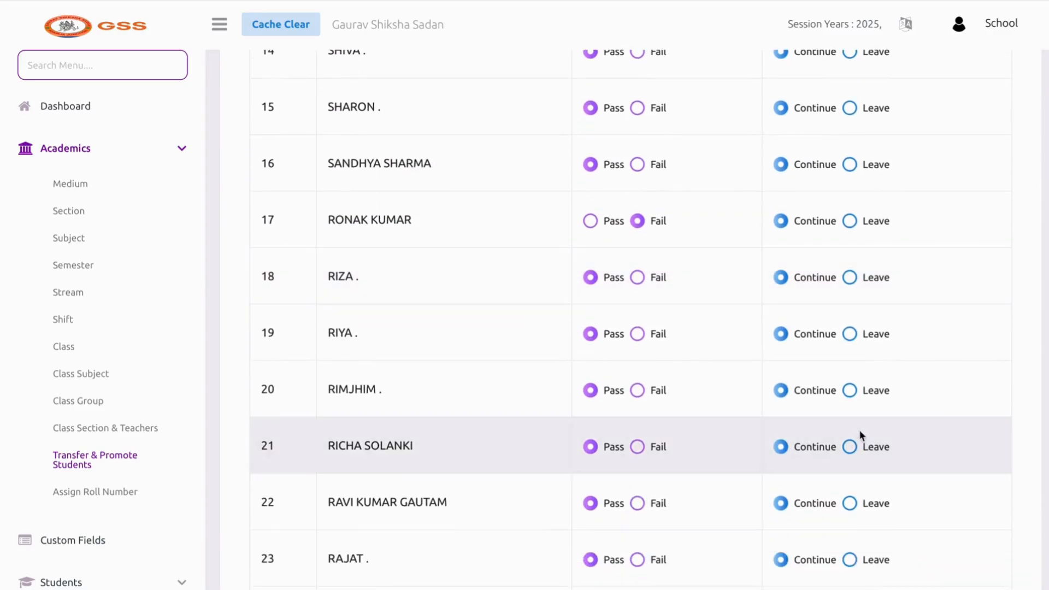
Adjust two more entries in the promotion list, then open Assign Roll Number
left_click(850, 390)
left_click(851, 226)
scroll(851, 226, "down", 20)
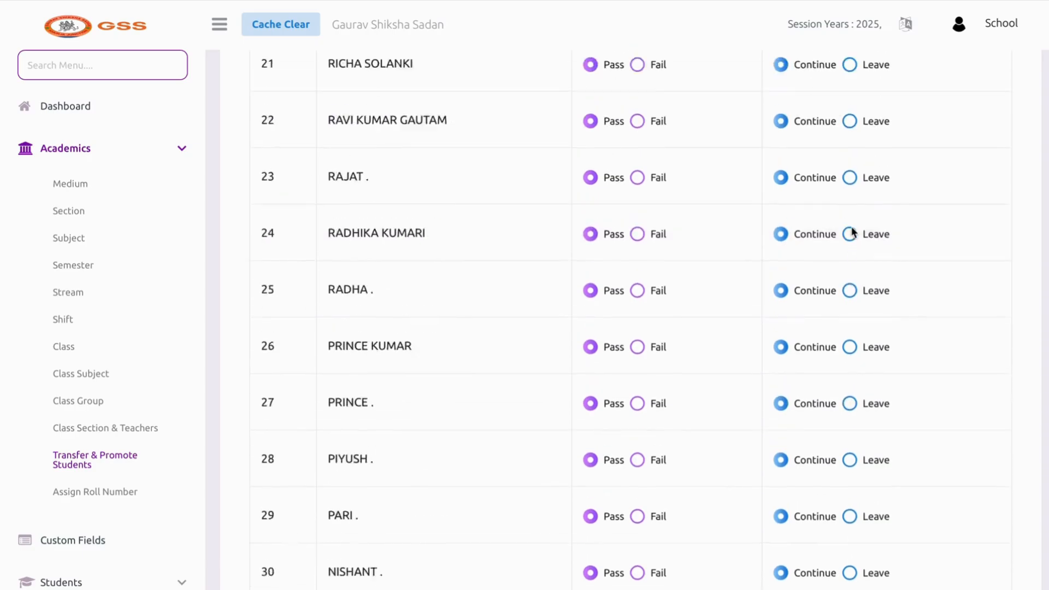
scroll(851, 226, "up", 20)
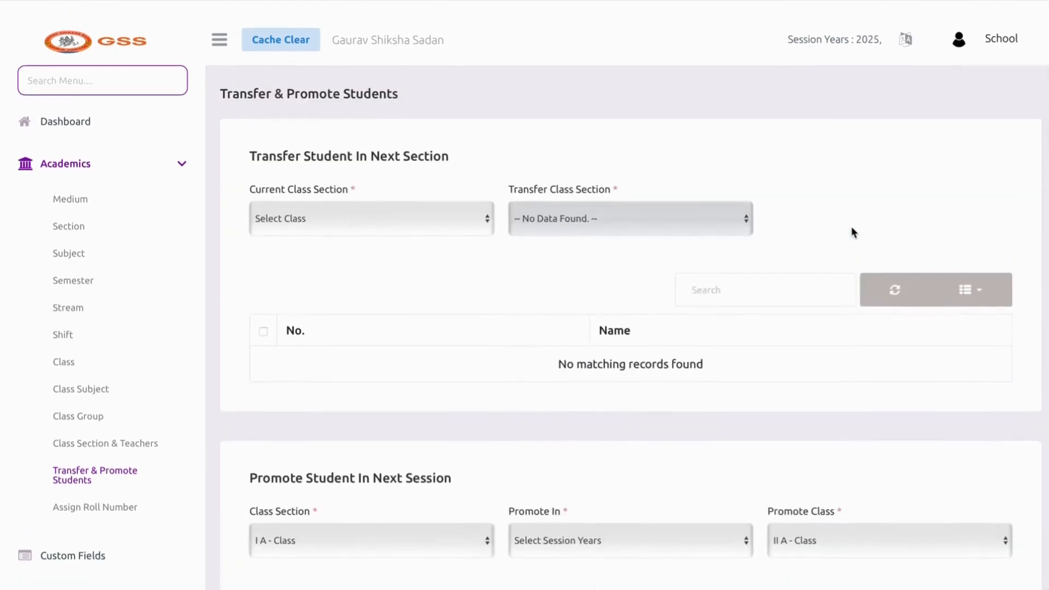
scroll(851, 227, "down", 4)
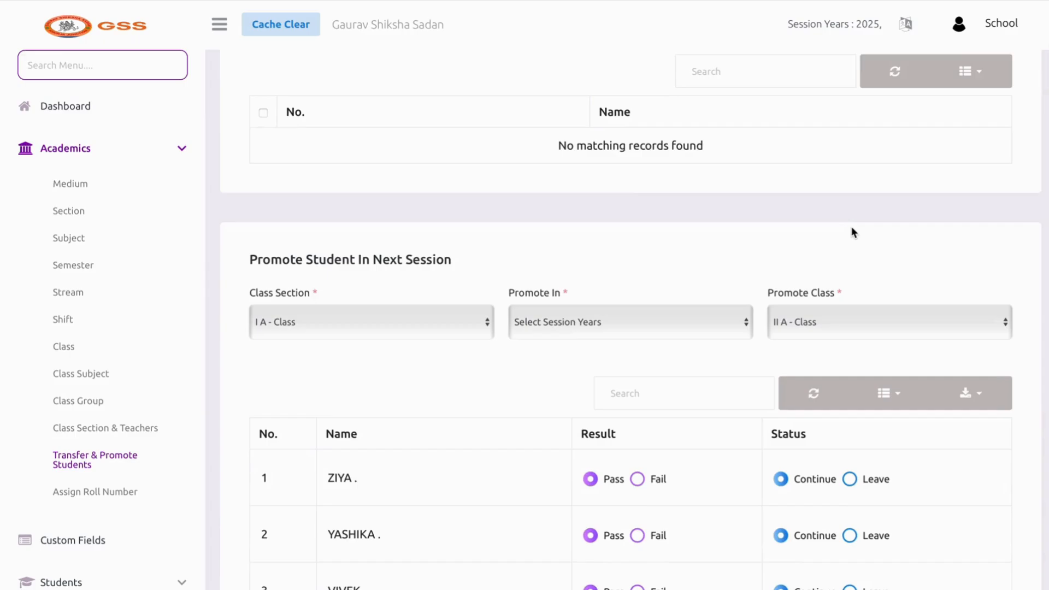
scroll(562, 211, "up", 4)
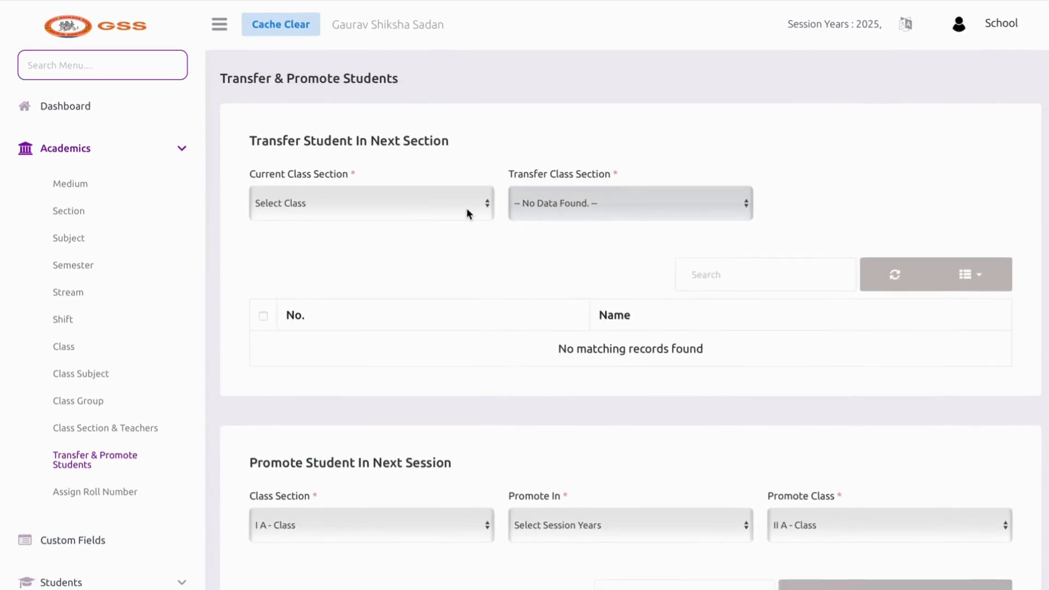
left_click(117, 498)
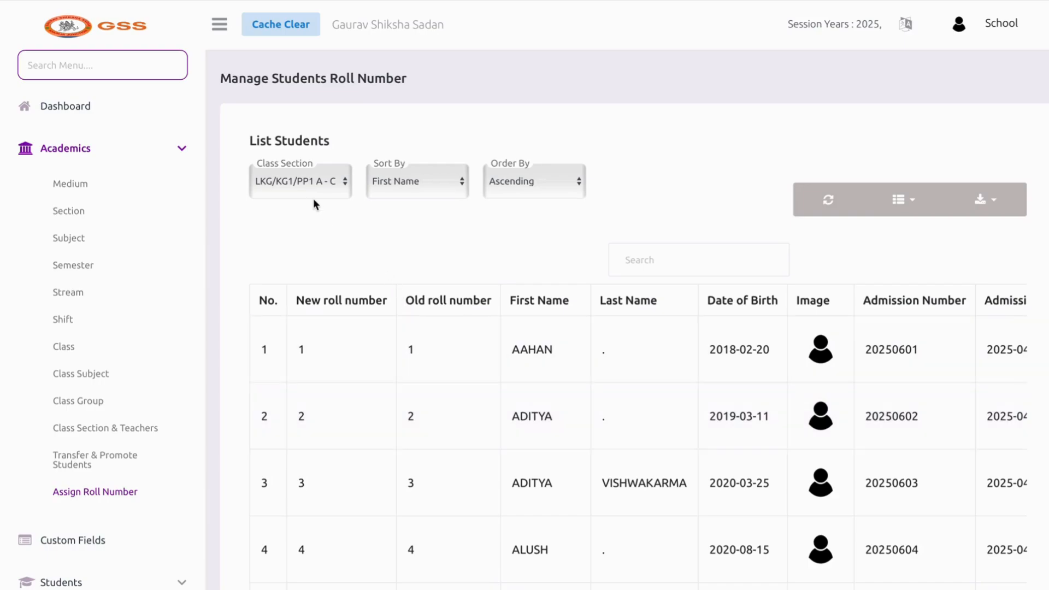
List the students of III A - Class for roll numbers
left_click(322, 170)
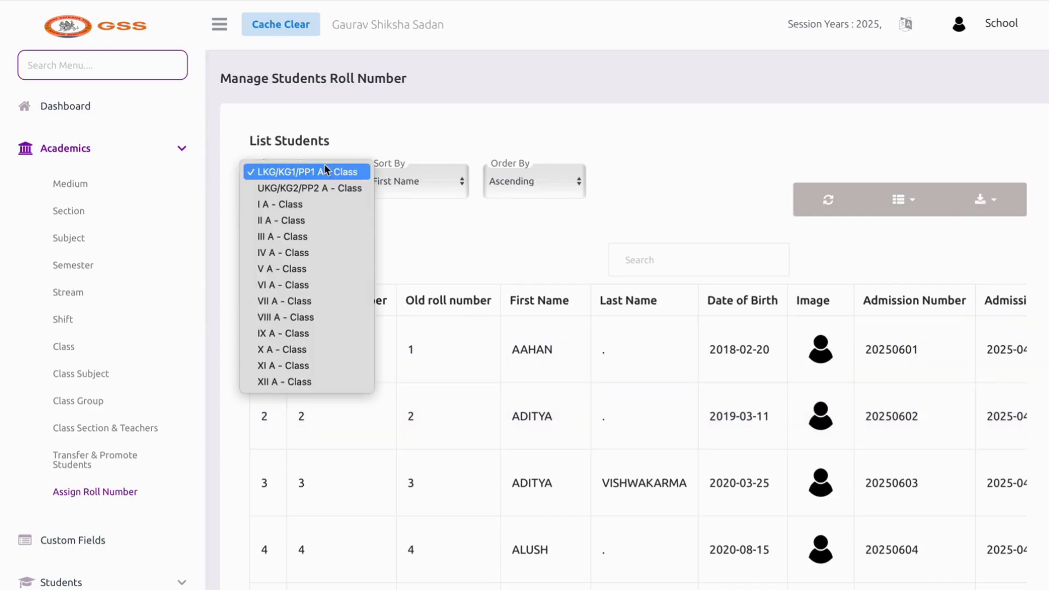
left_click(307, 231)
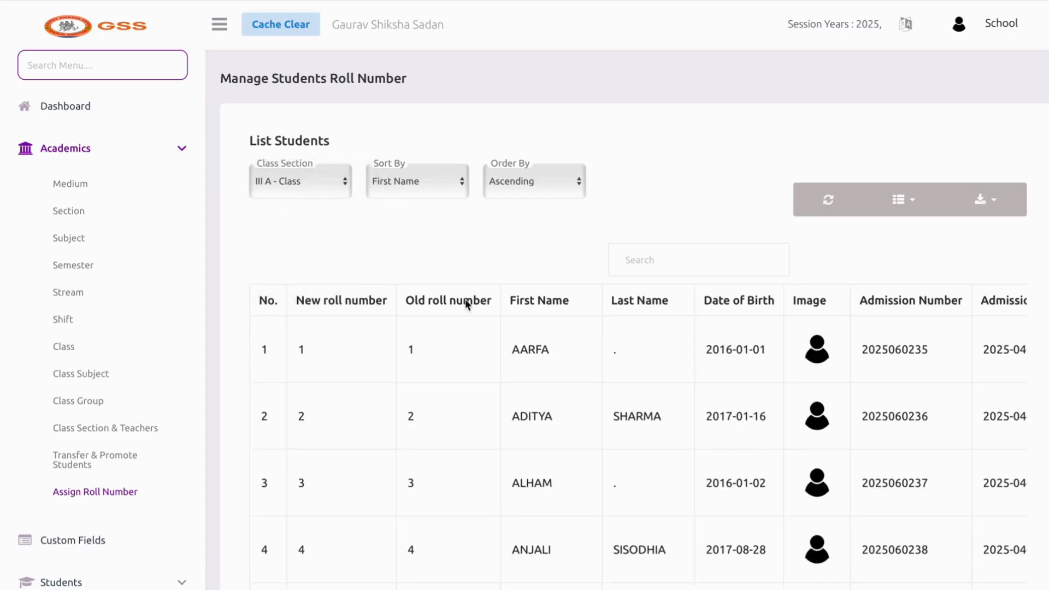
left_click_drag(513, 351, 520, 349)
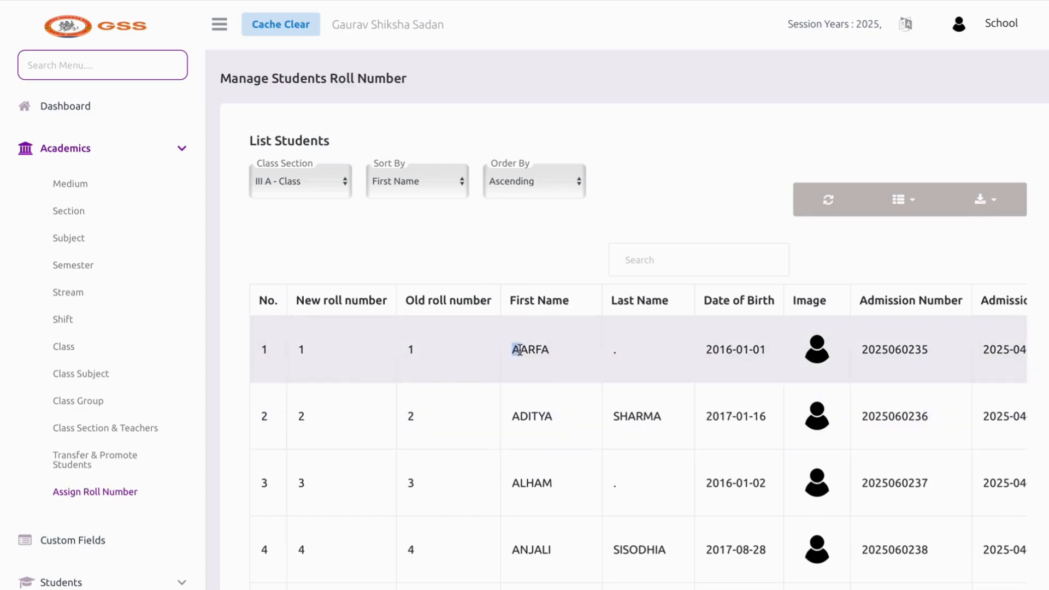
left_click(515, 417)
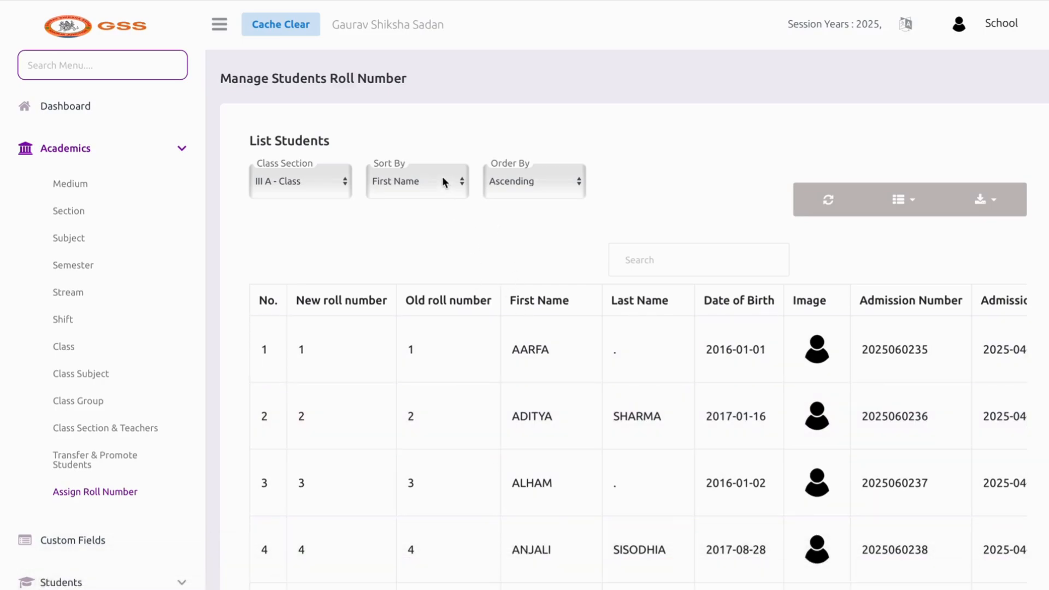
Keep sorting by First Name in Ascending order, review the list, then open Custom Fields
left_click(434, 194)
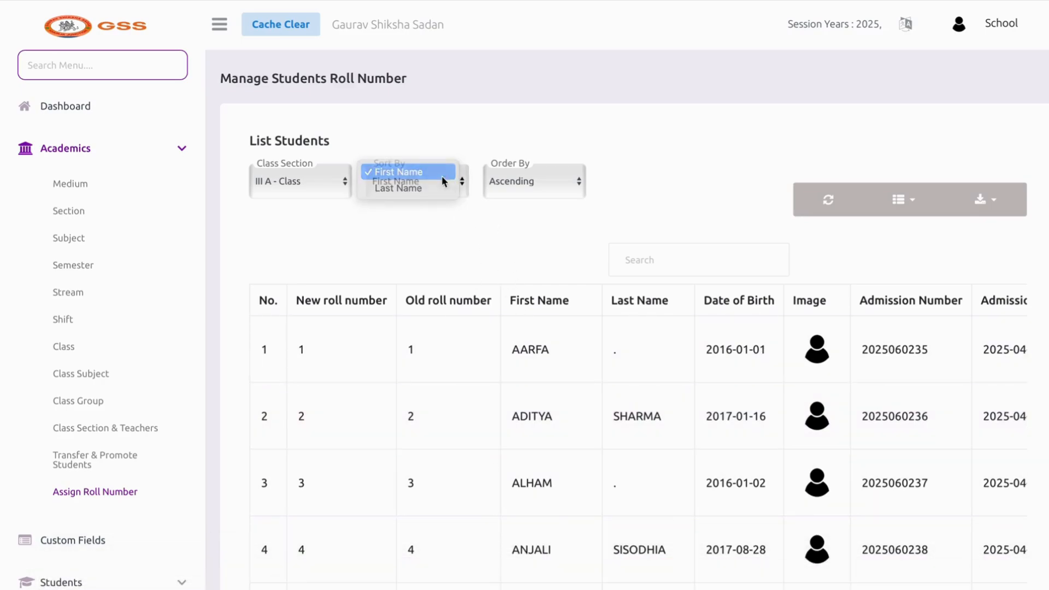
left_click(444, 174)
left_click(502, 186)
left_click(498, 176)
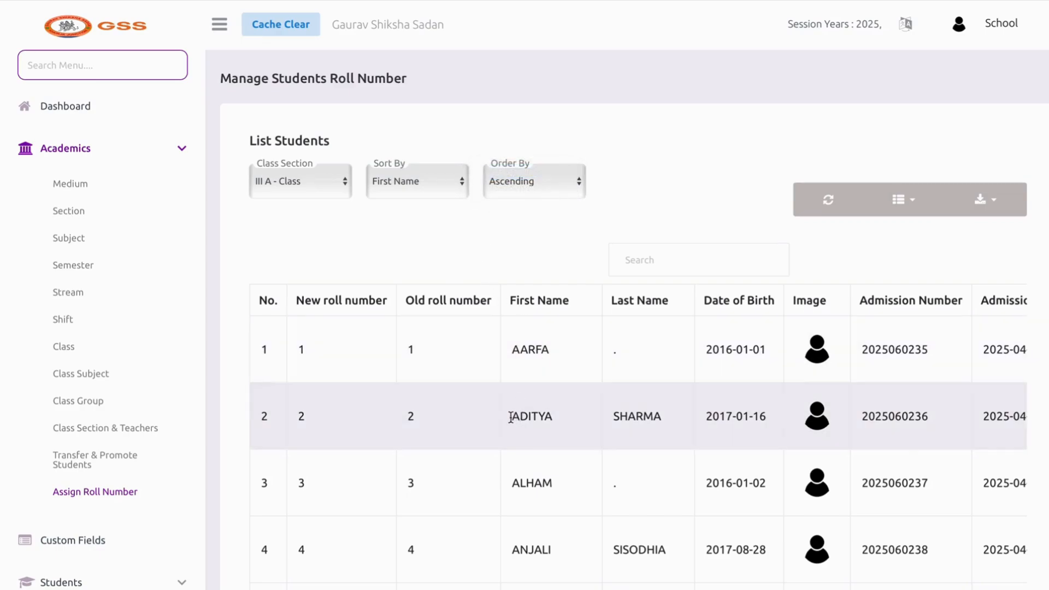
left_click_drag(513, 417, 516, 418)
scroll(524, 468, "down", 1)
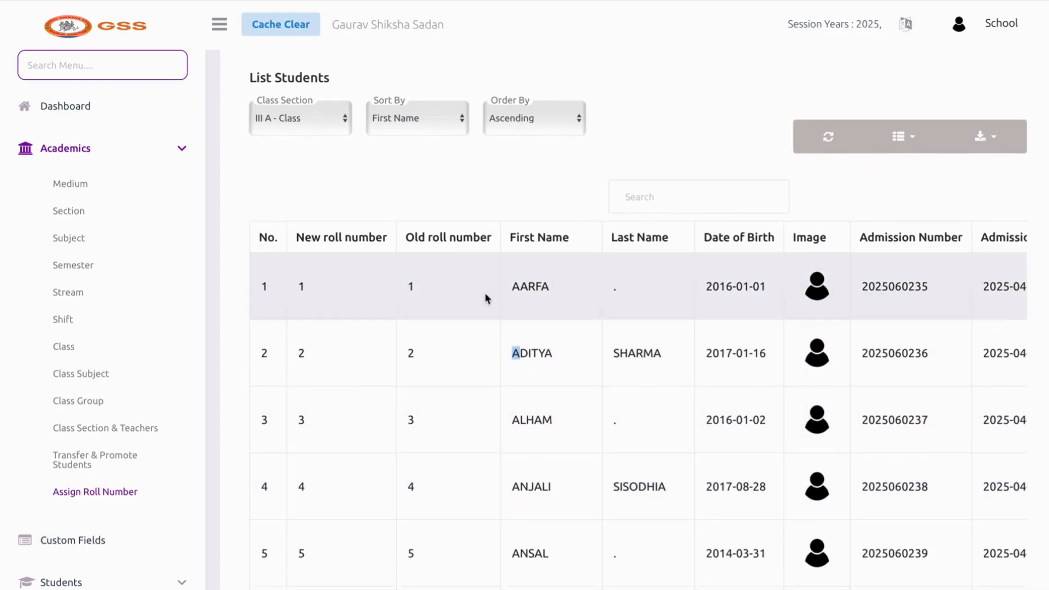
scroll(555, 475, "right", 2)
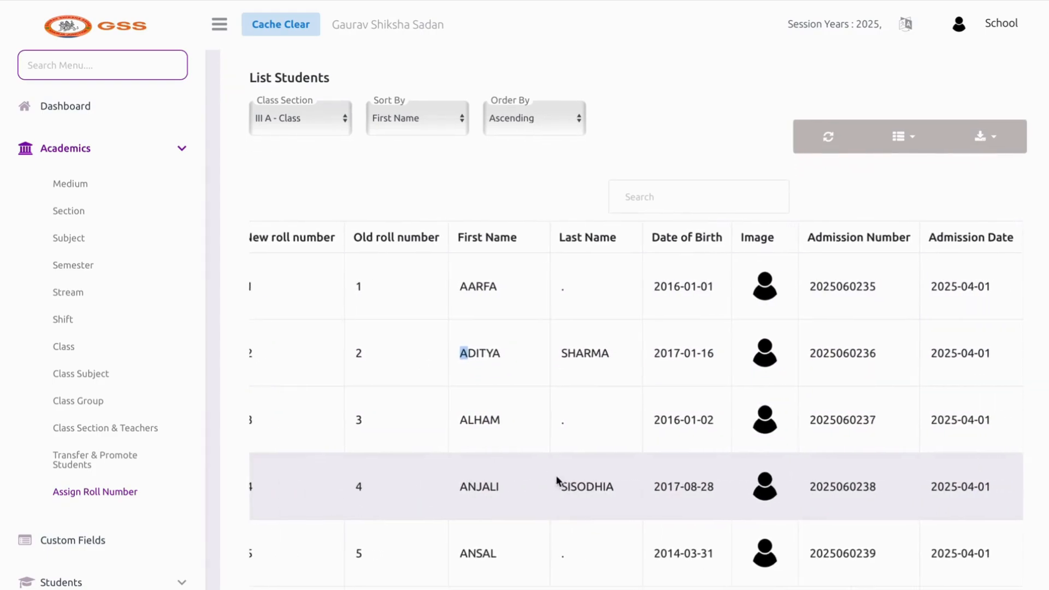
scroll(556, 474, "left", 3)
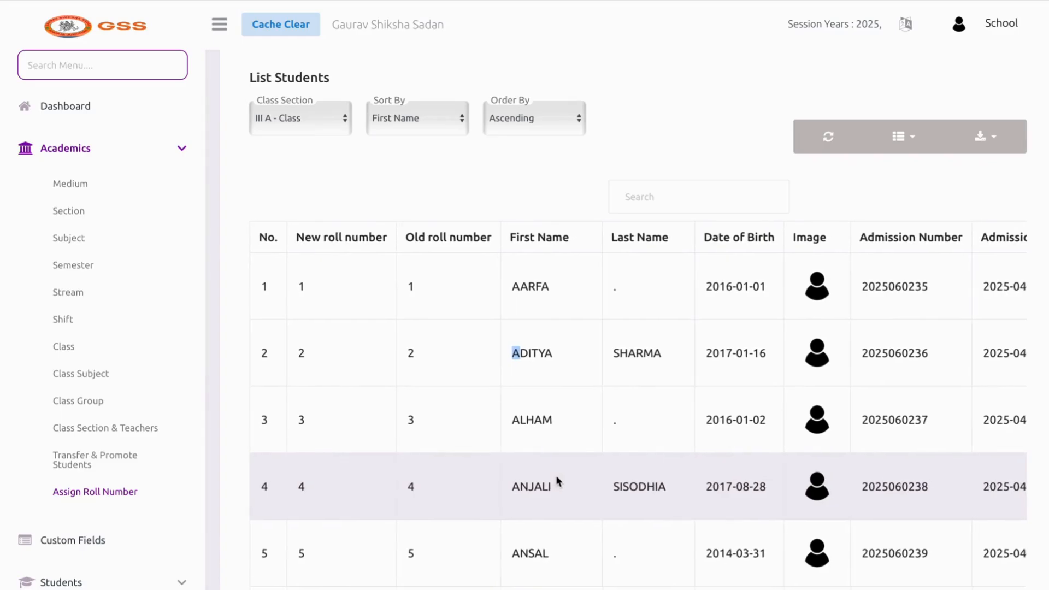
left_click(105, 541)
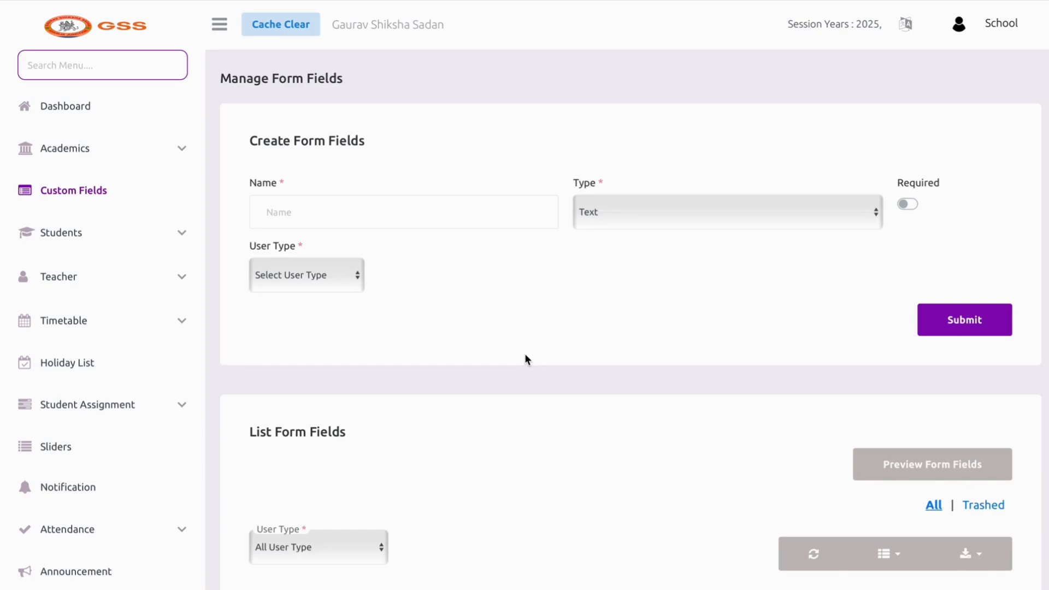
Save a Text form field named APAAR ID with user type Student
left_click(433, 218)
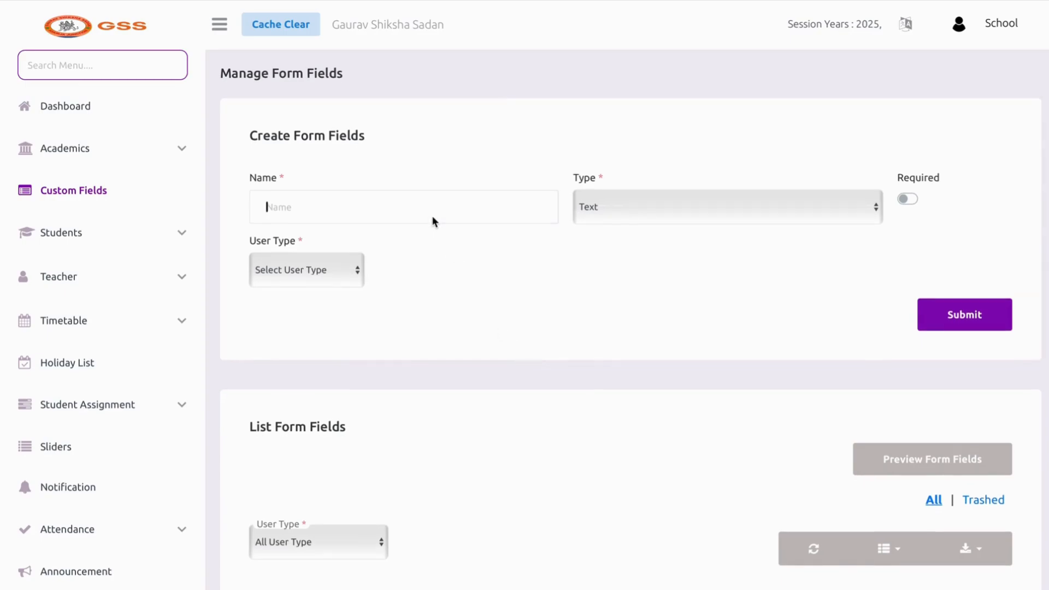
type("AAP")
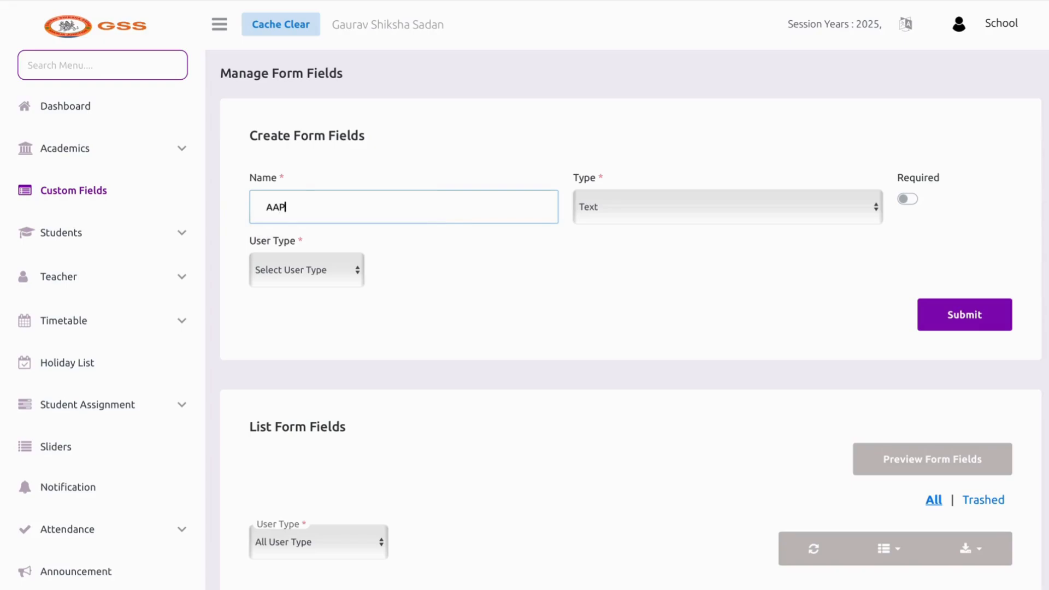
type("AR")
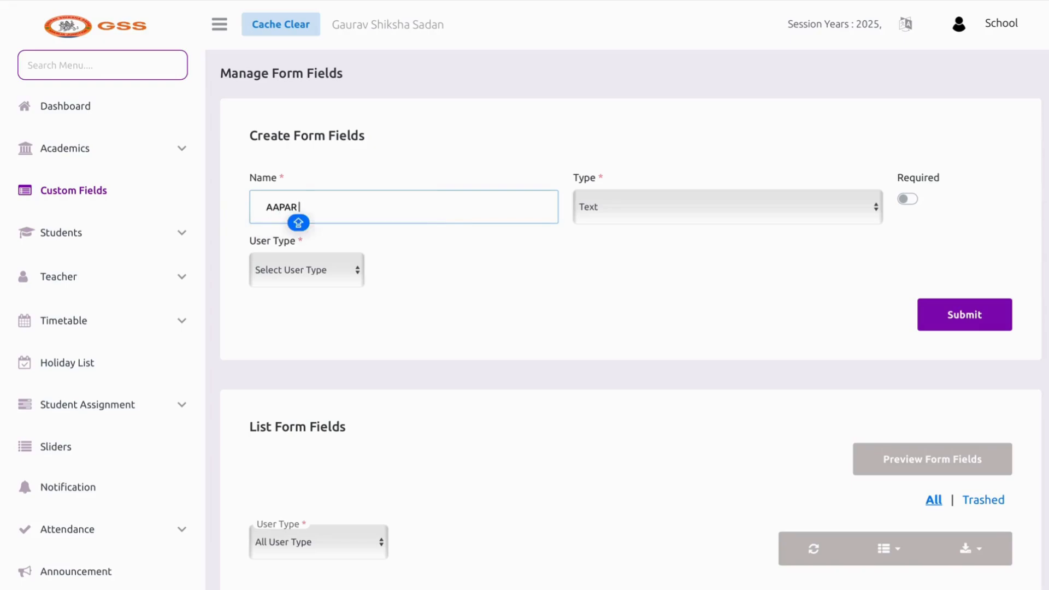
key("BackSpace")
key("BackSpace")
key("BackSpace")
key("BackSpace")
type("PA")
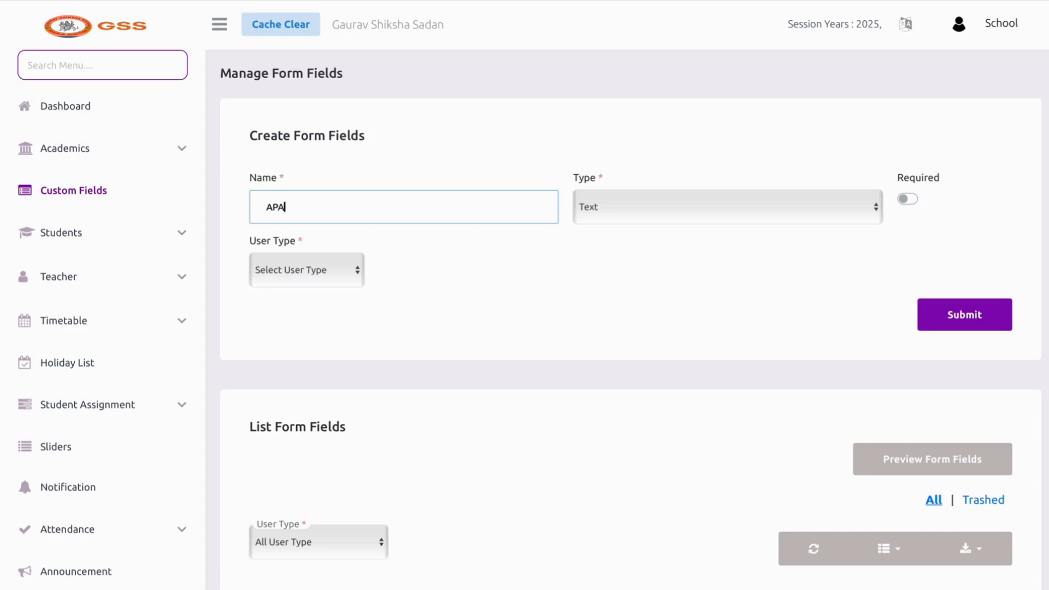
type("AR ID")
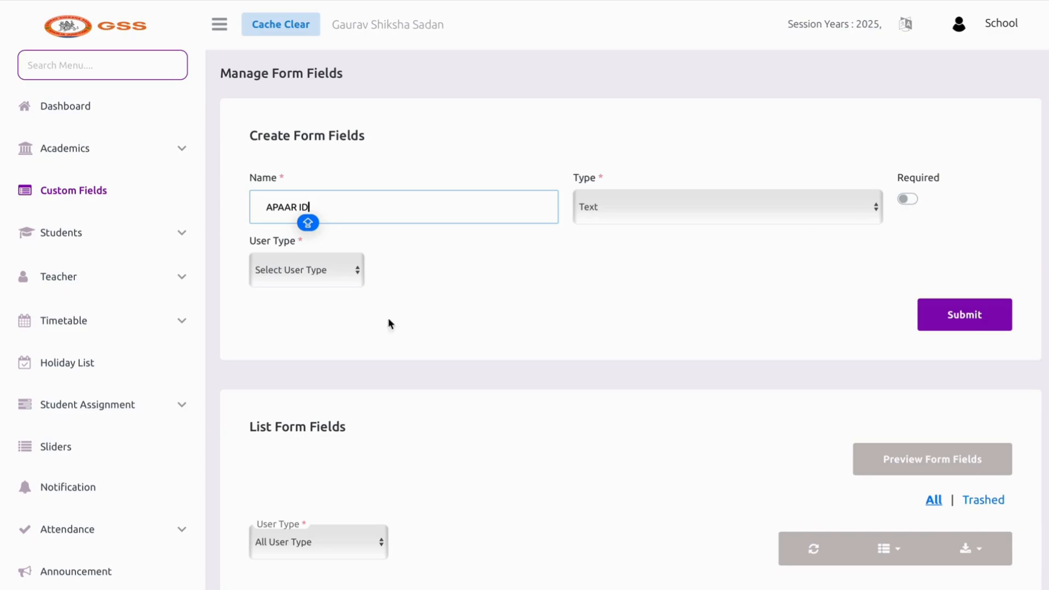
left_click(311, 274)
left_click(314, 275)
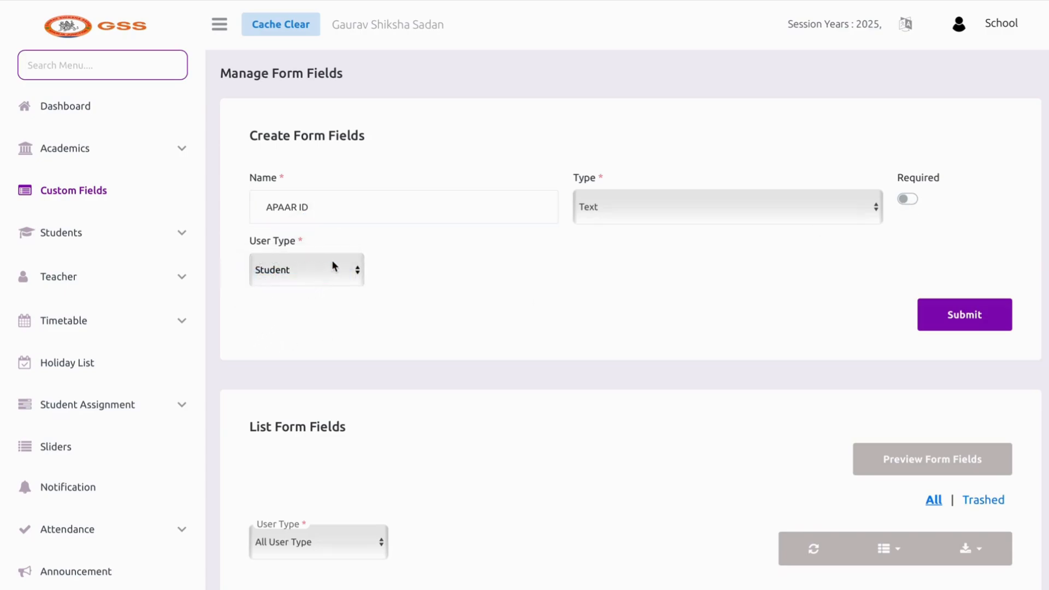
left_click(989, 307)
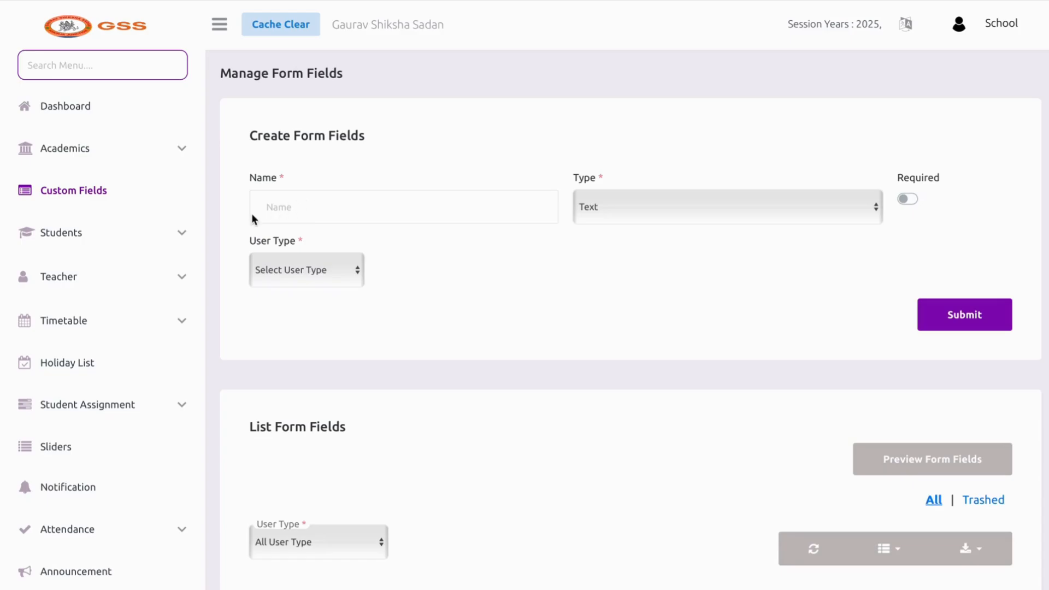
left_click(187, 233)
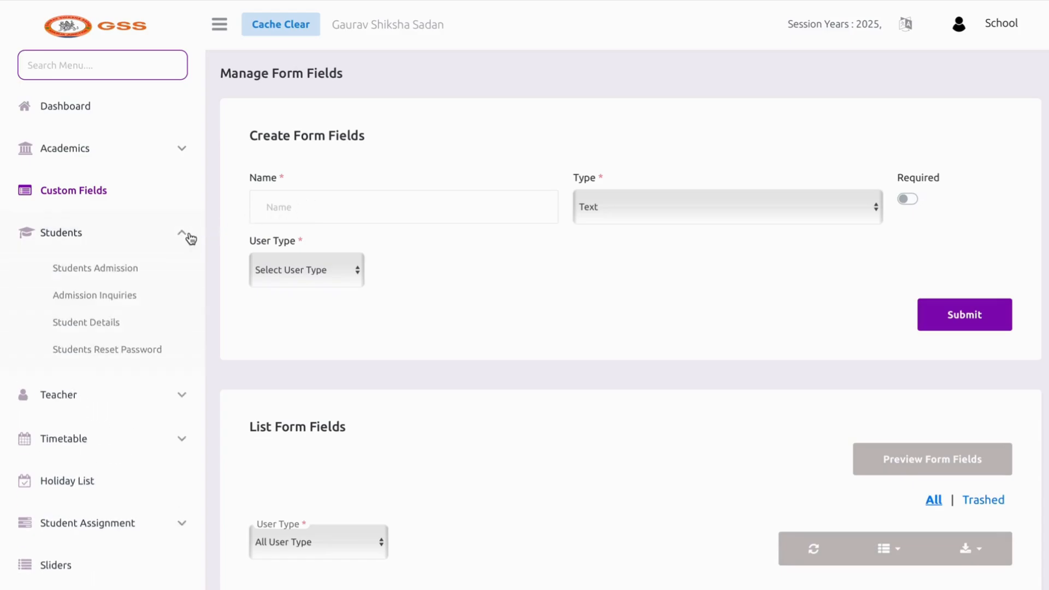
On Students Admission, set class section I A - Class, admission date 28-03-2025, and Active status
left_click(163, 270)
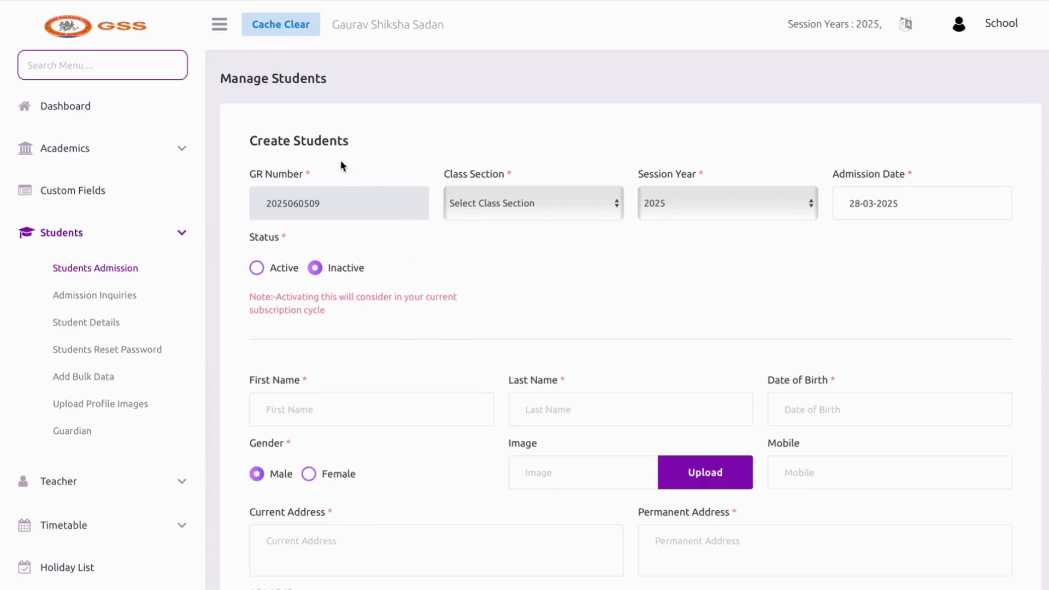
scroll(386, 145, "down", 1)
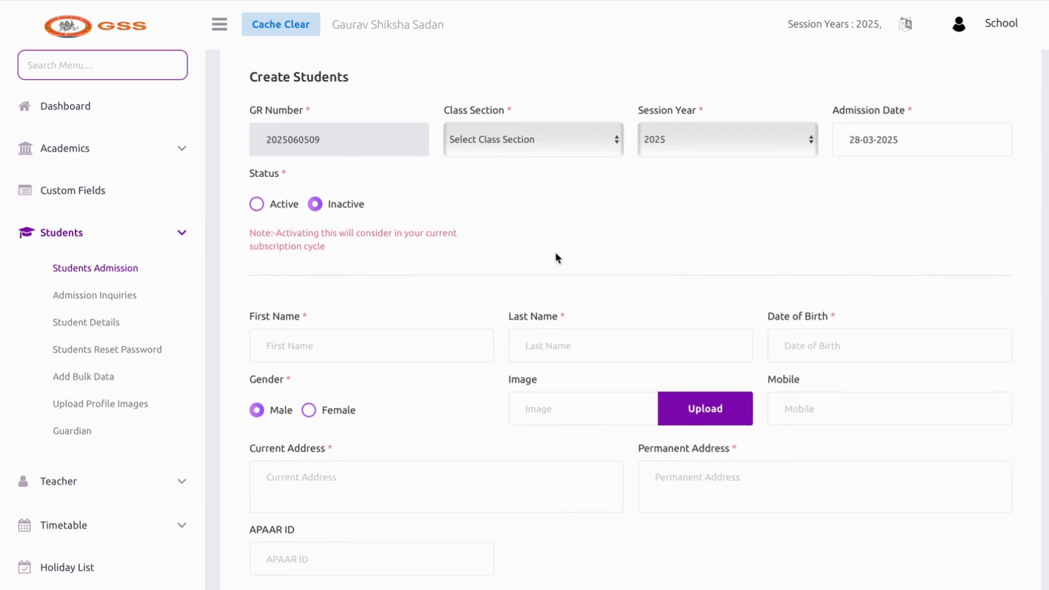
left_click(554, 157)
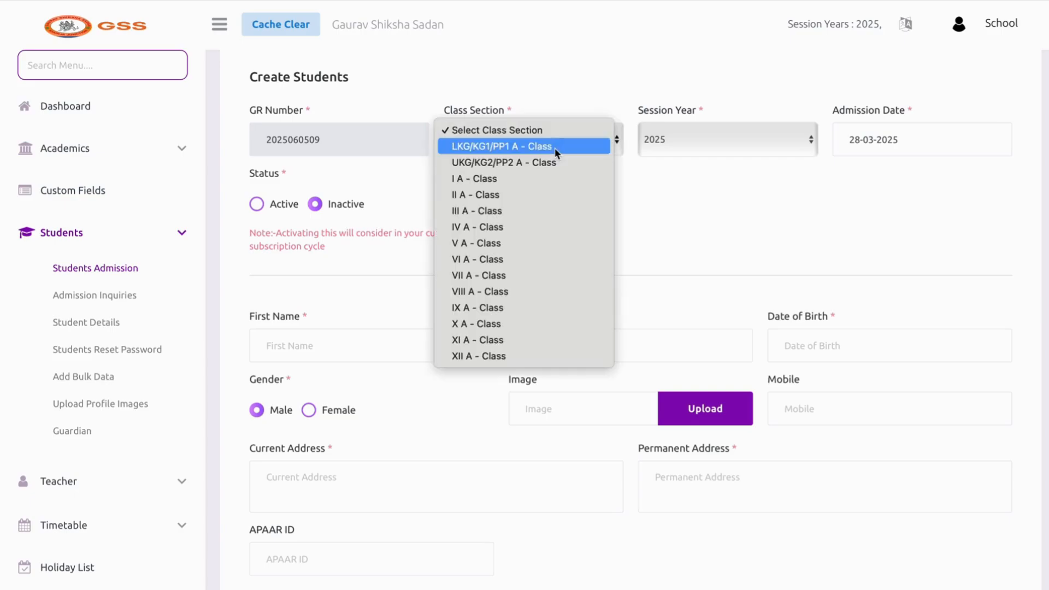
left_click(549, 175)
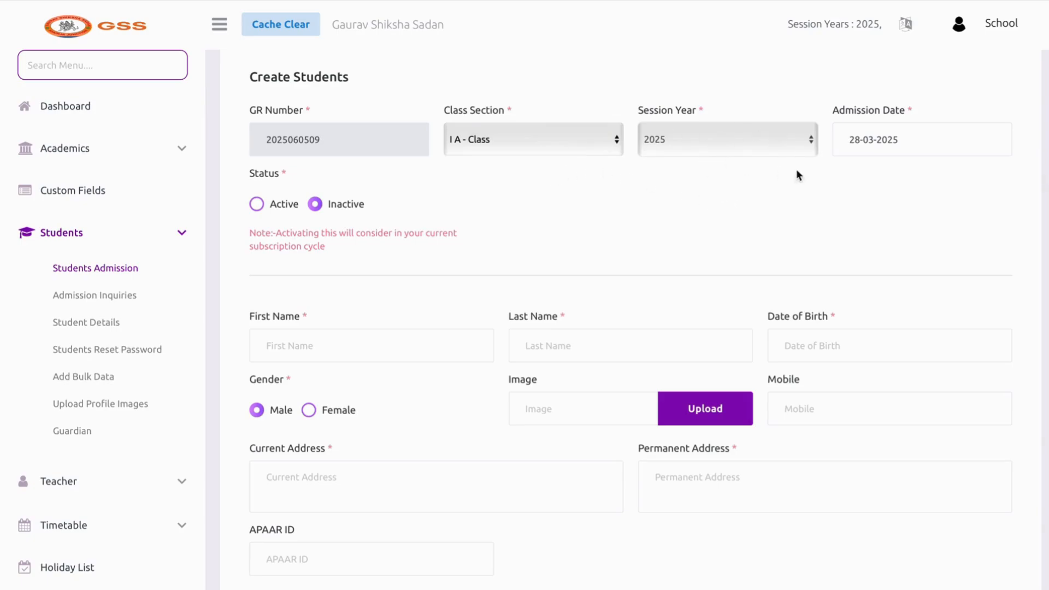
left_click(929, 145)
left_click(546, 270)
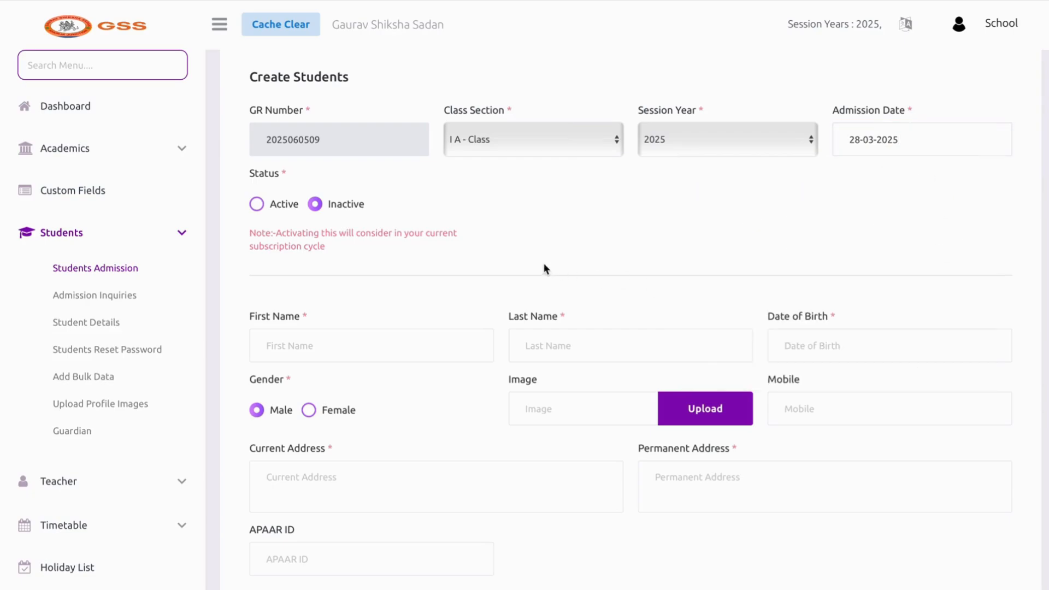
left_click(280, 211)
scroll(348, 337, "down", 2)
left_click(334, 272)
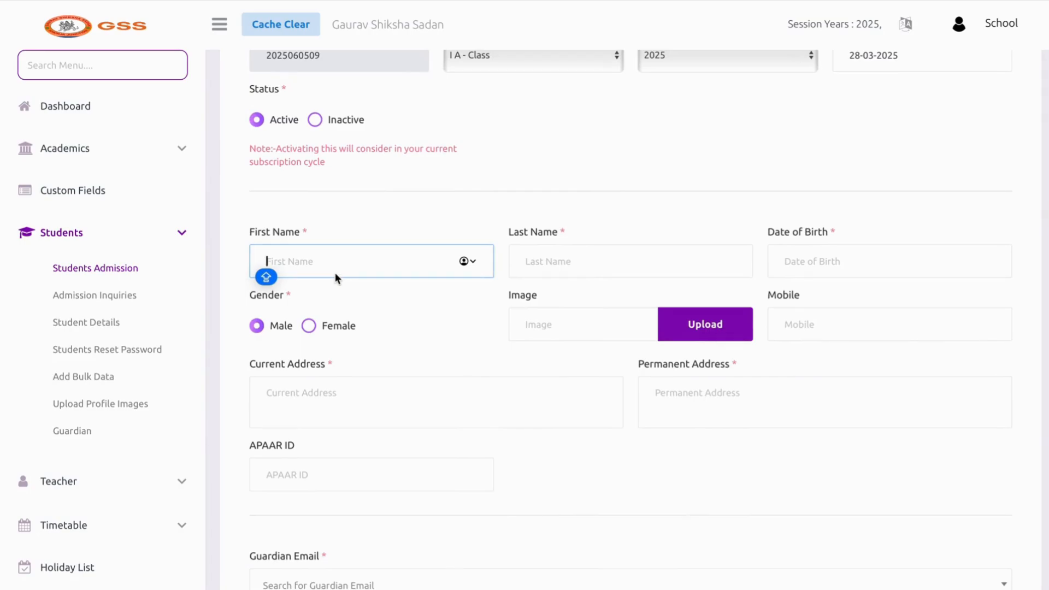
Complete the student's first name and enter the placeholder last name
type("XY")
left_click(537, 279)
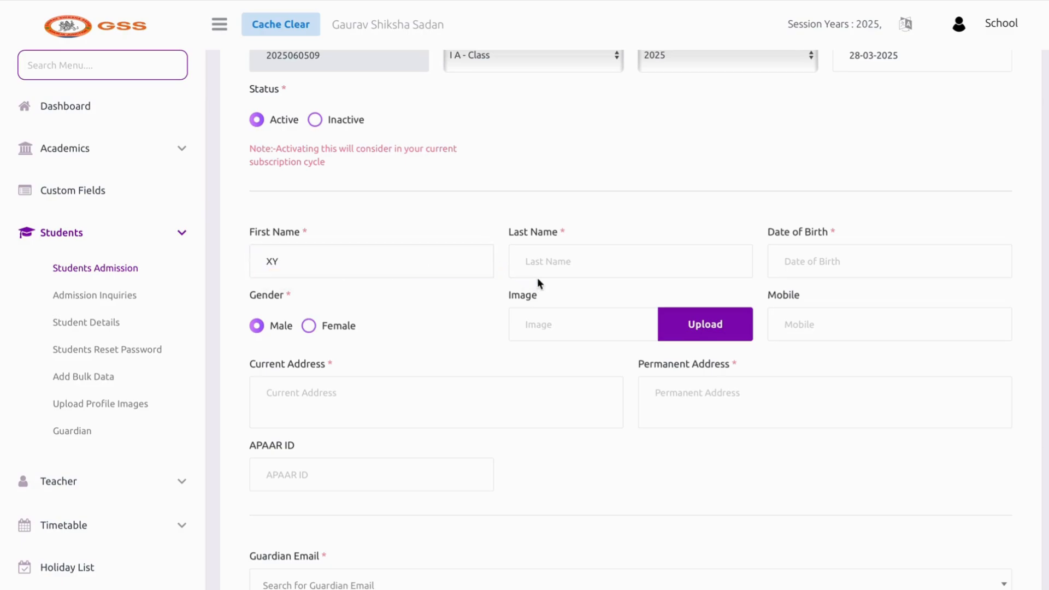
left_click(538, 273)
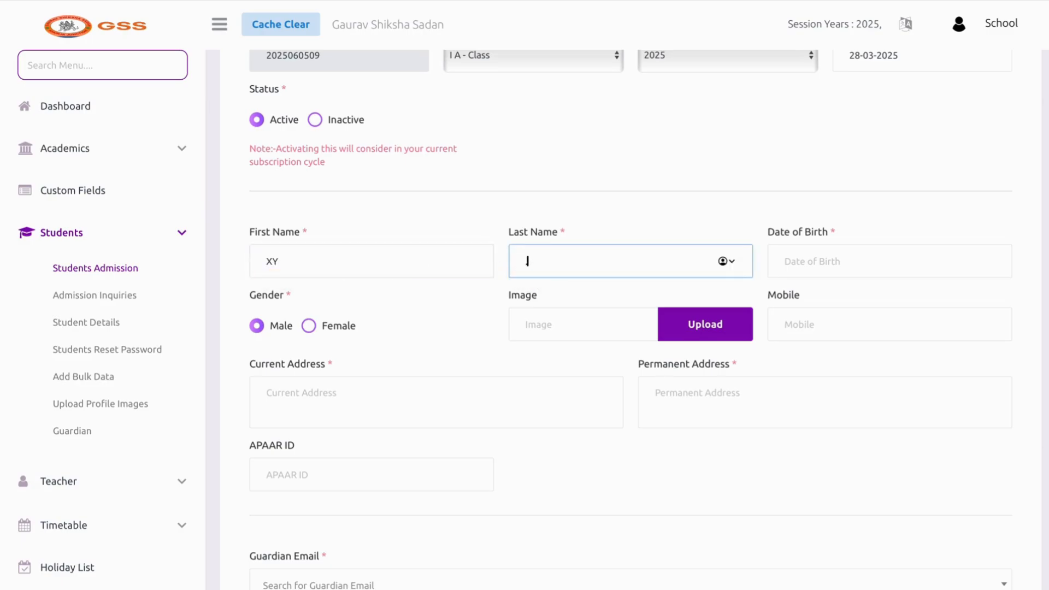
type(".")
Set the student's date of birth to 04-02-2020 using the calendar's month and year views
left_click(632, 199)
left_click(791, 268)
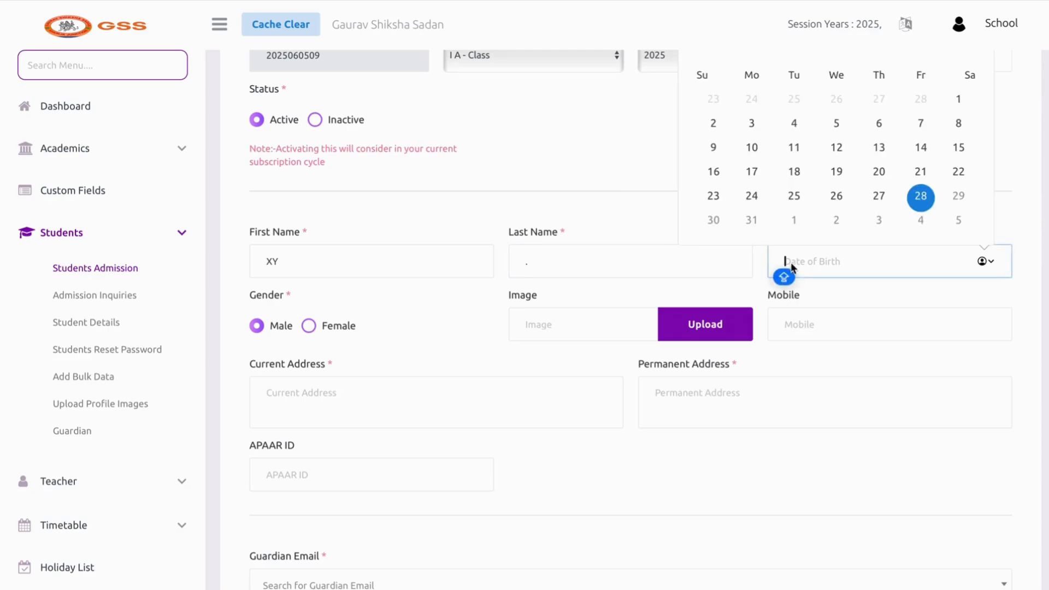
left_click(920, 197)
scroll(872, 143, "up", 2)
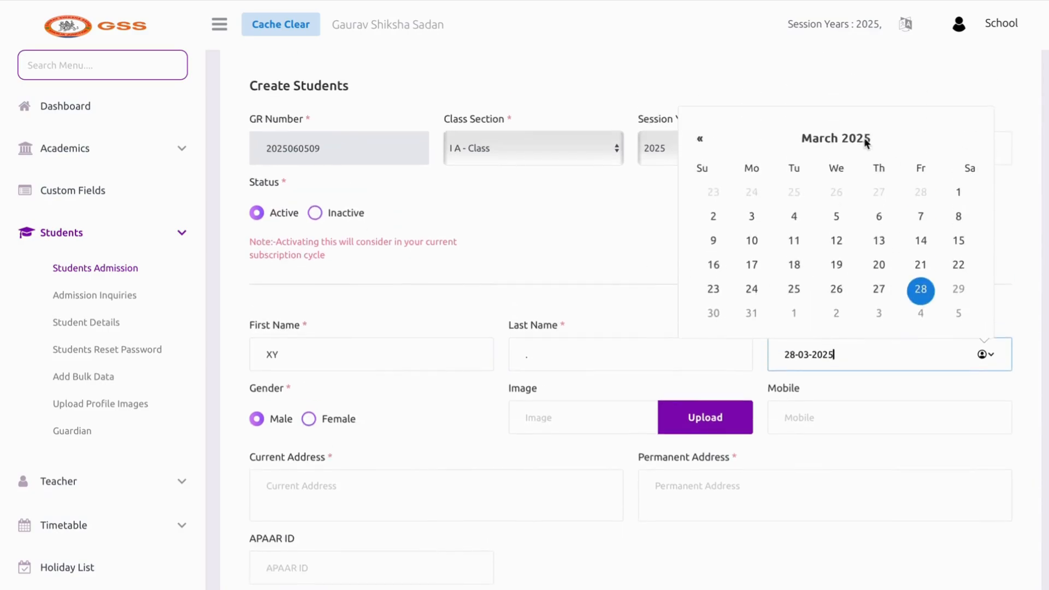
left_click(865, 140)
left_click(801, 211)
left_click(834, 143)
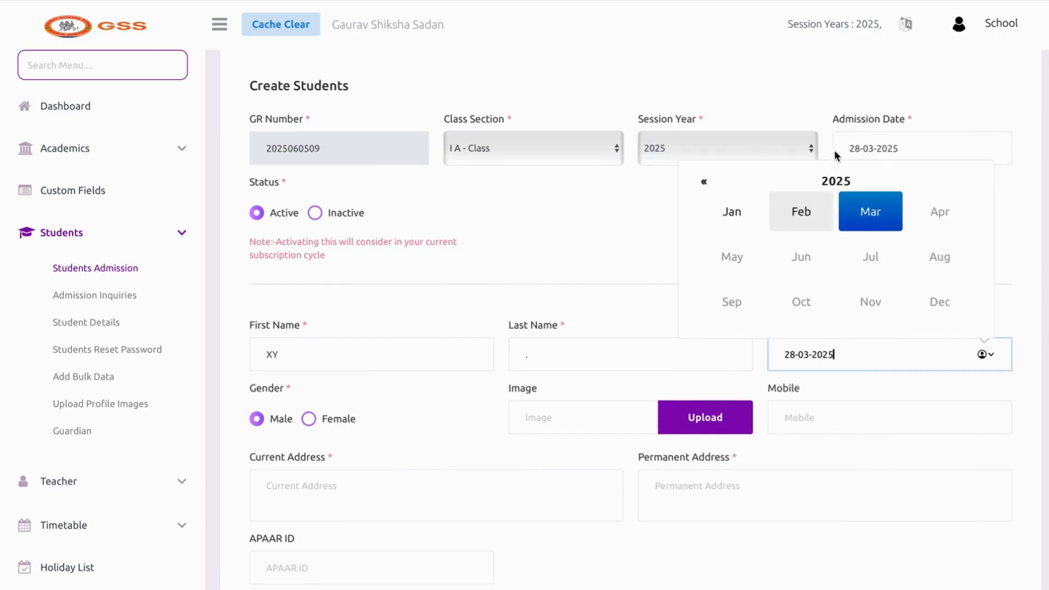
left_click(836, 181)
left_click(800, 212)
left_click(801, 211)
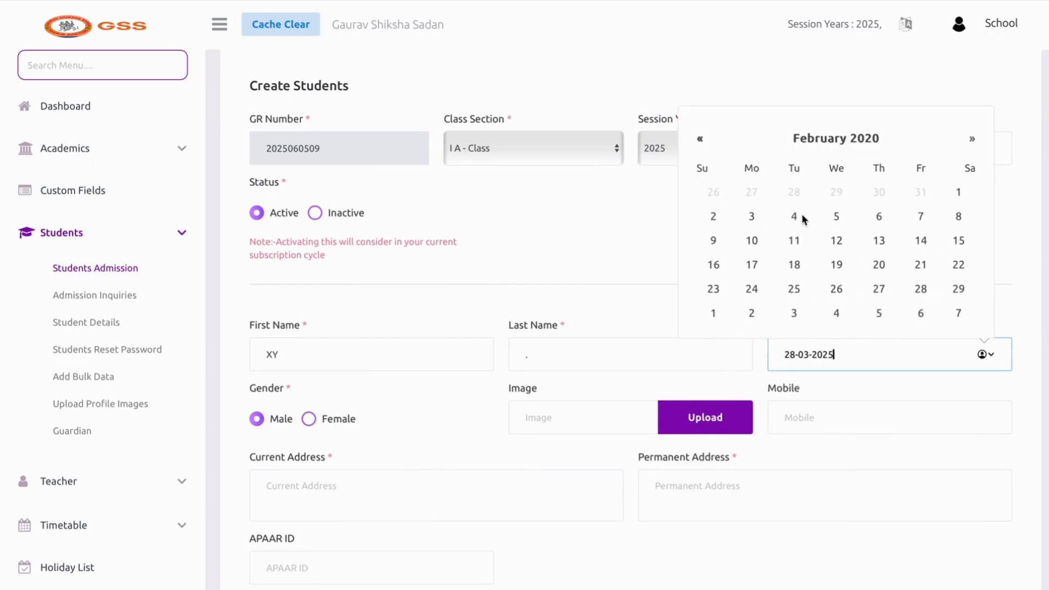
left_click(802, 216)
scroll(541, 346, "down", 3)
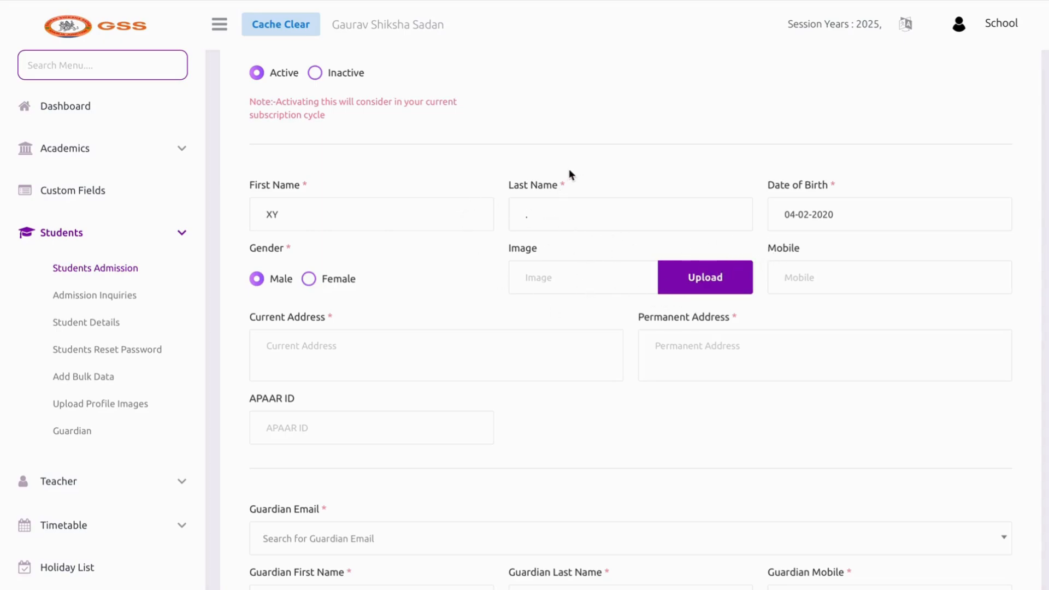
Fill in the student's current address and the same permanent address
left_click(576, 244)
scroll(640, 262, "down", 2)
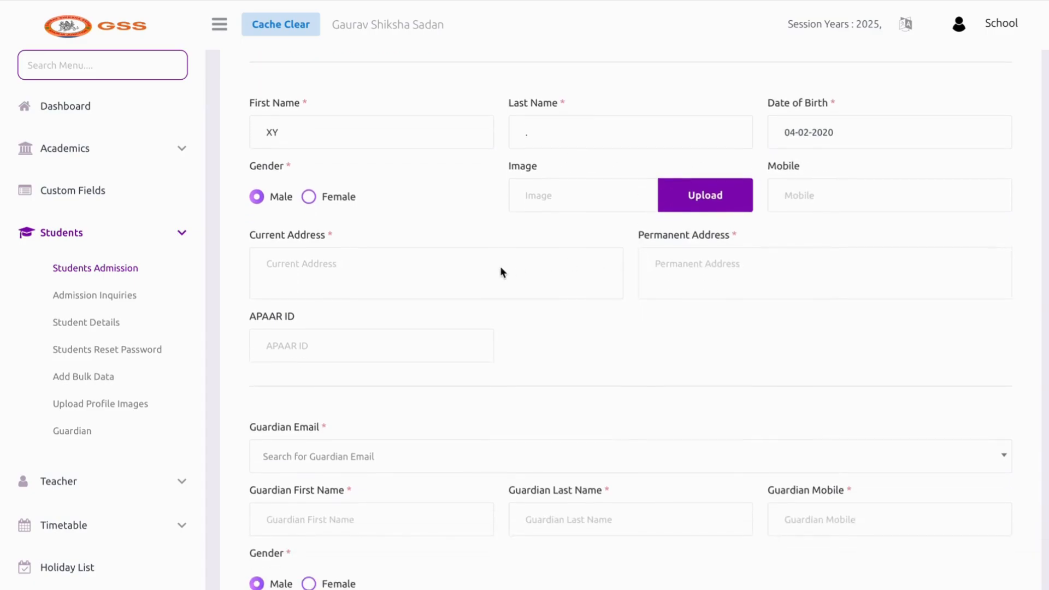
left_click(495, 275)
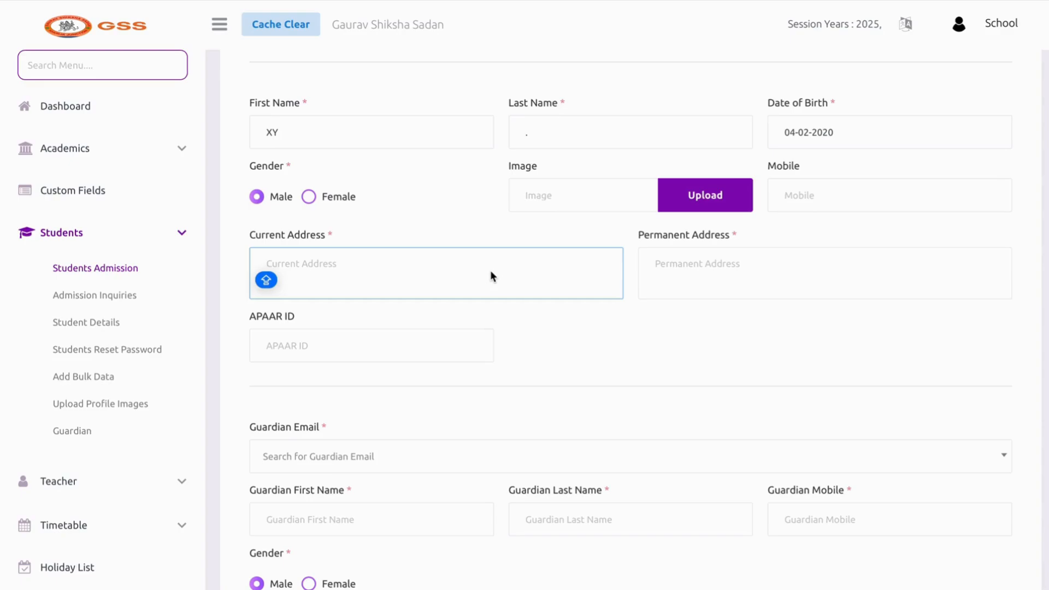
type("CB")
left_click(696, 260)
type("CB")
Enter the student's APAAR ID in the custom field
scroll(607, 352, "down", 1)
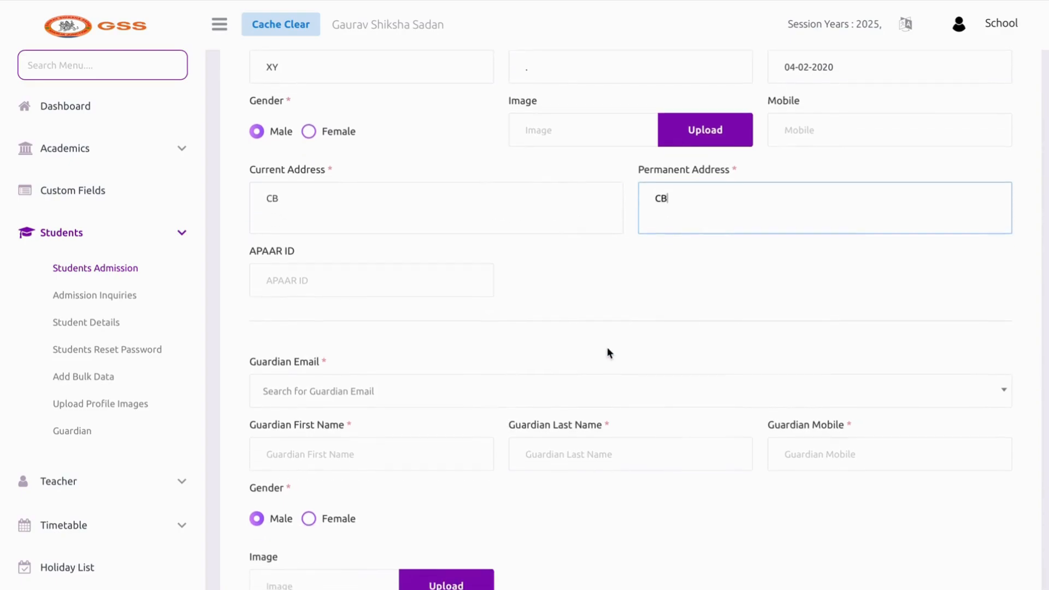
left_click(371, 273)
type("IDSN")
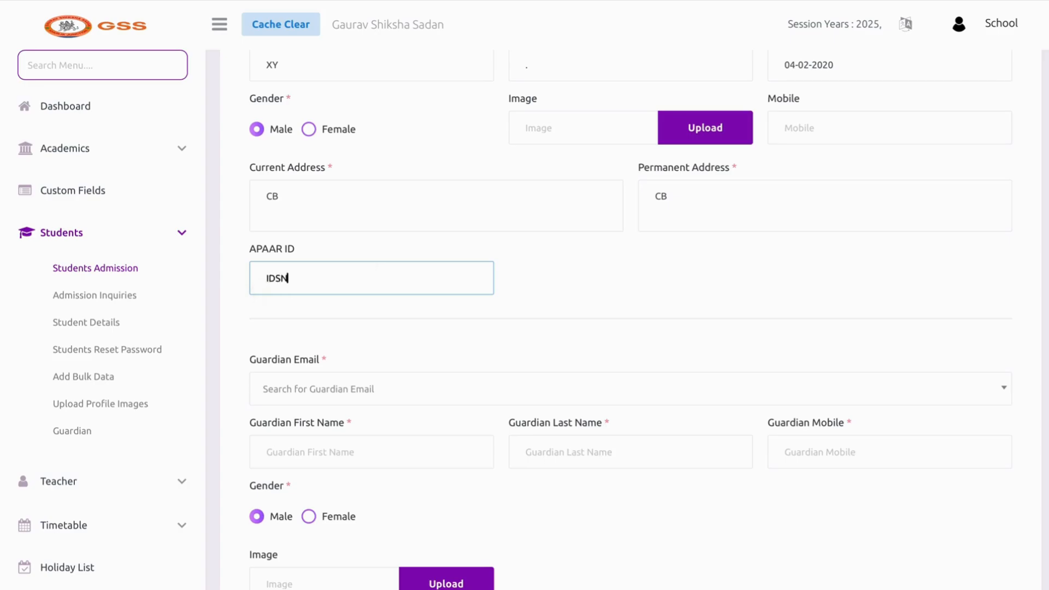
type("DJDIIW")
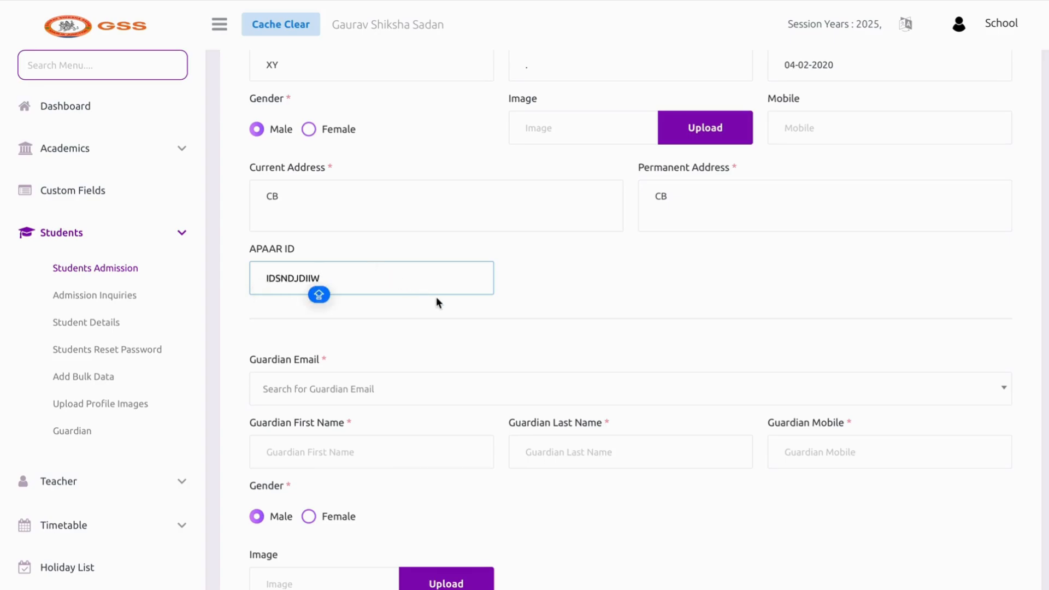
type("WO")
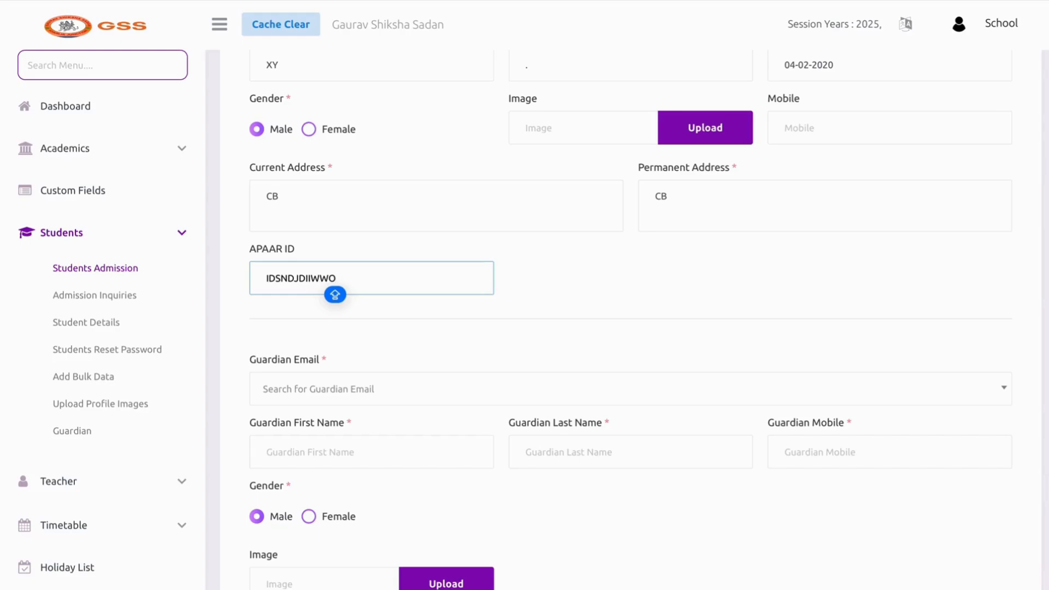
scroll(359, 340, "down", 1)
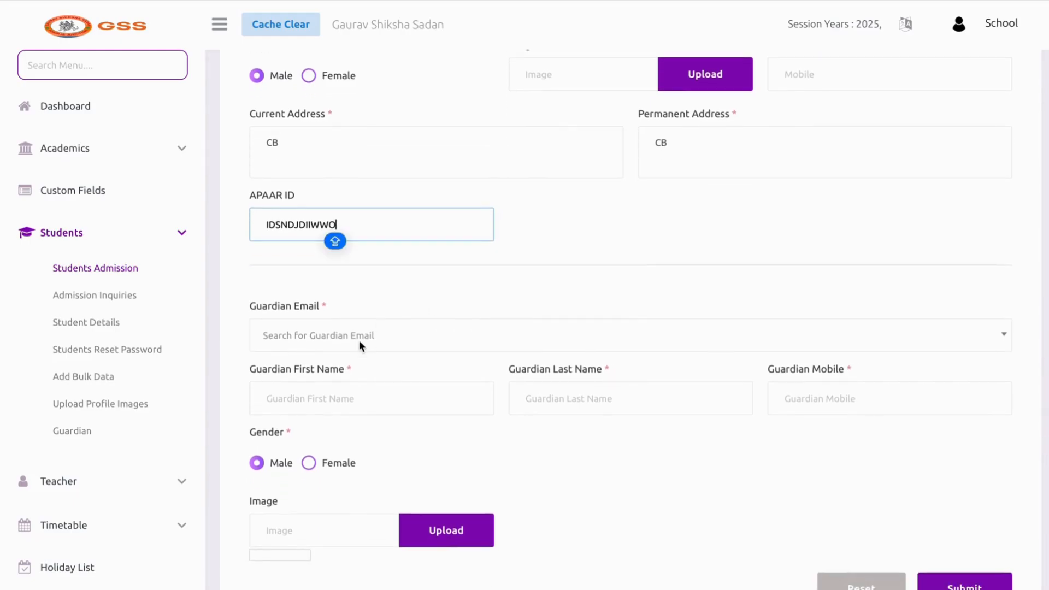
scroll(359, 340, "down", 1)
Add the guardian's e-mail address as a new entry in the Guardian Email select
left_click(313, 305)
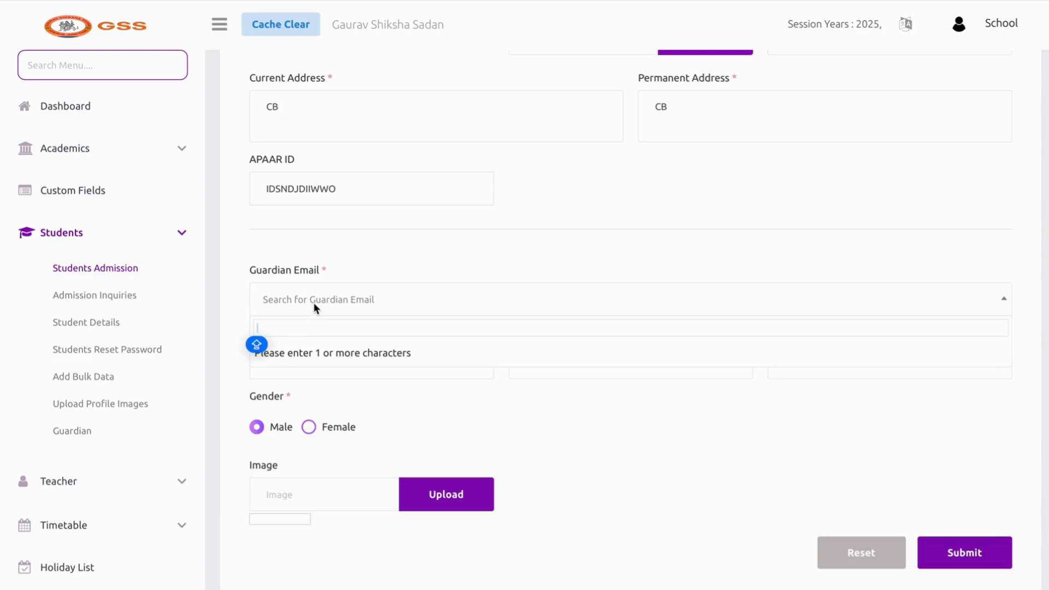
left_click(314, 304)
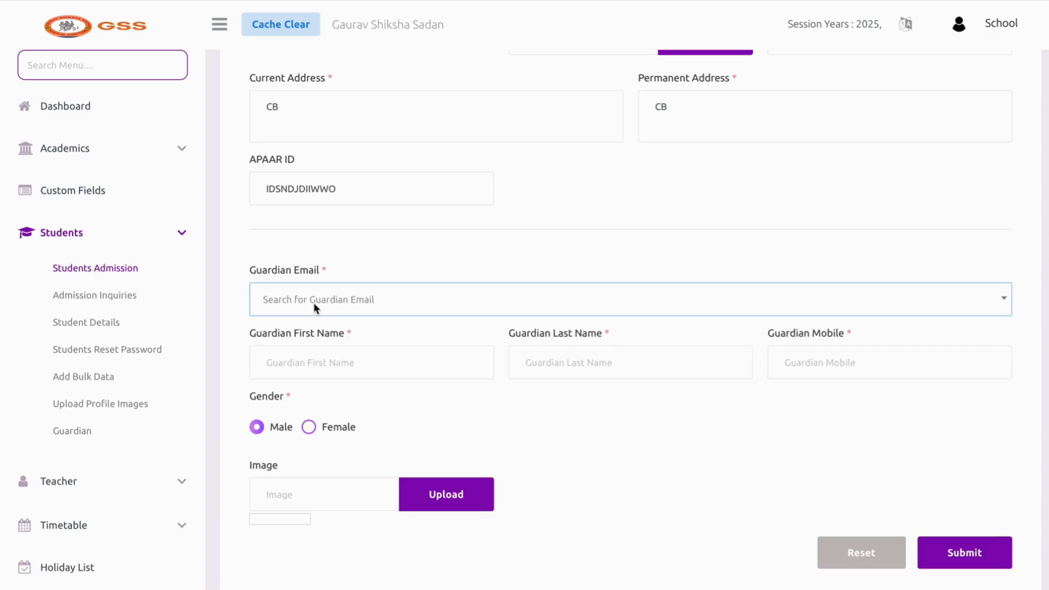
left_click(313, 303)
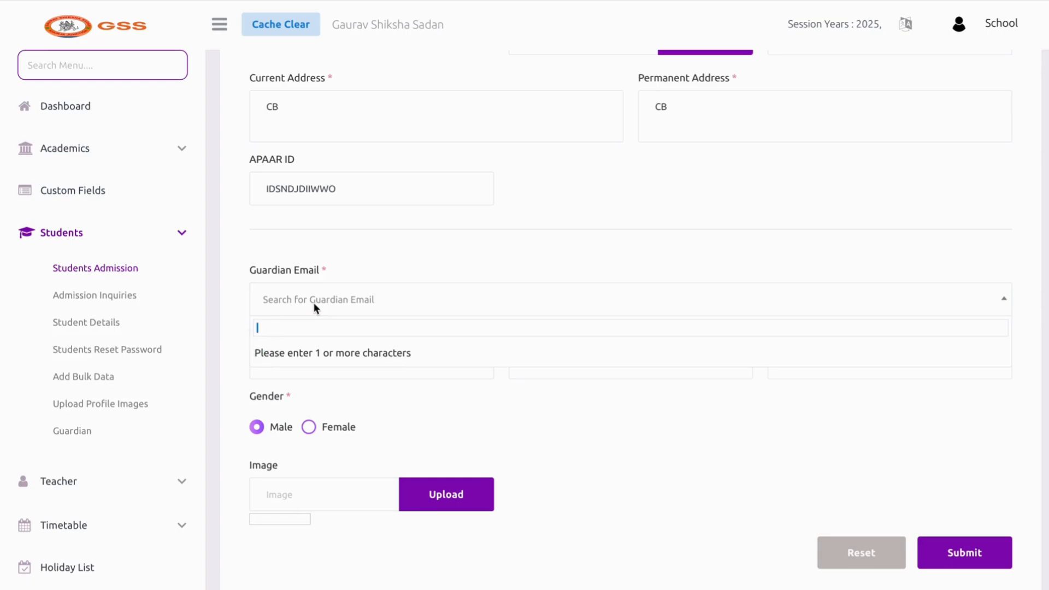
scroll(314, 302, "up", 3)
scroll(312, 302, "down", 4)
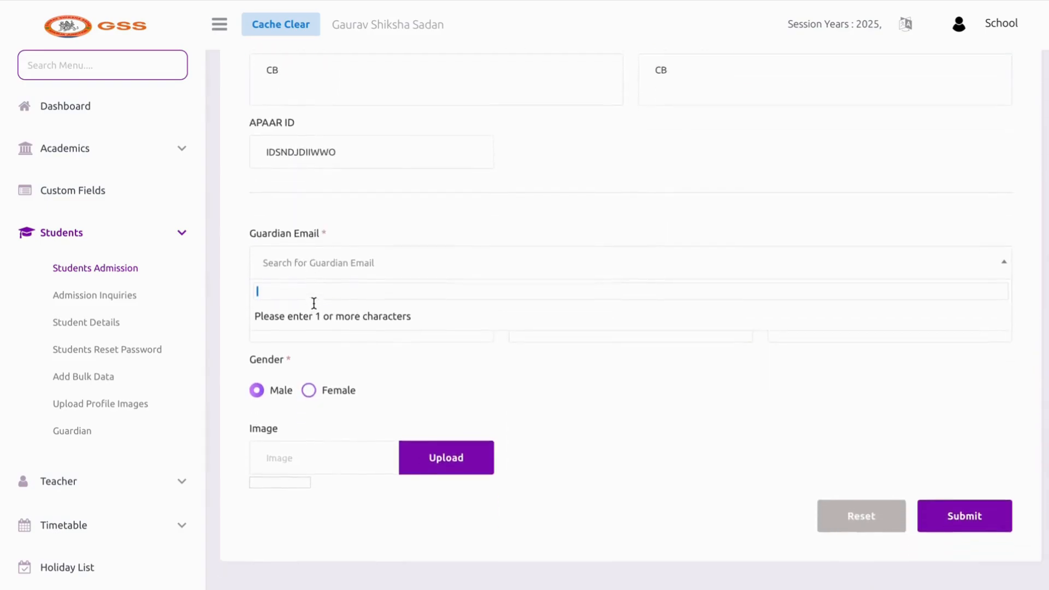
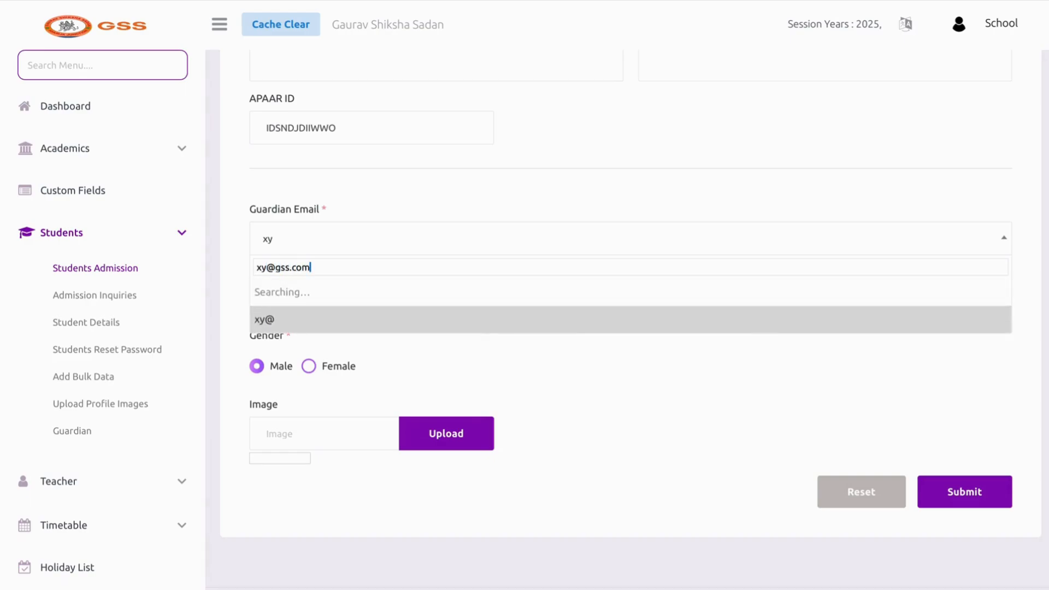
key("Return")
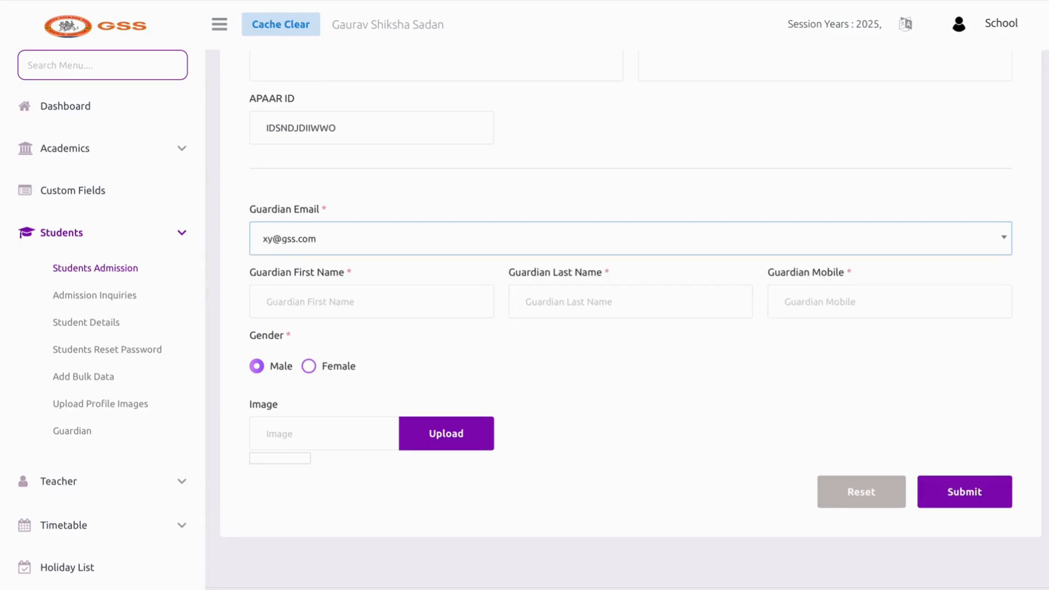
left_click(263, 240)
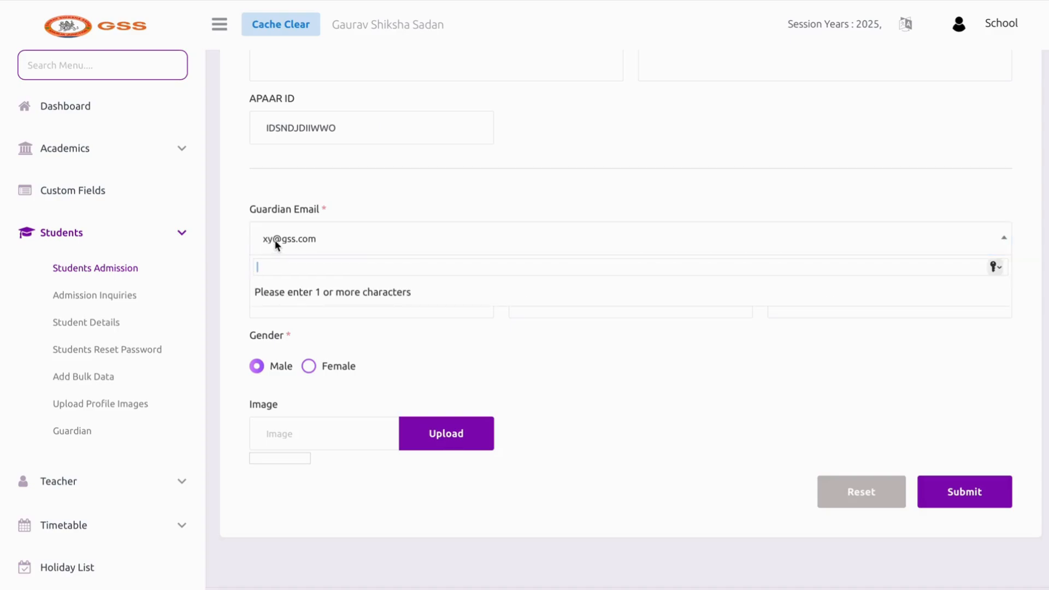
left_click(408, 239)
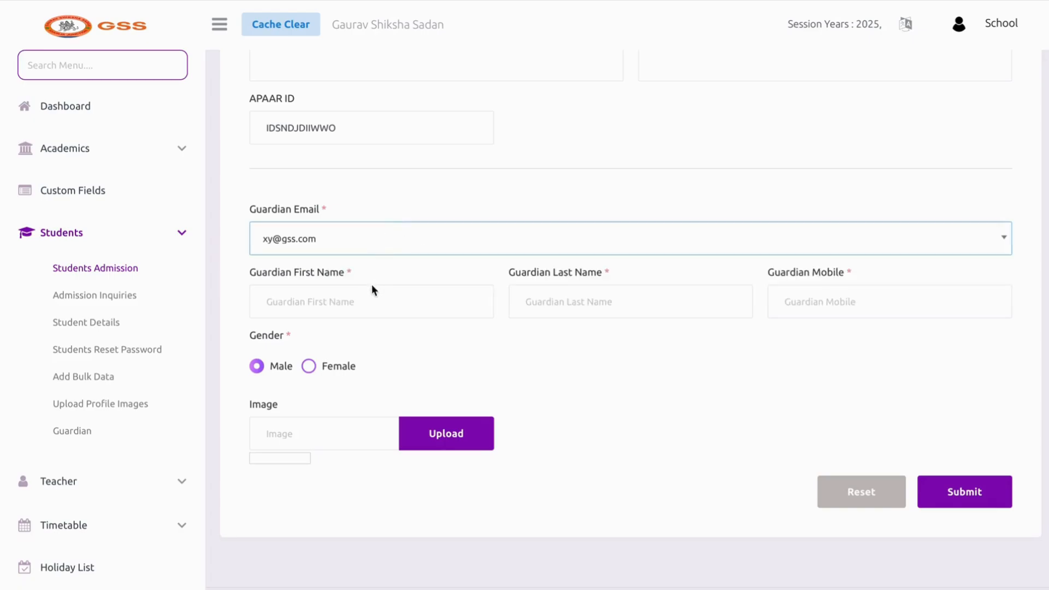
Fill in the guardian's first name, last name and mobile number, trimming extra digits
left_click(364, 301)
type("ui")
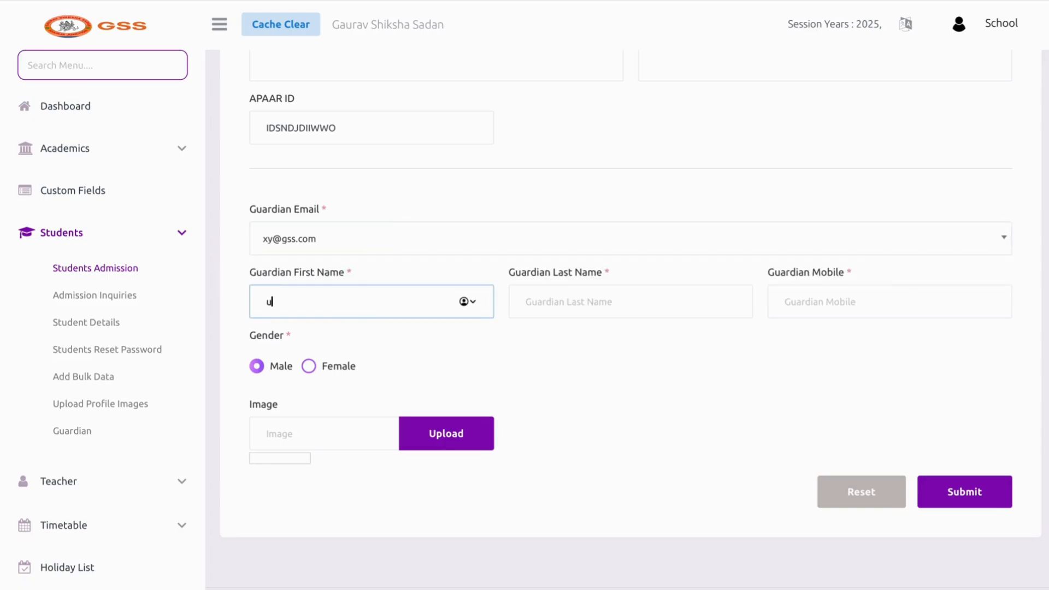
left_click(528, 295)
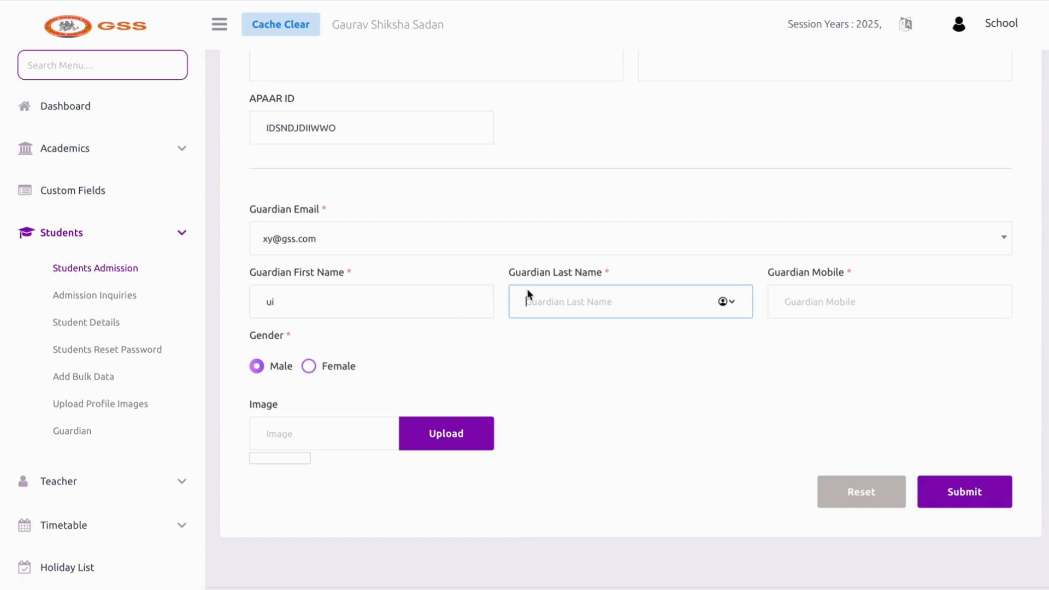
type(".")
left_click(558, 366)
left_click(808, 297)
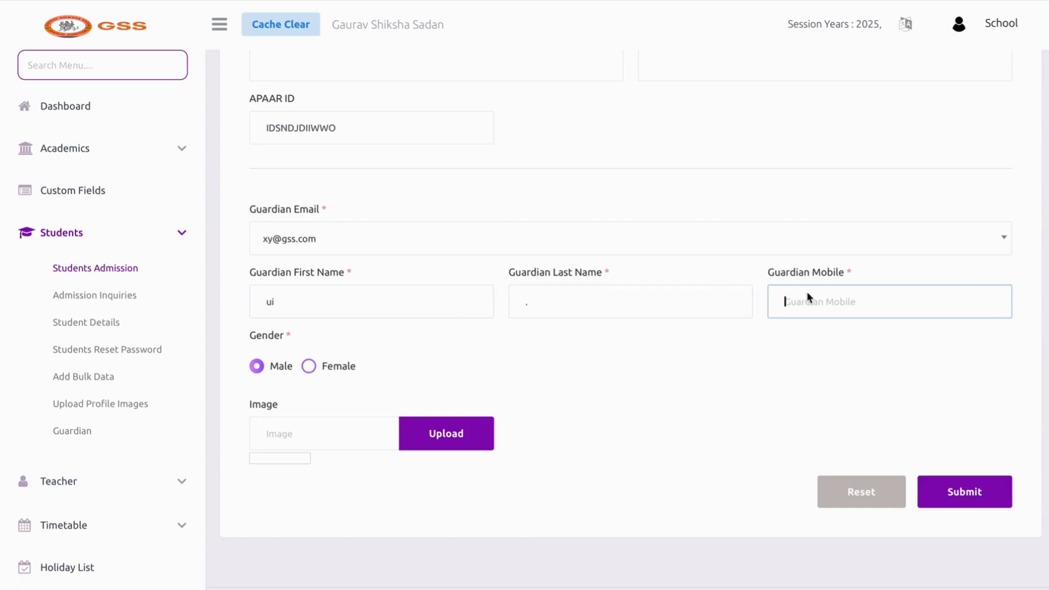
Submit the admission form, then open Students > Admission Inquiries
left_click(990, 491)
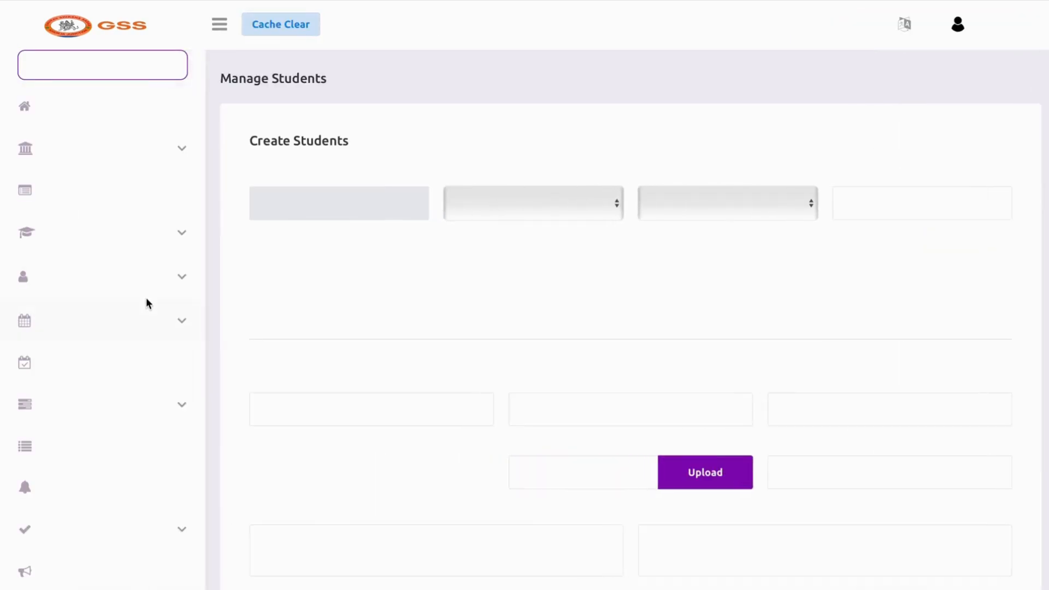
left_click(137, 297)
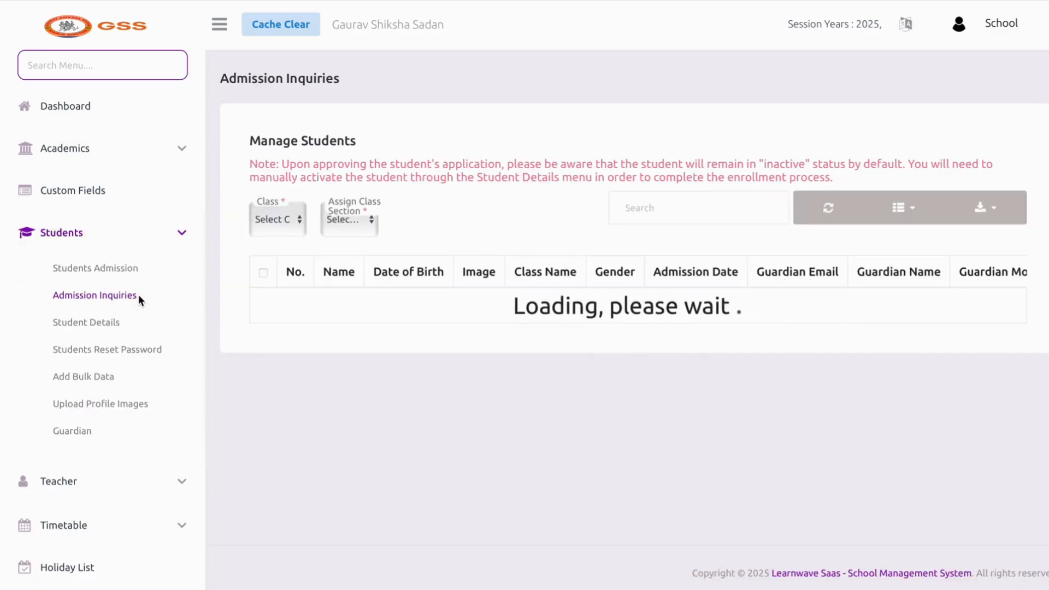
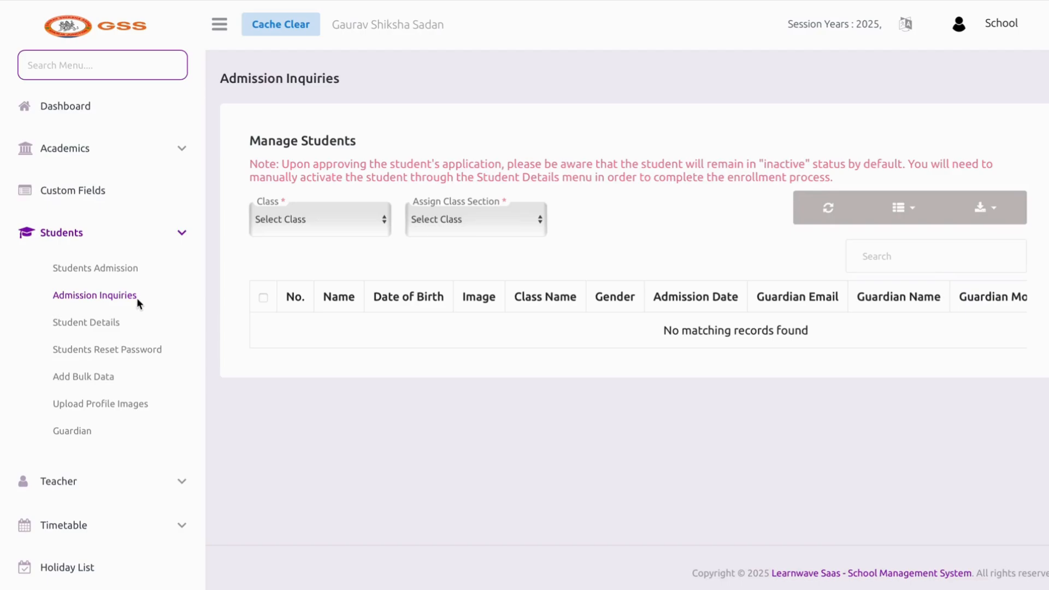
Go to Student Details to list the enrolled students for session 2025
left_click(119, 322)
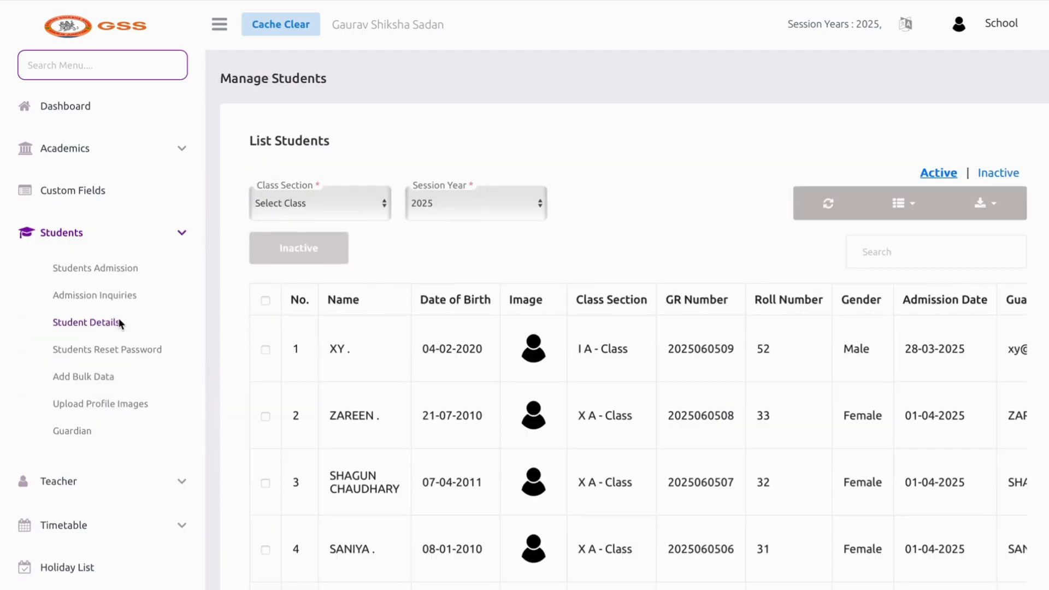
Look over the first student's row, highlighting the name and neighbouring columns
scroll(376, 398, "down", 4)
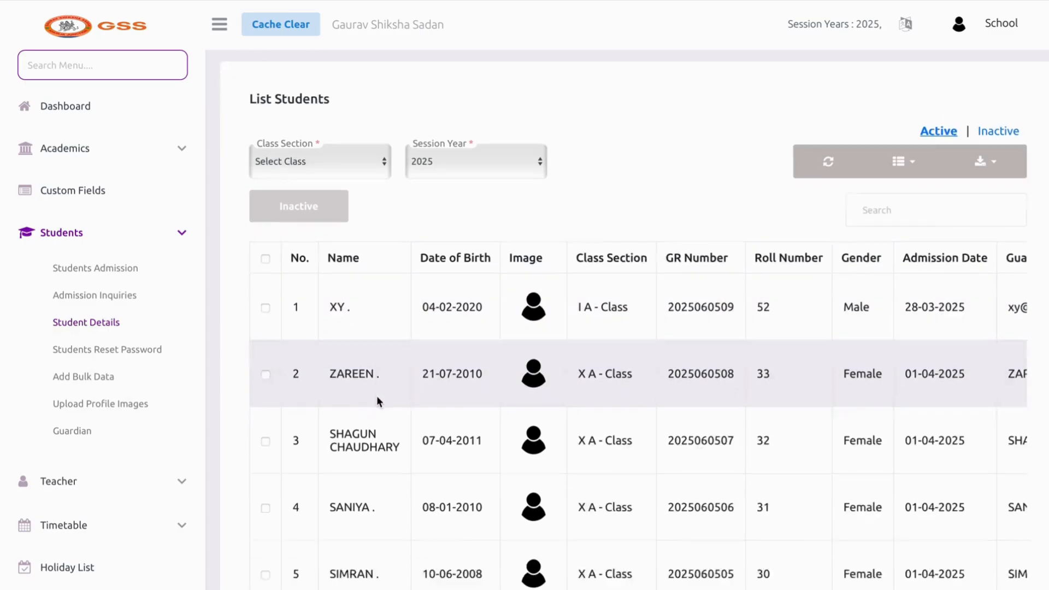
scroll(370, 401, "up", 4)
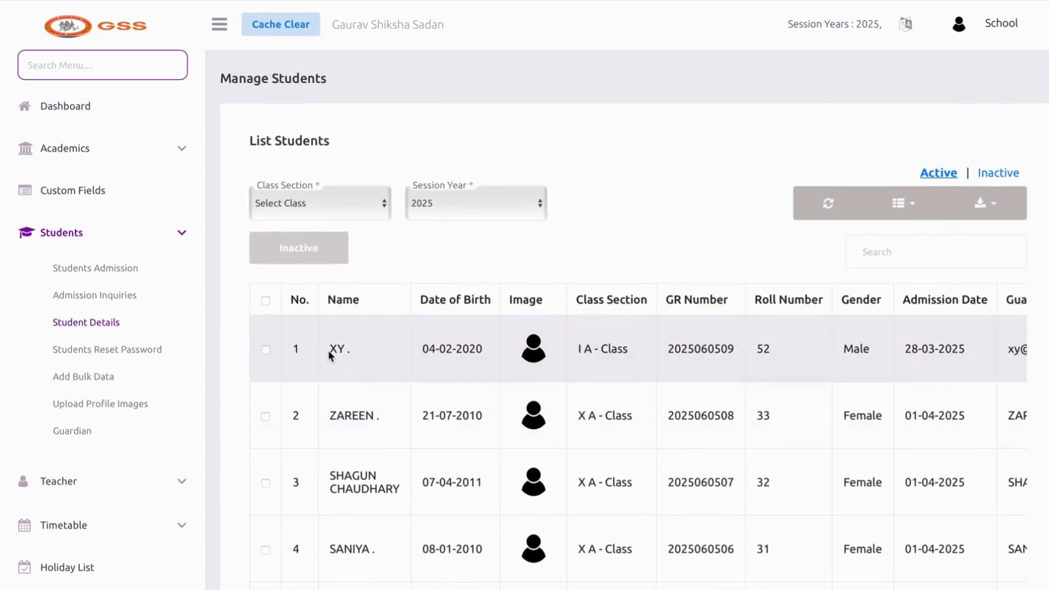
left_click_drag(329, 354, 353, 360)
scroll(417, 365, "right", 5)
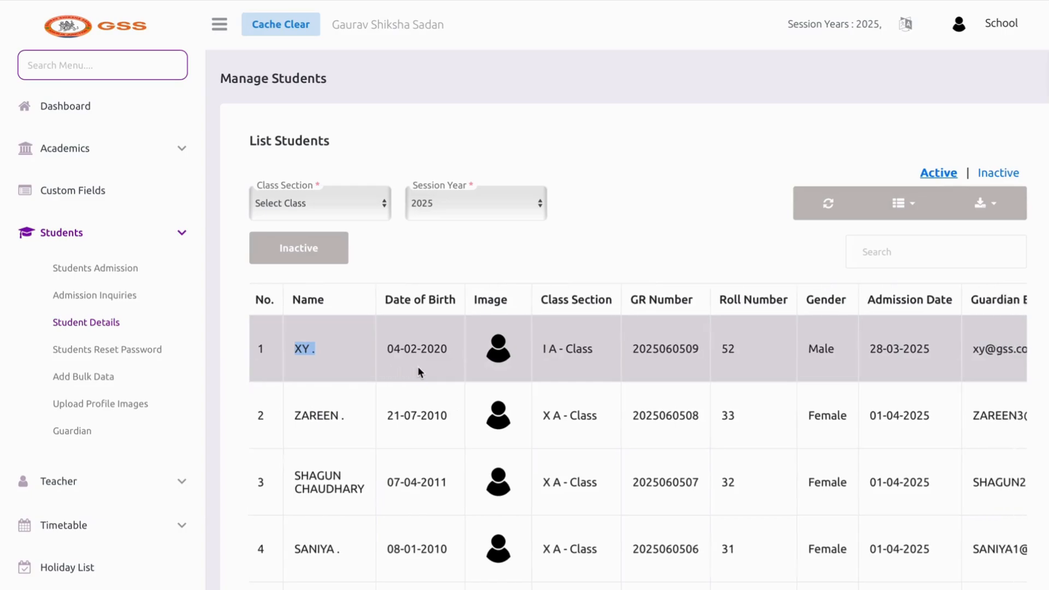
left_click_drag(388, 350, 461, 349)
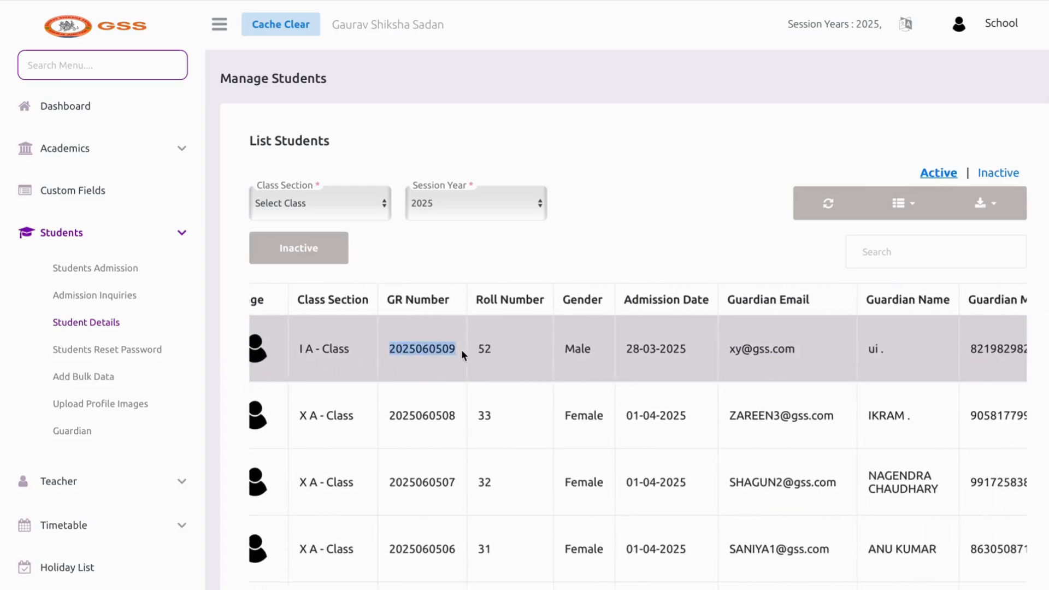
scroll(461, 349, "left", 3)
left_click_drag(315, 350, 392, 352)
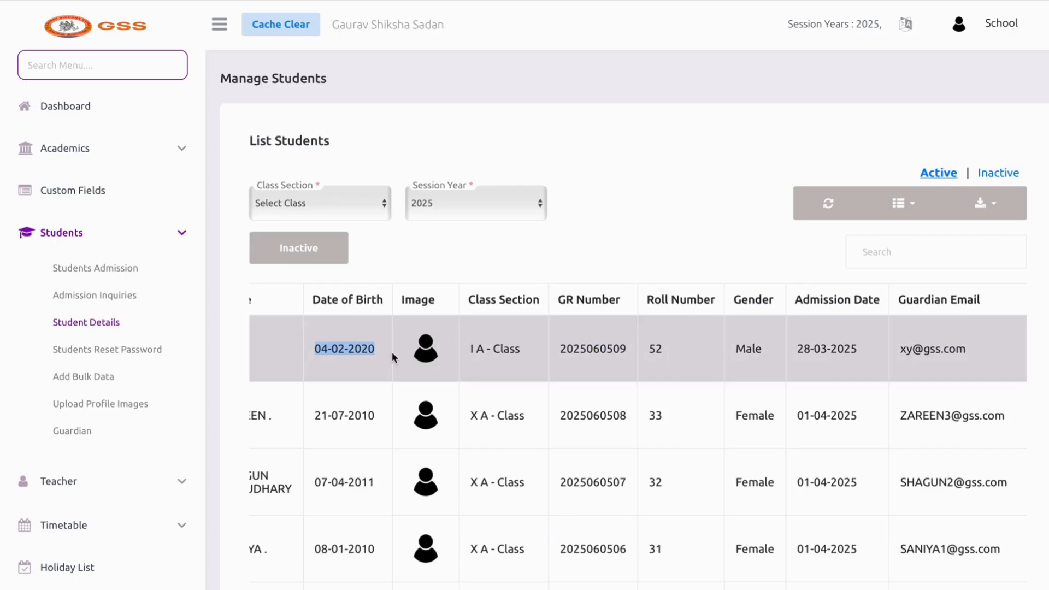
scroll(391, 352, "right", 5)
left_click_drag(645, 349, 756, 352)
scroll(712, 354, "right", 4)
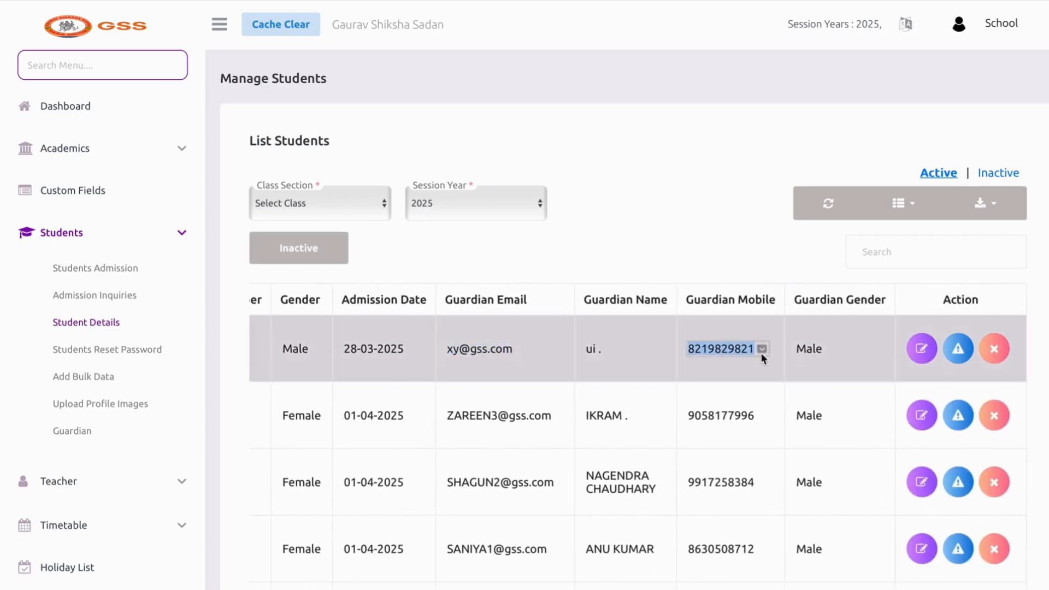
scroll(760, 352, "left", 6)
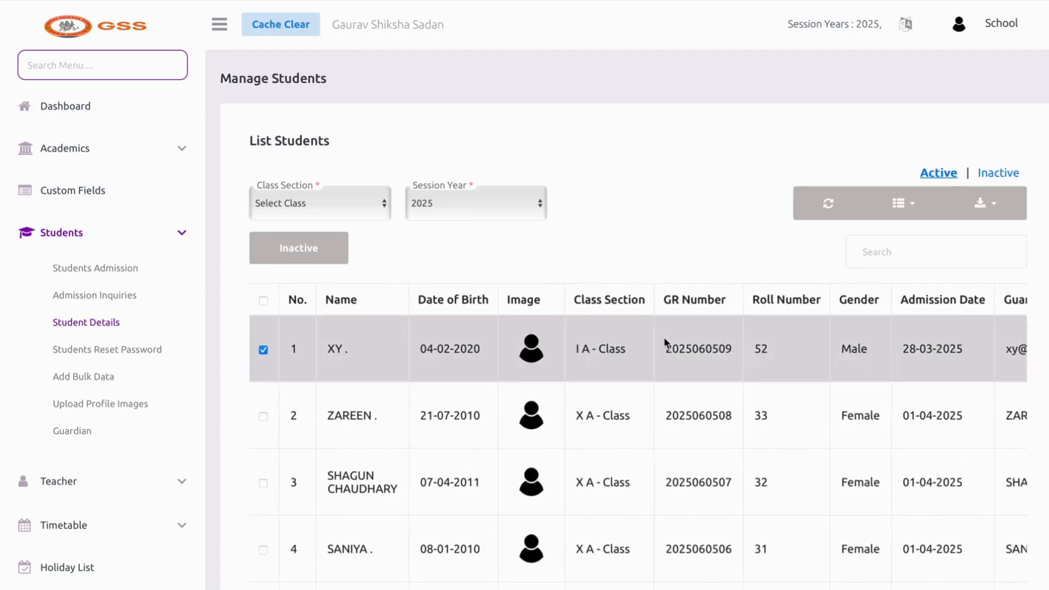
Highlight the first student's GR number and guardian e-mail in the table
left_click_drag(665, 349, 727, 349)
scroll(727, 350, "right", 3)
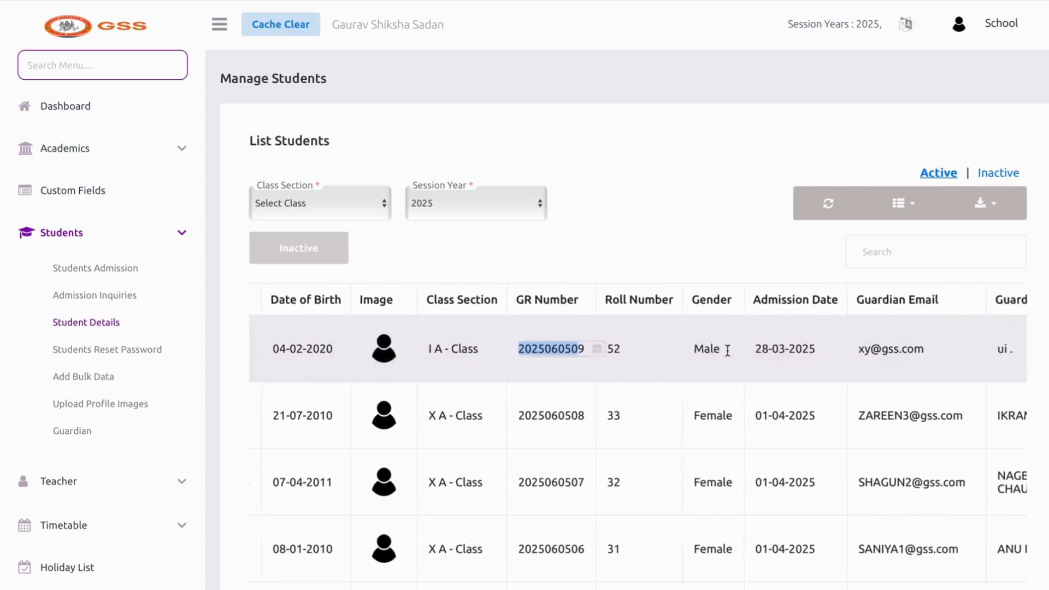
scroll(550, 358, "left", 3)
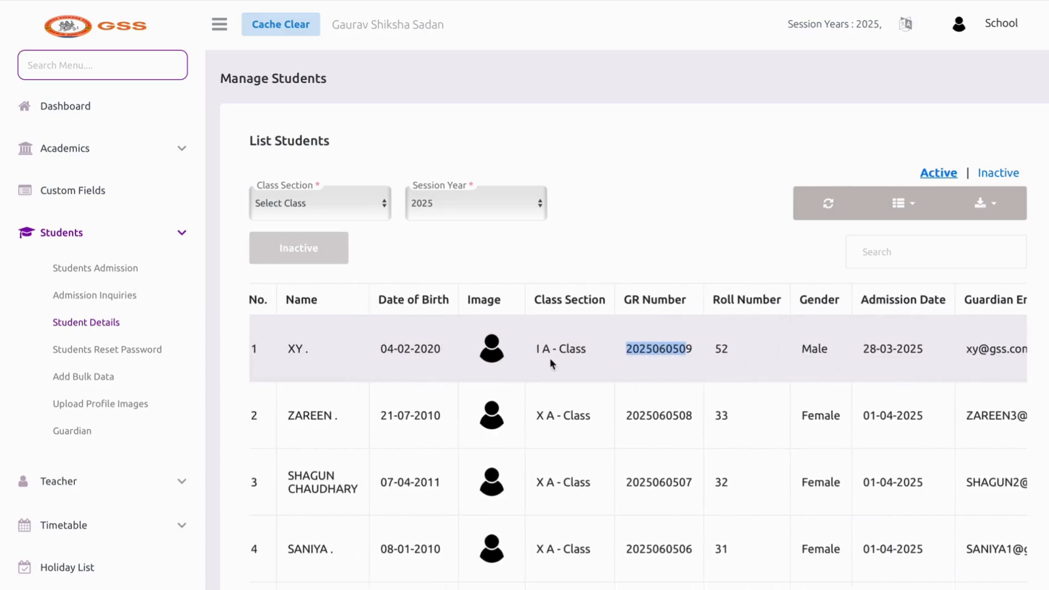
scroll(470, 362, "right", 2)
scroll(470, 362, "right", 3)
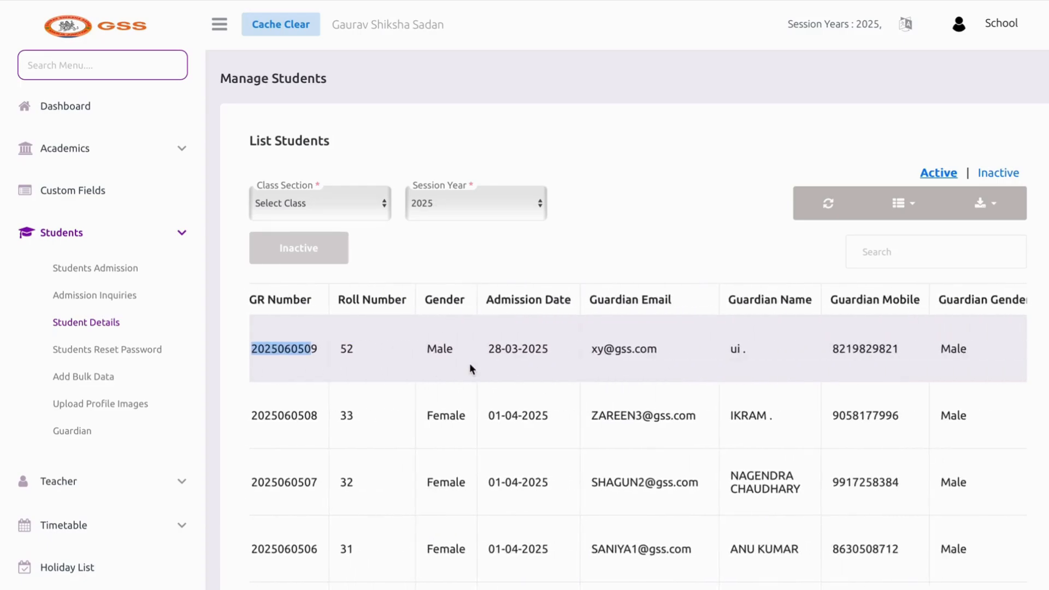
left_click_drag(589, 349, 672, 350)
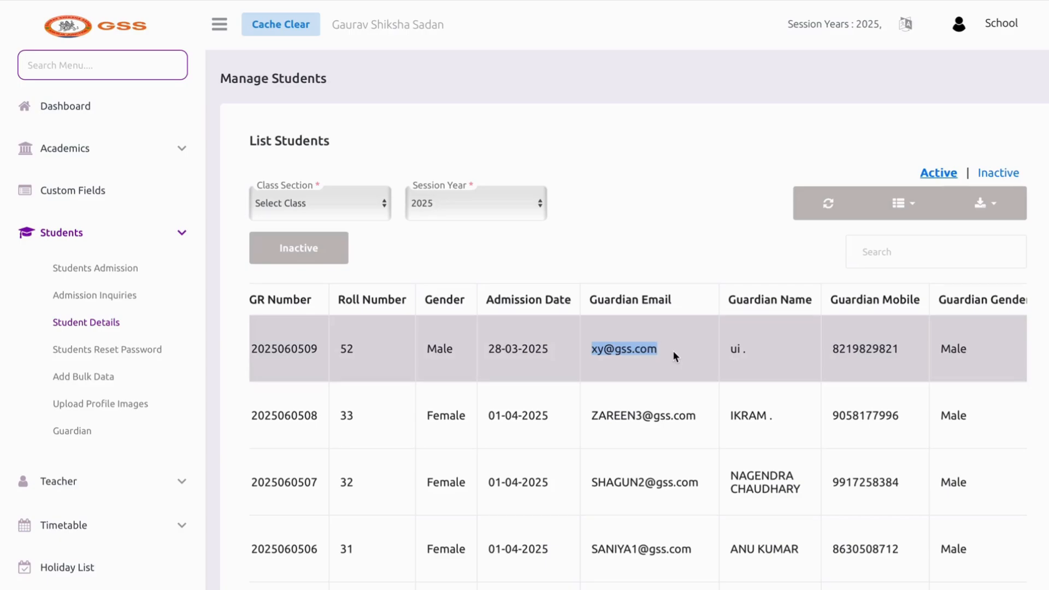
scroll(920, 375, "right", 3)
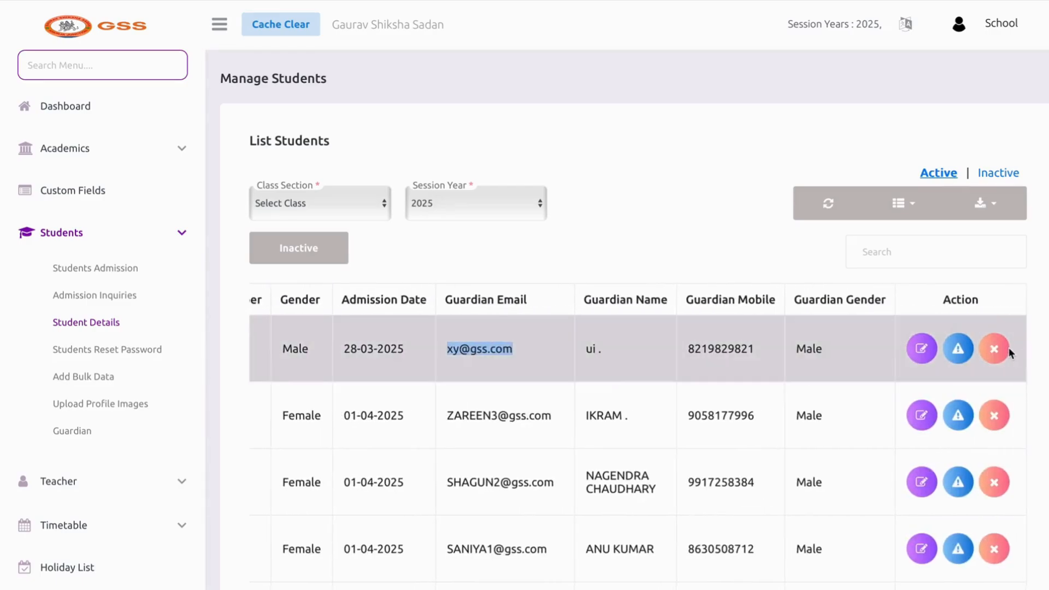
Permanently delete the row 1 student record, then go to Students Reset Password
left_click(993, 349)
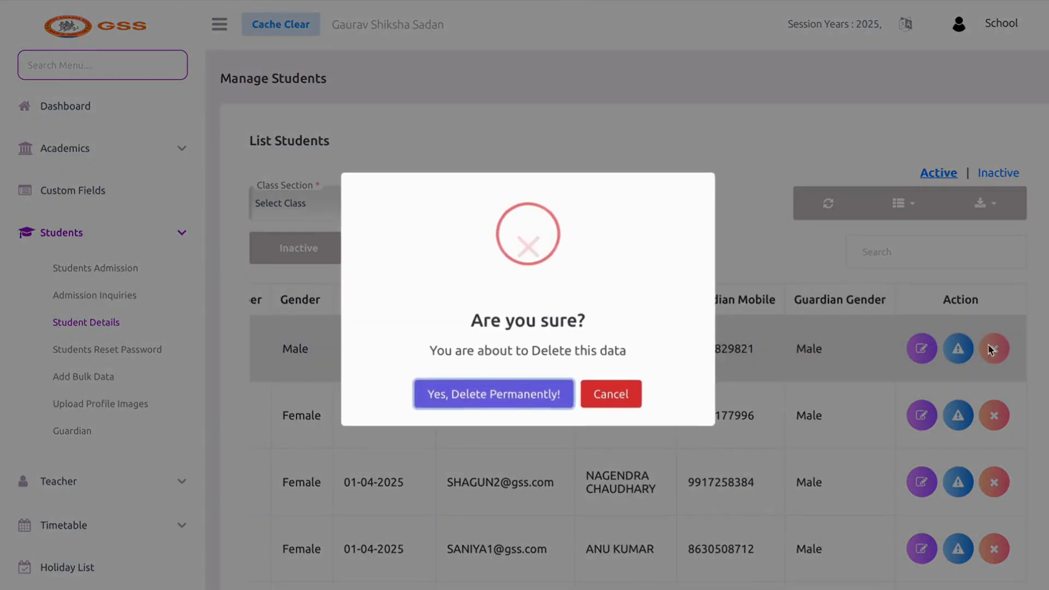
left_click(549, 393)
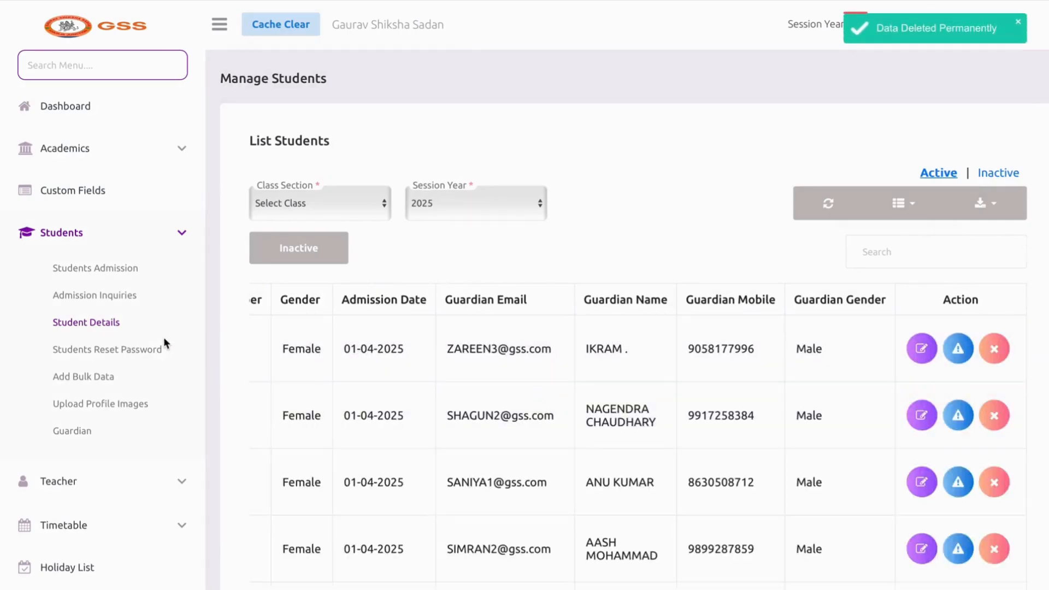
left_click(108, 350)
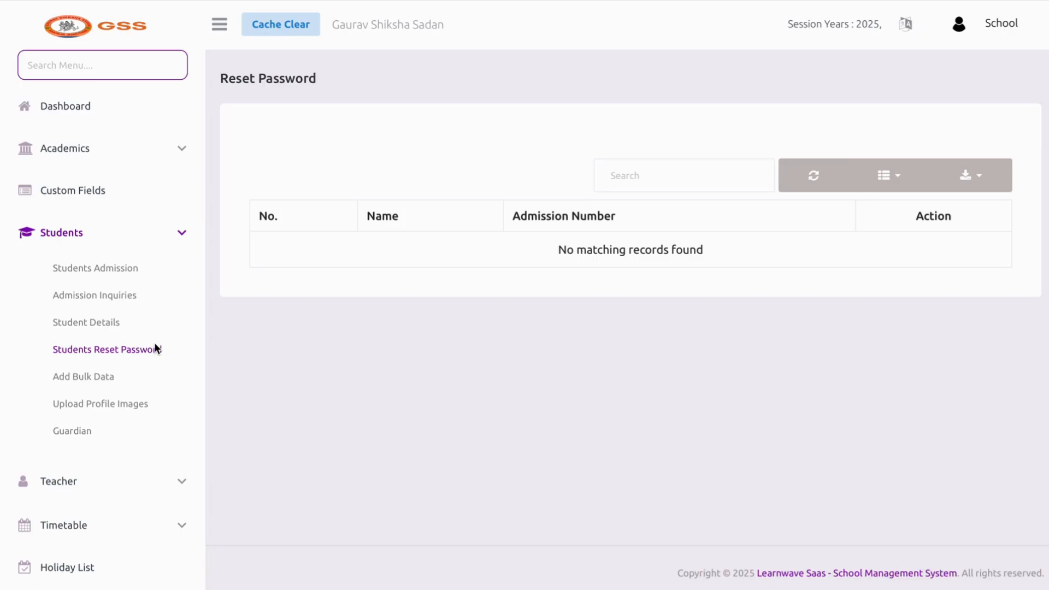
From Add Bulk Data, download the dummy file and open import-8.xlsx
left_click(119, 375)
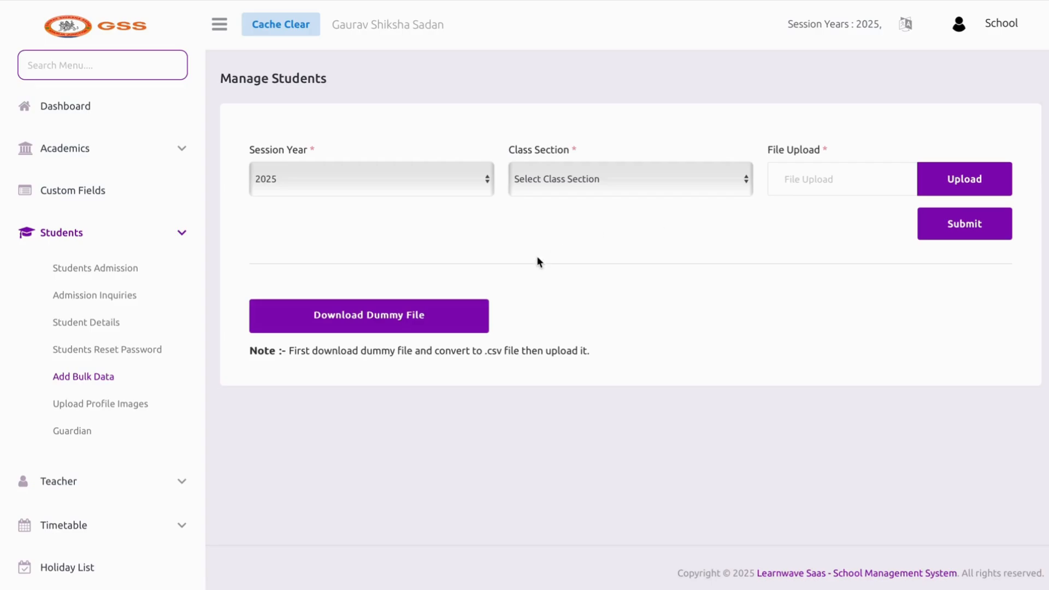
left_click(438, 327)
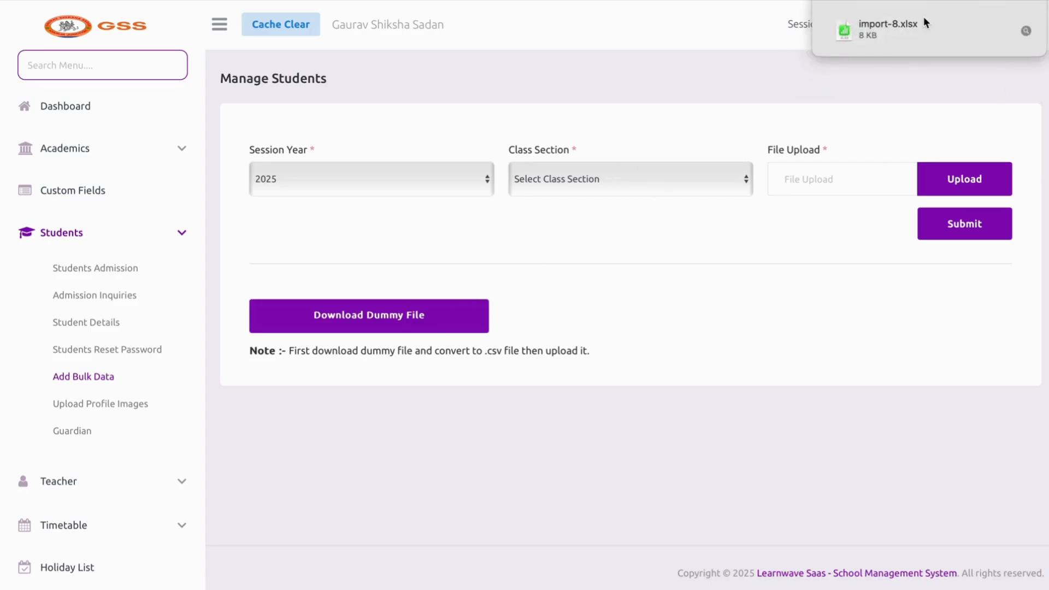
double_click(923, 22)
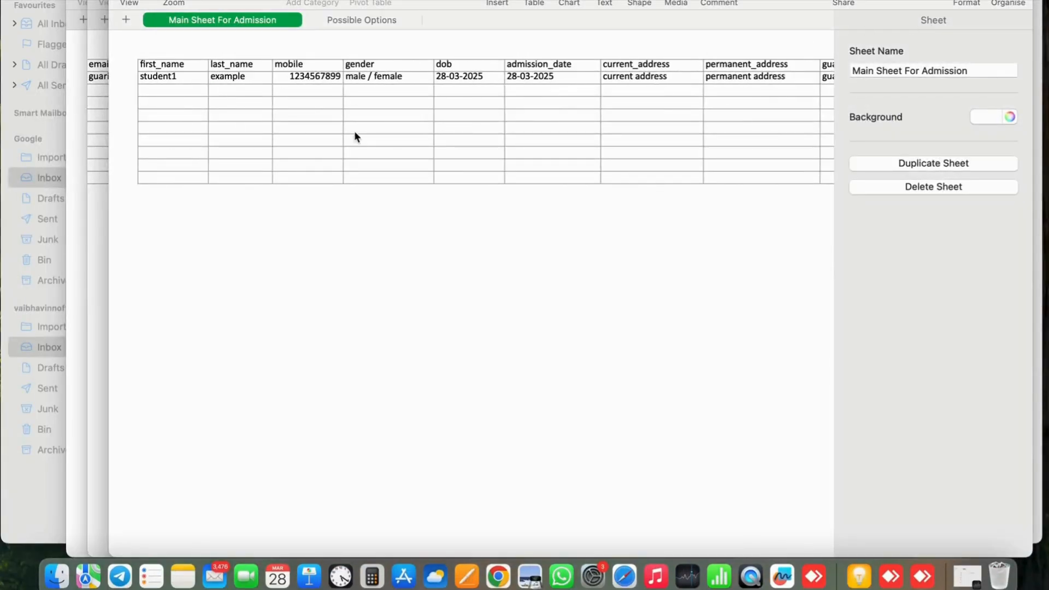
Check cells A3–C3 and the template columns out to guardian_gender, then return to the browser
left_click(193, 96)
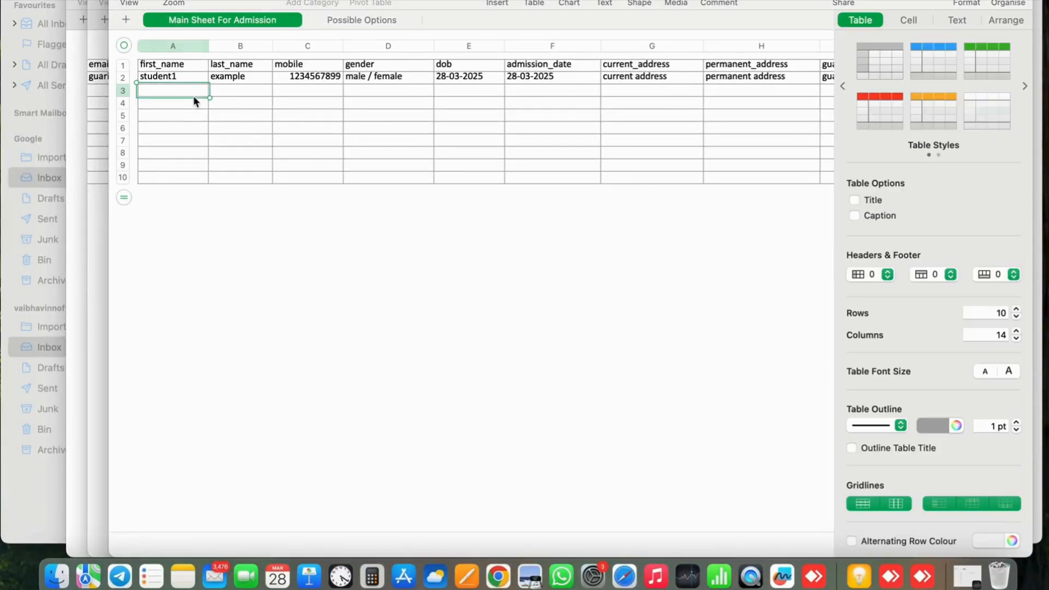
left_click(238, 97)
scroll(240, 97, "right", 1)
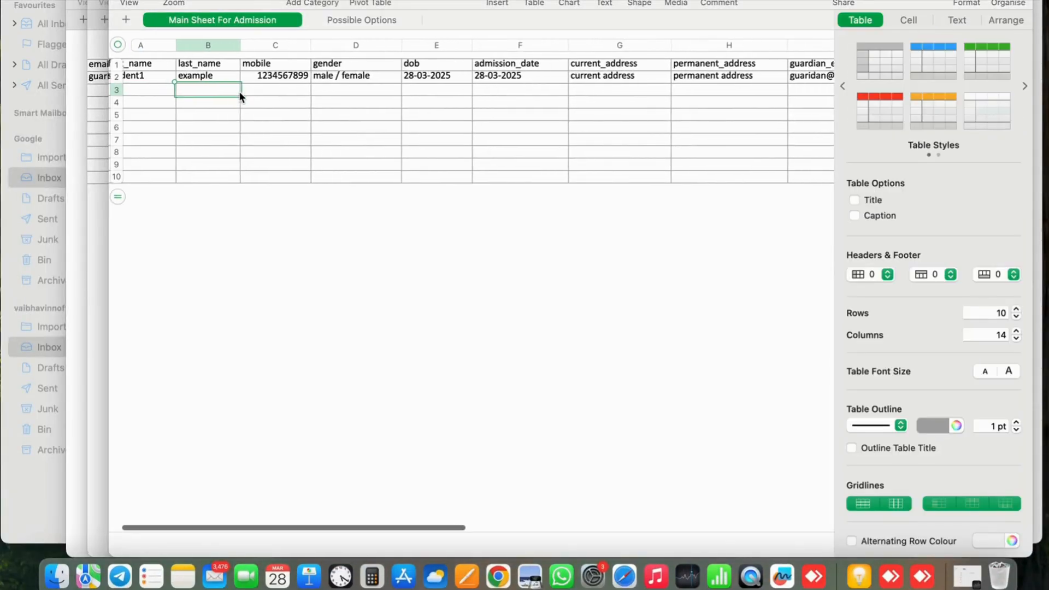
left_click(270, 93)
scroll(275, 92, "right", 7)
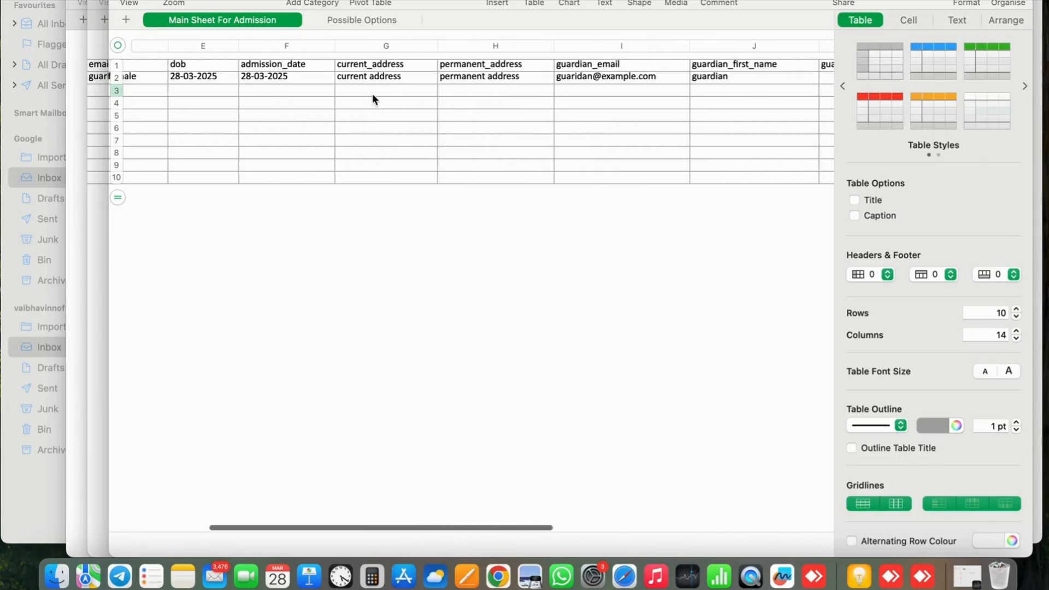
scroll(726, 136, "right", 3)
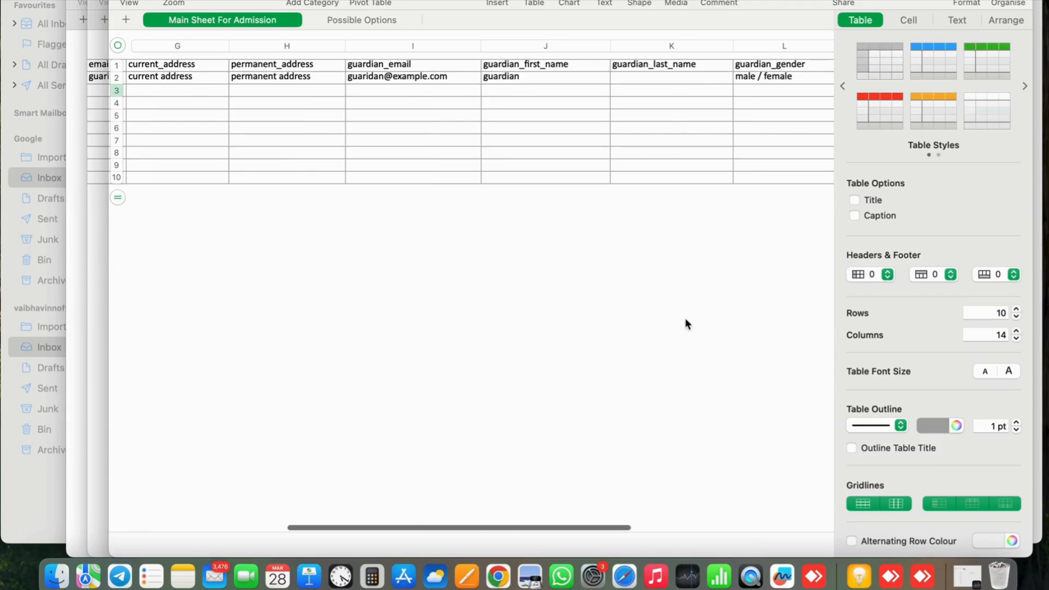
key("ctrl+Right")
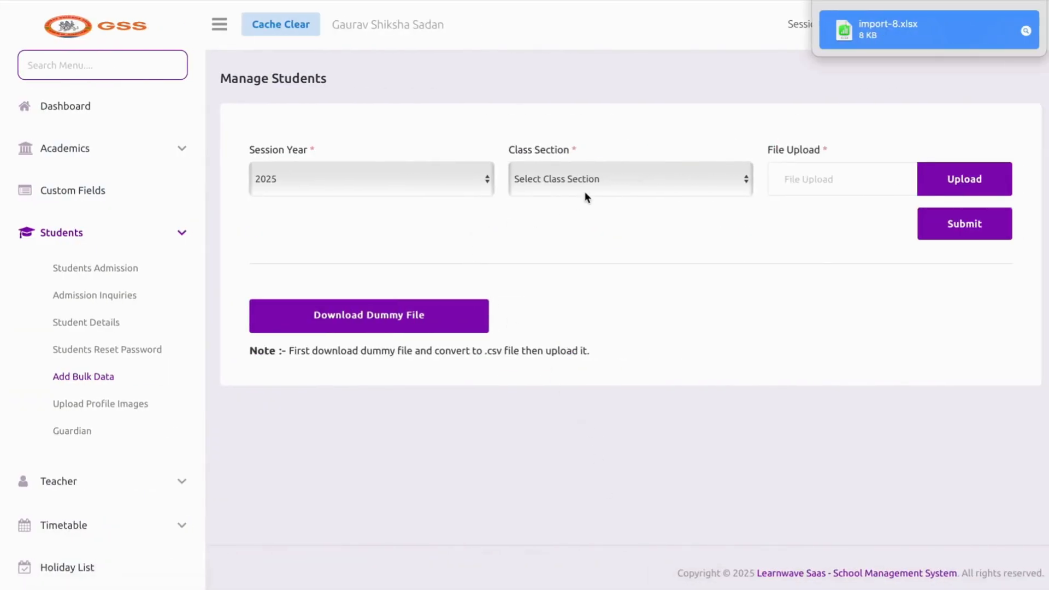
Pick UKG/KG2/PP2 A - Class as the upload's class section, then go to Upload Profile Images
left_click(584, 191)
left_click(584, 199)
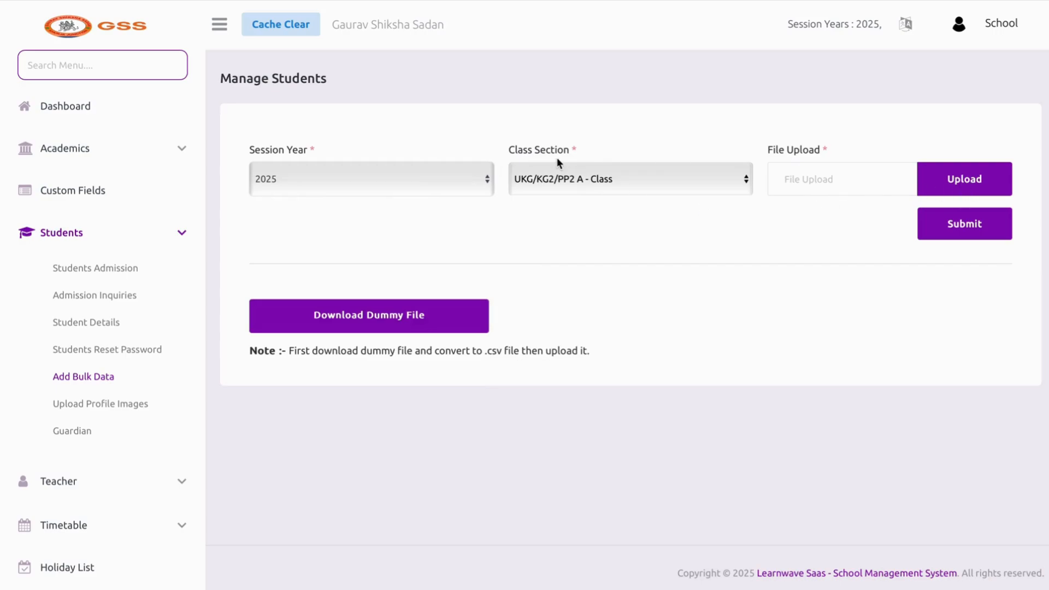
left_click(131, 410)
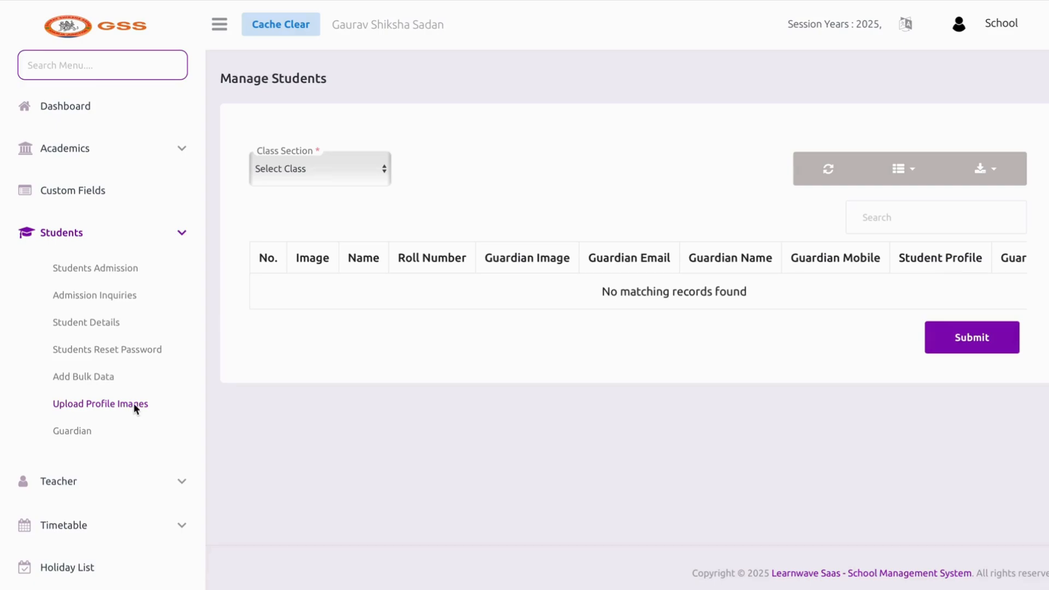
Load the I A - Class students and find the second student's row
left_click(288, 172)
left_click(278, 206)
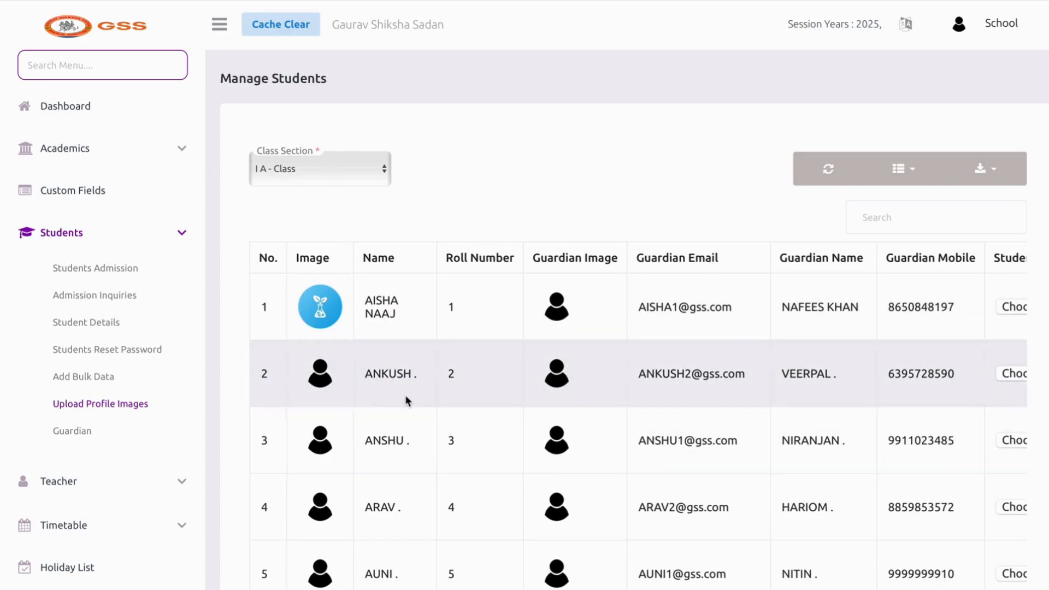
left_click_drag(365, 376, 417, 376)
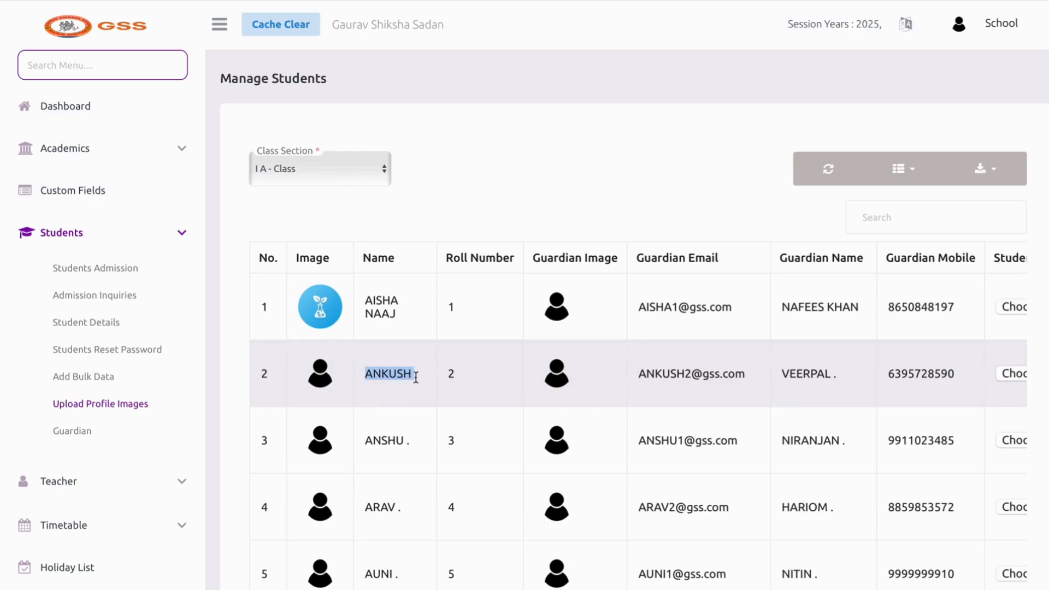
scroll(536, 403, "right", 8)
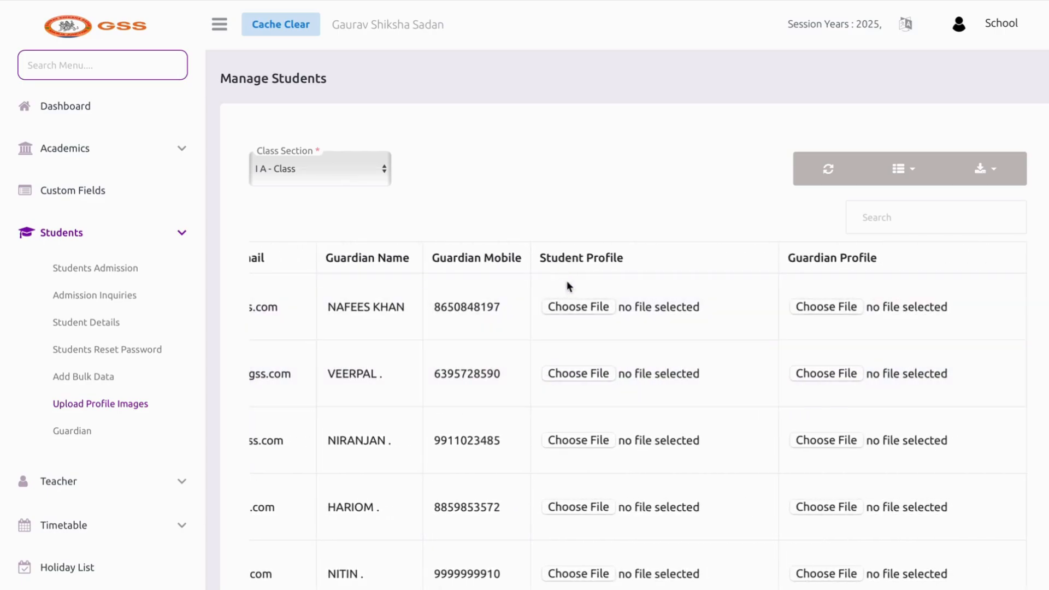
Upload a png as the second student's profile picture and submit
left_click(575, 376)
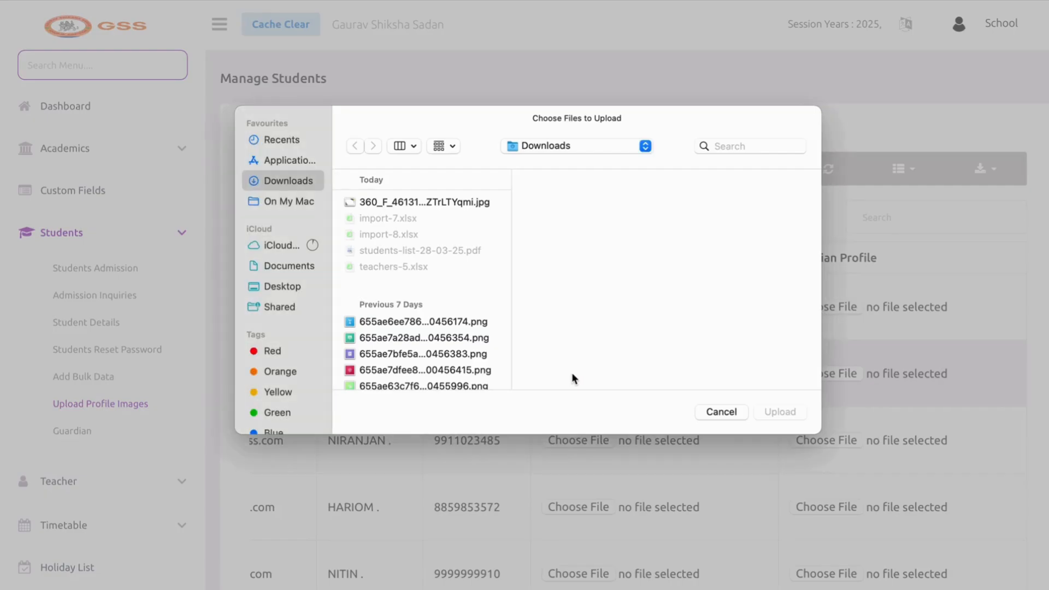
scroll(426, 306, "down", 2)
left_click(432, 322)
left_click(779, 411)
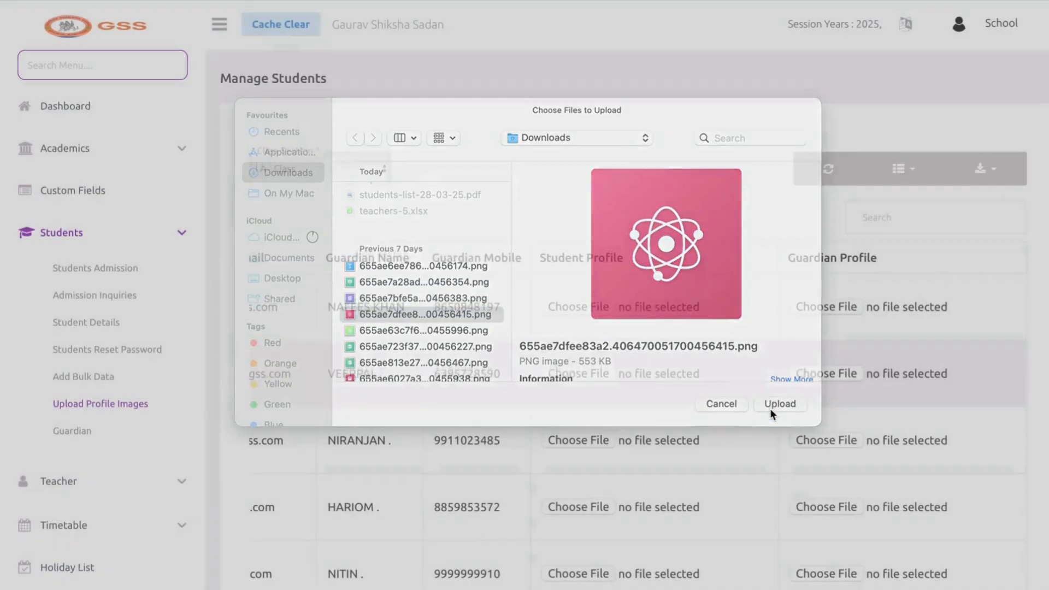
scroll(680, 424, "left", 8)
scroll(668, 415, "down", 20)
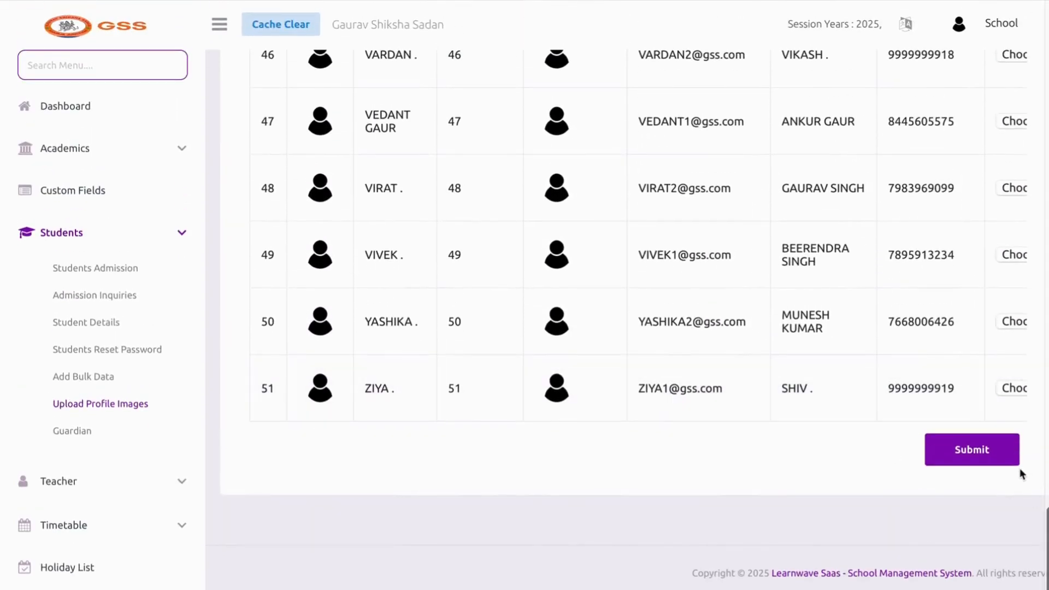
left_click(1008, 460)
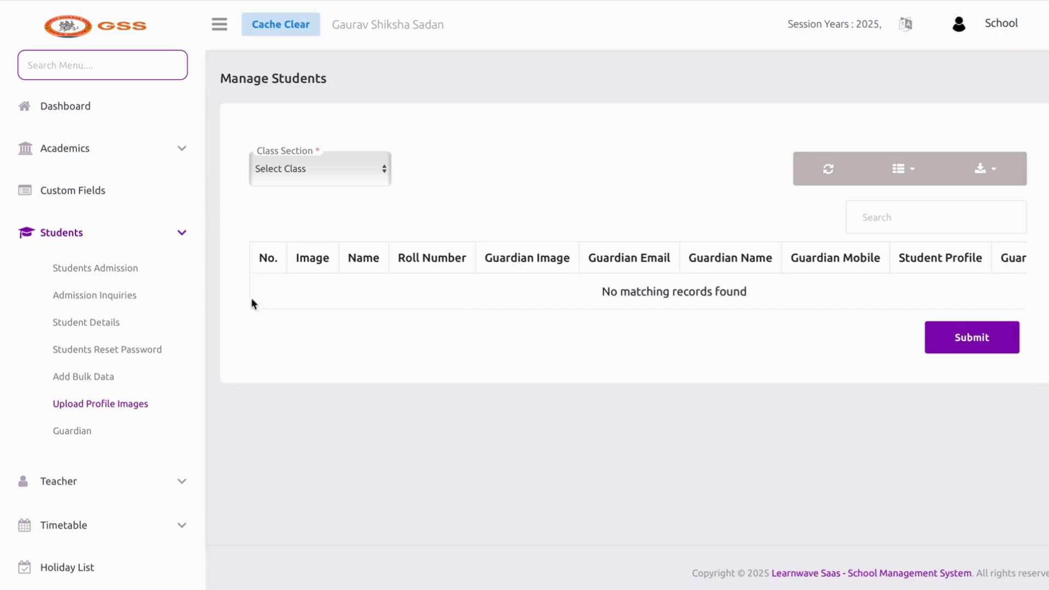
Reload class I A to verify the picture, then go to the guardian list
left_click(306, 175)
left_click(306, 206)
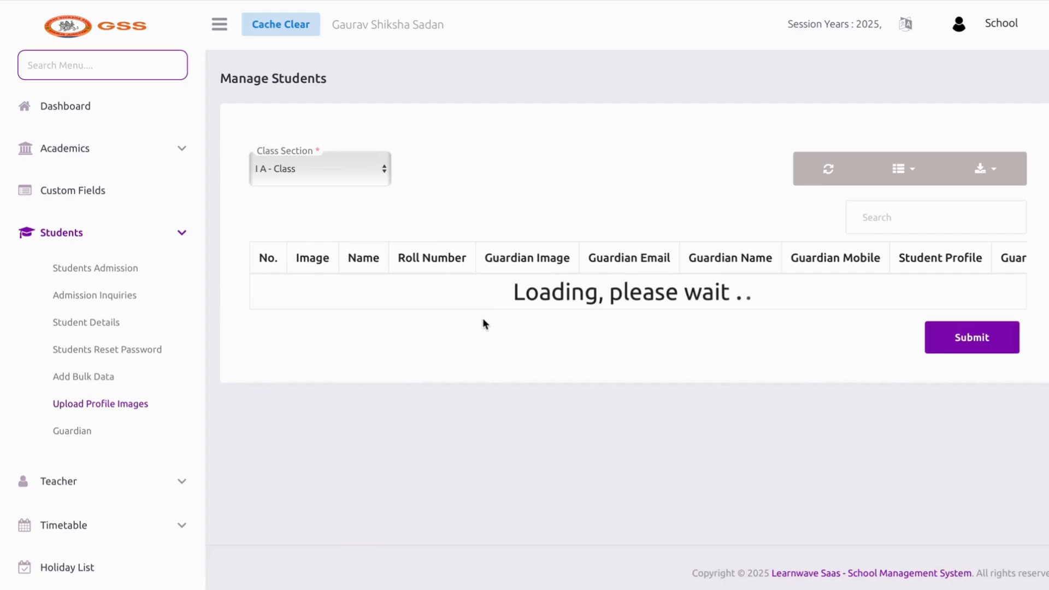
scroll(470, 327, "down", 2)
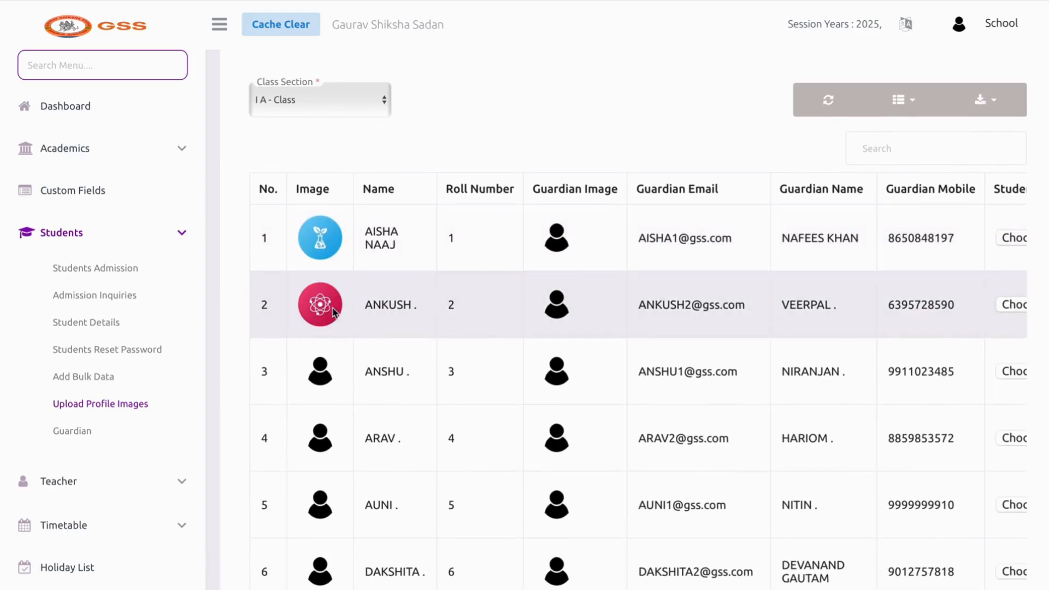
left_click(85, 429)
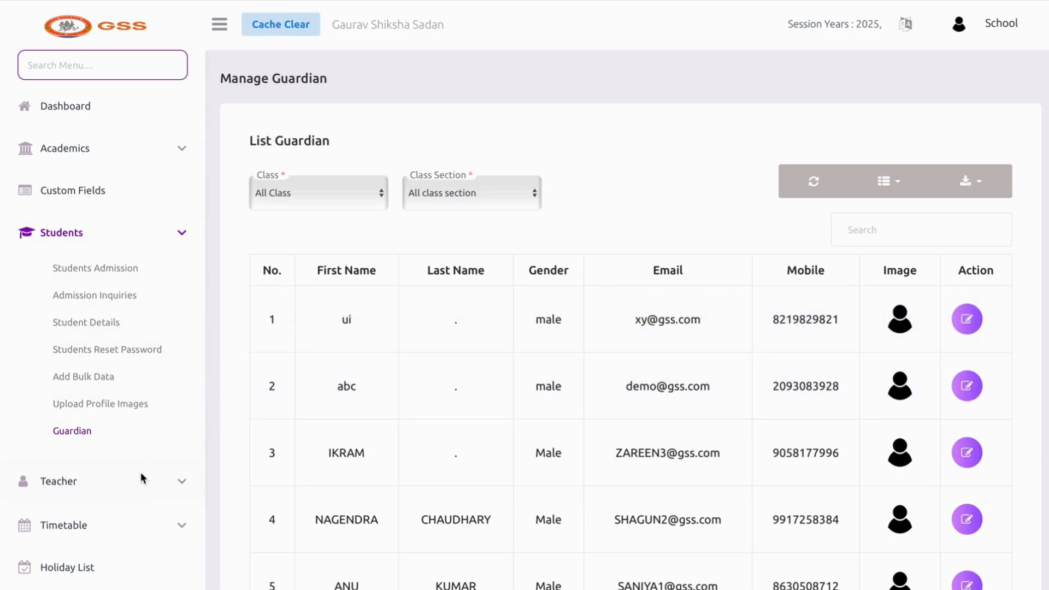
Go to Teacher > Manage Teacher and look over the new-teacher form
scroll(139, 475, "down", 1)
left_click(134, 435)
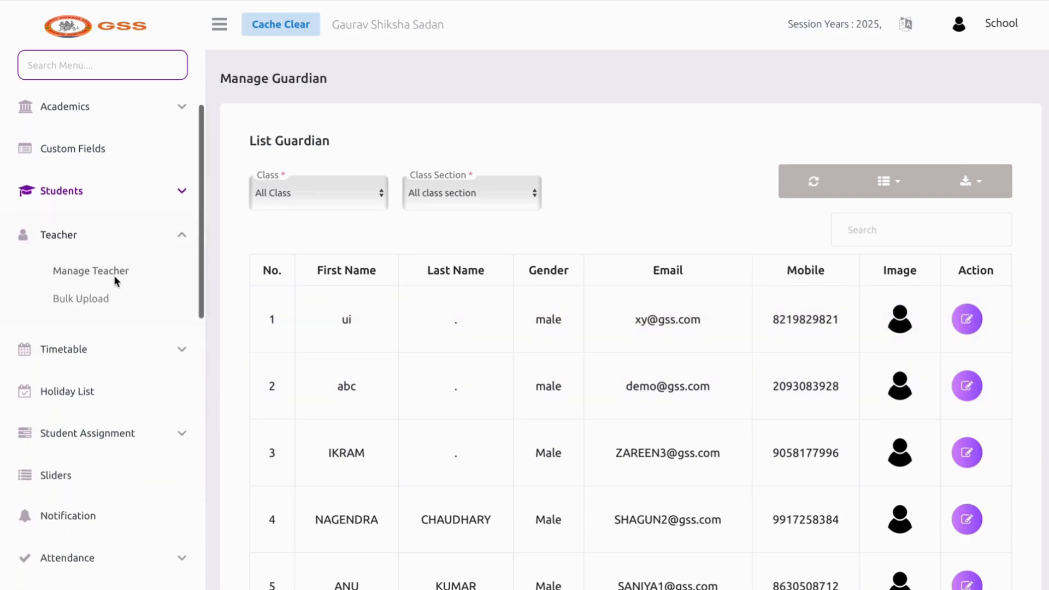
left_click(114, 276)
scroll(653, 302, "down", 10)
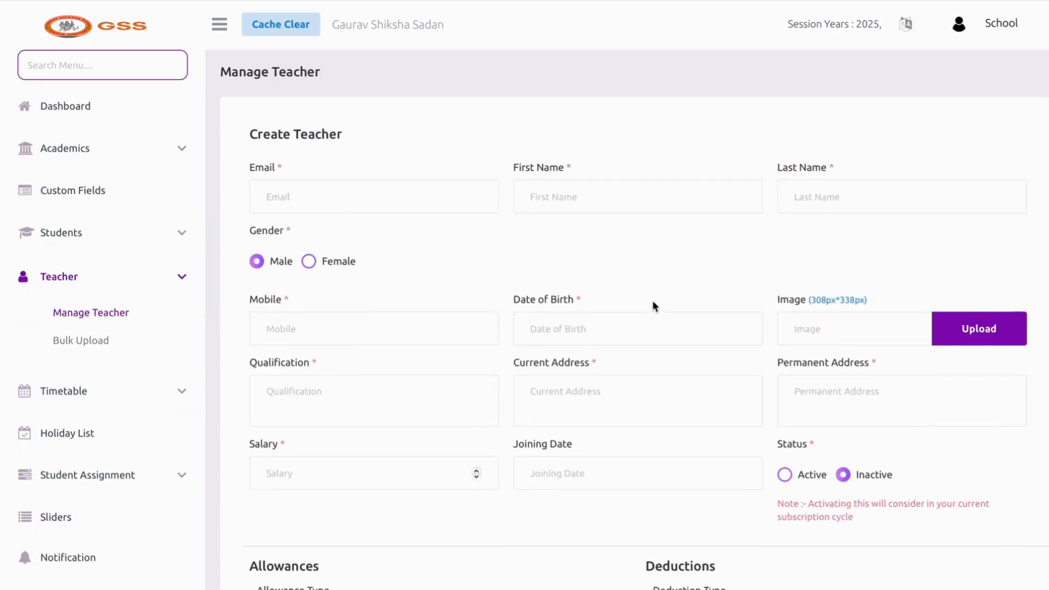
scroll(655, 298, "down", 3)
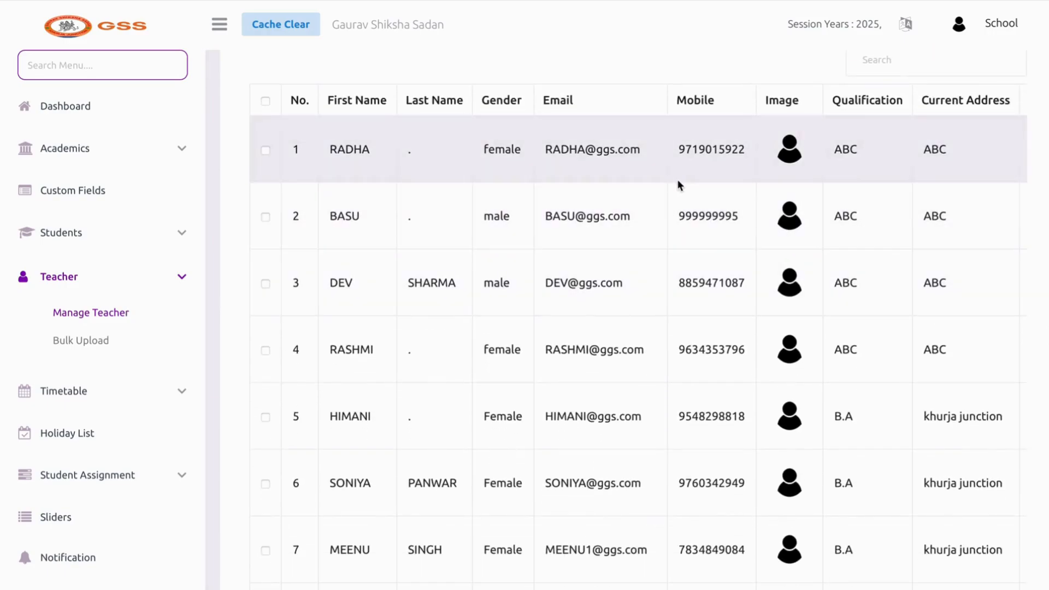
scroll(677, 180, "right", 3)
scroll(606, 225, "left", 3)
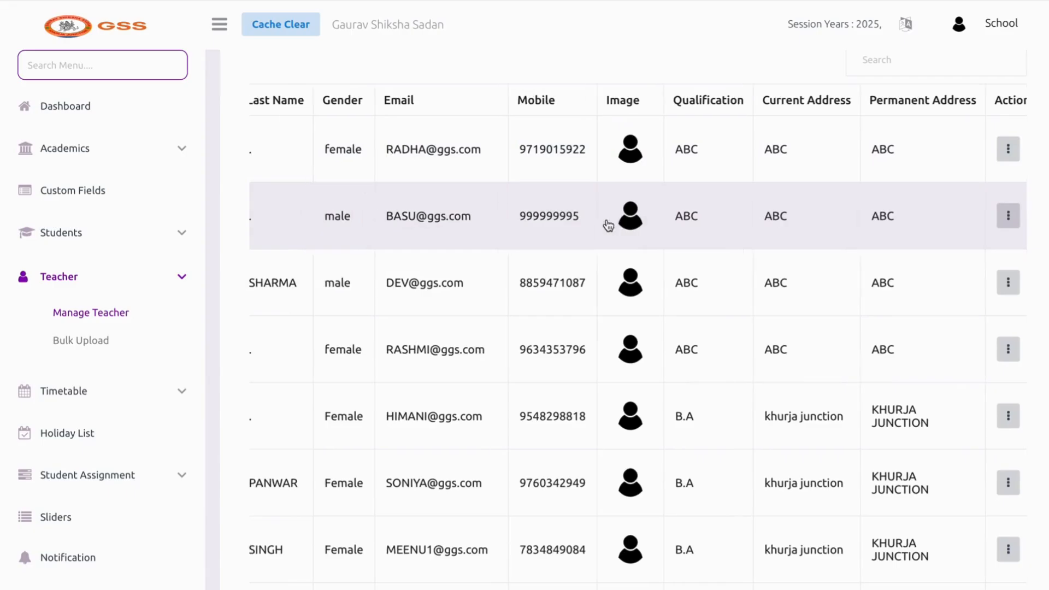
scroll(607, 224, "up", 8)
scroll(608, 223, "up", 3)
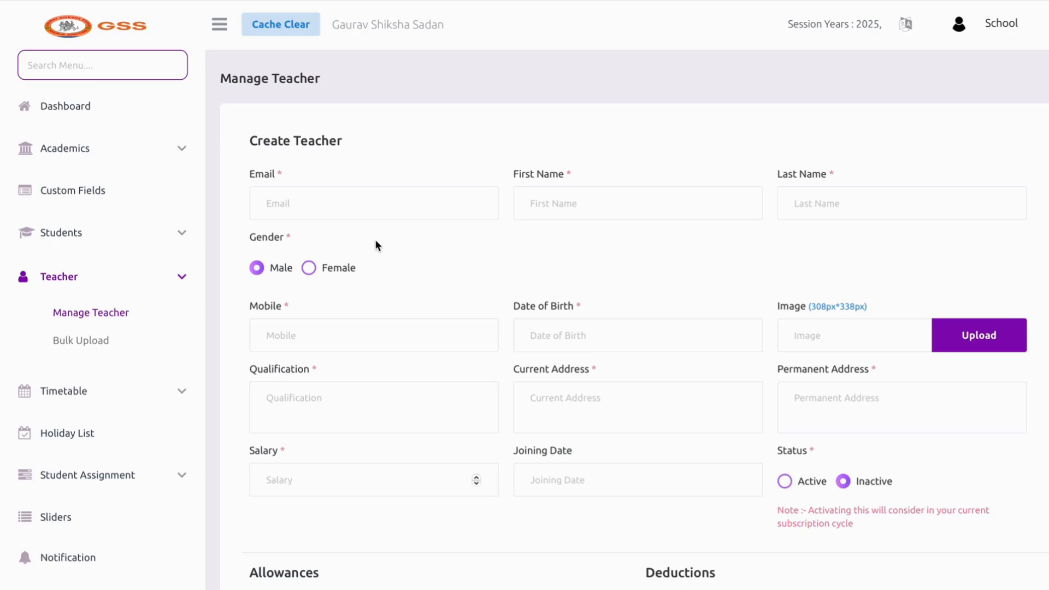
Enter the teacher's e-mail address, first name and mobile number
left_click(346, 206)
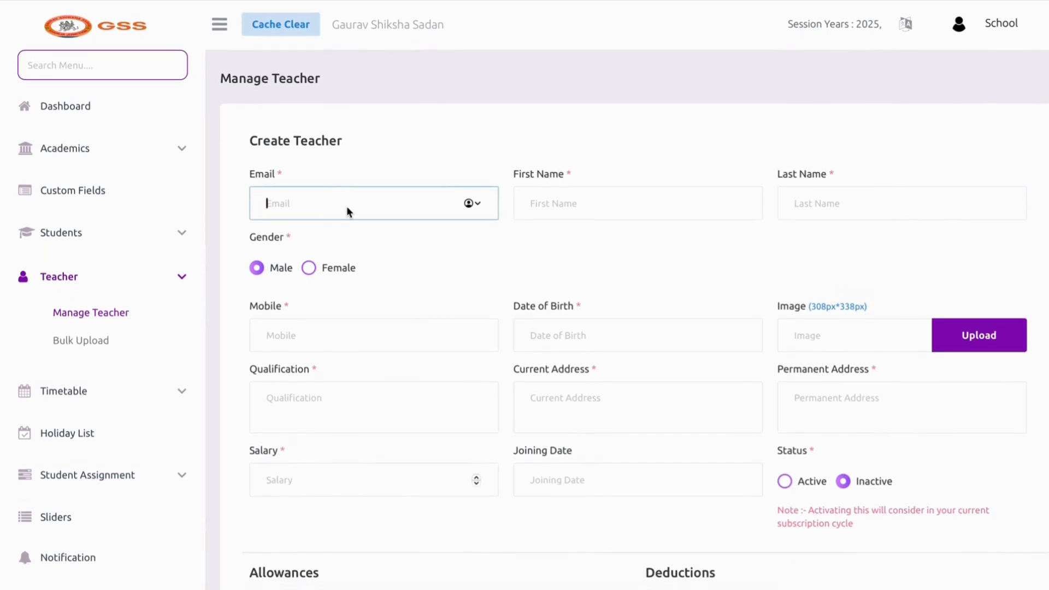
left_click(546, 203)
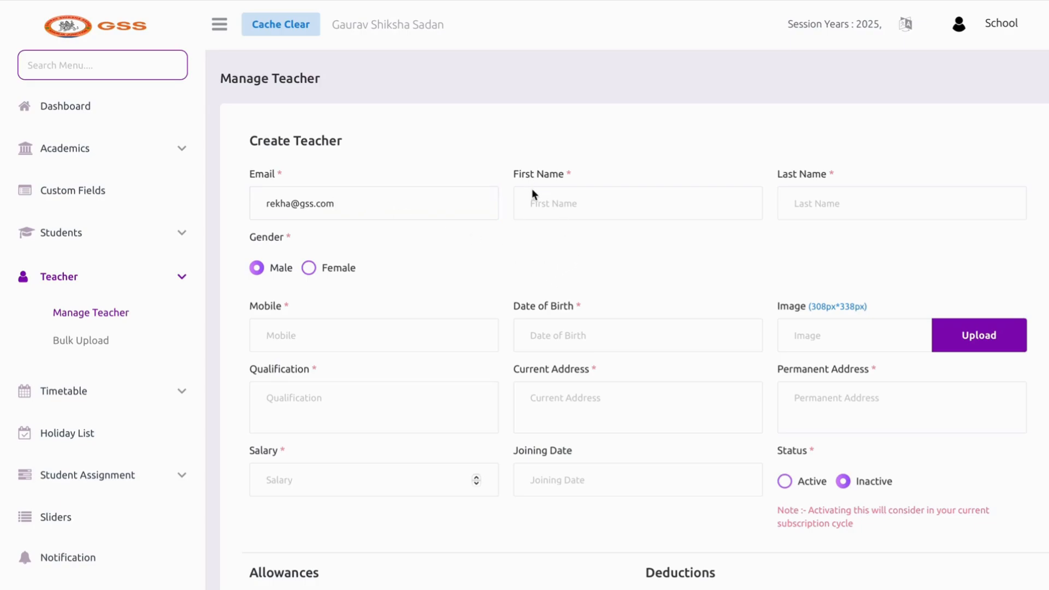
type("rekha")
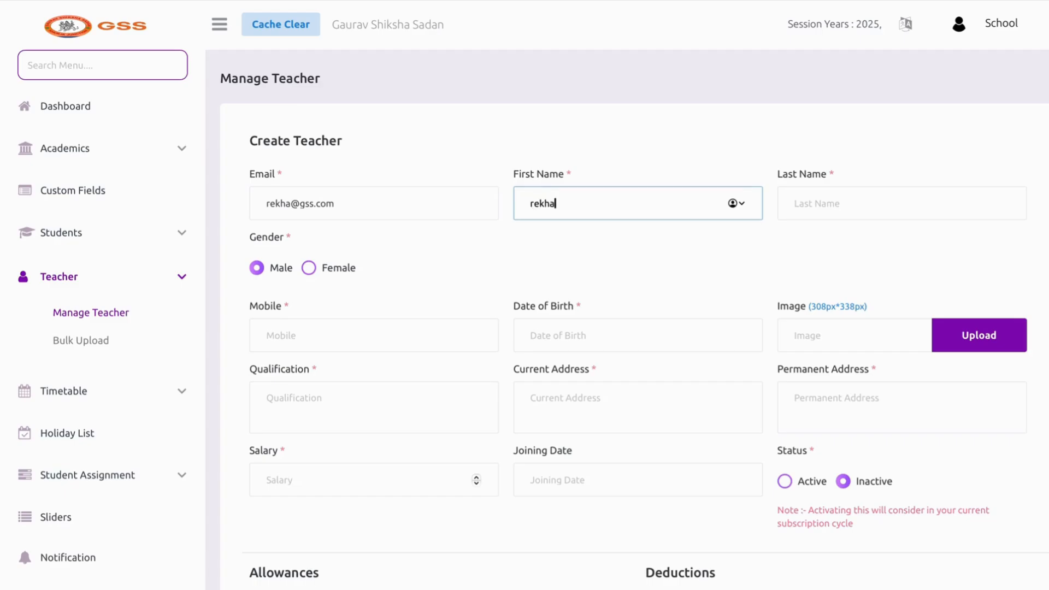
left_click(872, 223)
left_click(869, 219)
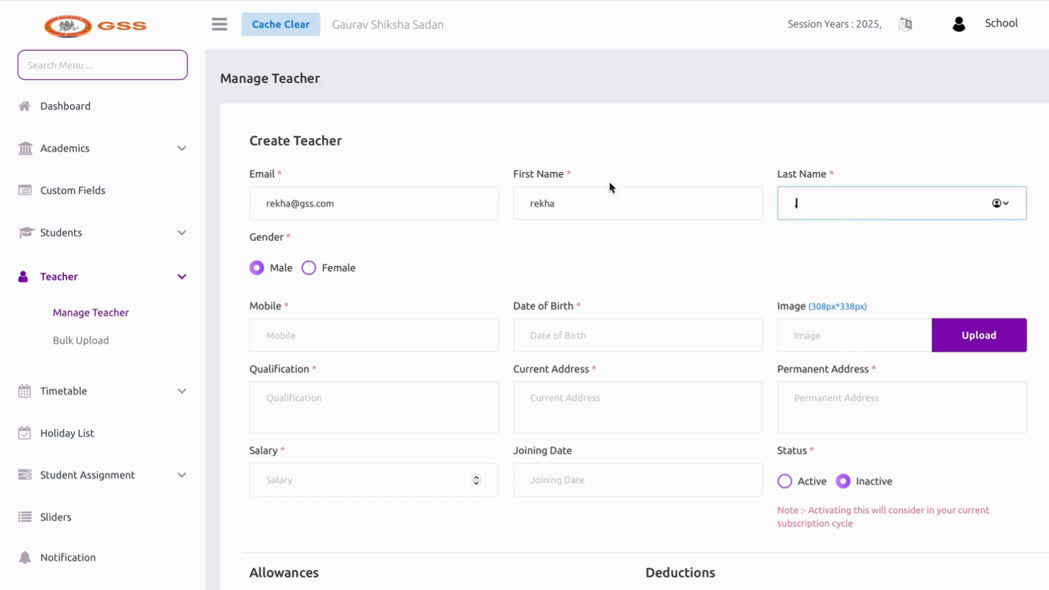
scroll(419, 246, "down", 4)
left_click(366, 154)
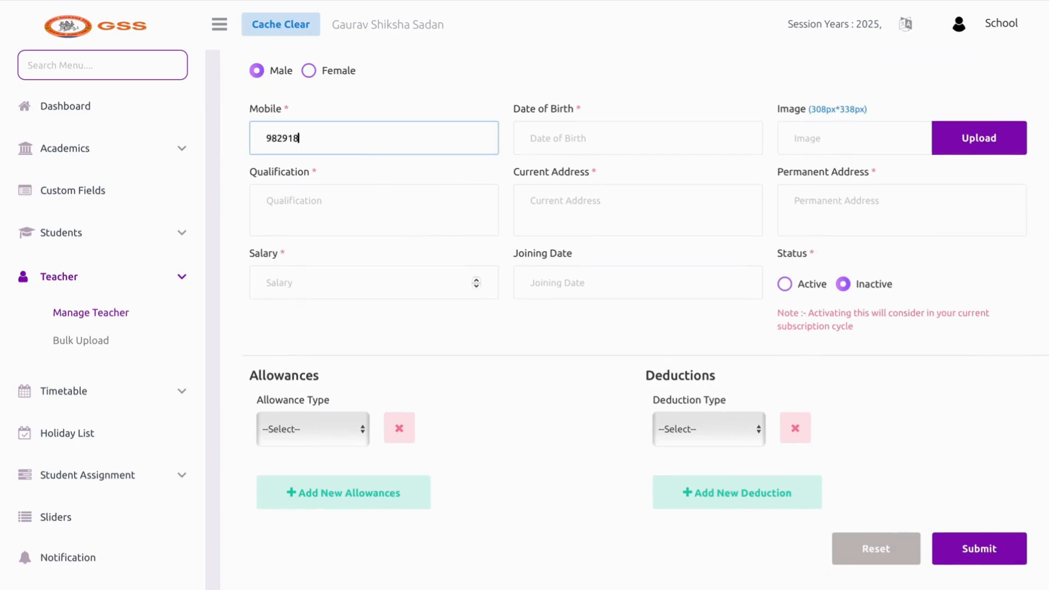
Set the teacher's date of birth to 4 February 2020
left_click(552, 135)
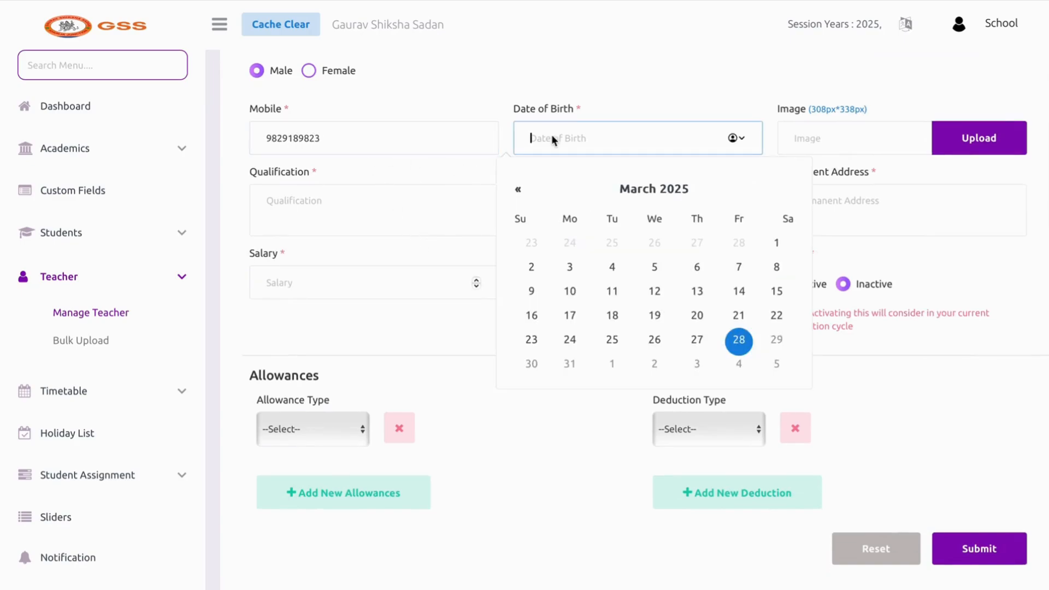
left_click(671, 187)
left_click(655, 179)
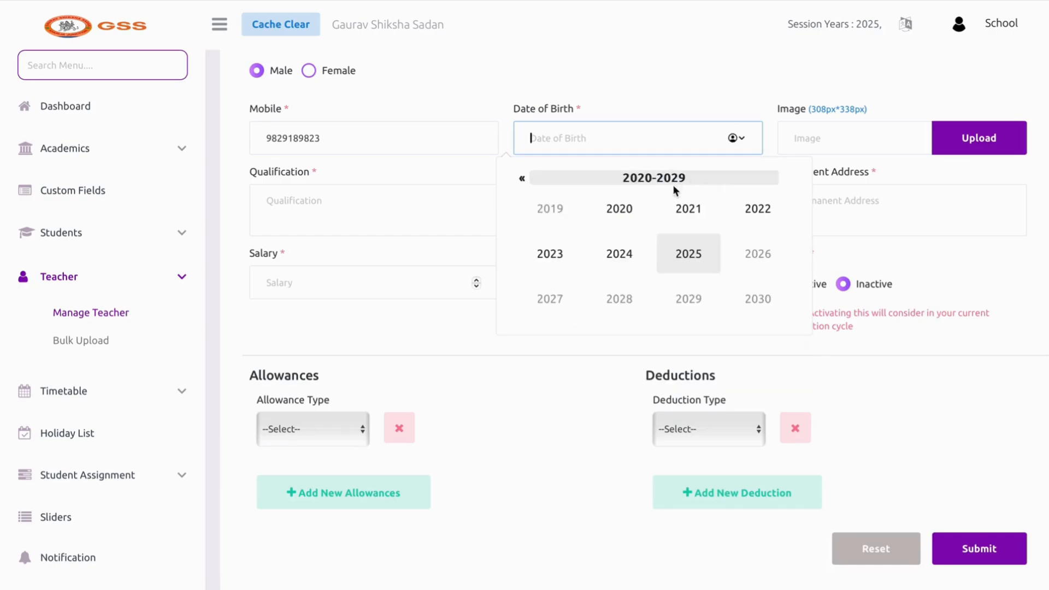
left_click(619, 208)
left_click(619, 208)
left_click(612, 266)
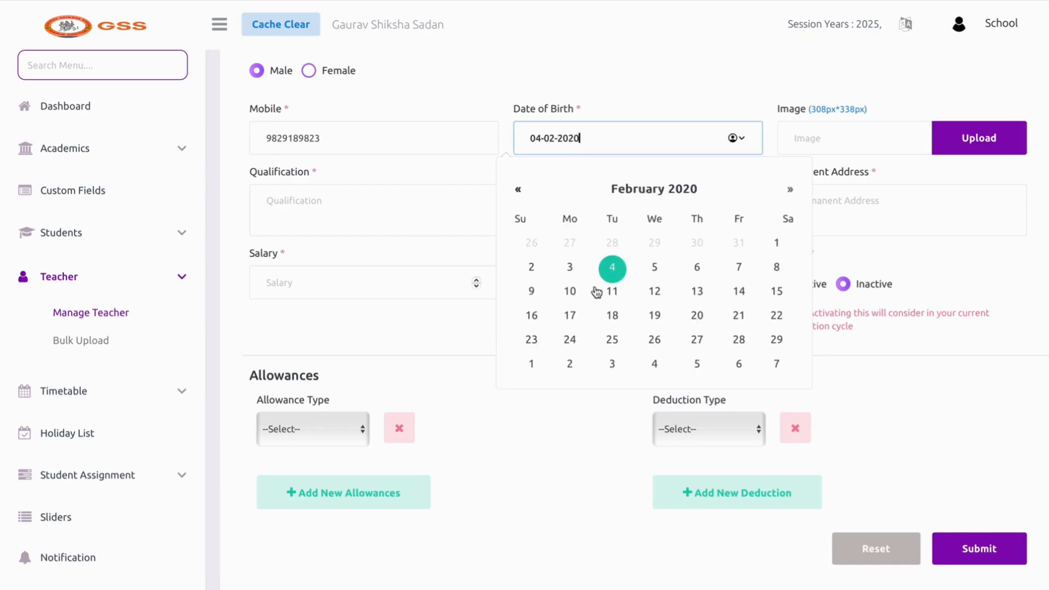
Enter qualification btech and fill in the current and permanent addresses
left_click(479, 197)
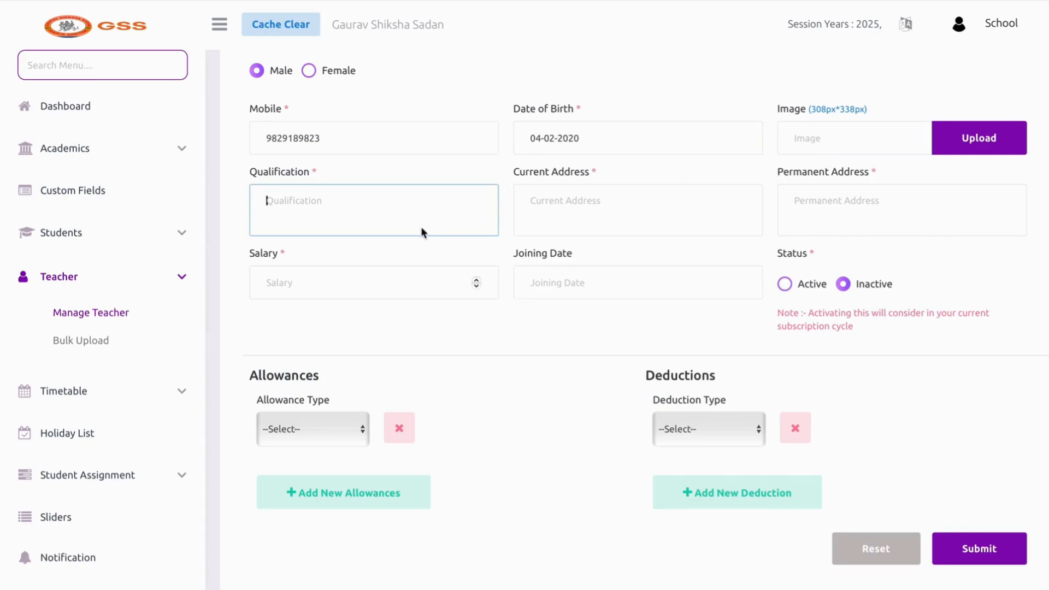
type("njx")
left_click(562, 201)
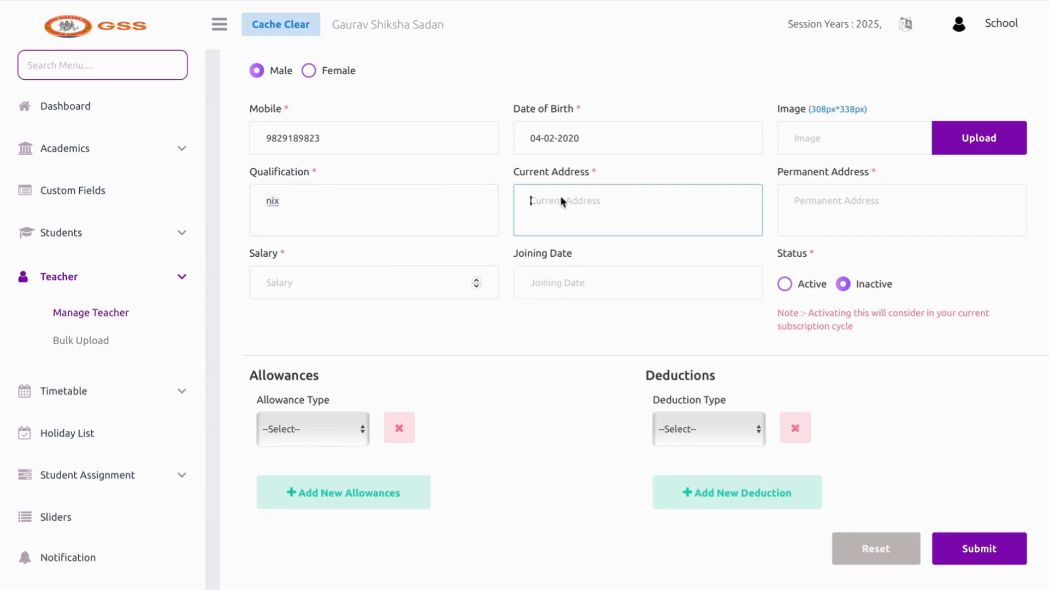
type("xks")
left_click(451, 178)
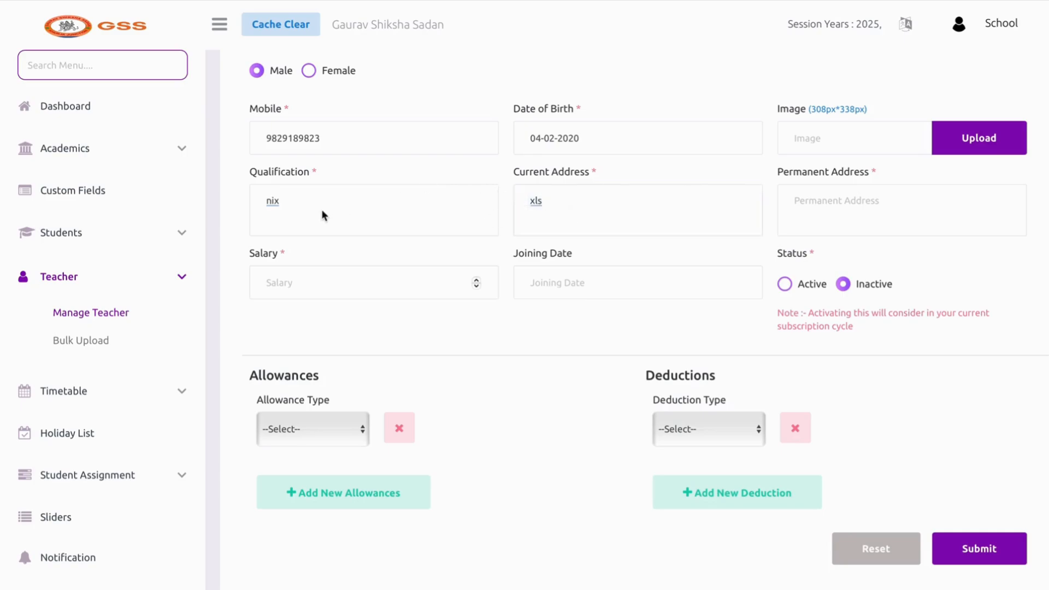
double_click(323, 215)
type("btech")
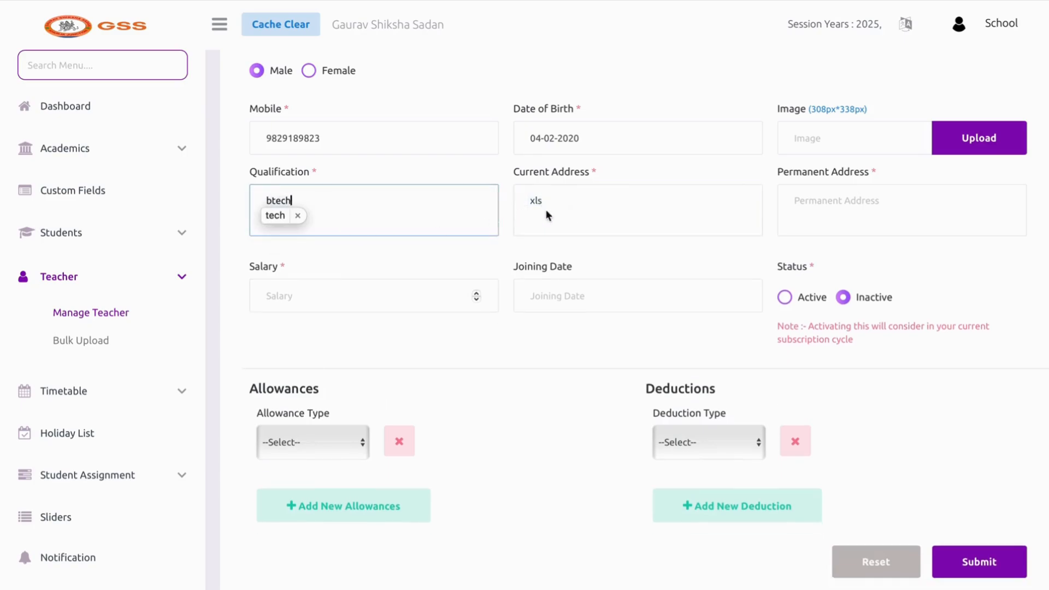
left_click(536, 201)
left_click(853, 211)
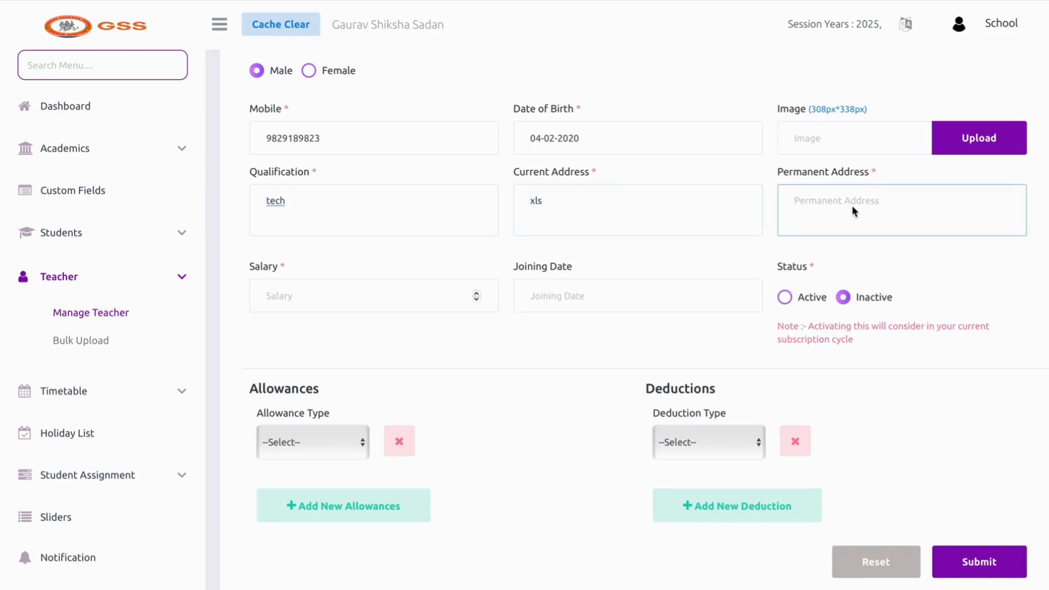
type("vytah")
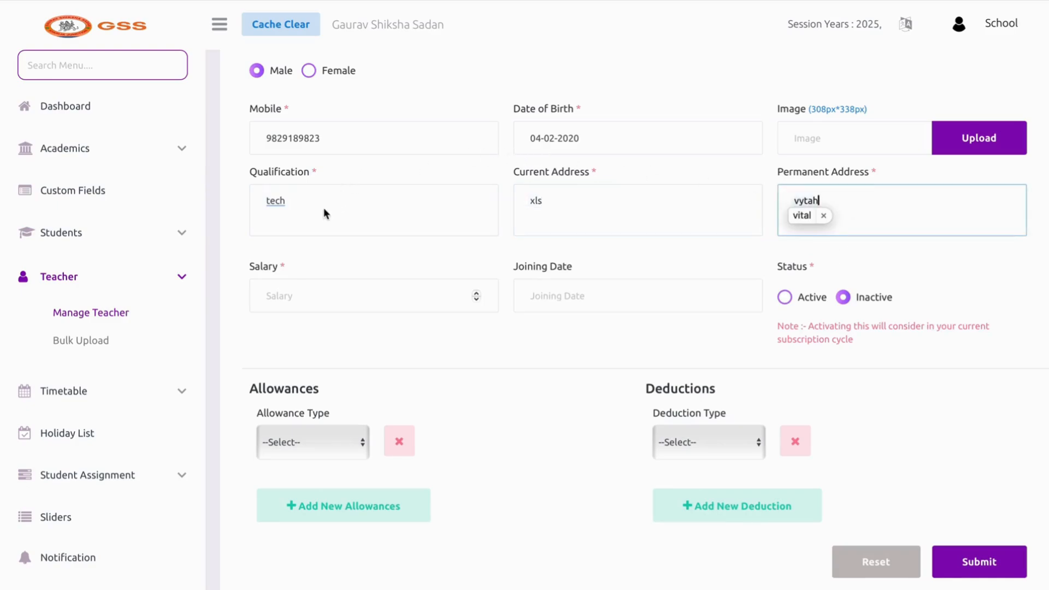
Correct qualification to b.tech, set salary 10000 and joining date 28-03-2025
left_click(264, 201)
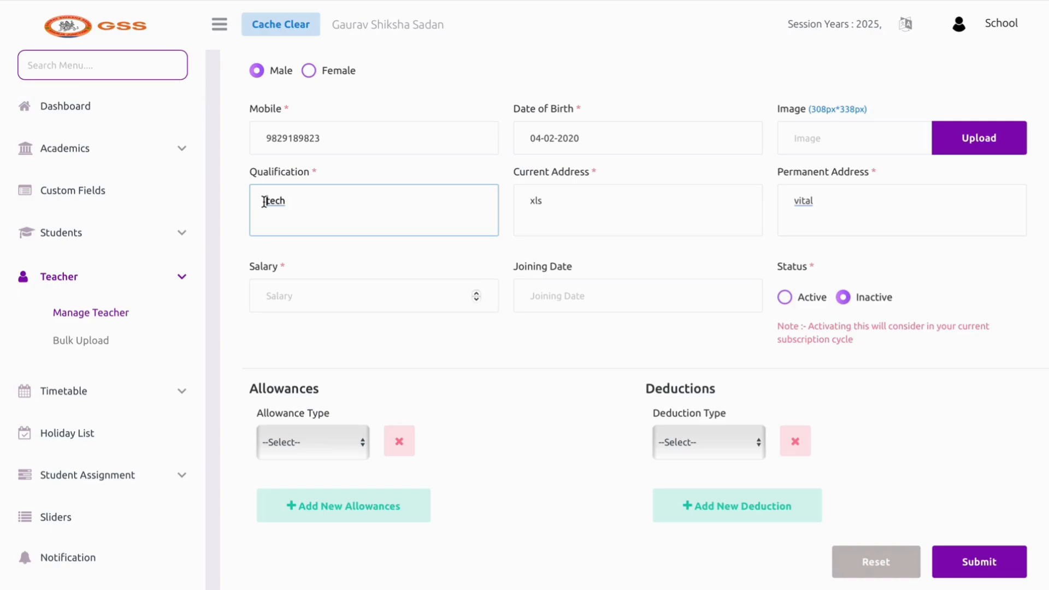
type("b.")
left_click(303, 292)
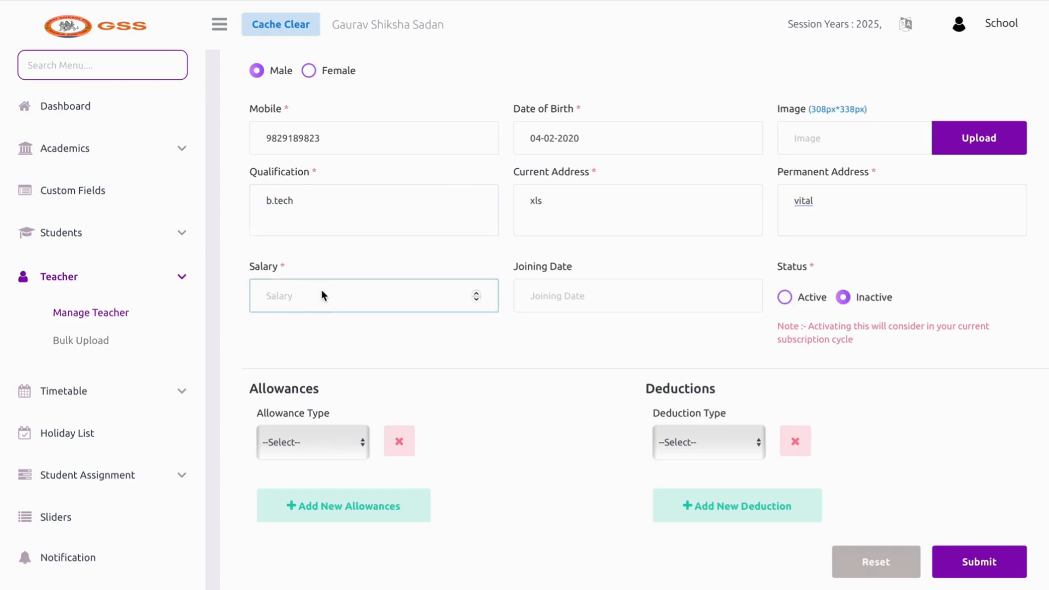
type("10000")
left_click(628, 290)
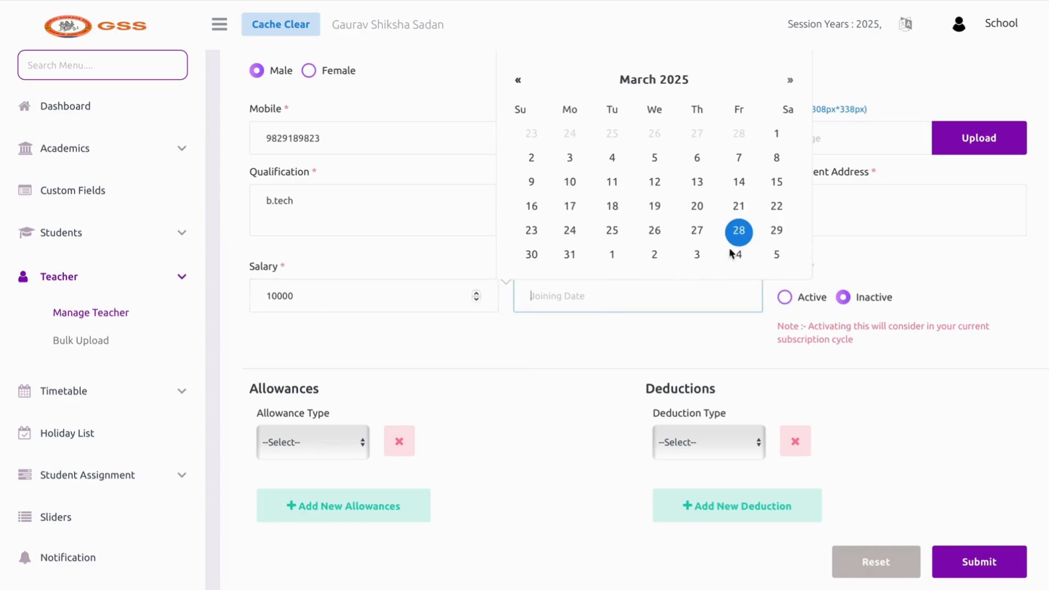
left_click(743, 240)
Mark the teacher Active and submit the new teacher record
left_click(786, 300)
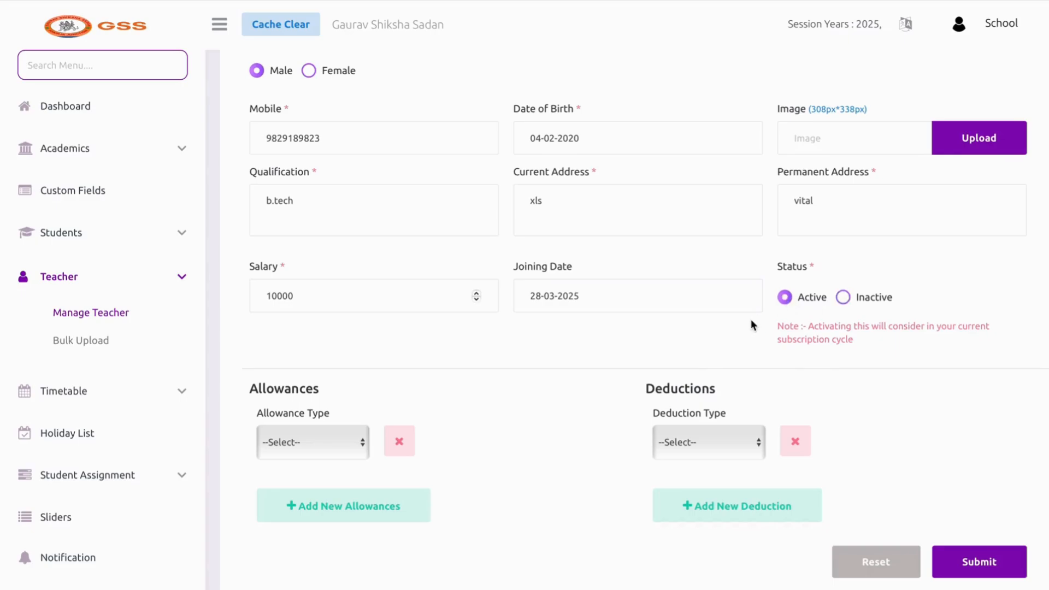
scroll(754, 326, "down", 2)
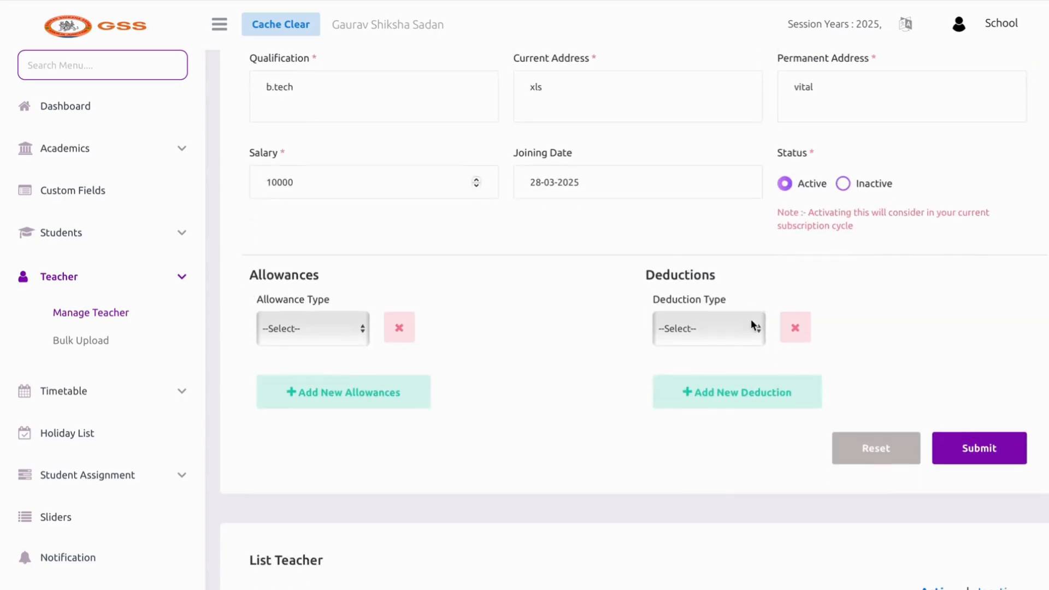
left_click(316, 344)
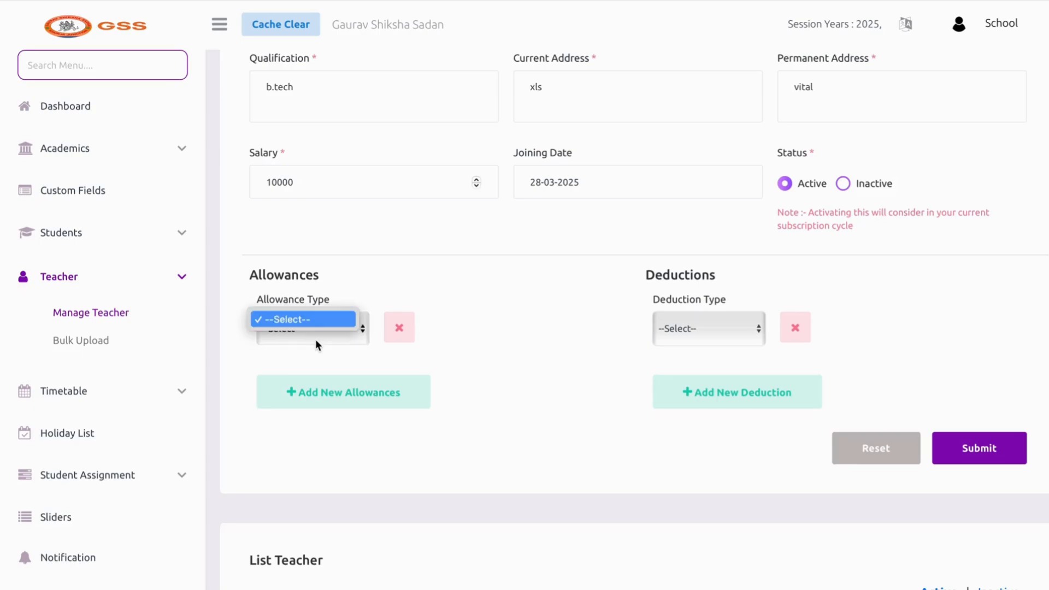
left_click(687, 337)
left_click(973, 462)
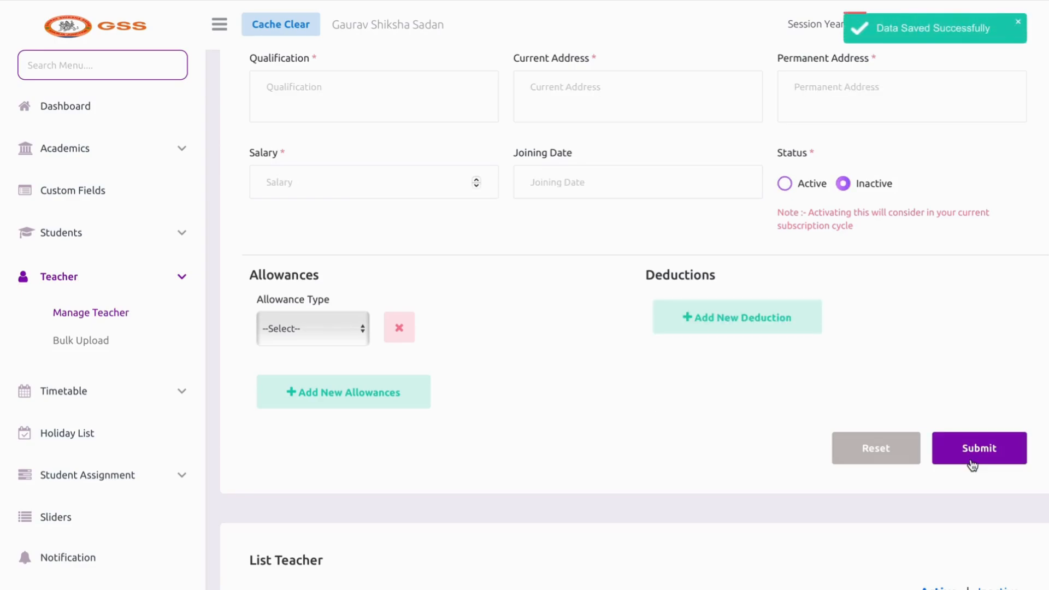
Edit the row 1 teacher, switch Gender from Male to Female, and submit
scroll(972, 464, "down", 7)
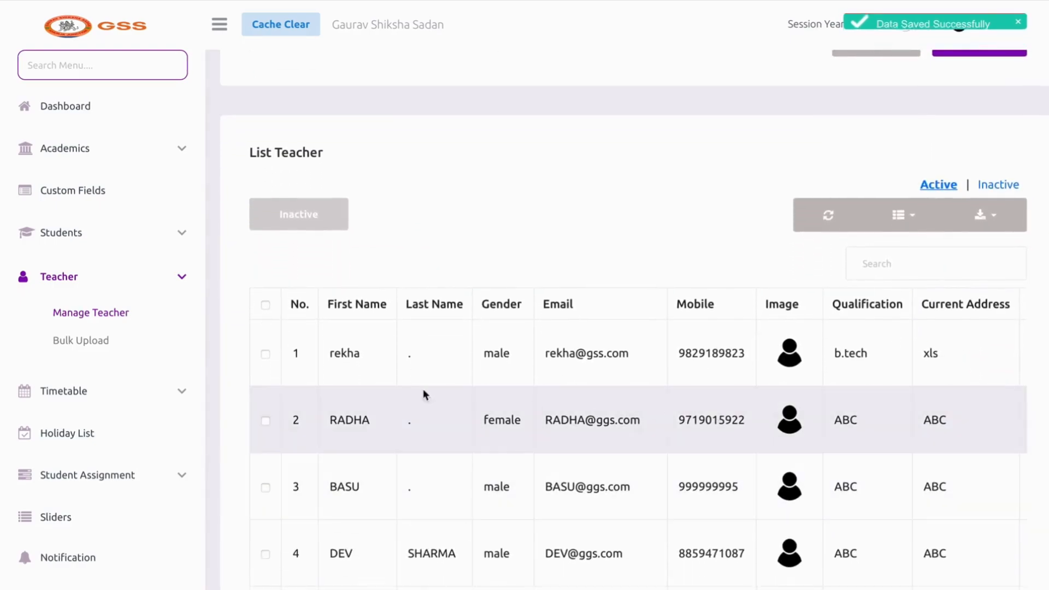
left_click(363, 358)
scroll(616, 355, "right", 3)
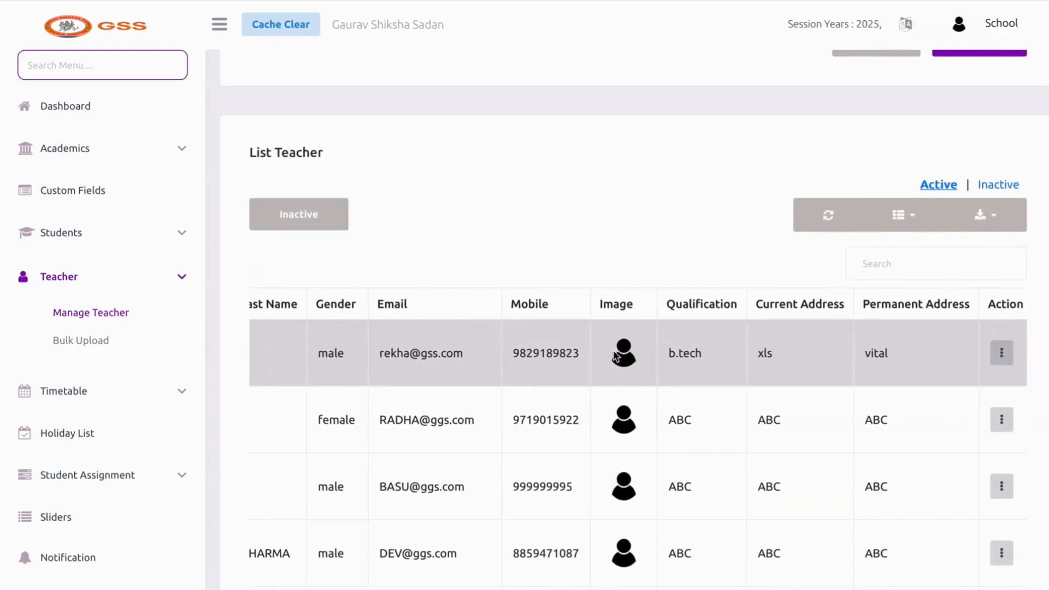
left_click(995, 354)
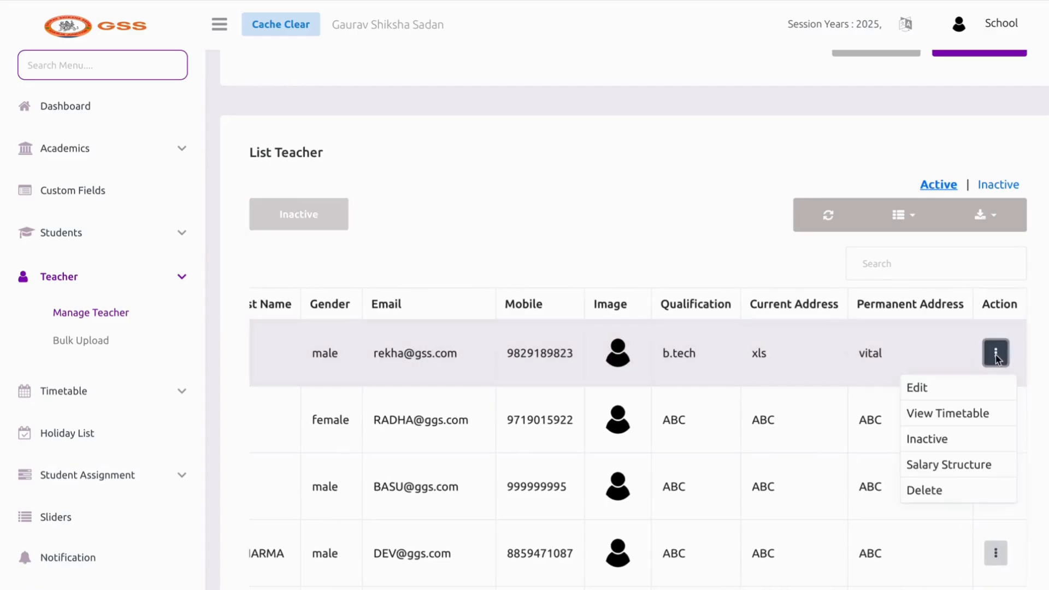
left_click(977, 391)
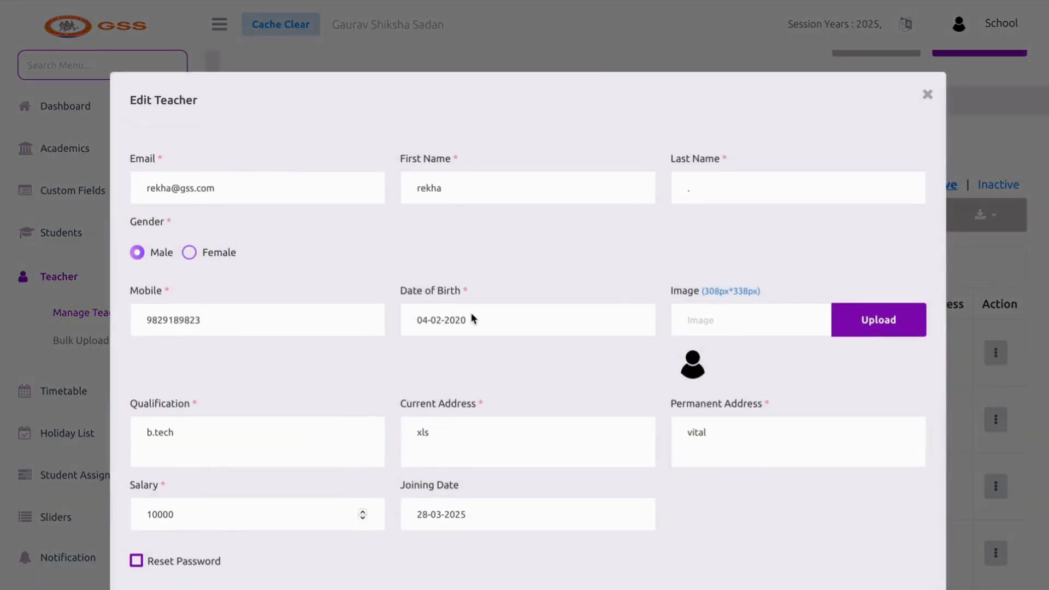
scroll(554, 356, "down", 1)
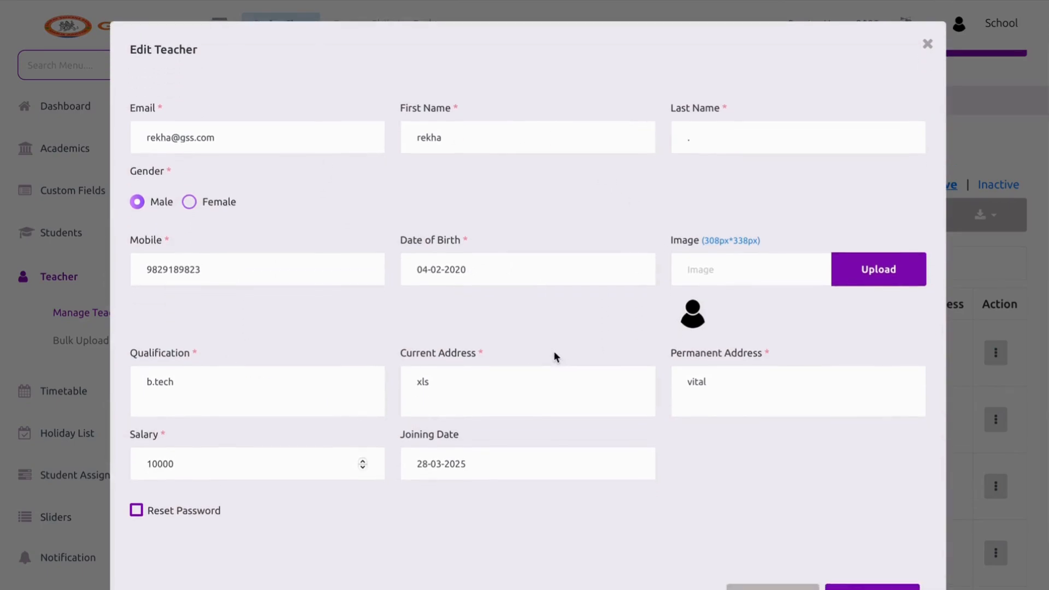
left_click(189, 201)
scroll(803, 434, "down", 1)
left_click(875, 549)
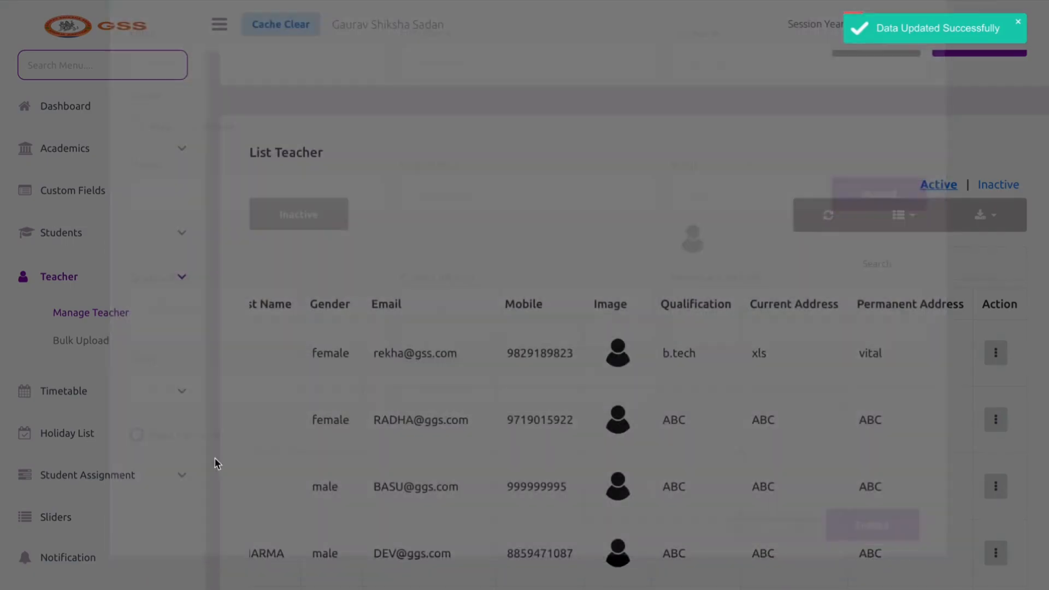
scroll(642, 428, "down", 1)
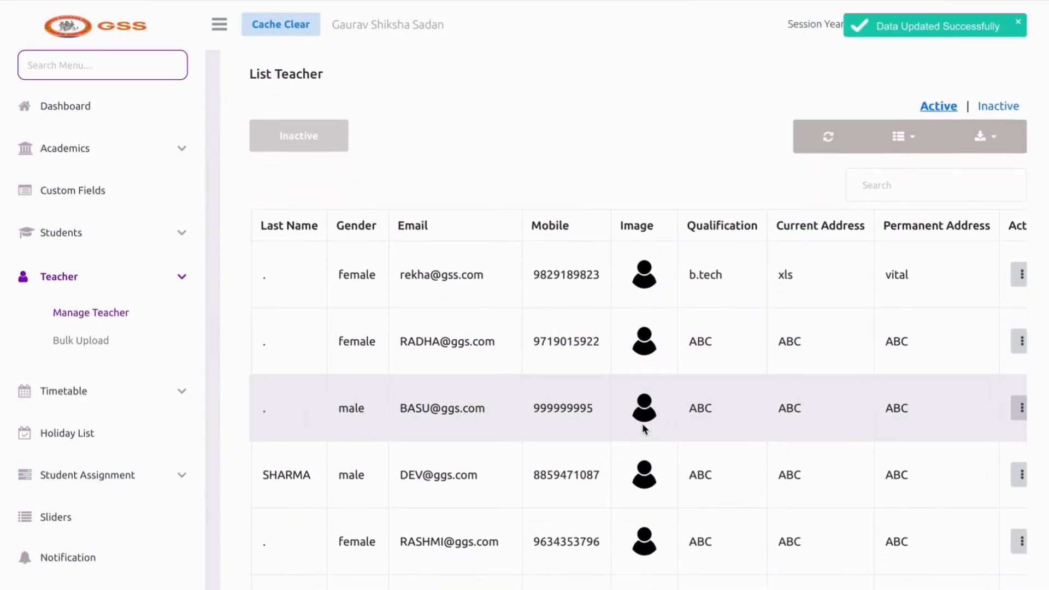
left_click(1017, 349)
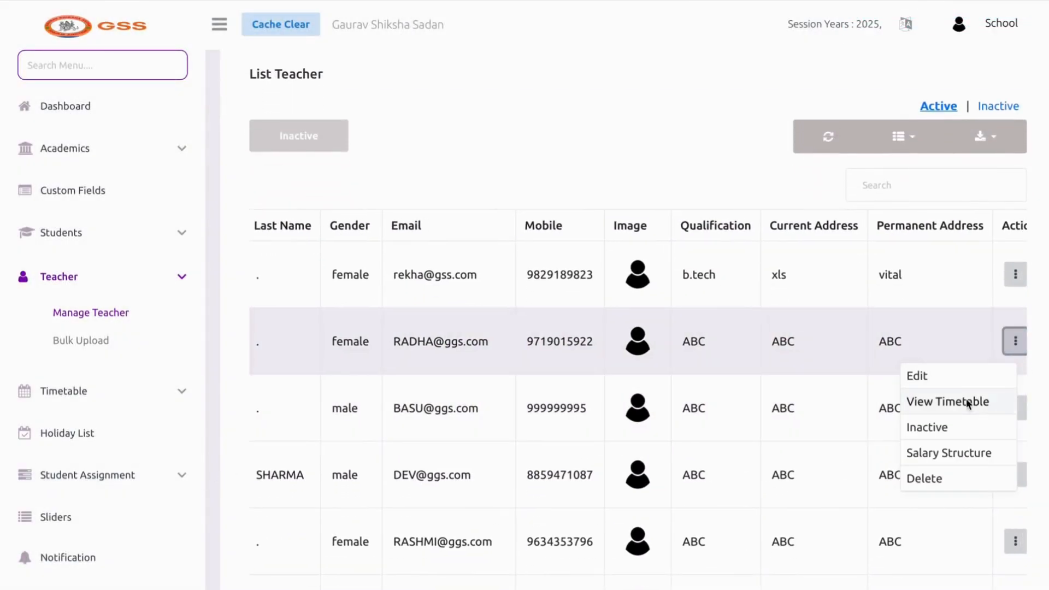
View the teacher's salary structure (basic and net 10000), then return to Manage Teacher
left_click(926, 461)
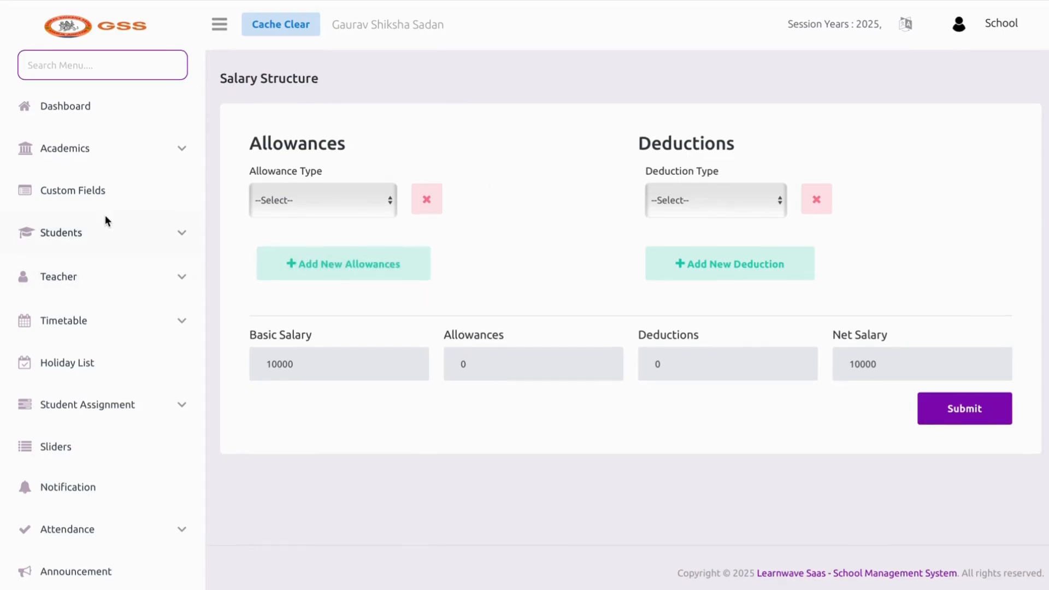
left_click(103, 323)
left_click(99, 279)
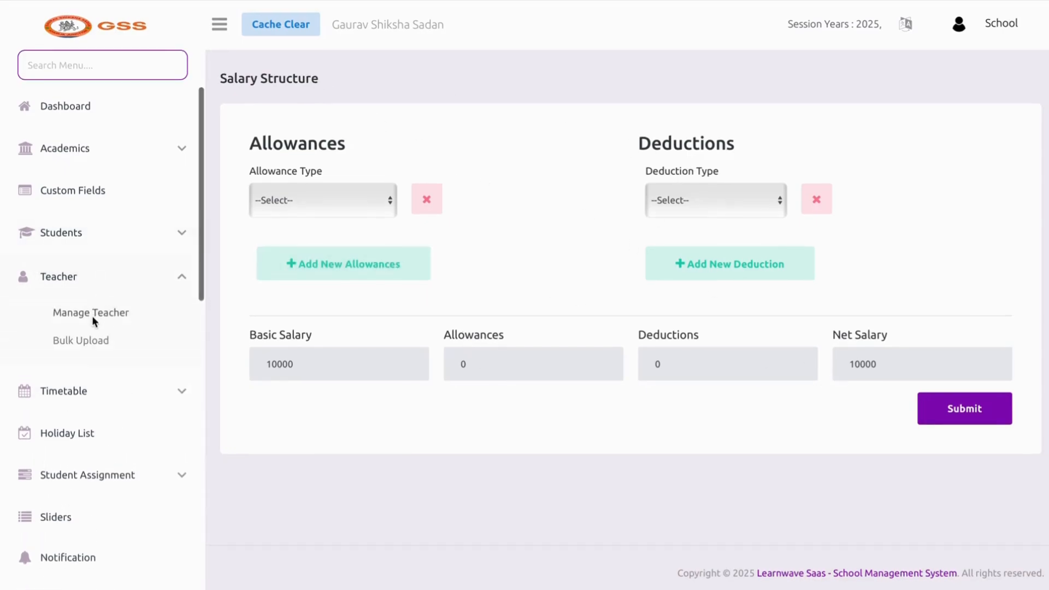
left_click(90, 314)
Highlight the first listed teacher's e-mail address and mobile number
scroll(746, 426, "down", 10)
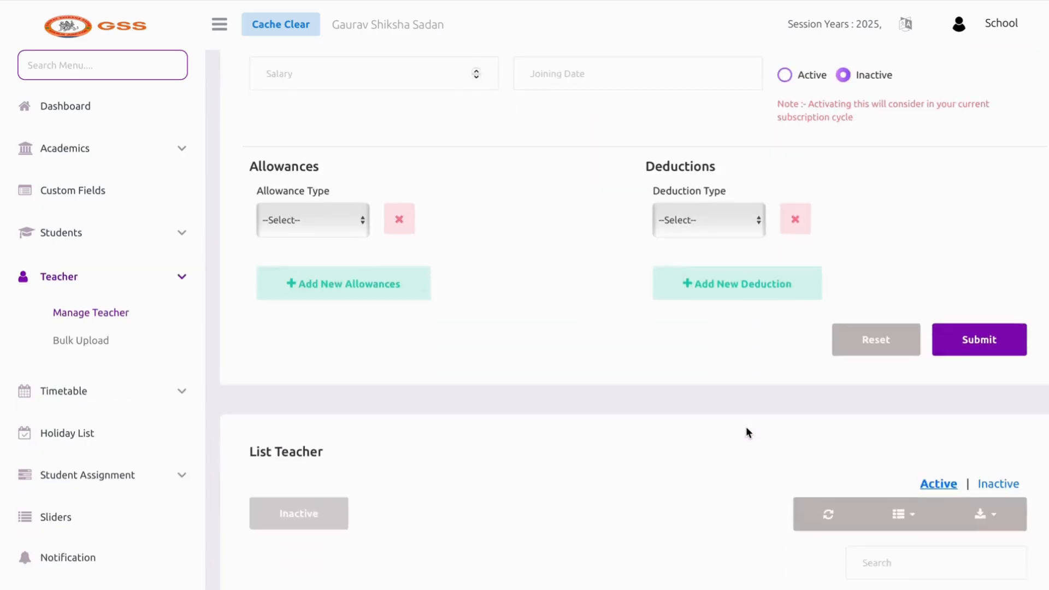
scroll(732, 423, "down", 2)
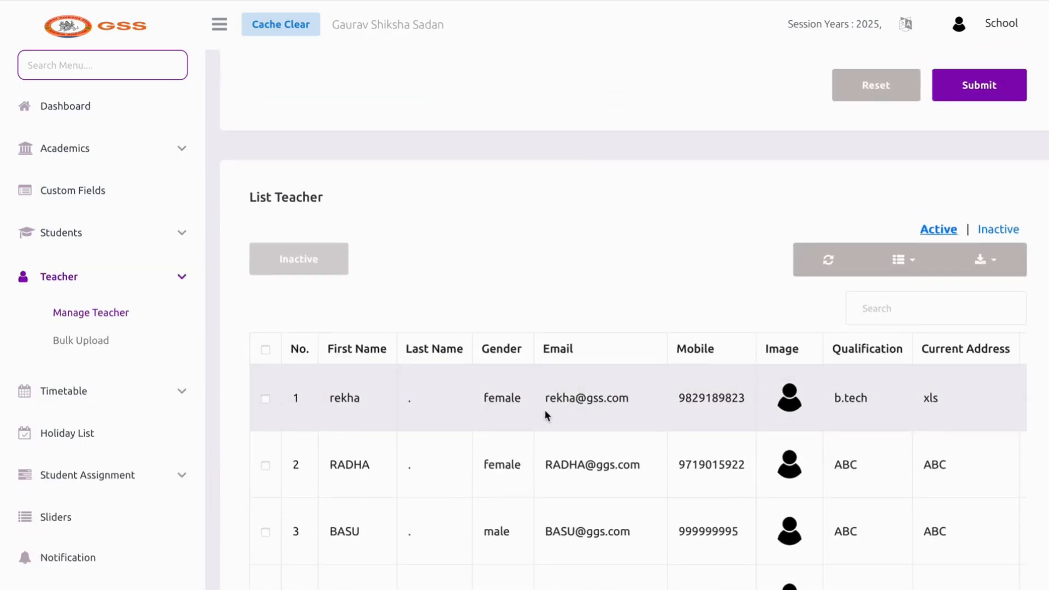
left_click_drag(540, 399, 630, 417)
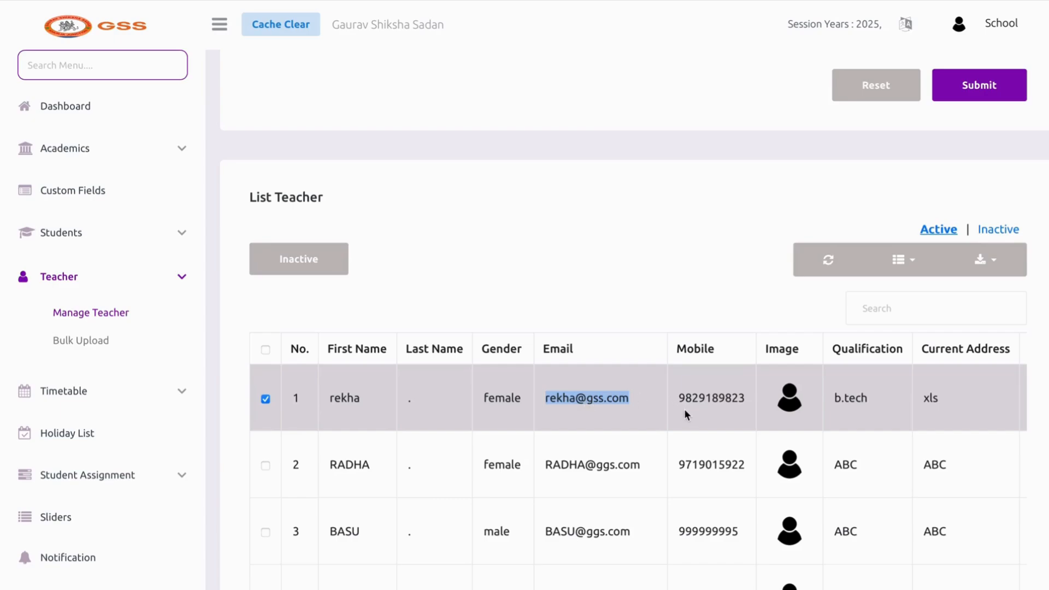
left_click_drag(685, 410, 746, 404)
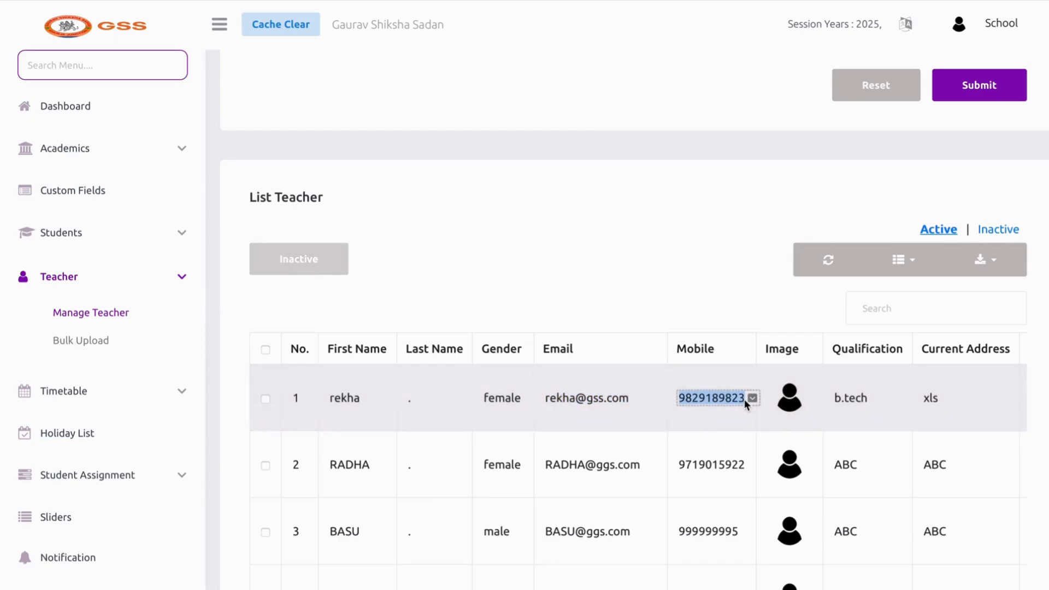
scroll(961, 401, "right", 5)
Permanently delete the first teacher, then go to Teacher Bulk Upload
left_click(1003, 395)
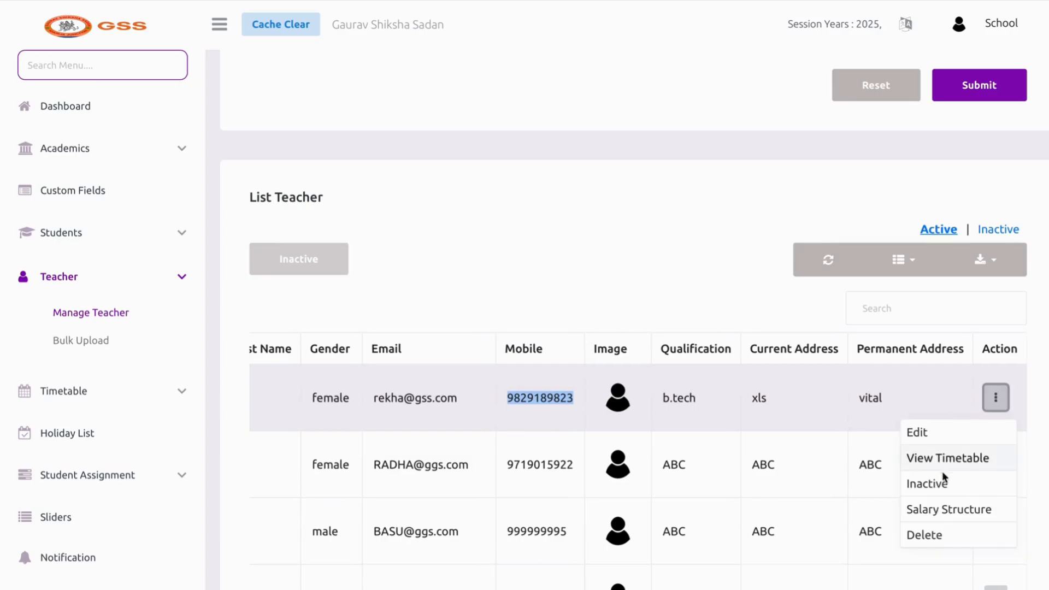
left_click(932, 534)
left_click(509, 404)
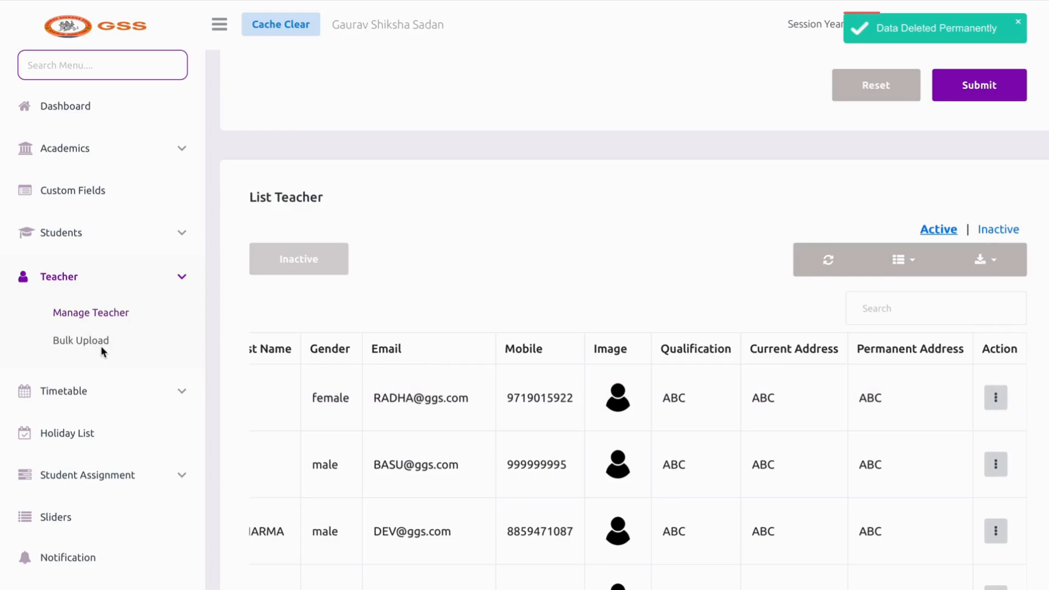
left_click(82, 340)
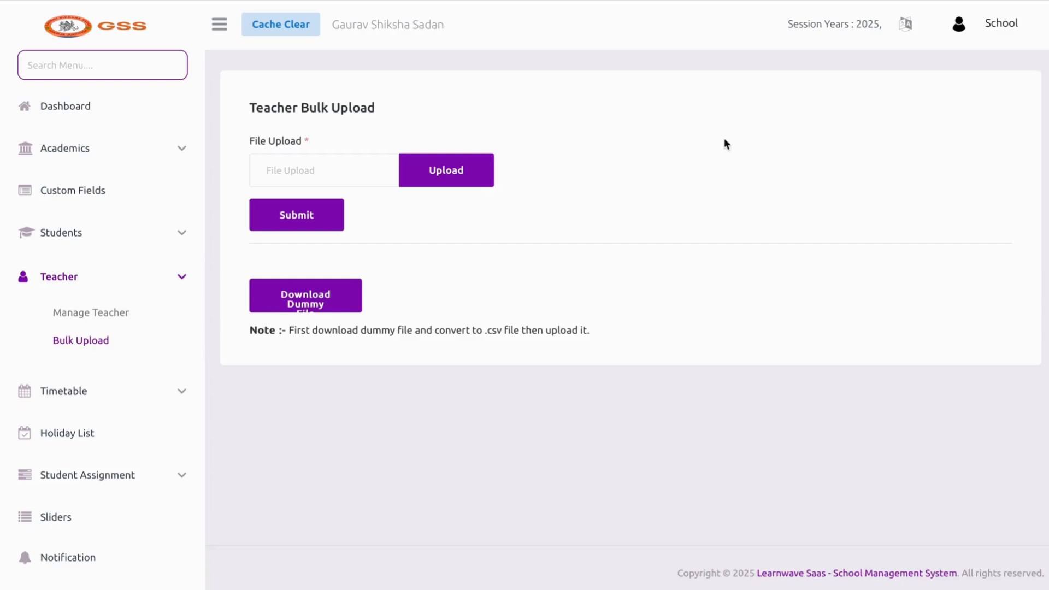
Open the downloaded teachers-6.xlsx template in Numbers
left_click(929, 0)
double_click(925, 20)
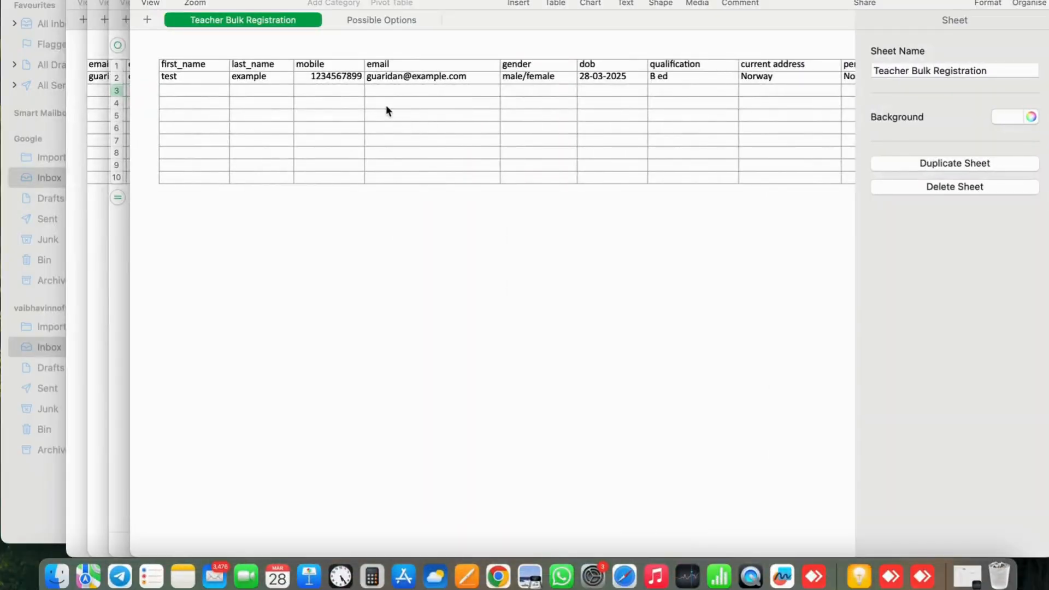
left_click(202, 90)
left_click(269, 101)
Scroll the sheet right to the salary and joining_date columns, then return to Learnwave
scroll(270, 101, "right", 2)
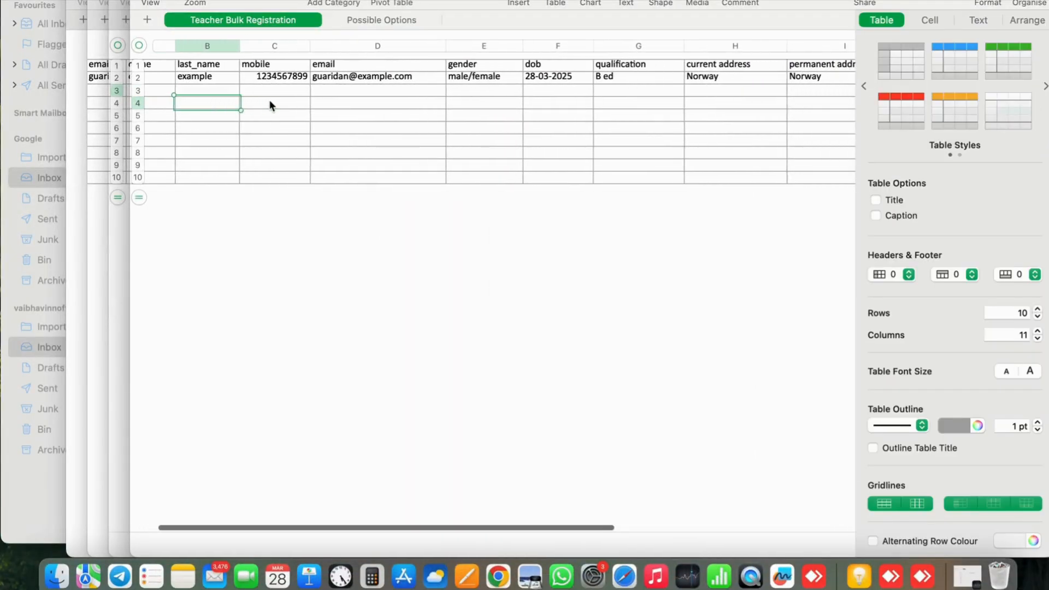
scroll(270, 104, "right", 2)
scroll(684, 156, "right", 5)
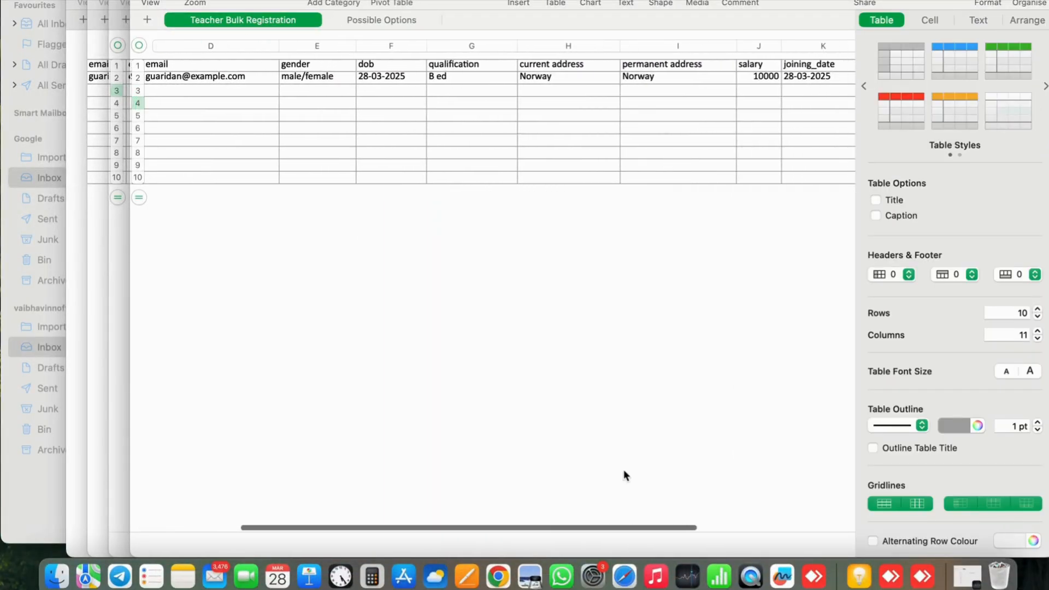
left_click(625, 577)
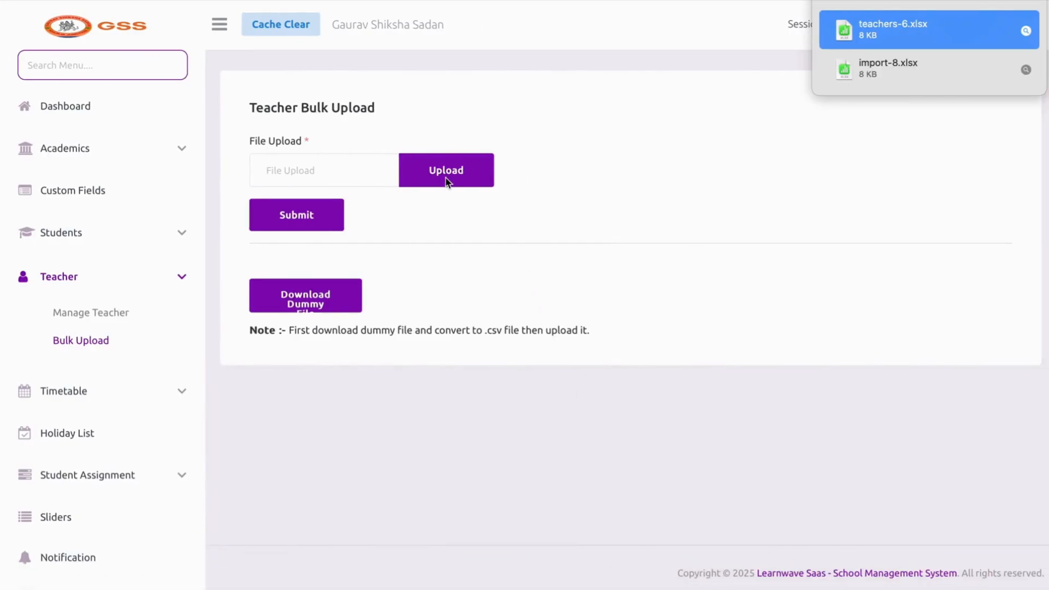
left_click(120, 388)
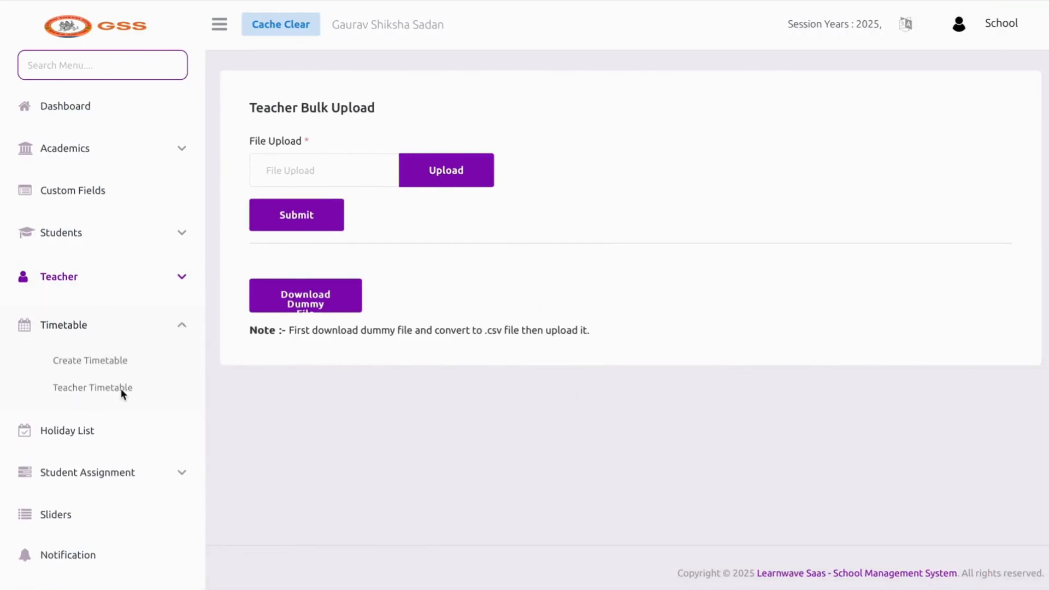
Open the Create Timetable page and scroll through the generated class timetables
left_click(111, 360)
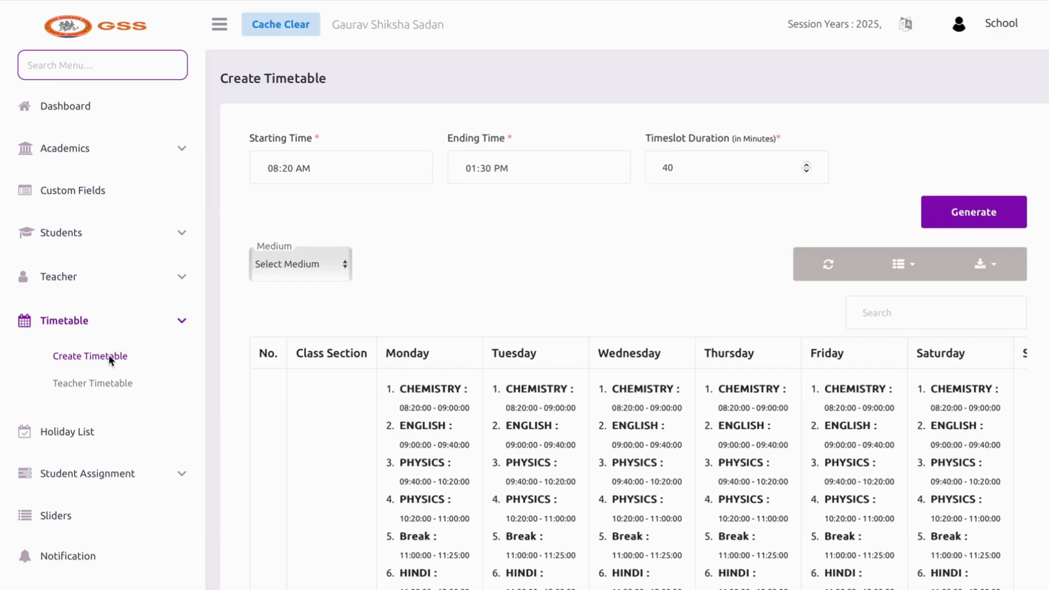
scroll(580, 450, "down", 3)
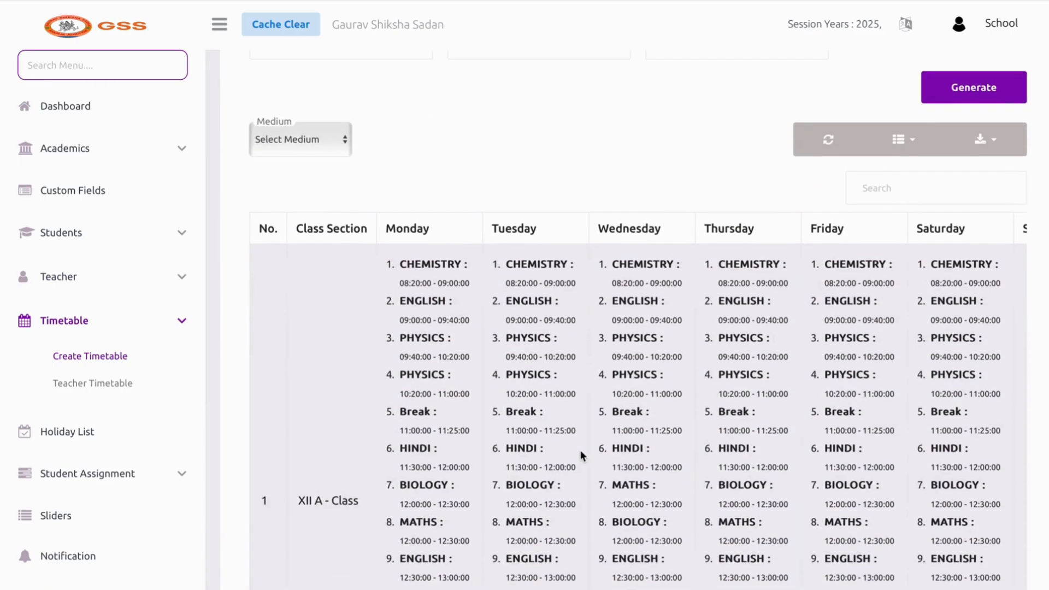
scroll(591, 465, "down", 1)
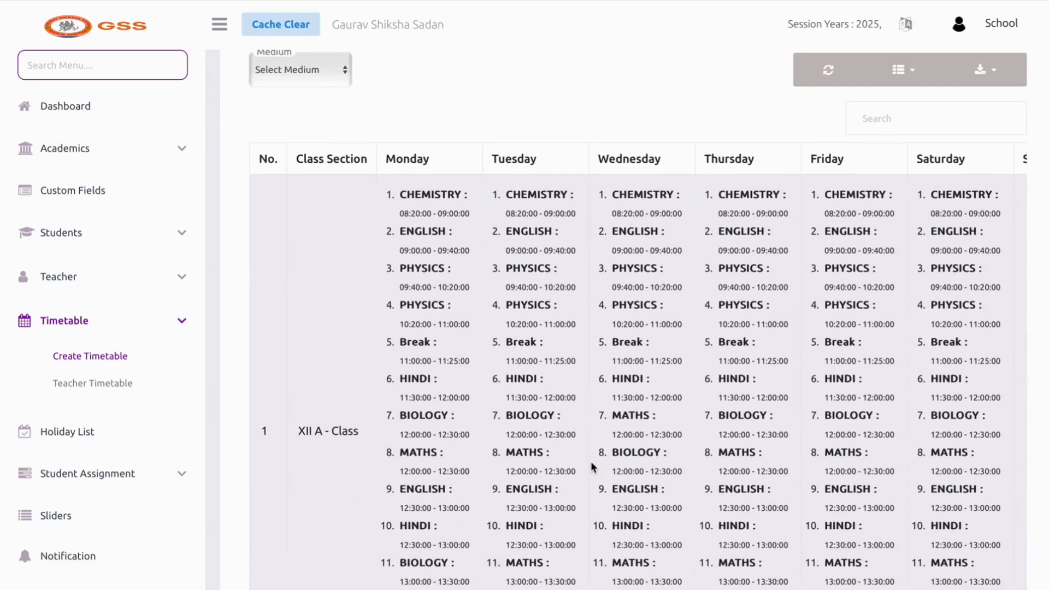
scroll(591, 466, "down", 3)
scroll(591, 466, "up", 1)
scroll(591, 465, "up", 1)
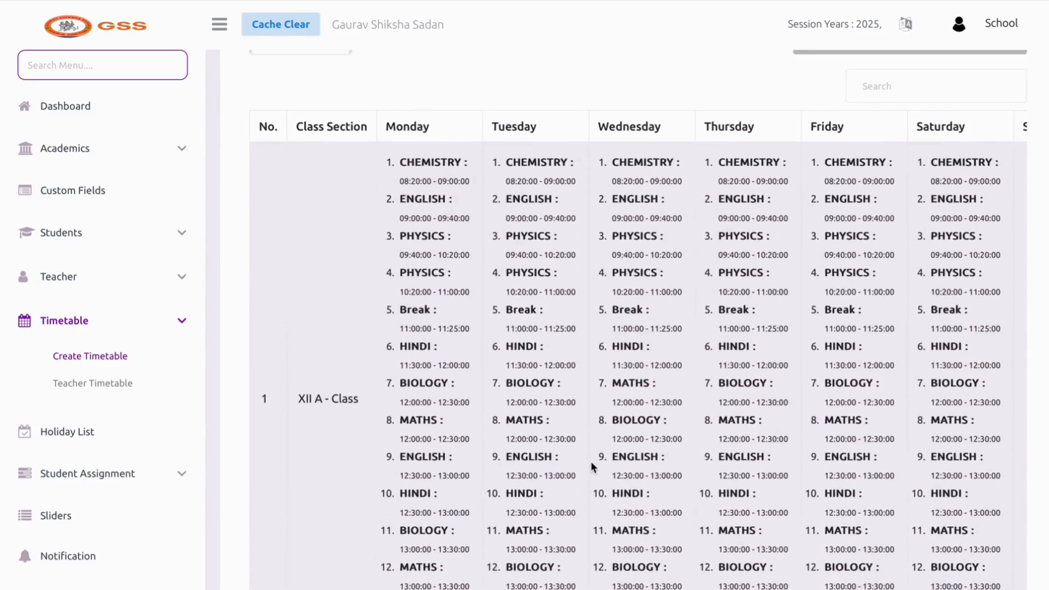
scroll(591, 461, "up", 1)
scroll(591, 461, "down", 7)
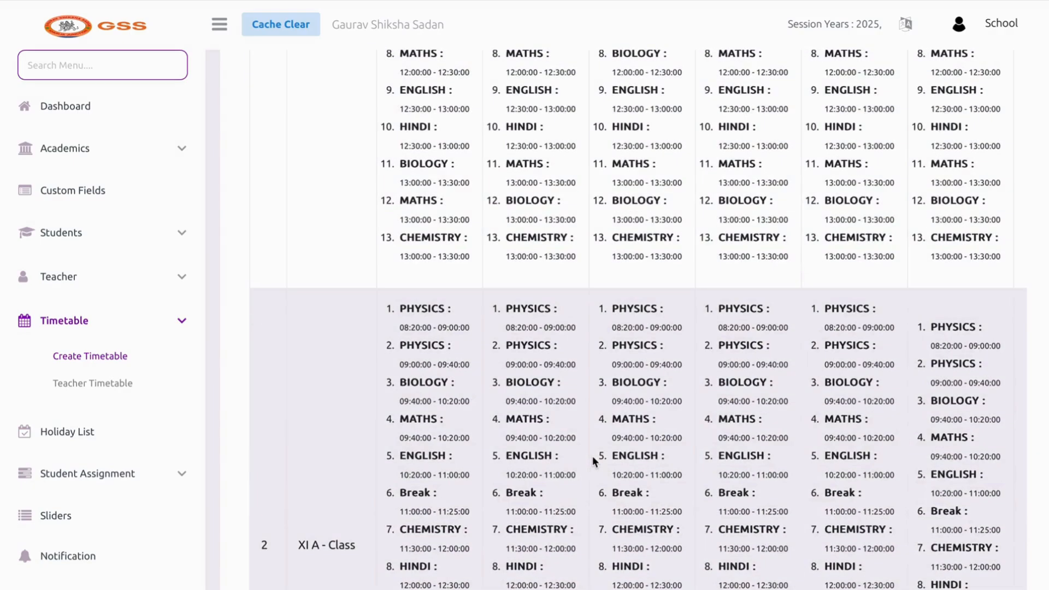
scroll(592, 455, "up", 8)
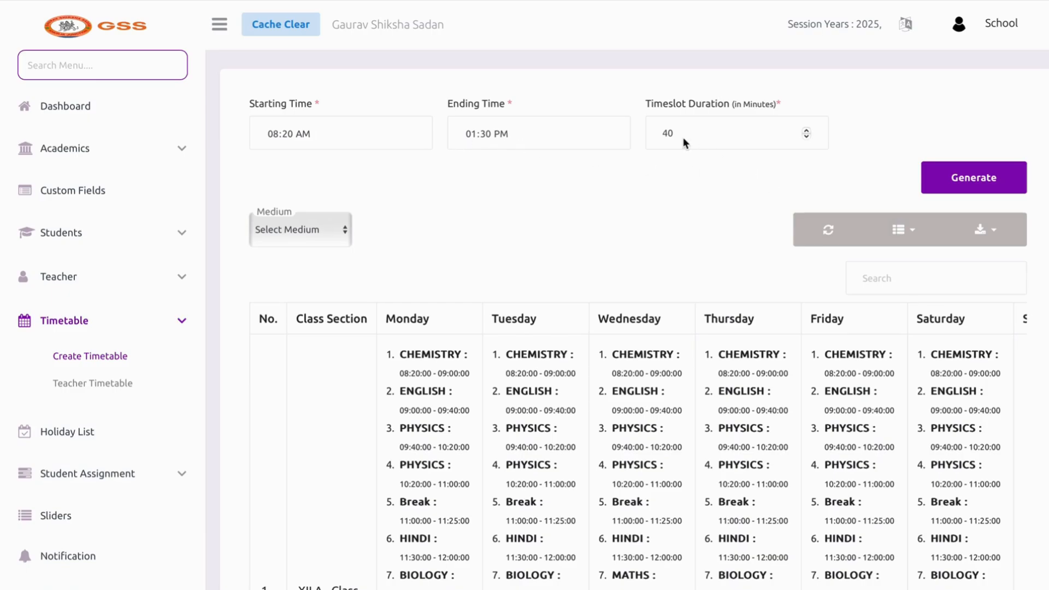
Scroll down to the IX A - Class row and across to its Action column
left_click(666, 140)
scroll(532, 300, "down", 12)
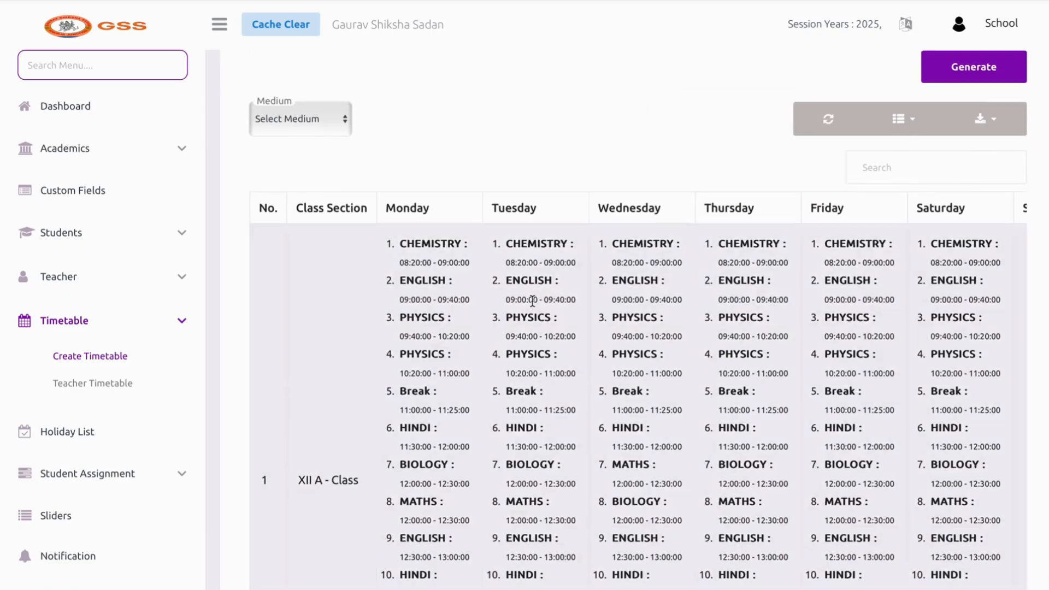
scroll(532, 301, "down", 10)
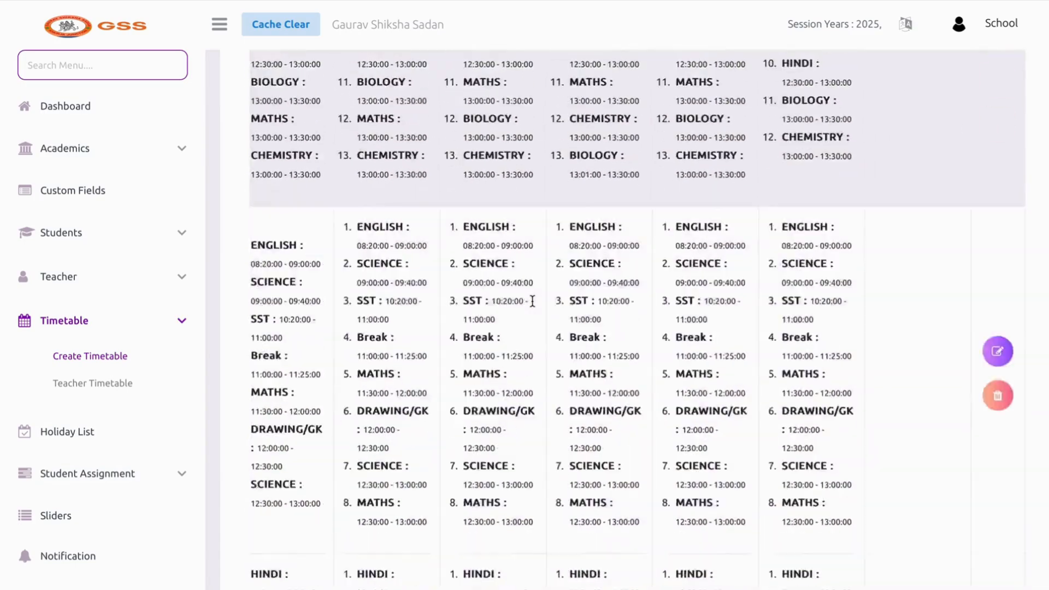
scroll(568, 319, "down", 5)
scroll(568, 320, "right", 3)
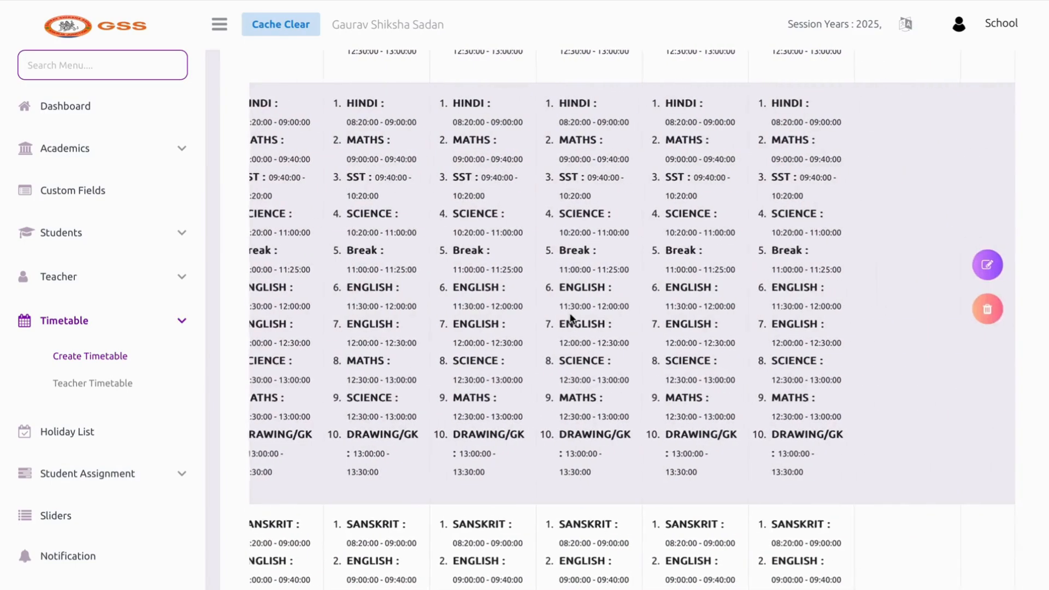
Open the IX A - Class timetable editor and scroll through its Monday–Saturday periods
left_click(987, 262)
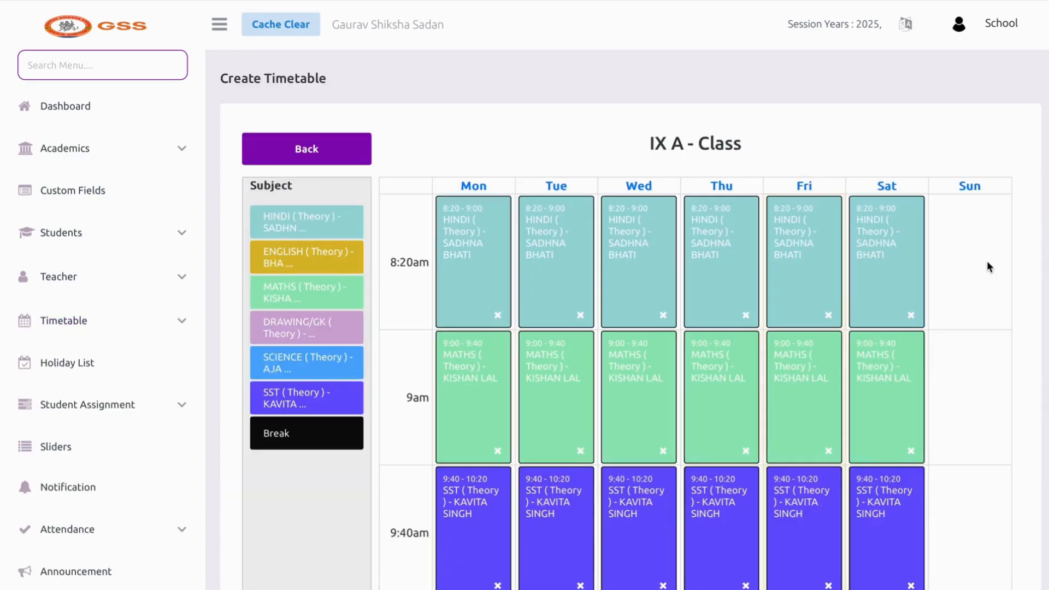
scroll(809, 284, "down", 2)
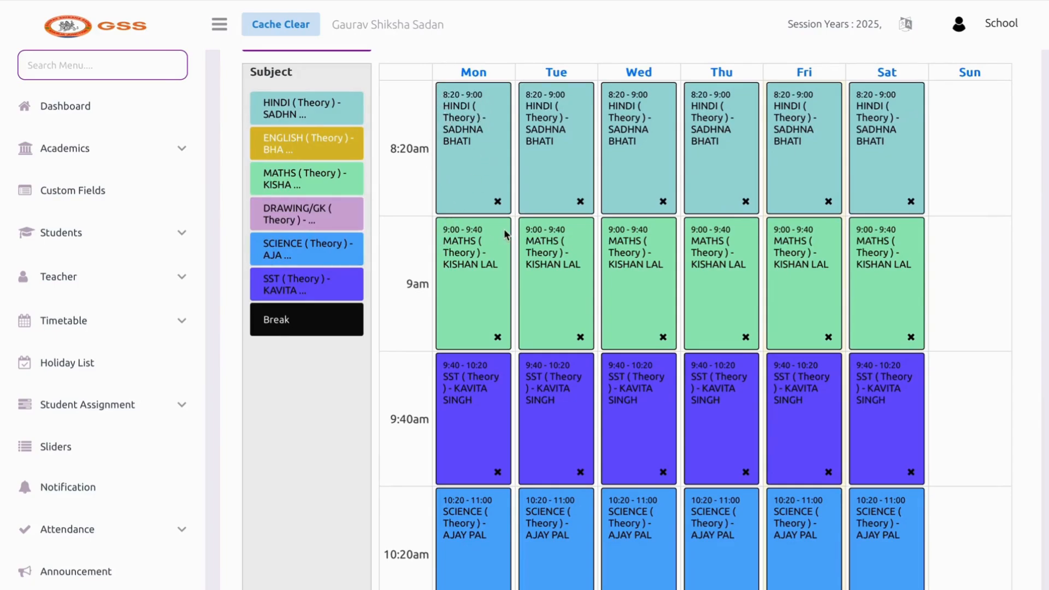
scroll(456, 267, "down", 3)
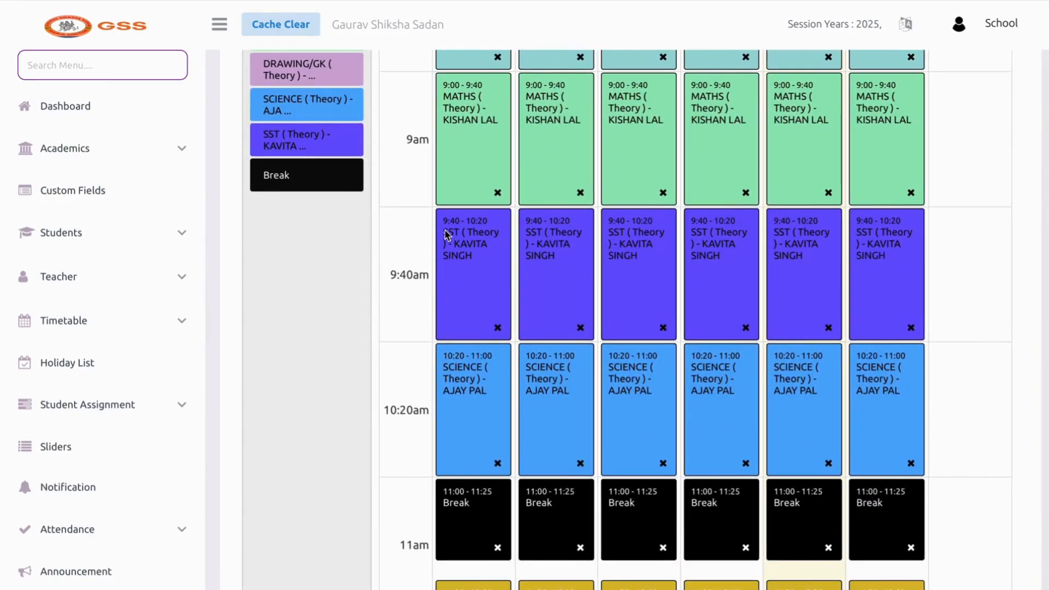
scroll(470, 266, "up", 5)
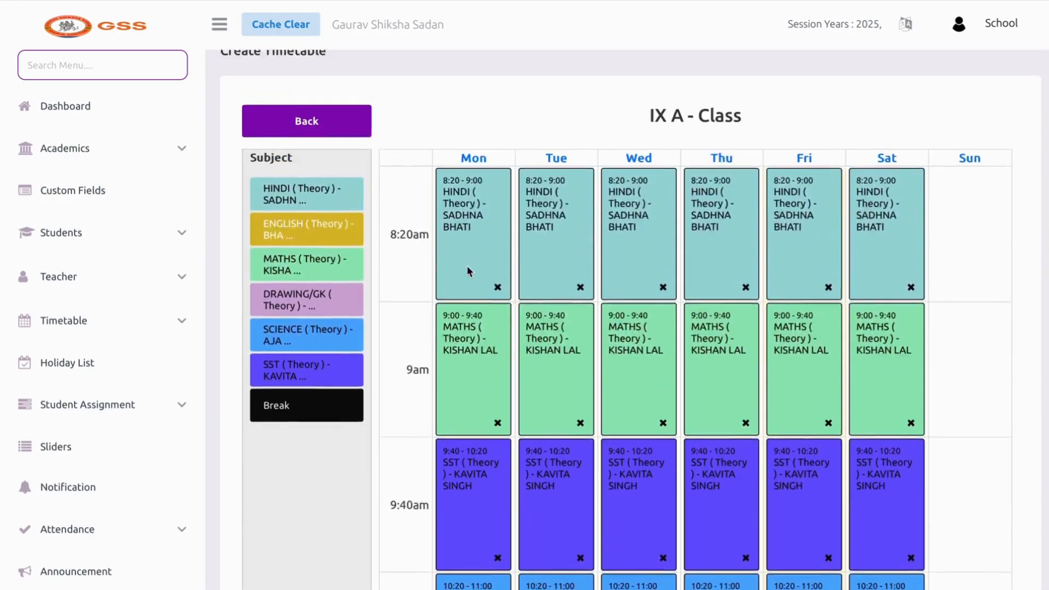
scroll(468, 268, "down", 12)
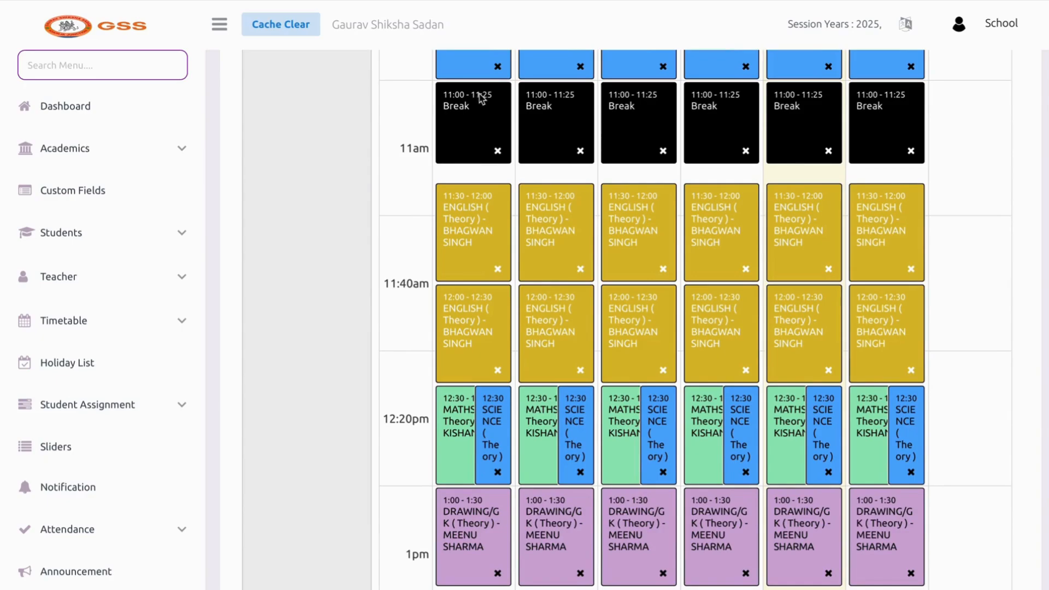
scroll(480, 180, "down", 3)
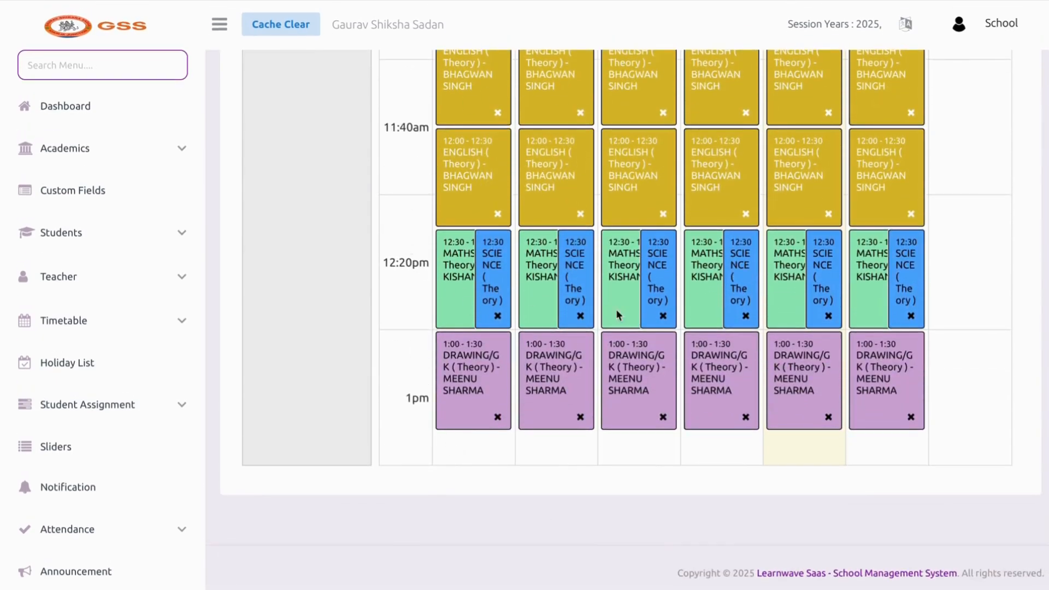
scroll(475, 299, "up", 15)
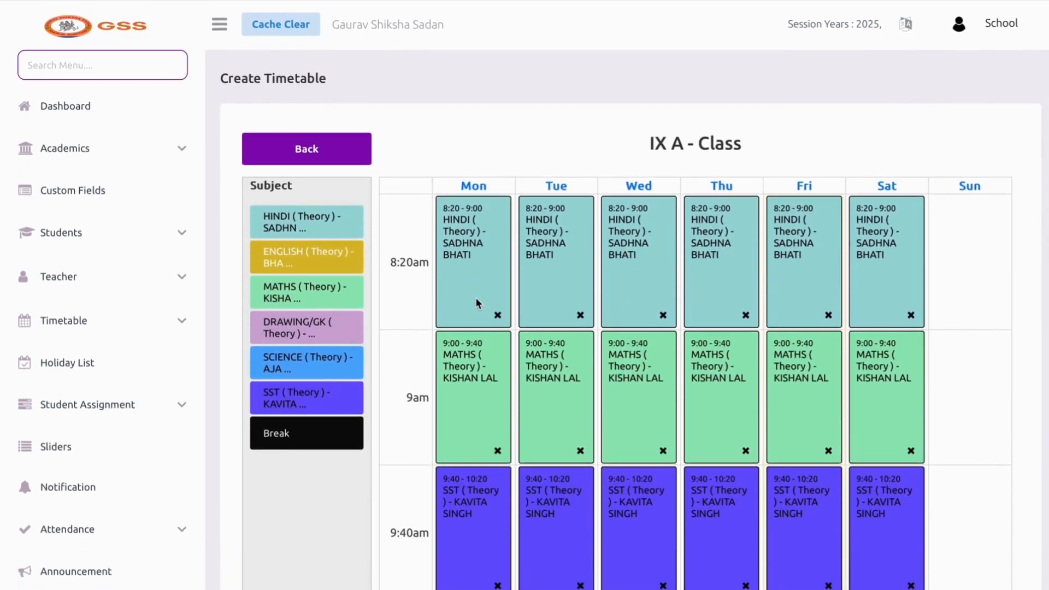
scroll(475, 298, "down", 2)
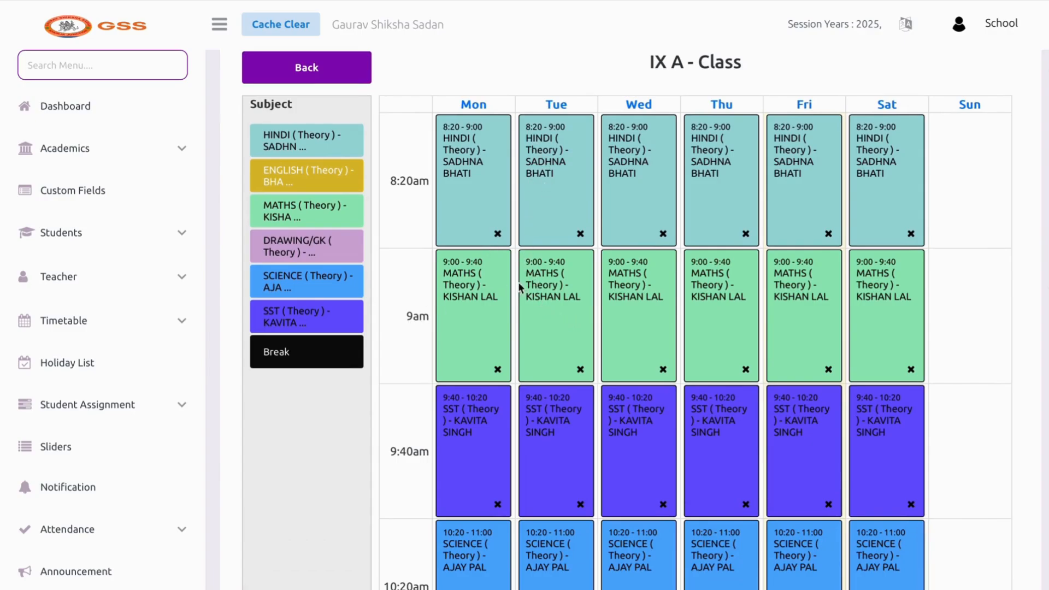
left_click(581, 370)
key("Return")
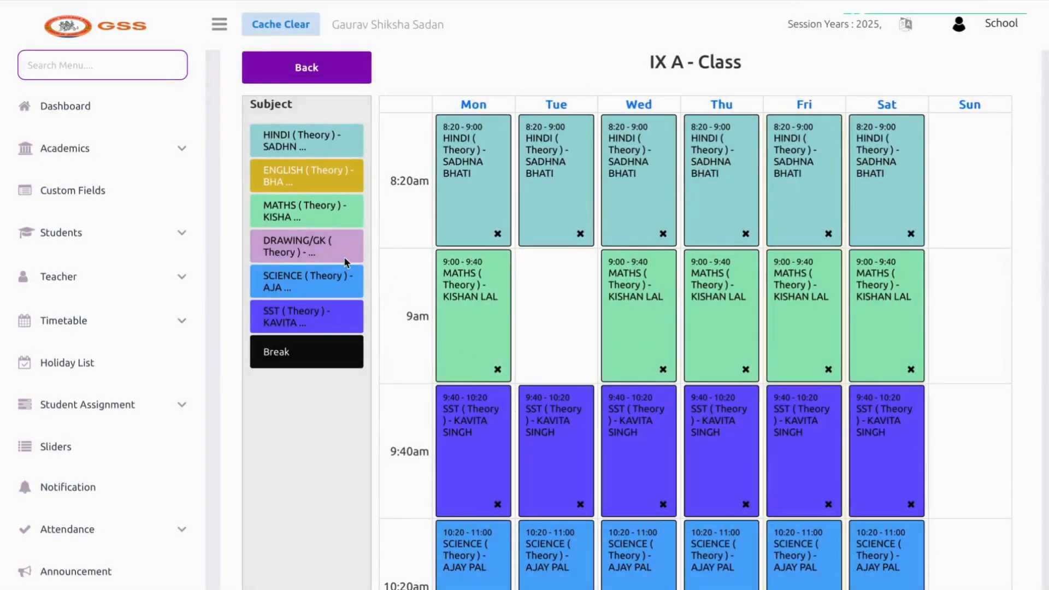
mouse_move(312, 252)
left_mouse_down()
mouse_move(494, 264)
mouse_move(532, 248)
left_mouse_up()
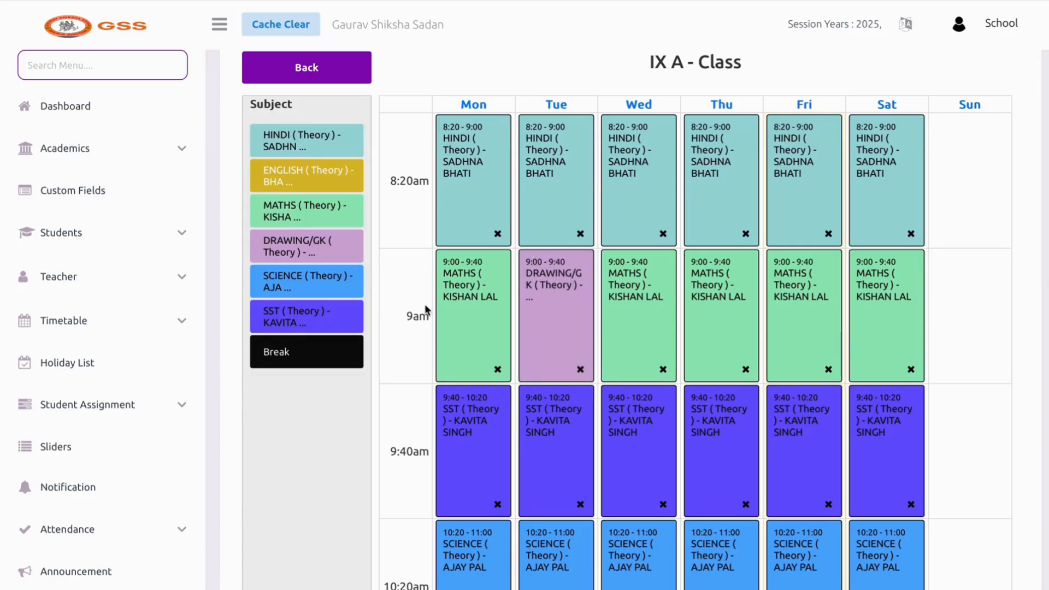
left_click(580, 233)
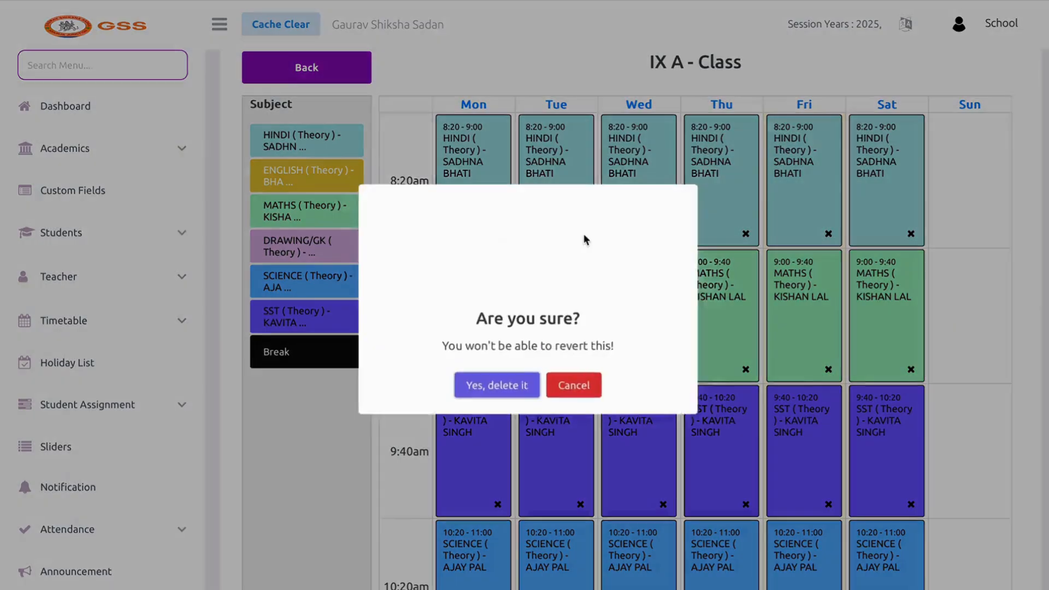
left_click(507, 385)
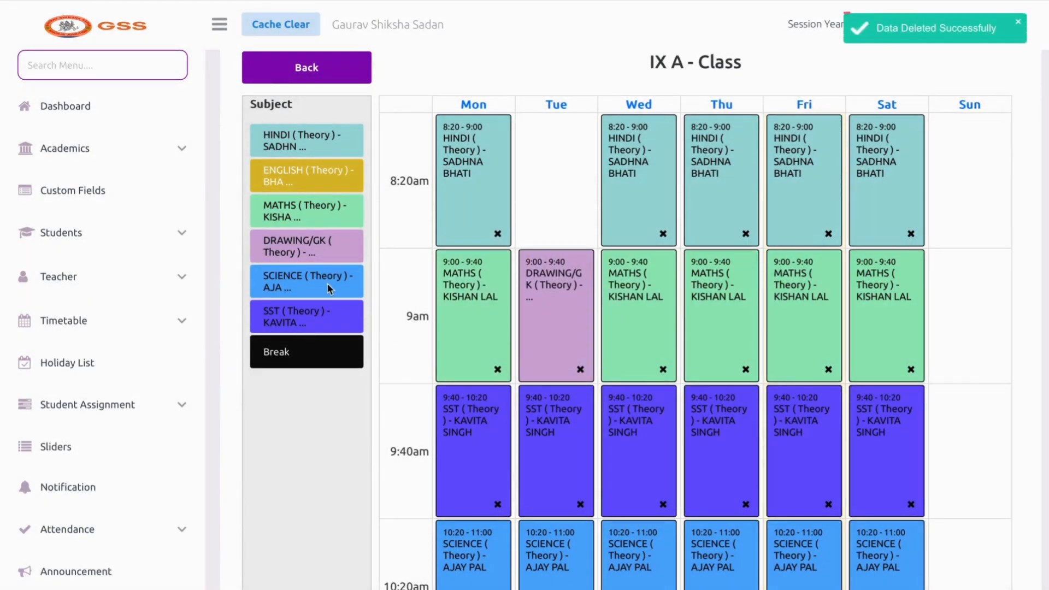
left_click_drag(328, 290, 576, 114)
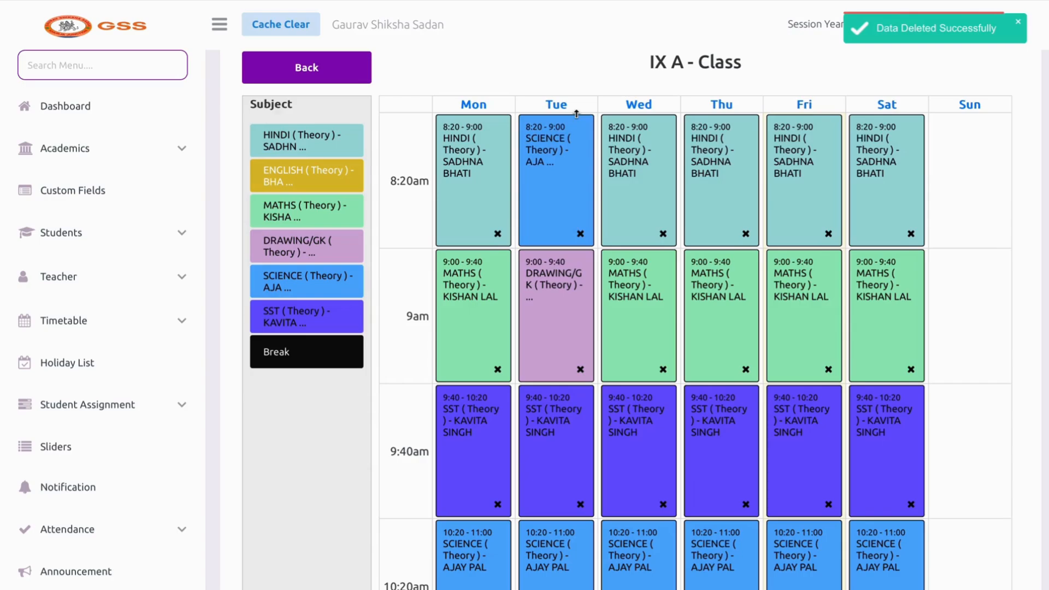
left_click(580, 233)
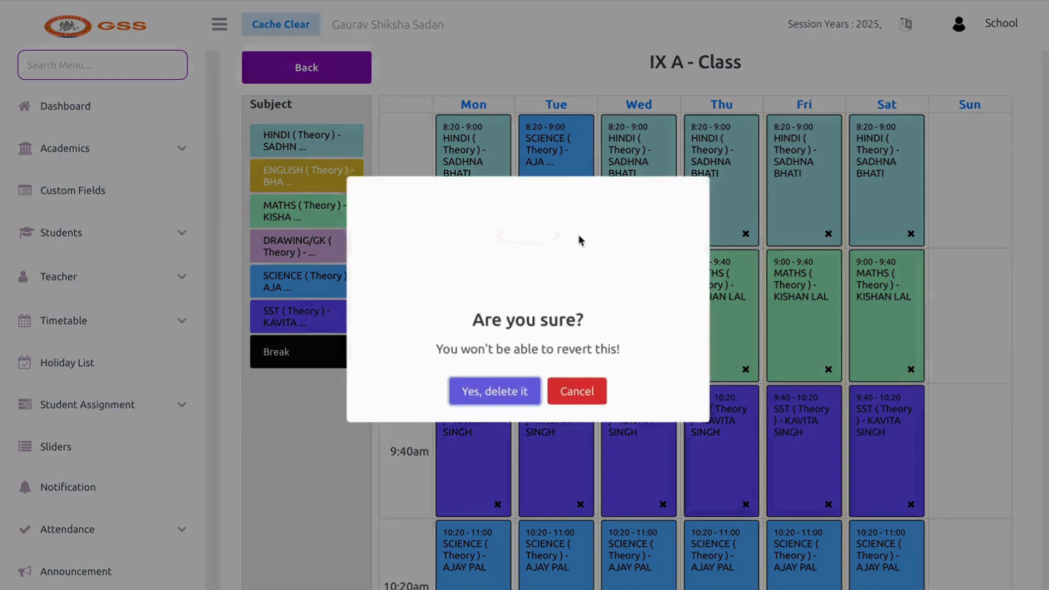
left_click(521, 391)
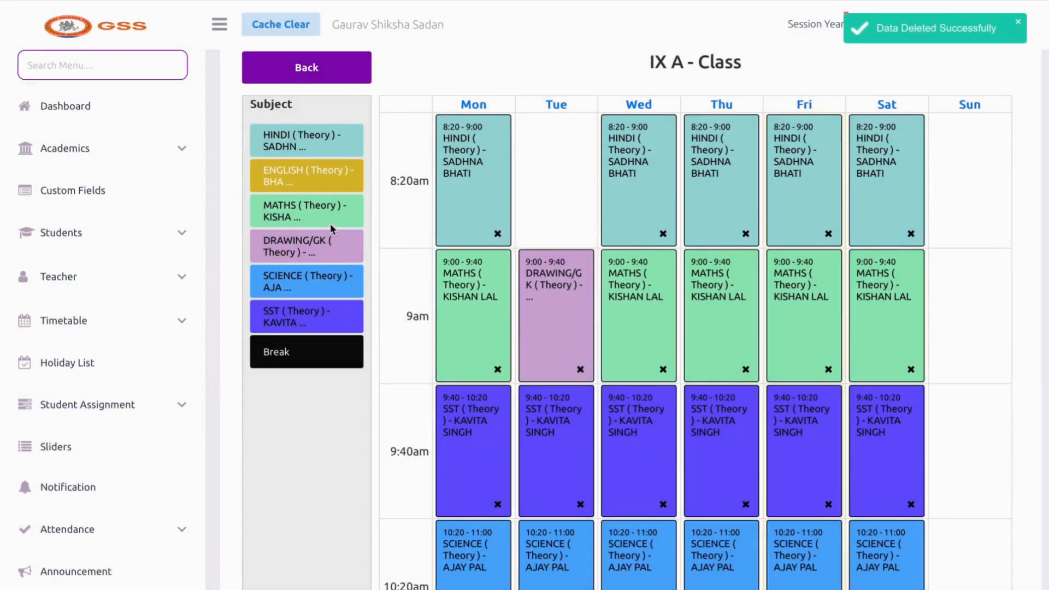
mouse_move(314, 143)
left_mouse_down()
mouse_move(555, 106)
mouse_move(562, 123)
left_mouse_up()
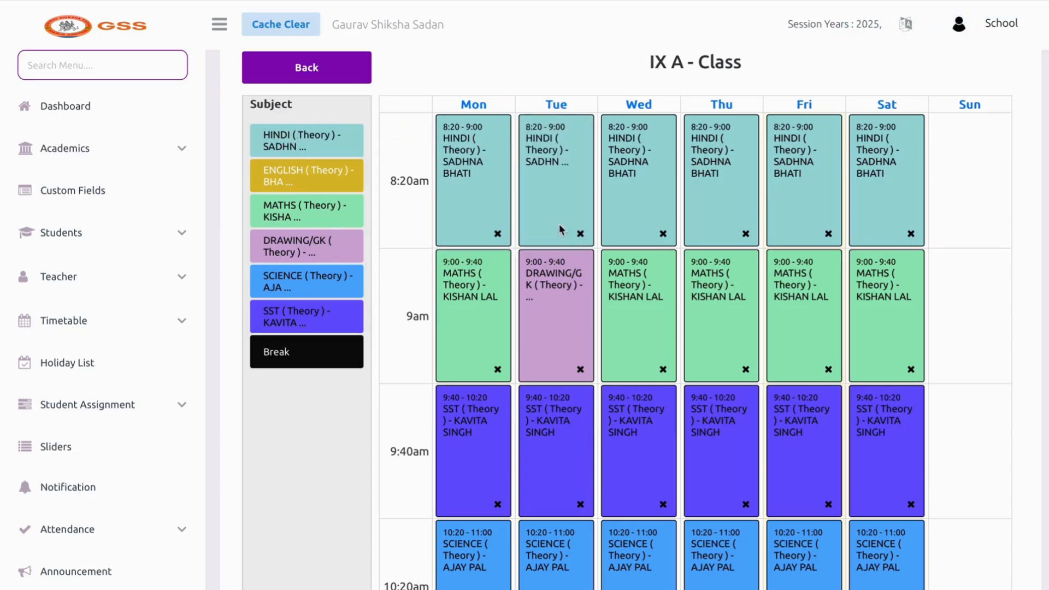
left_click(580, 370)
left_click(512, 394)
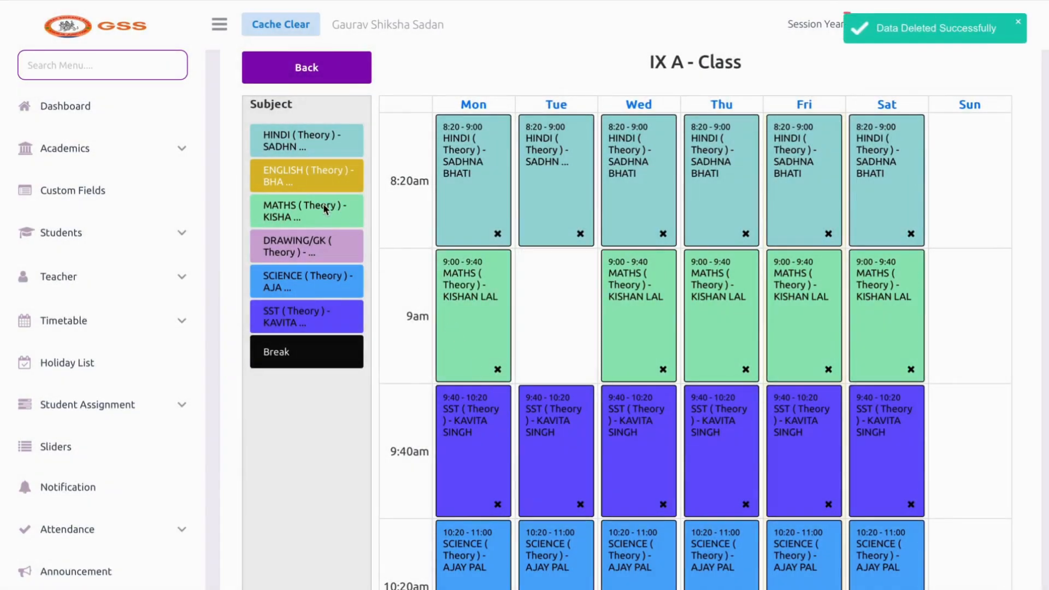
left_click_drag(324, 208, 551, 246)
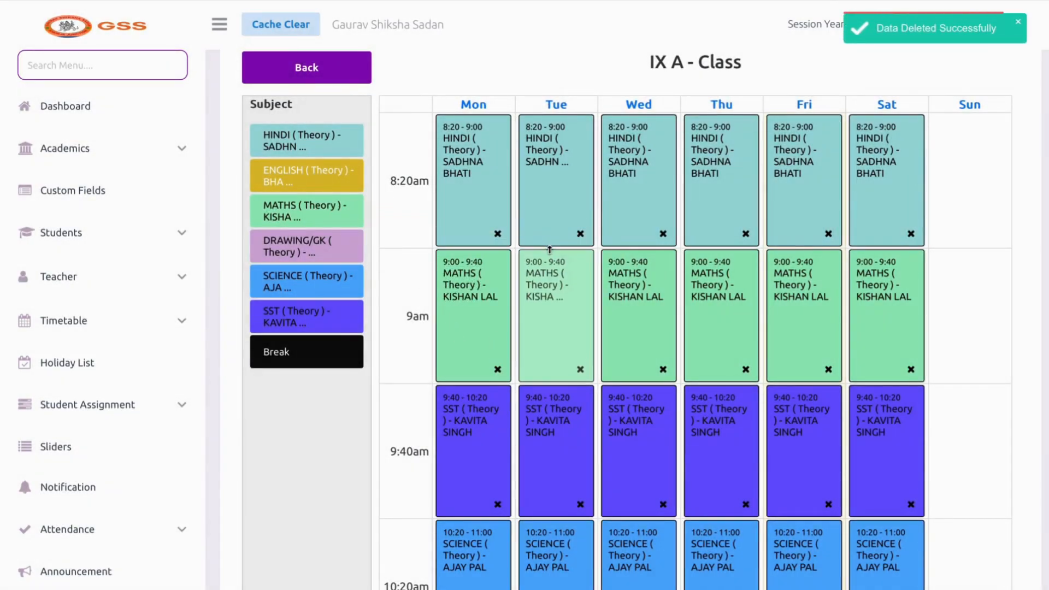
scroll(687, 222, "up", 2)
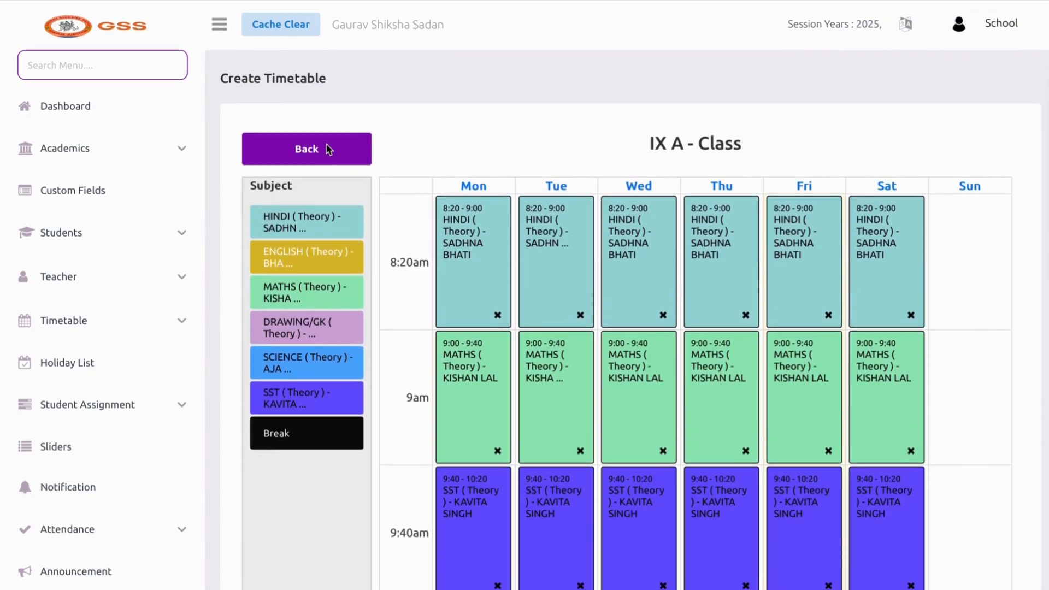
Go back from the editor and open the Teacher Timetable list, showing its action column
left_click(326, 146)
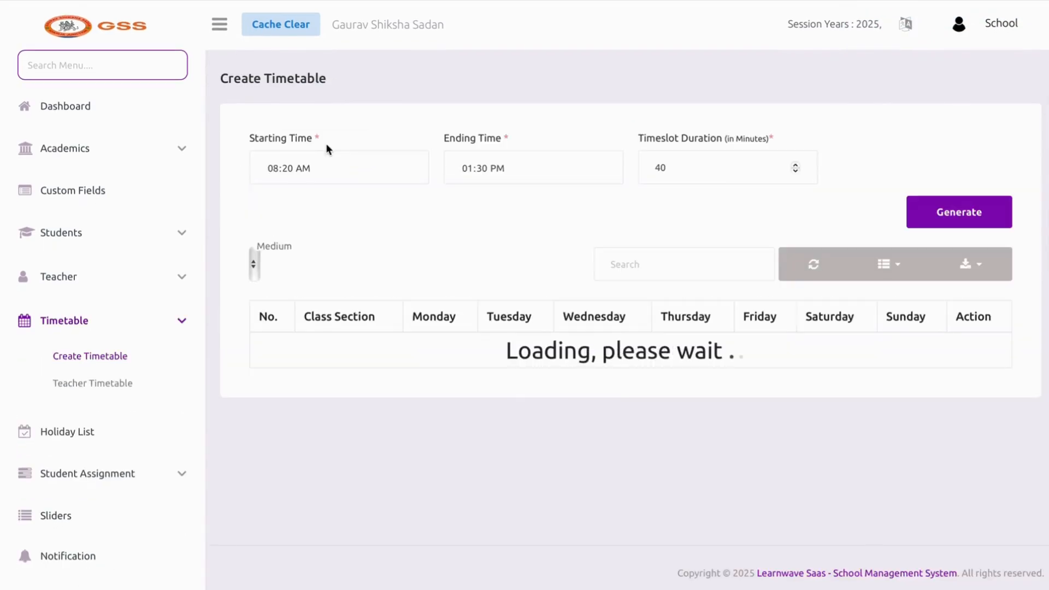
scroll(543, 318, "down", 12)
scroll(542, 317, "down", 18)
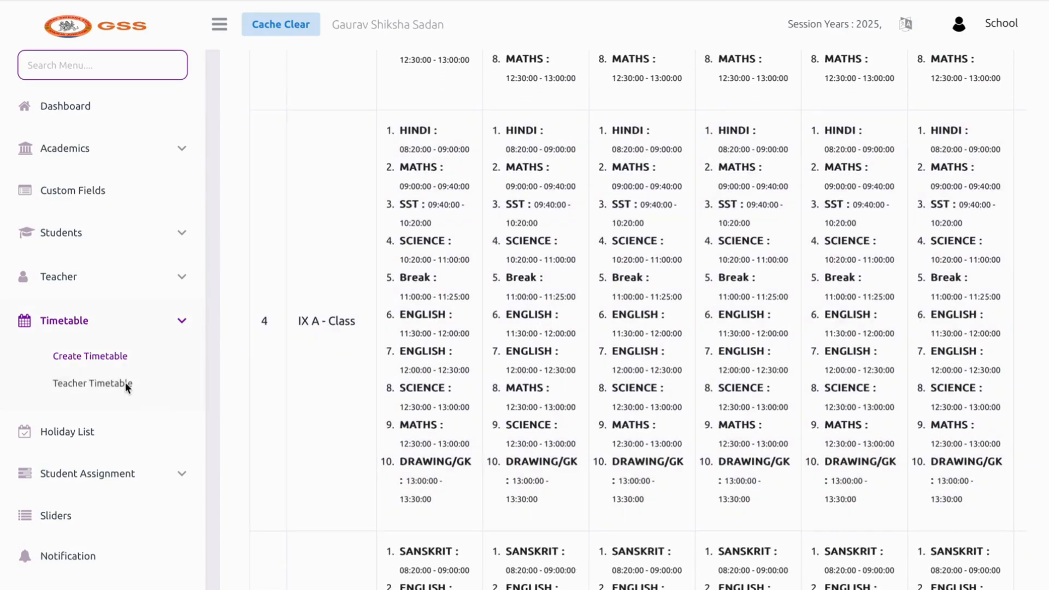
left_click(128, 385)
scroll(568, 362, "down", 10)
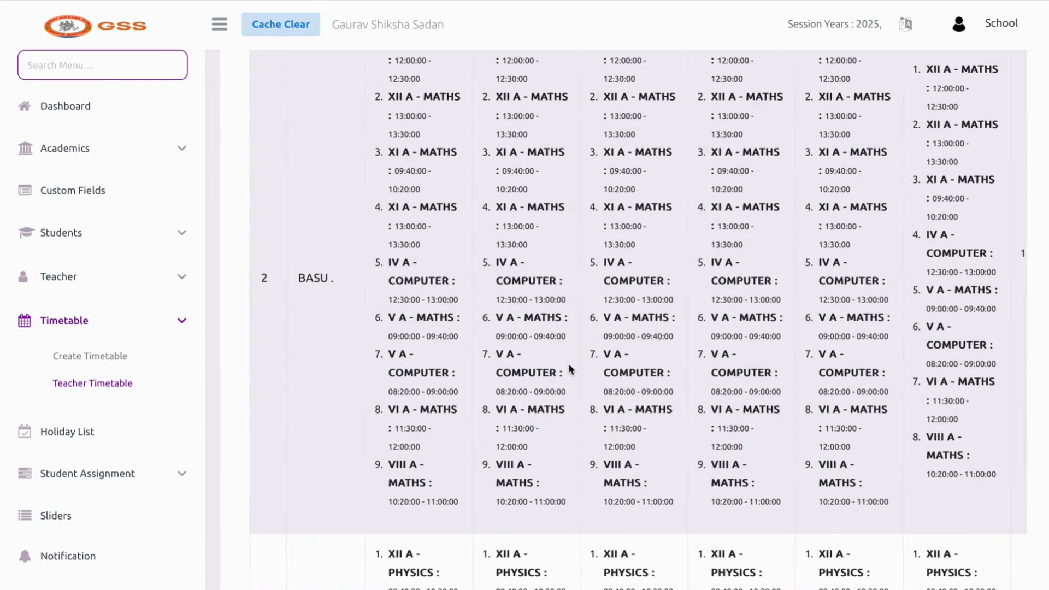
scroll(568, 363, "right", 3)
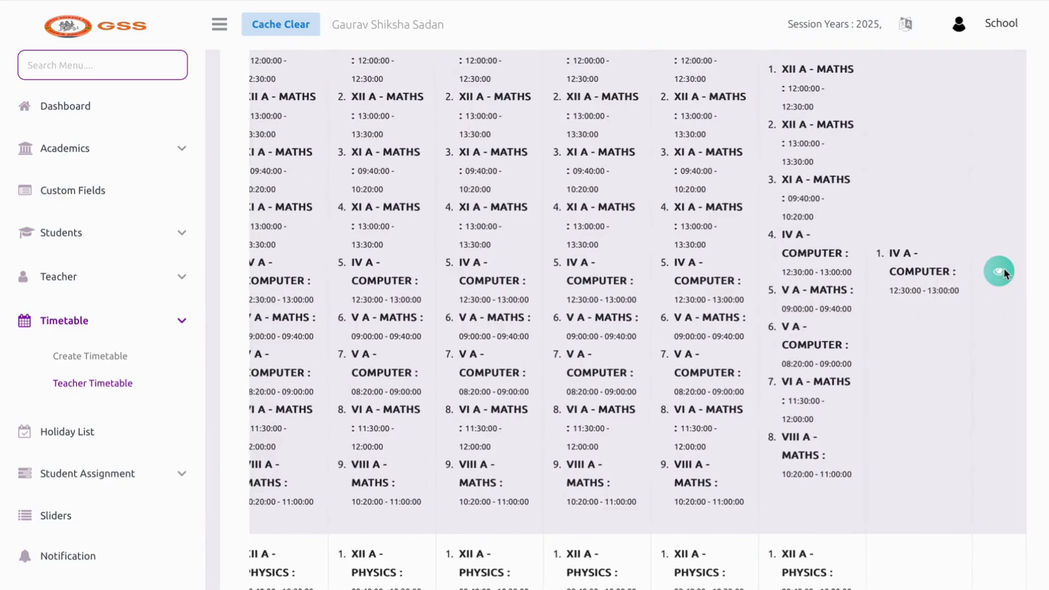
View the second teacher's weekly grid: Computer for V A at 8:20, then Maths classes
left_click(999, 271)
scroll(827, 294, "down", 9)
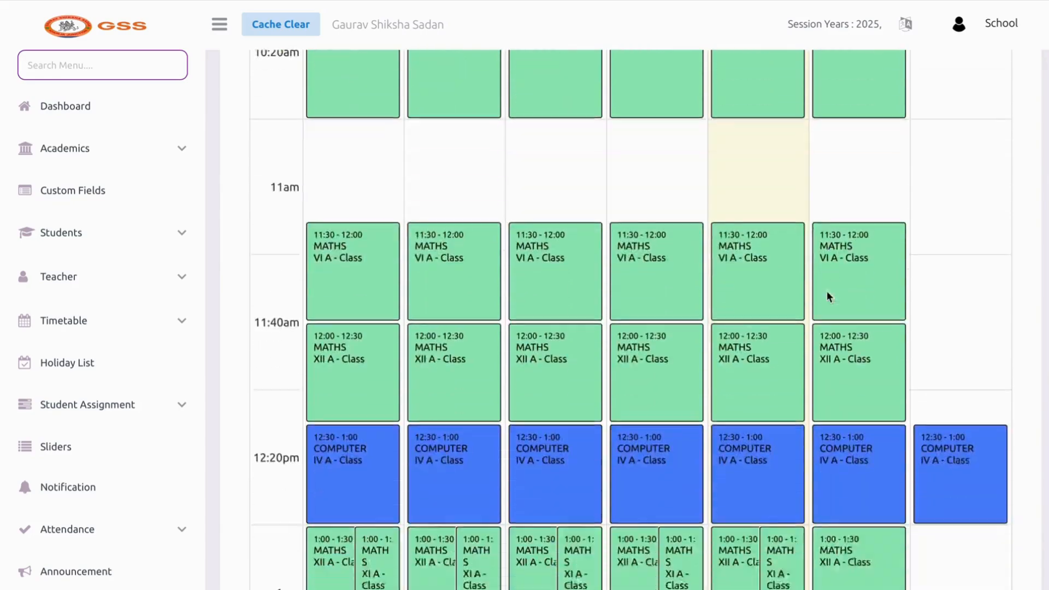
scroll(827, 293, "up", 2)
scroll(827, 296, "up", 7)
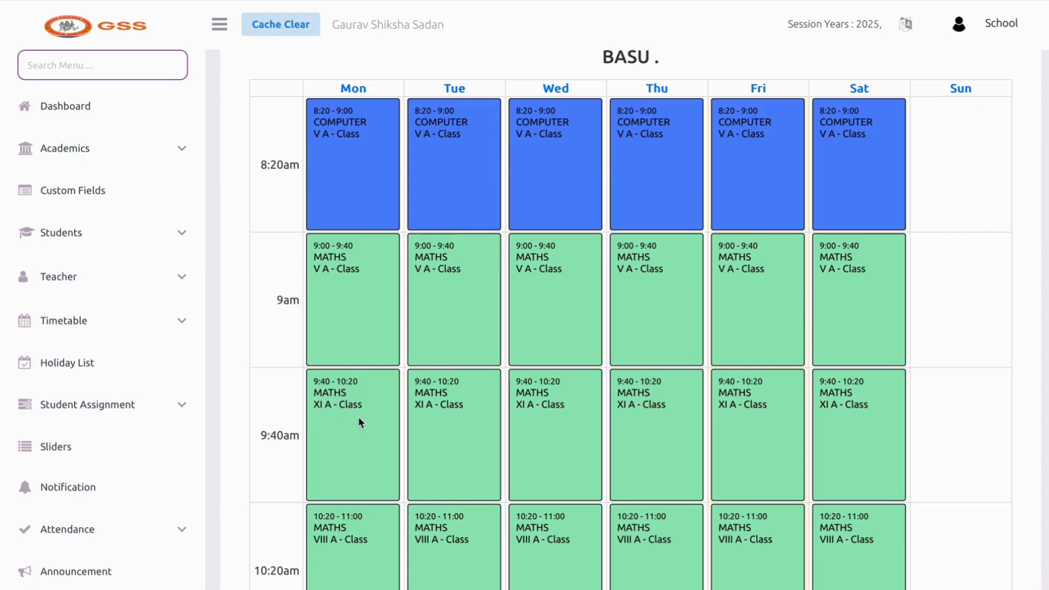
scroll(145, 382, "down", 3)
scroll(145, 381, "up", 2)
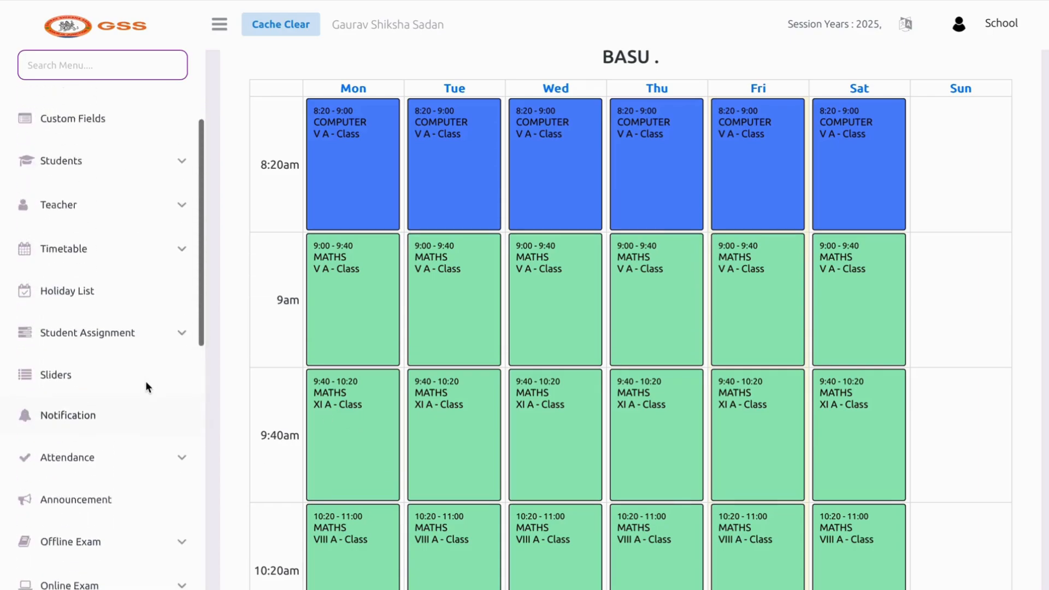
scroll(145, 381, "up", 3)
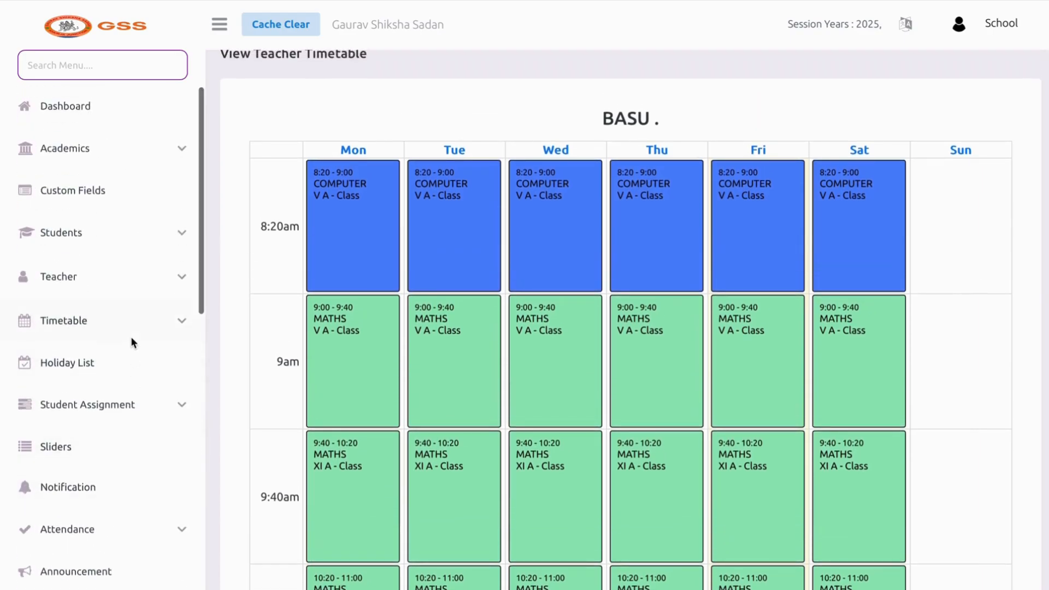
On the holidays page, add EID HOLIDAYS dated 31-03-2025
left_click(109, 361)
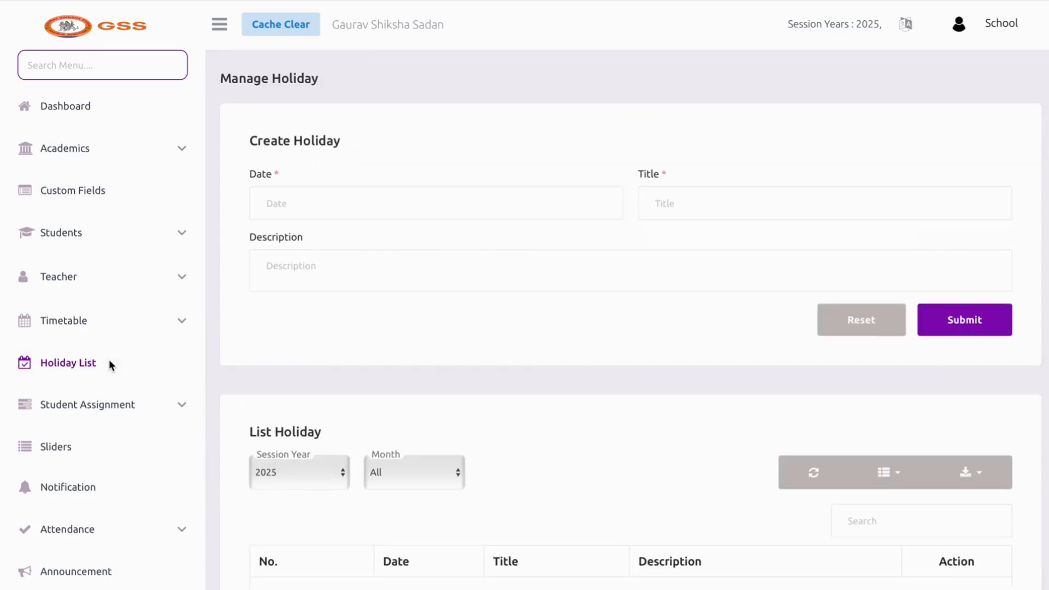
scroll(552, 346, "down", 3)
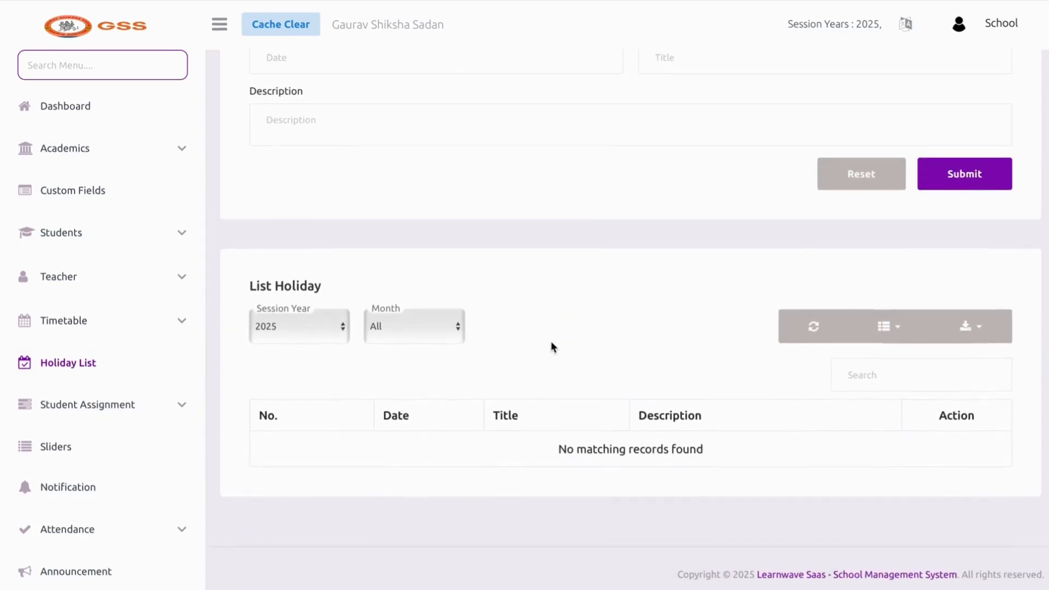
scroll(381, 180, "up", 3)
left_click(358, 204)
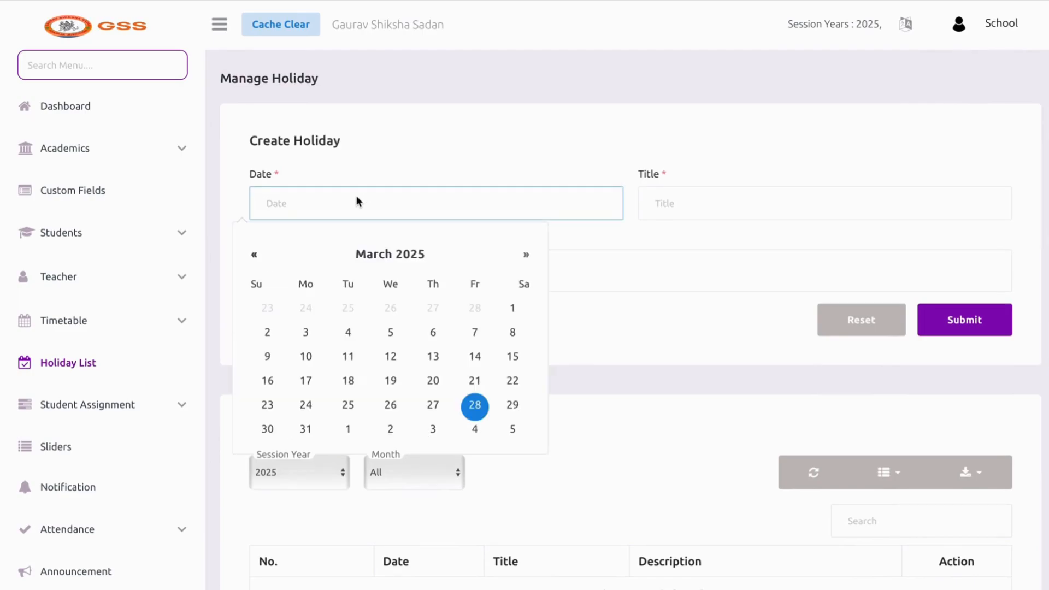
left_click(302, 432)
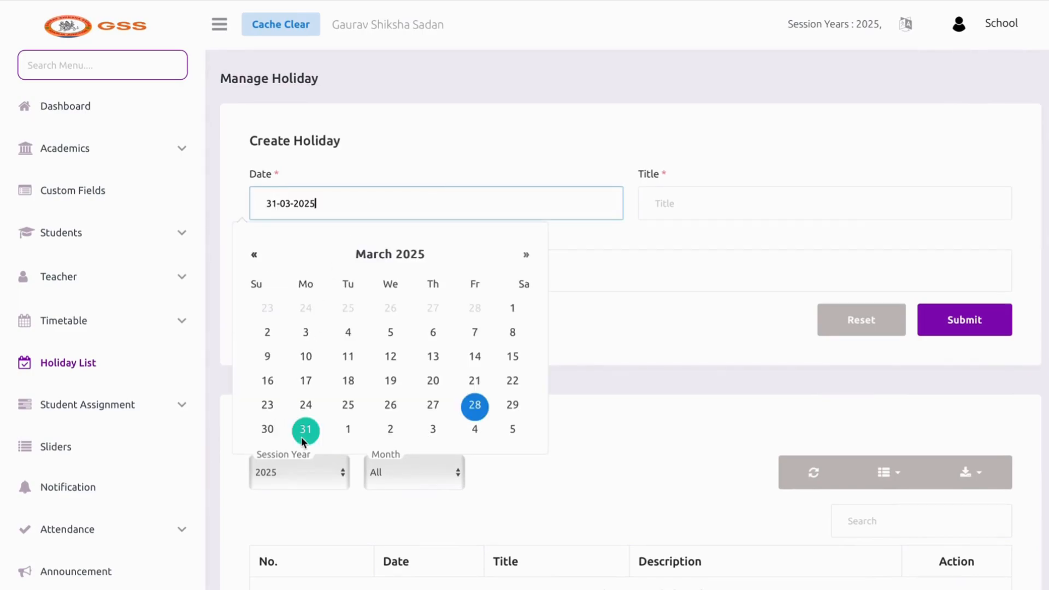
left_click(605, 289)
left_click(714, 194)
type("E")
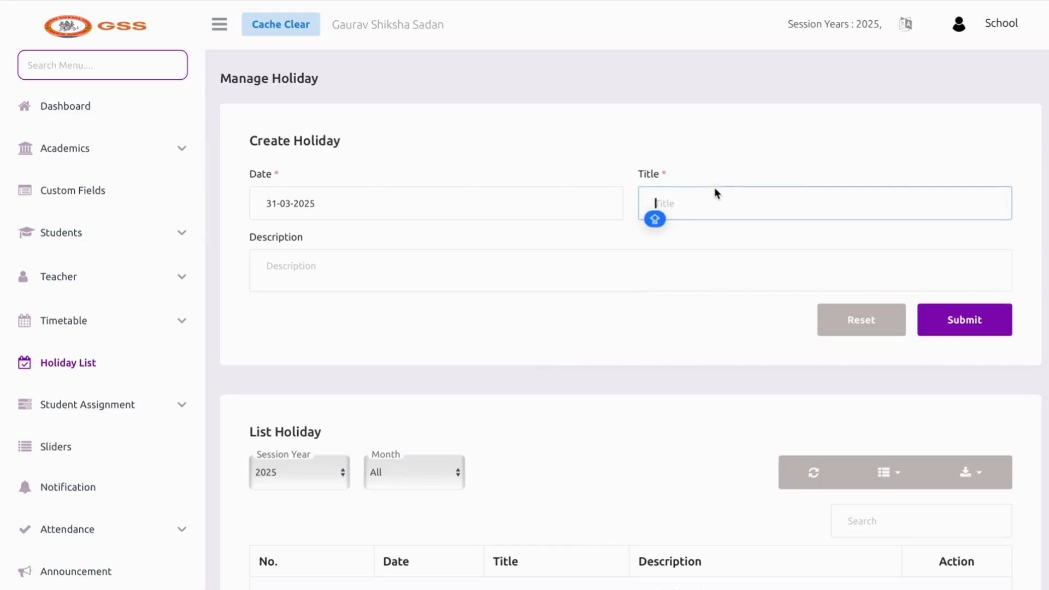
type("ID HOLID")
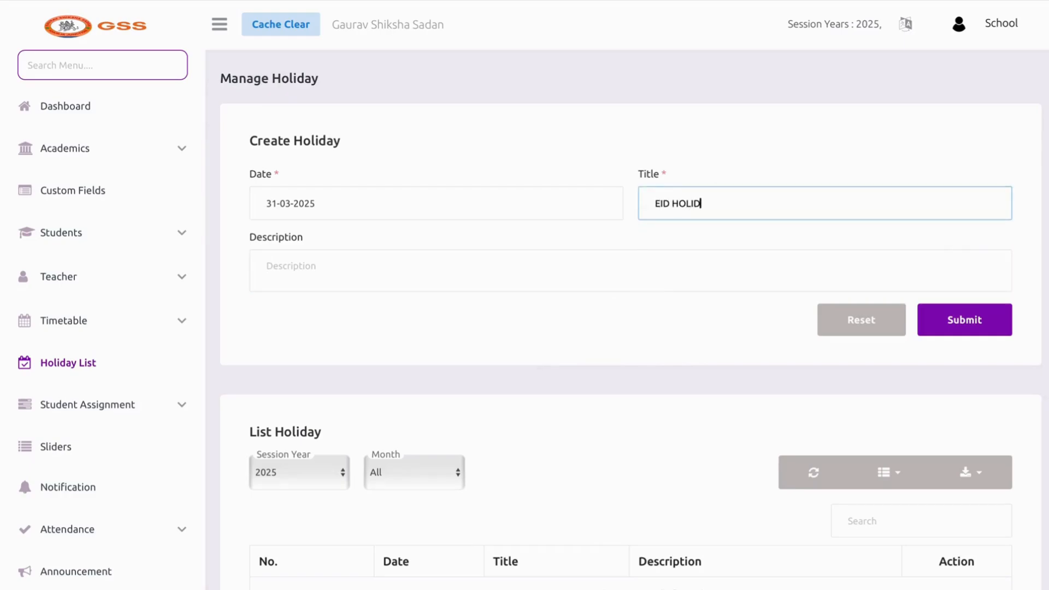
type("AYS")
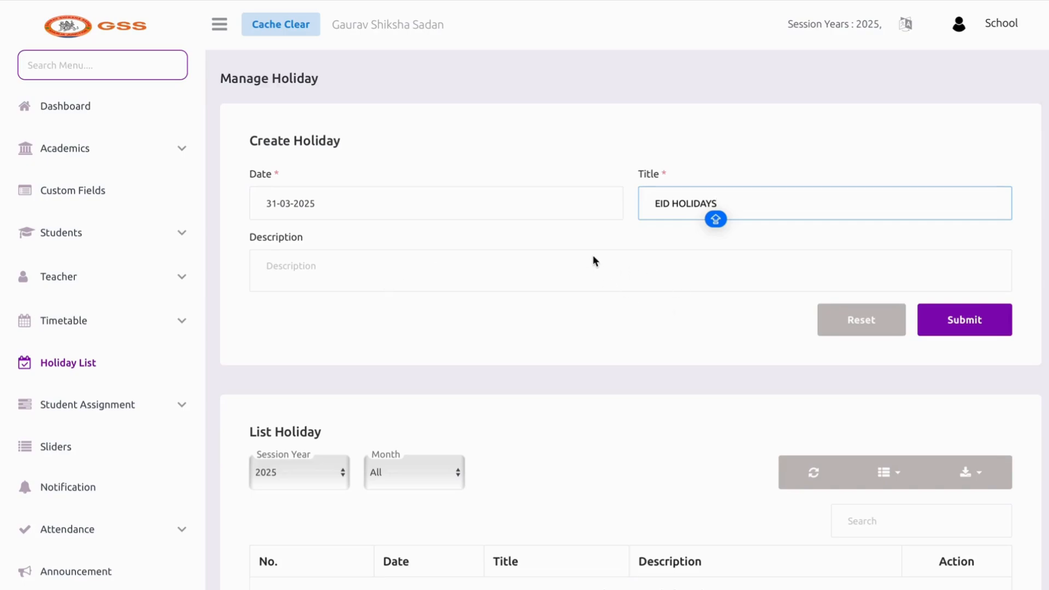
left_click(928, 309)
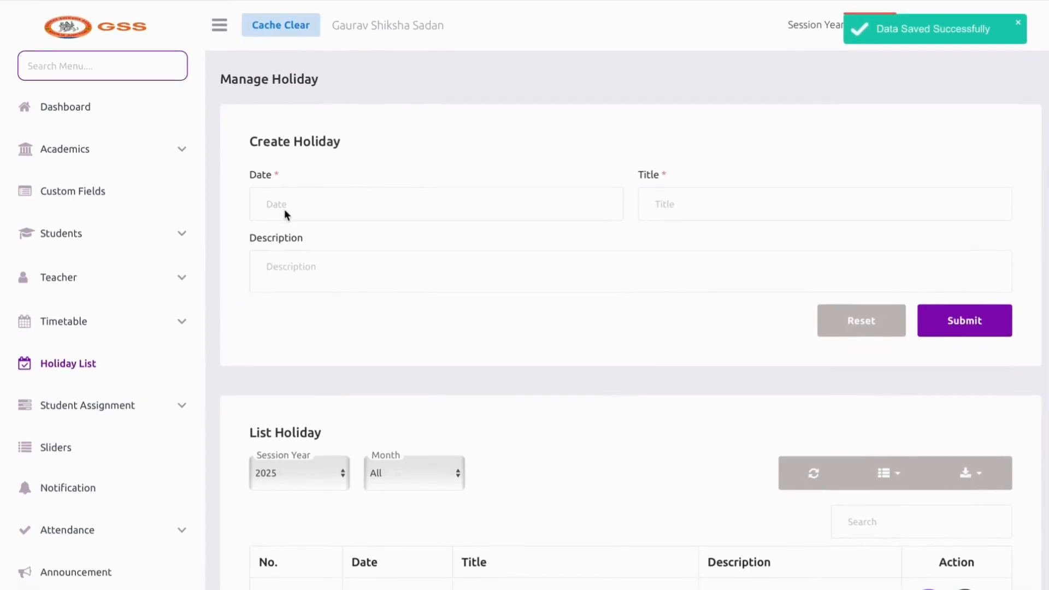
Add a second holiday, XYZ OCASSION, dated 05-04-2025
left_click(284, 210)
left_click(526, 255)
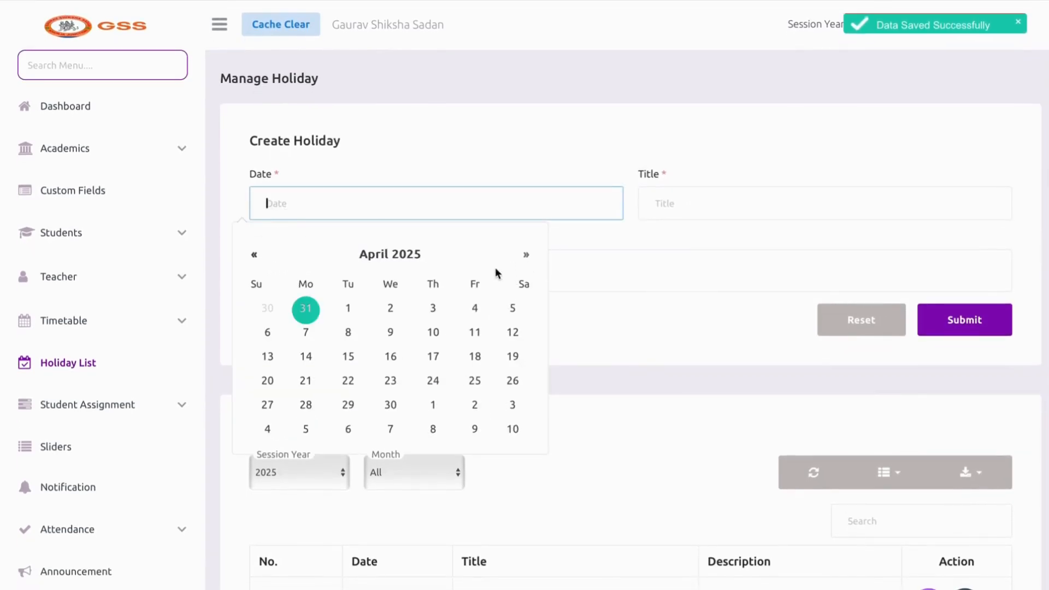
left_click(516, 311)
left_click(732, 214)
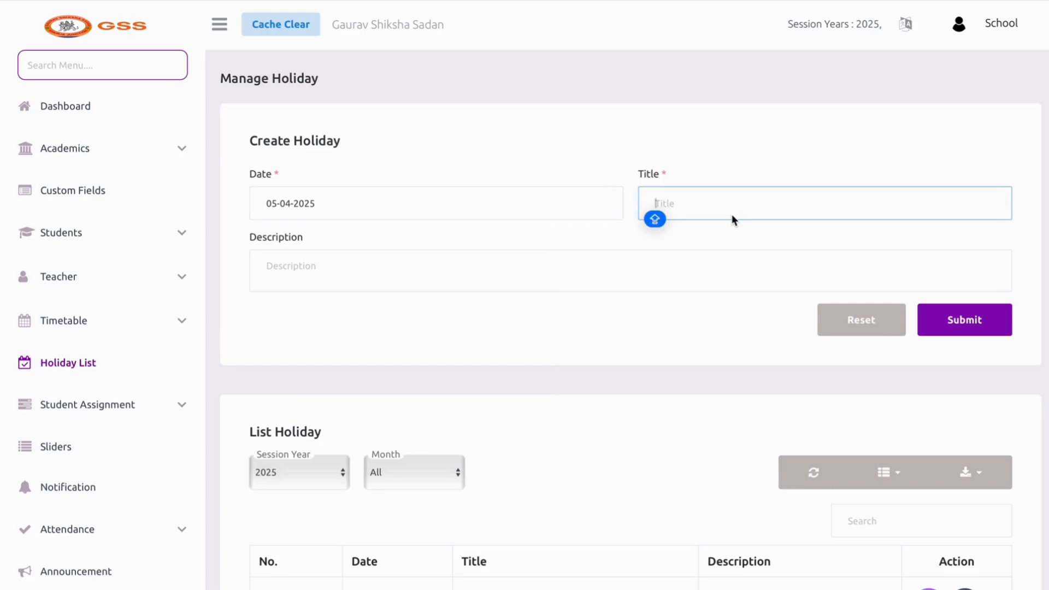
type("XYZ OCASSI")
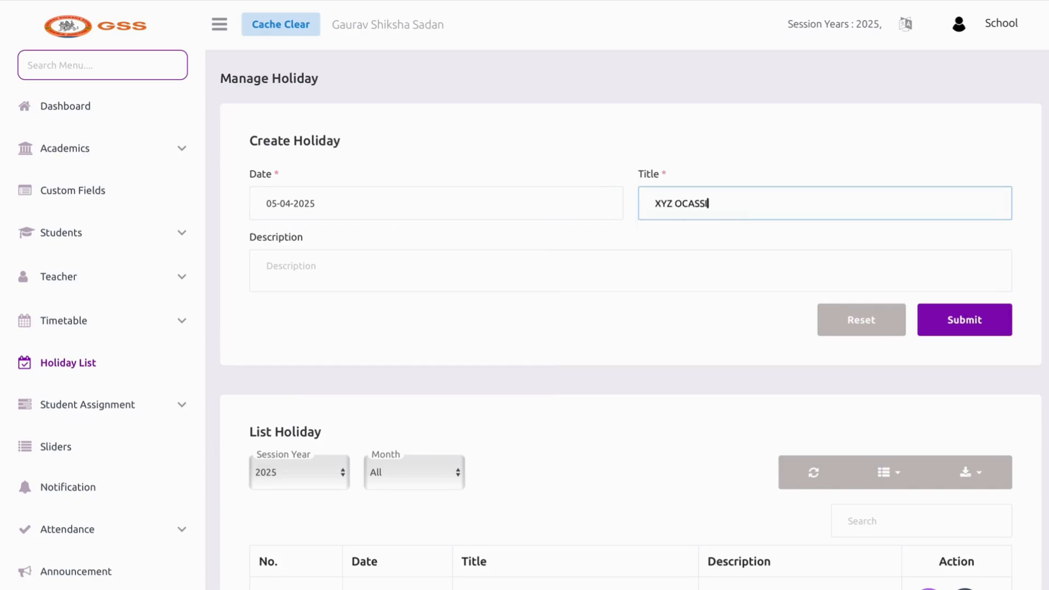
type("ON")
left_click(964, 331)
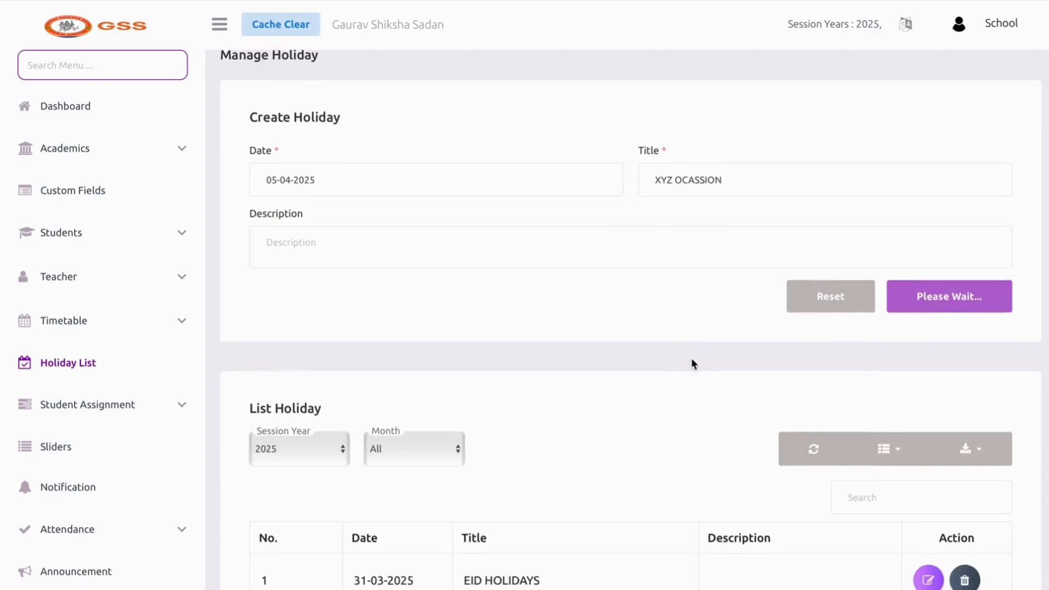
scroll(691, 359, "down", 5)
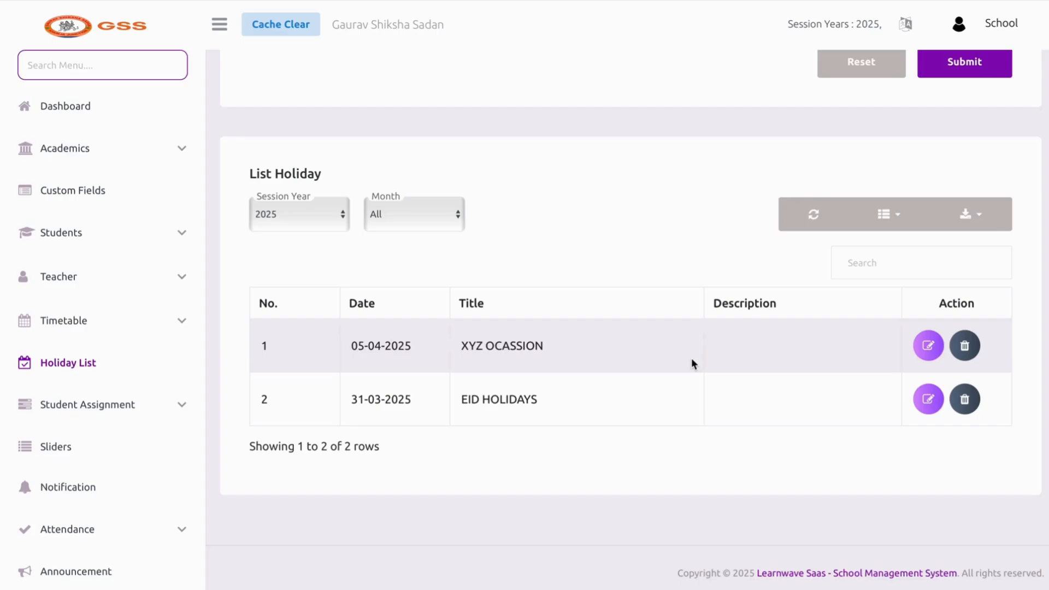
Delete the XYZ OCASSION and EID HOLIDAYS holidays, then open Assignment Submission
left_click(964, 345)
left_click(525, 397)
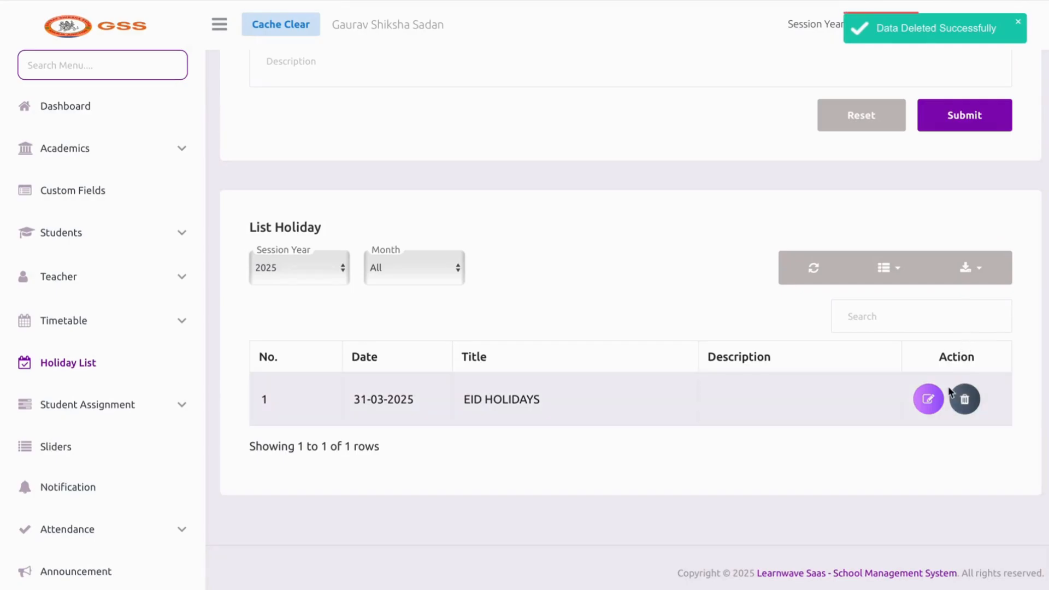
left_click(963, 398)
left_click(494, 393)
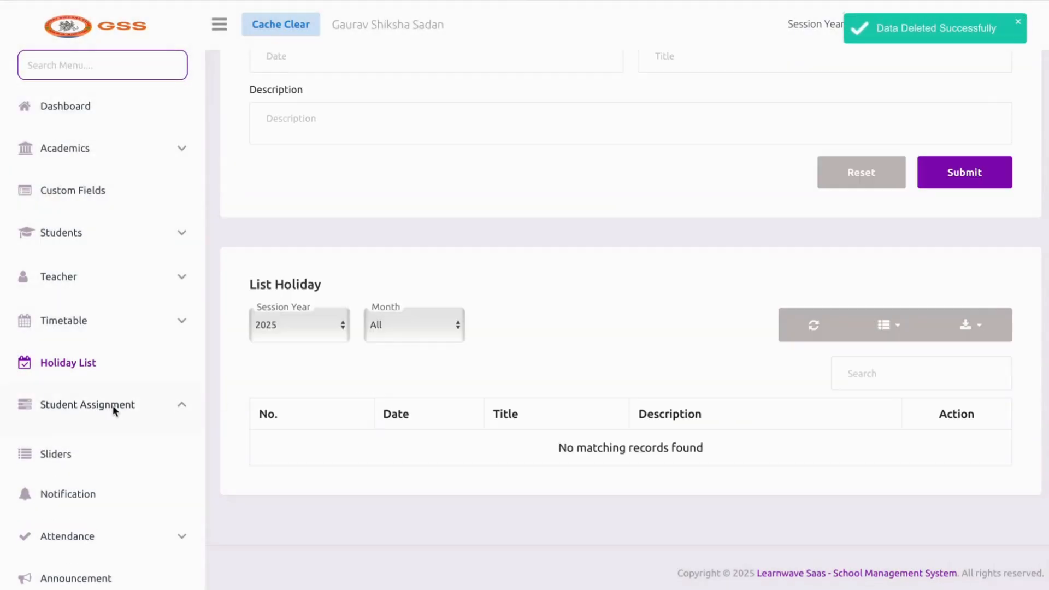
left_click(113, 405)
left_click(104, 436)
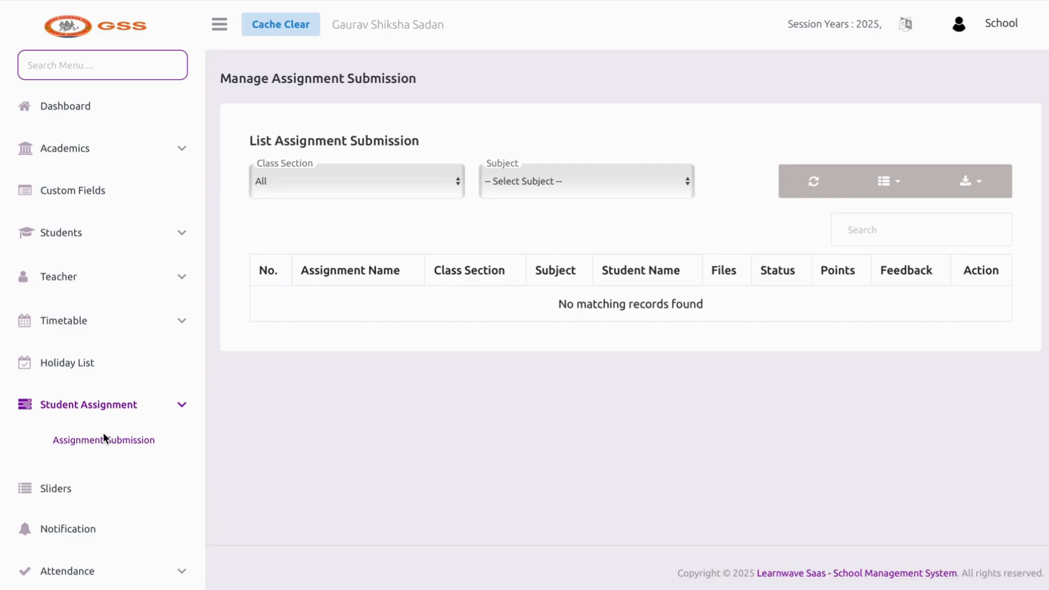
Choose I A - Class as the class section and HINDI (Theory) as the subject filter
left_click(602, 196)
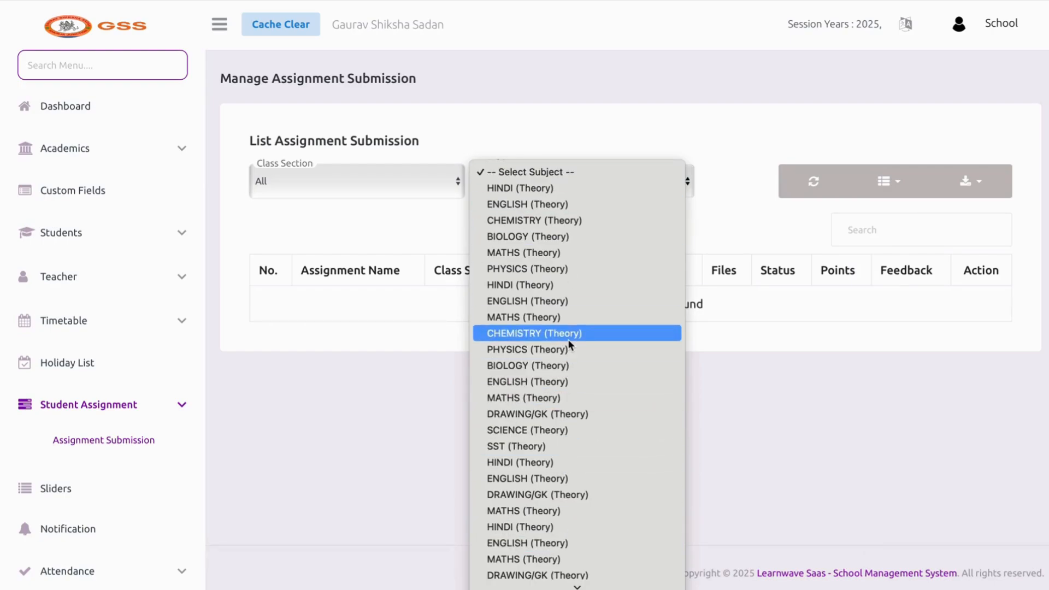
left_click(400, 201)
left_click(400, 182)
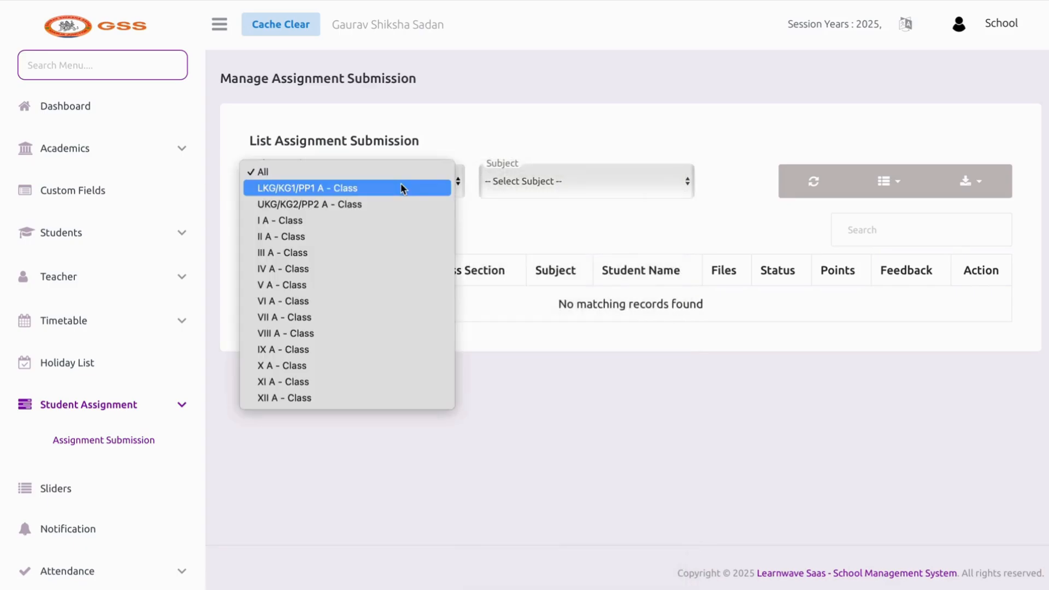
left_click(386, 221)
left_click(616, 190)
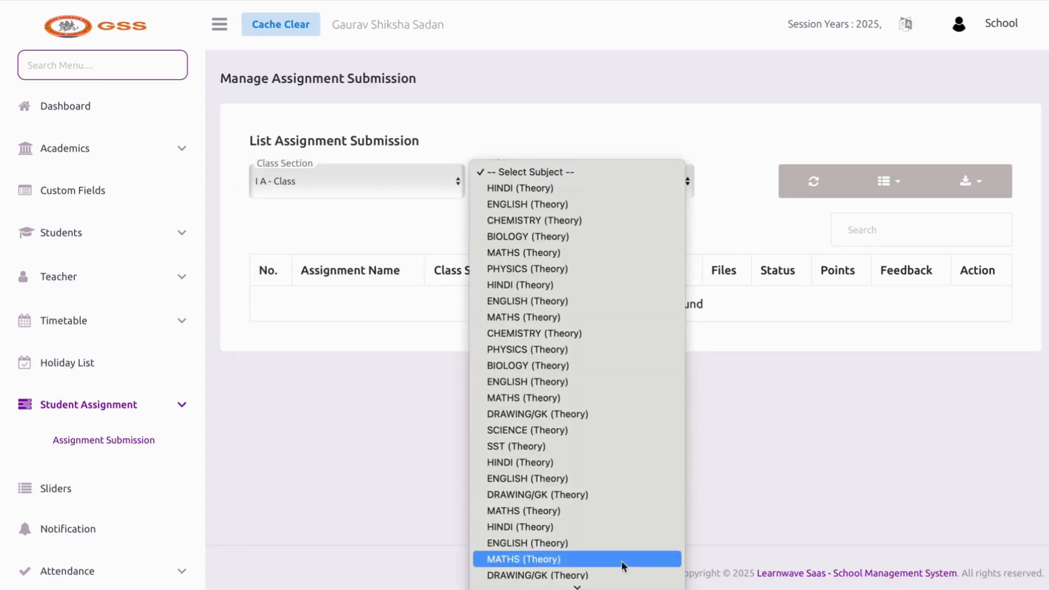
left_click(601, 288)
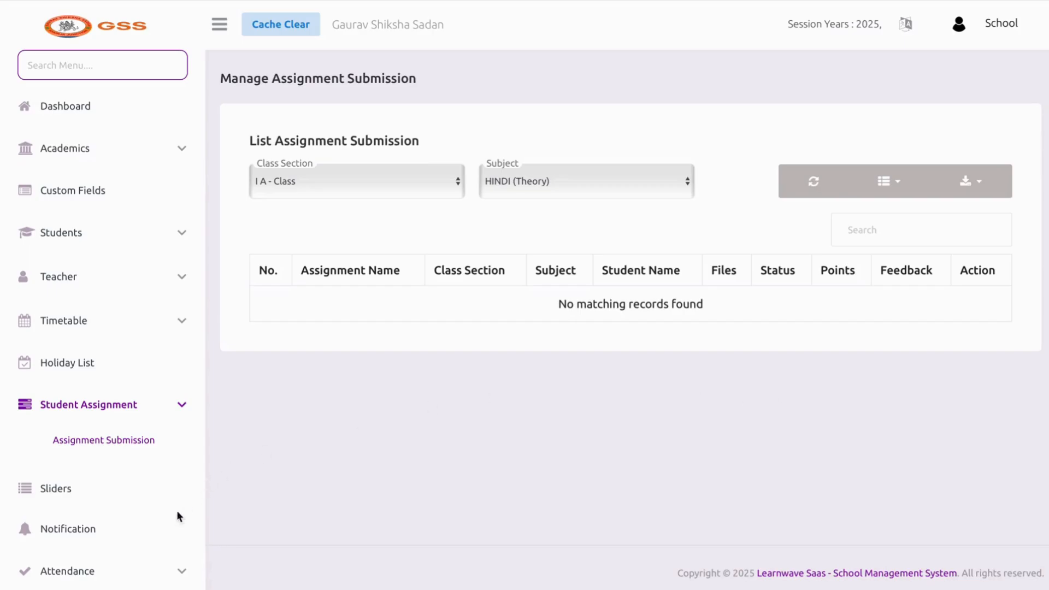
On the Sliders page, upload an image and save it as a slider shown on Both
left_click(139, 500)
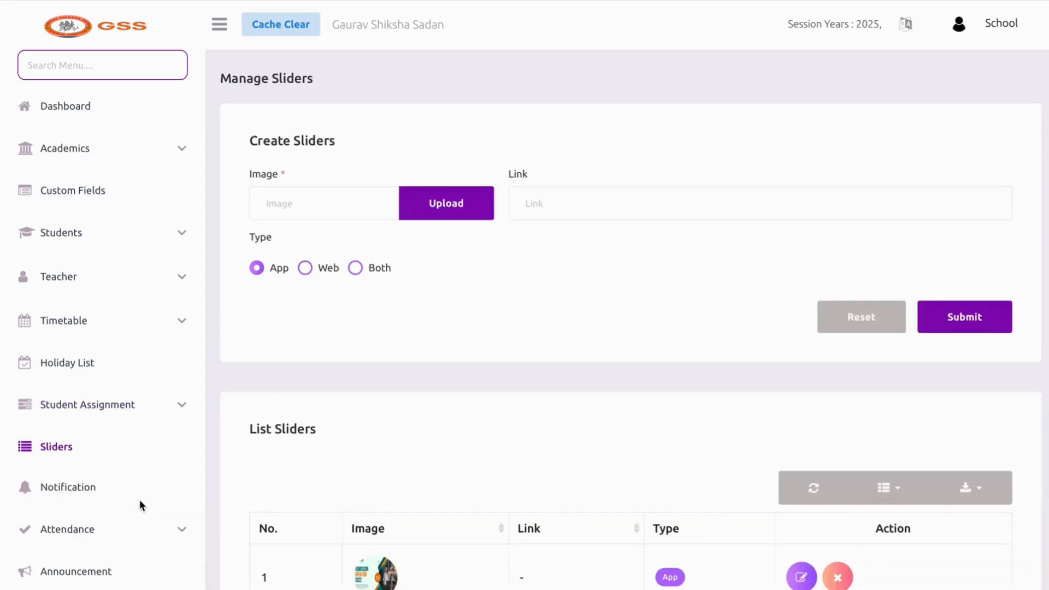
scroll(426, 490, "down", 2)
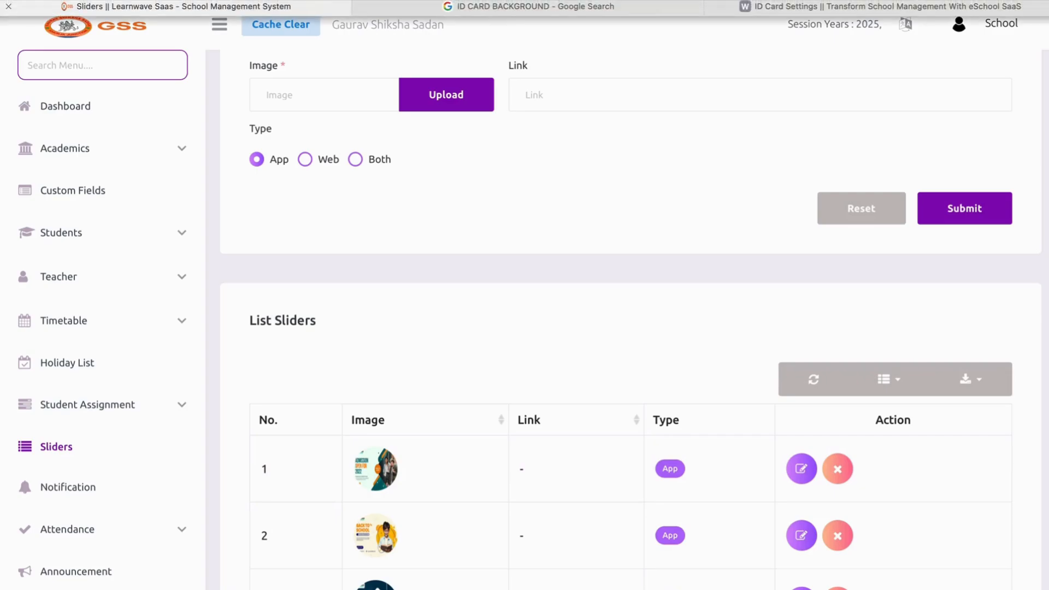
scroll(442, 254, "up", 1)
scroll(442, 257, "up", 1)
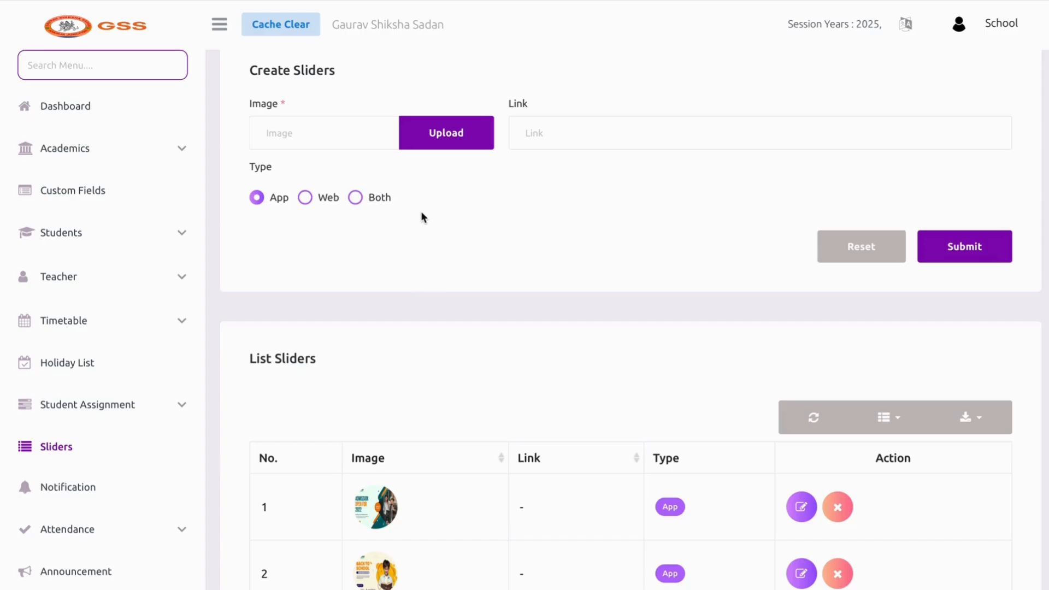
left_click(430, 146)
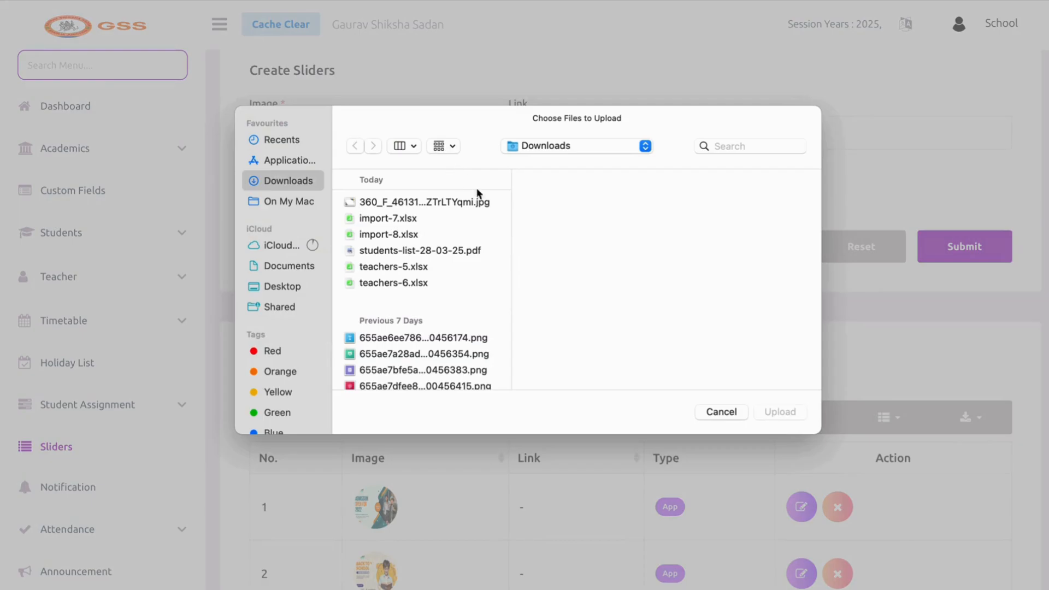
left_click(473, 203)
left_click(783, 414)
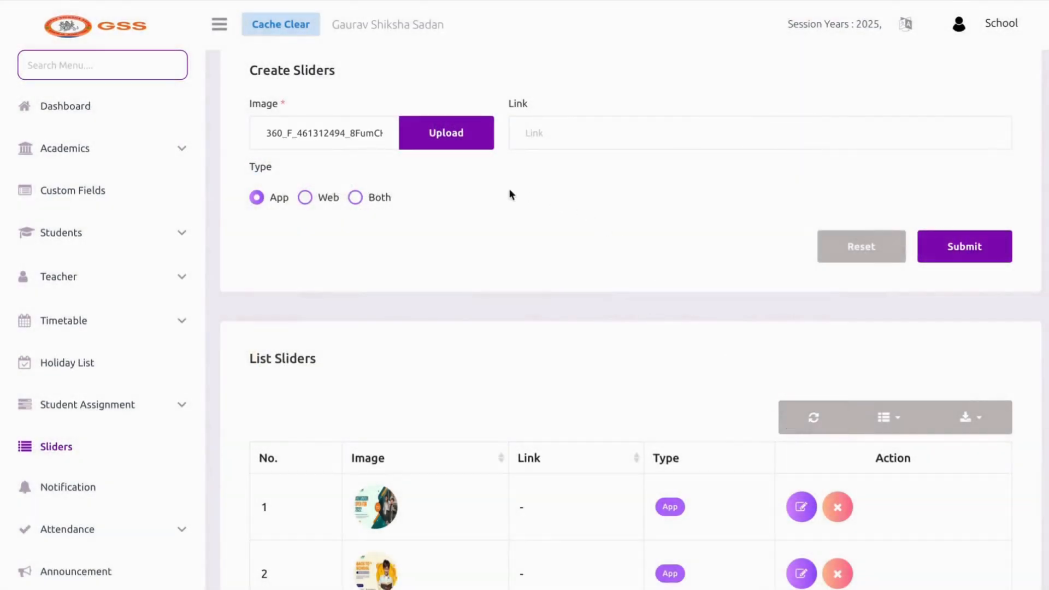
left_click(355, 197)
left_click(946, 254)
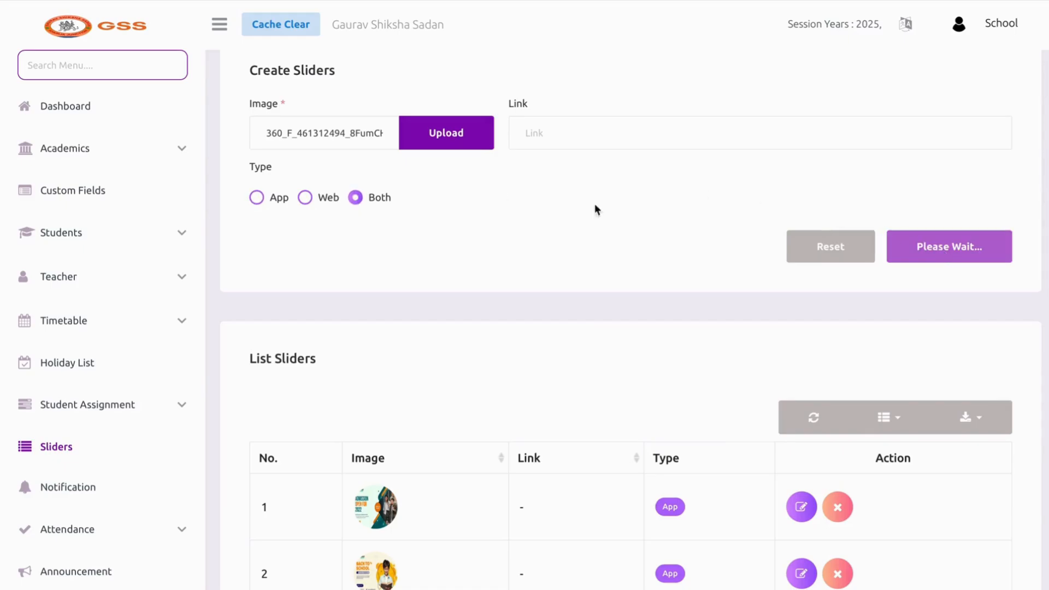
Delete the newly added slider and confirm the removal
scroll(436, 336, "down", 2)
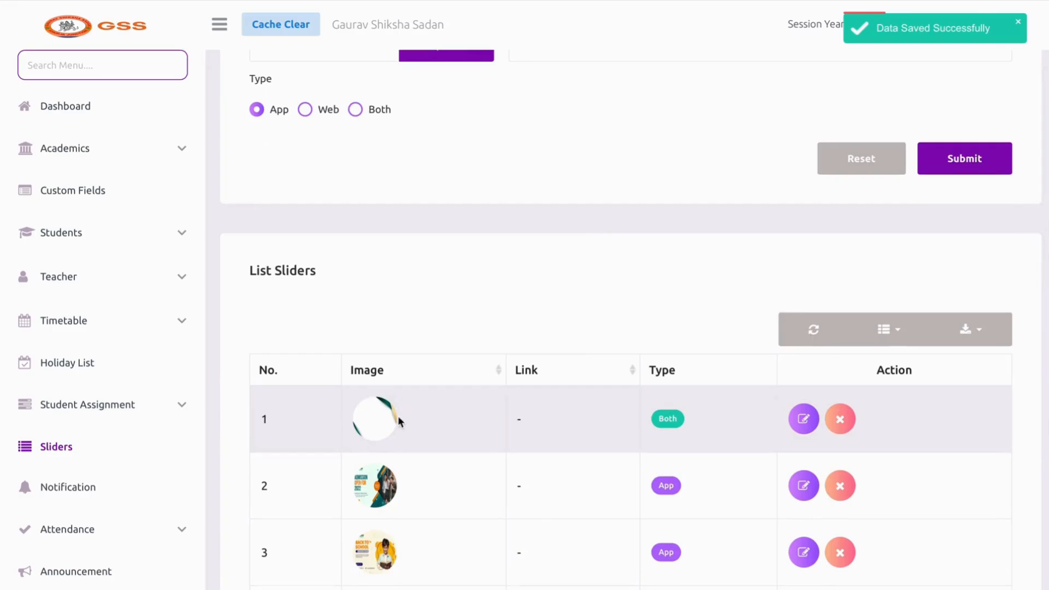
left_click(840, 419)
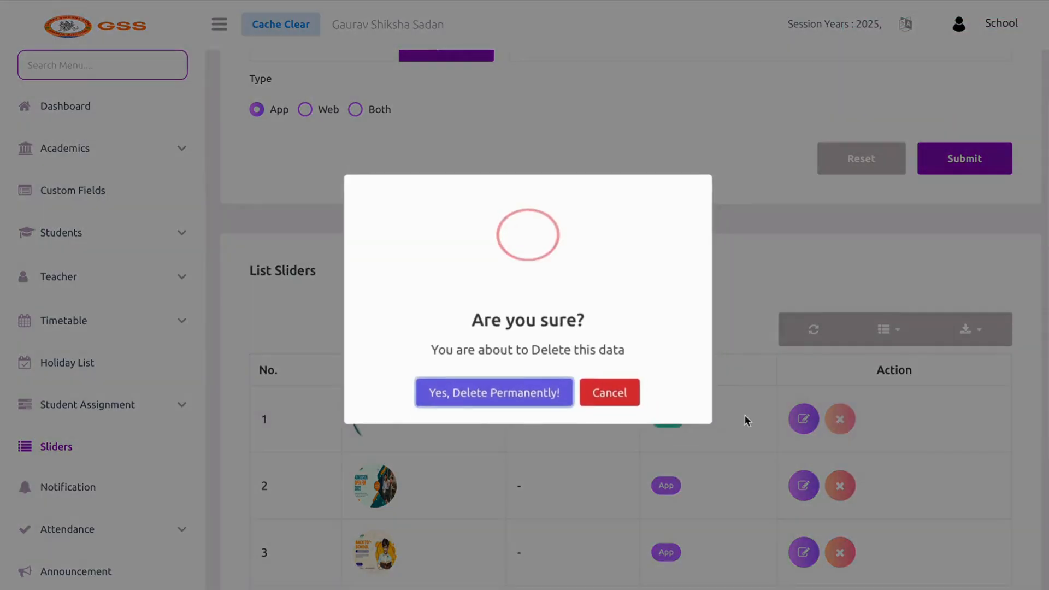
left_click(483, 395)
scroll(143, 423, "down", 2)
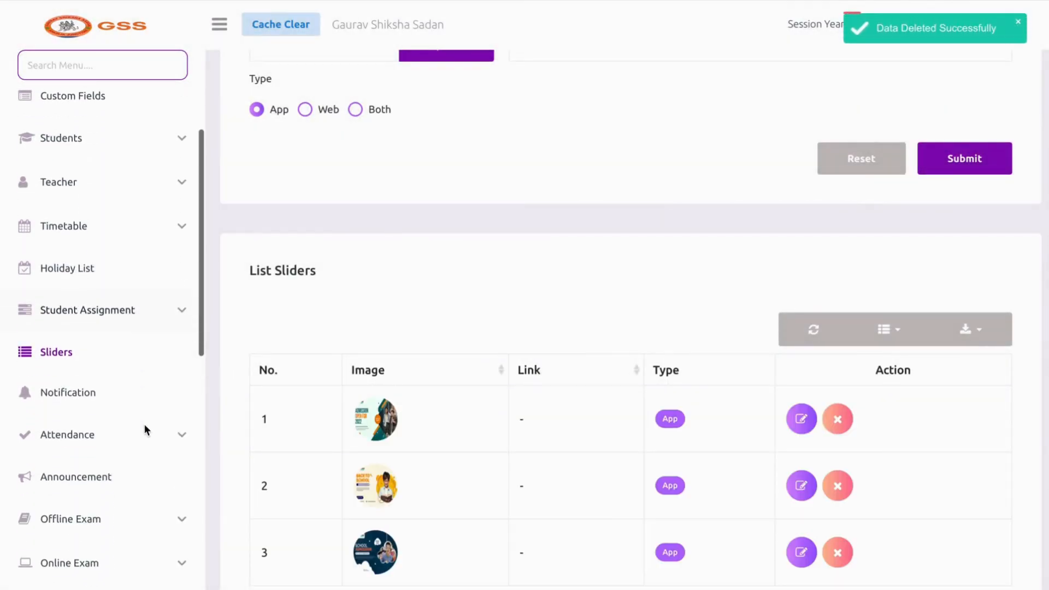
left_click(96, 393)
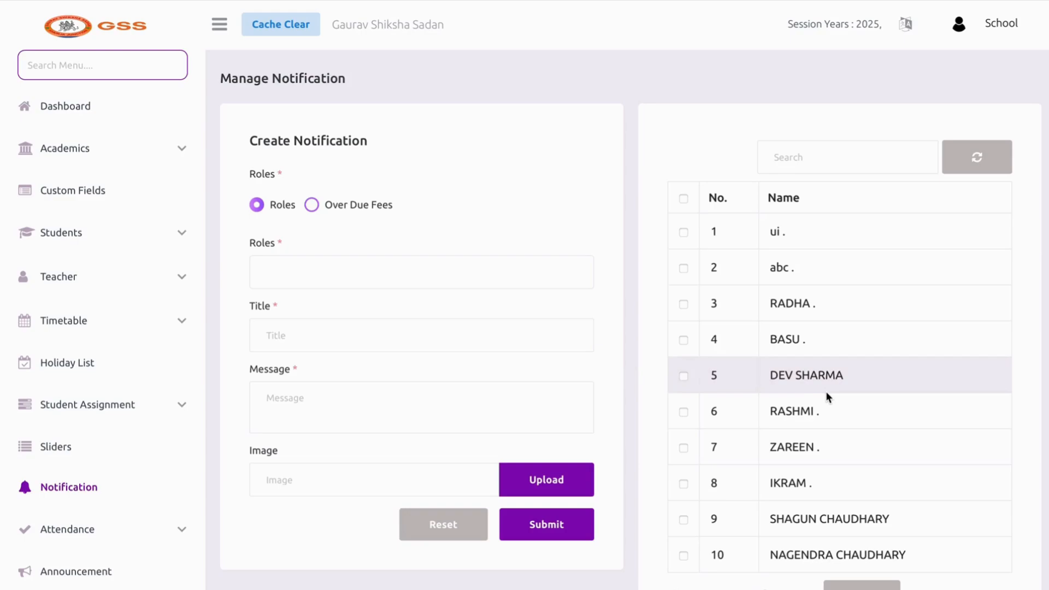
Make it an Over Due Fees notification for the Student and Guardian roles
left_click(345, 212)
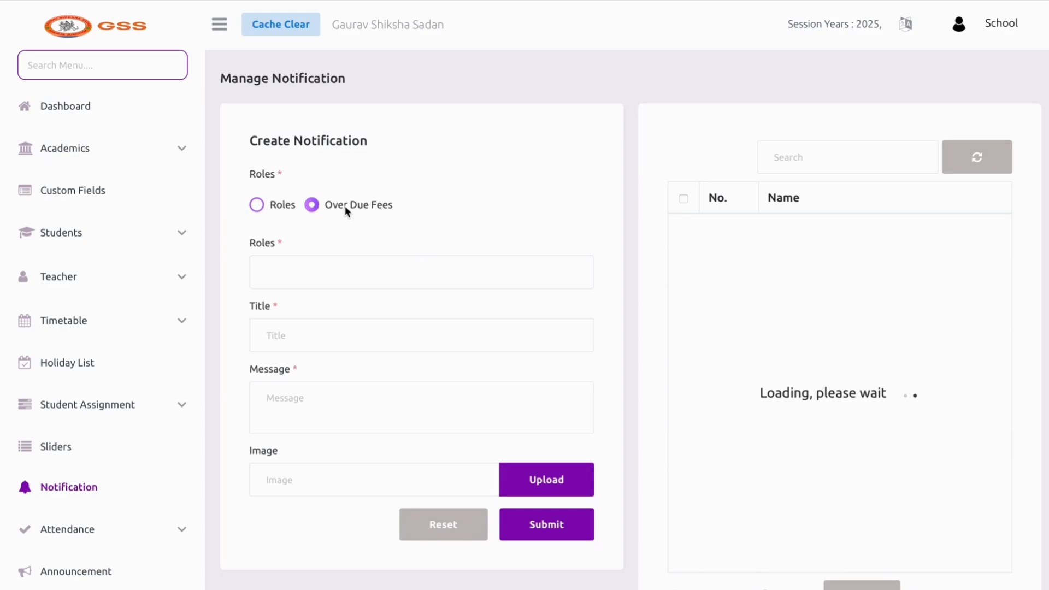
left_click(349, 284)
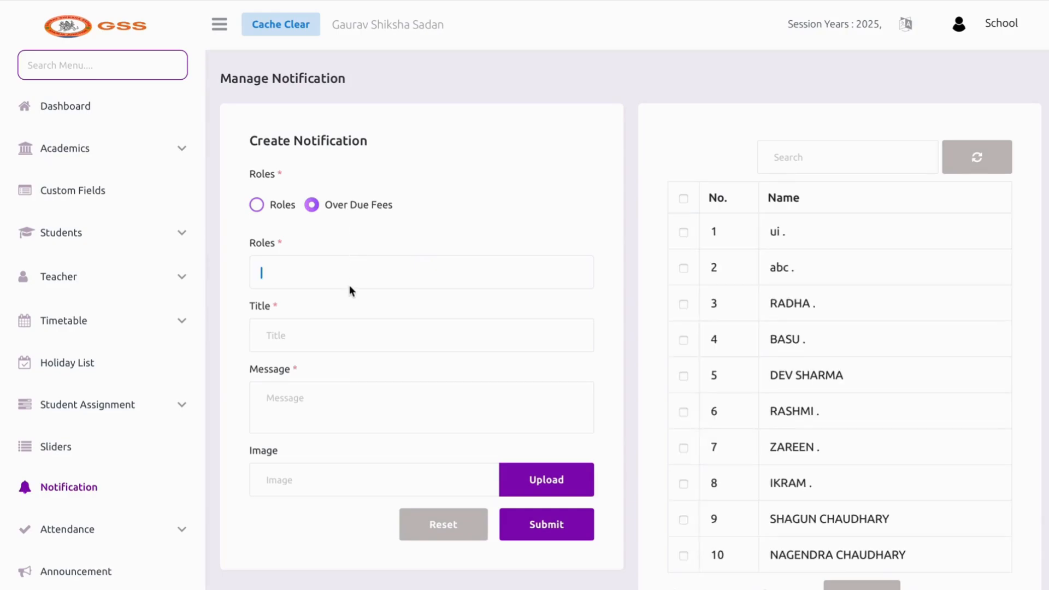
left_click(342, 326)
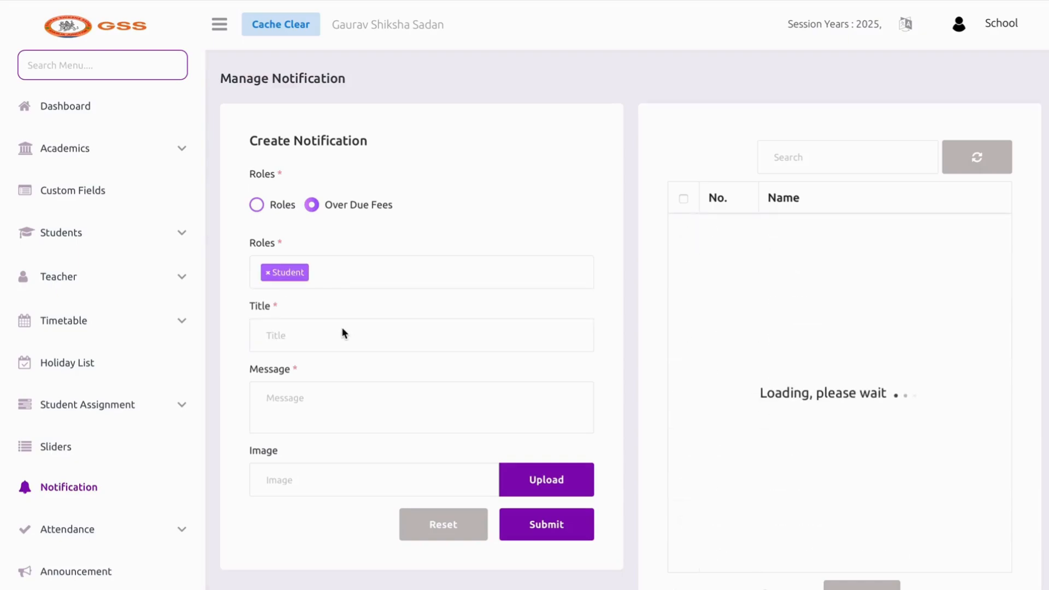
left_click(386, 284)
left_click(374, 300)
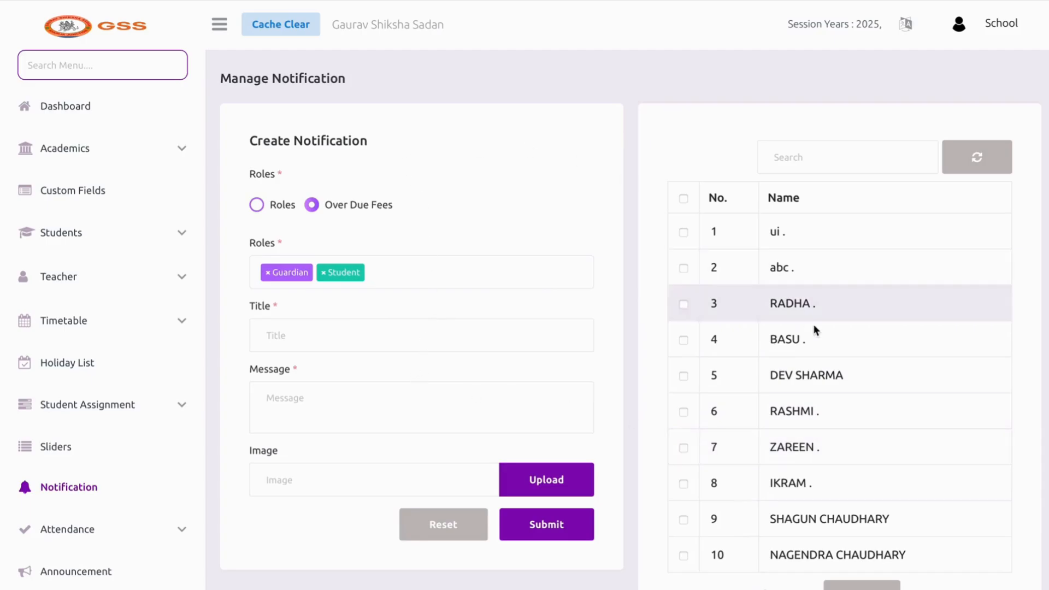
scroll(810, 361, "down", 7)
scroll(454, 222, "up", 4)
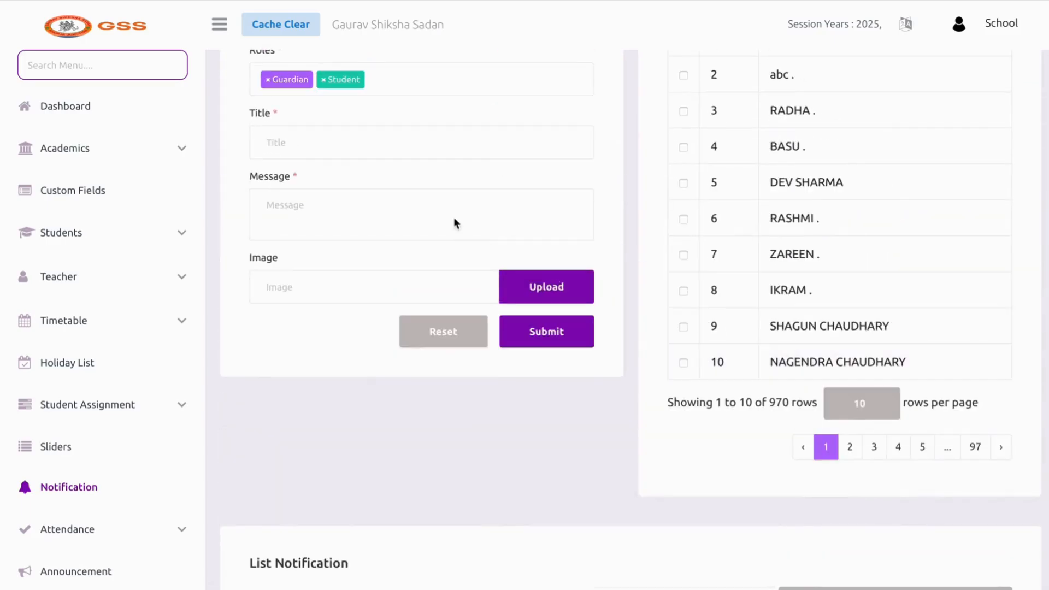
Enter the title FEES OVERDUE and the message KINDLY PAY YOUR PENDING FEES
left_click(414, 153)
type("KIN")
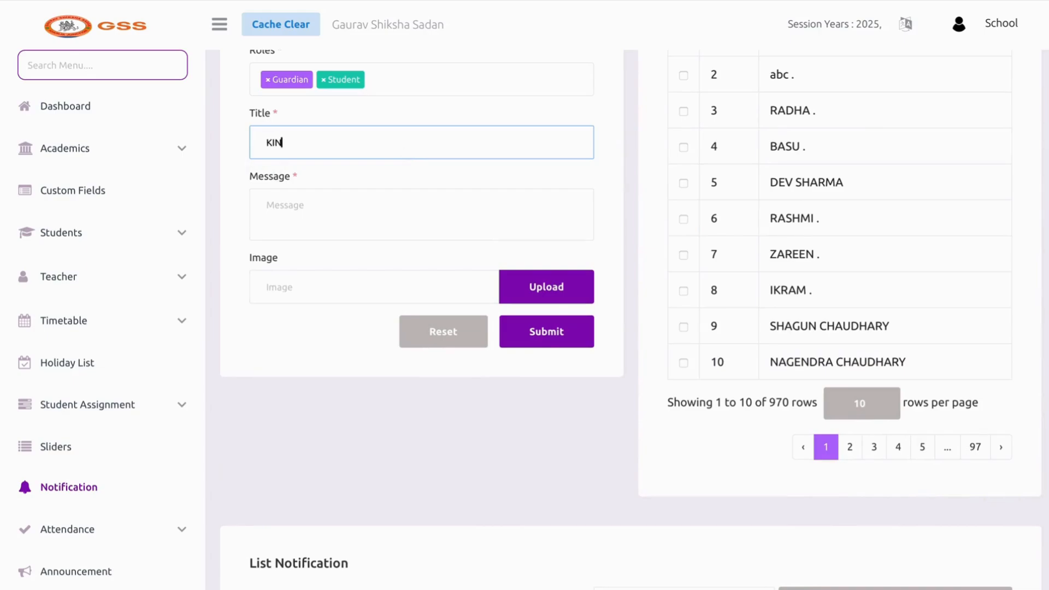
type("DLY P")
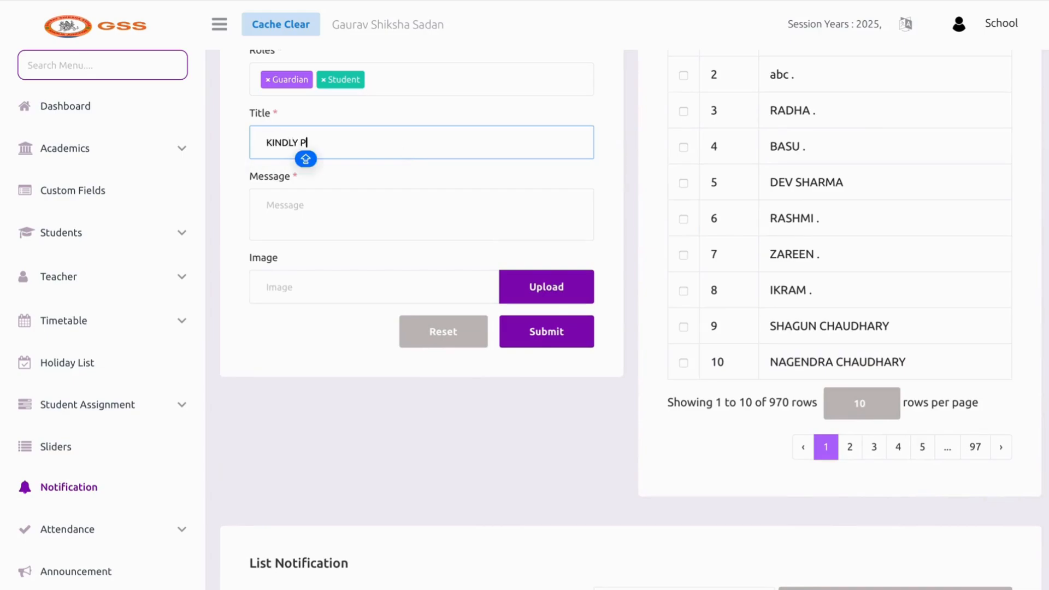
key("BackSpace")
key("BackSpace")
key("BackSpace")
key("BackSpace")
key("BackSpace")
key("BackSpace")
key("BackSpace")
key("BackSpace")
type("F")
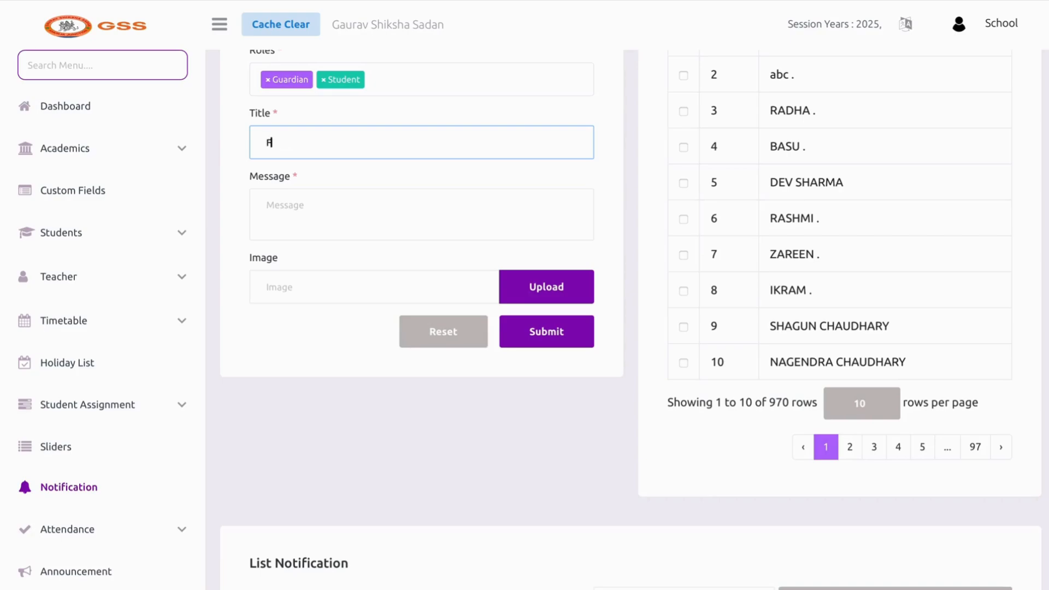
type("EES OVERDUW")
key("BackSpace")
type("E")
left_click(356, 222)
type("KI")
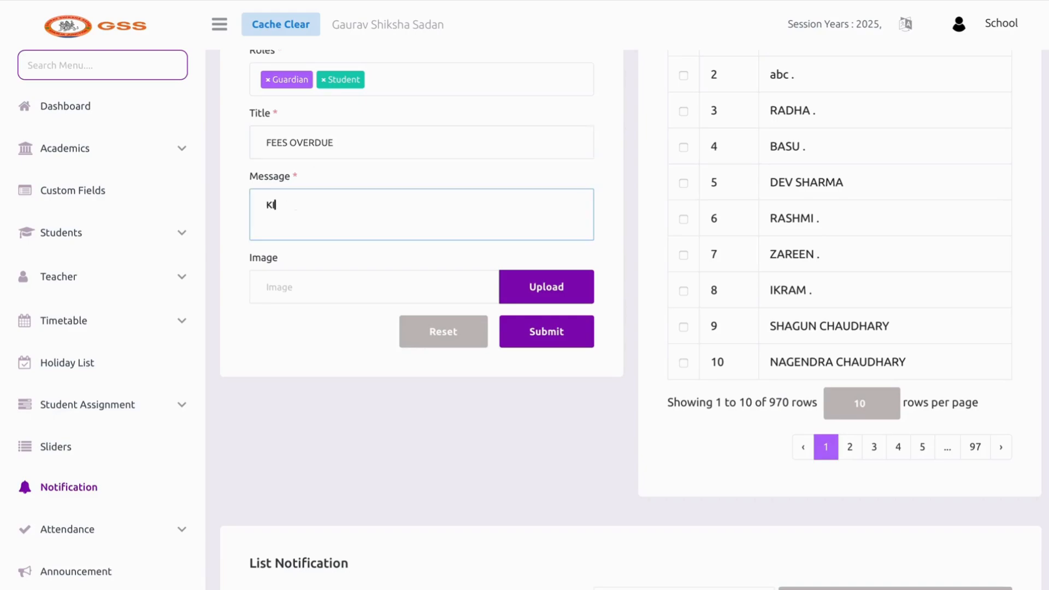
type("NDLY PAY YOUR P")
type("ER")
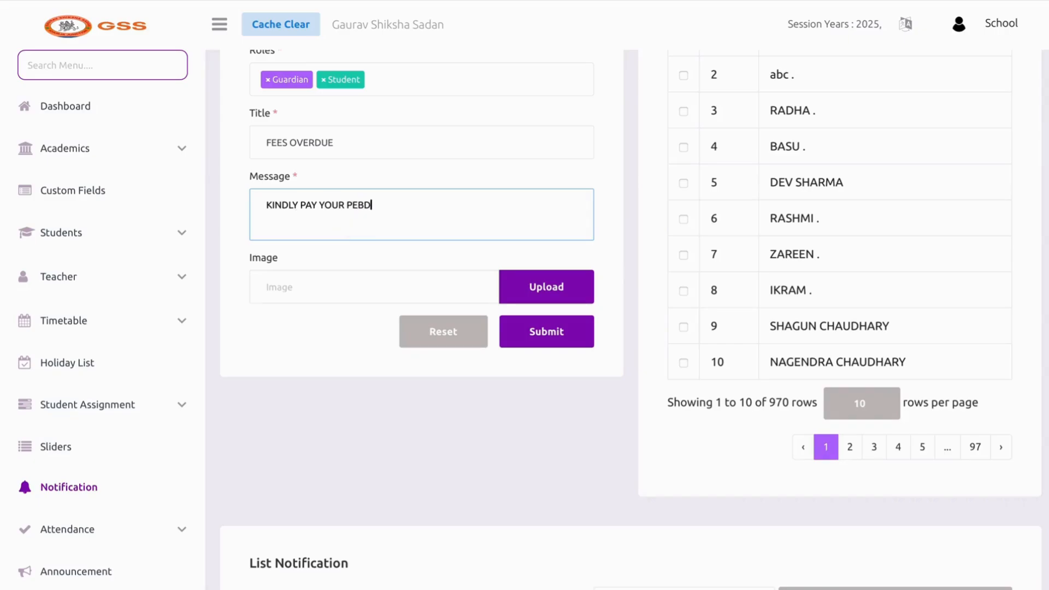
key("BackSpace")
type("NDING FEES")
Send the FEES OVERDUE notice to the users in rows 3 through 10
left_click(544, 333)
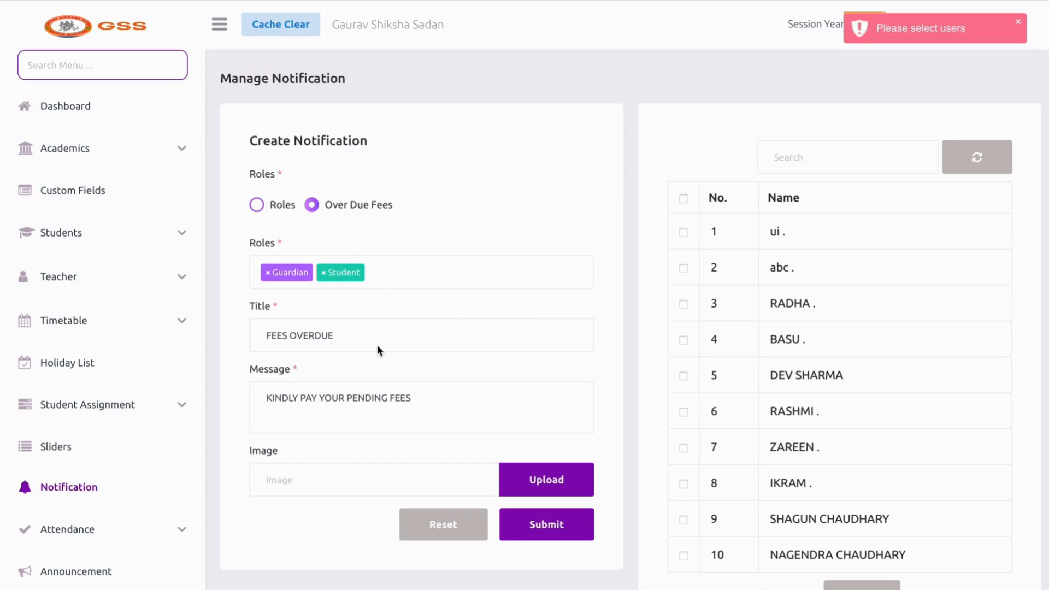
left_click(712, 306)
left_click(712, 339)
left_click(712, 407)
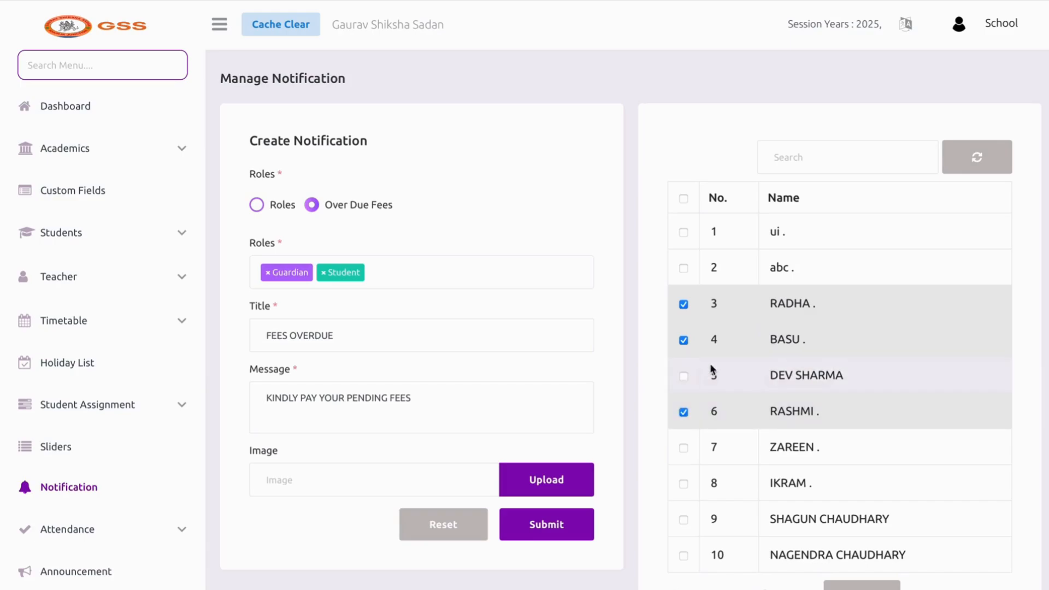
left_click(711, 375)
left_click(702, 445)
left_click(703, 484)
scroll(702, 486, "down", 2)
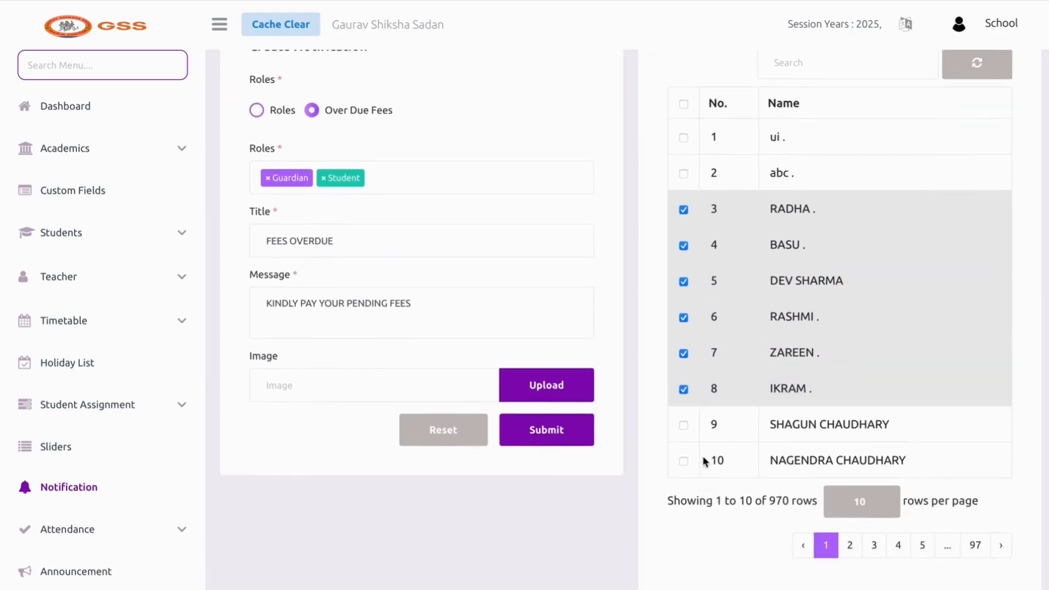
left_click(703, 440)
left_click(730, 469)
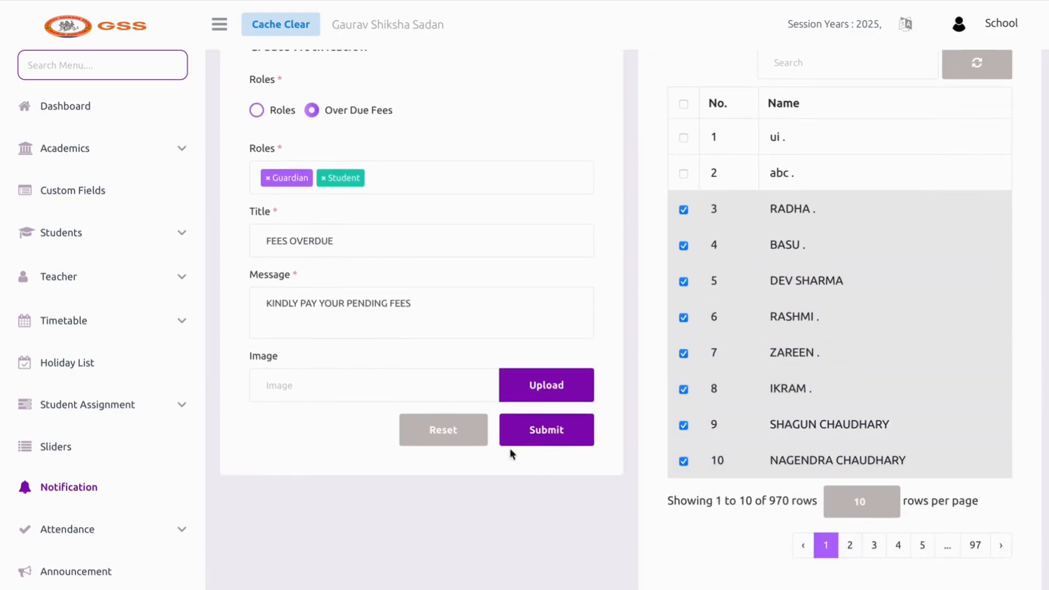
left_click(545, 437)
scroll(528, 384, "up", 2)
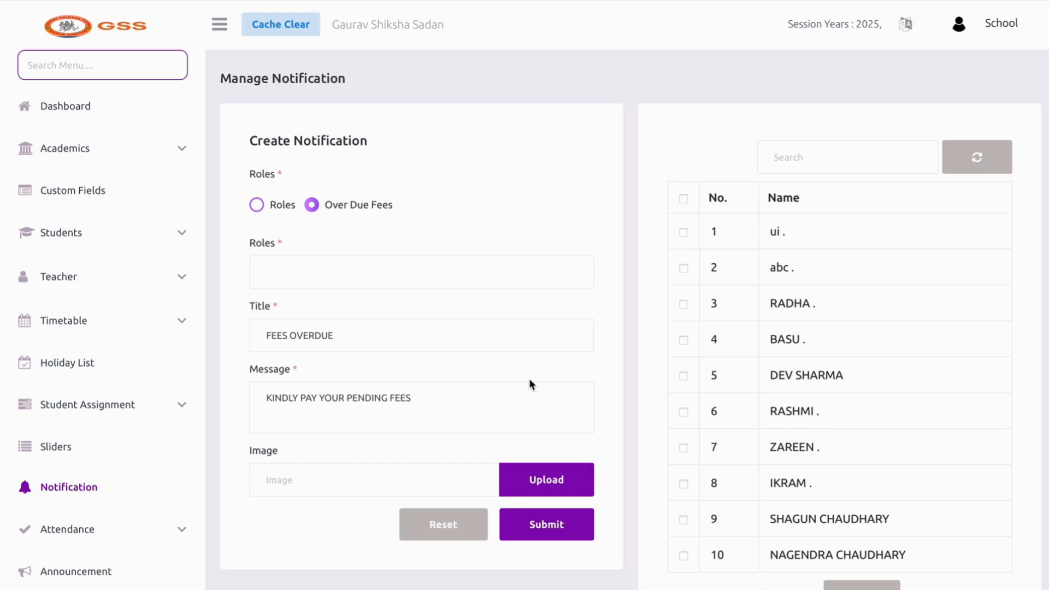
Target the Teacher role with title EMERGENCY MEETING and message 'TEACHERS MEETING AT 1:00PM'
left_click(274, 205)
left_click(331, 334)
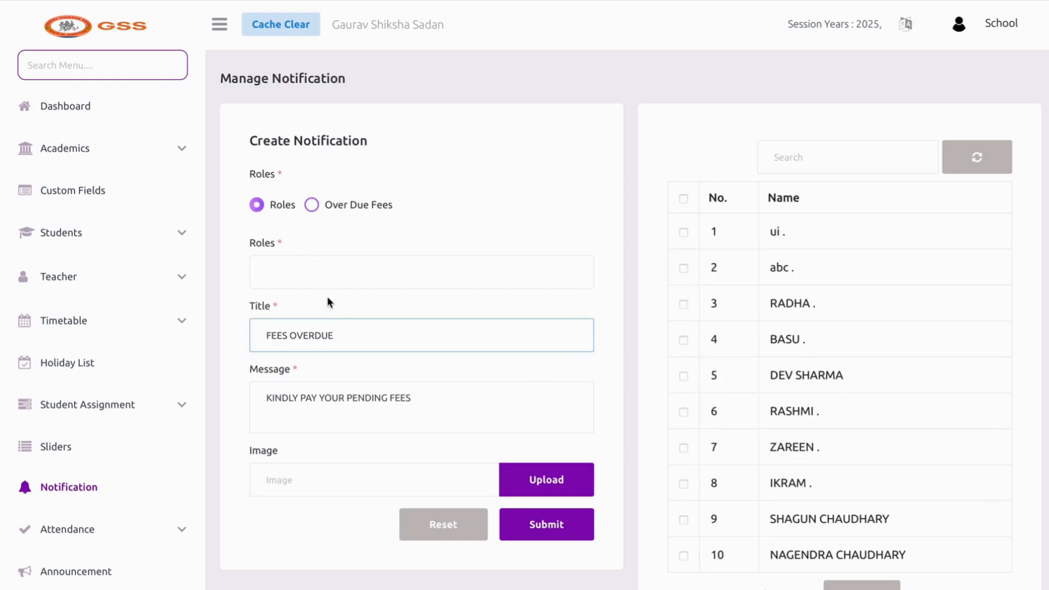
left_click(327, 279)
left_click(312, 357)
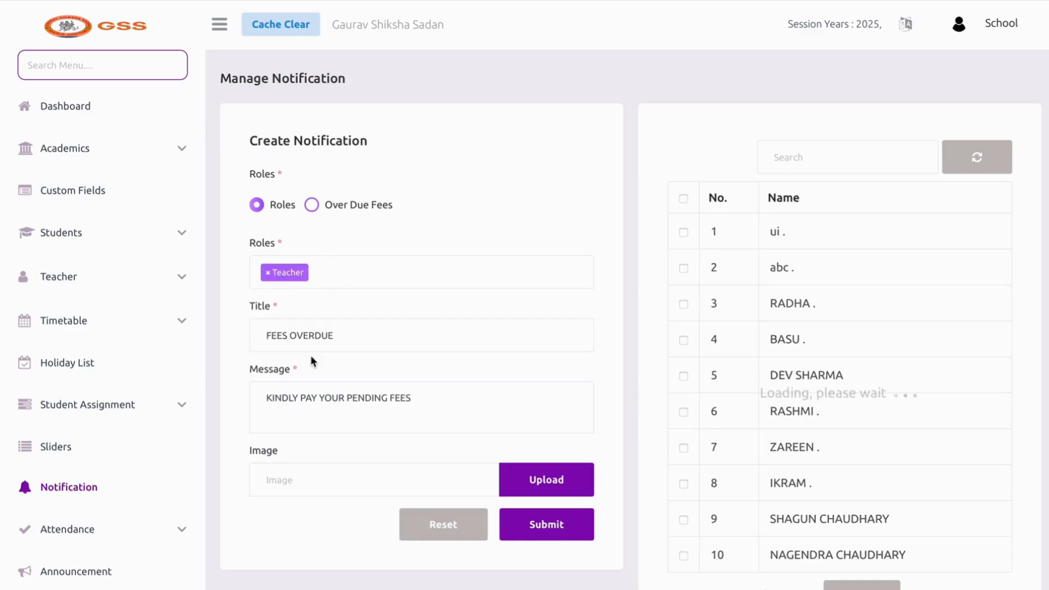
double_click(343, 351)
key("BackSpace")
key("BackSpace")
key("BackSpace")
key("BackSpace")
key("BackSpace")
key("BackSpace")
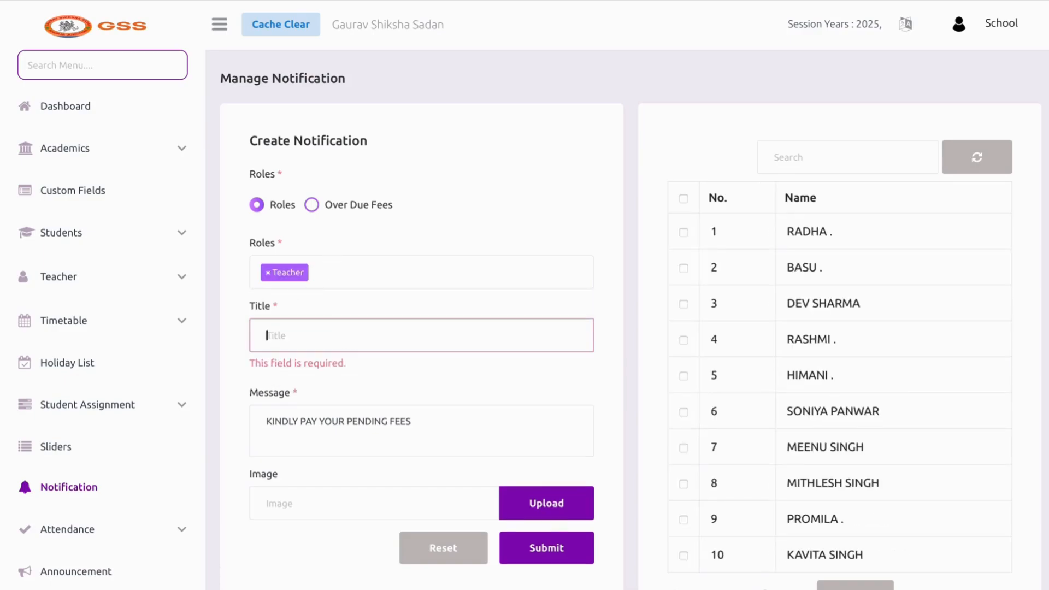
type("EMERGENCY")
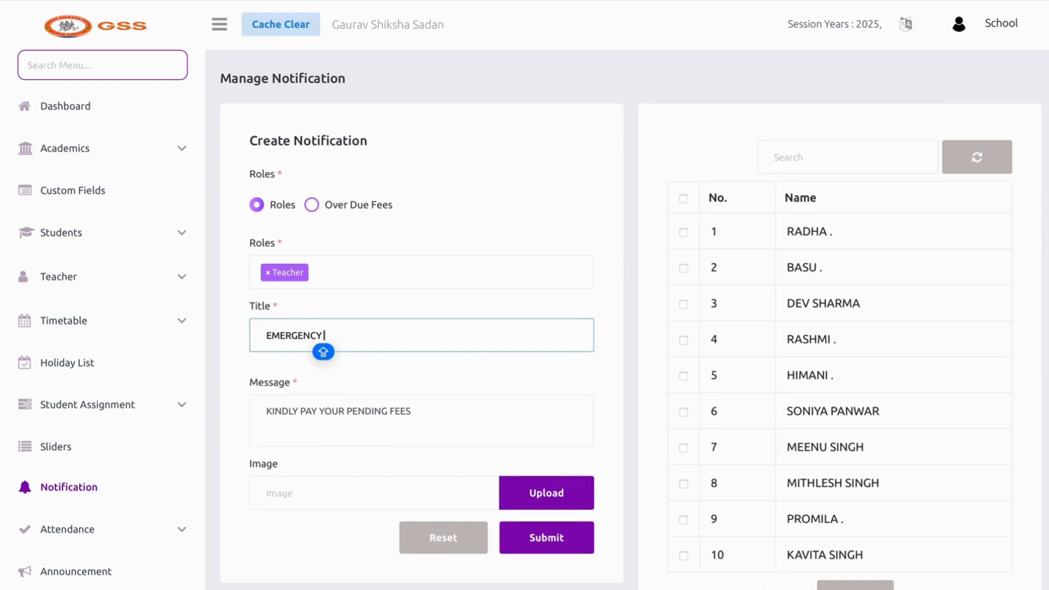
type(" MEETING")
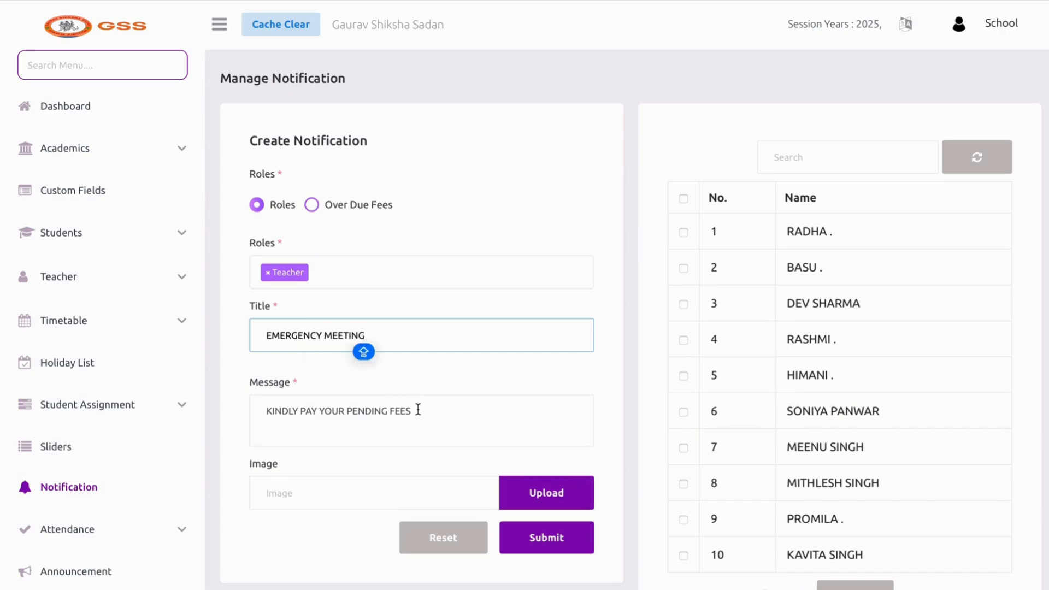
triple_click(421, 412)
key("BackSpace")
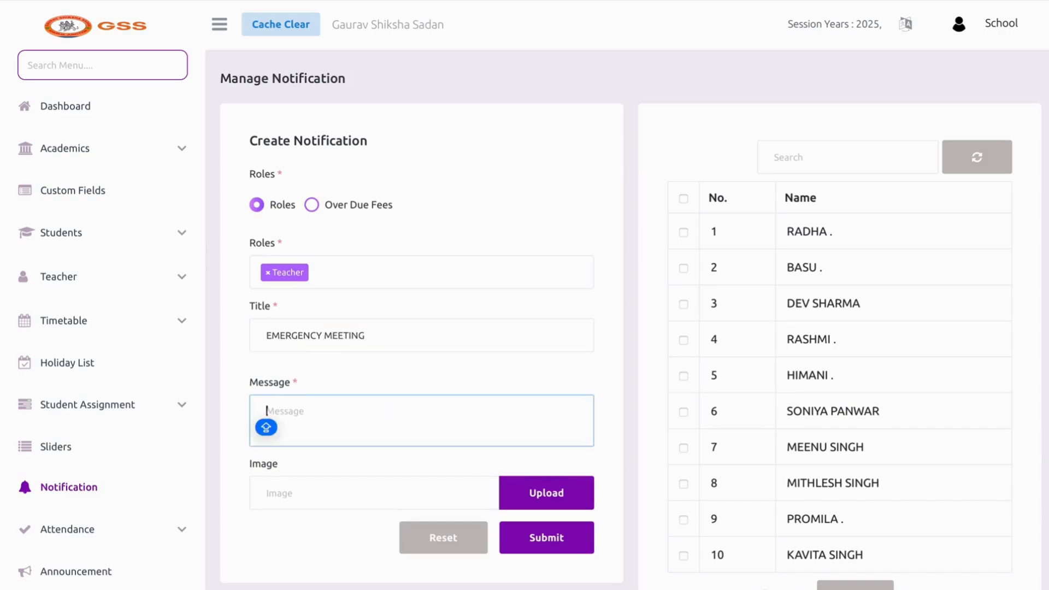
type("TEACHERS")
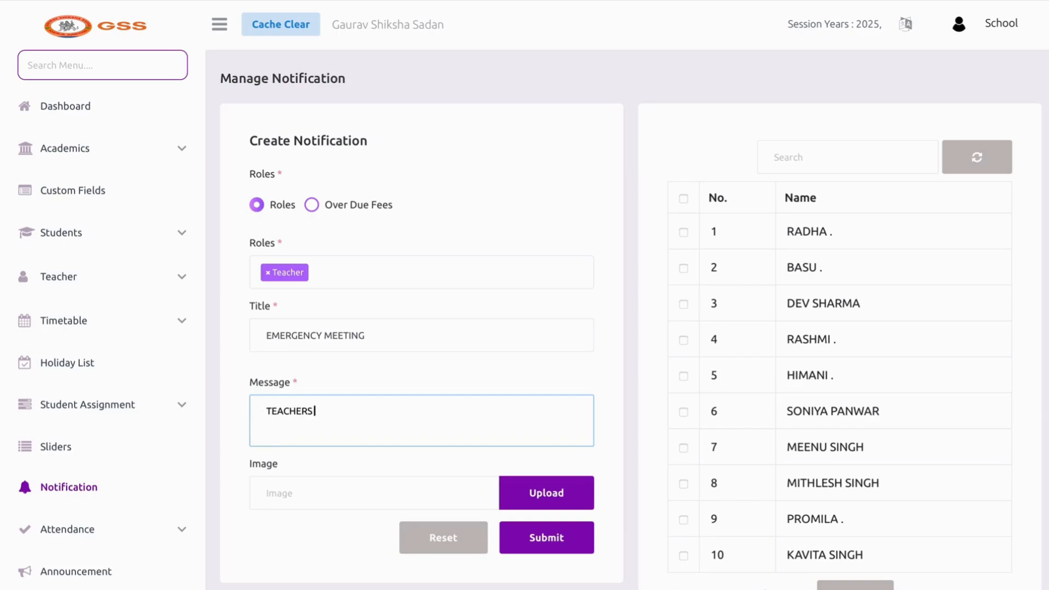
type(" MEETING AT 1:00PM")
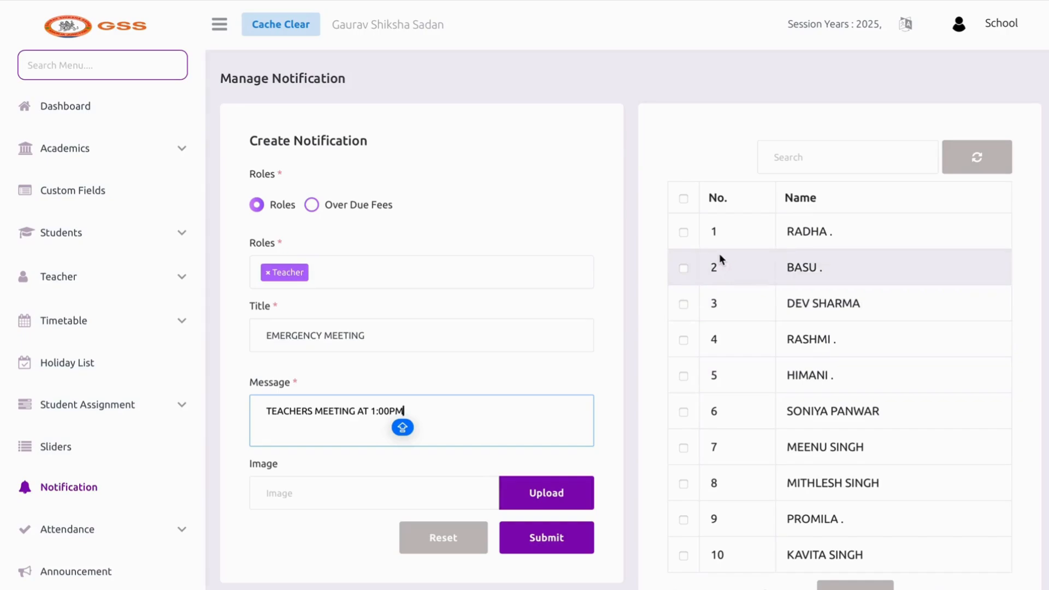
Send the emergency meeting notice to teachers in rows 1–10 except row 8
left_click(719, 239)
left_click(712, 277)
left_click(712, 336)
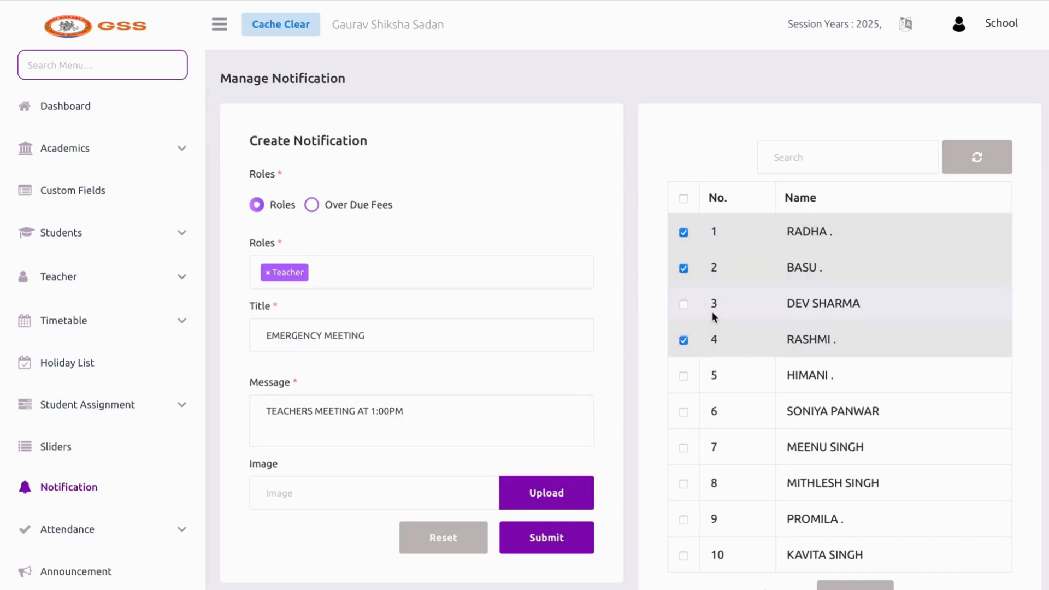
left_click(713, 313)
left_click(712, 386)
left_click(722, 446)
left_click(715, 411)
scroll(720, 471, "down", 2)
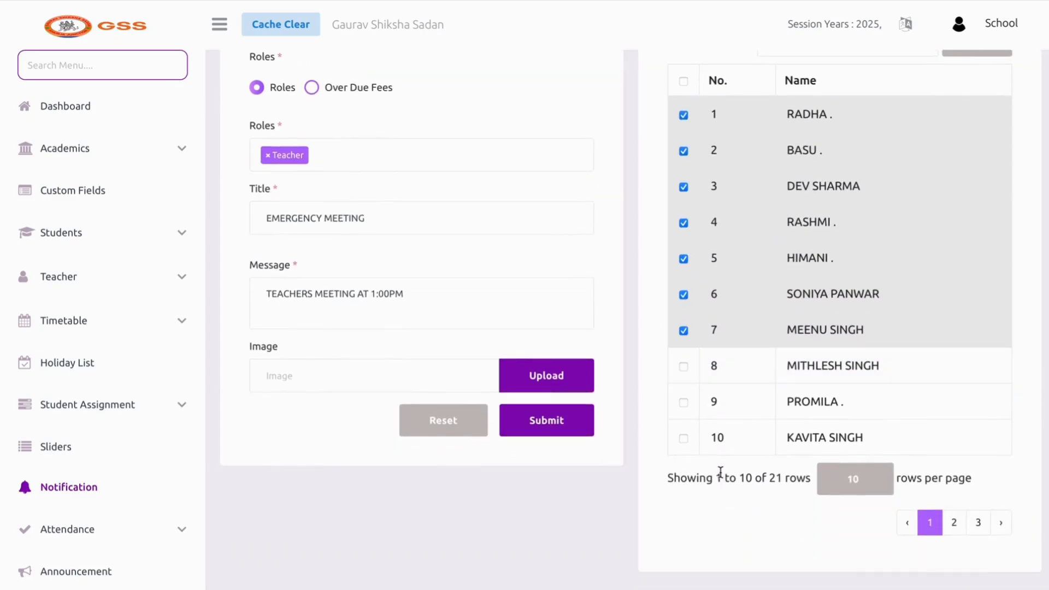
left_click(719, 437)
left_click(720, 405)
left_click(719, 366)
left_click(720, 363)
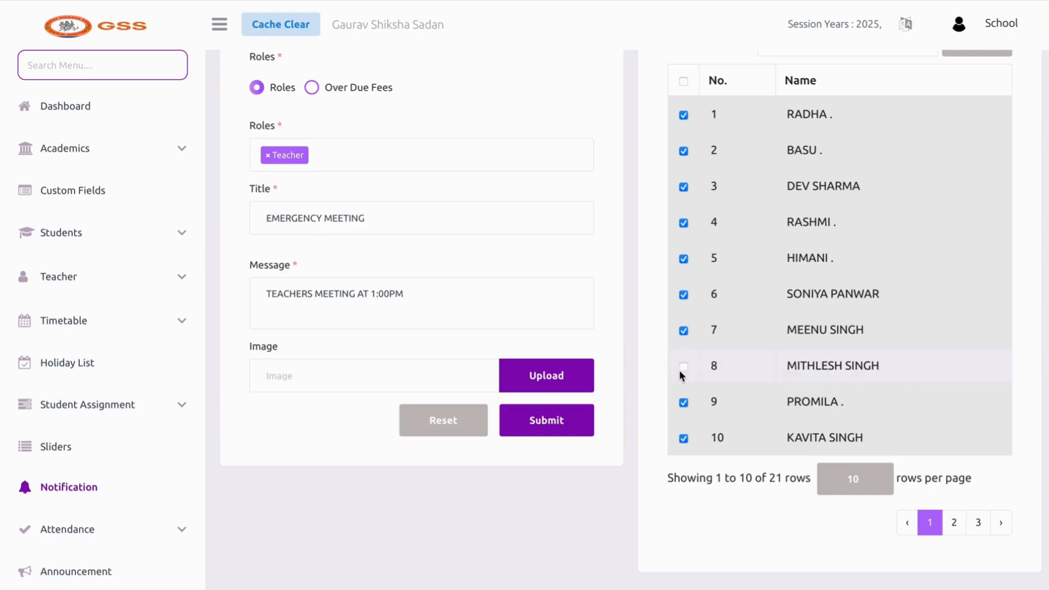
left_click(560, 421)
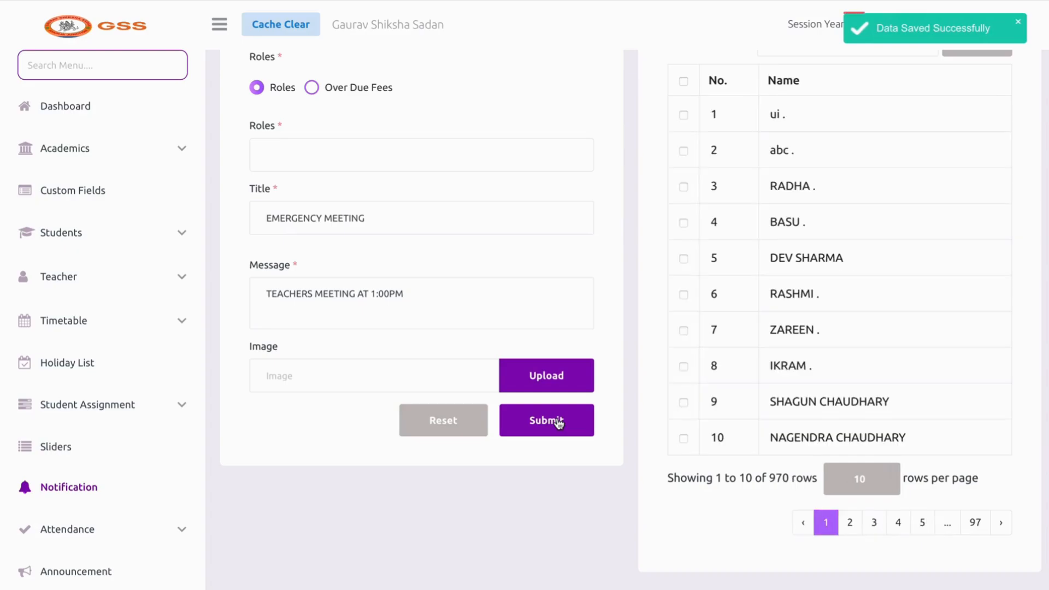
scroll(122, 551, "down", 4)
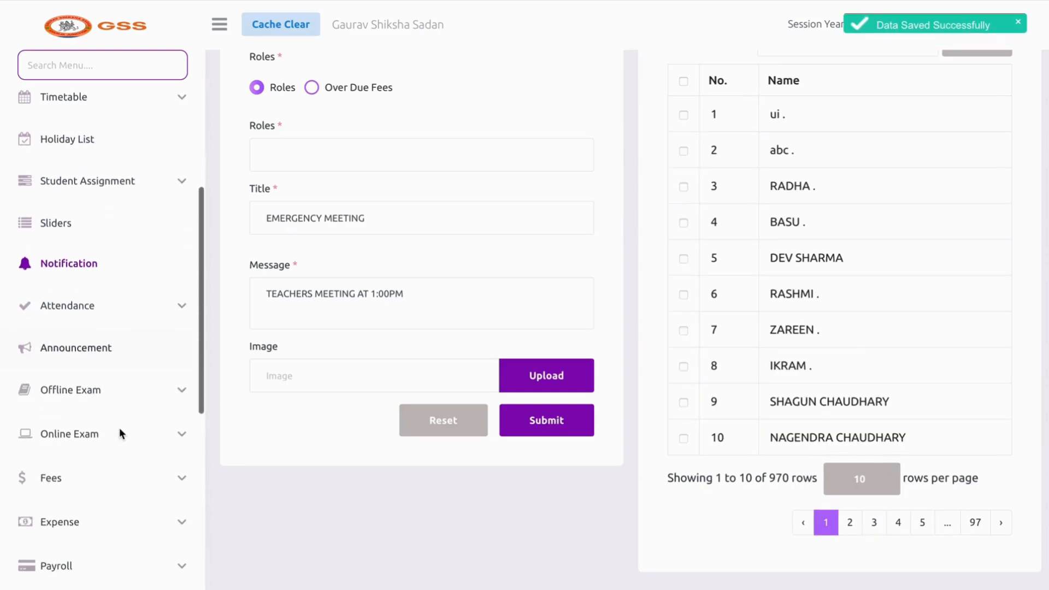
left_click(108, 310)
Filter View Attendance to I A - Class, date 28-03-2025, type Present
left_click(90, 342)
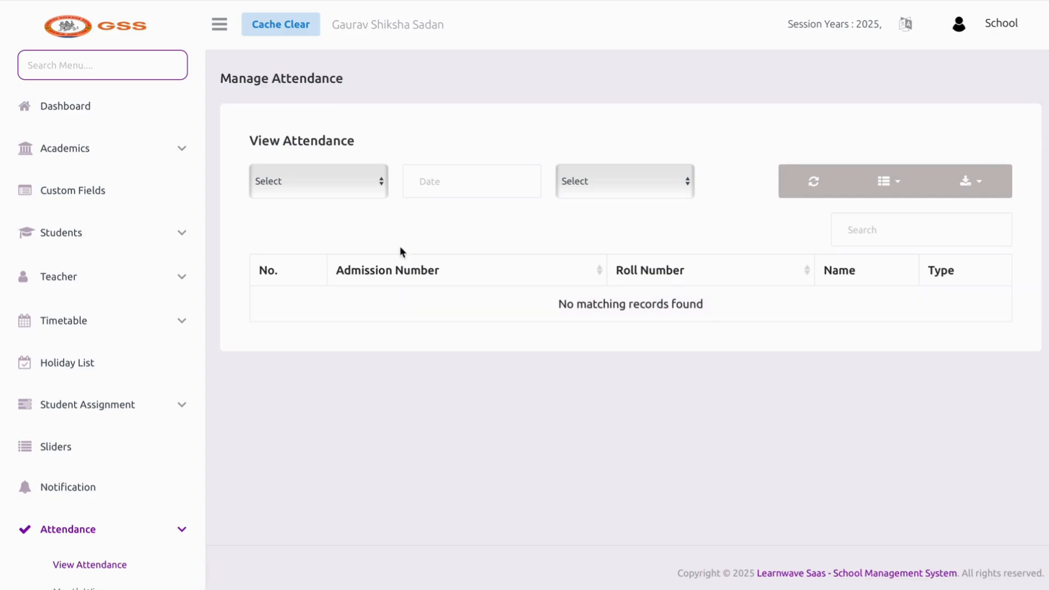
left_click(378, 187)
left_click(365, 222)
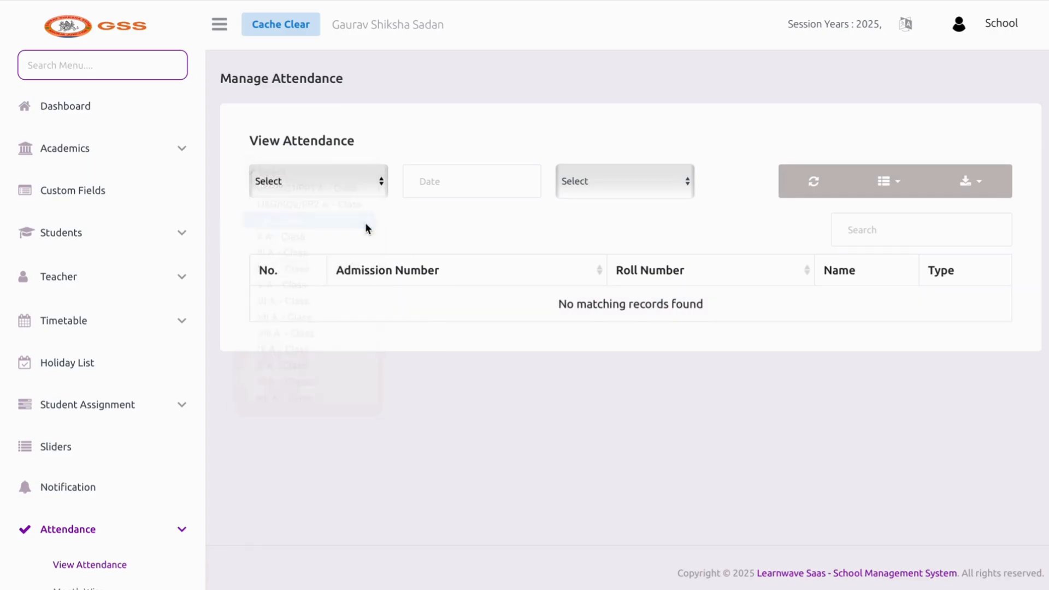
left_click(457, 191)
left_click(628, 385)
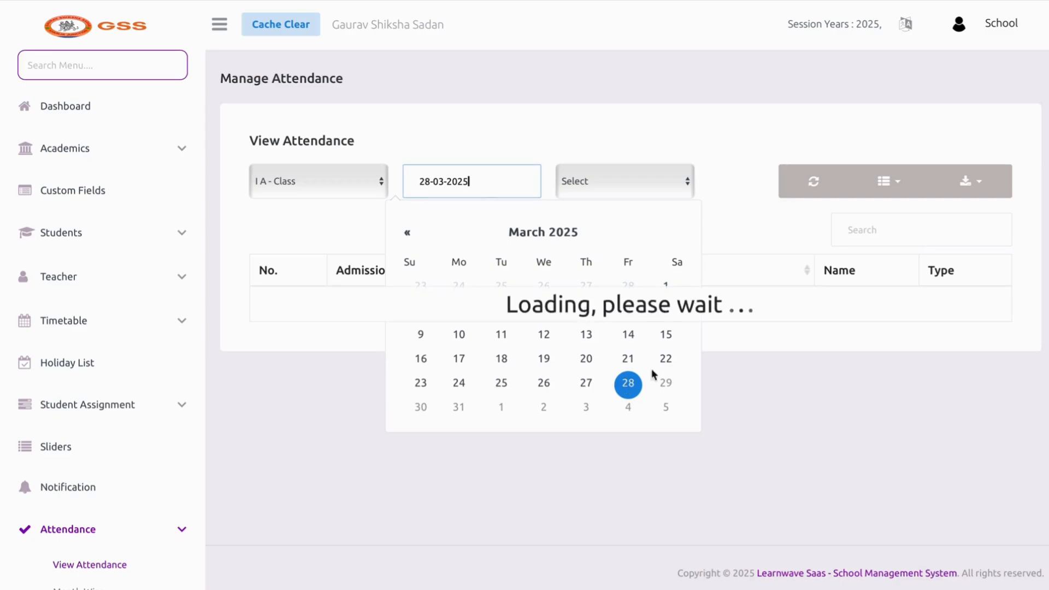
left_click(717, 254)
left_click(643, 181)
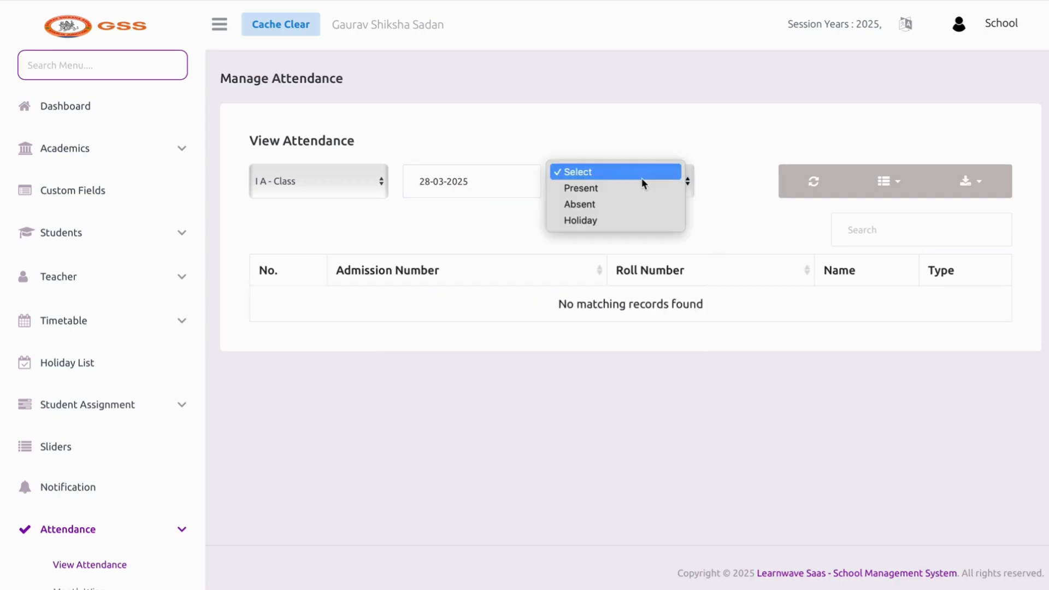
left_click(641, 184)
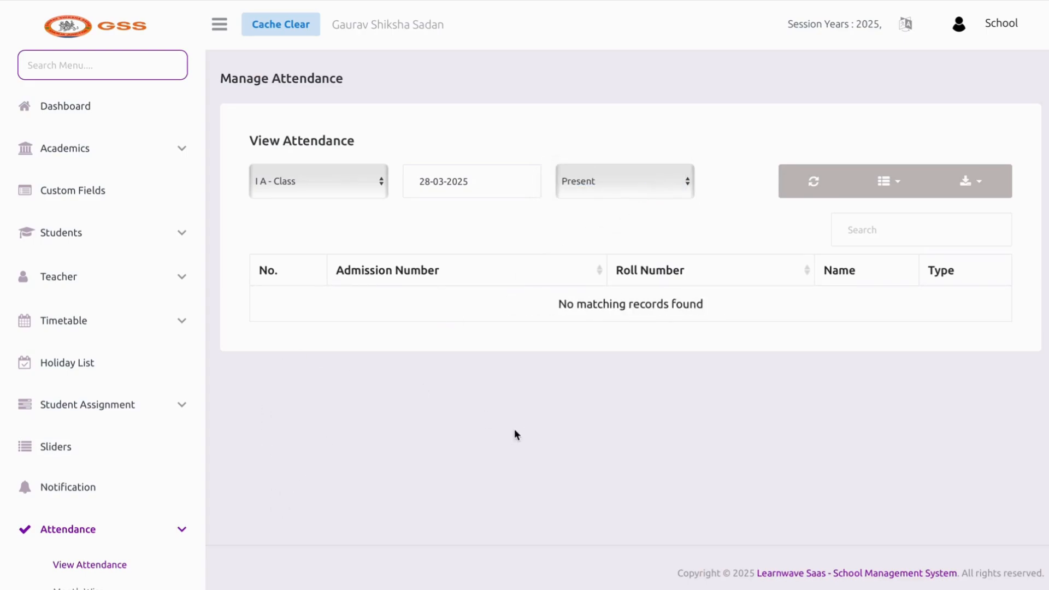
scroll(106, 424, "down", 2)
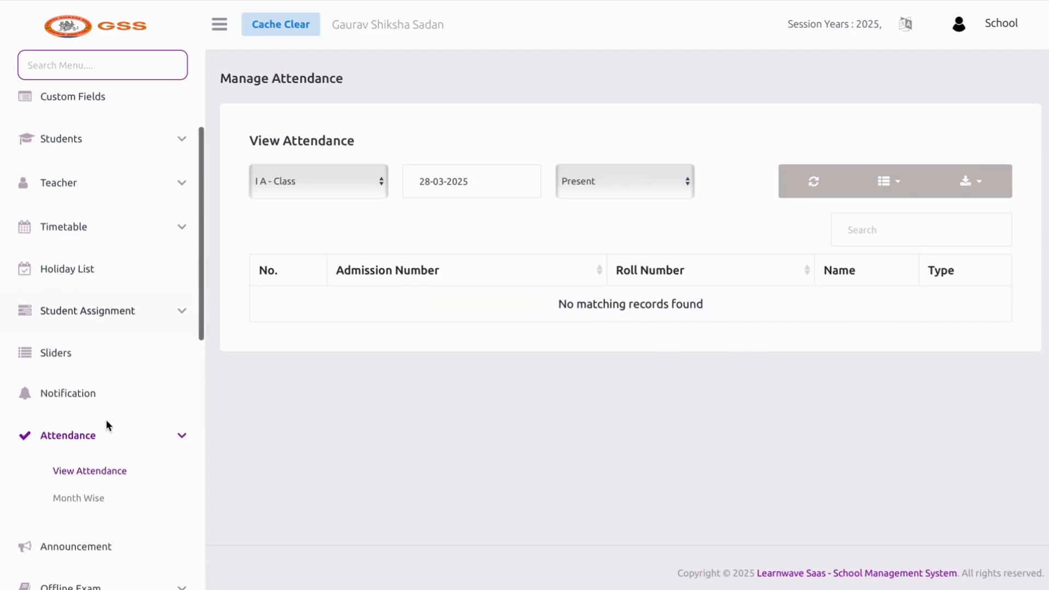
Check month-wise attendance for class I A in March, which has no records
left_click(90, 502)
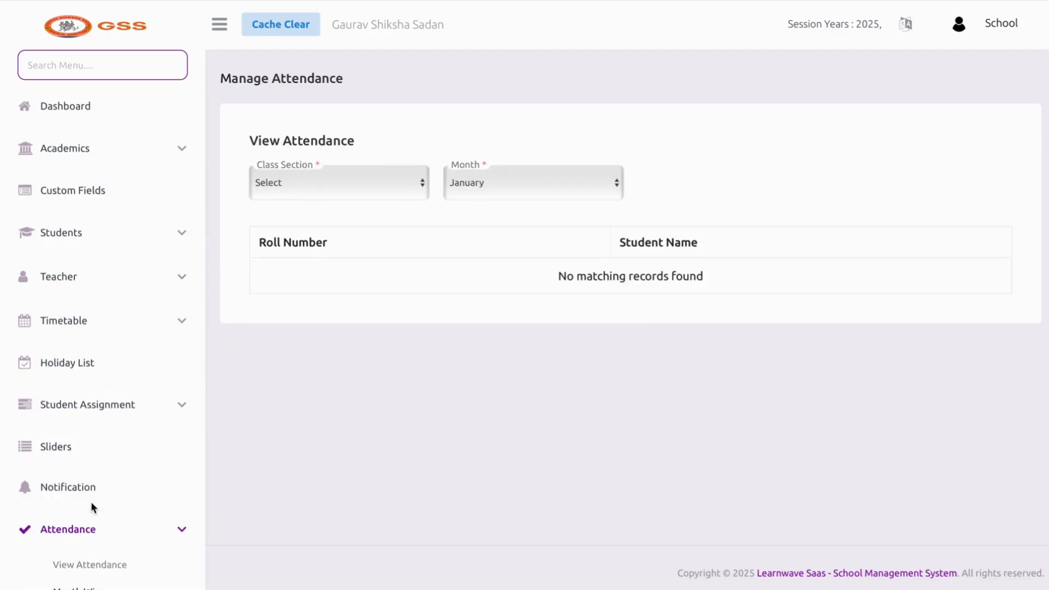
left_click(294, 183)
left_click(285, 221)
left_click(515, 191)
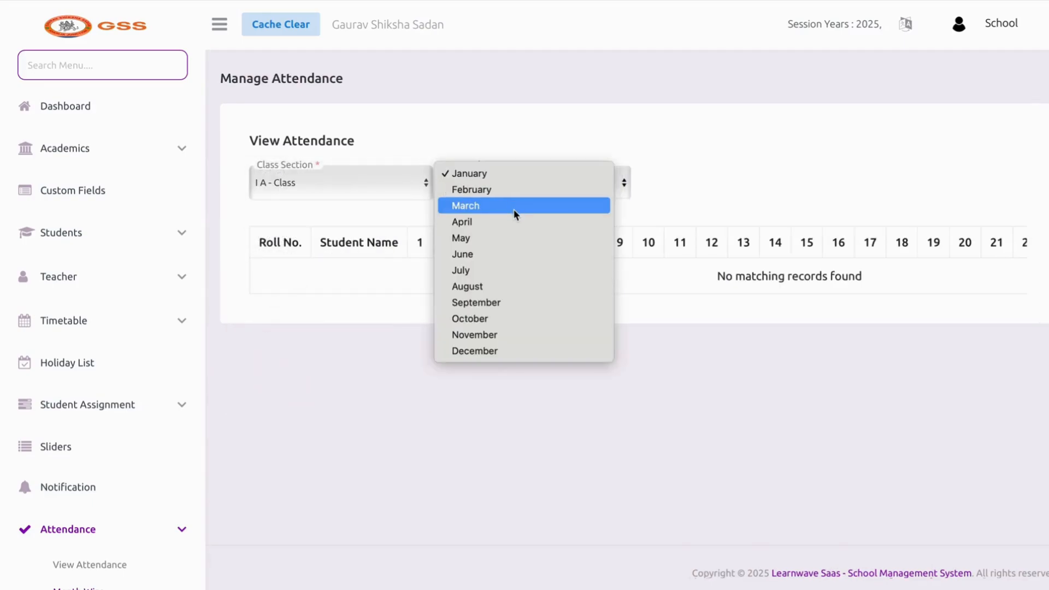
left_click(515, 206)
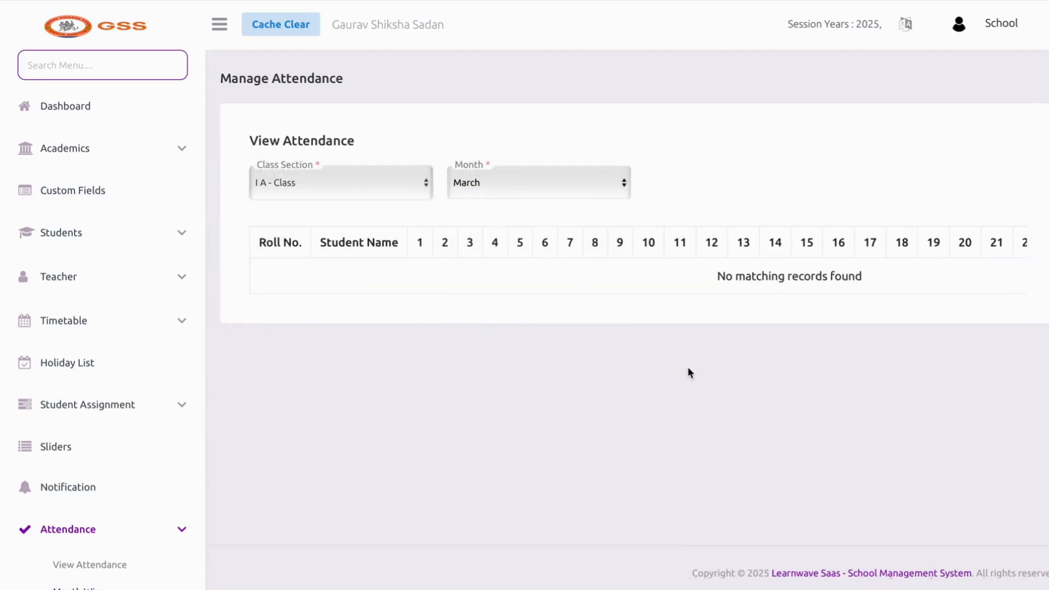
scroll(675, 242, "right", 5)
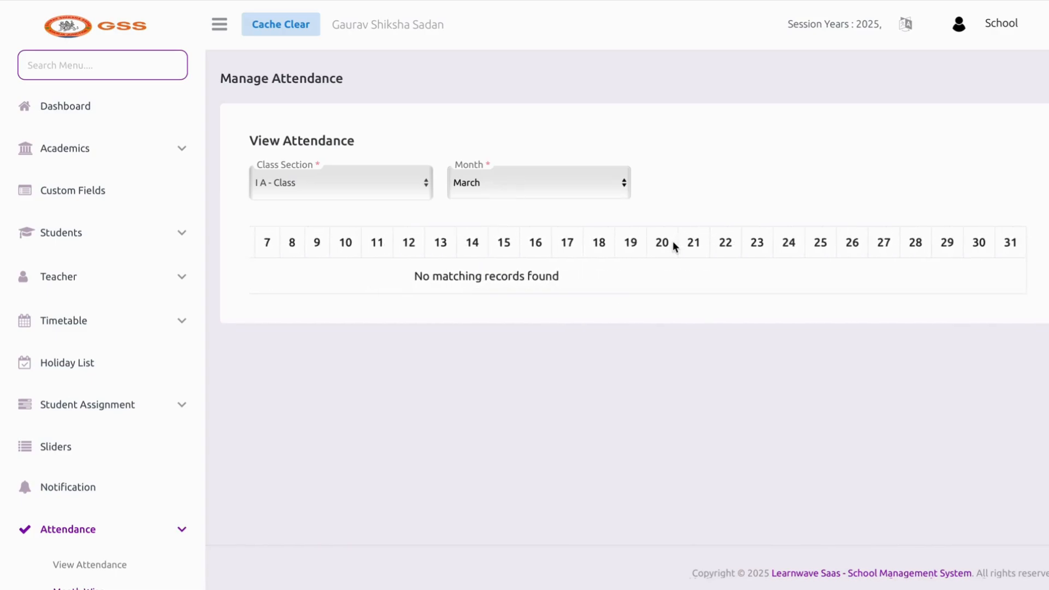
scroll(673, 240, "left", 5)
scroll(173, 459, "down", 2)
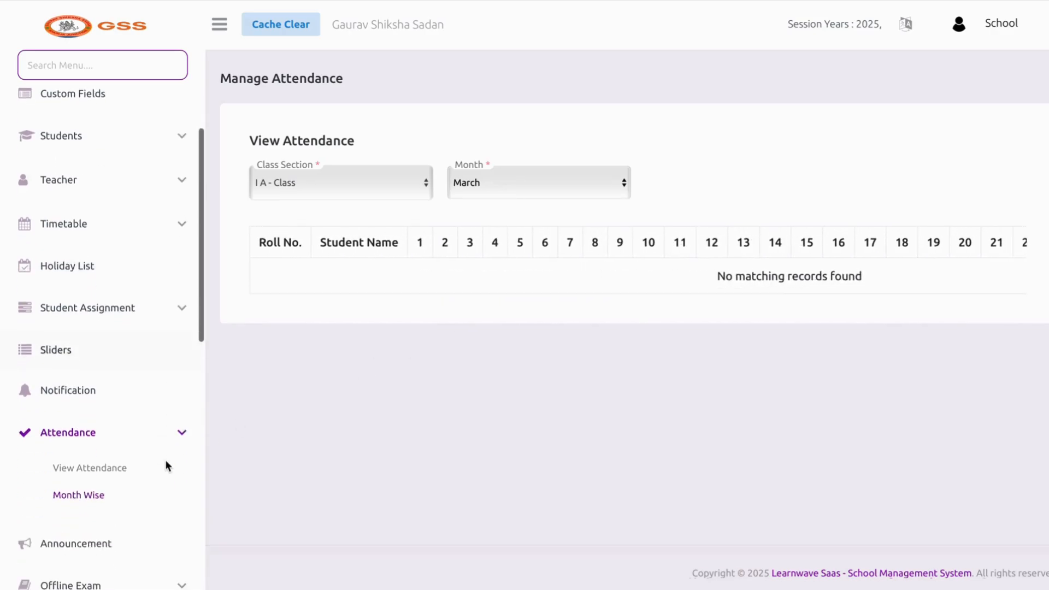
left_click(90, 542)
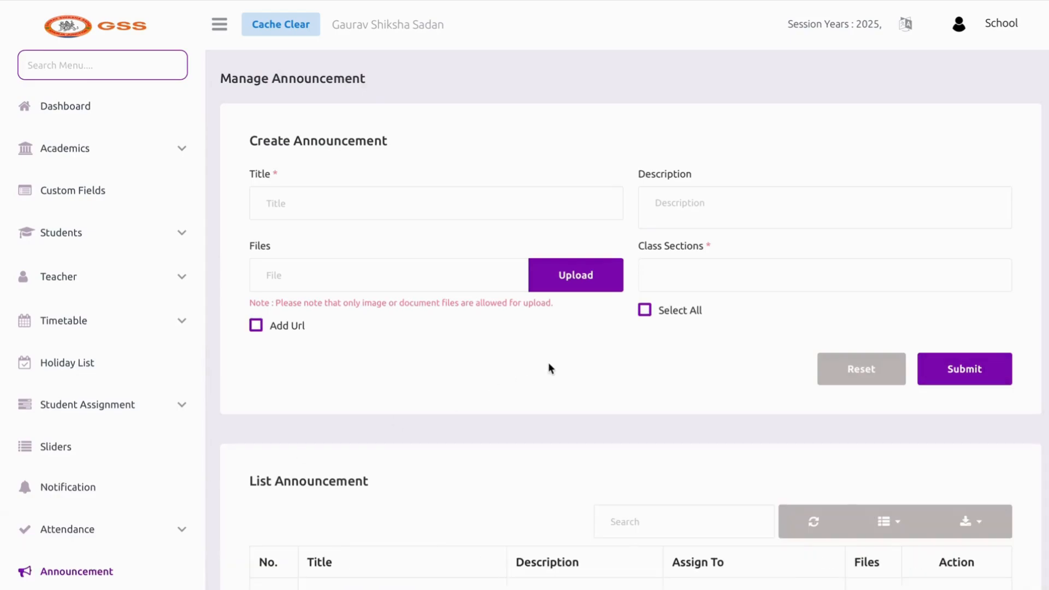
Post announcement 'PARENTS TEACHER MEETING' with description 'Compulsory for all' to all class sections
left_click(395, 215)
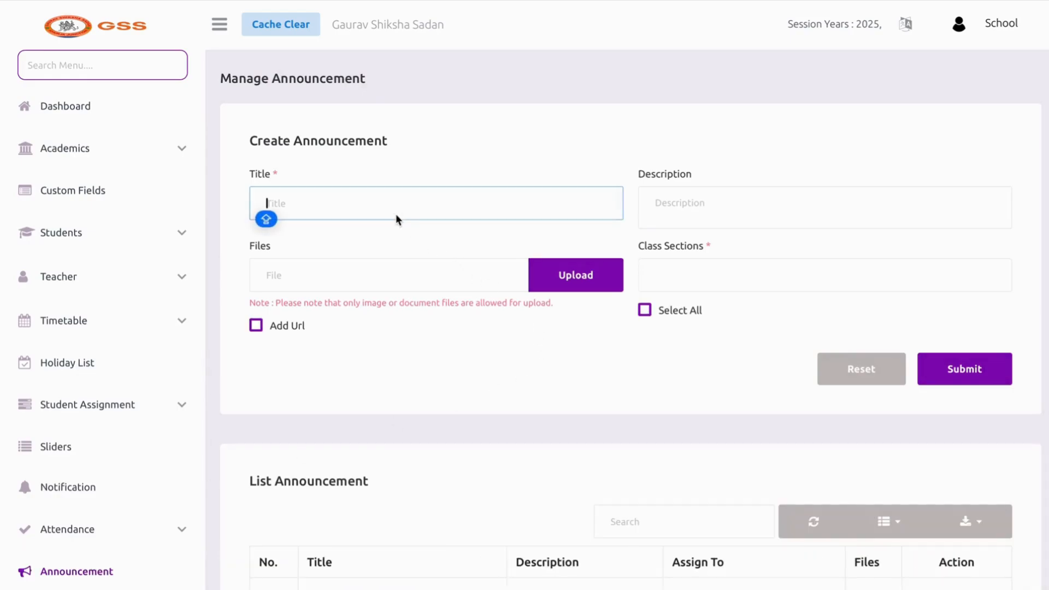
type("PARE")
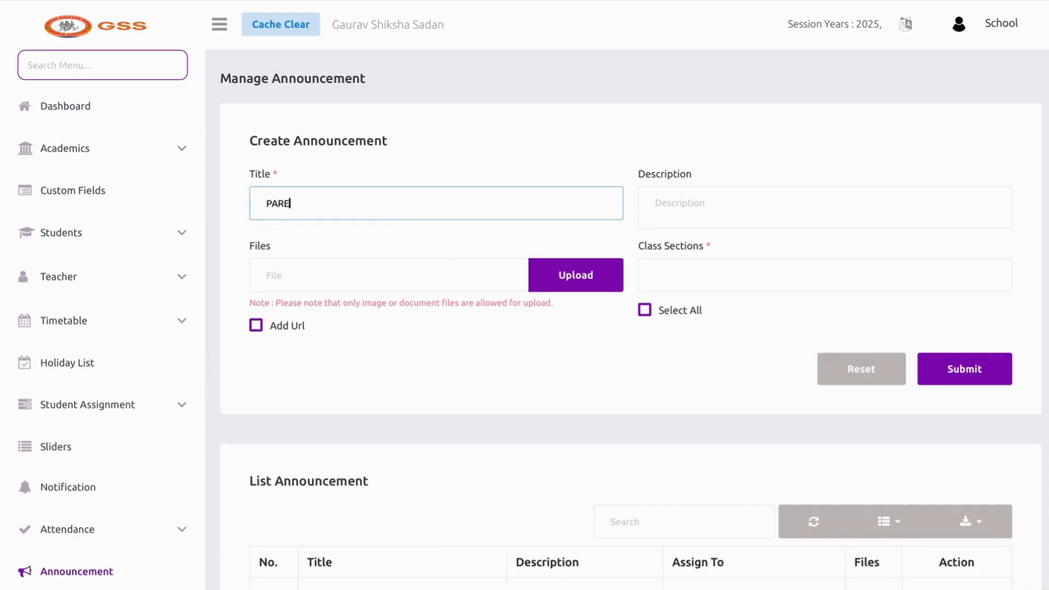
type("NTS TEACHER MEETING")
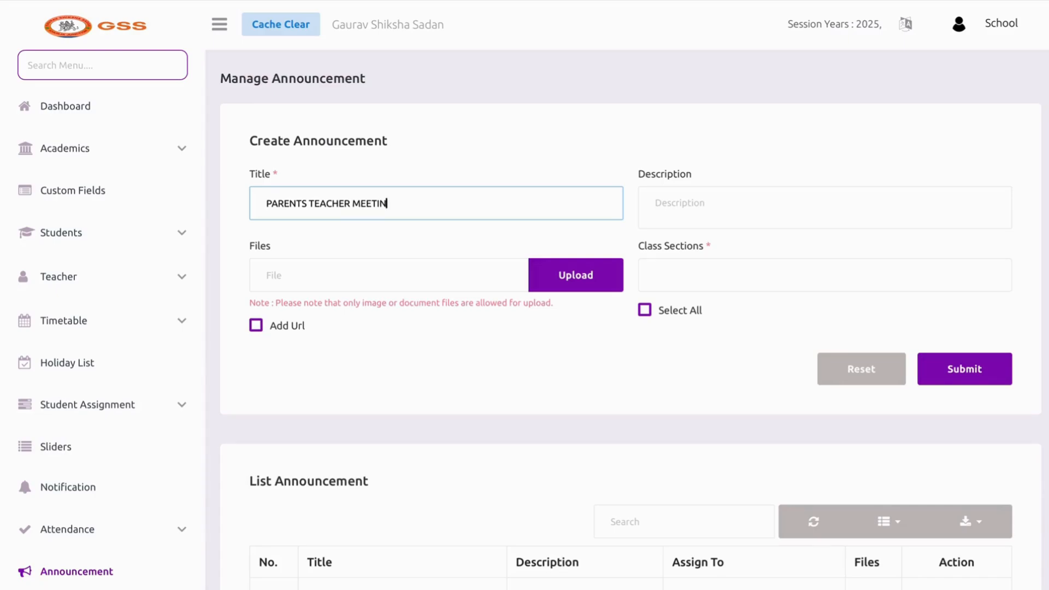
key("Tab")
type("Com")
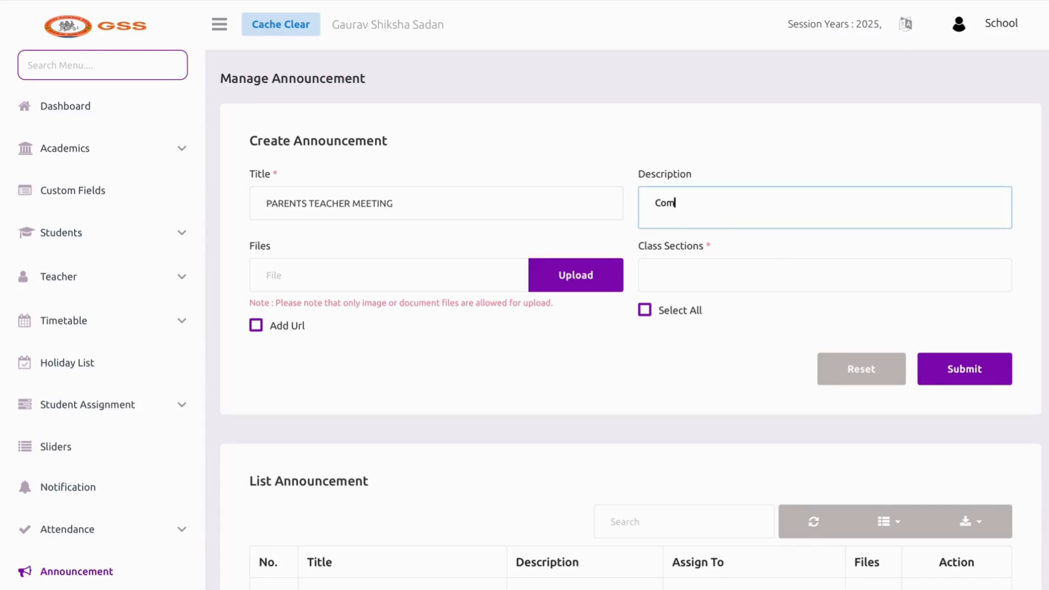
type("pulsory foral")
left_click(719, 214)
key("BackSpace")
key("BackSpace")
key("BackSpace")
type("all")
left_click(645, 309)
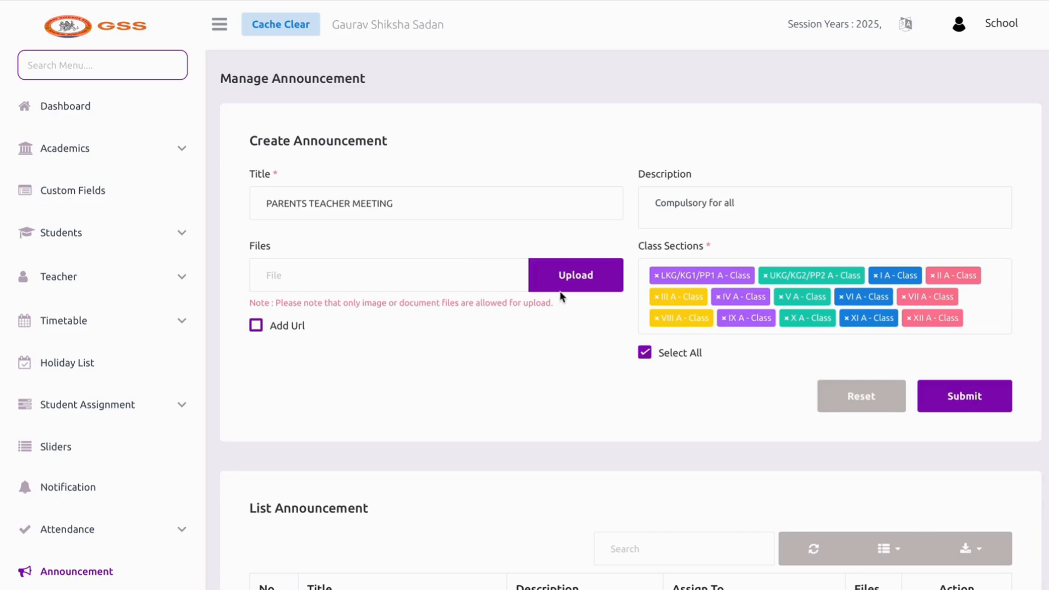
left_click(957, 389)
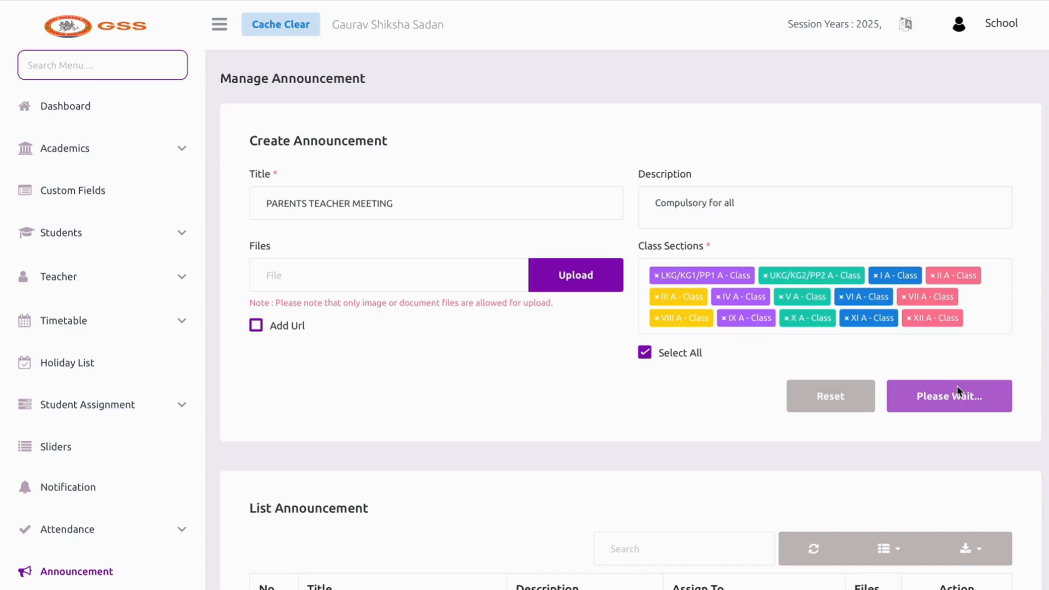
Go to Manage Offline Exam under the Offline Exam menu
scroll(956, 385, "down", 4)
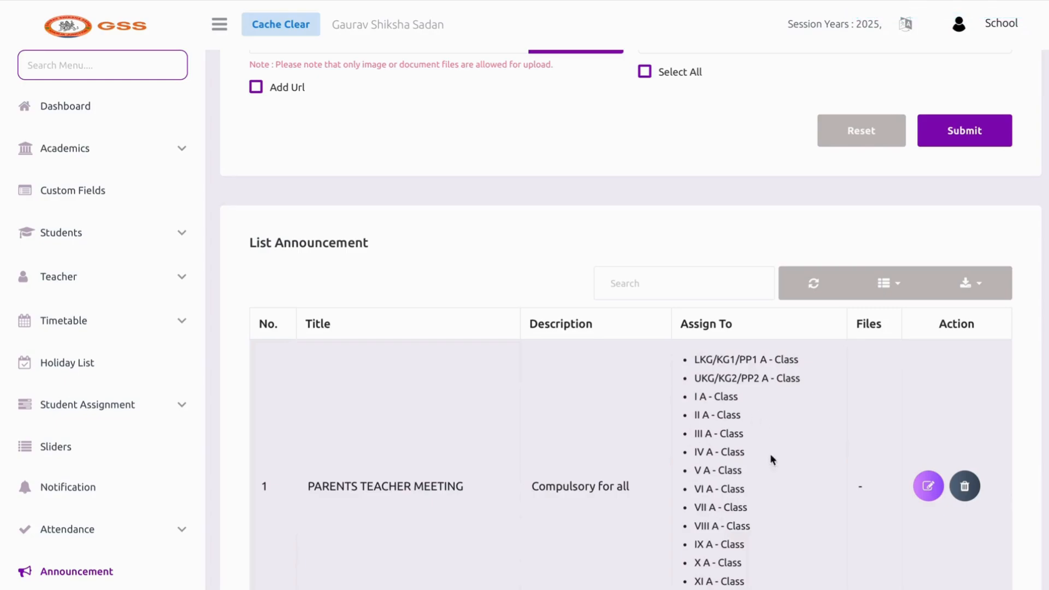
scroll(688, 507, "down", 1)
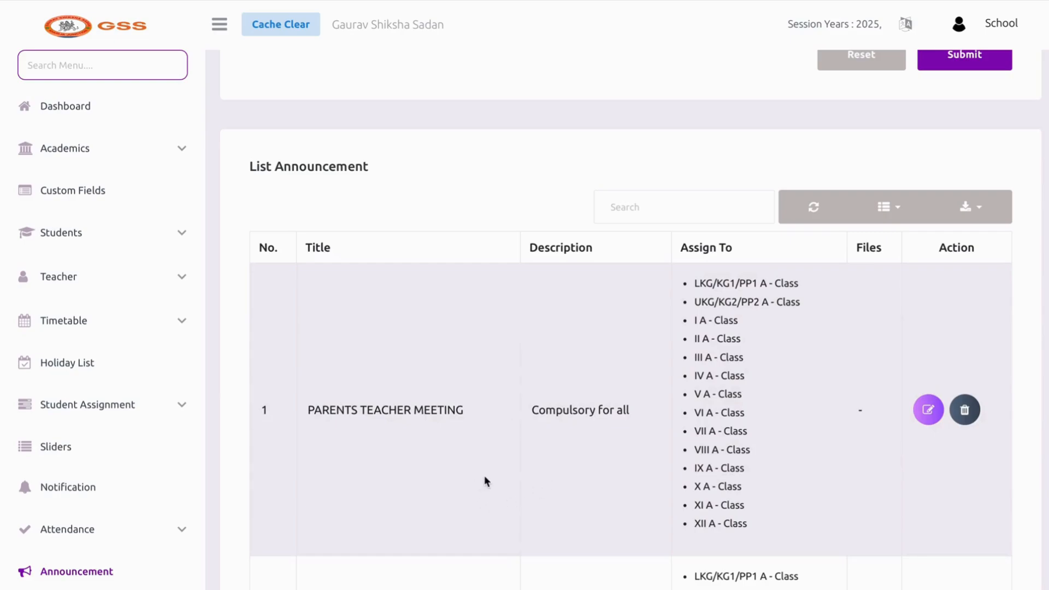
scroll(161, 503, "down", 3)
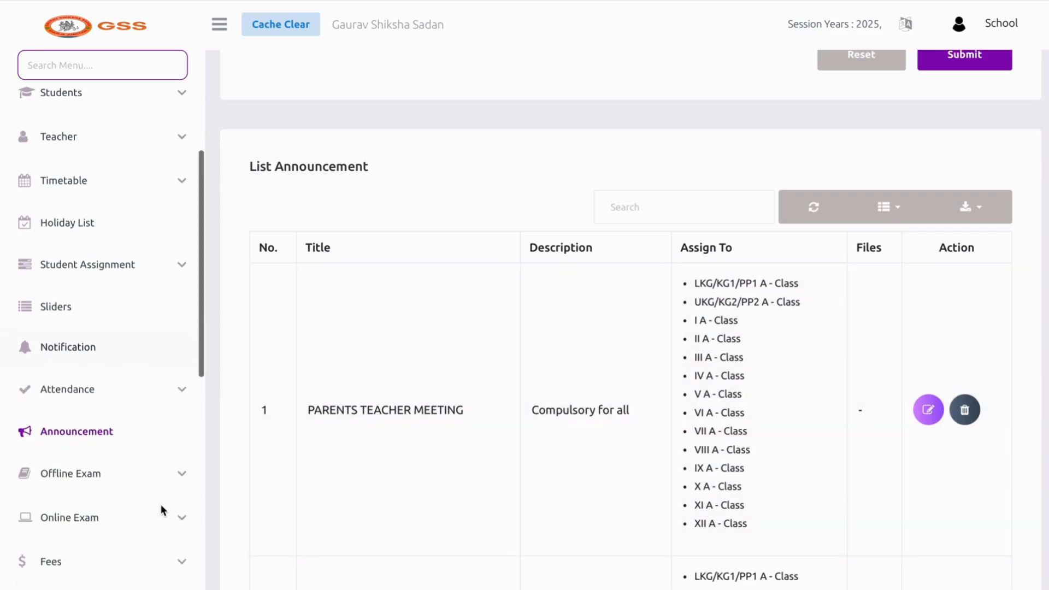
left_click(130, 484)
scroll(126, 483, "down", 5)
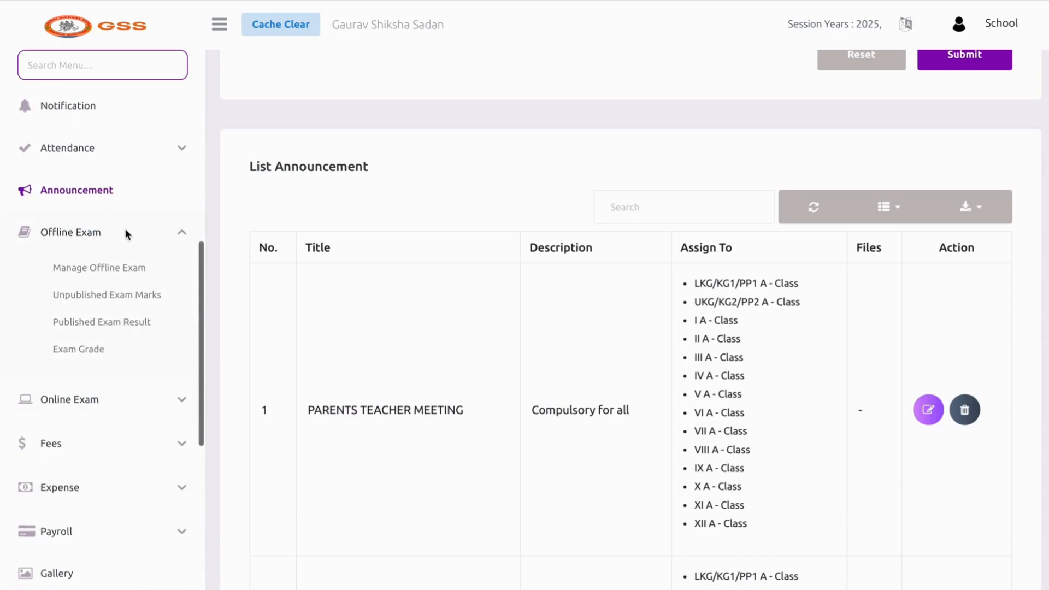
left_click(116, 265)
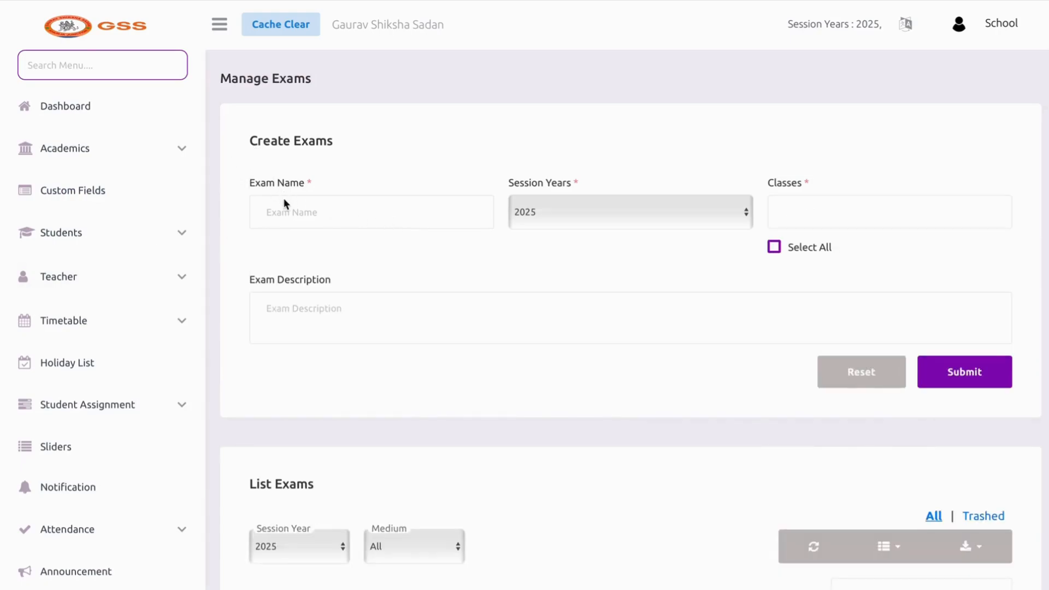
Create the 'half yearly' exam for all classes except IX, X, XI and XII
left_click(288, 215)
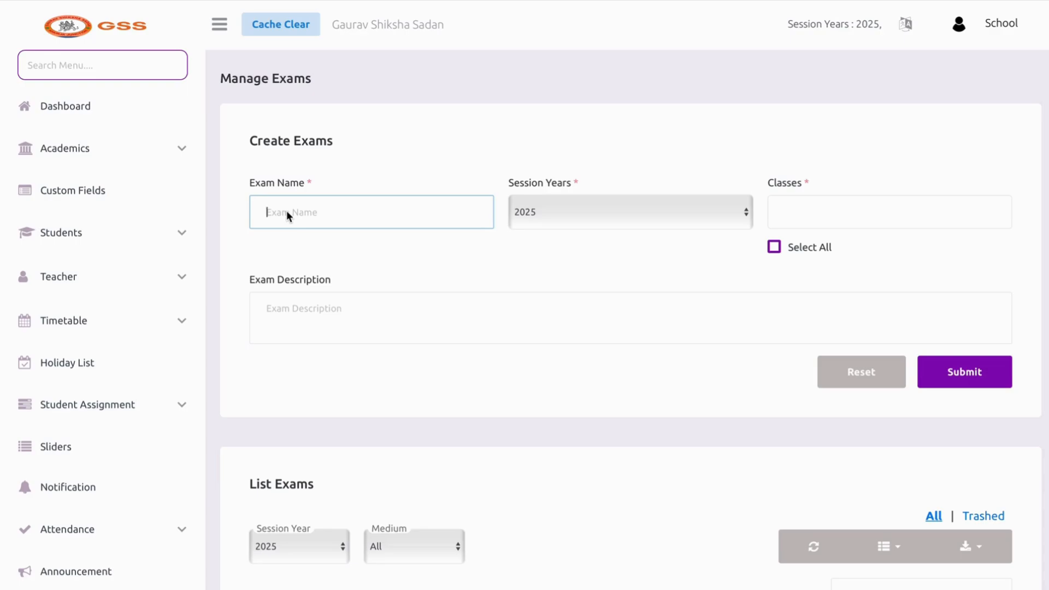
type("half yearly")
left_click(516, 261)
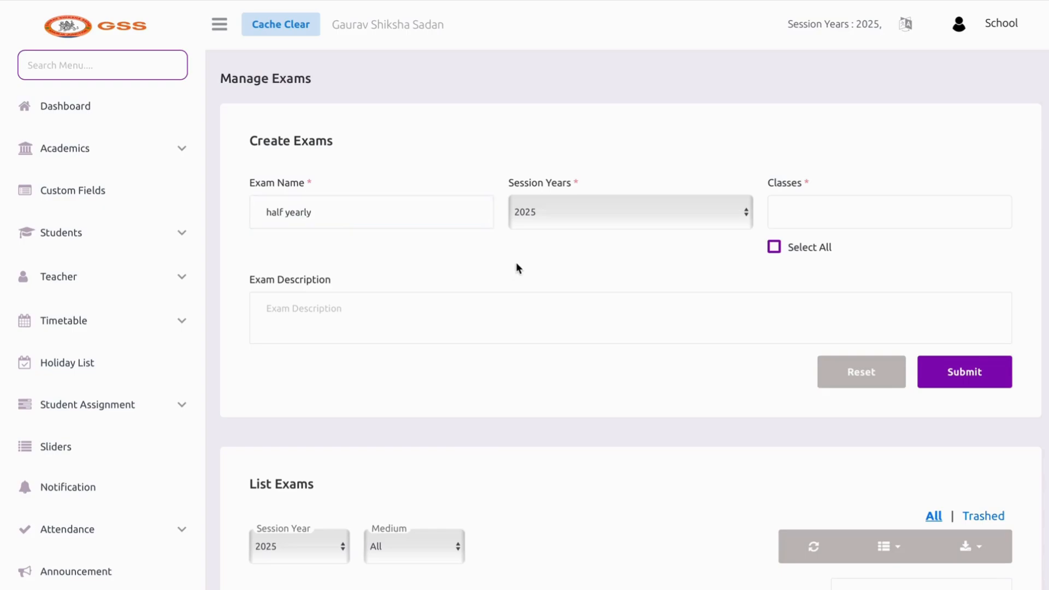
left_click(774, 247)
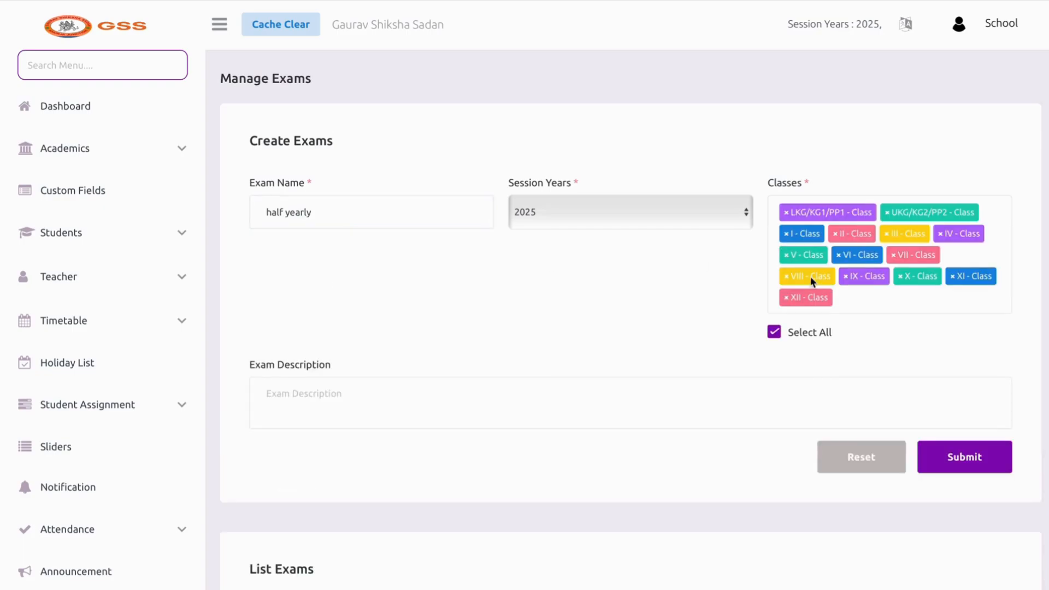
left_click(846, 277)
left_click(846, 279)
left_click(846, 280)
left_click(846, 280)
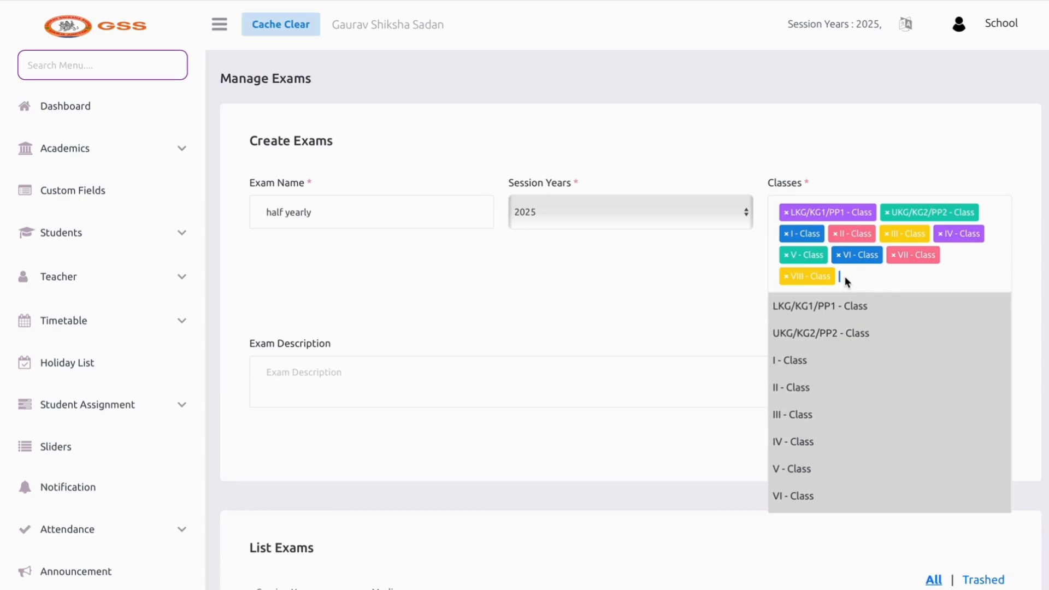
left_click(846, 279)
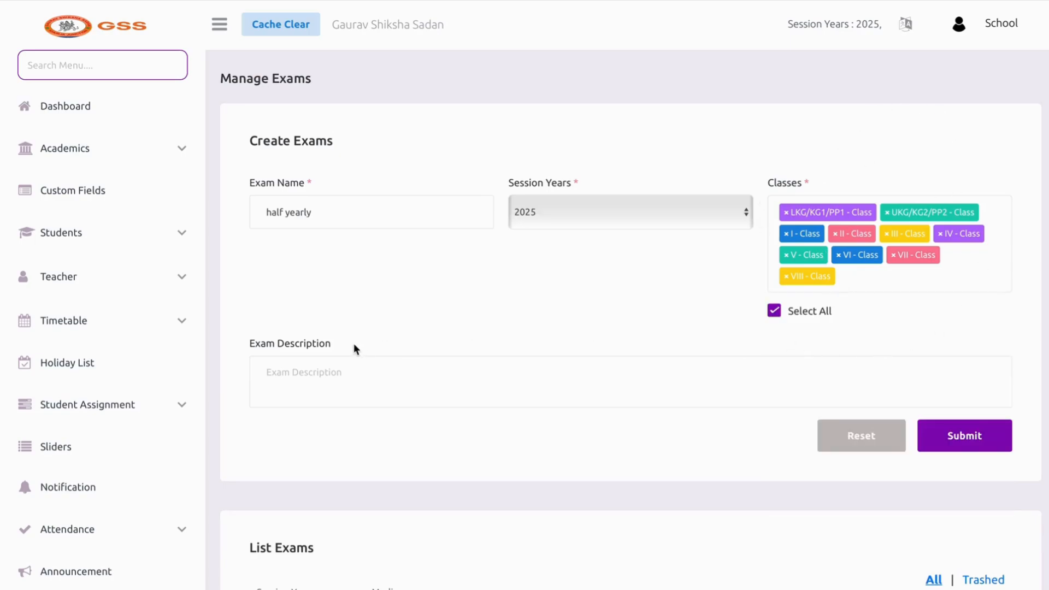
left_click(954, 427)
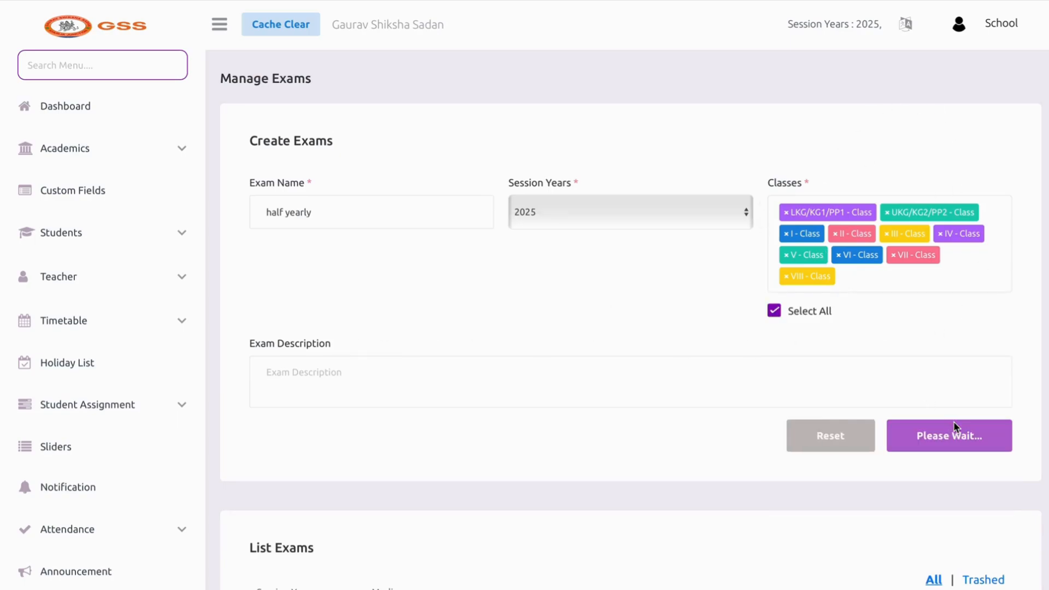
Open the timetable for the Class VI half yearly exam
scroll(953, 422, "down", 5)
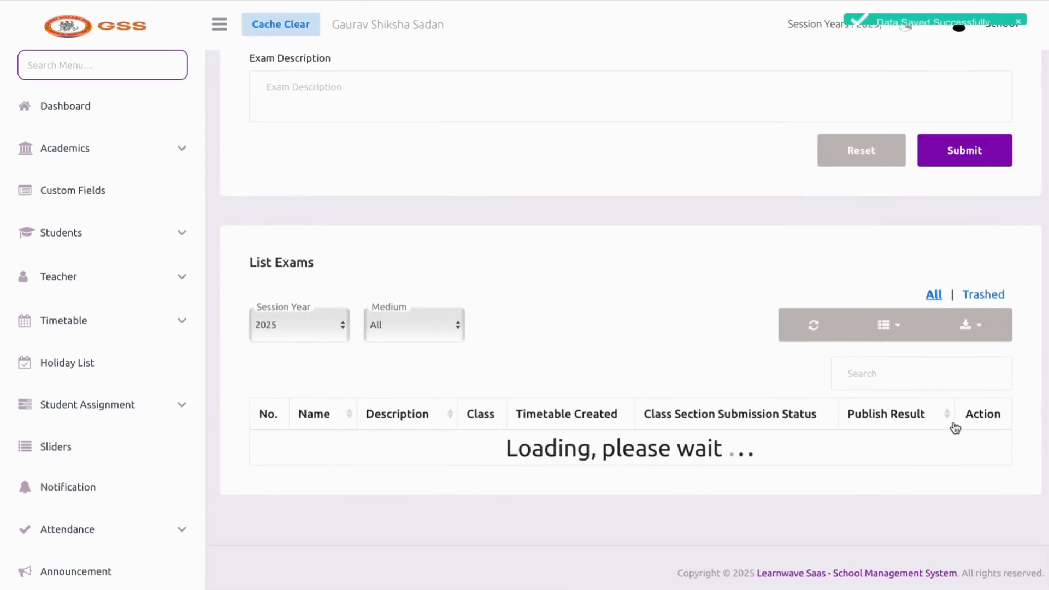
scroll(955, 427, "down", 1)
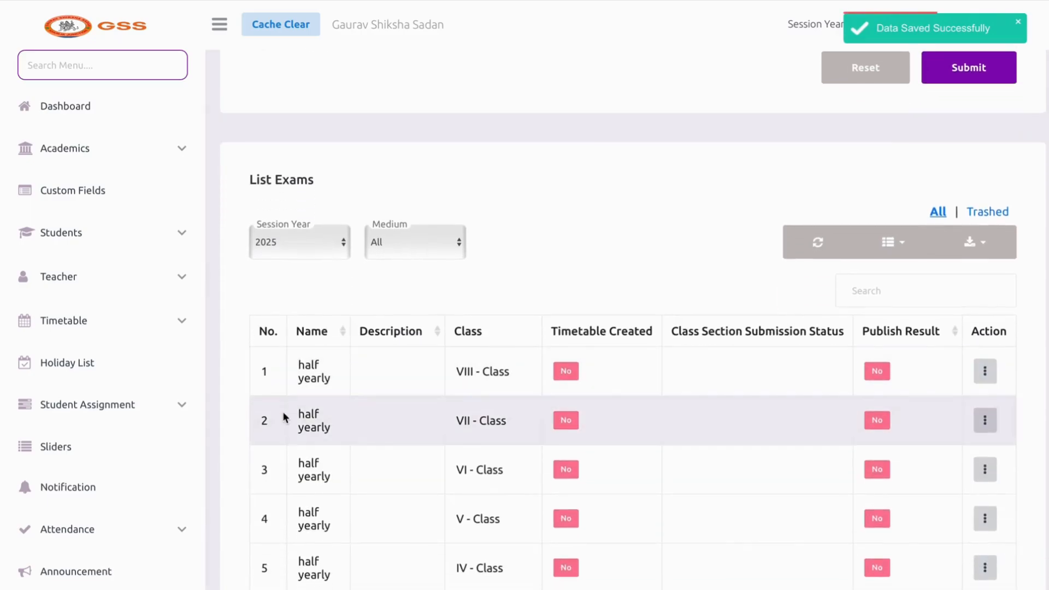
scroll(284, 418, "down", 7)
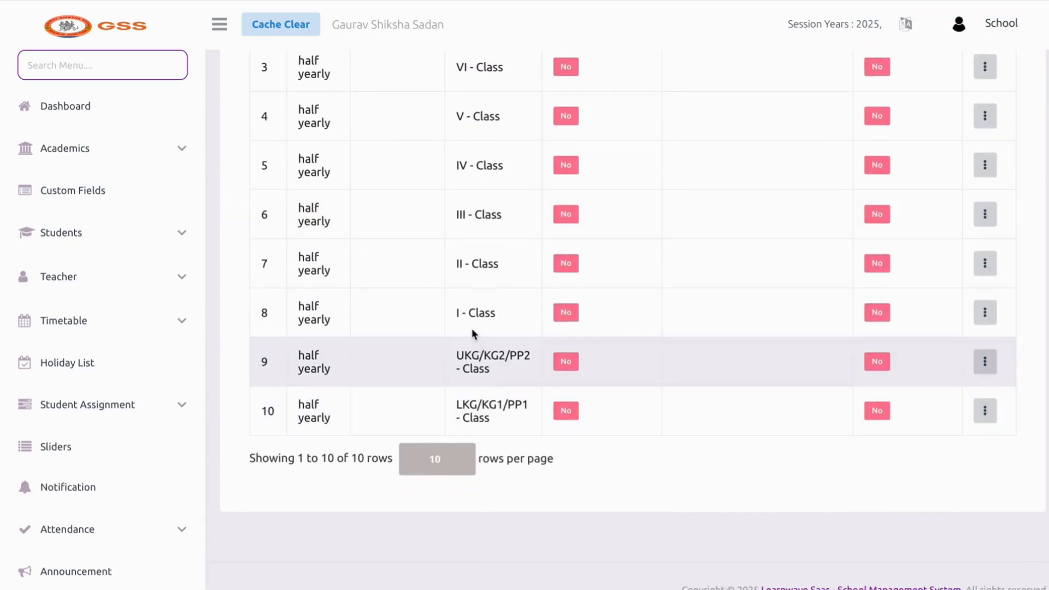
scroll(470, 330, "up", 4)
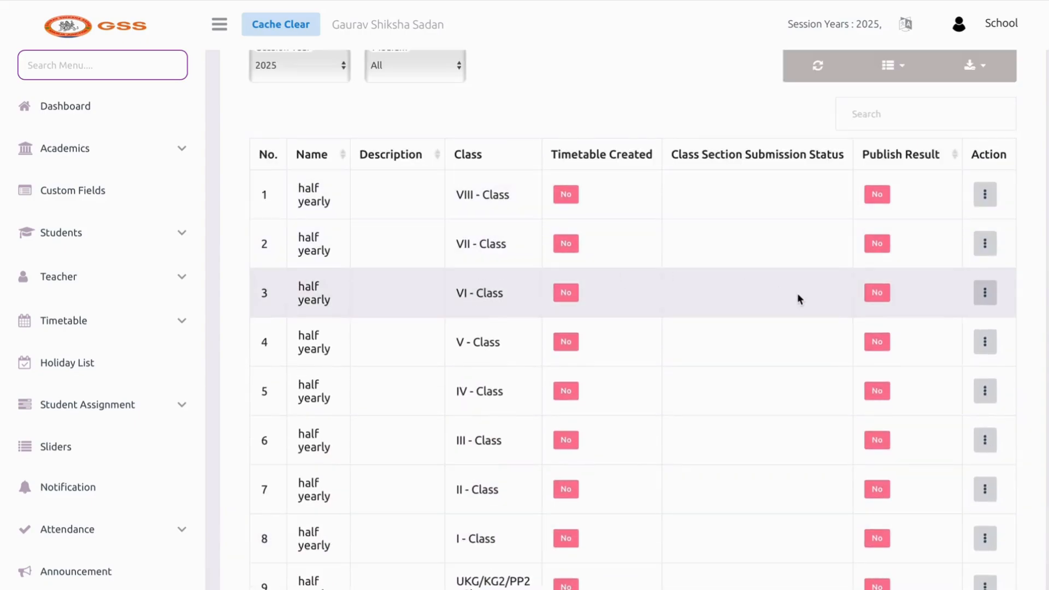
left_click(985, 294)
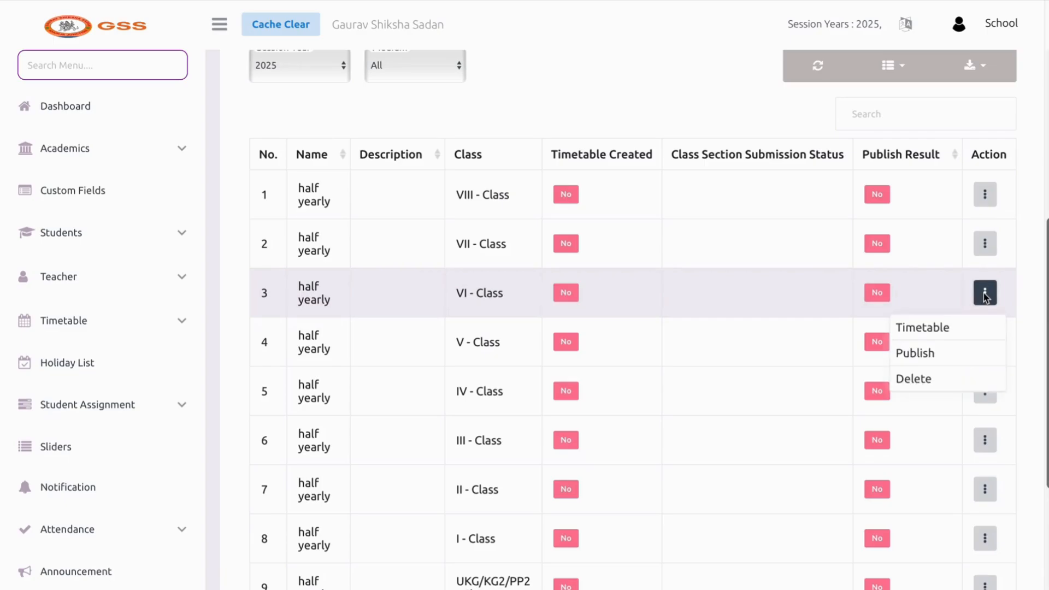
left_click(946, 326)
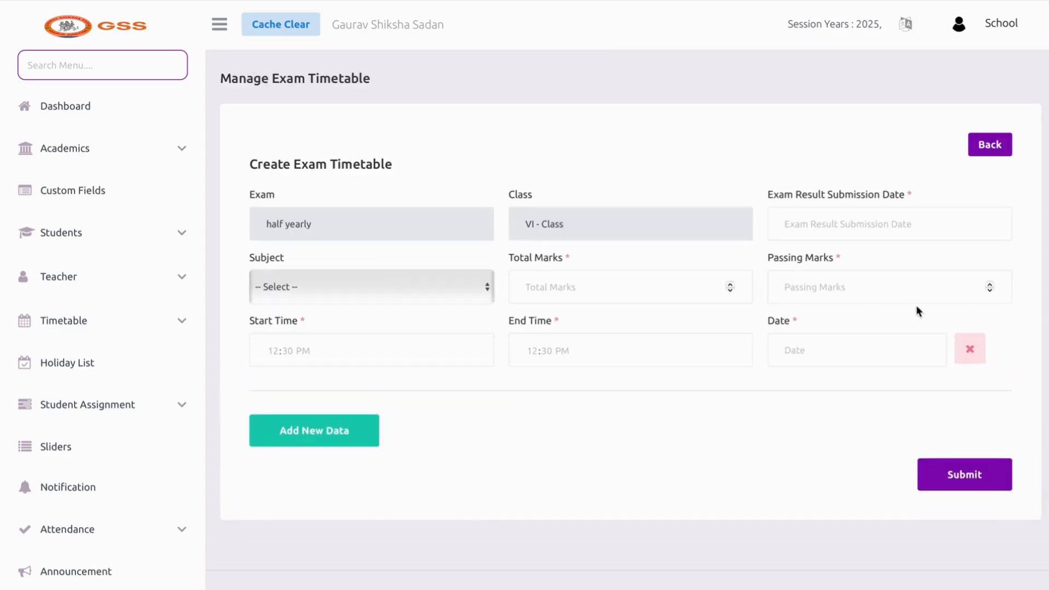
Set the exam result submission date to 16-04-2025
left_click(869, 229)
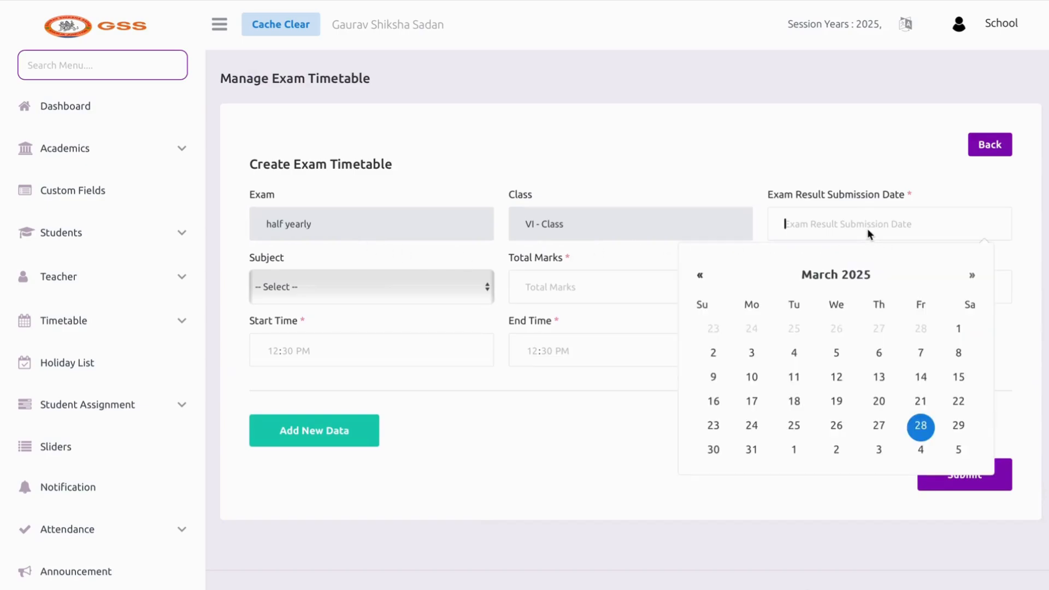
left_click(972, 277)
left_click(972, 277)
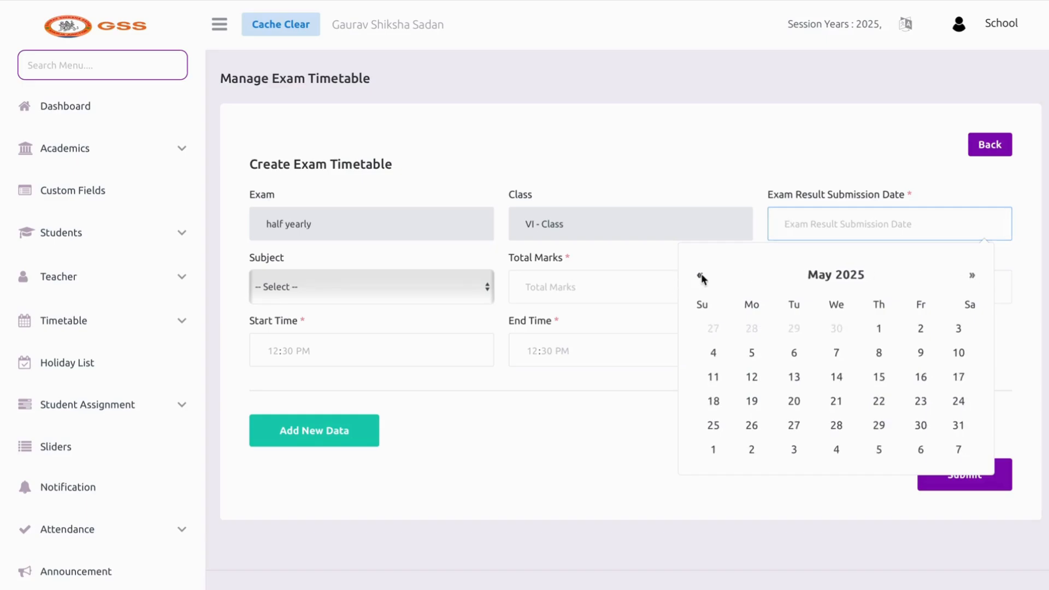
left_click(700, 276)
left_click(836, 378)
left_click(624, 297)
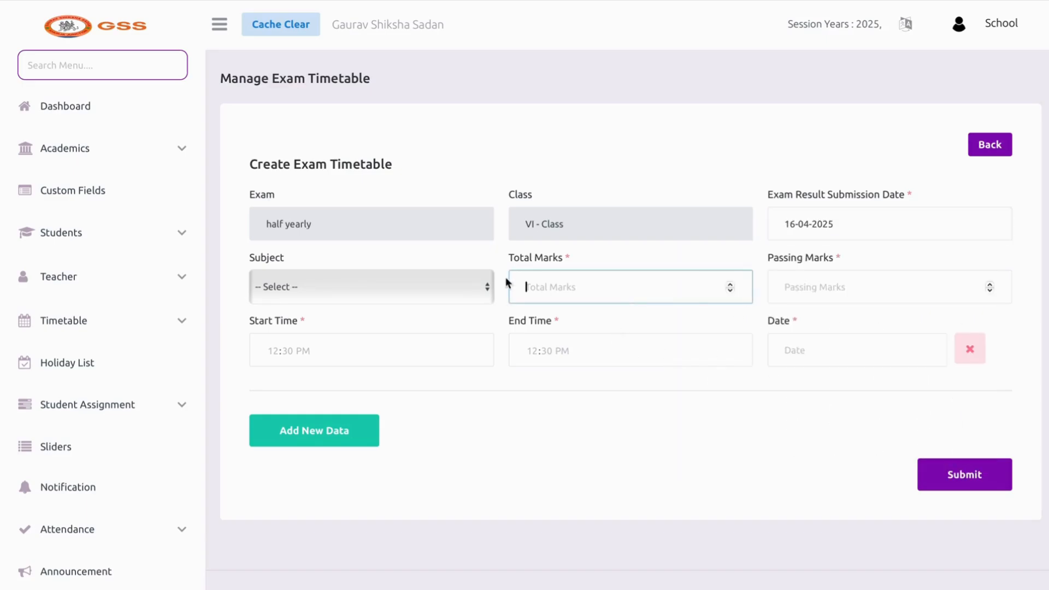
Choose subject HINDI - Theory with total marks 80 and passing marks 33
left_click(385, 284)
left_click(385, 294)
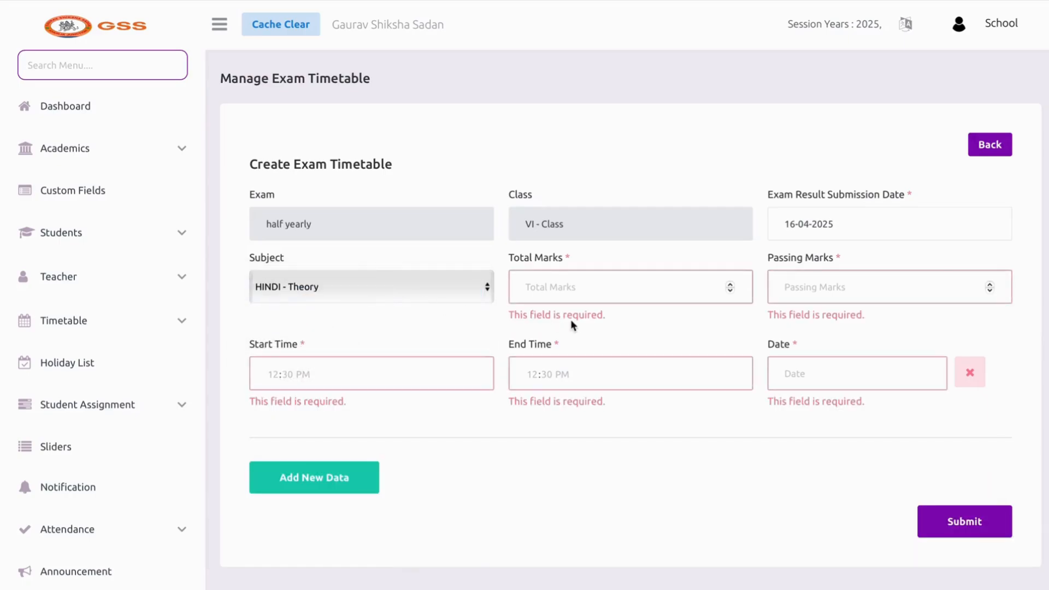
left_click(543, 285)
type("4")
key("BackSpace")
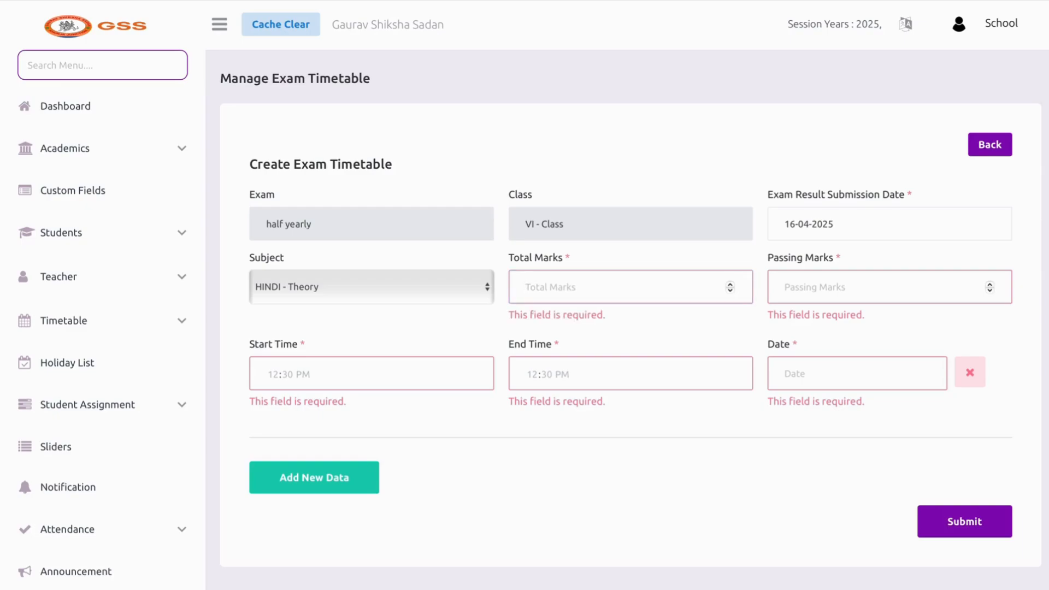
type("80")
left_click(810, 298)
type("33")
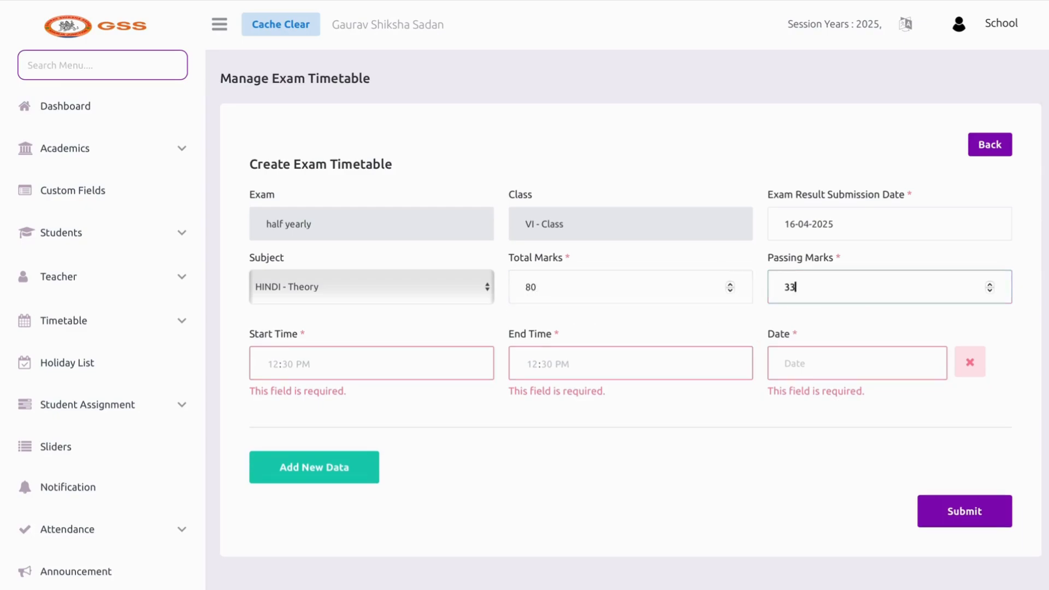
Schedule the Hindi paper 08:30–10:30 AM on 7 April 2025 and save it
left_click(398, 354)
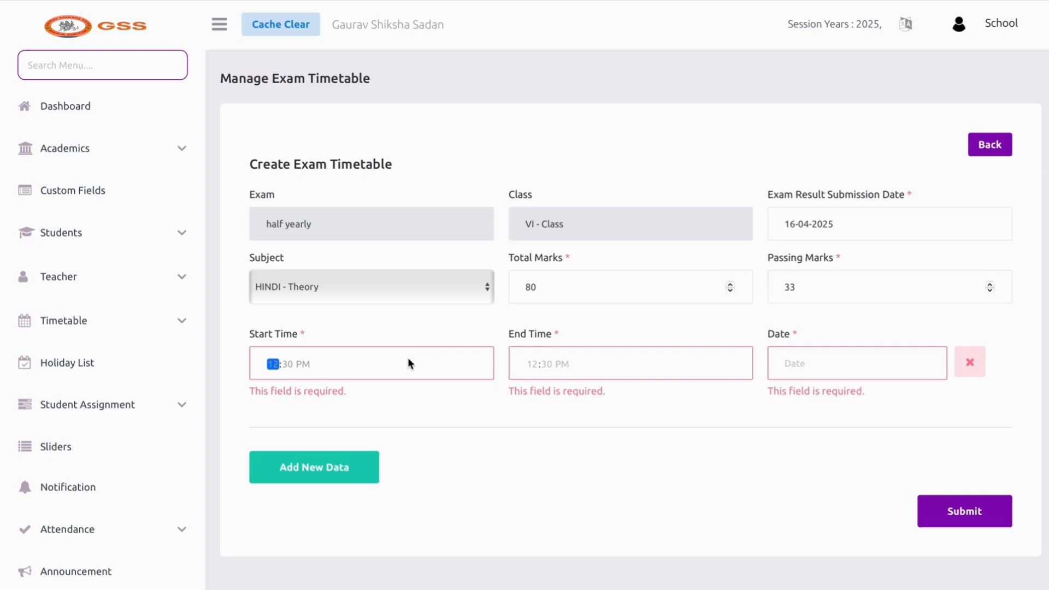
type("1")
key("Right")
type("30a")
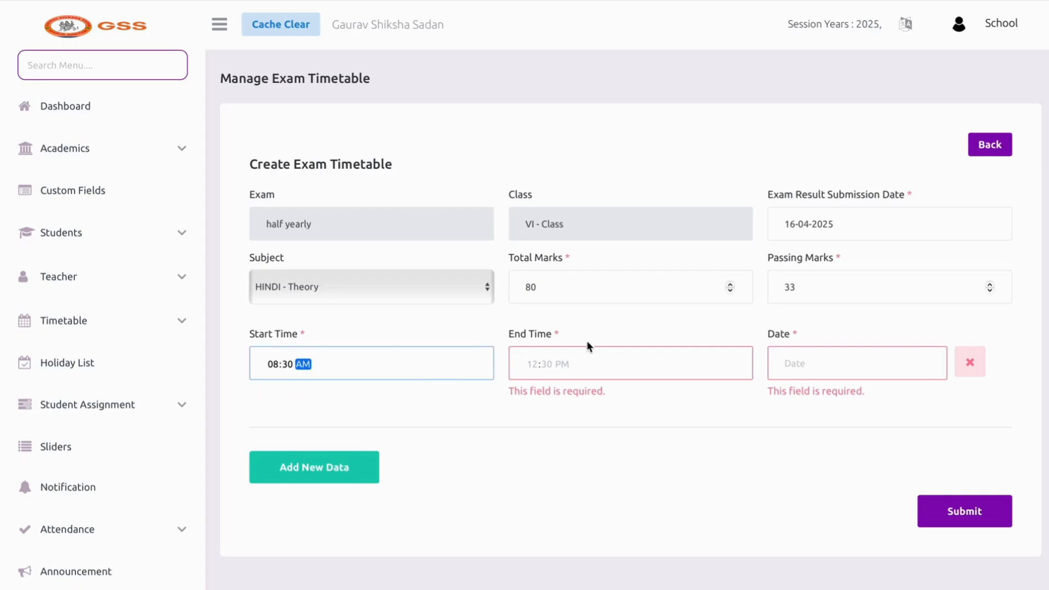
left_click(531, 364)
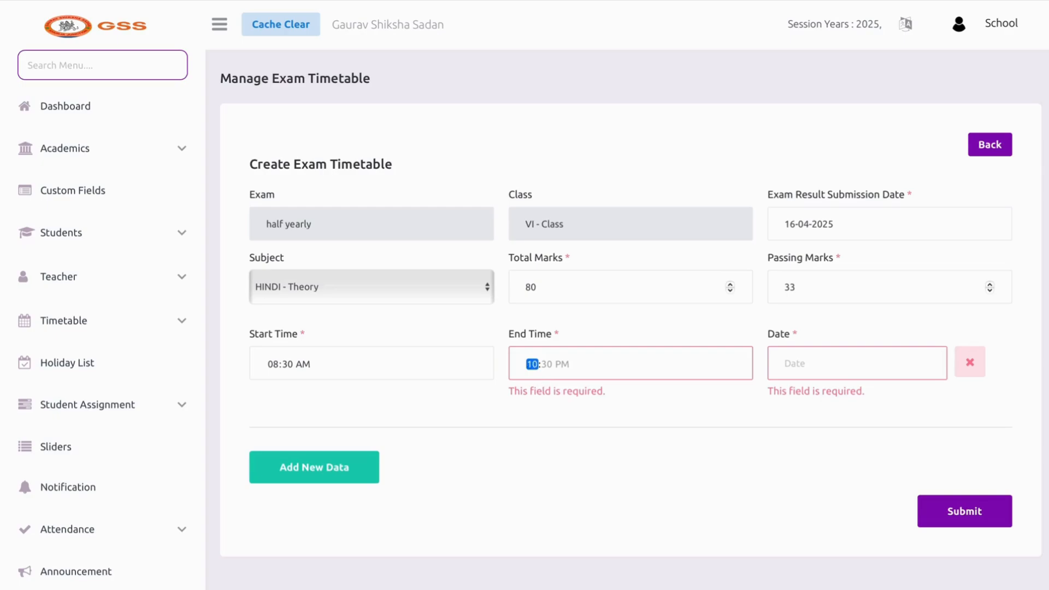
key("Right")
key("Right")
key("a")
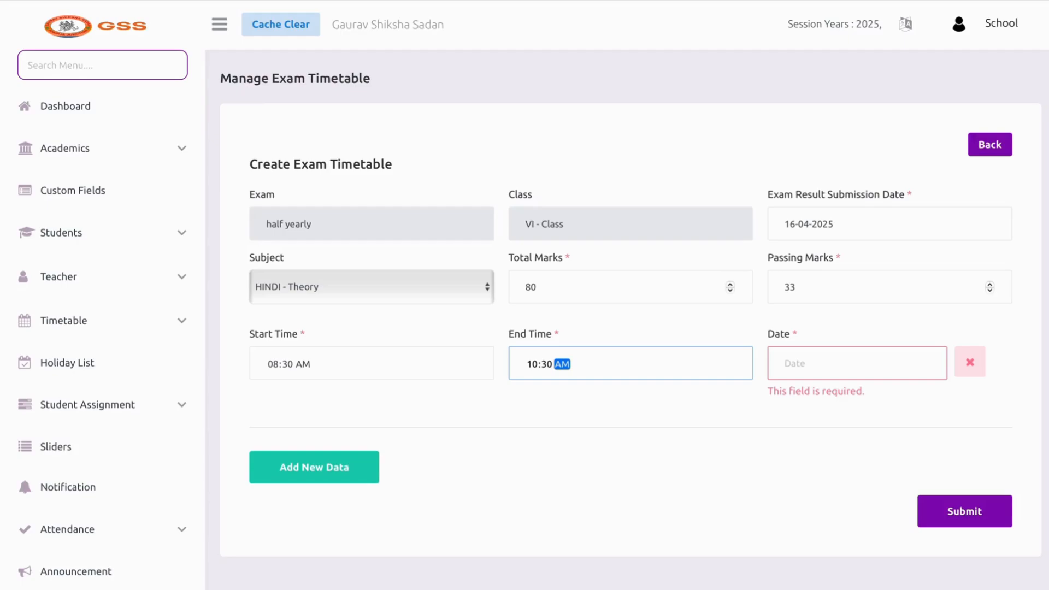
left_click(830, 372)
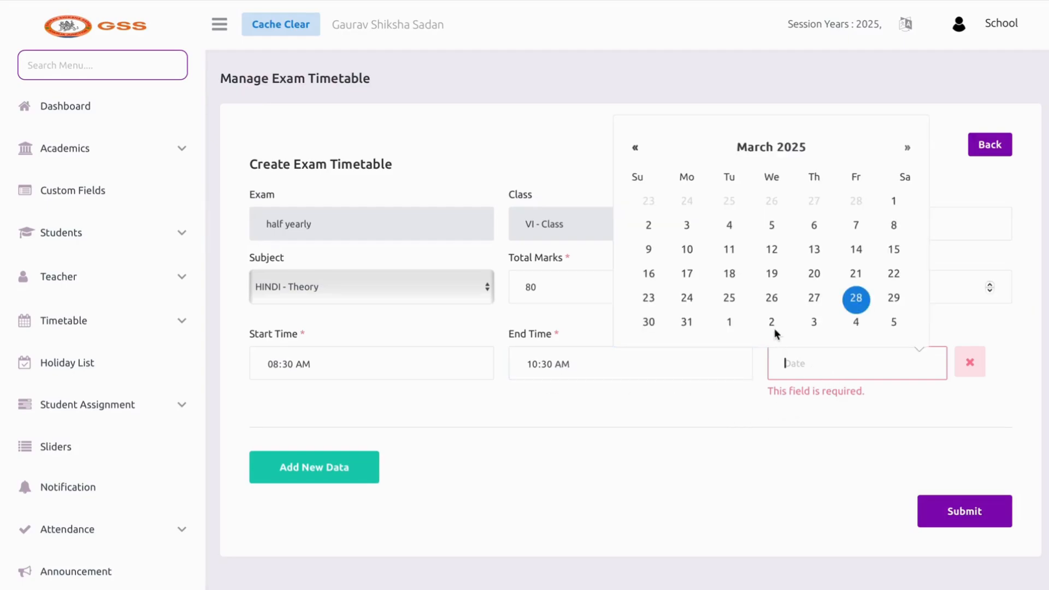
left_click(907, 147)
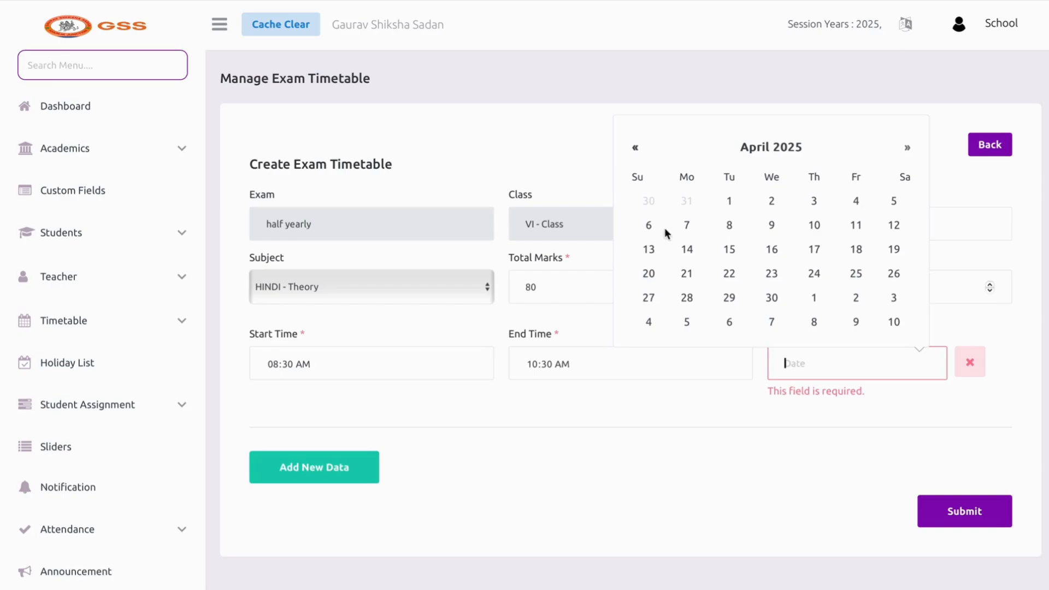
left_click(687, 225)
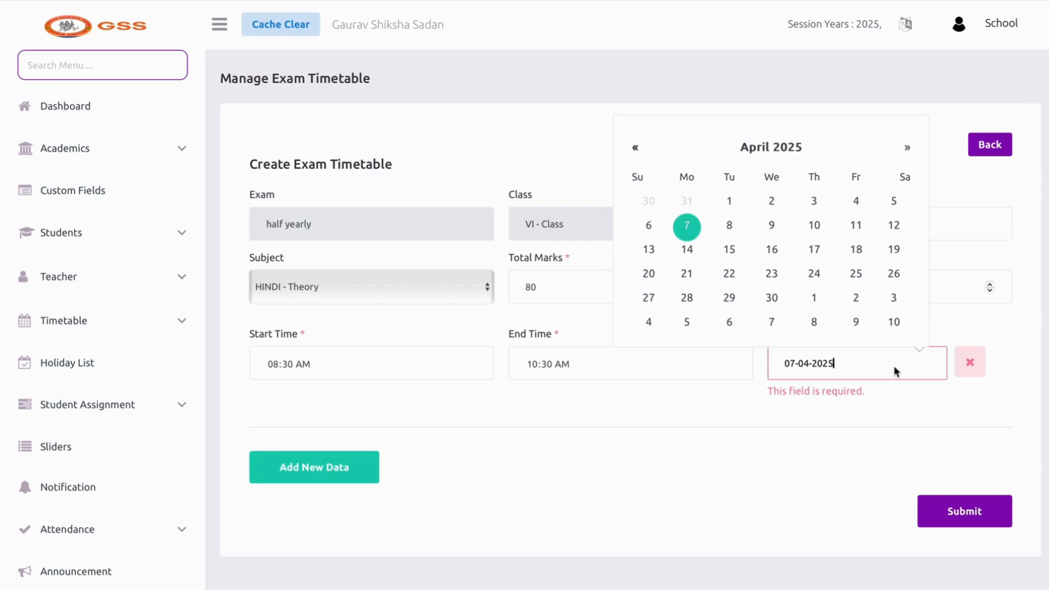
left_click(951, 510)
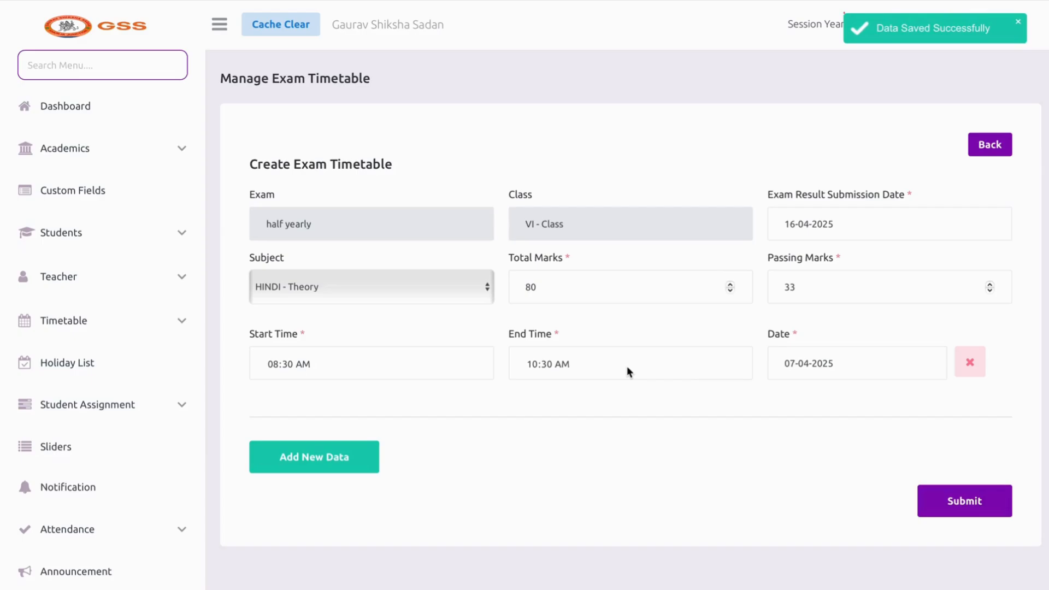
scroll(627, 372, "down", 8)
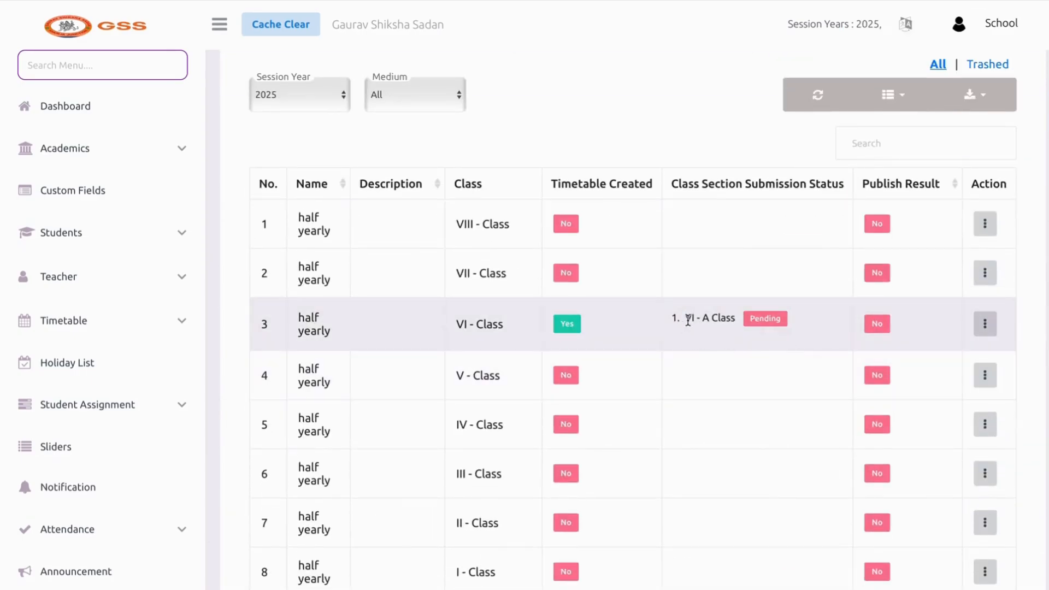
Open the timetable for the VI - Class exam from its Action menu
left_click_drag(685, 318, 773, 337)
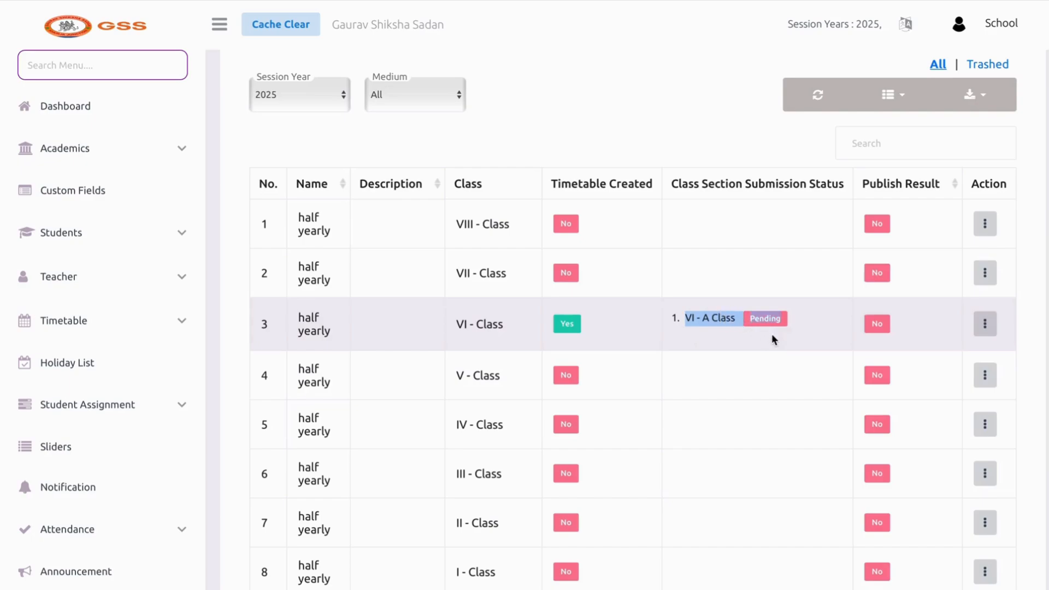
left_click(965, 330)
left_click(978, 328)
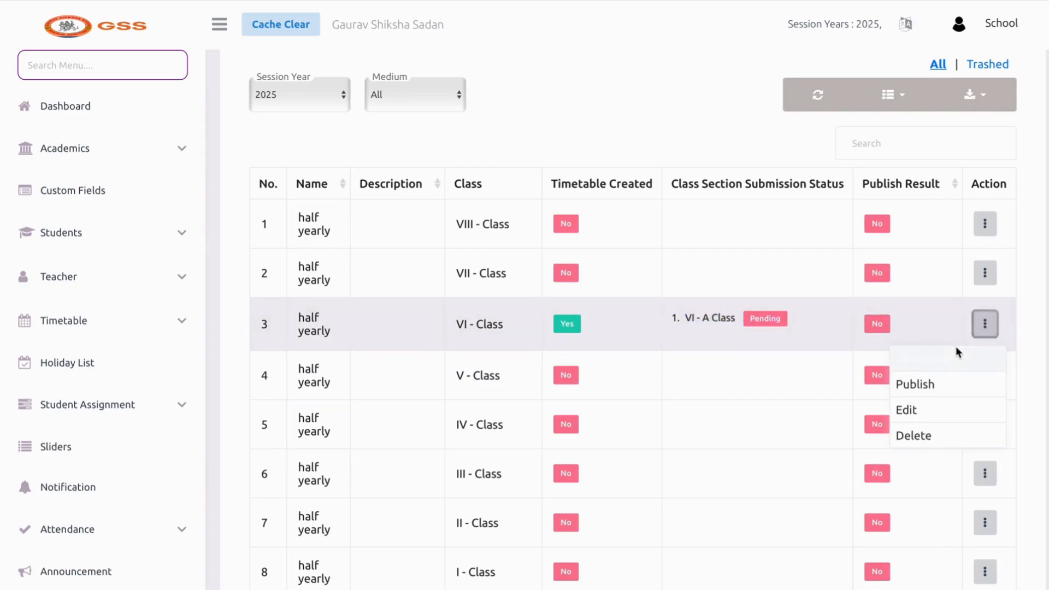
left_click(895, 358)
scroll(673, 324, "down", 1)
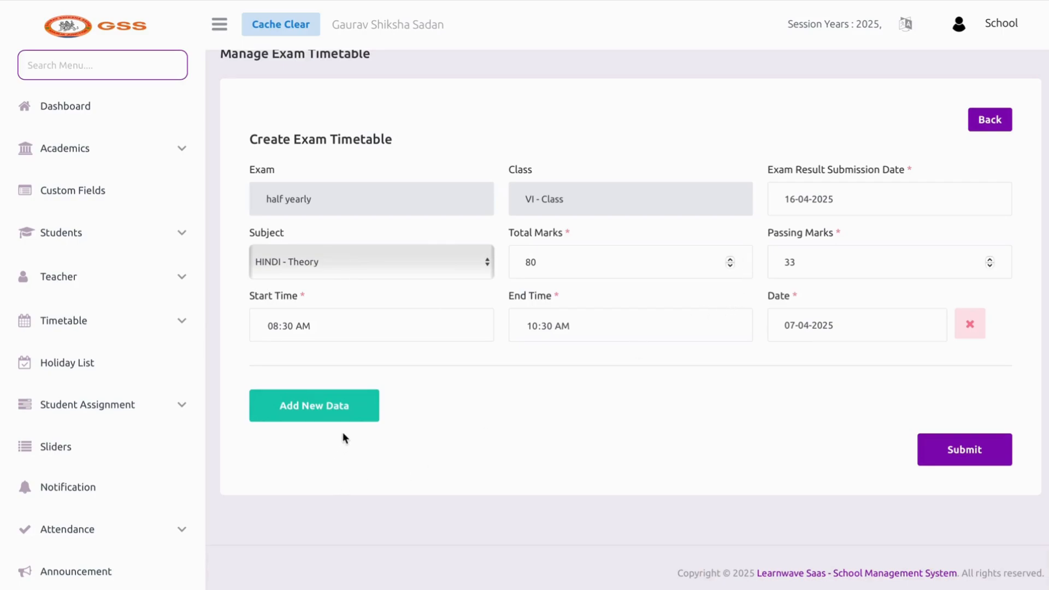
Add an ENGLISH - Theory row with 80 total marks and 33 passing marks
left_click(321, 414)
scroll(319, 411, "down", 3)
left_click(330, 263)
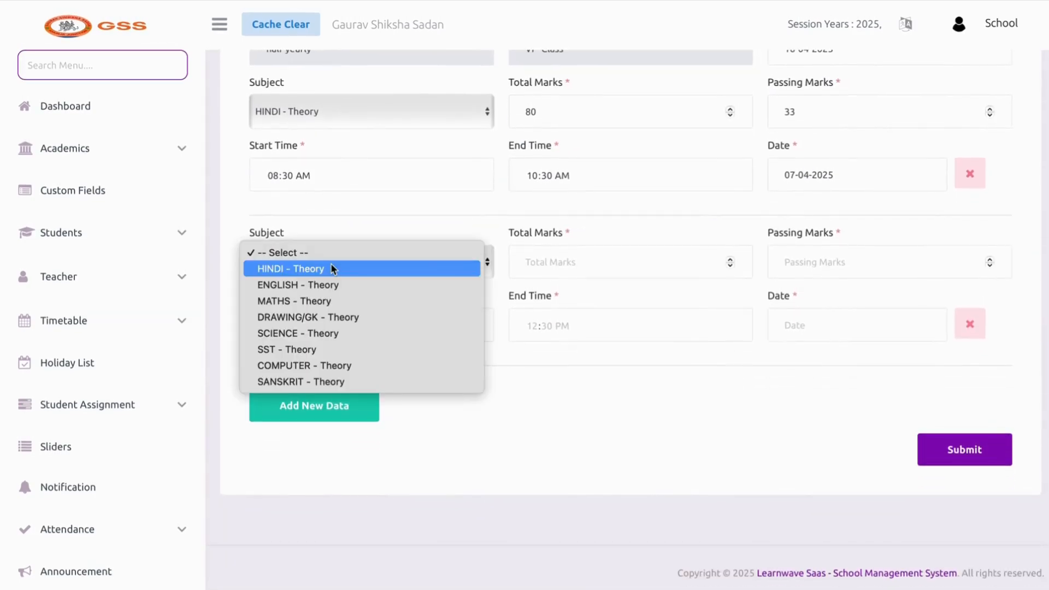
left_click(726, 354)
left_click(606, 256)
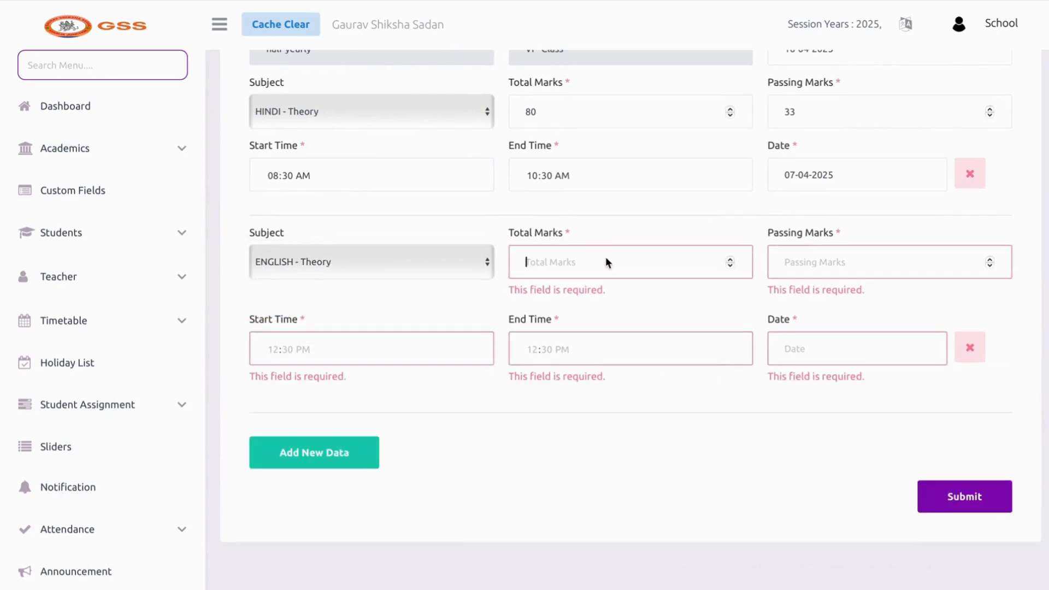
type("100")
key("BackSpace")
key("BackSpace")
key("BackSpace")
type("80")
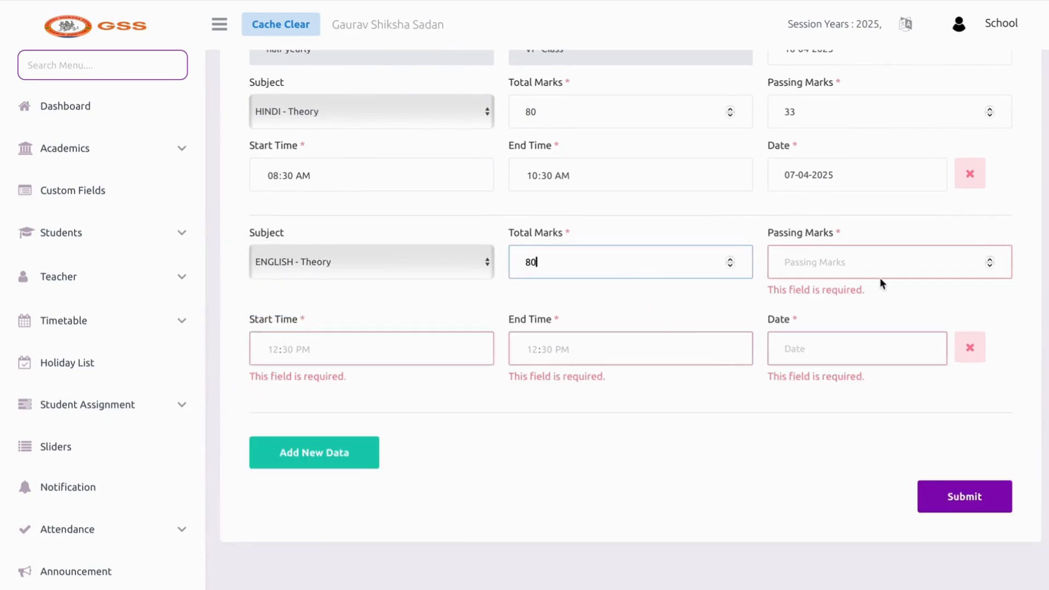
left_click(864, 270)
type("33")
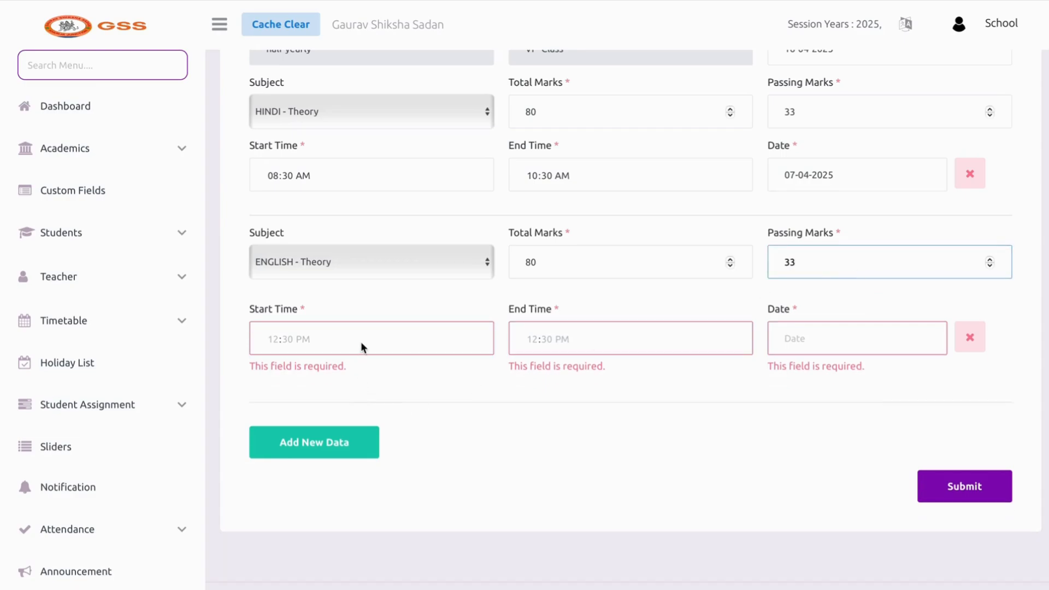
Schedule the English paper for 08-04-2025, 08:30 to 10:30 AM
left_click(274, 344)
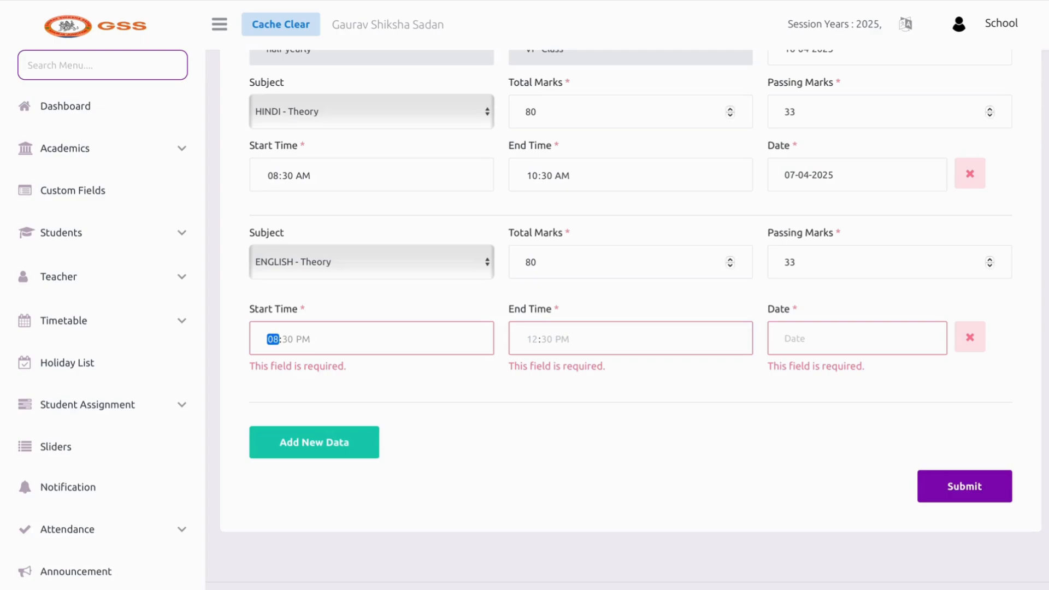
type("08")
key("Tab")
type("30a")
left_click(523, 336)
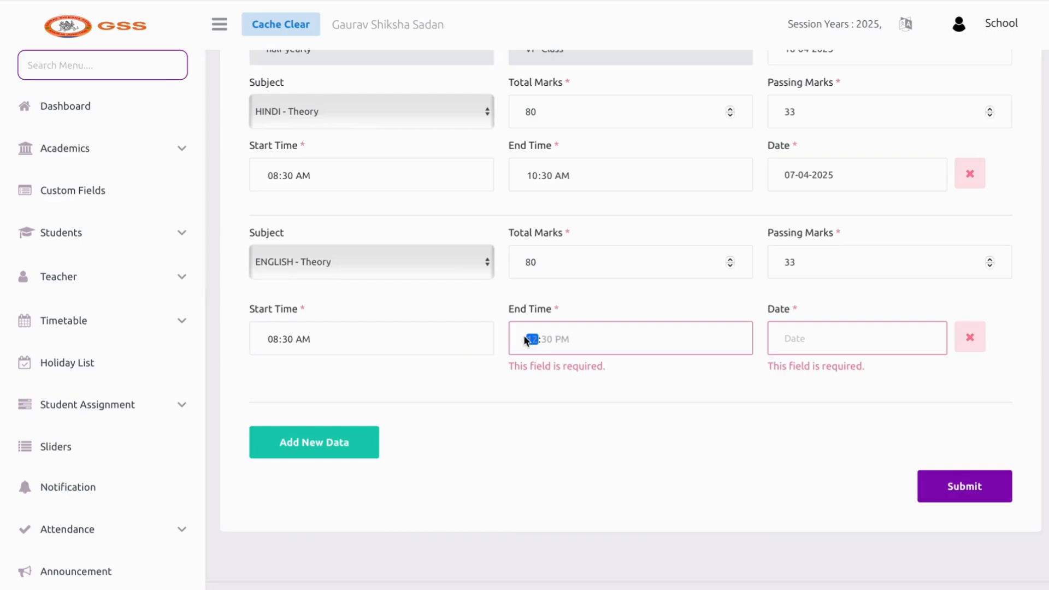
type("10:30a")
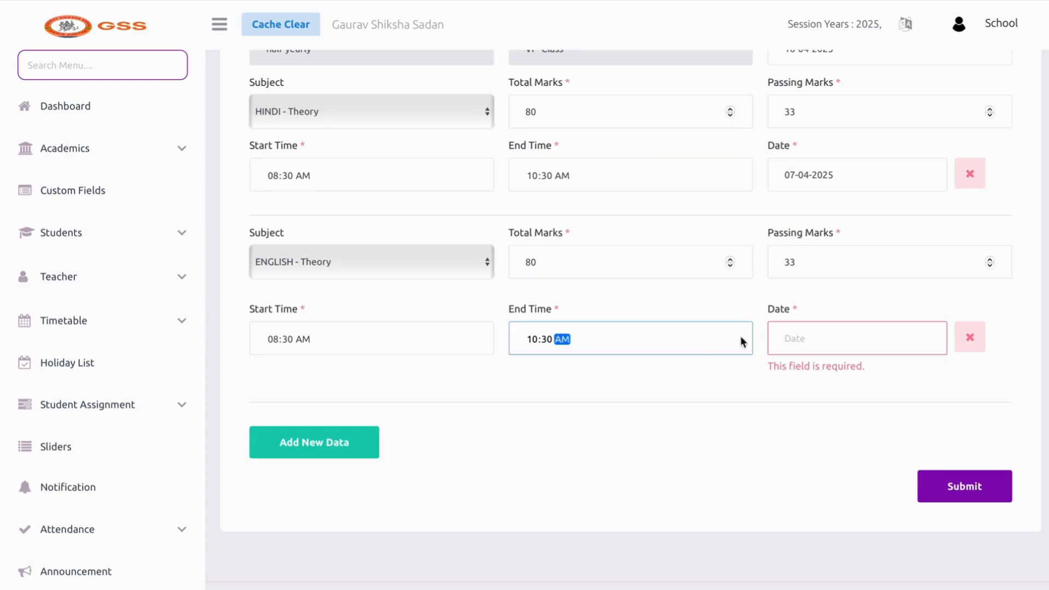
left_click(795, 342)
left_click(907, 122)
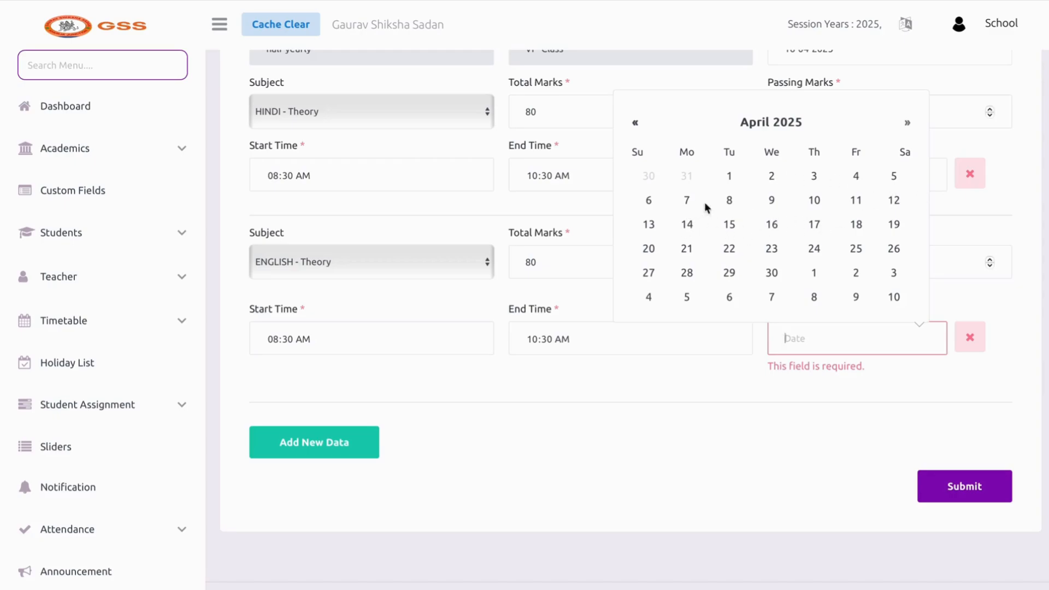
left_click(729, 200)
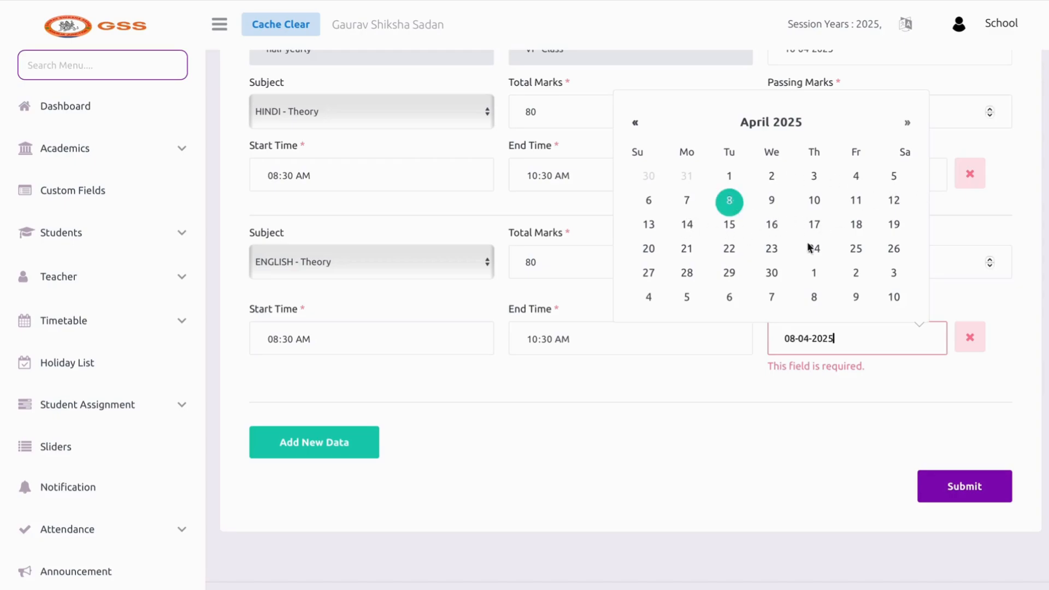
Remove the empty third subject row and save the timetable
left_click(359, 443)
left_click(362, 430)
left_click(373, 378)
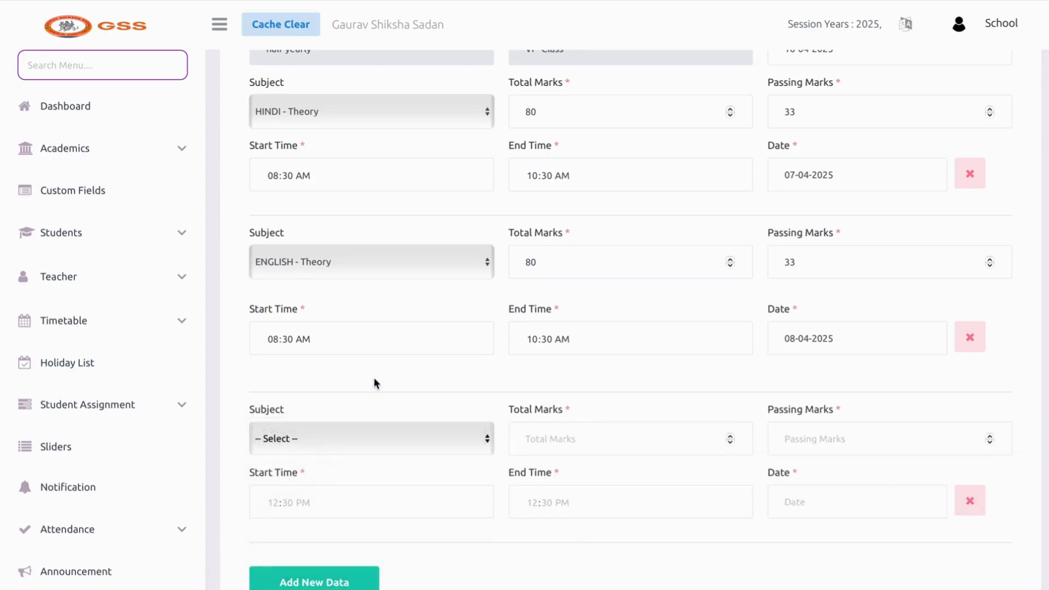
left_click(970, 500)
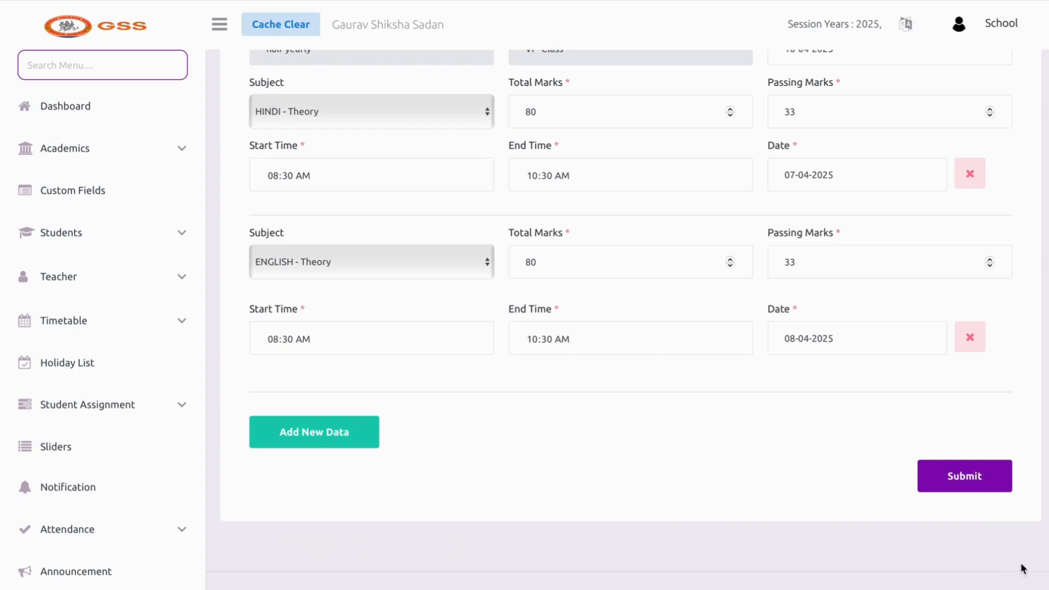
left_click(960, 471)
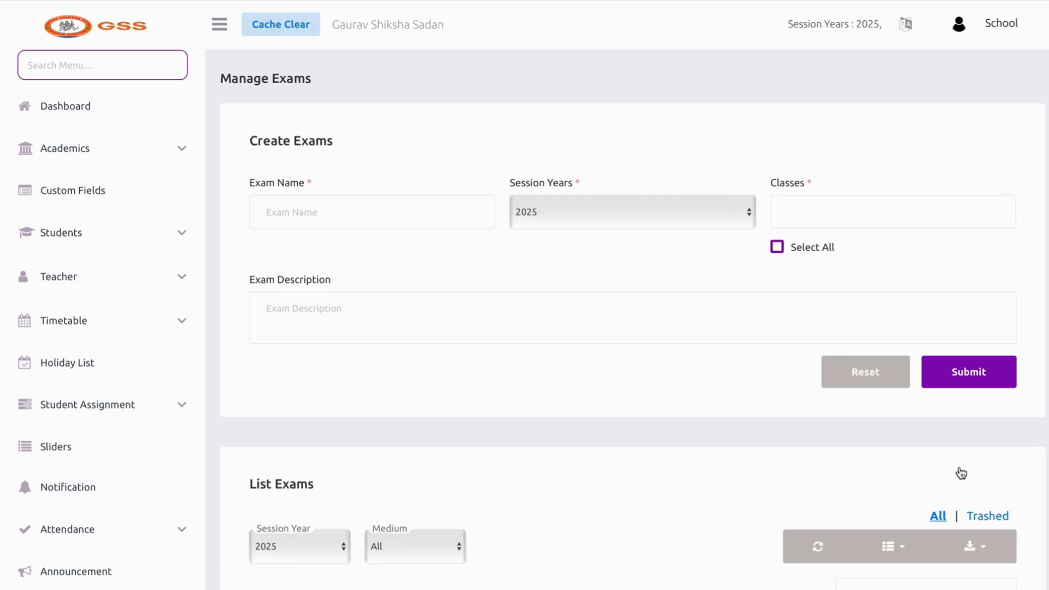
Open Unpublished Exam Marks under Offline Exam and check that VI - A Class's HINDI and ENGLISH papers are Pending
scroll(430, 443, "down", 9)
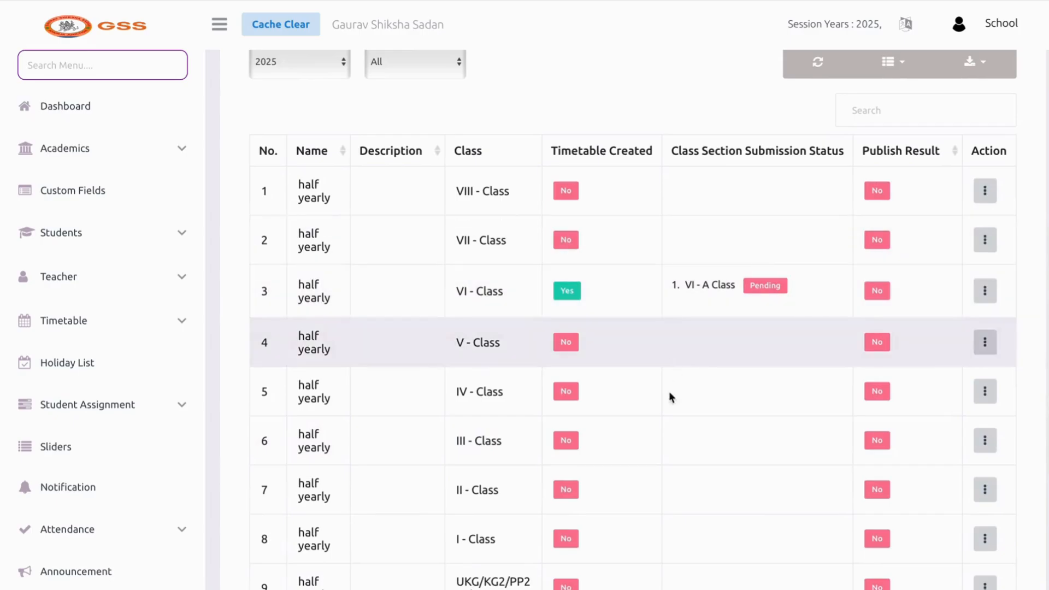
scroll(621, 320, "down", 4)
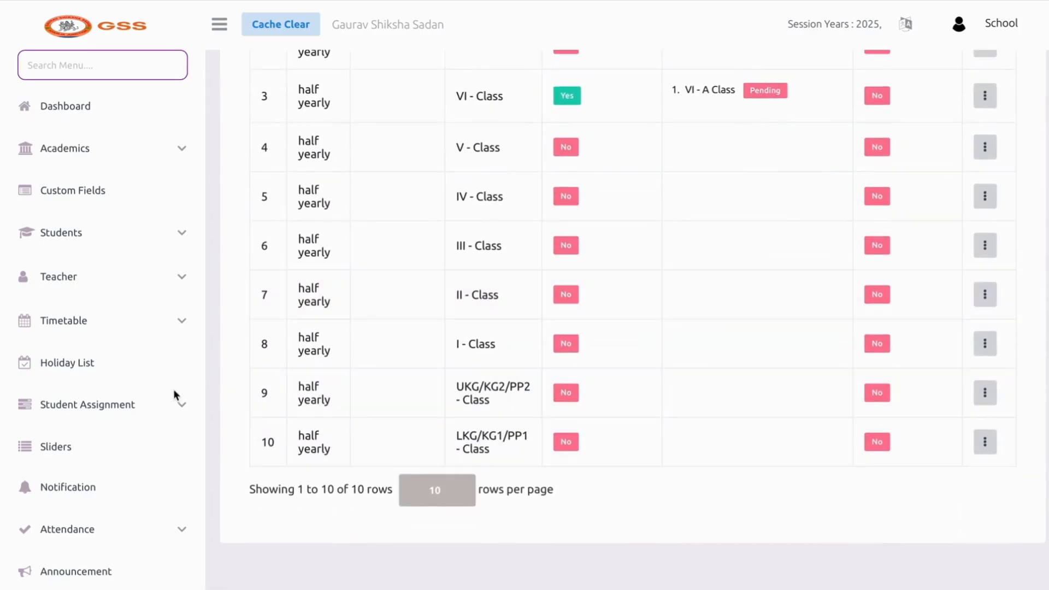
scroll(137, 433, "down", 8)
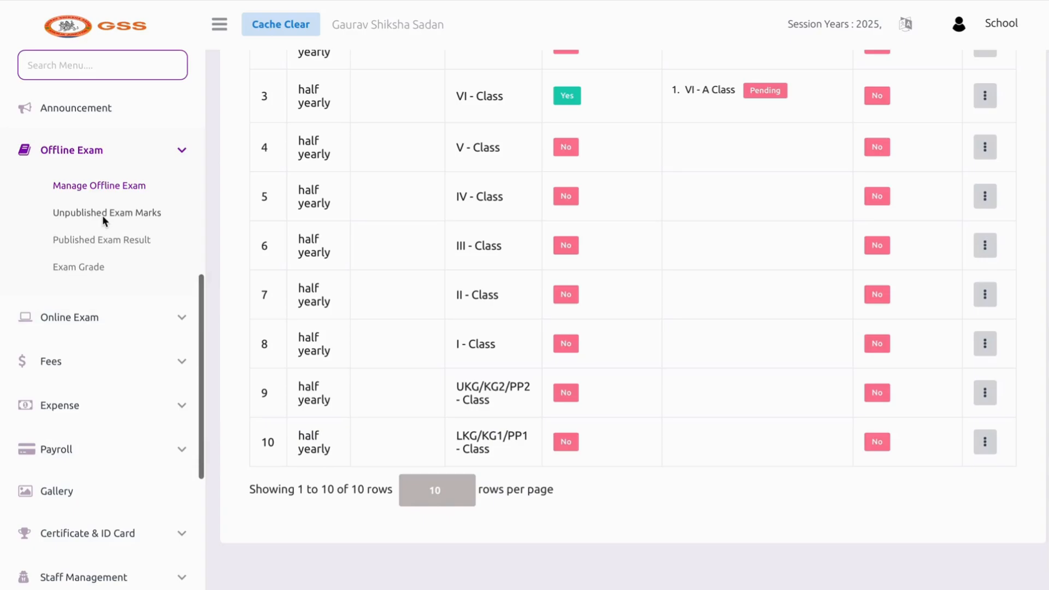
left_click(103, 215)
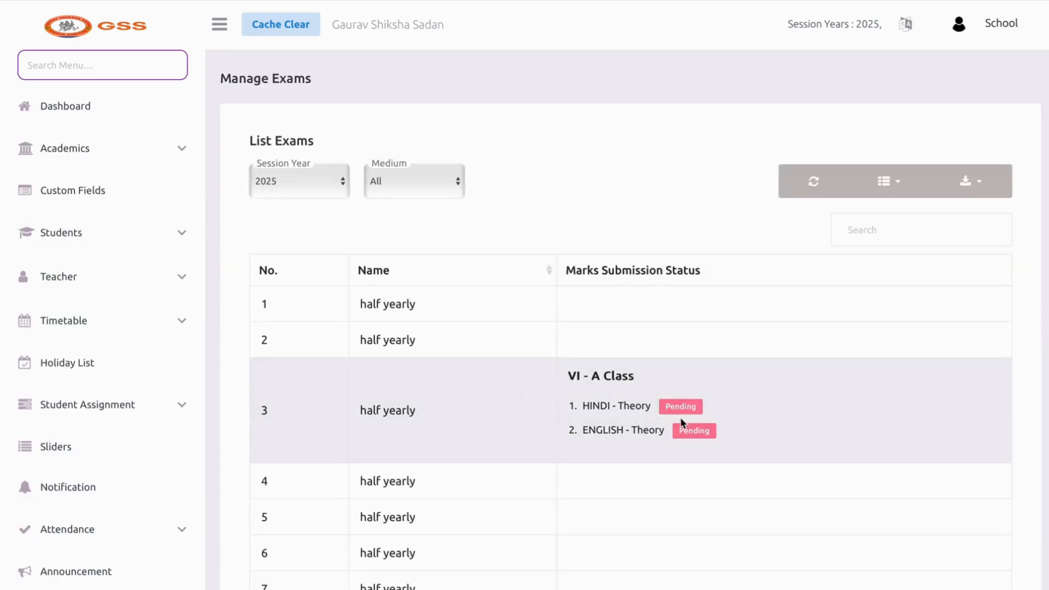
left_click_drag(662, 408, 712, 412)
left_click(712, 412)
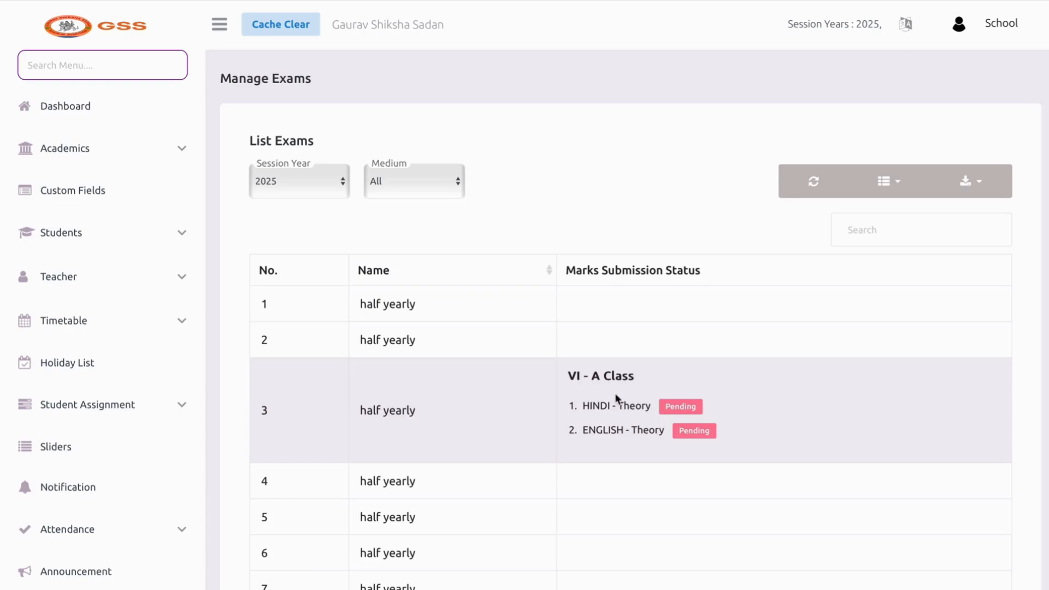
Scroll the sidebar down toward the Offline Exam published results entry
scroll(91, 320, "down", 5)
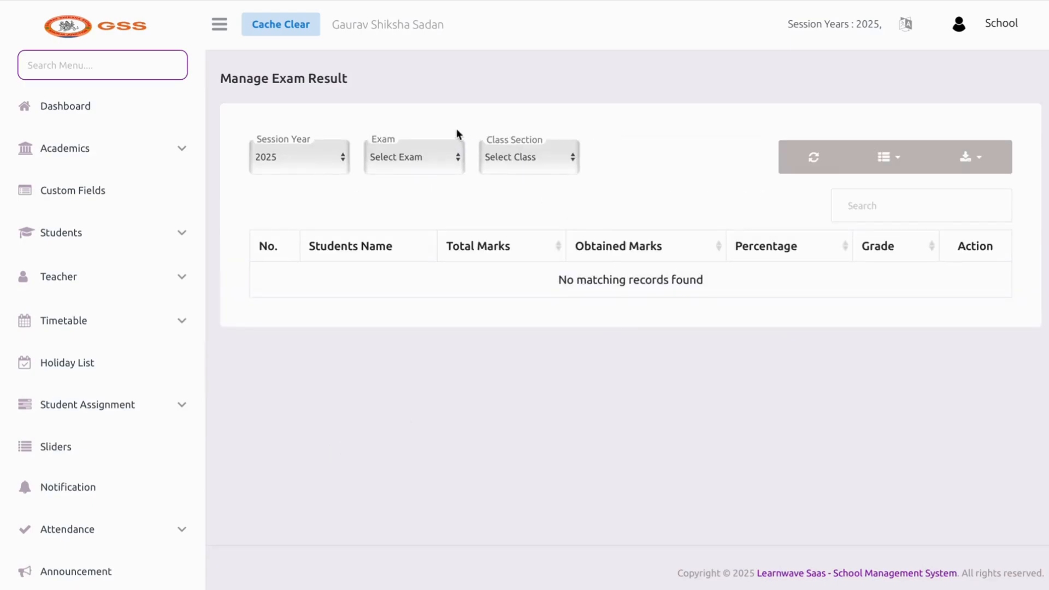
Filter the results by class VI A - Class; the Exam list stays empty
left_click(434, 159)
left_click(446, 196)
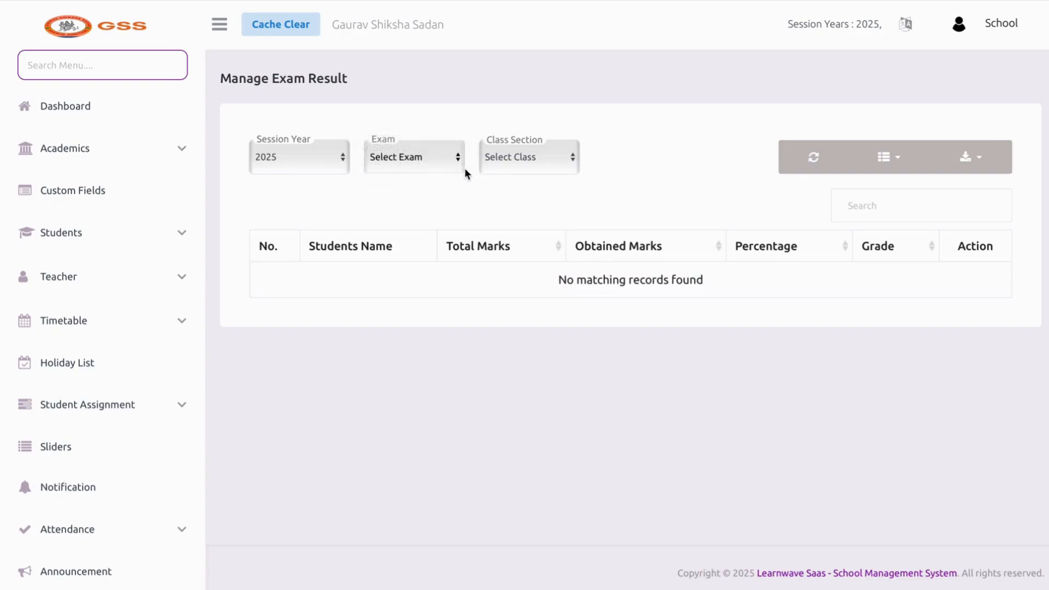
left_click(455, 170)
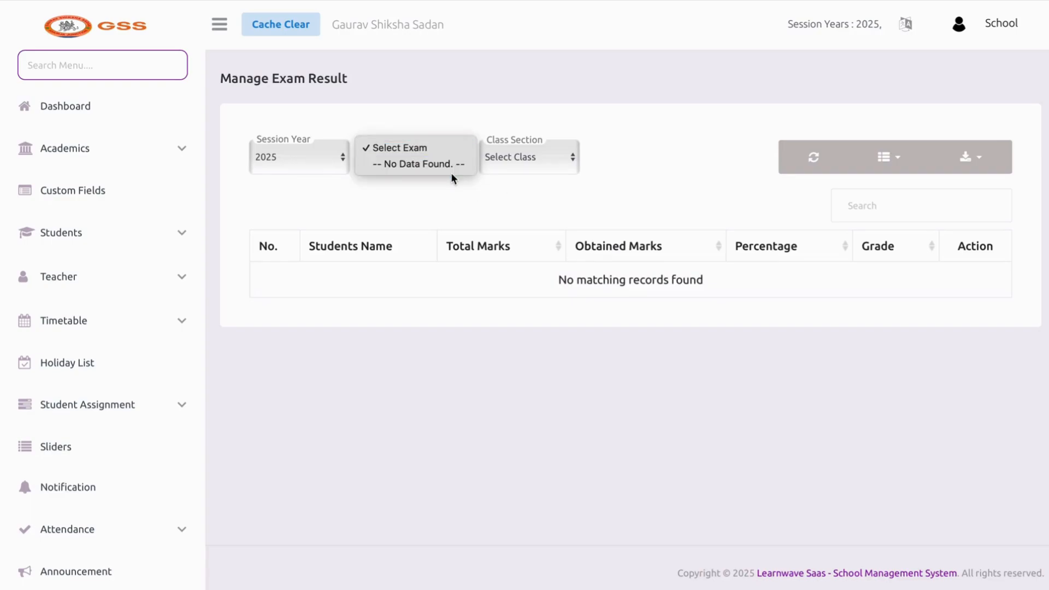
left_click(544, 159)
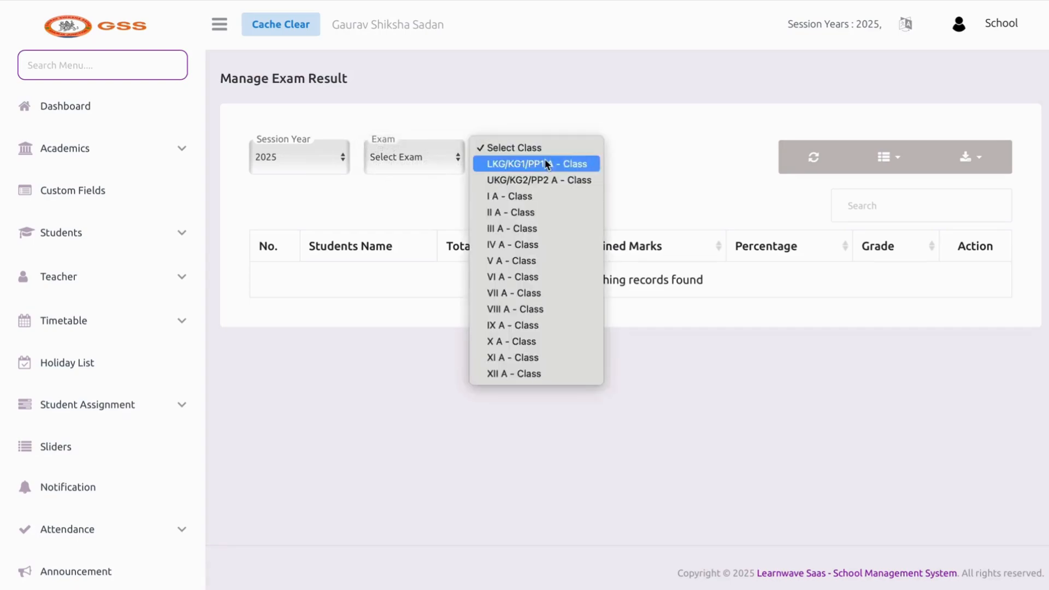
left_click(543, 275)
left_click(447, 165)
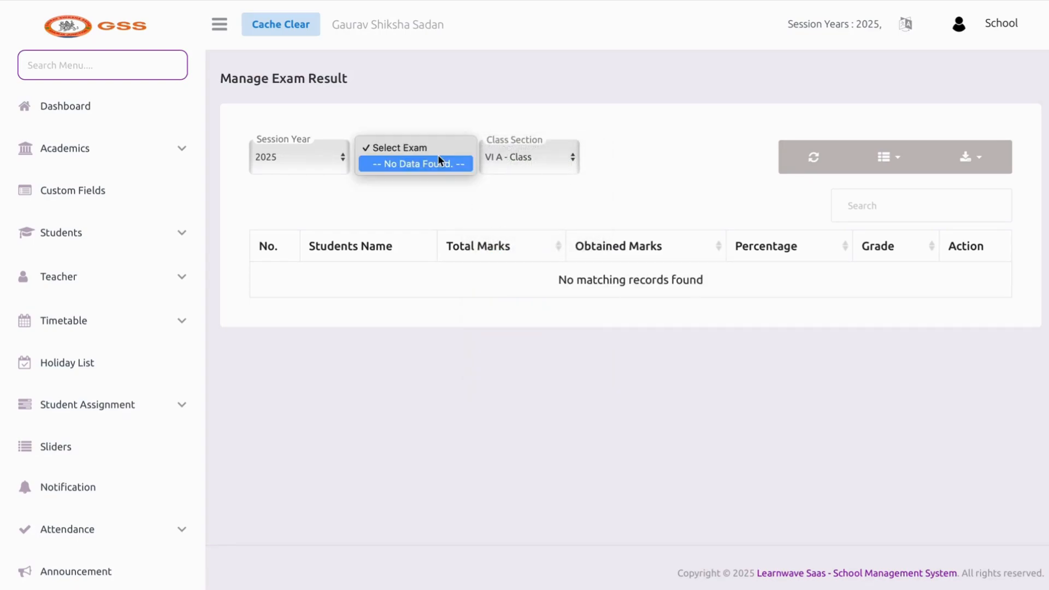
left_click(434, 199)
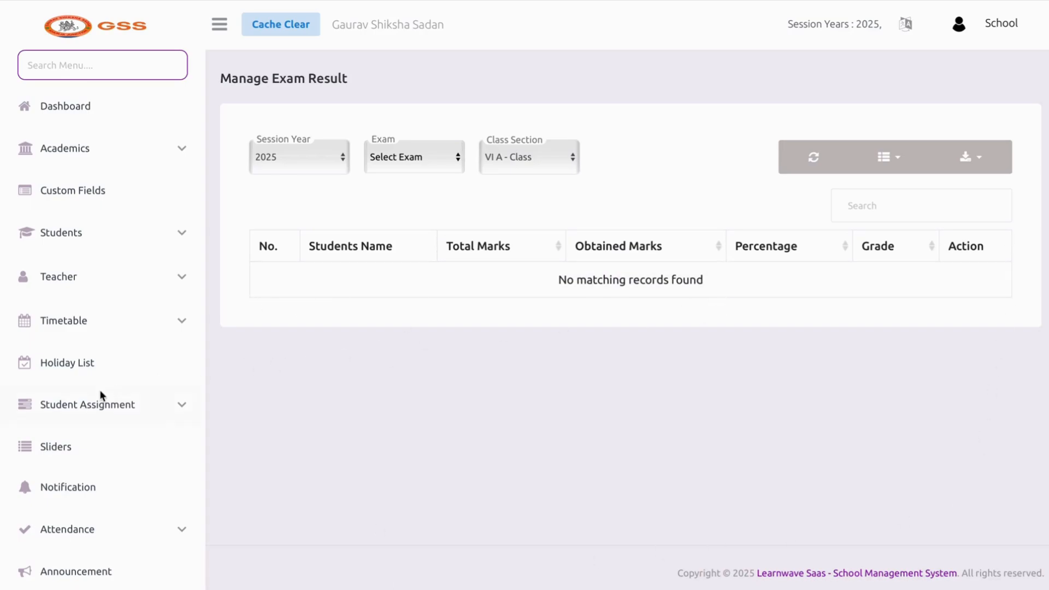
scroll(99, 389, "down", 5)
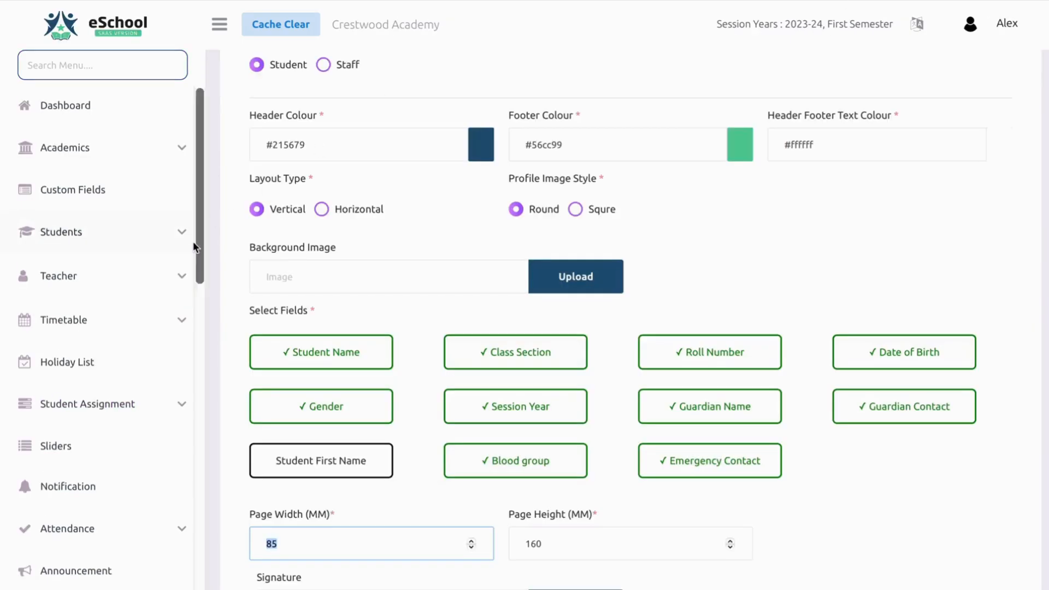
scroll(135, 366, "down", 5)
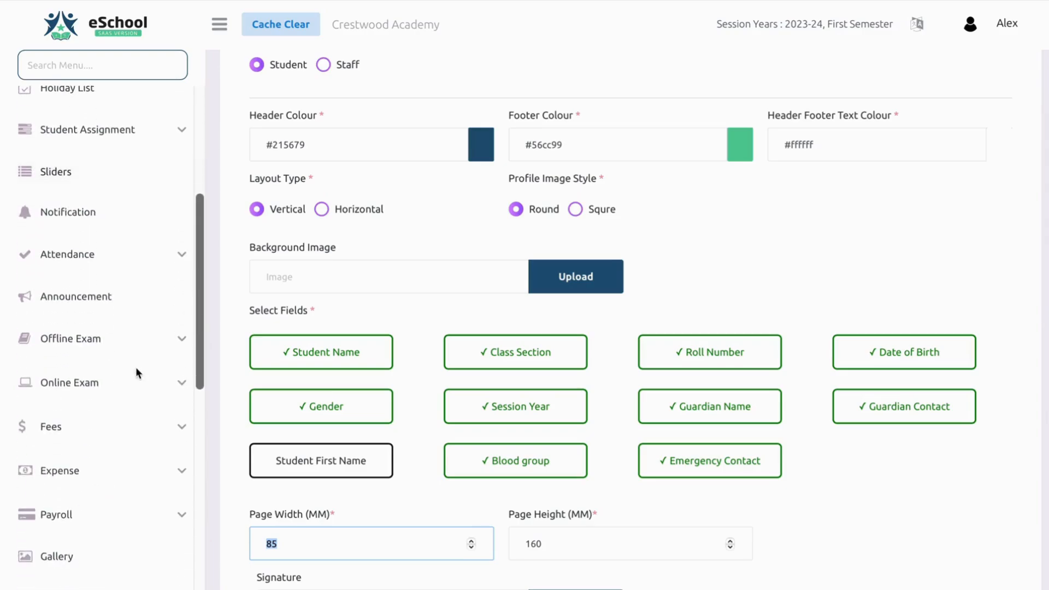
Open Offline Exam > Published Exam Result and choose Mid Year Exam 2023 # 1
left_click(106, 341)
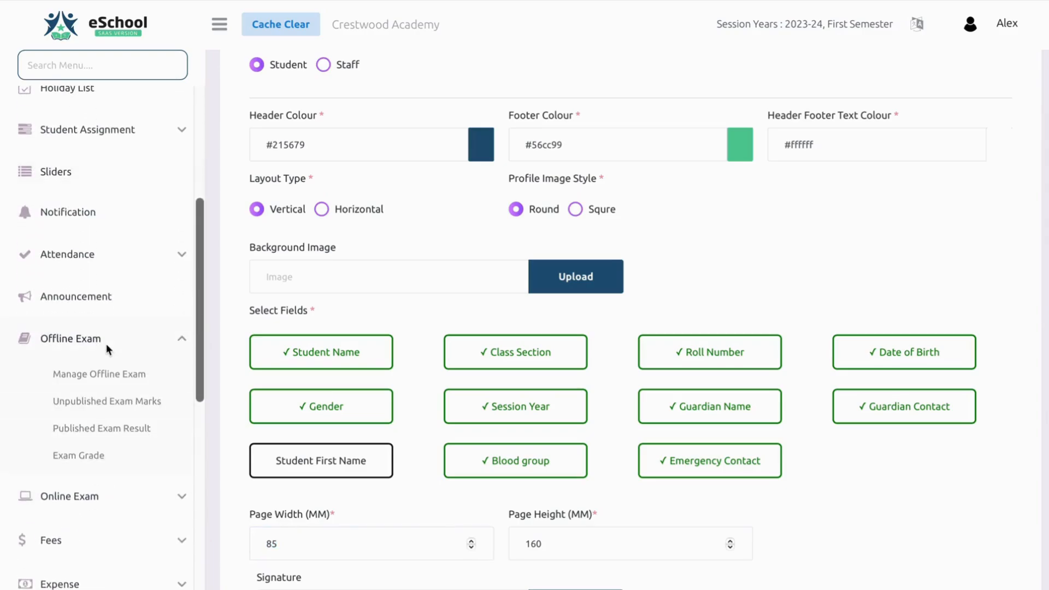
left_click(99, 425)
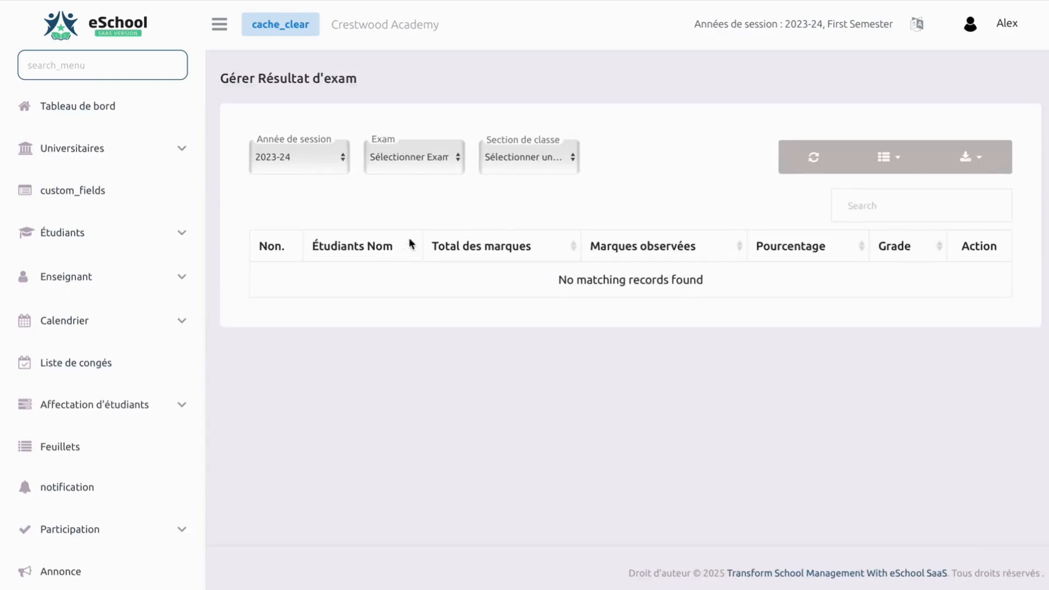
left_click(391, 156)
left_click(391, 159)
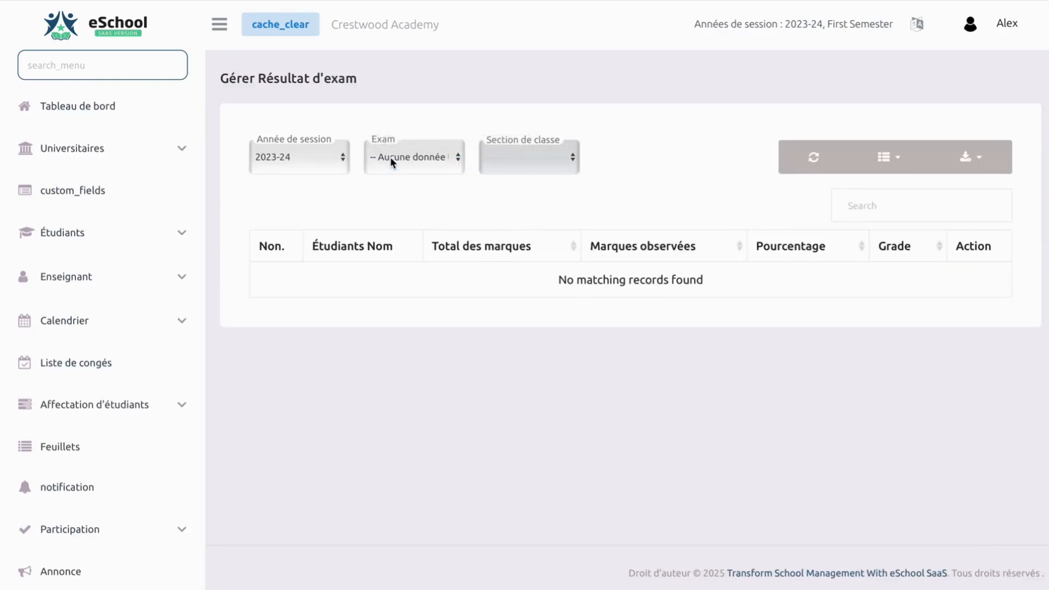
left_click(391, 160)
left_click(391, 160)
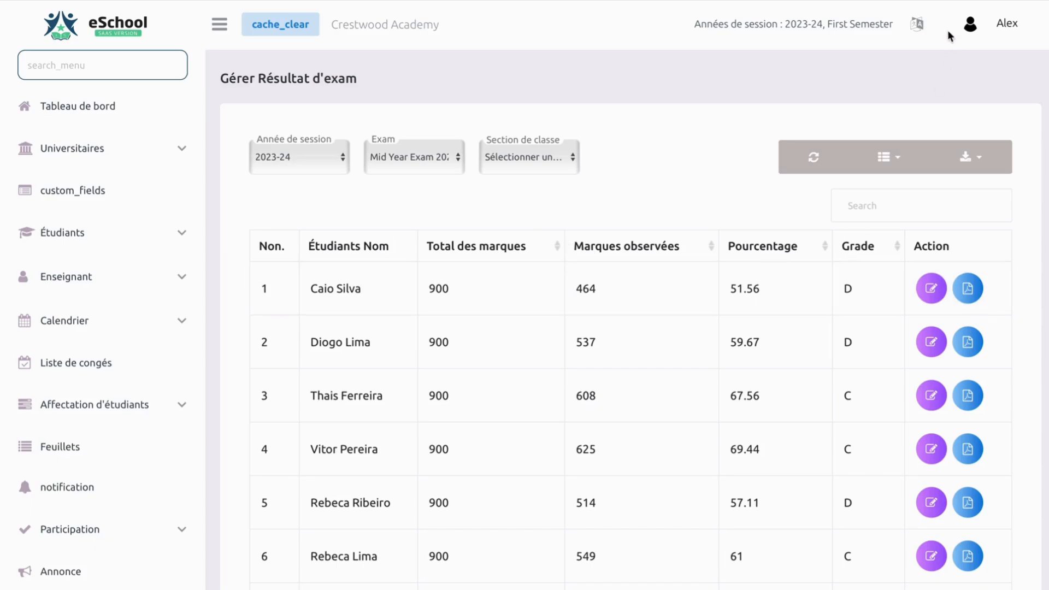
Switch the interface to English and load Mid Year Exam 2023 # 1 results for 1 A - English
left_click(916, 24)
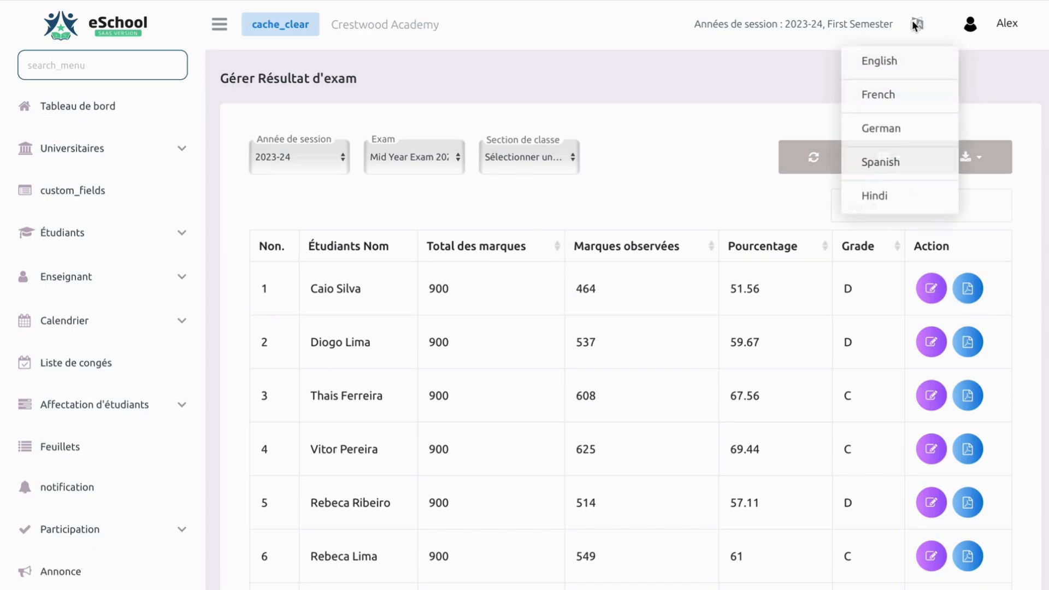
left_click(898, 64)
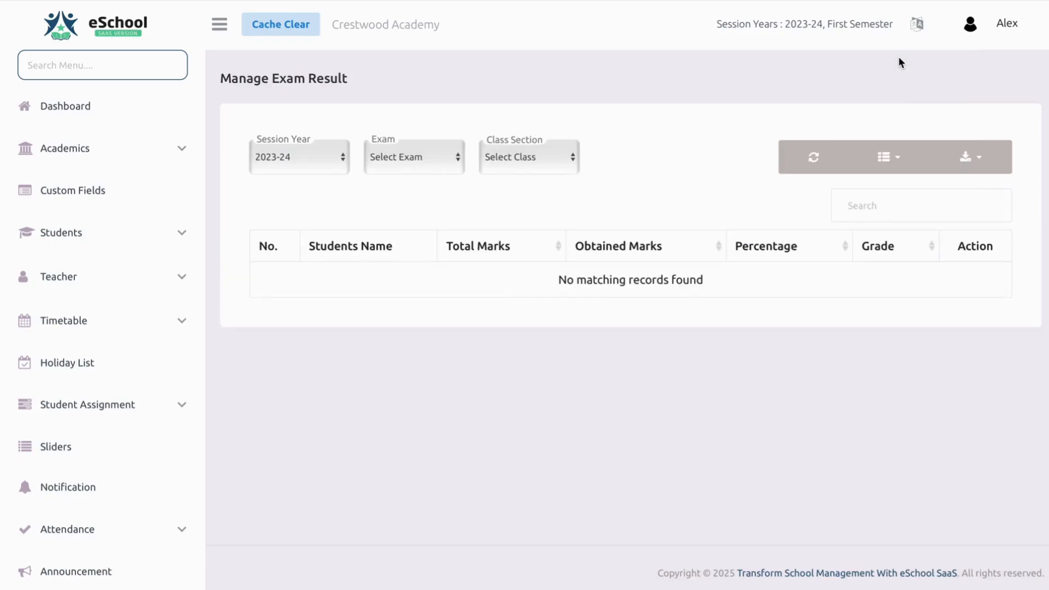
left_click(431, 158)
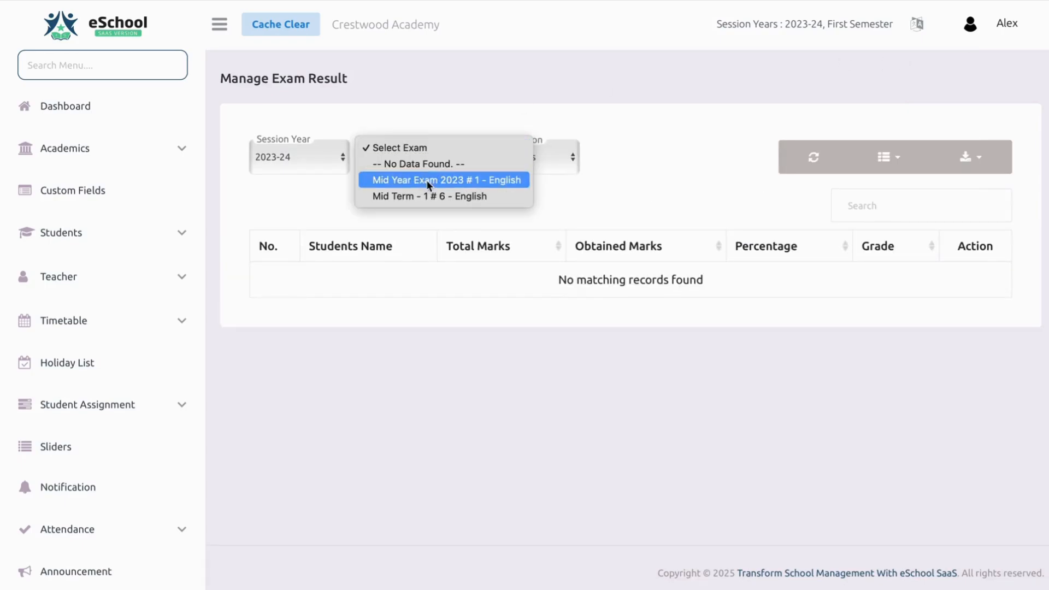
left_click(427, 179)
left_click(524, 164)
left_click(523, 167)
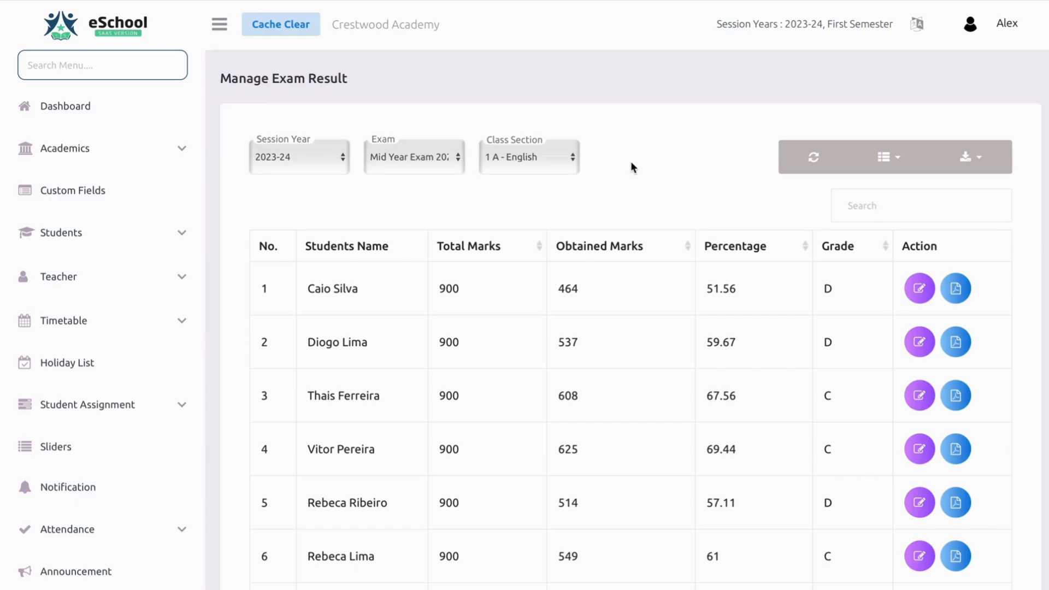
Open the first student's result card PDF and review its subject marks and grade ranges
left_click(961, 293)
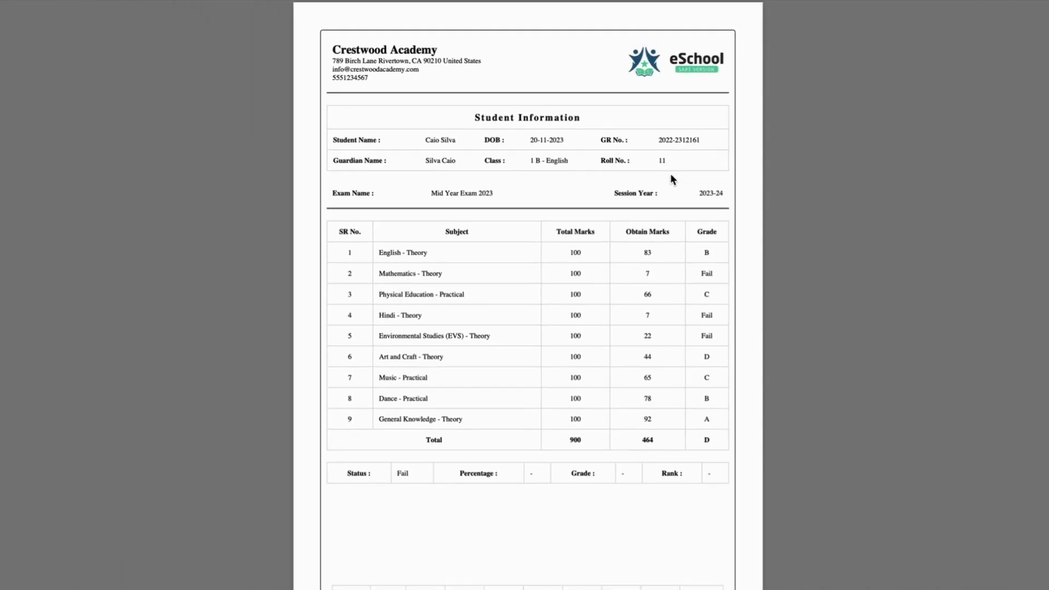
scroll(670, 176, "down", 2)
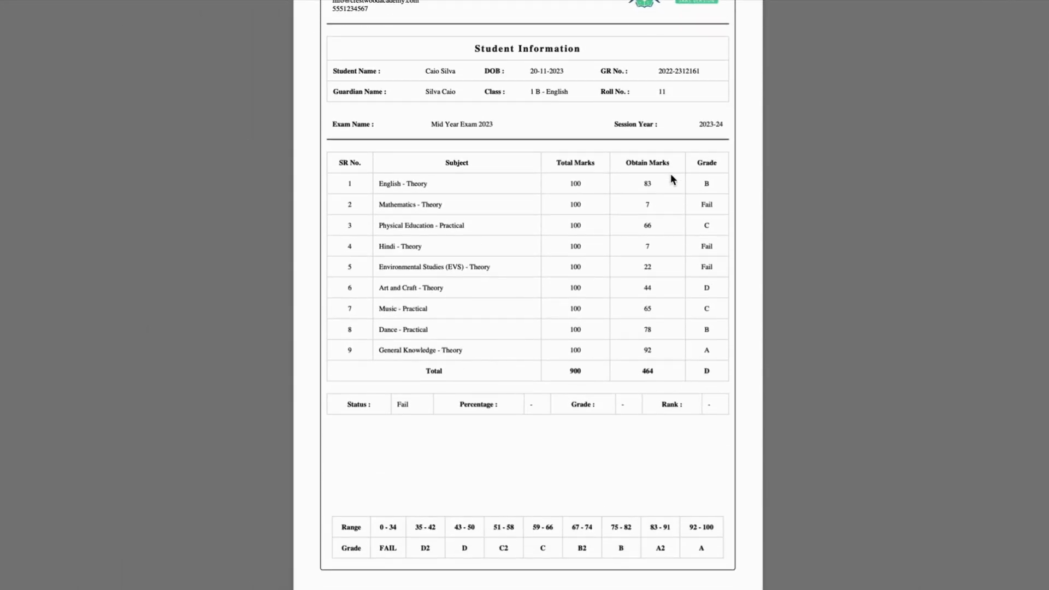
scroll(671, 179, "up", 1)
scroll(671, 174, "up", 2)
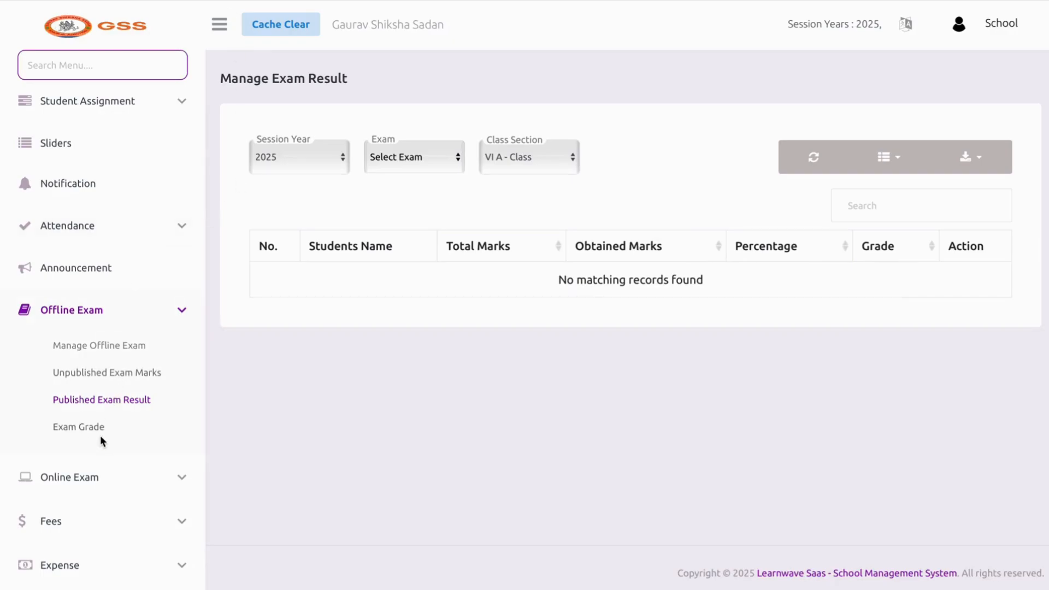
On Manage Grade, add the D band up to 33 and a second band ending at 50
left_click(132, 418)
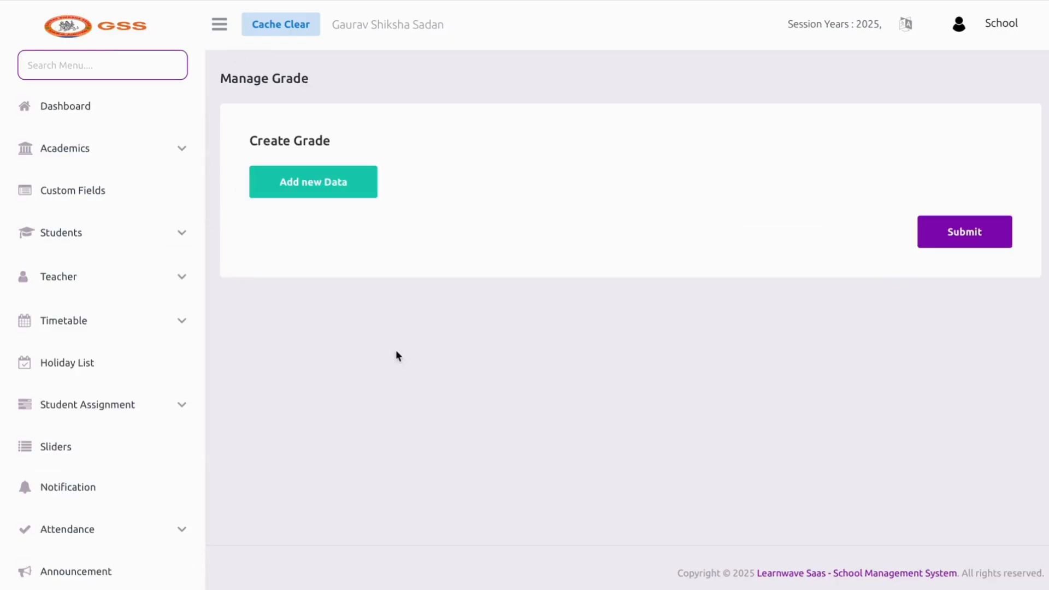
left_click(363, 191)
left_click(360, 199)
type("0")
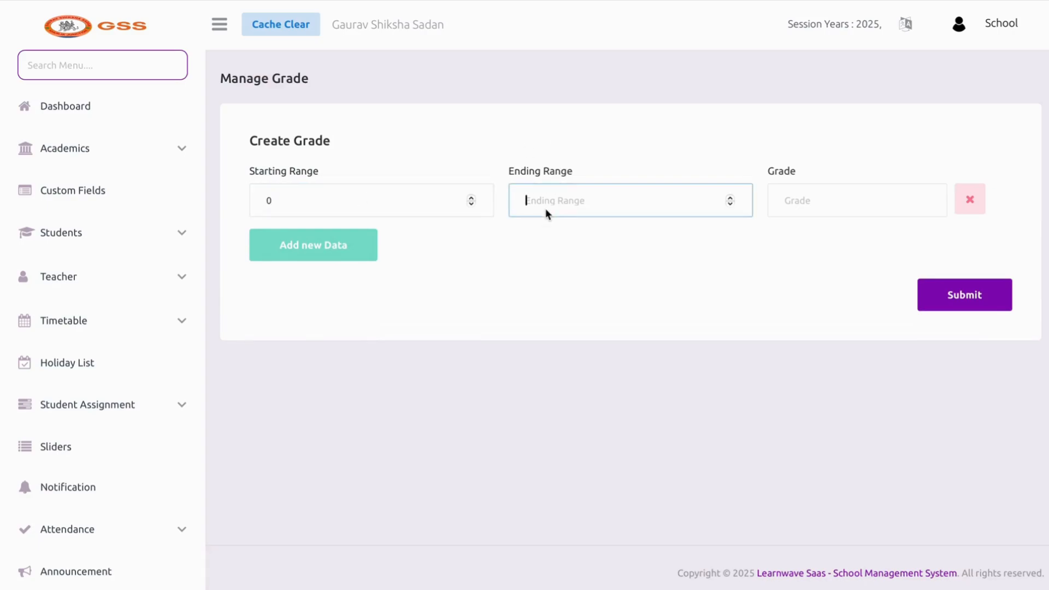
type("33")
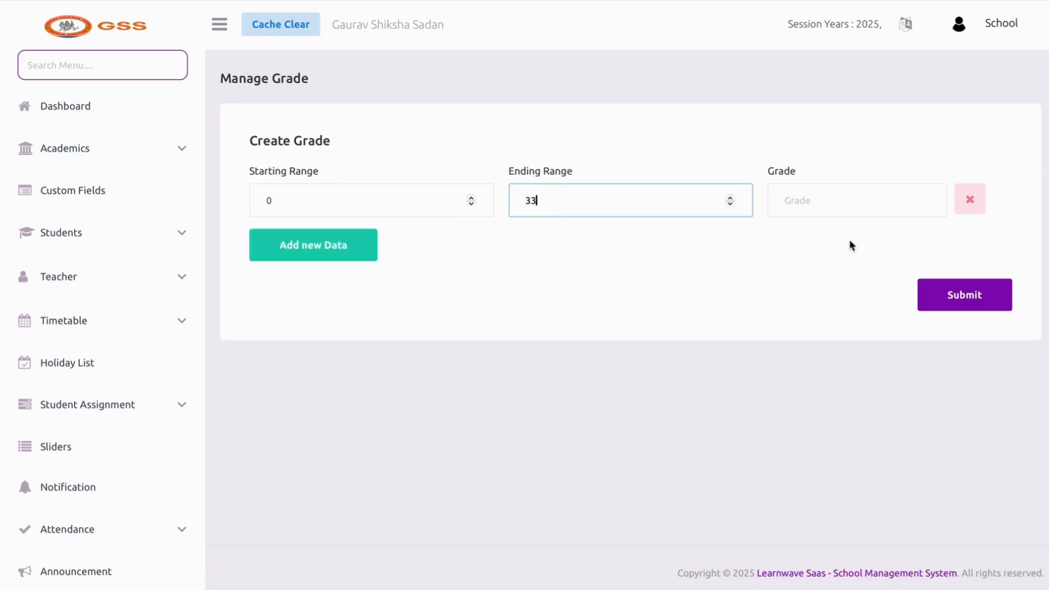
left_click(820, 206)
type("D")
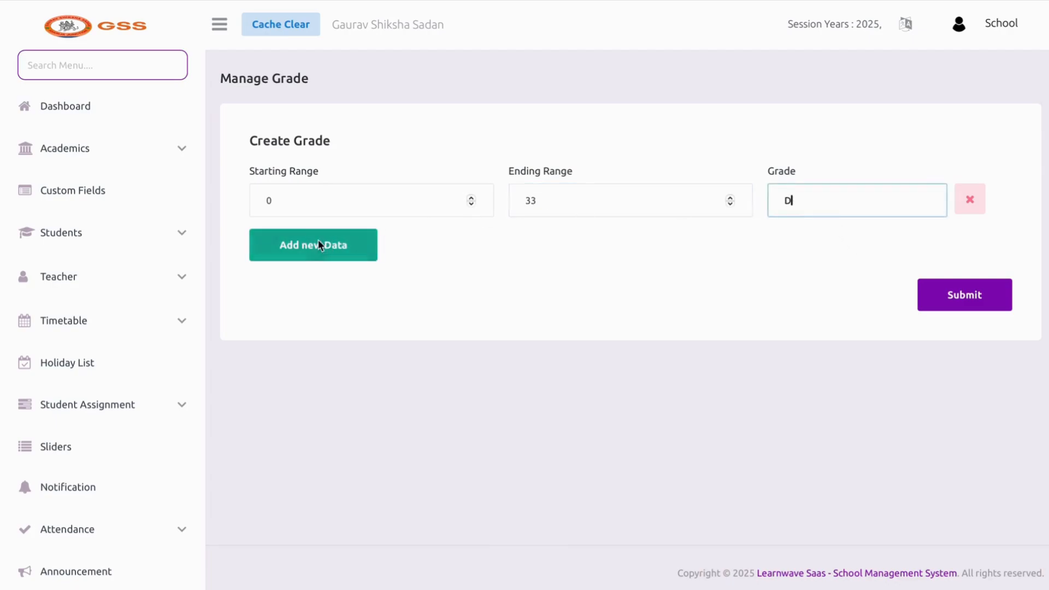
left_click(317, 243)
left_click(567, 271)
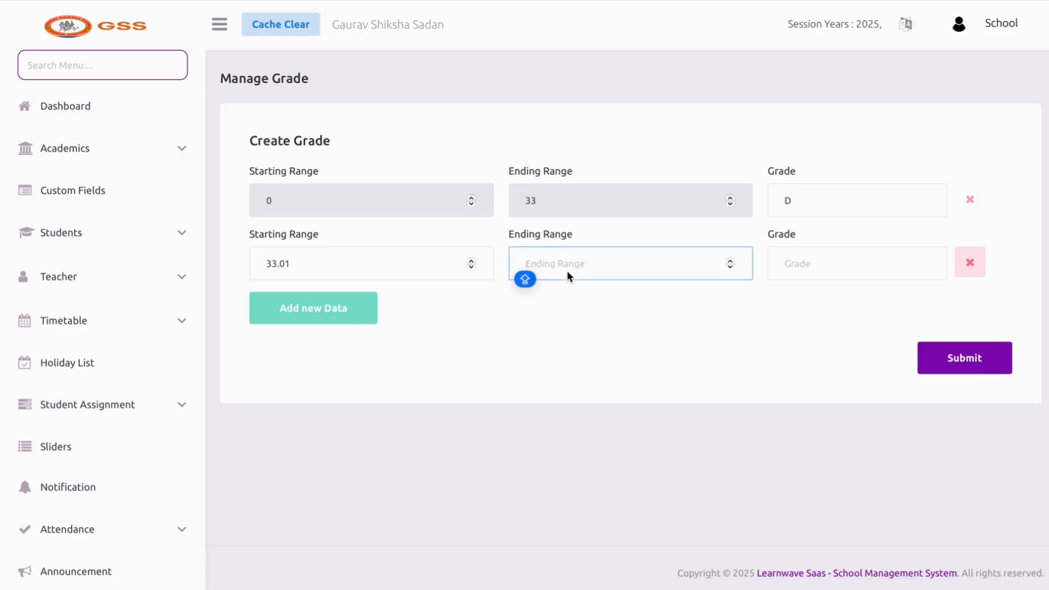
type("60")
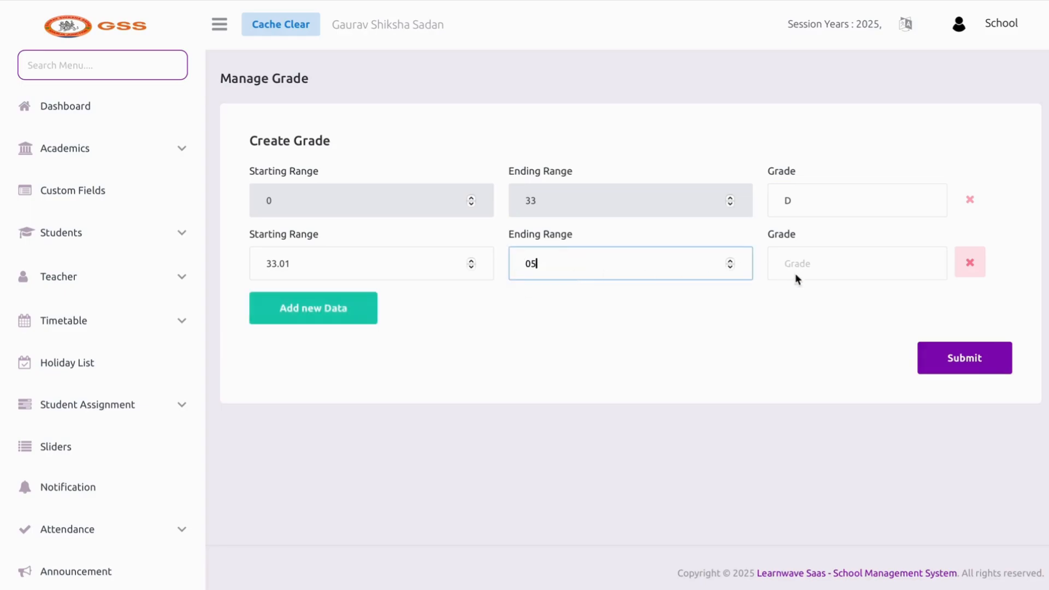
key("BackSpace")
key("BackSpace")
type("50")
left_click(889, 259)
type("d")
Add a band ending at 80 graded B and one ending at 90 graded A
left_click(268, 321)
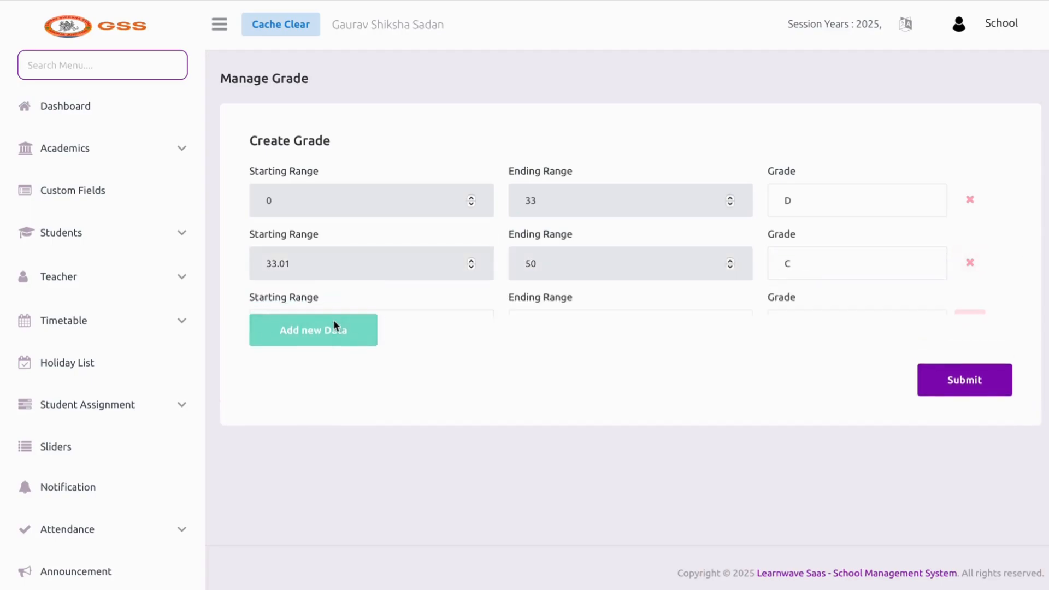
left_click(565, 338)
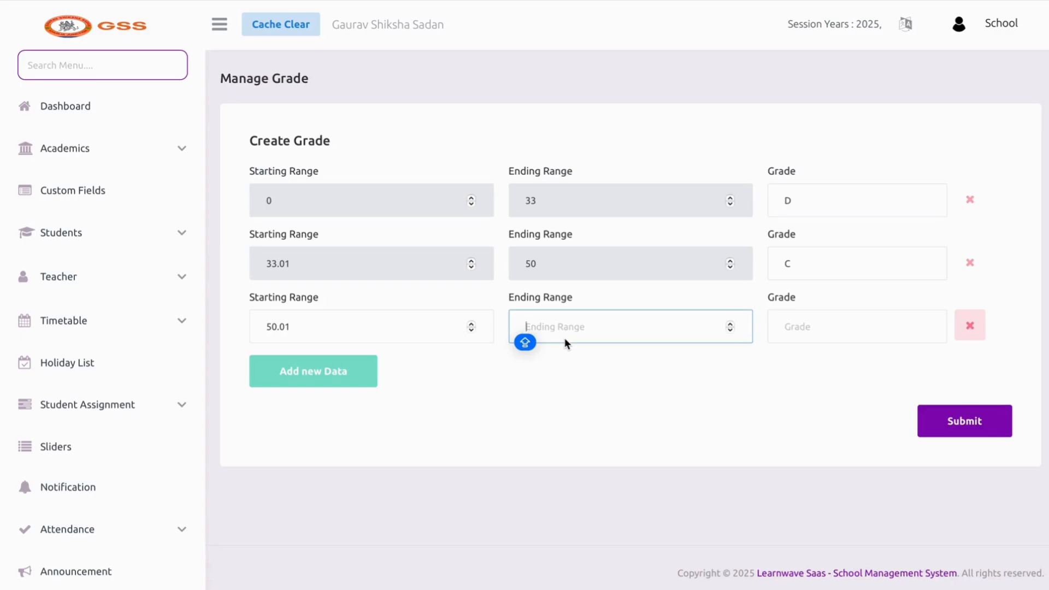
type("80")
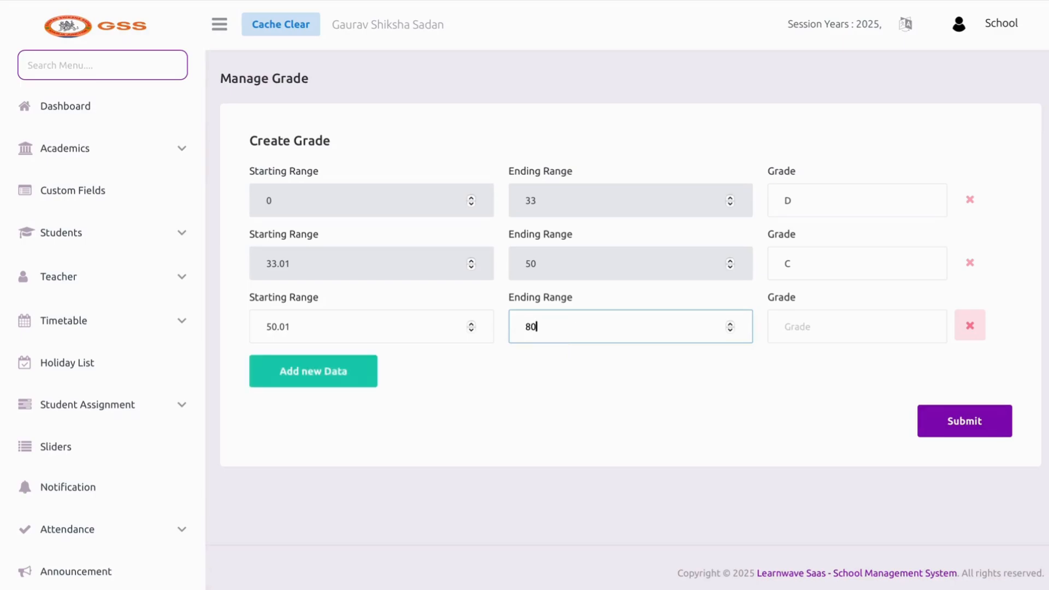
left_click(796, 325)
type("B")
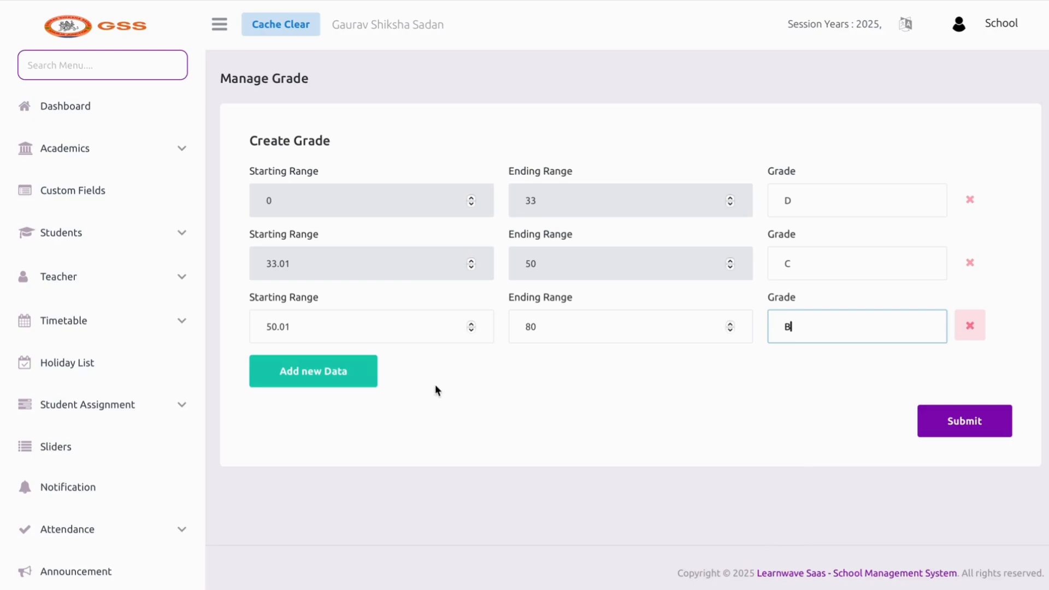
left_click(333, 371)
left_click(584, 402)
type("90")
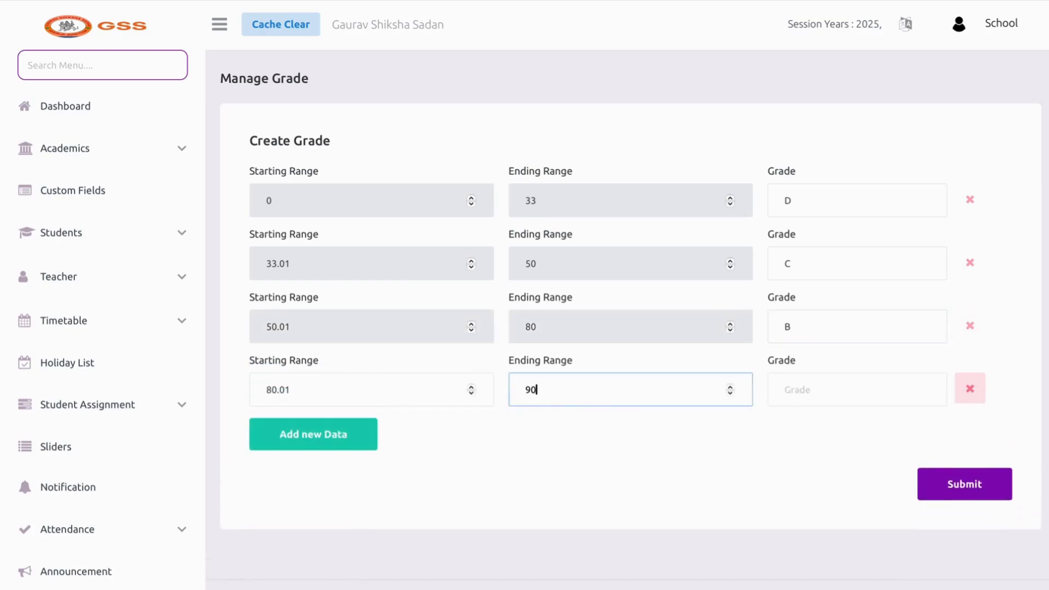
left_click(811, 402)
type("A")
Add the top band ending at 100 graded A+ and submit the grade scale
left_click(365, 443)
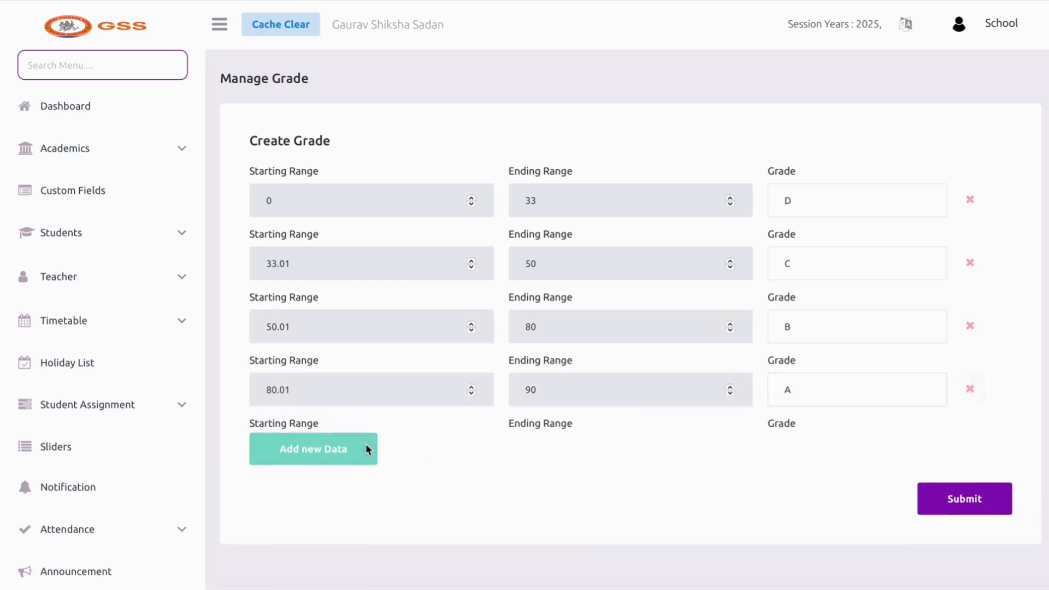
left_click(565, 456)
type("100")
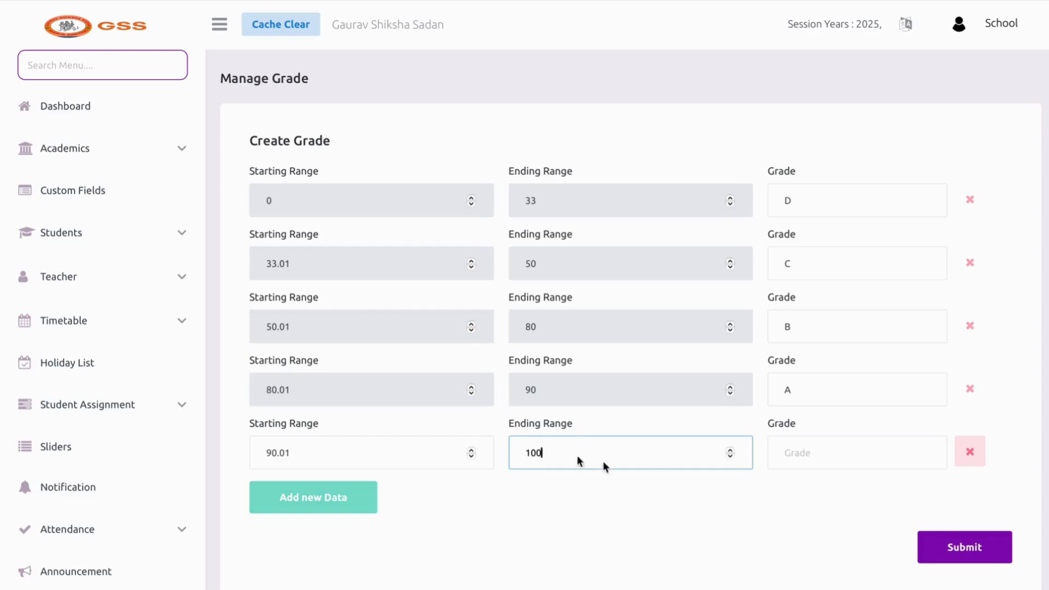
left_click(795, 467)
type("A")
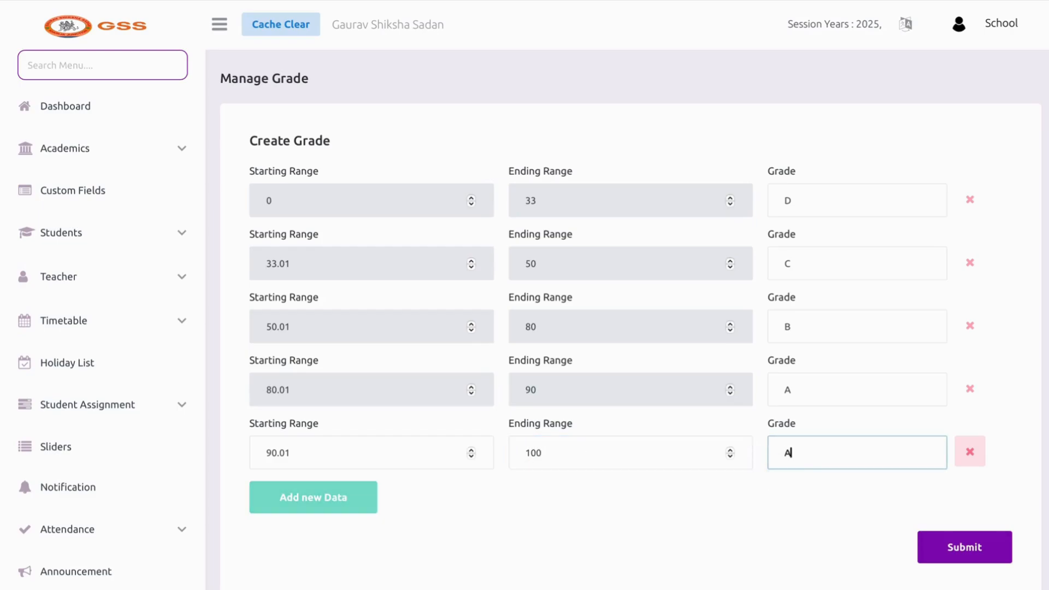
type("+")
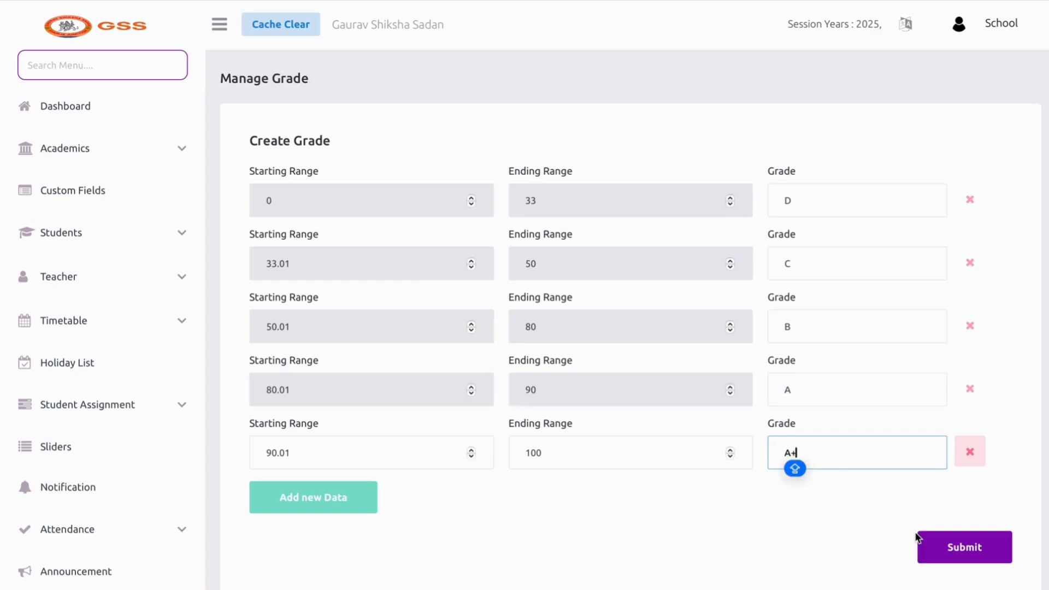
left_click(942, 557)
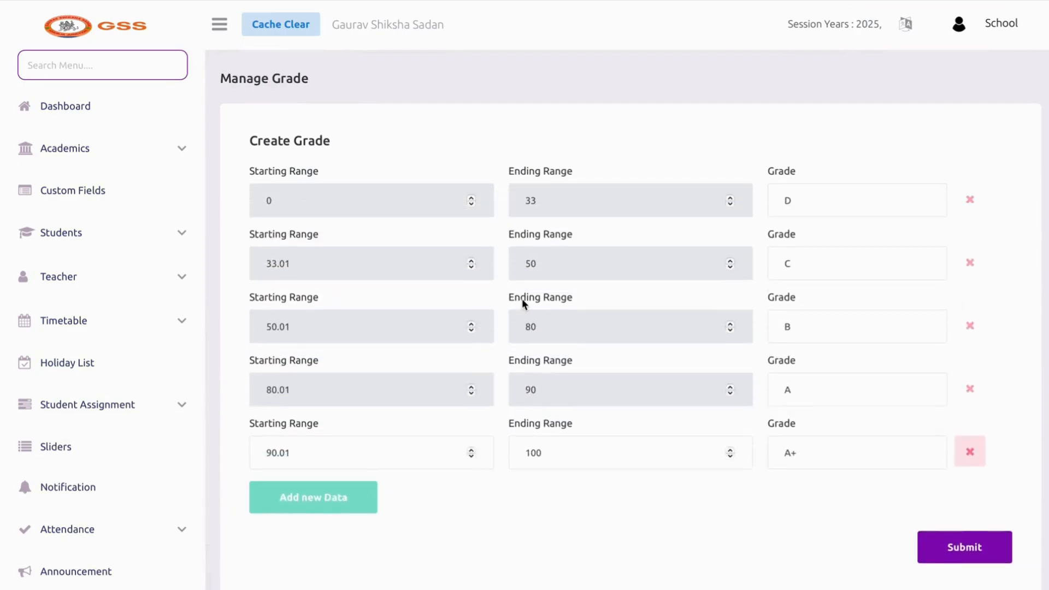
scroll(522, 298, "down", 2)
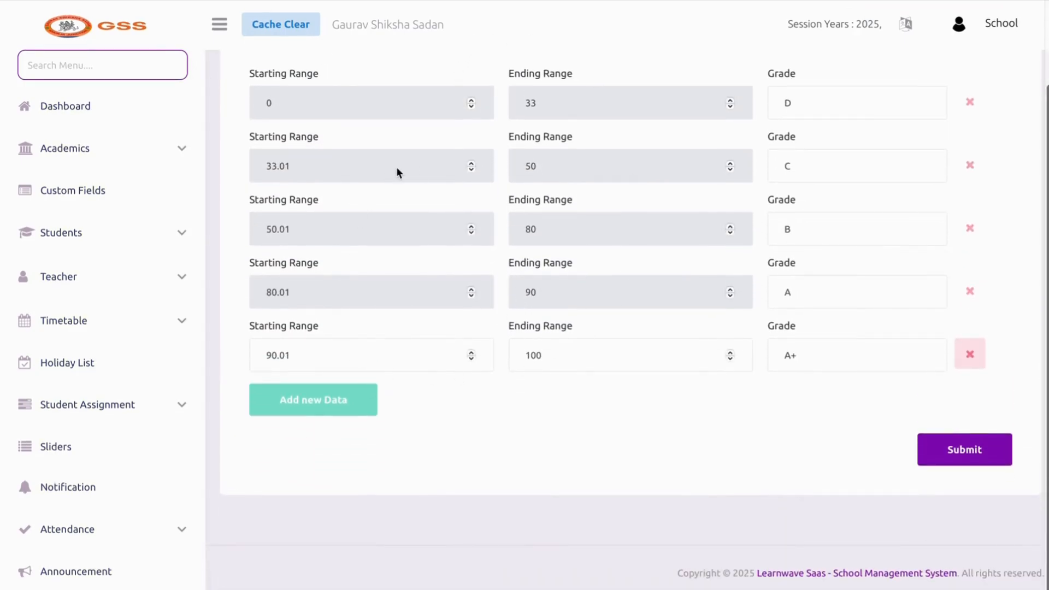
scroll(96, 350, "down", 7)
left_click(96, 373)
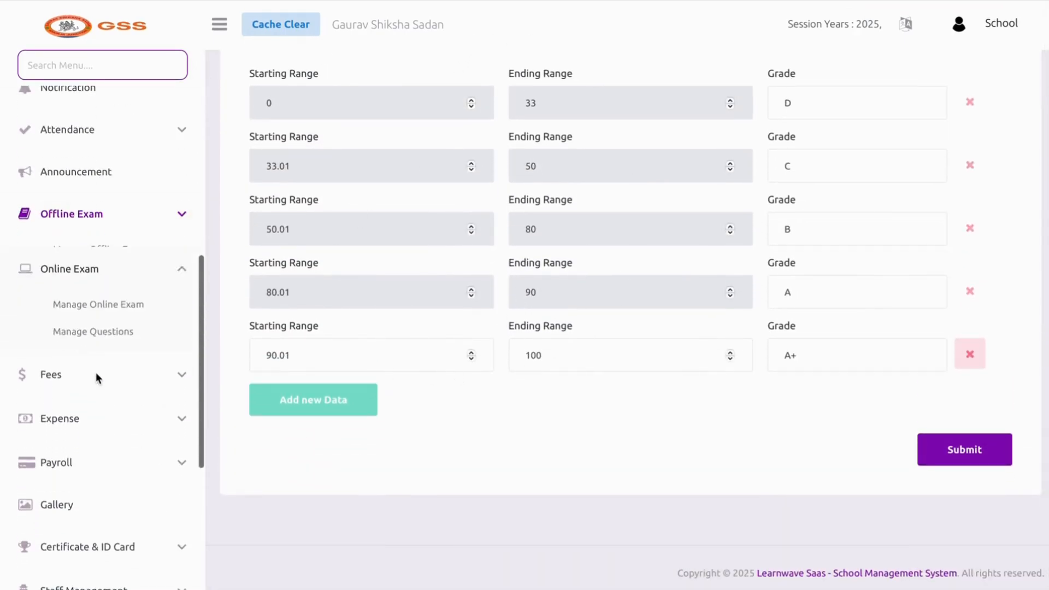
In Manage Online Exam, choose I A - Class and the ENGLISH - Theory subject
left_click(88, 284)
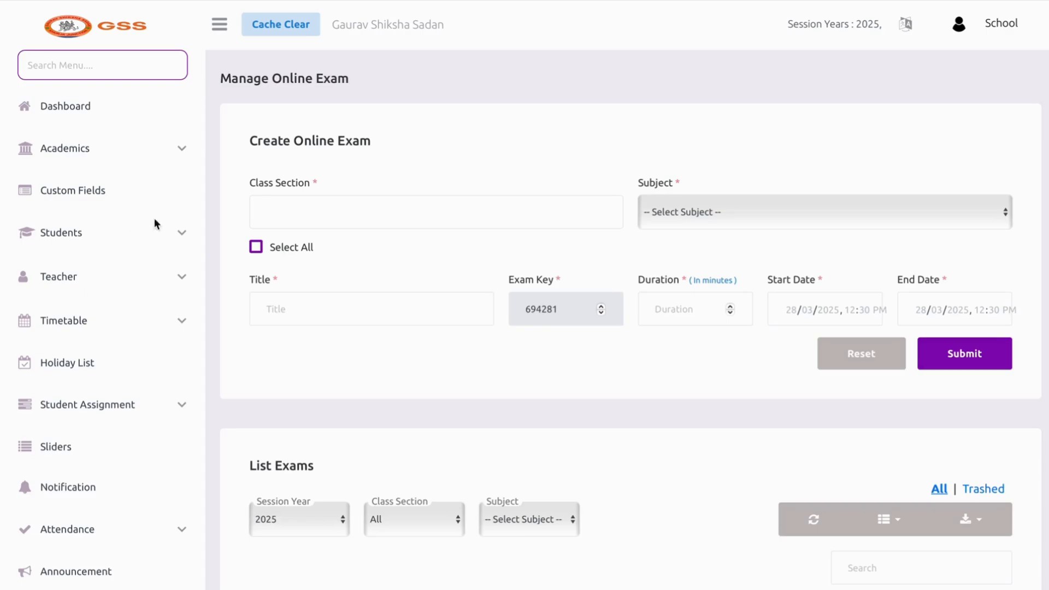
left_click(276, 213)
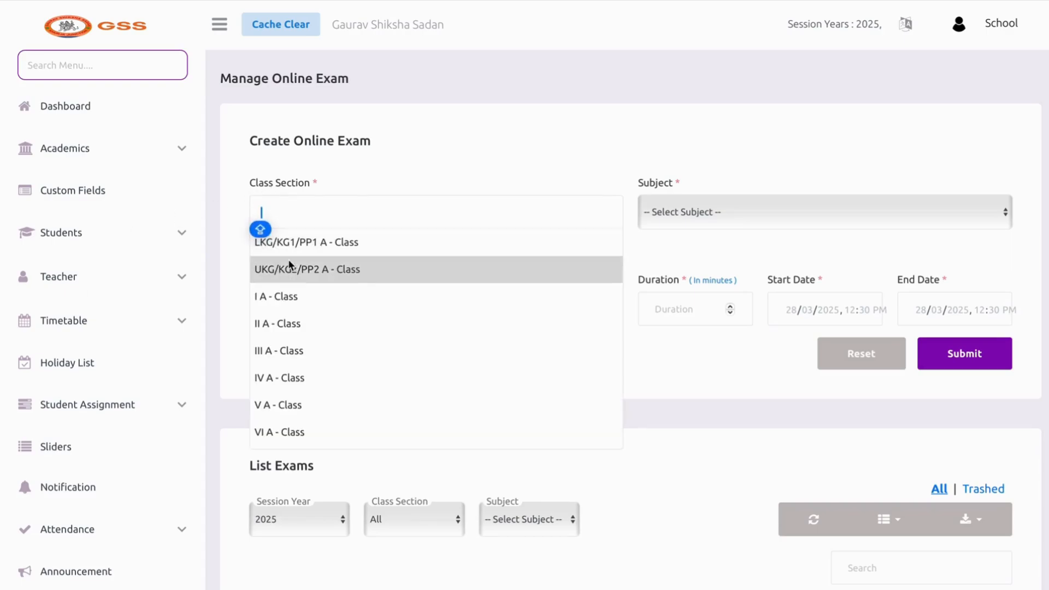
left_click(283, 295)
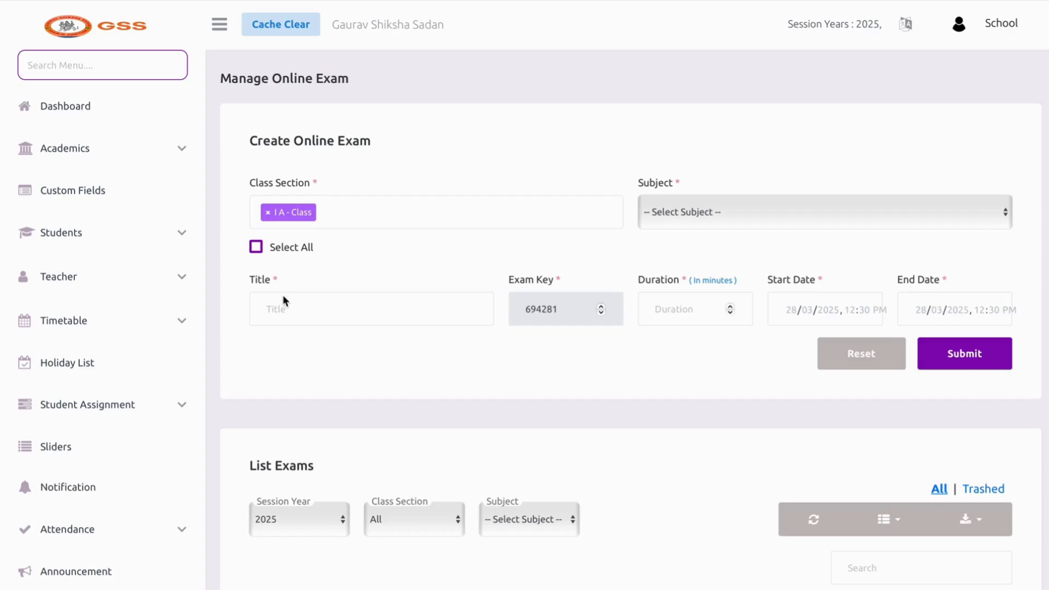
left_click(651, 210)
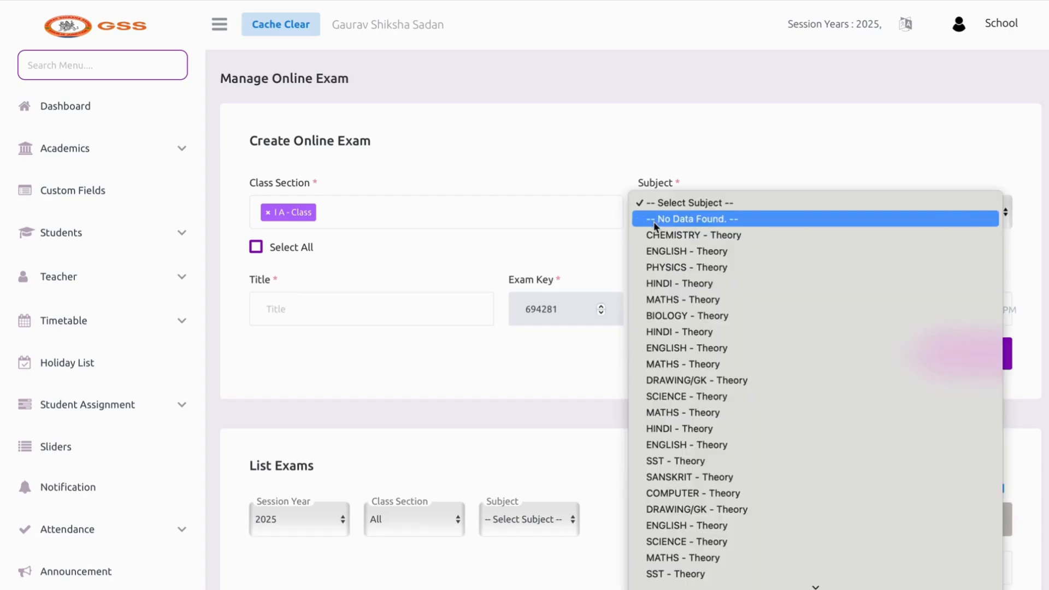
left_click(677, 329)
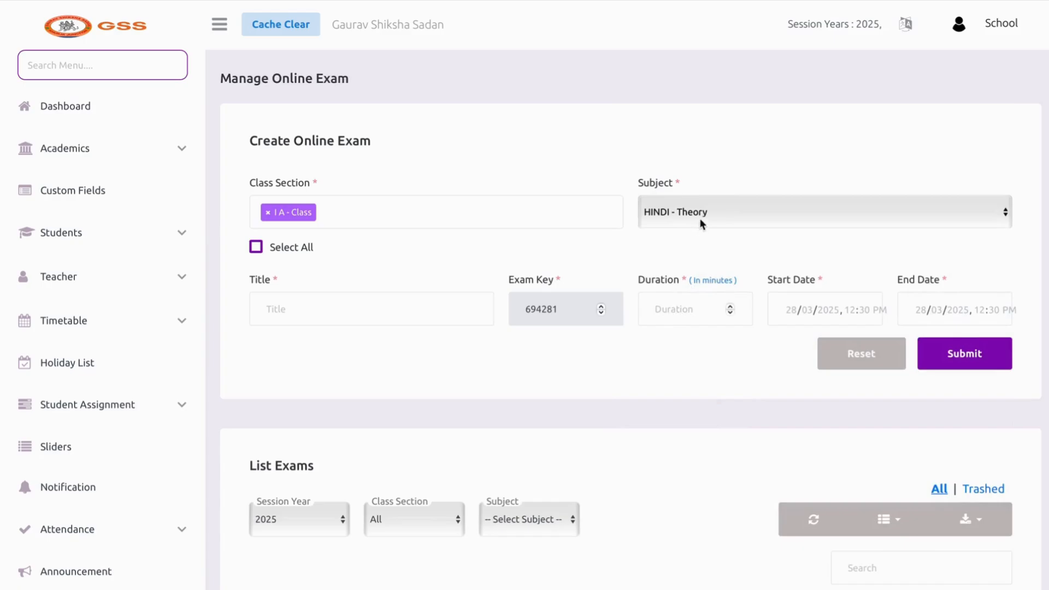
left_click(699, 218)
left_click(699, 317)
Title the exam QUIZ with a 30-minute duration
left_click(451, 312)
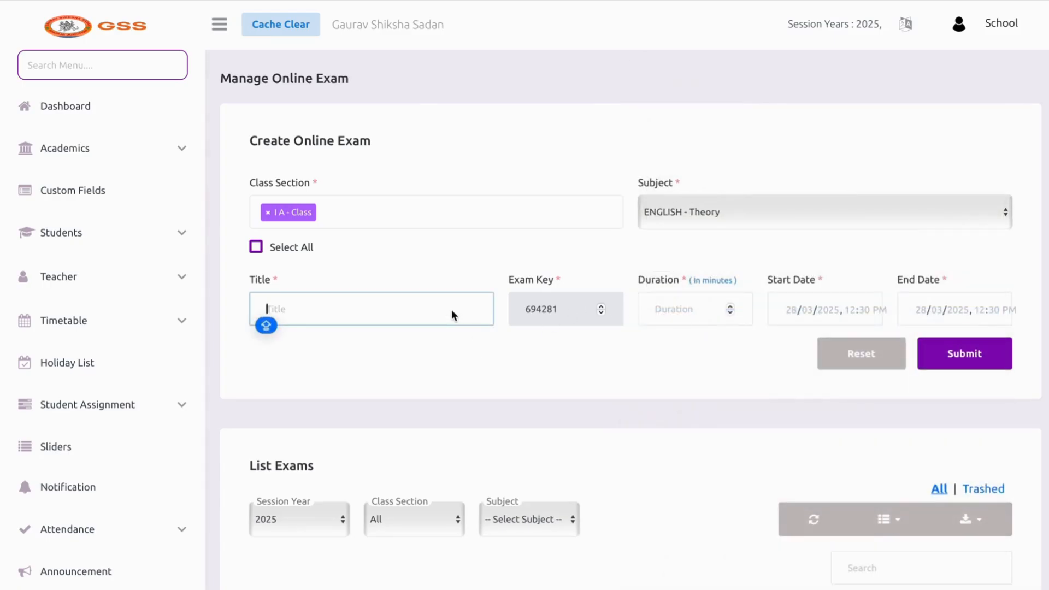
type("QUIZ")
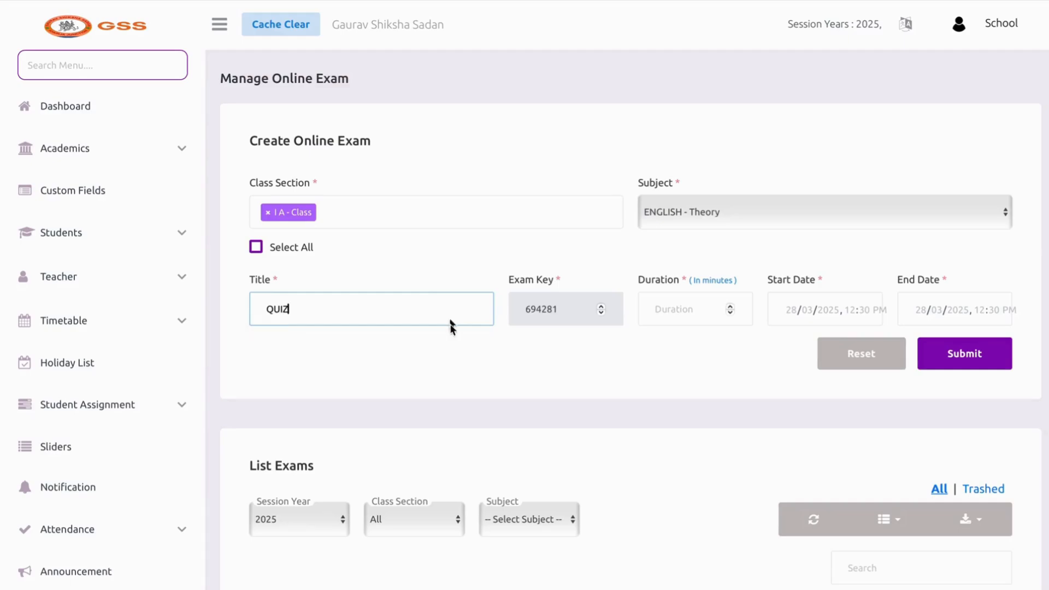
left_click(676, 355)
left_click(693, 319)
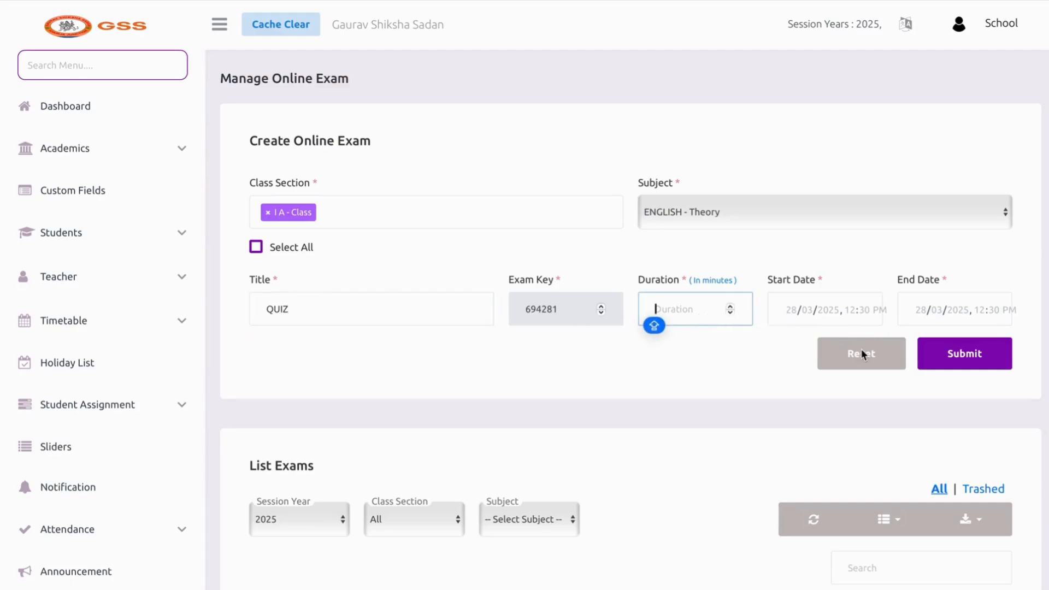
scroll(860, 350, "down", 3)
scroll(787, 215, "up", 1)
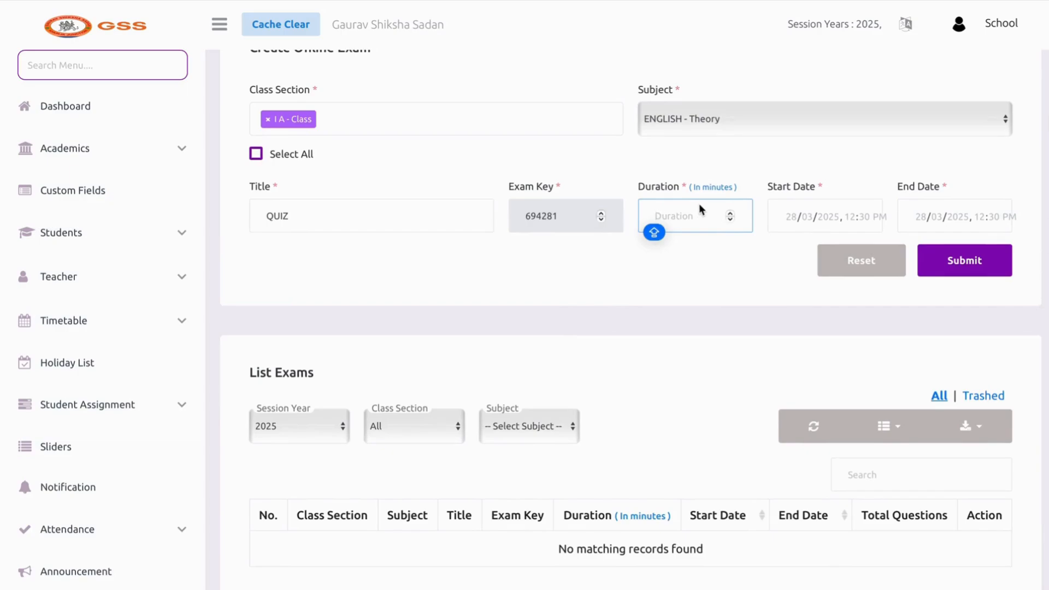
type("30")
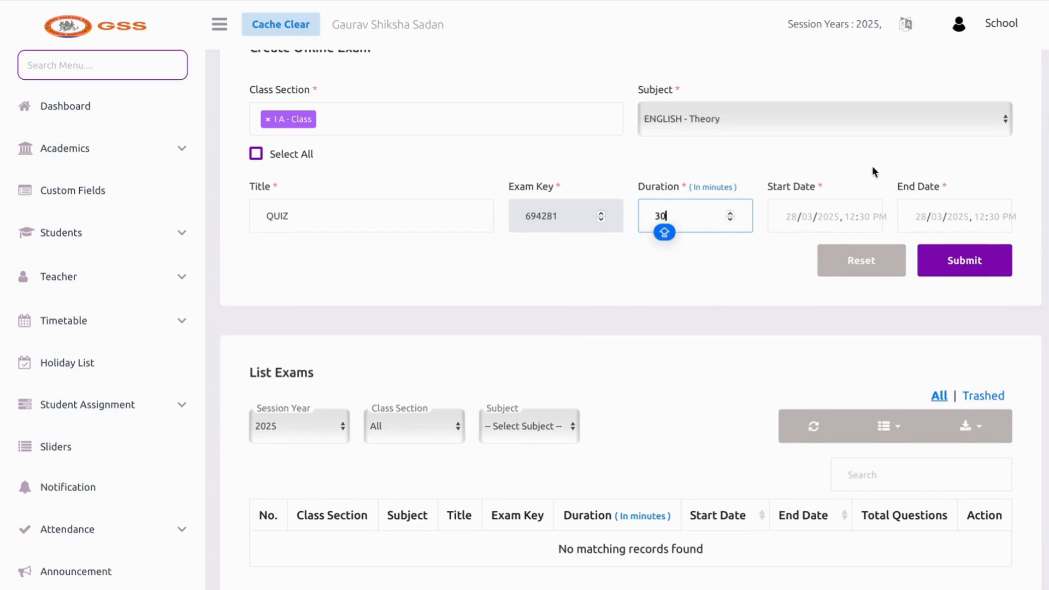
Set start and end dates to 28 March 2025, raising the start hour to 06
left_click(792, 211)
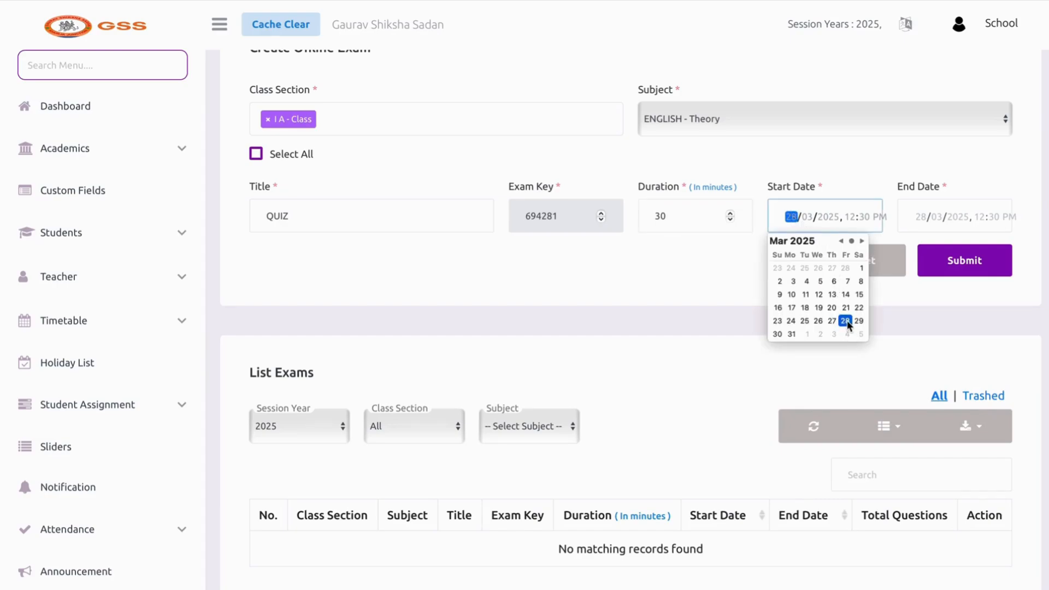
left_click(844, 321)
left_click(908, 234)
left_click(917, 218)
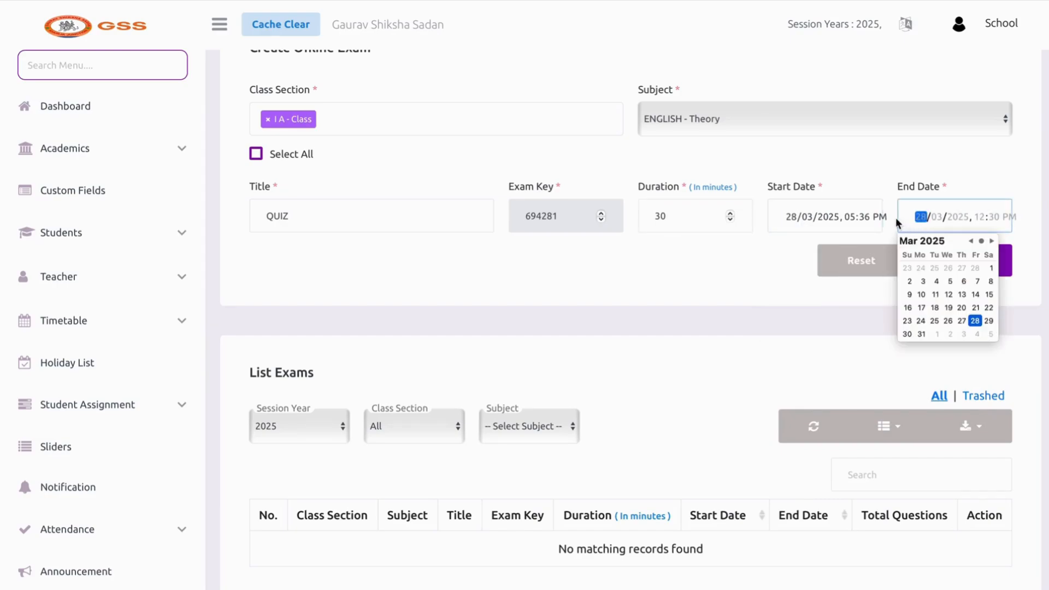
left_click(864, 217)
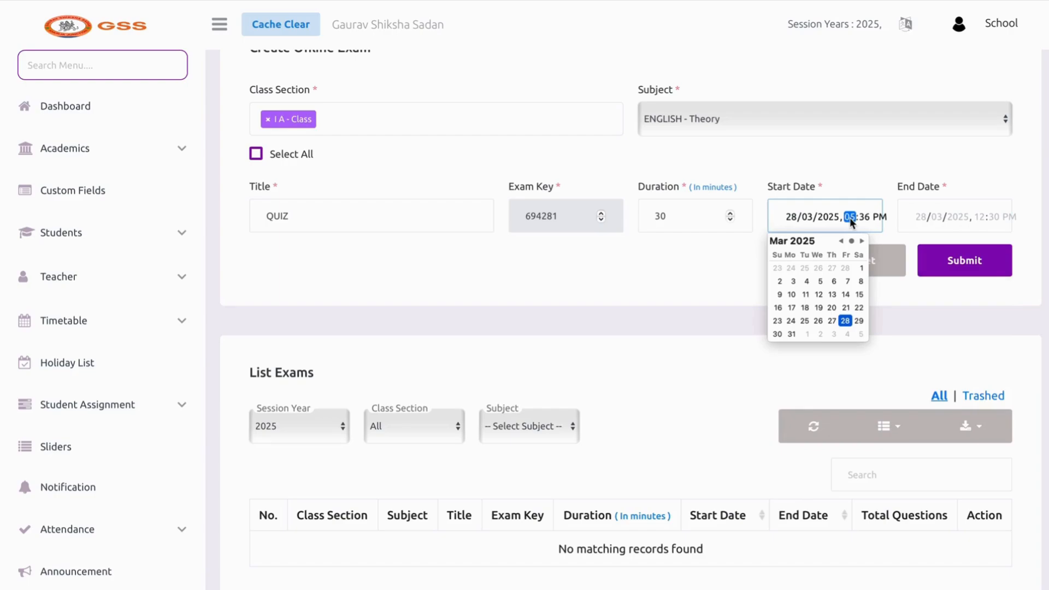
key("Up")
left_click(921, 219)
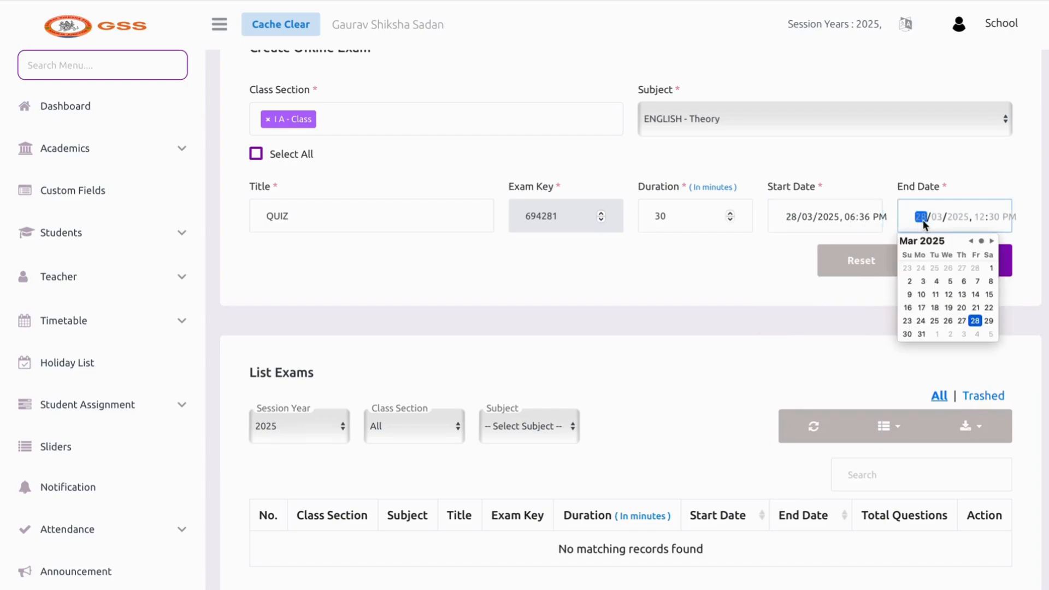
left_click(975, 321)
left_click(979, 218)
key("Left")
left_click(761, 250)
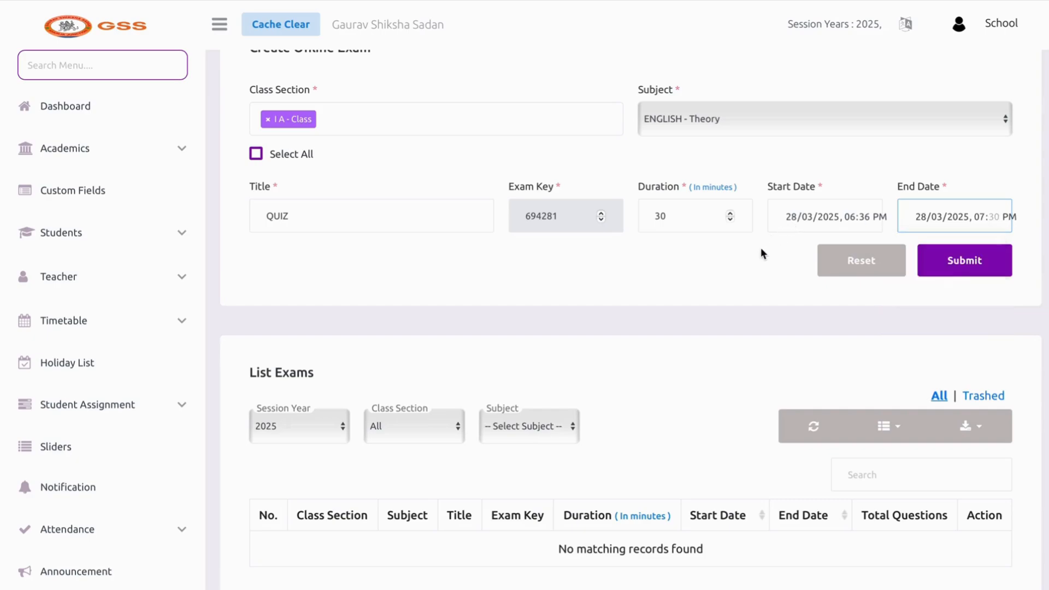
Set the end time's minutes to 59 and save the QUIZ online exam
left_click(967, 272)
left_click(993, 217)
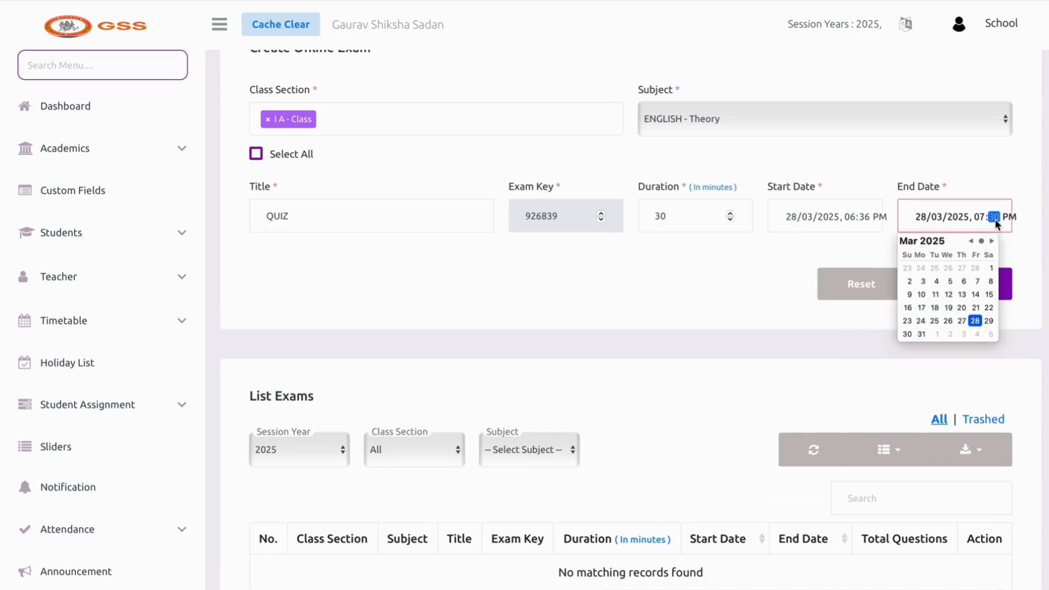
type("3")
key("BackSpace")
type("59")
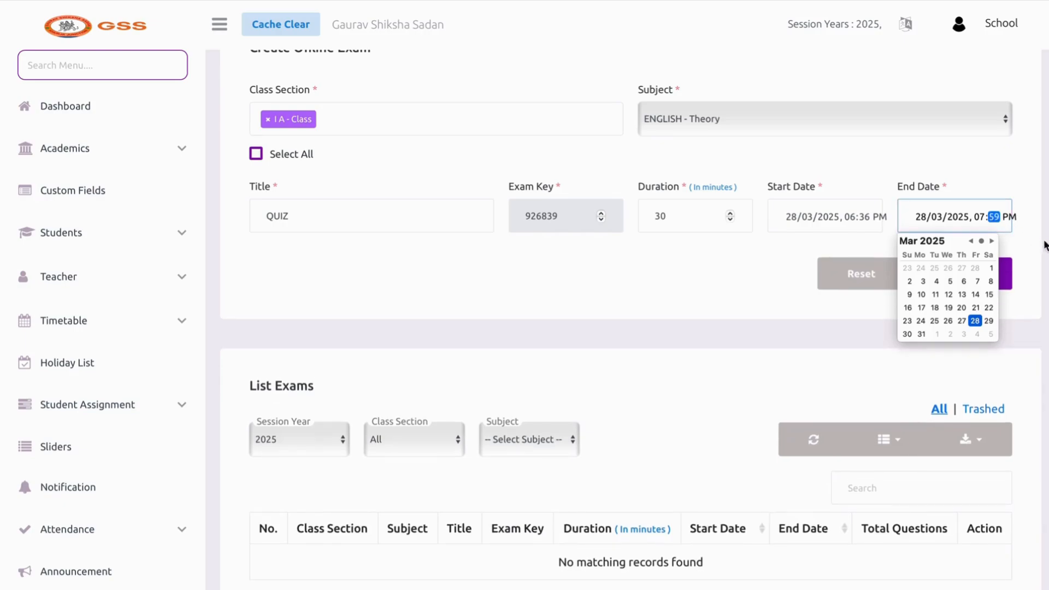
left_click(1003, 265)
left_click(1003, 265)
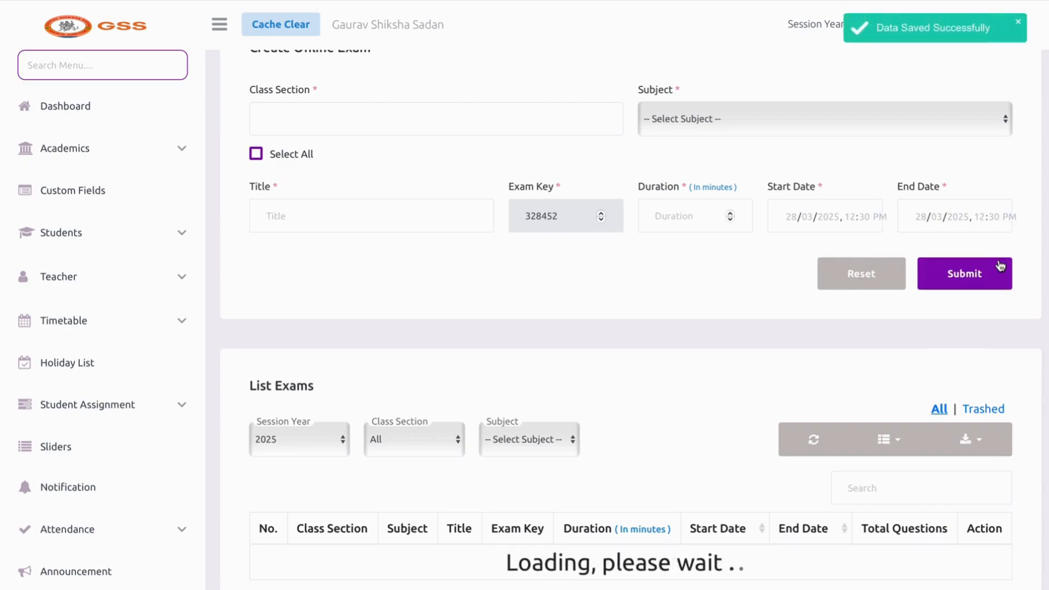
scroll(821, 405, "down", 2)
scroll(820, 411, "down", 2)
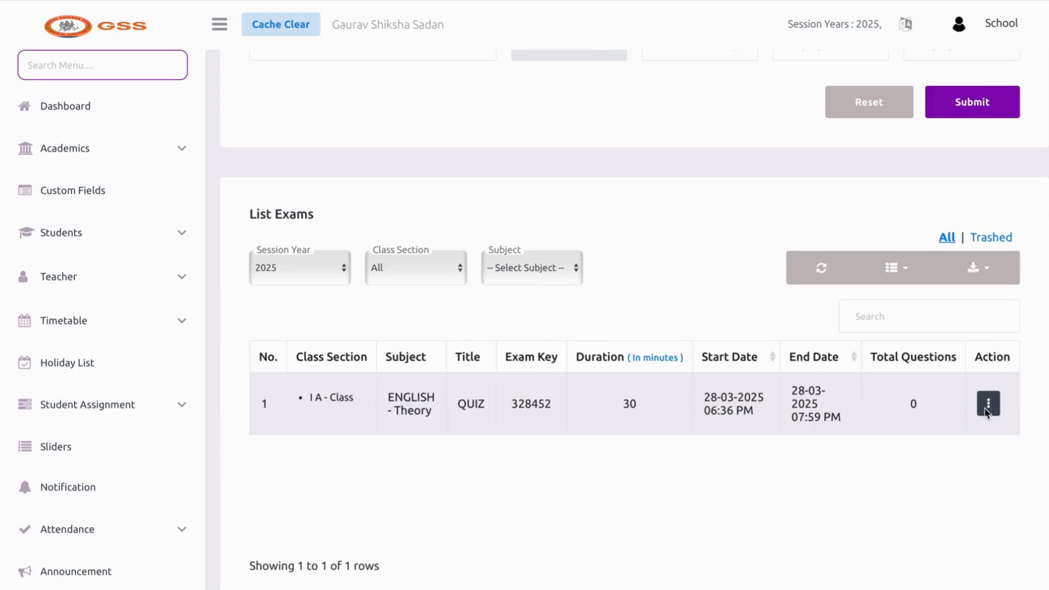
Open the add-questions page for the QUIZ exam and start a new question
left_click(987, 407)
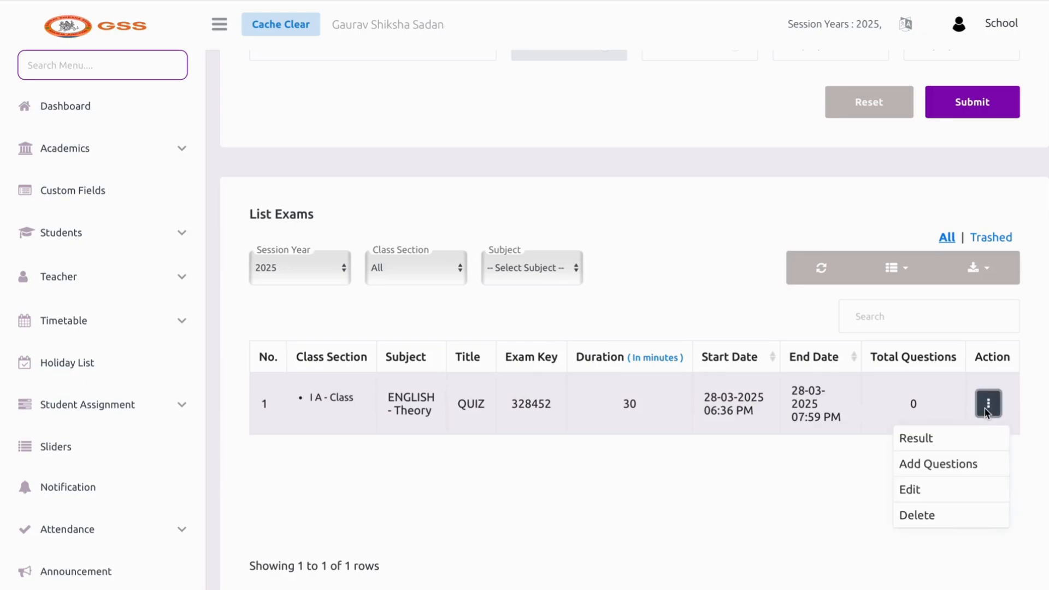
left_click(940, 466)
scroll(489, 402, "down", 1)
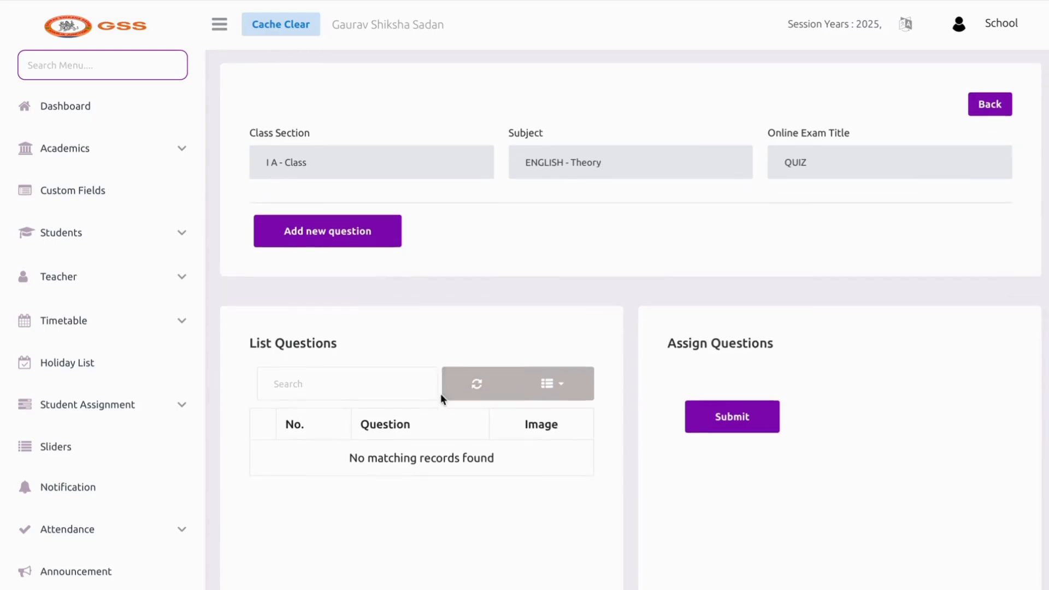
left_click(361, 239)
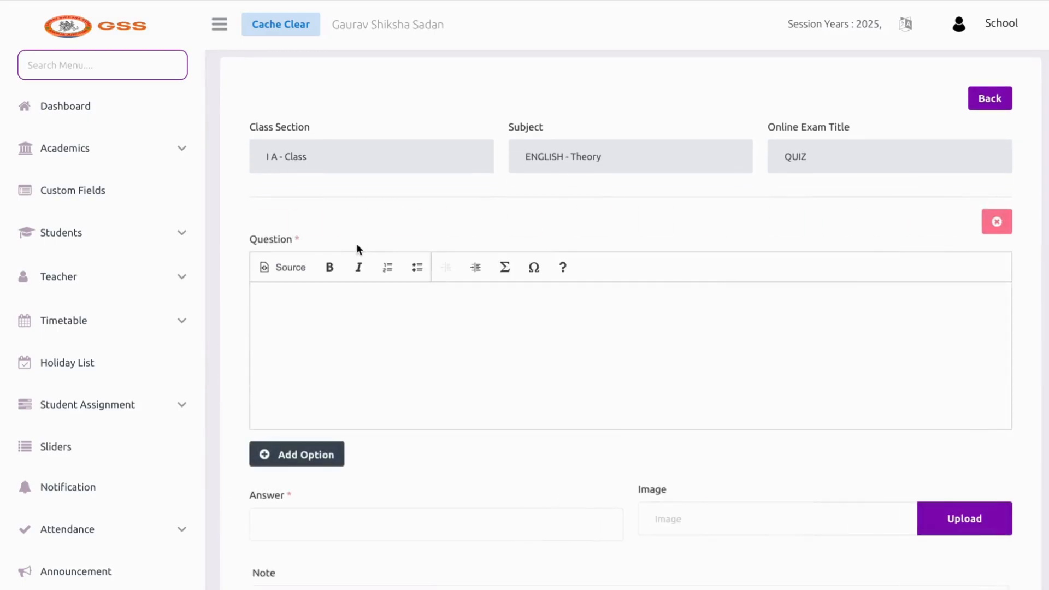
left_click(311, 279)
scroll(311, 280, "down", 2)
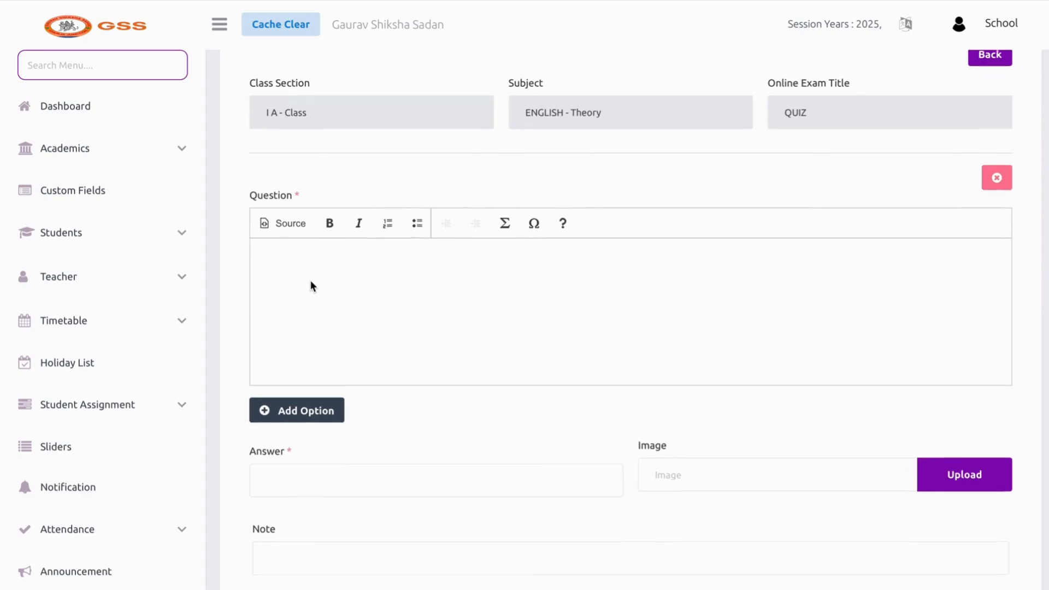
left_click(312, 420)
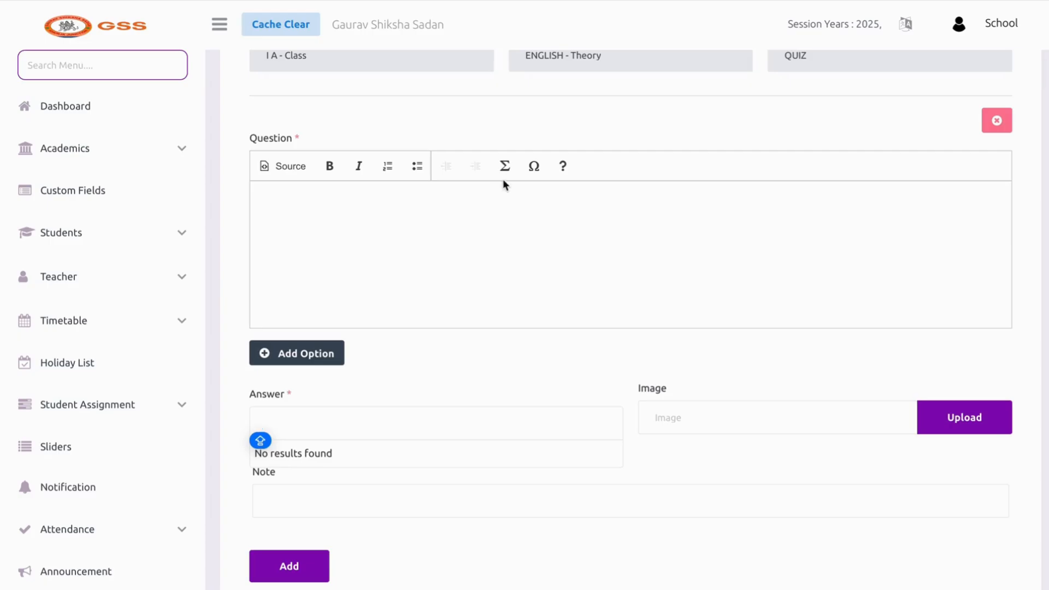
left_click(503, 165)
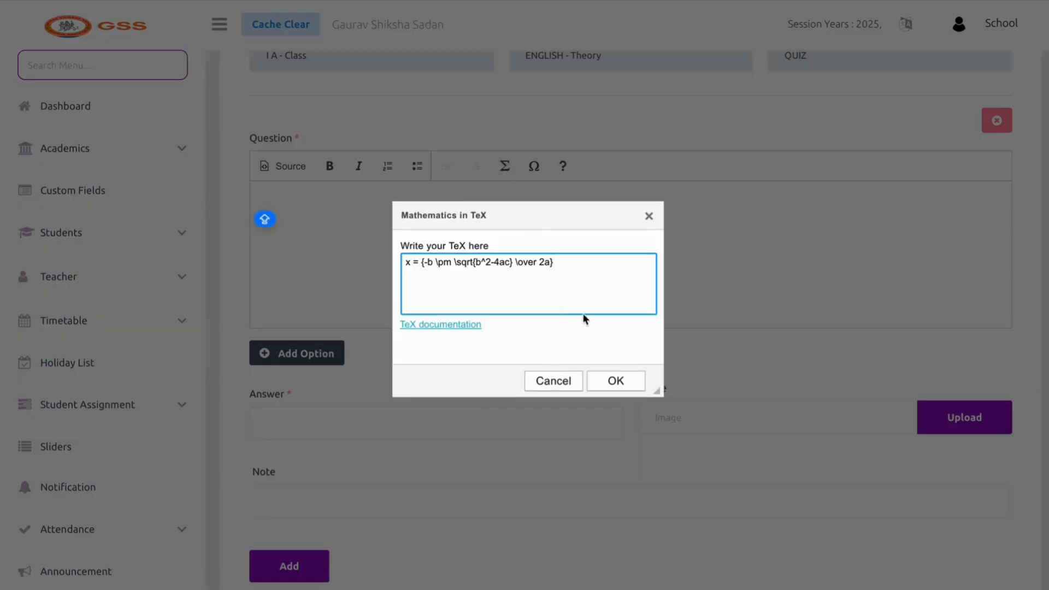
left_click(648, 204)
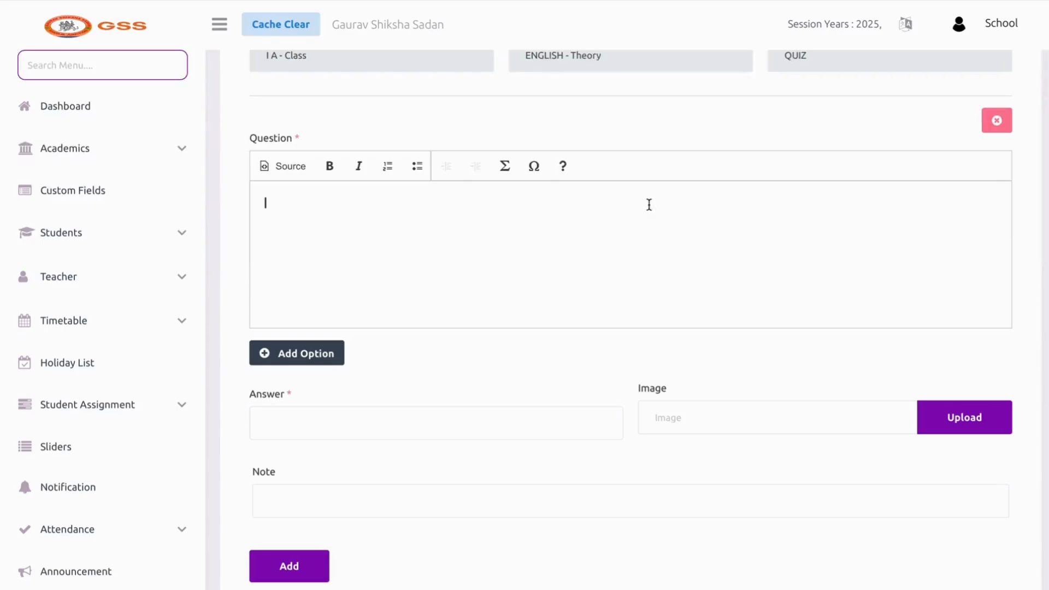
scroll(470, 283, "down", 5)
scroll(451, 287, "up", 1)
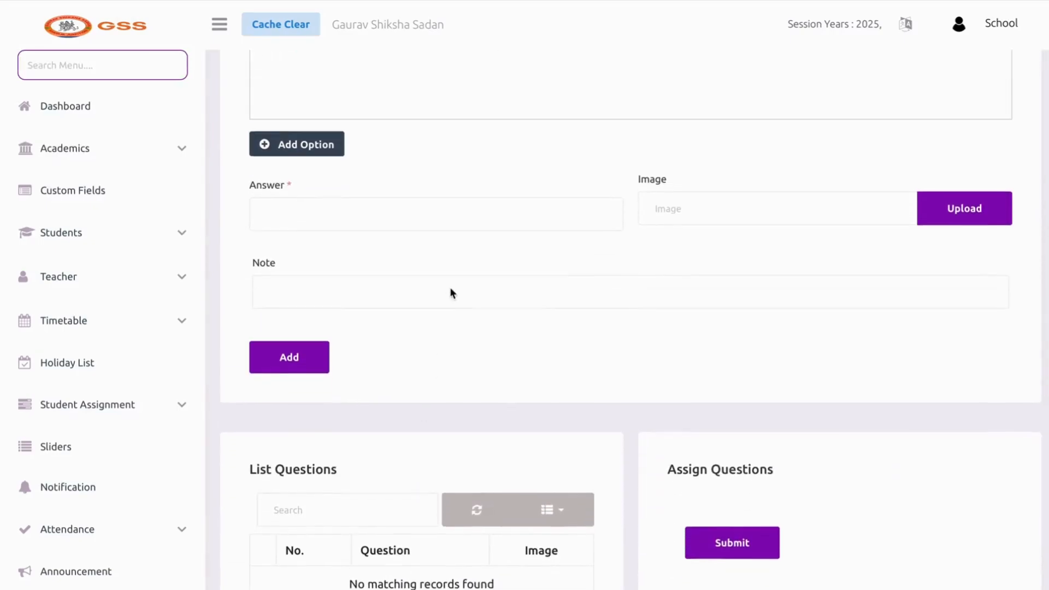
scroll(450, 293, "up", 5)
Enter DJSNIWNS as the question text, leaving the answer field cleared
type("DJ")
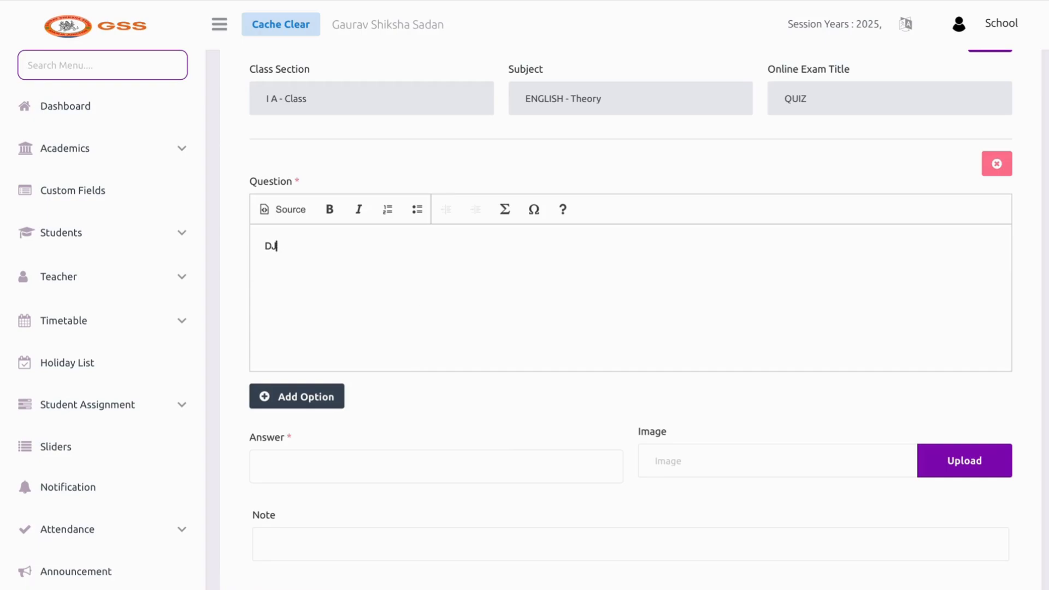
type("SNIWNS")
left_click(312, 470)
type("A")
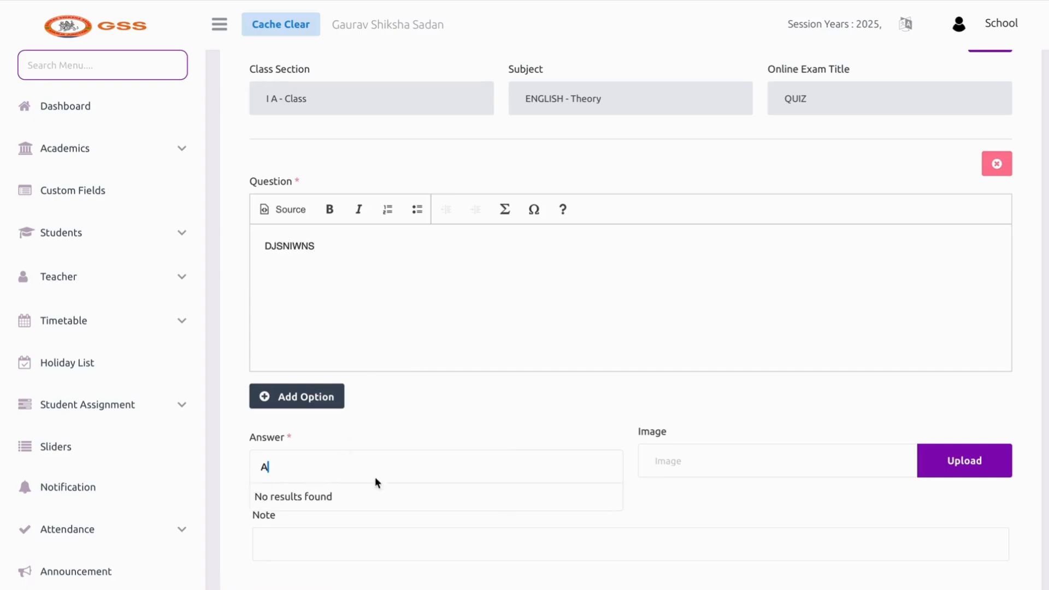
scroll(640, 448, "down", 1)
type("BC")
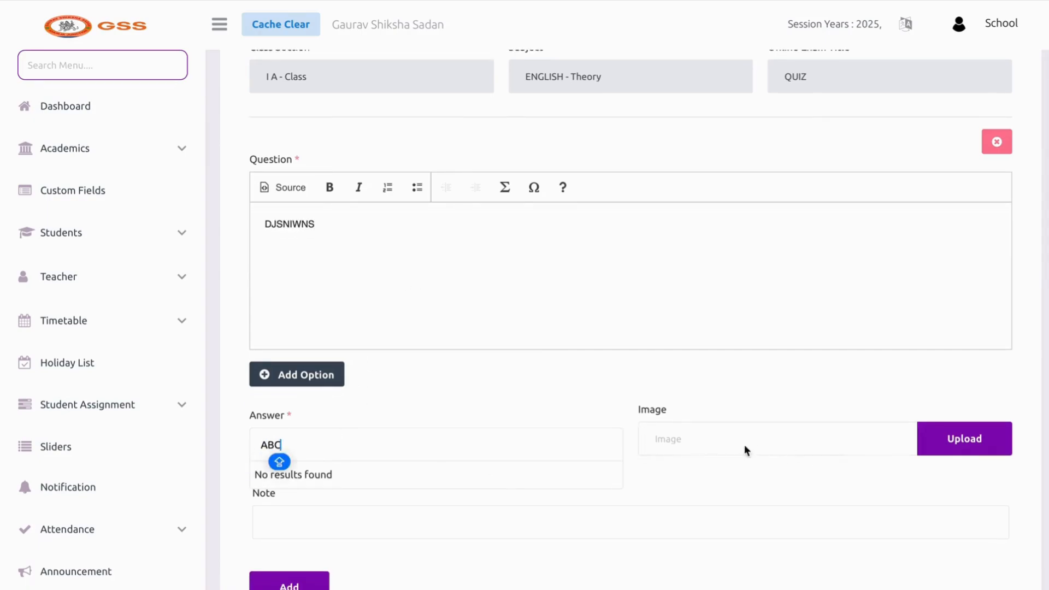
scroll(690, 407, "down", 3)
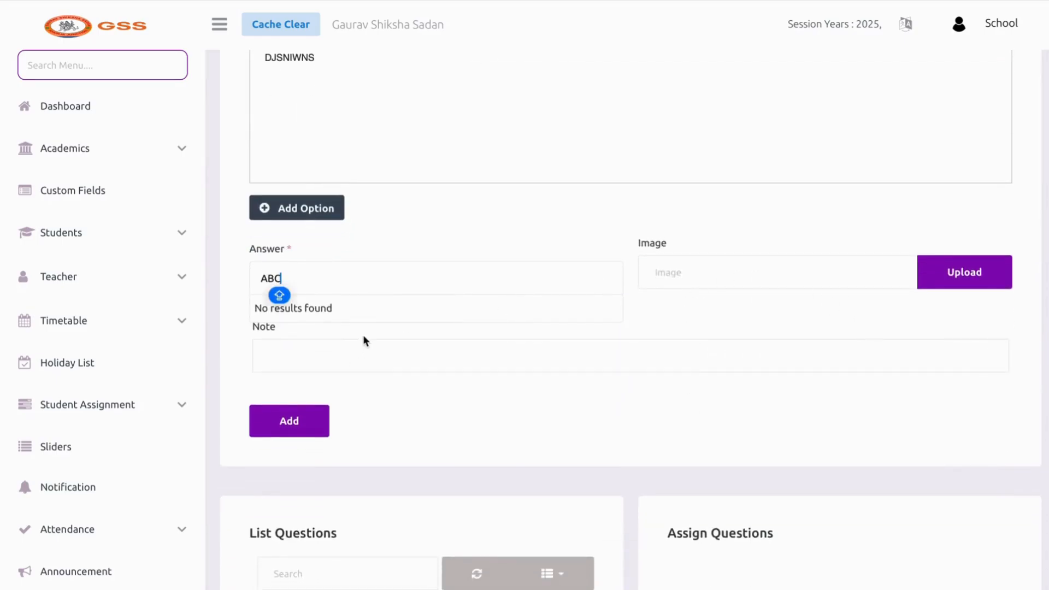
key("BackSpace")
key("BackSpace")
key("BackSpace")
left_click(373, 273)
type("A")
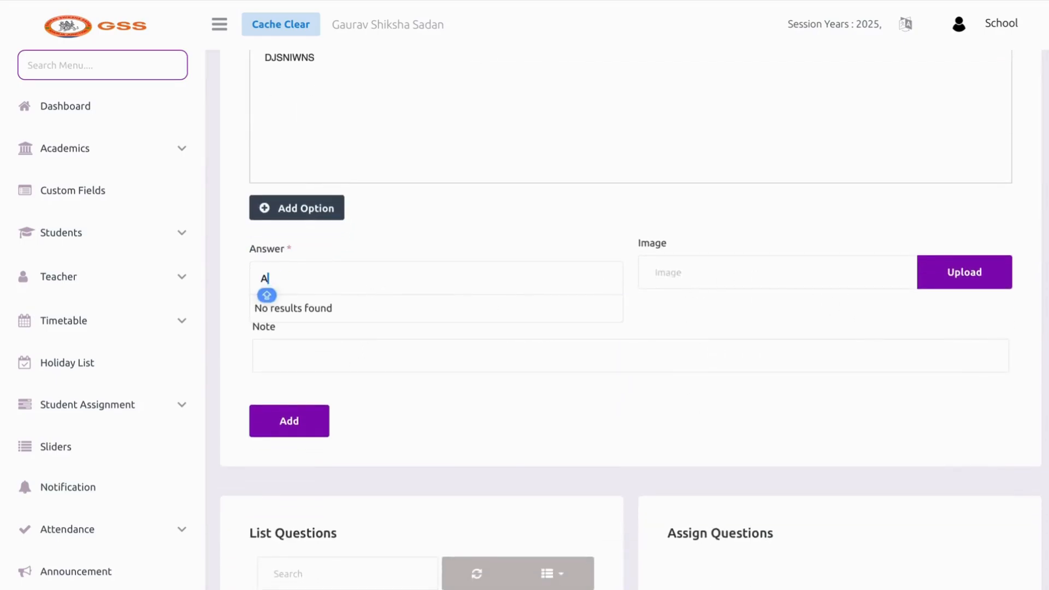
key("BackSpace")
Add three options to the question with the texts A, B and C
left_click(303, 210)
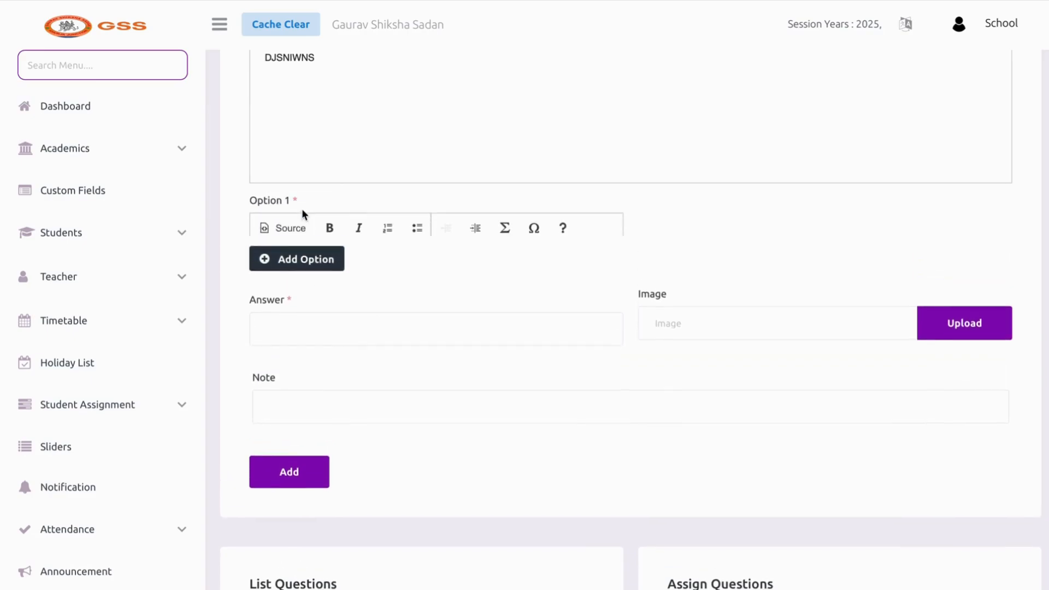
left_click(294, 261)
type("A")
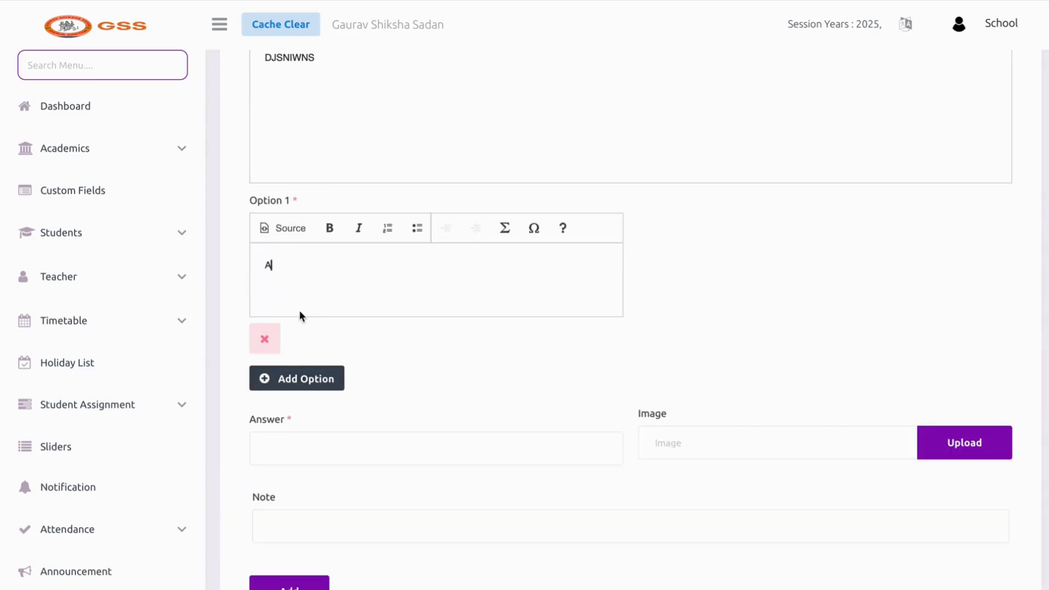
left_click(279, 392)
left_click(279, 392)
left_click(686, 275)
type("B")
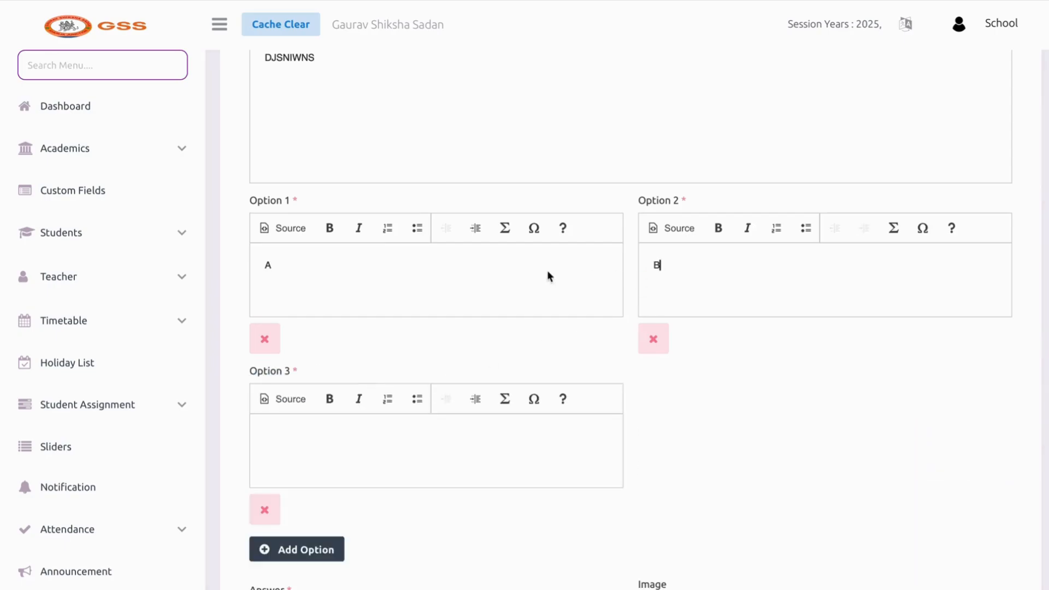
left_click(363, 433)
type("C")
scroll(363, 433, "down", 5)
key("BackSpace")
type("C")
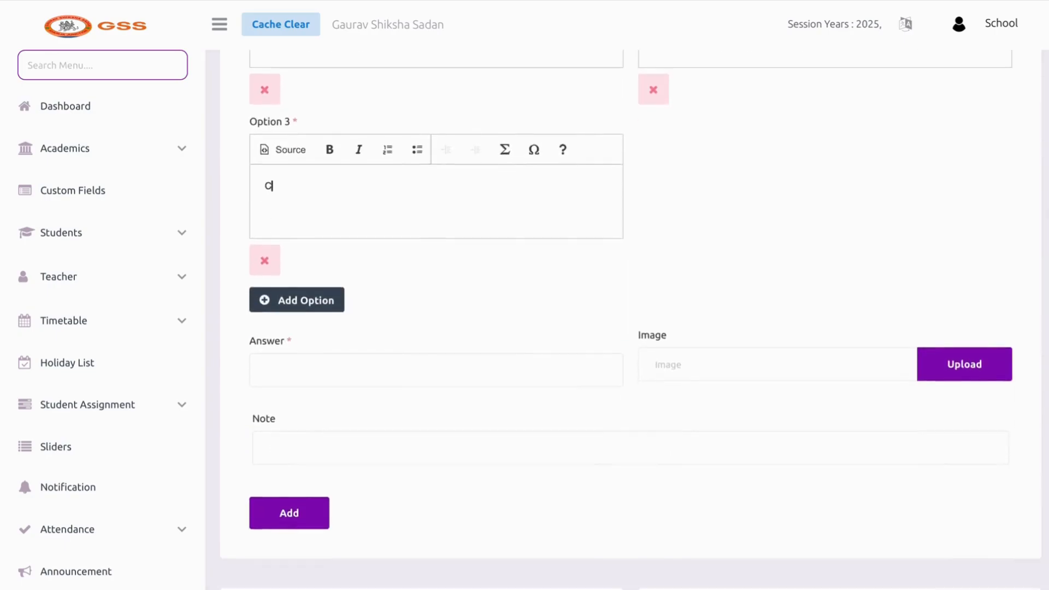
Mark Option 1 as the correct answer and add the question to the quiz
left_click(315, 336)
type("A")
left_click(325, 361)
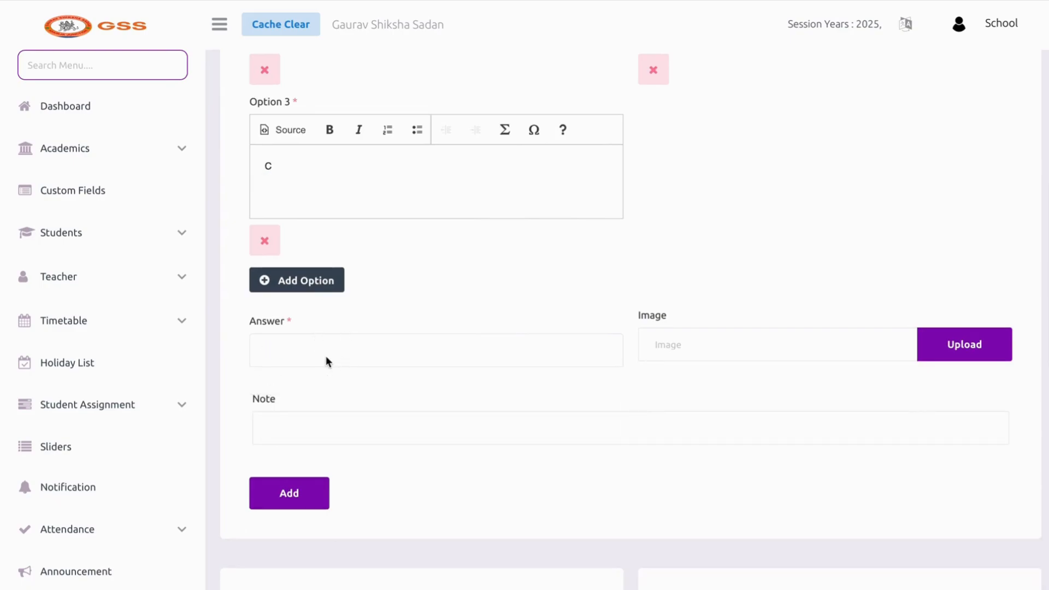
left_click(326, 356)
left_click(336, 375)
scroll(461, 217, "up", 3)
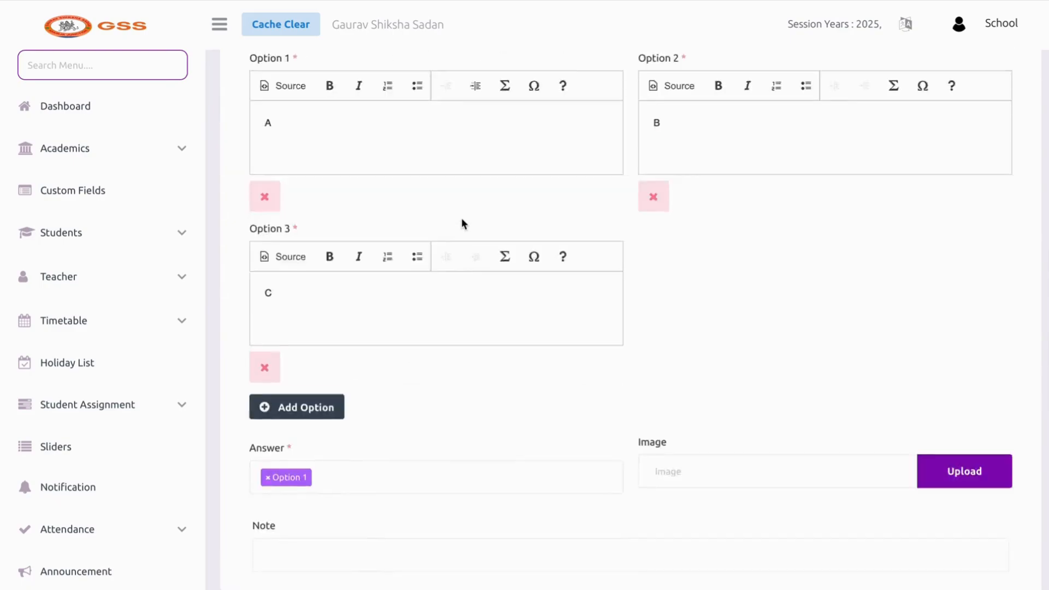
scroll(461, 219, "up", 1)
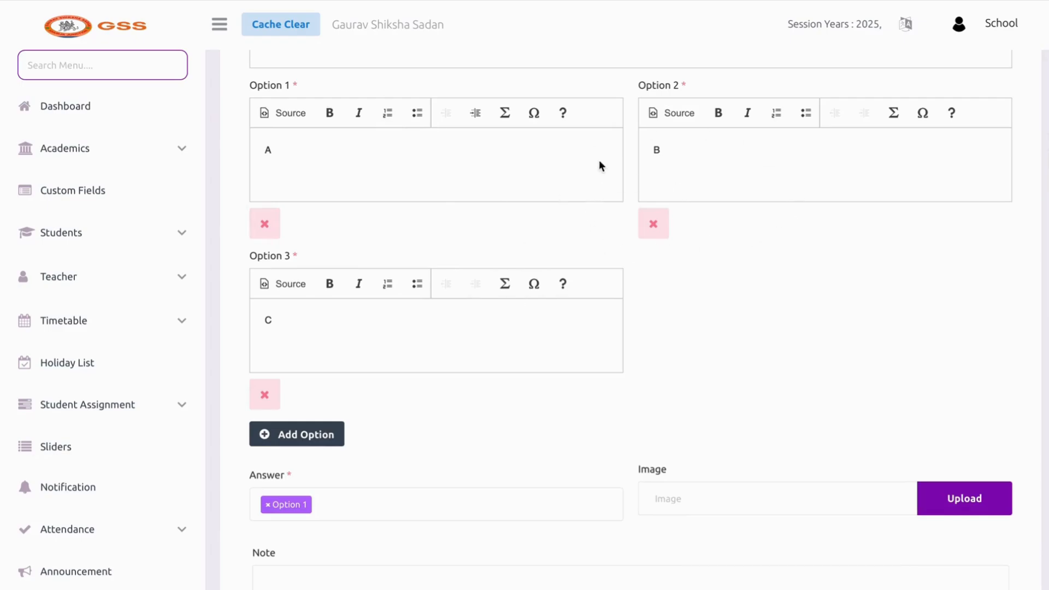
scroll(542, 291, "down", 3)
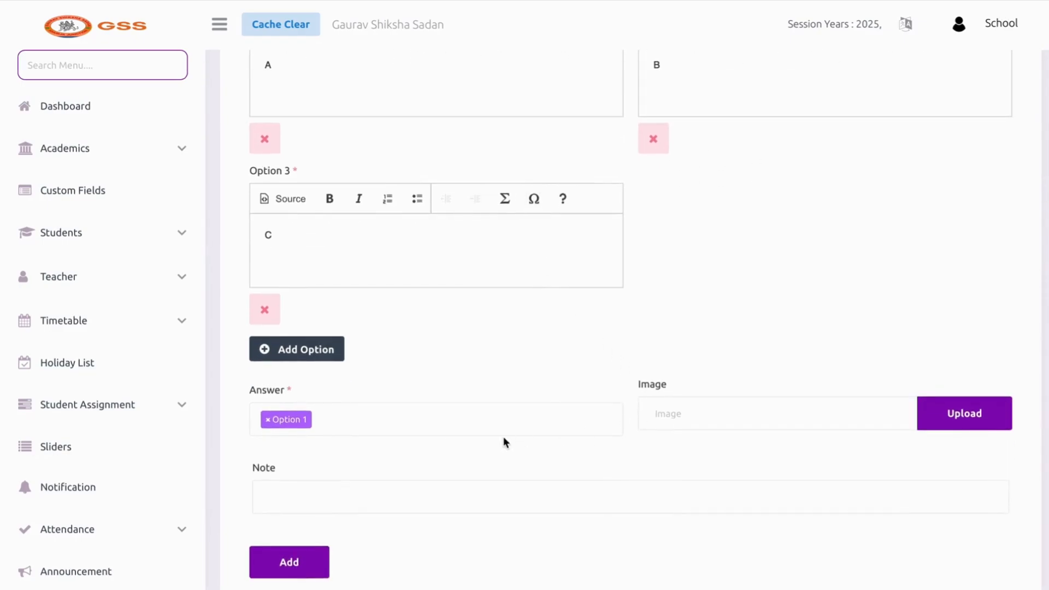
scroll(503, 437, "up", 10)
scroll(503, 437, "up", 2)
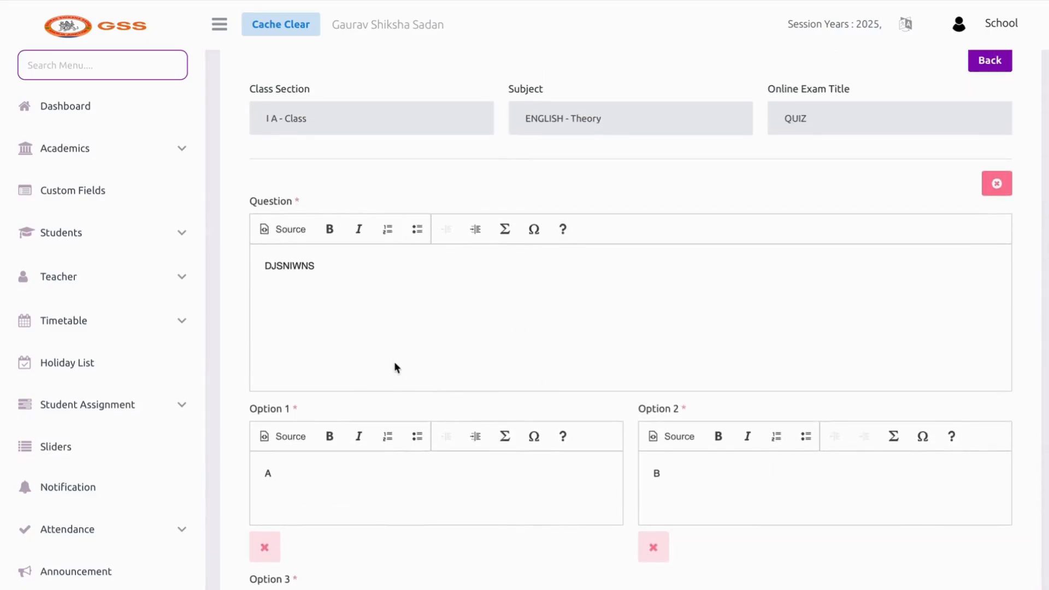
scroll(402, 344, "down", 7)
scroll(555, 474, "down", 5)
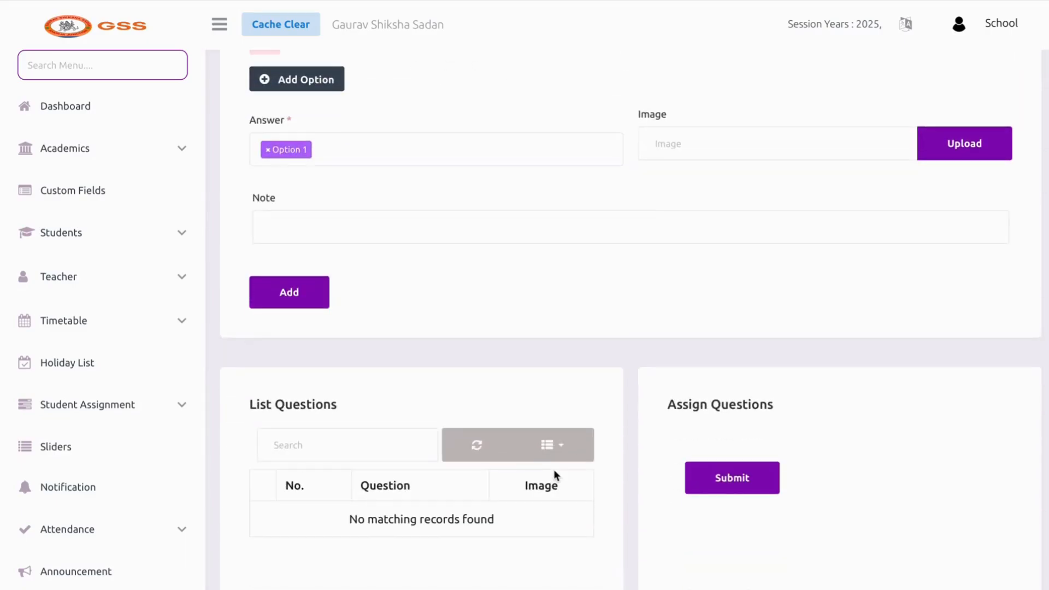
left_click(260, 287)
Assign the DJSNIWNS question with number 5, then remove that assignment
scroll(480, 353, "down", 9)
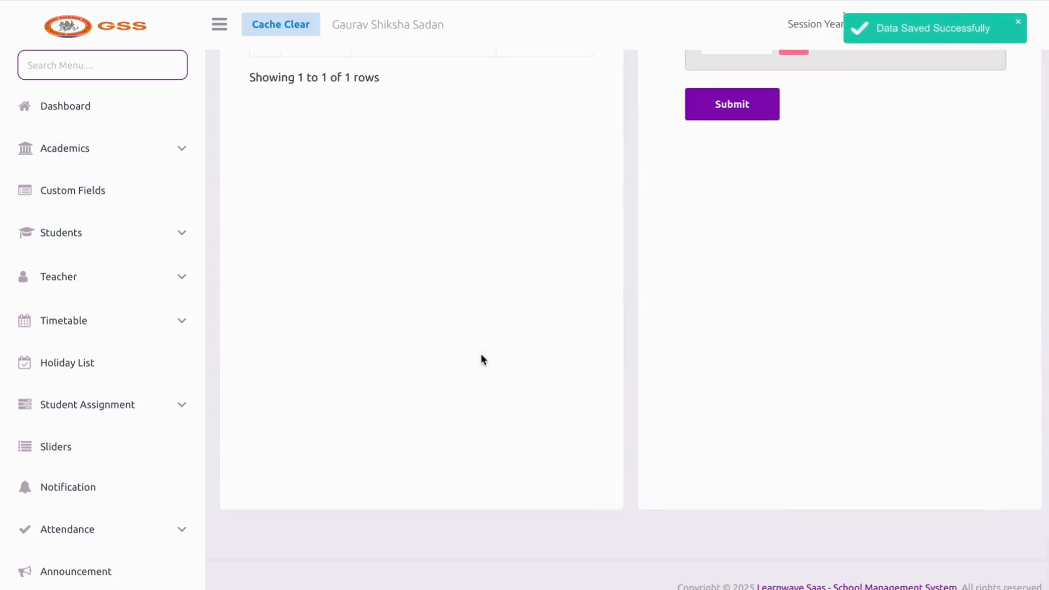
scroll(481, 353, "up", 2)
scroll(481, 353, "up", 2)
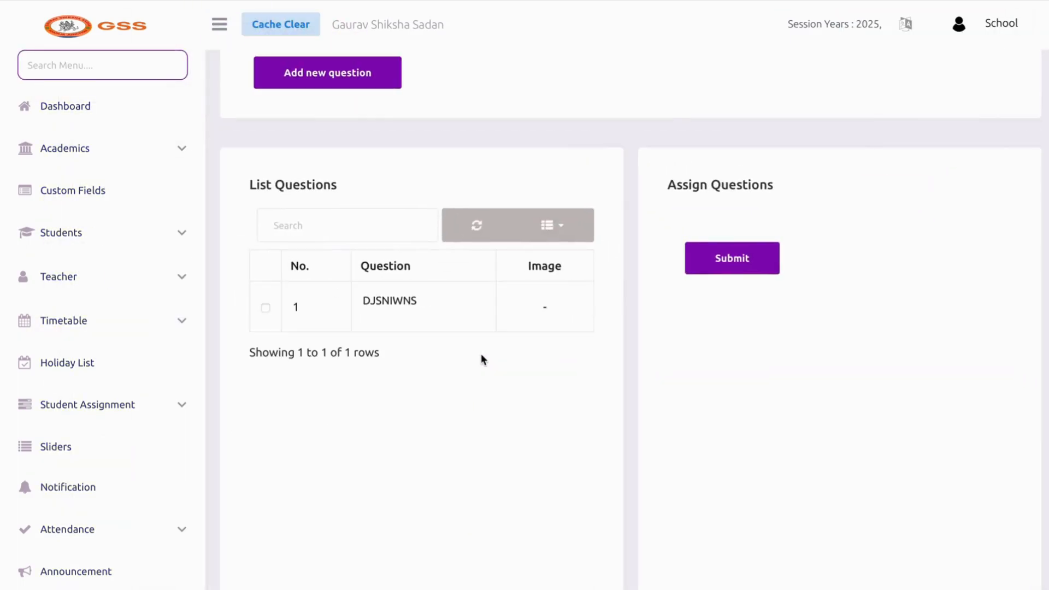
left_click(343, 304)
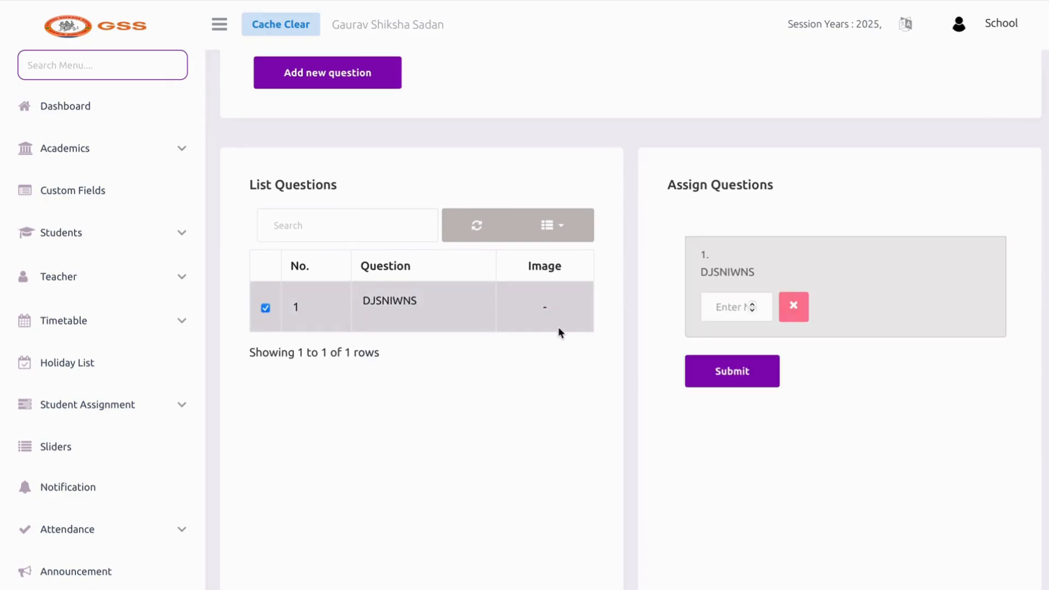
left_click(729, 304)
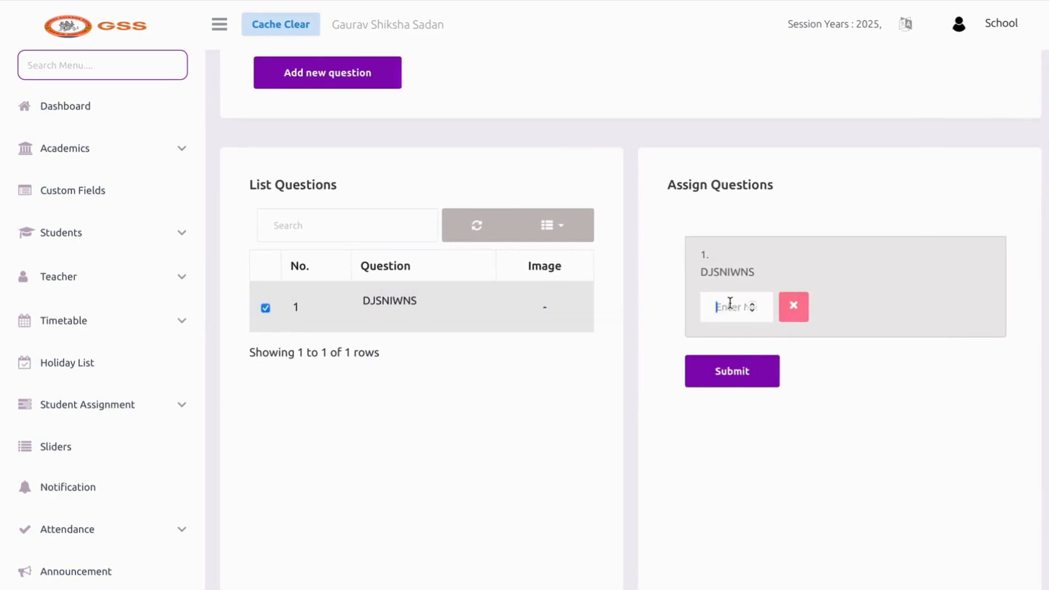
type("5")
left_click(763, 381)
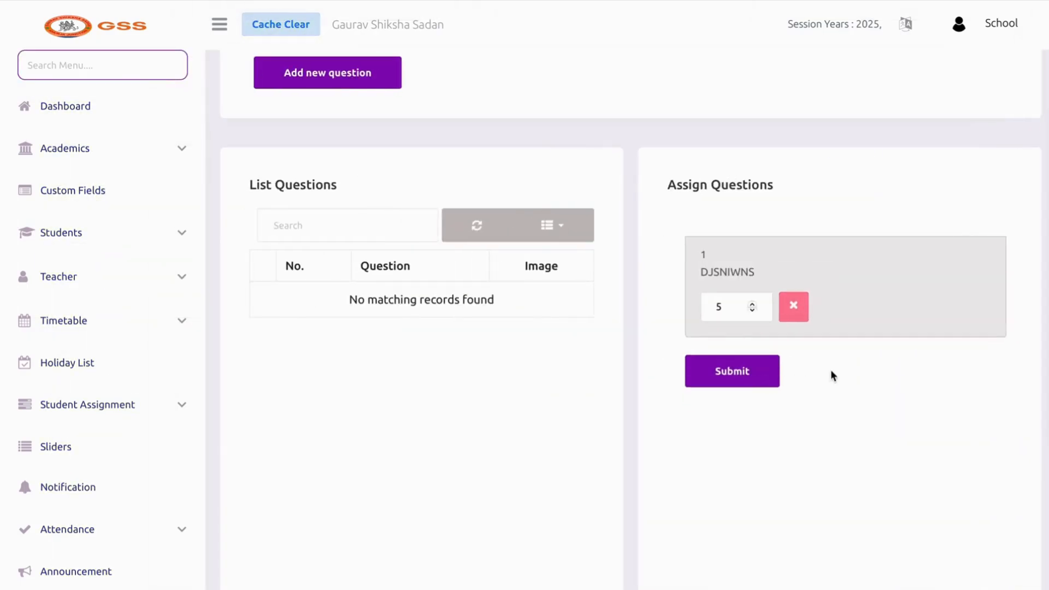
left_click(798, 310)
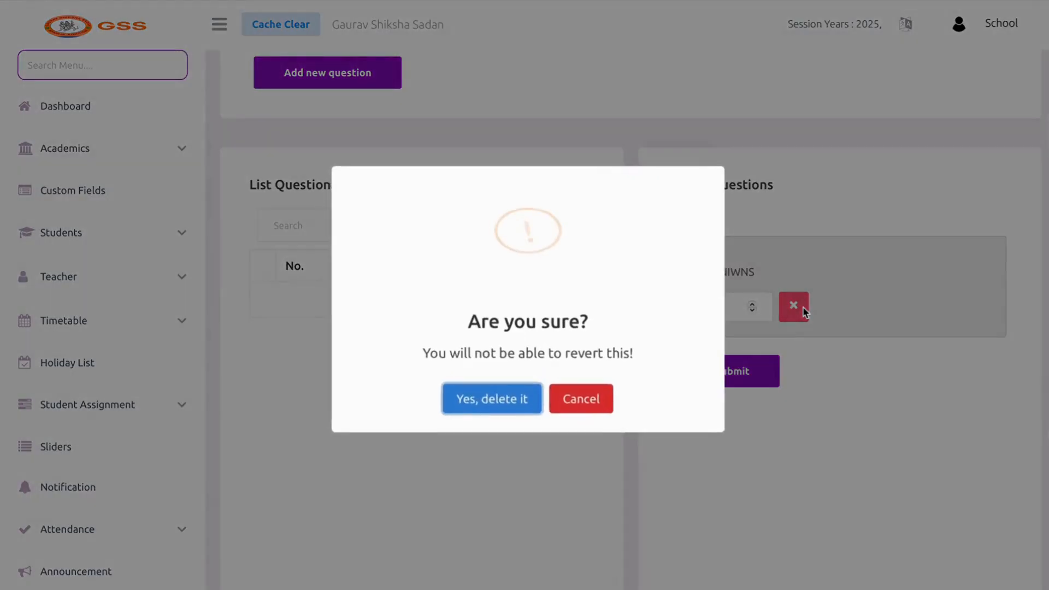
left_click(465, 392)
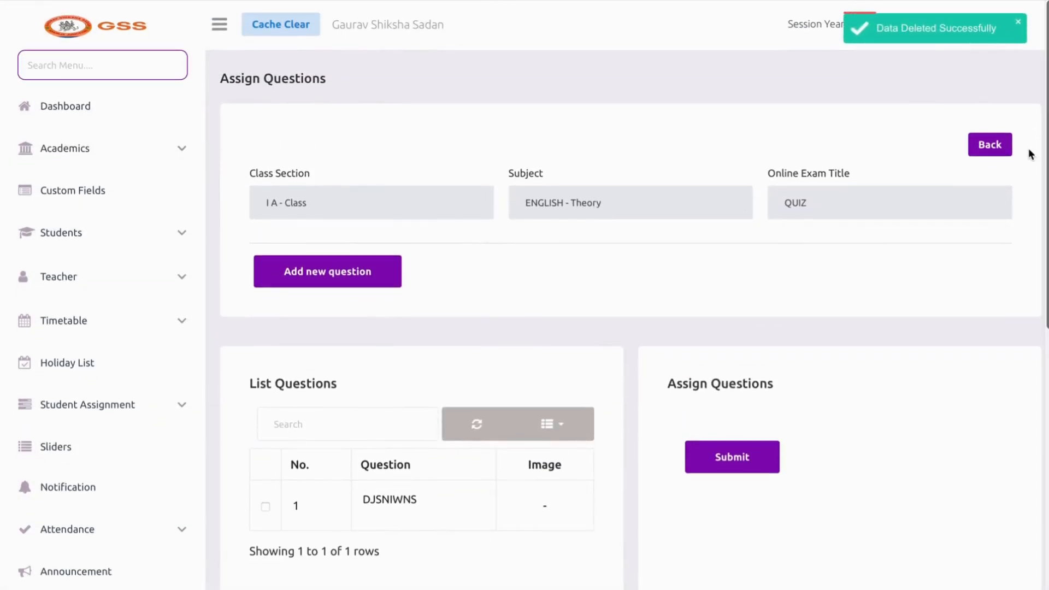
Return to the online exam list and delete the QUIZ exam
left_click(989, 146)
scroll(730, 290, "down", 3)
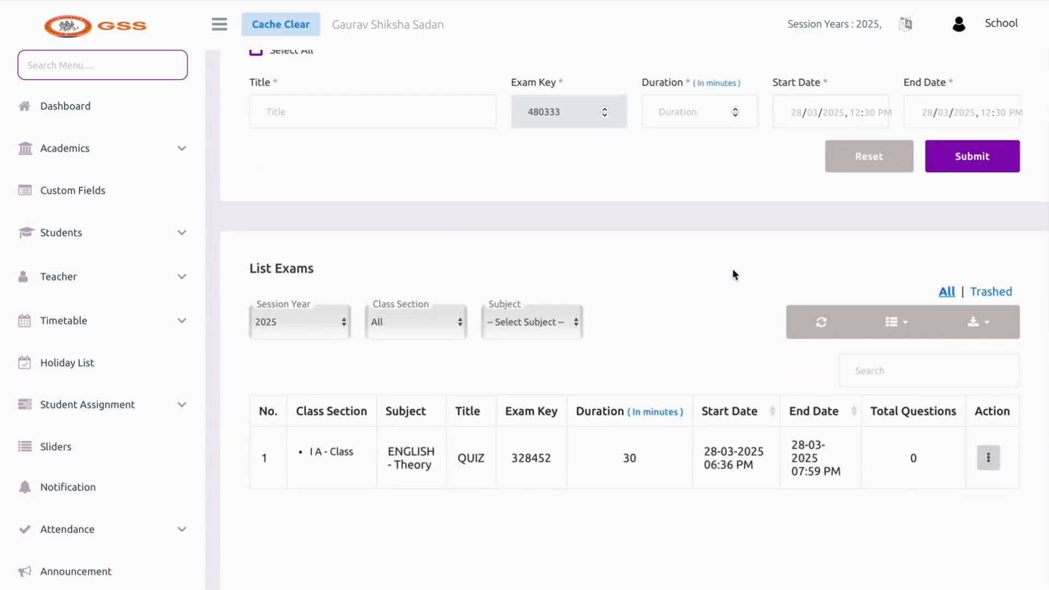
left_click(986, 439)
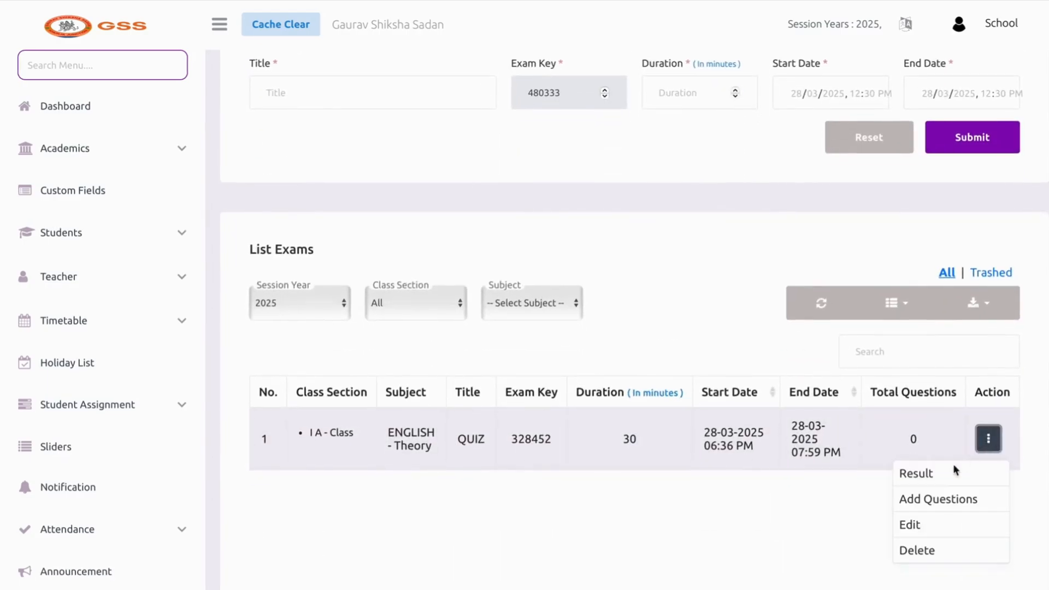
left_click(917, 549)
left_click(527, 396)
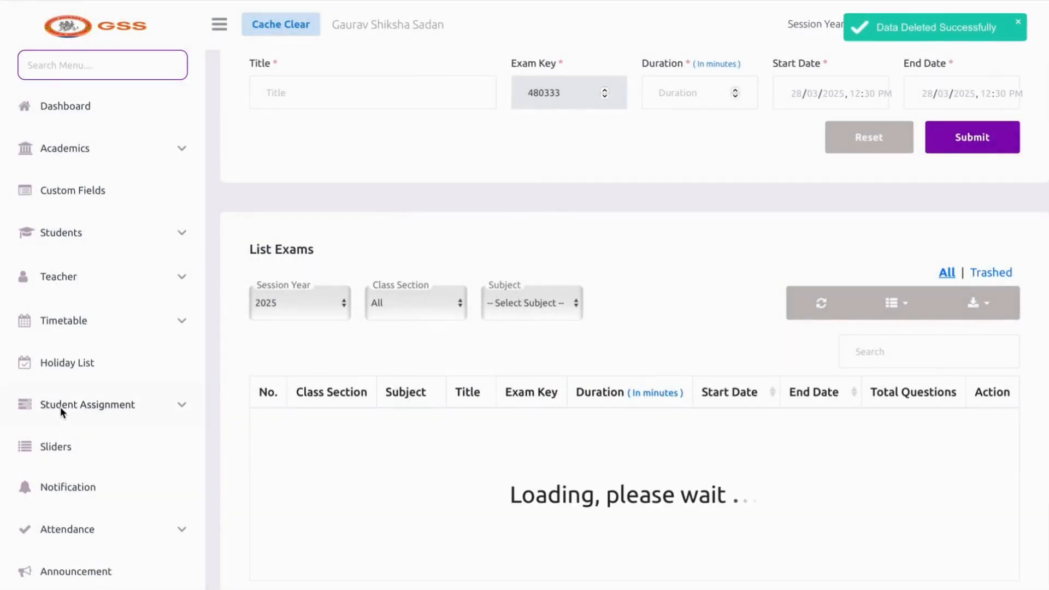
Permanently delete the DJSNIWNS question under Manage Questions
scroll(93, 426, "down", 3)
scroll(92, 426, "down", 4)
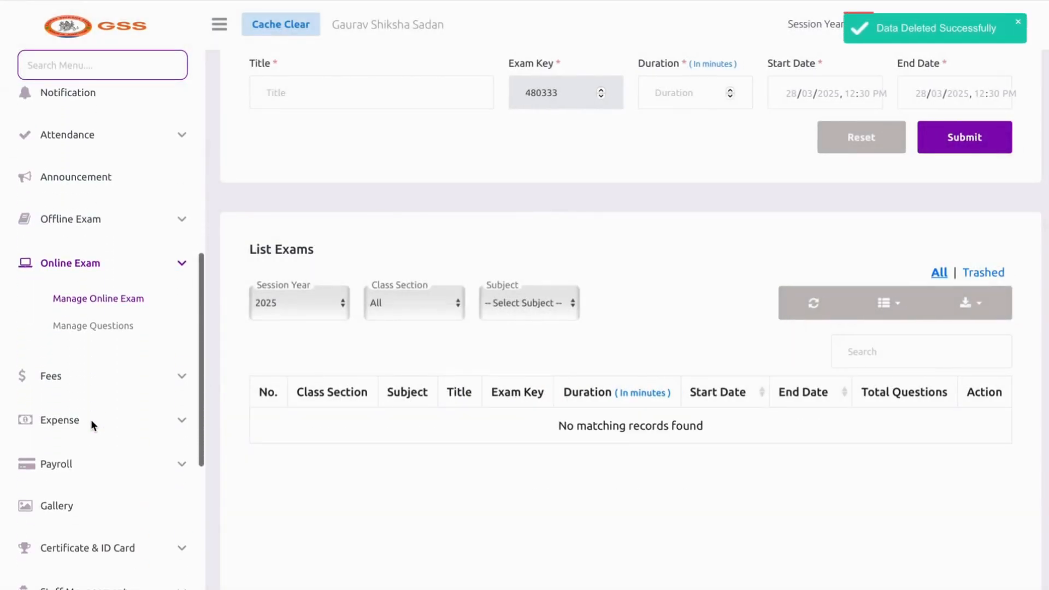
left_click(92, 326)
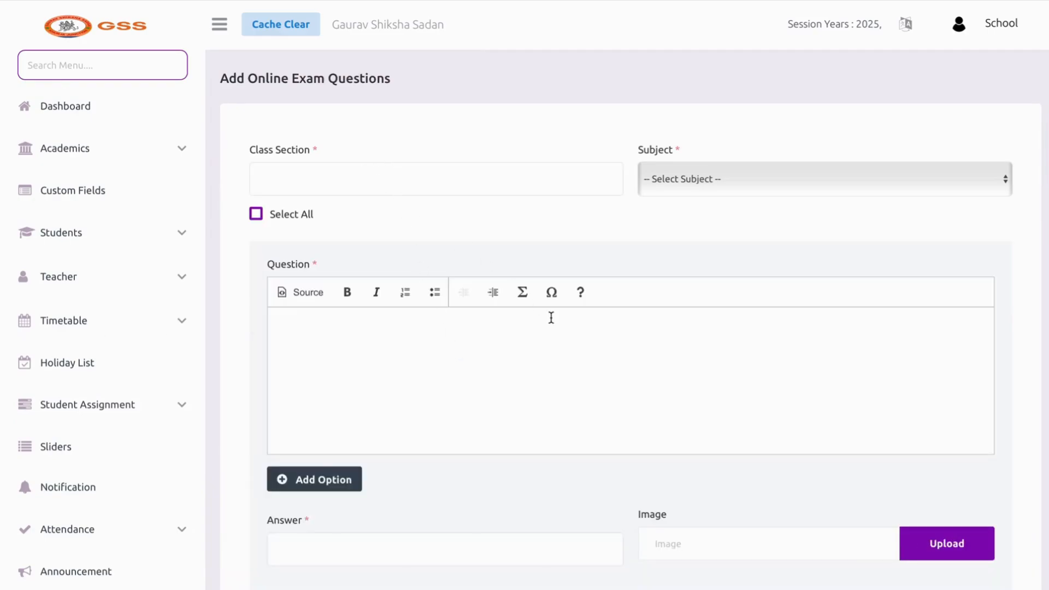
scroll(551, 314, "down", 10)
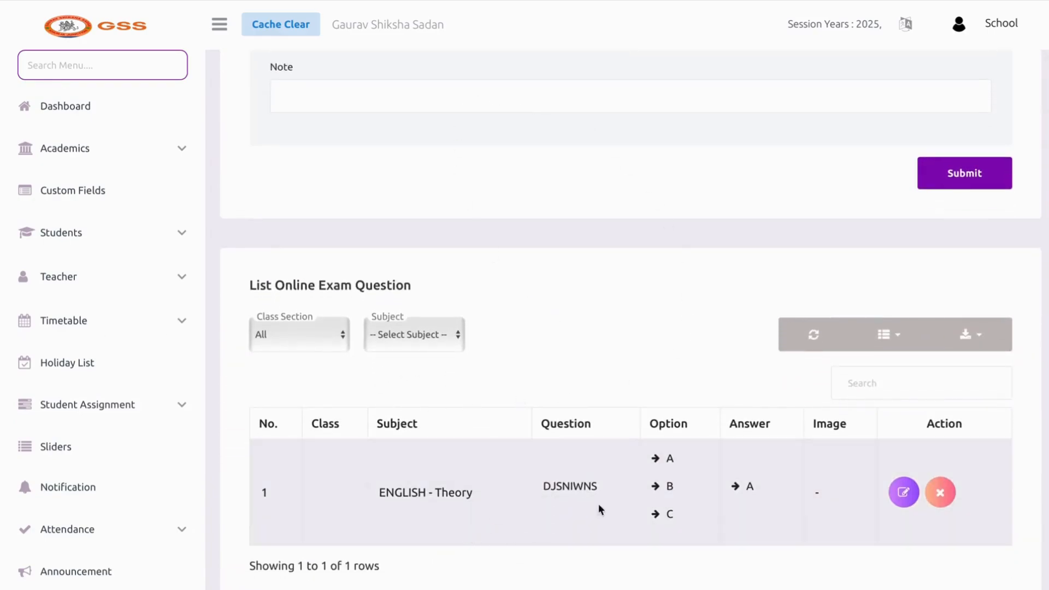
left_click(934, 485)
left_click(531, 387)
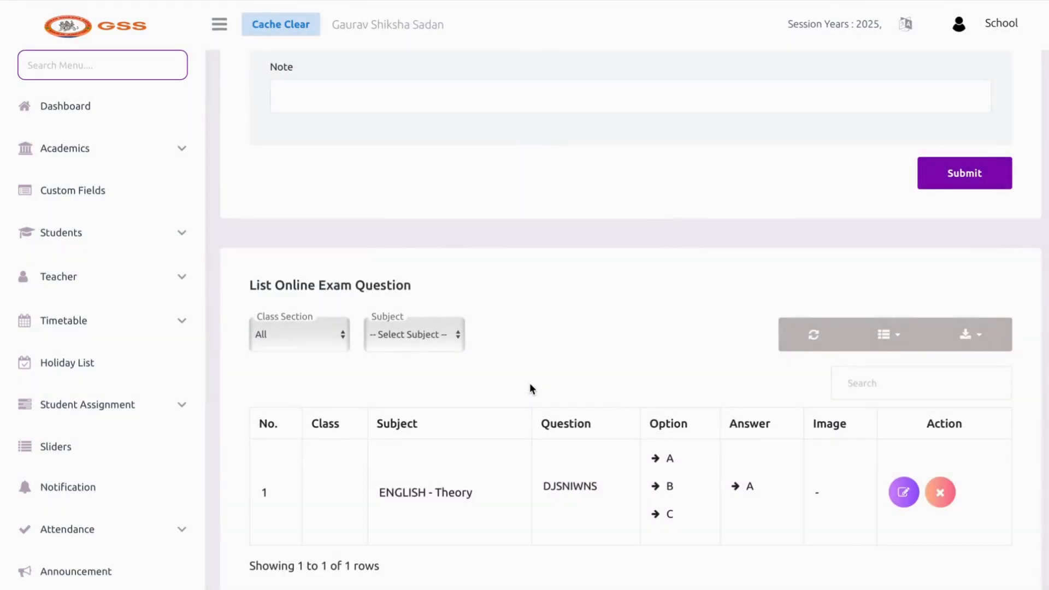
Go to the Fees Type management page from the Fees menu
scroll(530, 388, "up", 3)
scroll(120, 395, "down", 7)
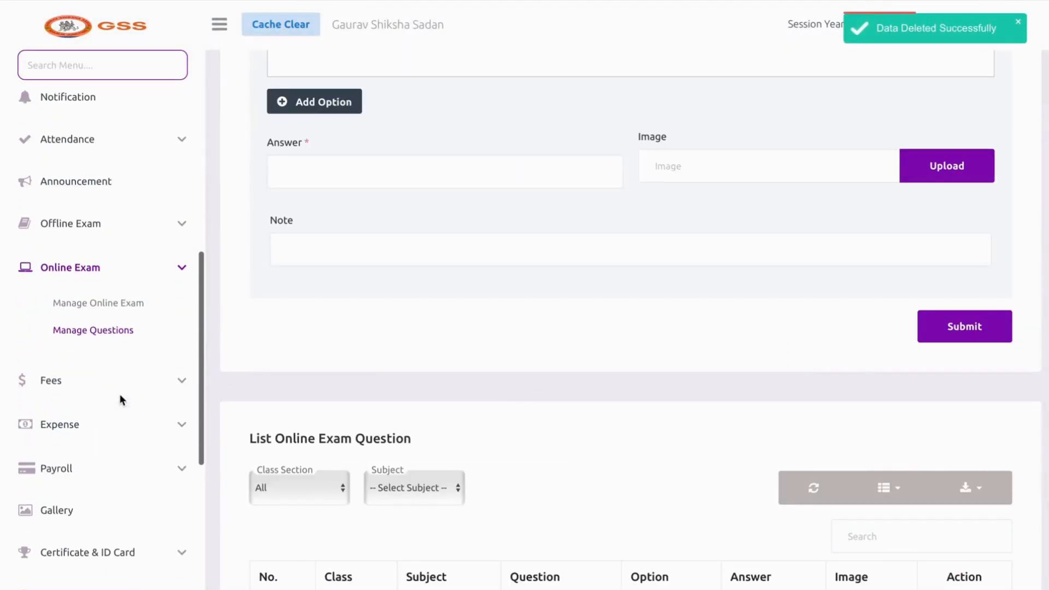
left_click(115, 378)
left_click(94, 352)
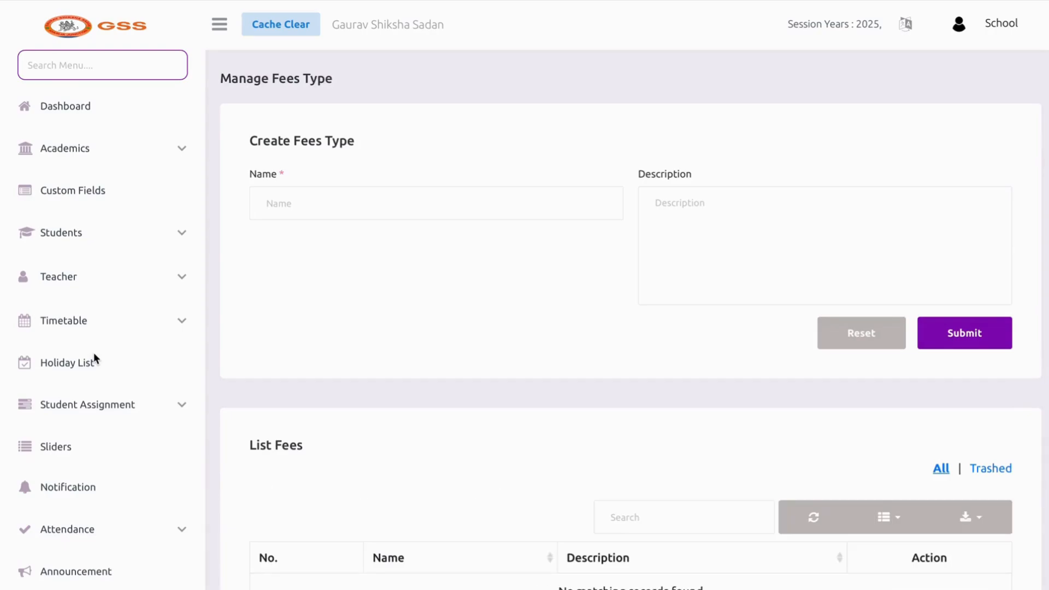
Create a fee type named SCHOOL FEES
left_click(343, 194)
type("SCHOOL FEES")
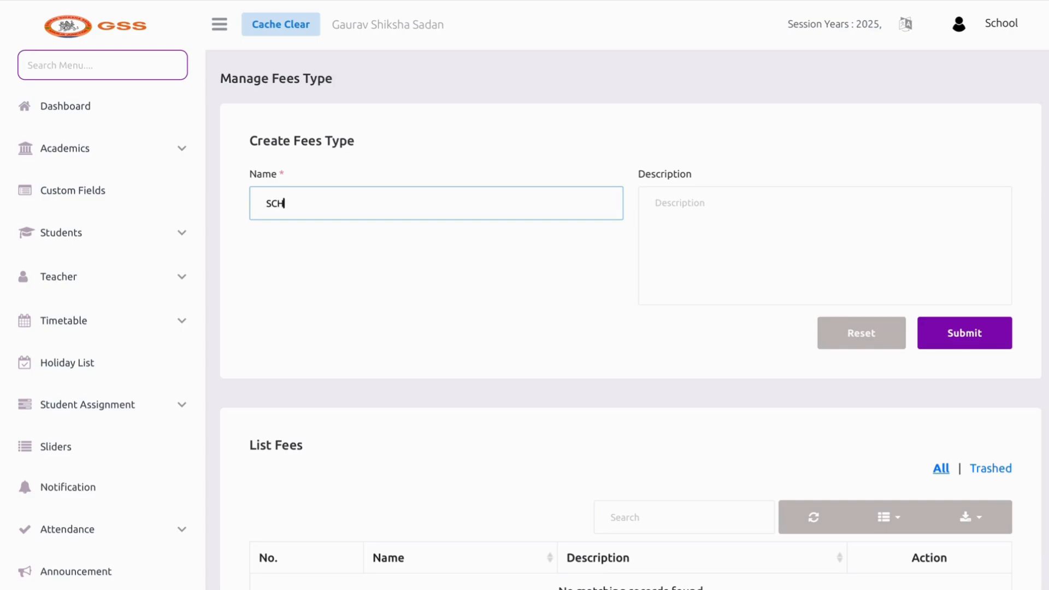
left_click(925, 332)
Go to the Manage Fees page from the Fees menu
scroll(755, 323, "down", 3)
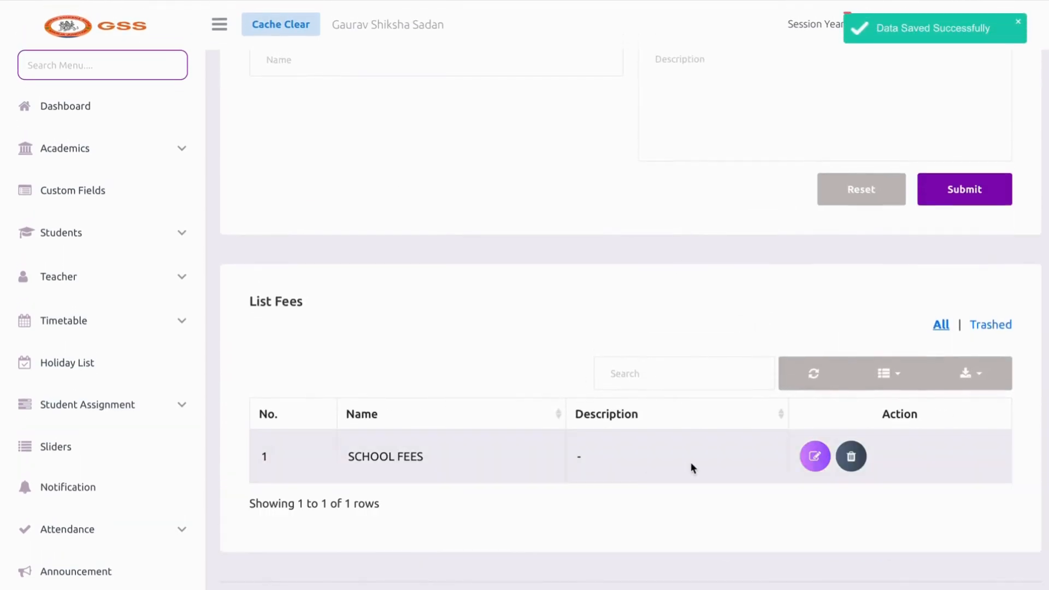
scroll(12, 470, "down", 6)
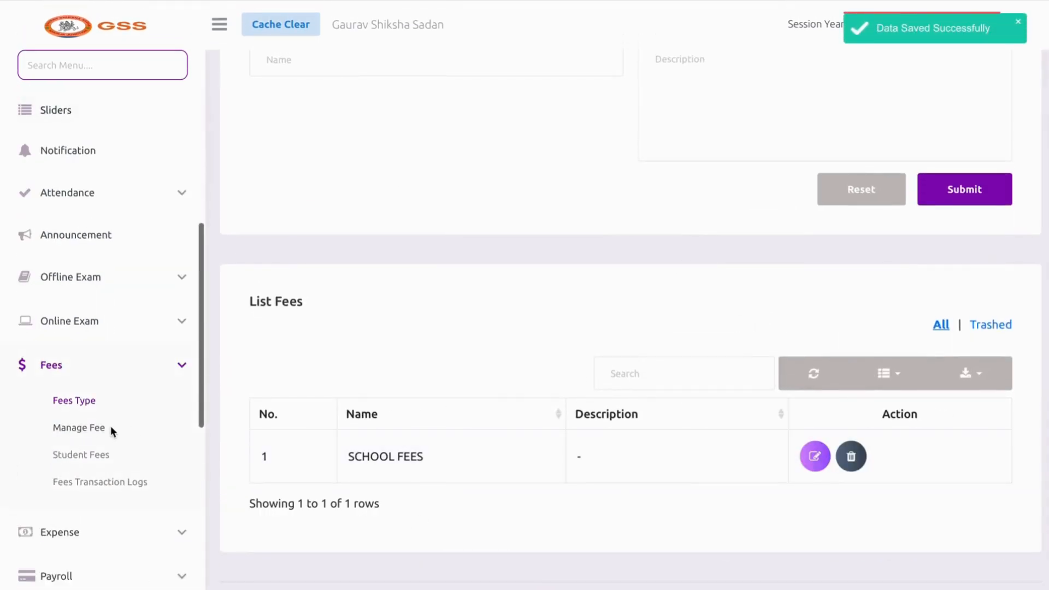
left_click(111, 427)
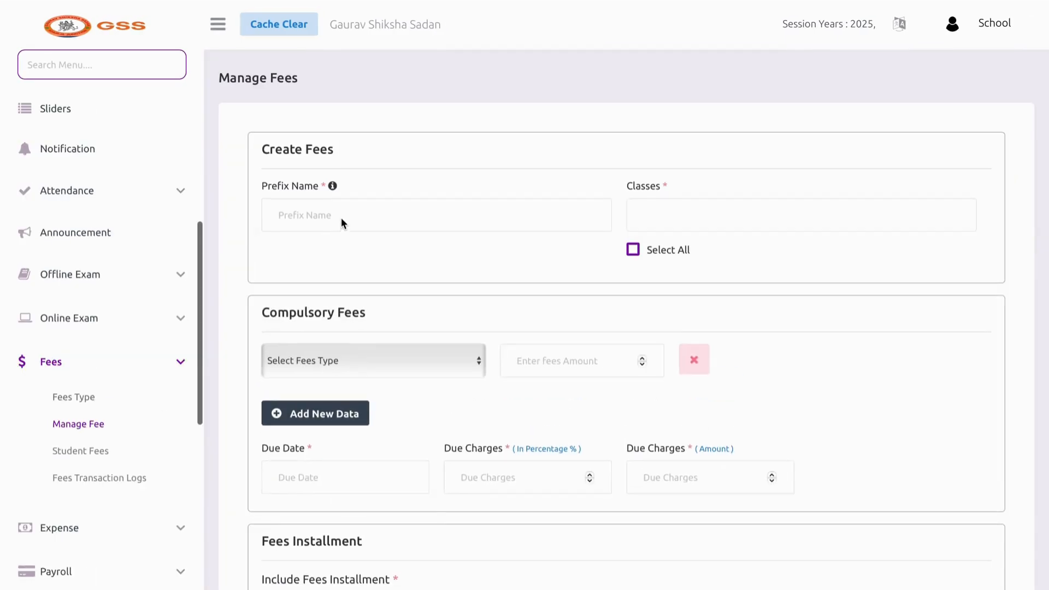
Name the fee TUTION FEES and assign it to classes I, II and III
left_click(349, 218)
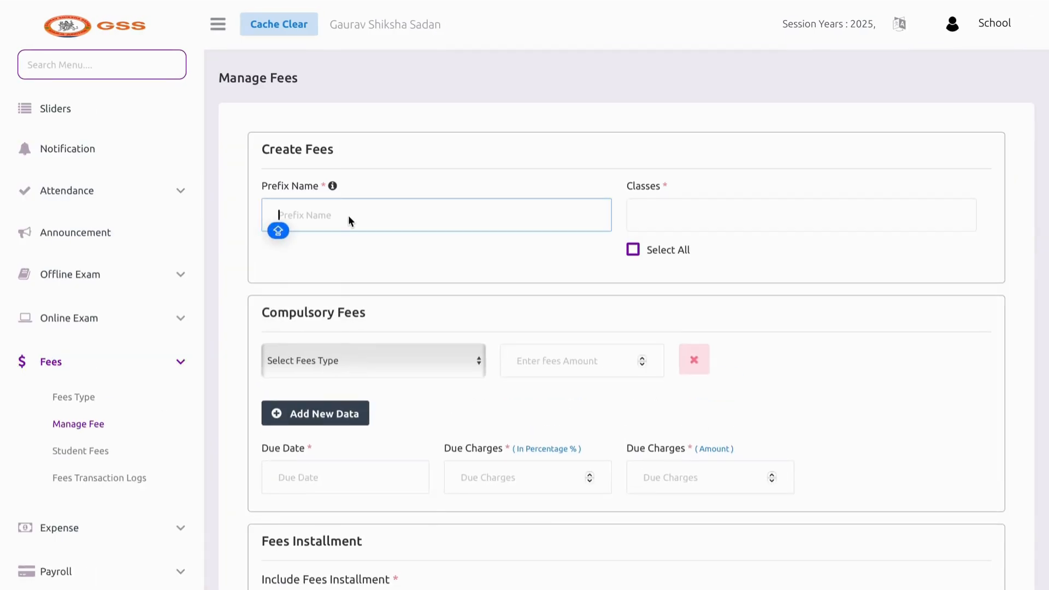
type("TUTION FEES")
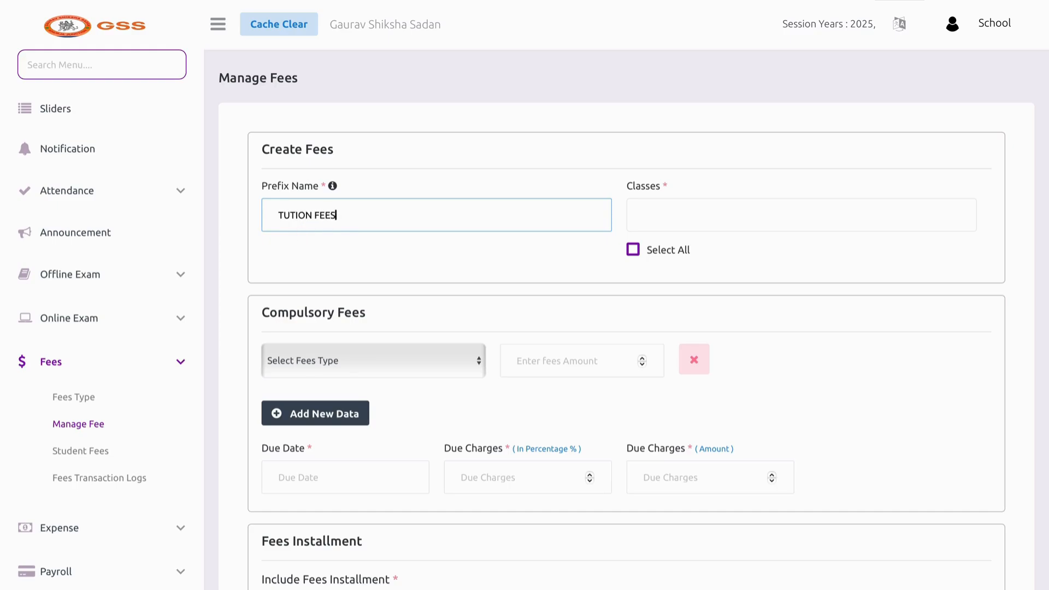
left_click(564, 269)
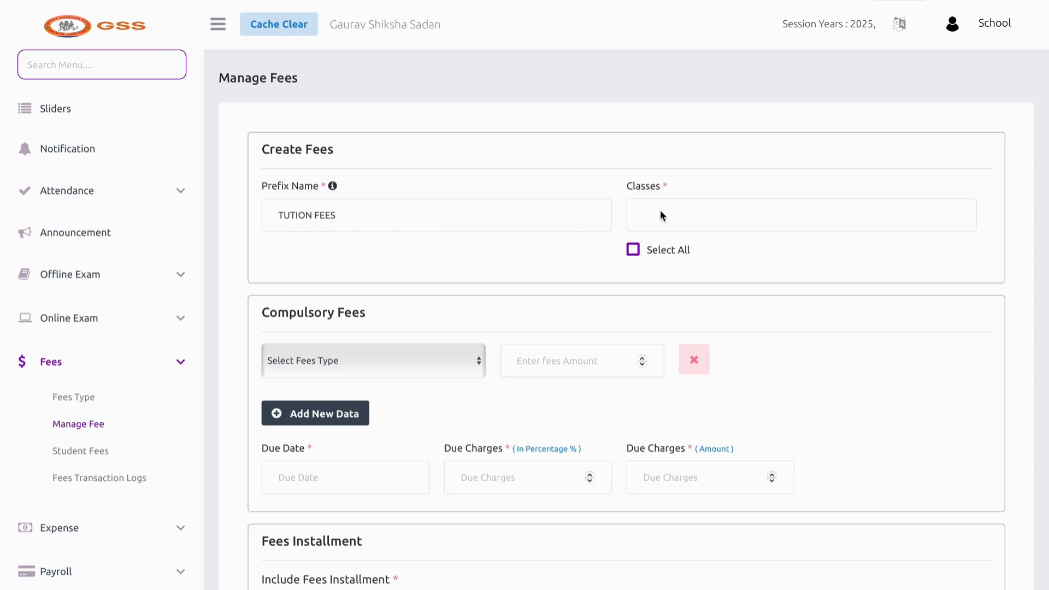
left_click(677, 215)
left_click(662, 298)
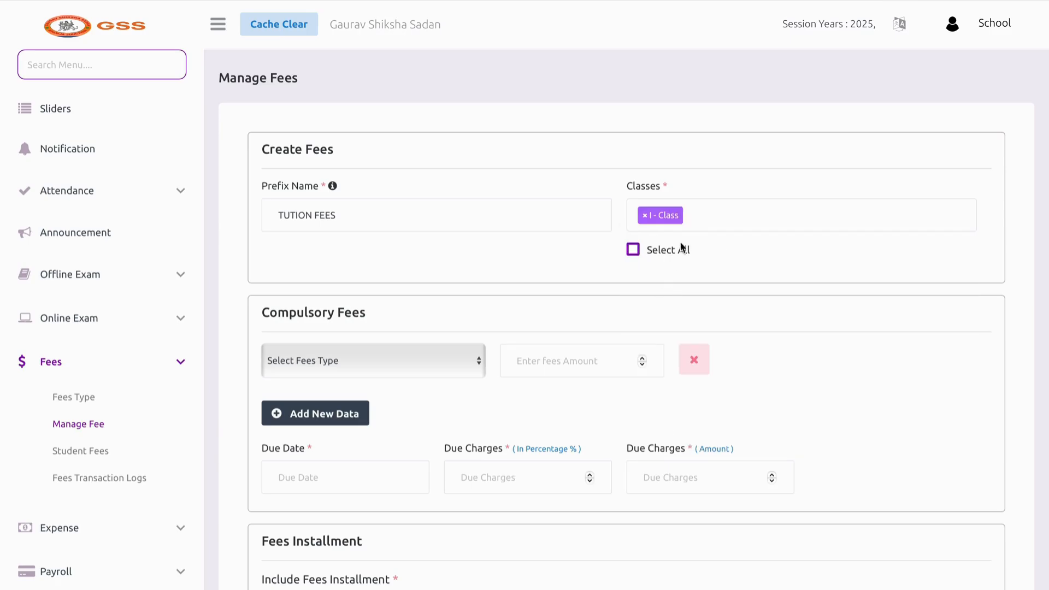
left_click(695, 235)
left_click(677, 352)
left_click(768, 213)
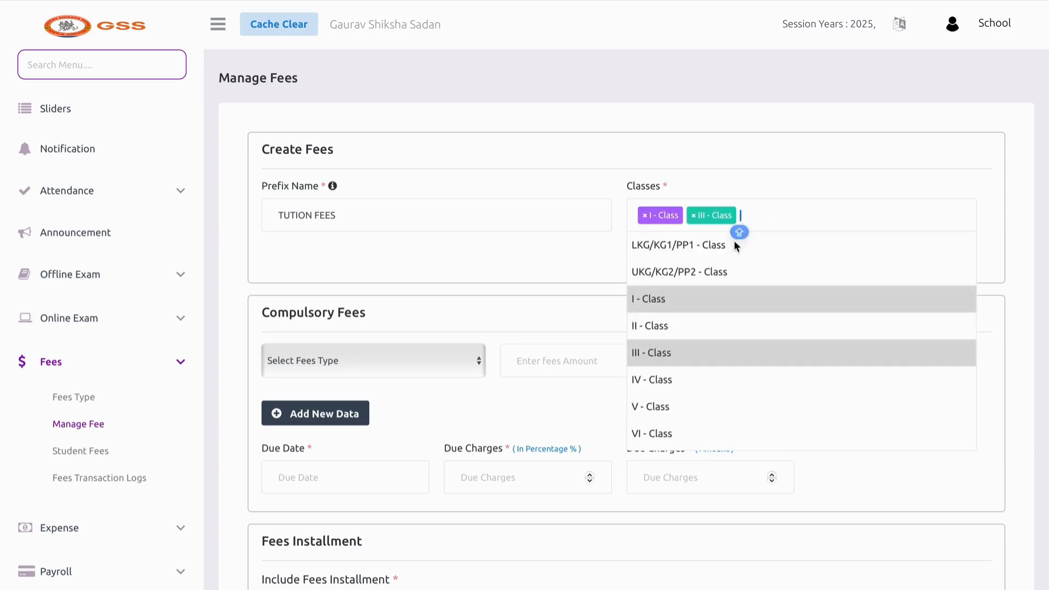
left_click(687, 325)
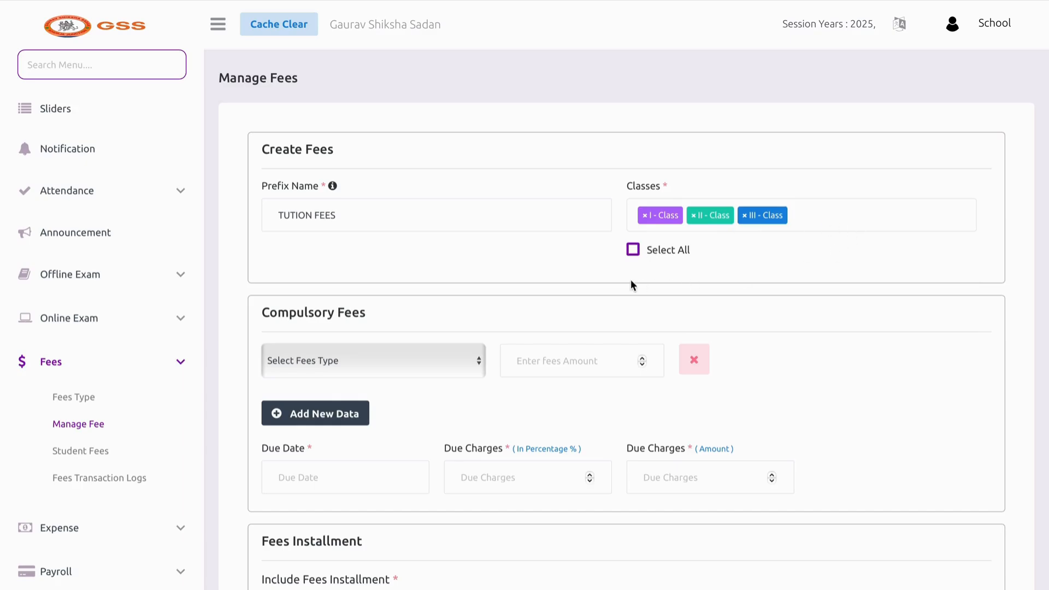
Add SCHOOL FEES at 1000 with a due date of 05-04-2025
left_click(415, 360)
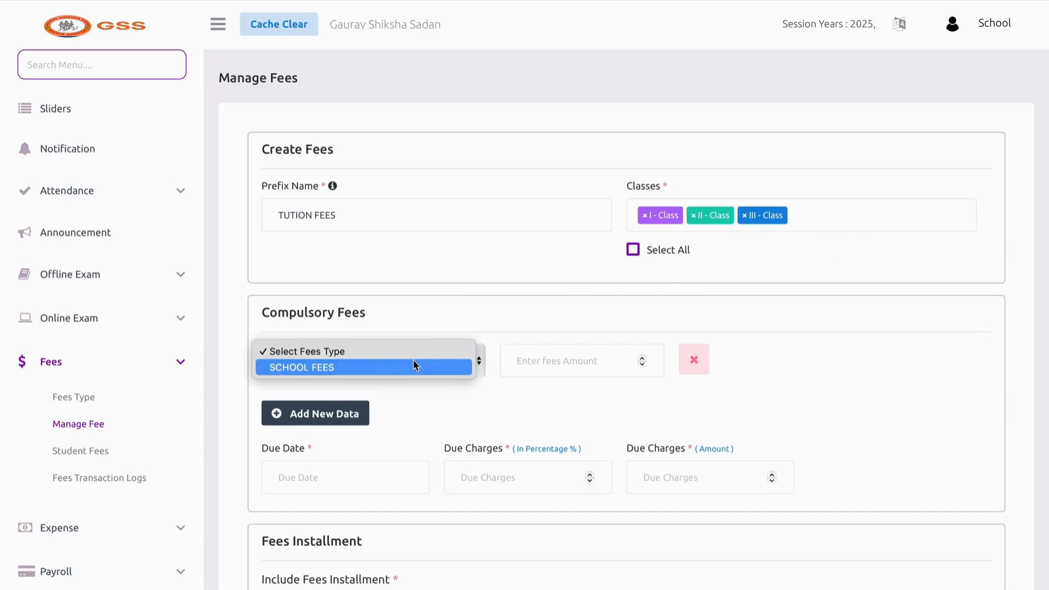
left_click(408, 370)
left_click(555, 371)
type("10")
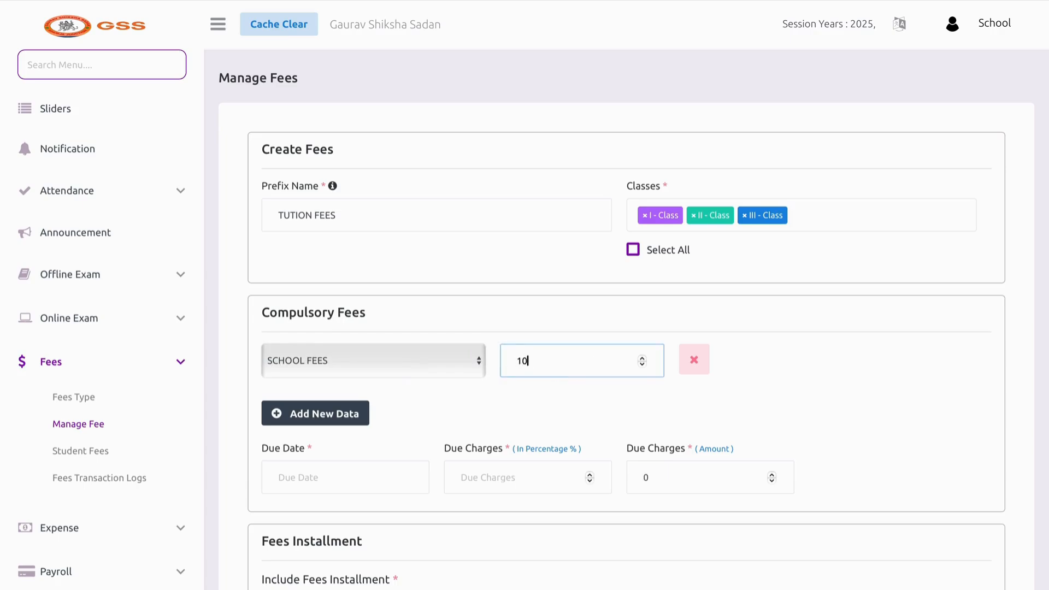
type("00")
scroll(421, 428, "down", 1)
left_click(370, 421)
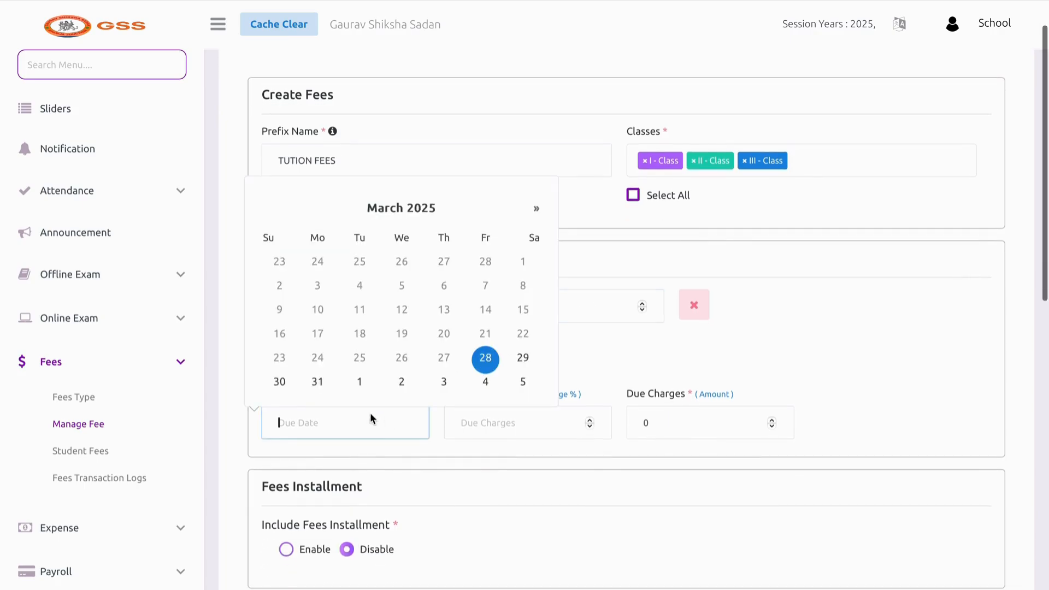
left_click(535, 211)
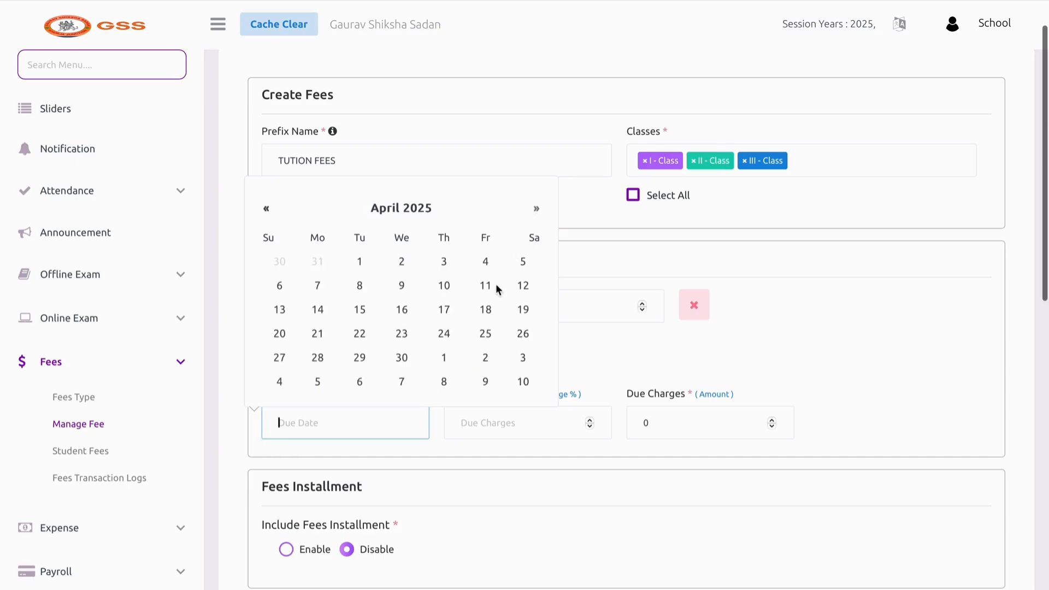
left_click(525, 261)
Set the fee's due charges to 0
left_click(534, 423)
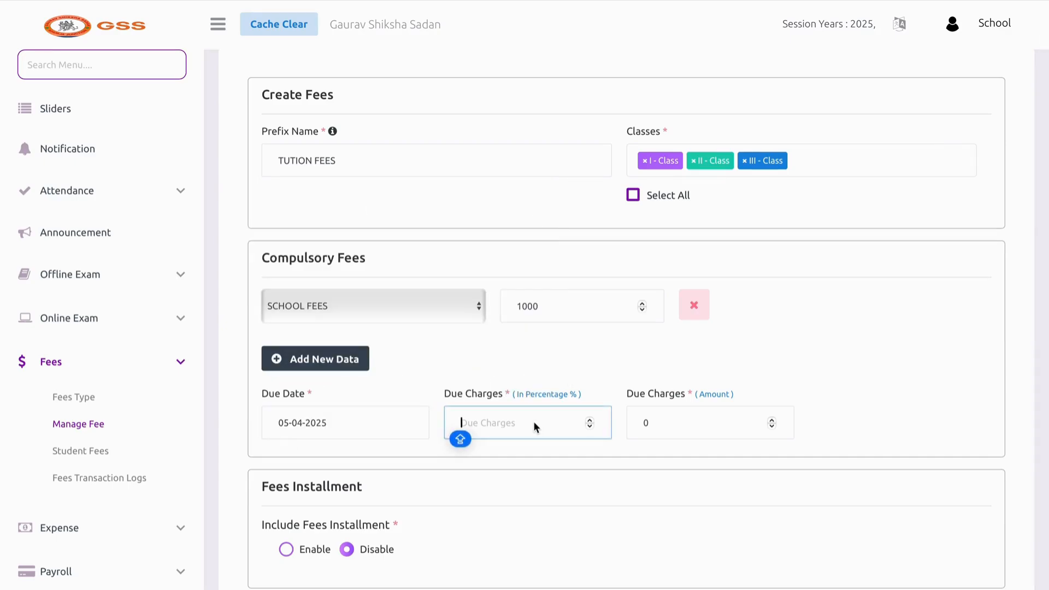
type("10")
key("BackSpace")
key("BackSpace")
left_click(673, 422)
type("100")
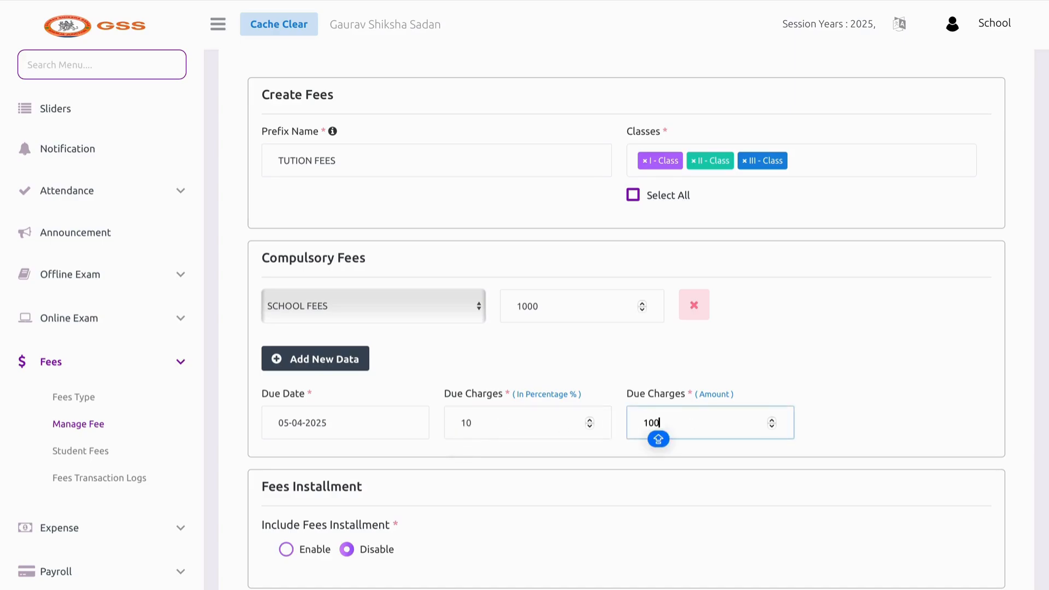
key("BackSpace")
key("BackSpace")
key("BackSpace")
type("0")
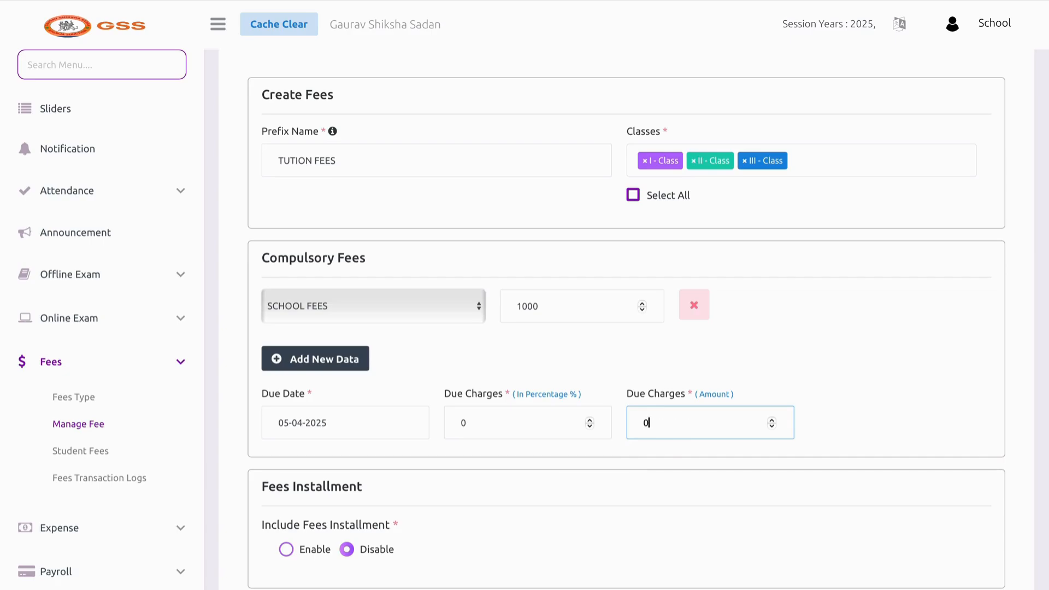
left_click(605, 464)
scroll(605, 465, "down", 2)
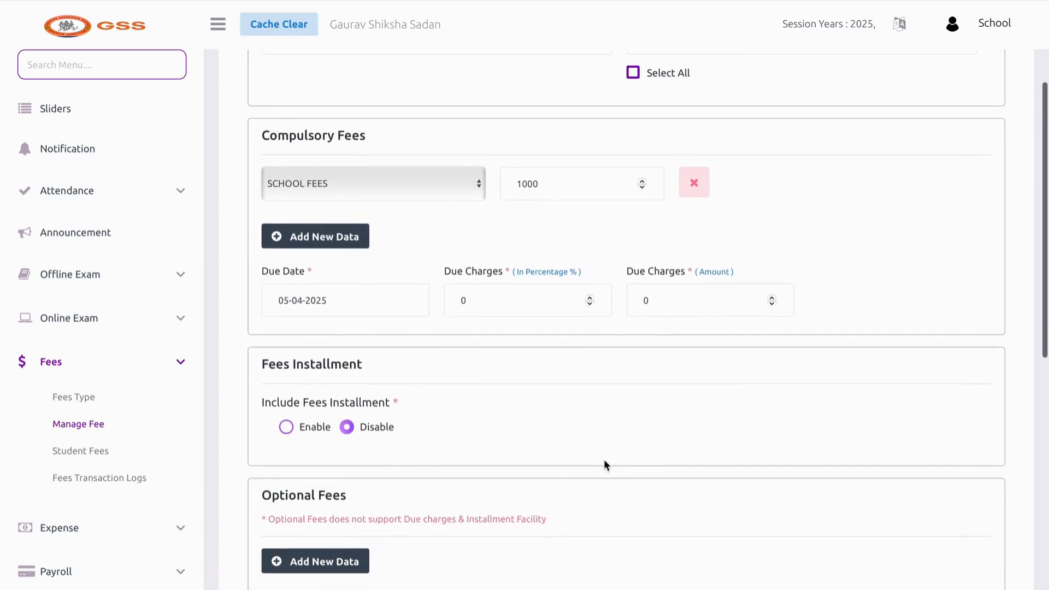
Try adding a fee installment with a 5 due charge, then remove the installment row
scroll(339, 313, "up", 2)
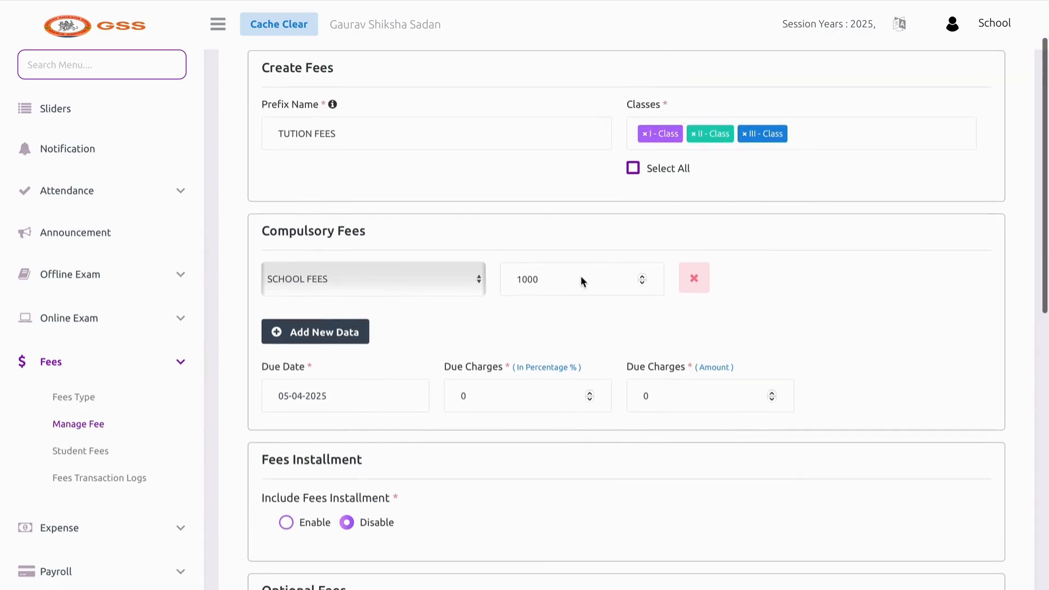
scroll(582, 281, "down", 3)
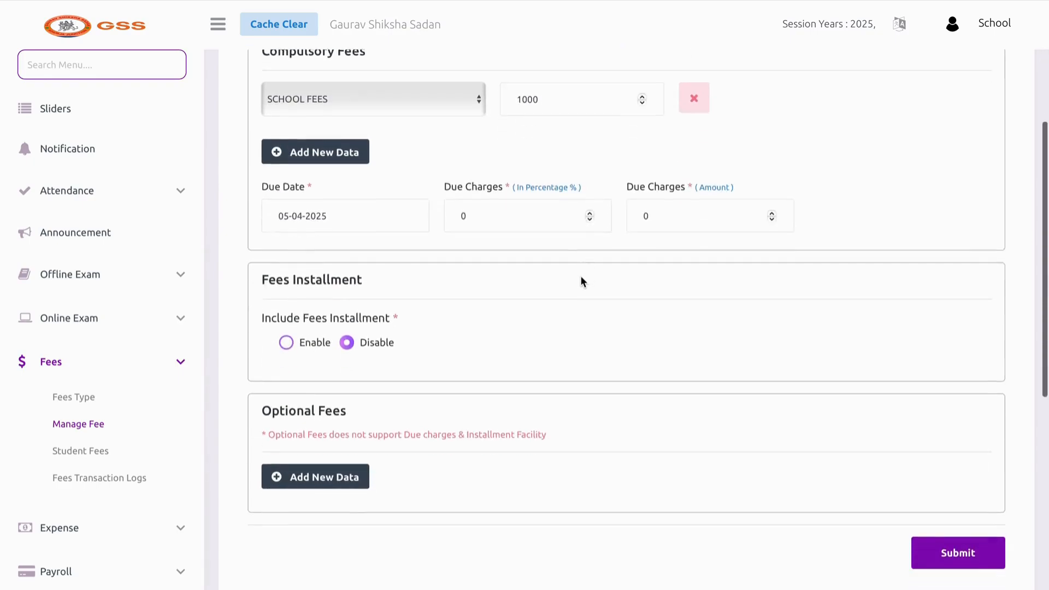
left_click(318, 341)
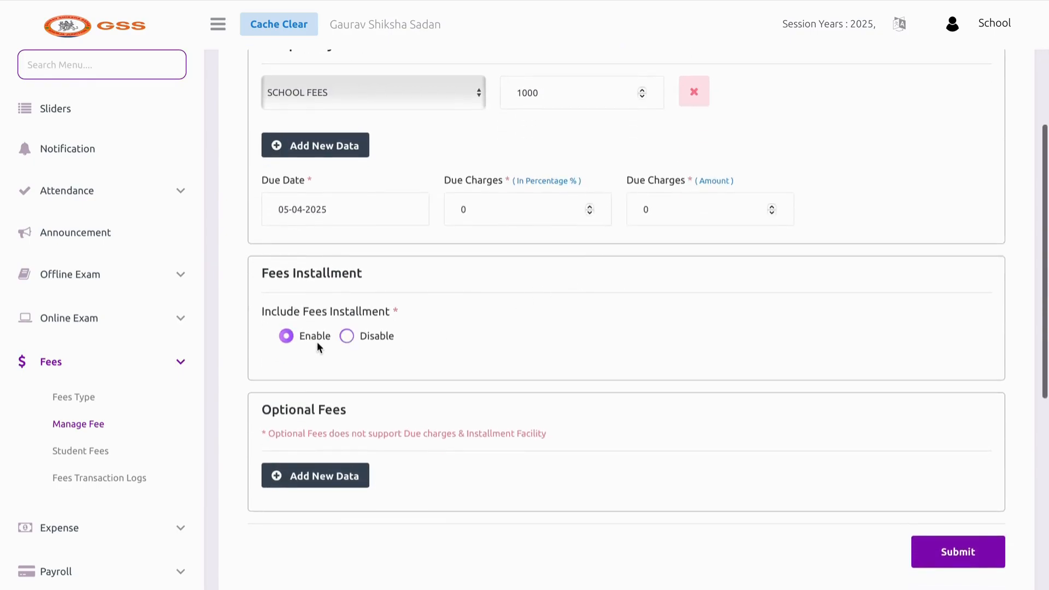
scroll(320, 349, "down", 1)
left_click(319, 352)
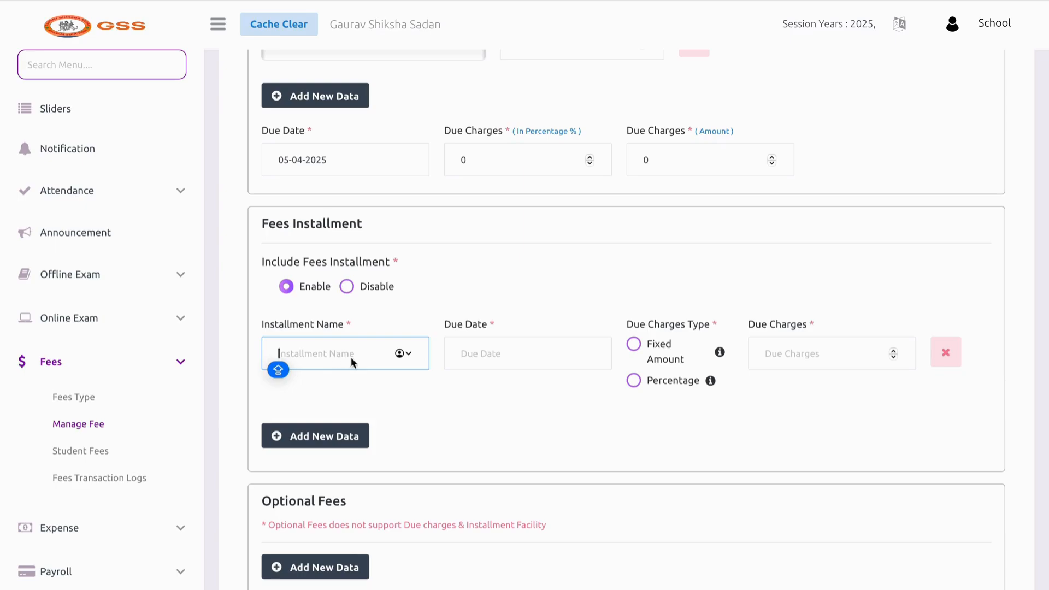
left_click(468, 352)
left_click(818, 263)
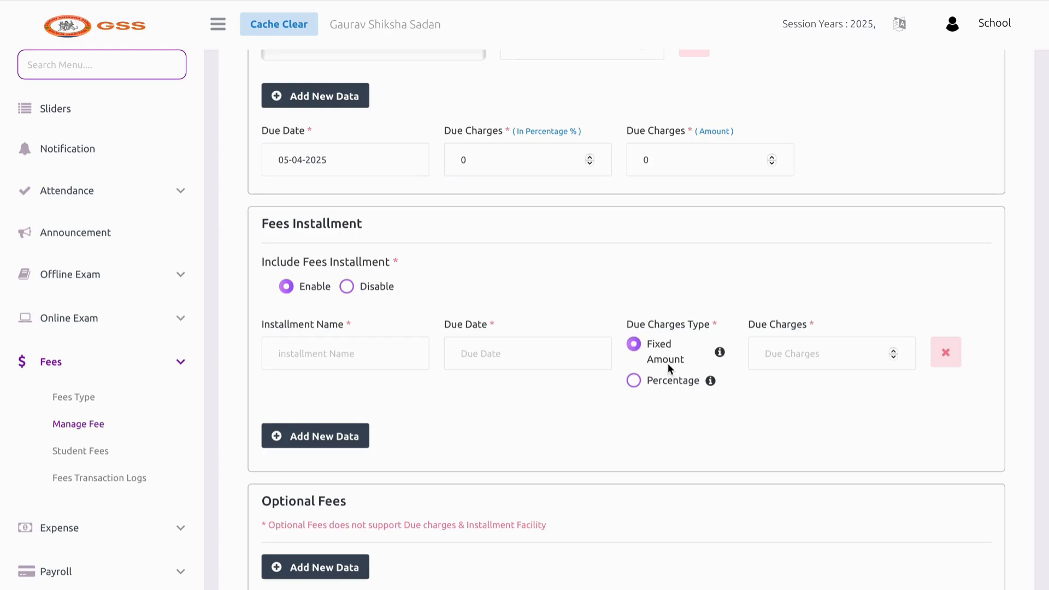
left_click(777, 353)
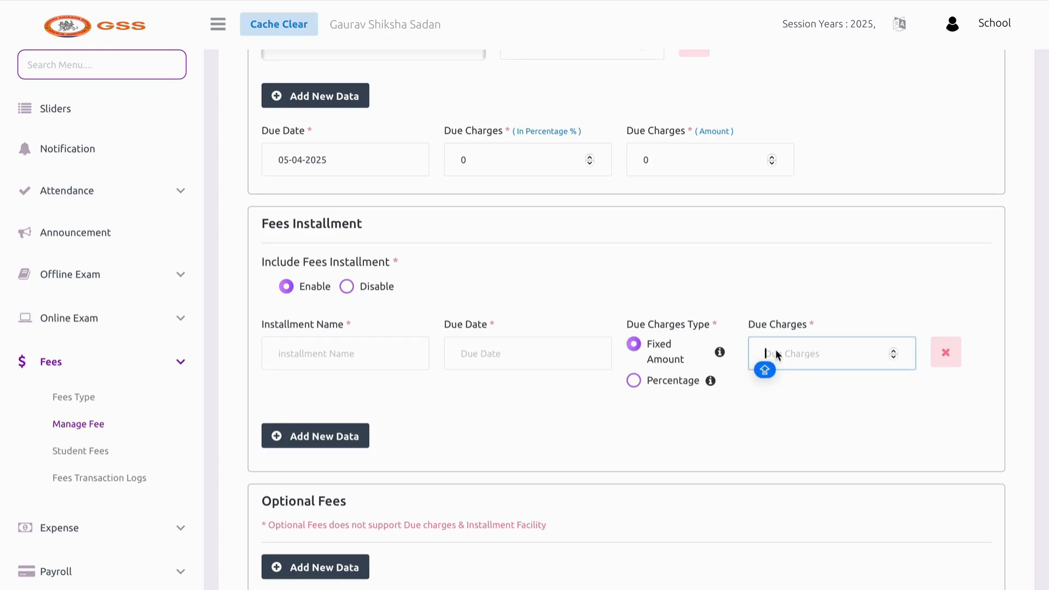
type("50")
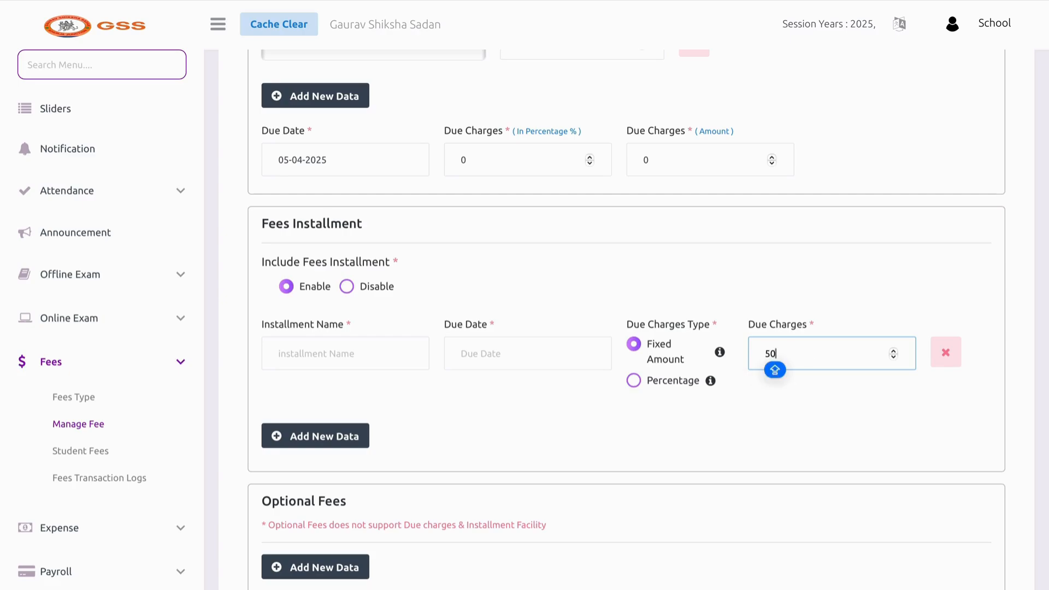
left_click(950, 363)
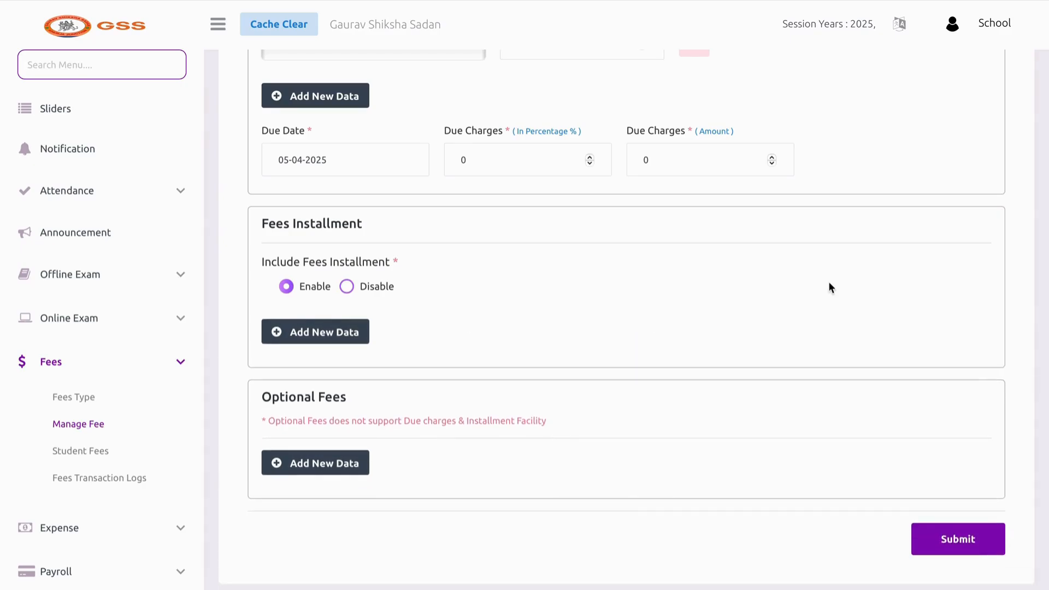
Disable fee installments and save TUTION FEES for classes I, II and III
scroll(829, 287, "up", 5)
scroll(829, 287, "down", 7)
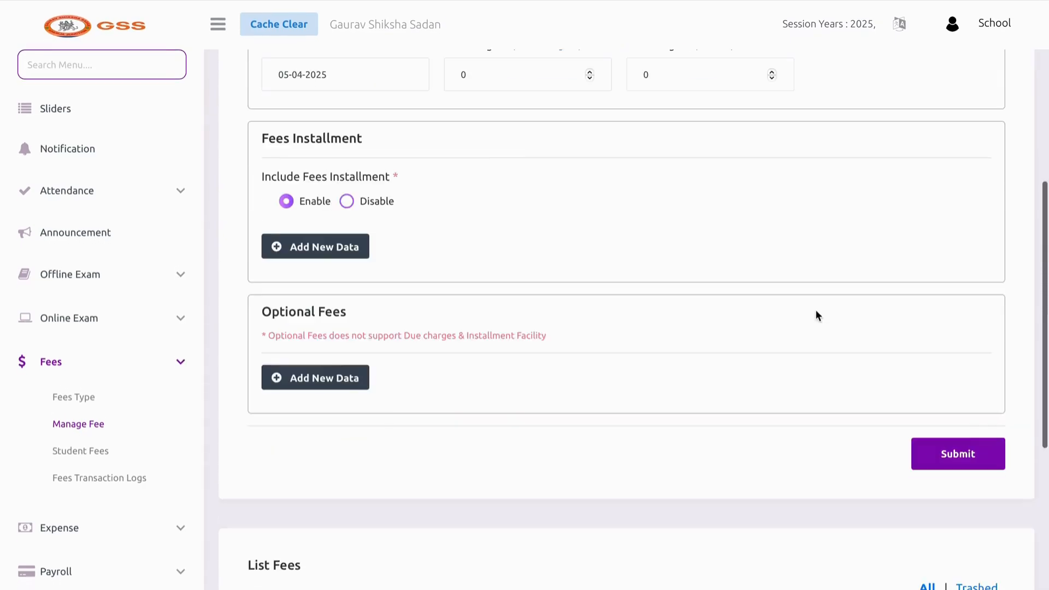
left_click(965, 466)
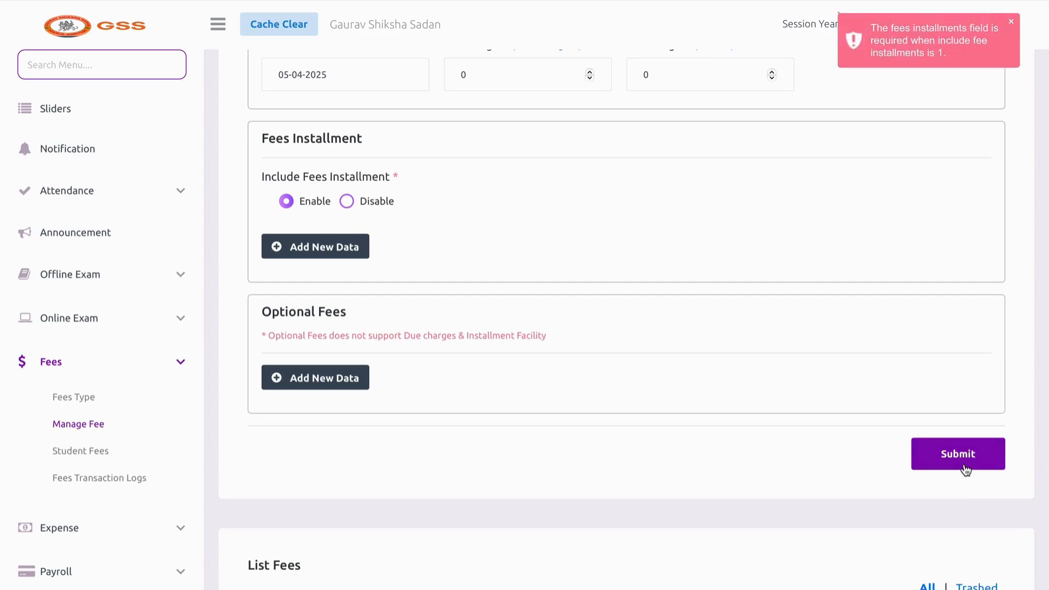
scroll(956, 131, "up", 4)
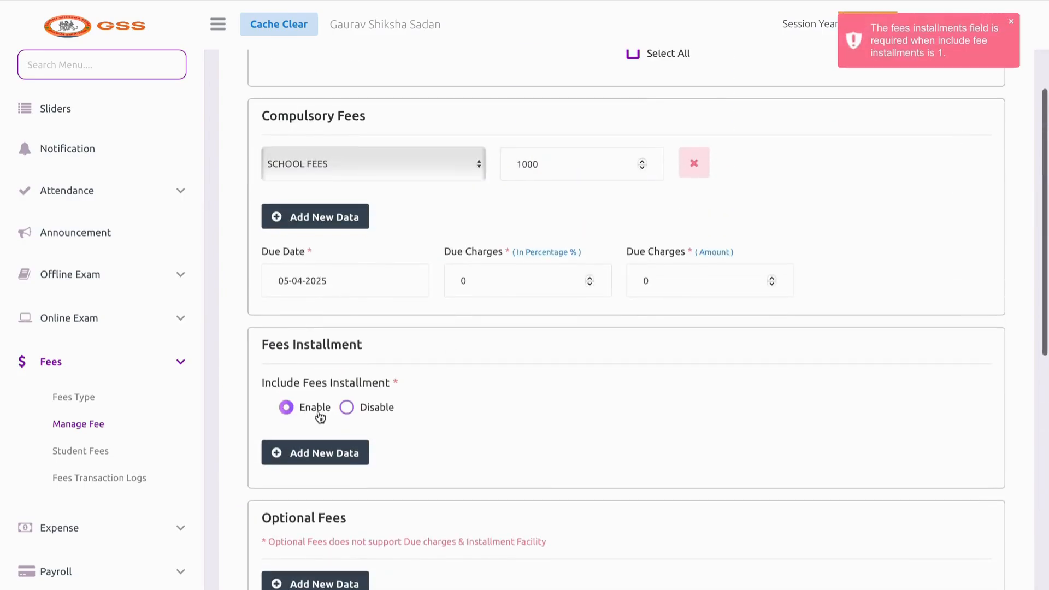
left_click(356, 410)
scroll(622, 508, "down", 3)
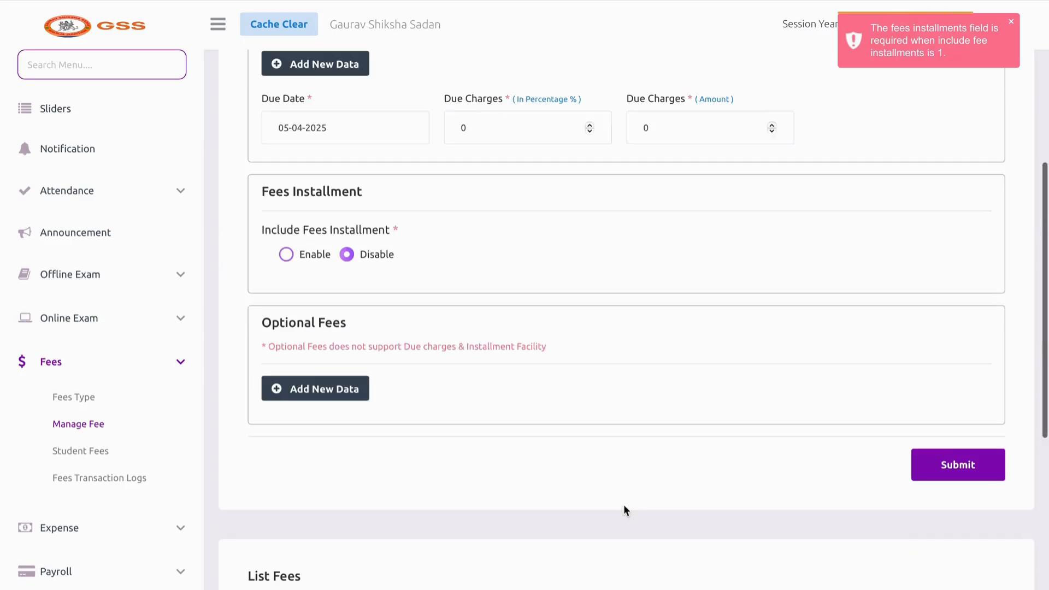
left_click(947, 467)
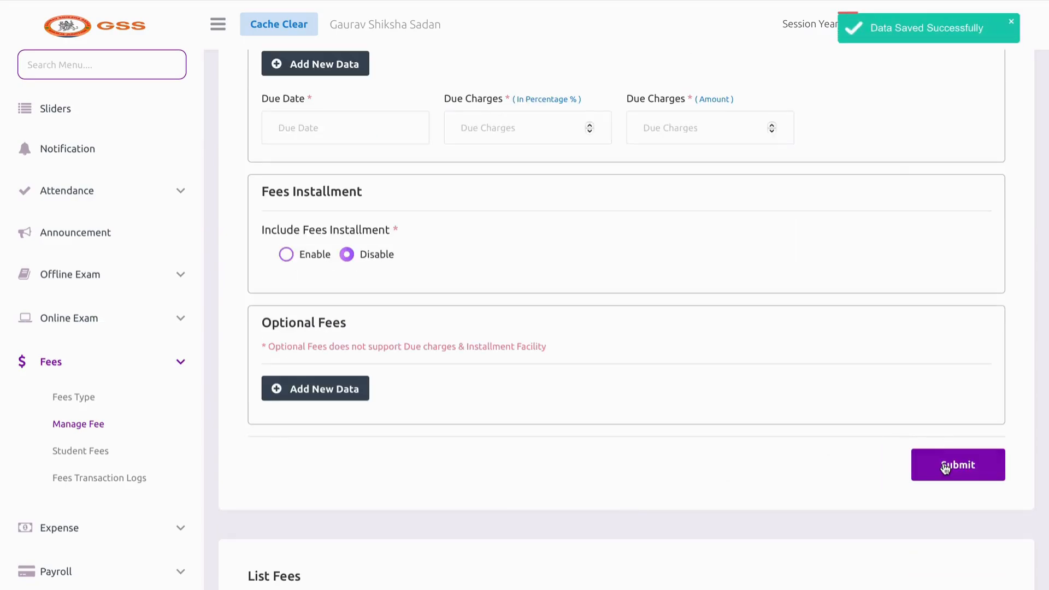
scroll(948, 421, "down", 9)
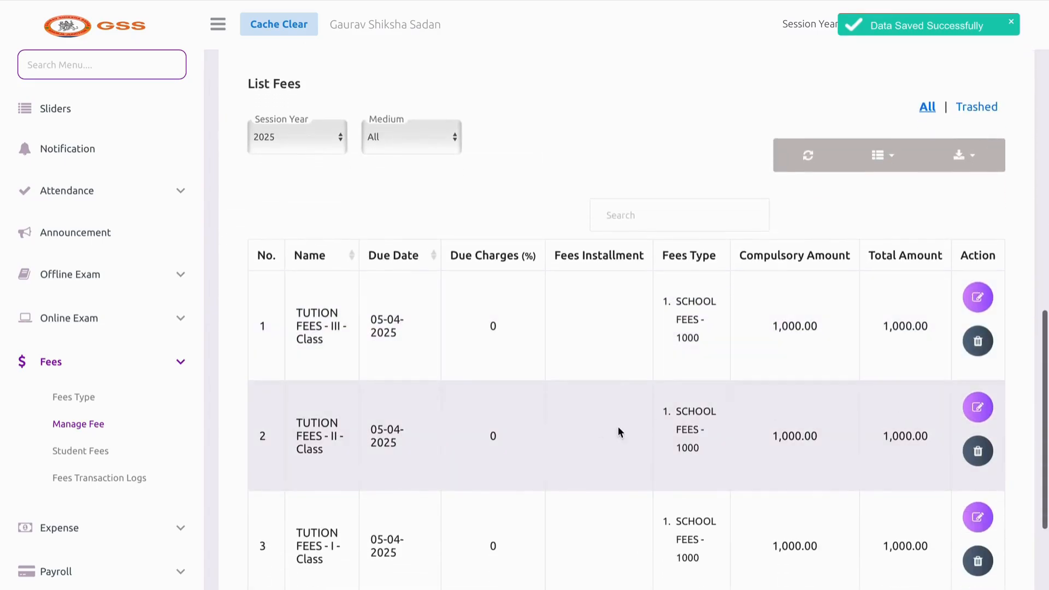
Delete the TUTION FEES entries from the fee list, then go to Student Fees
scroll(616, 382, "down", 1)
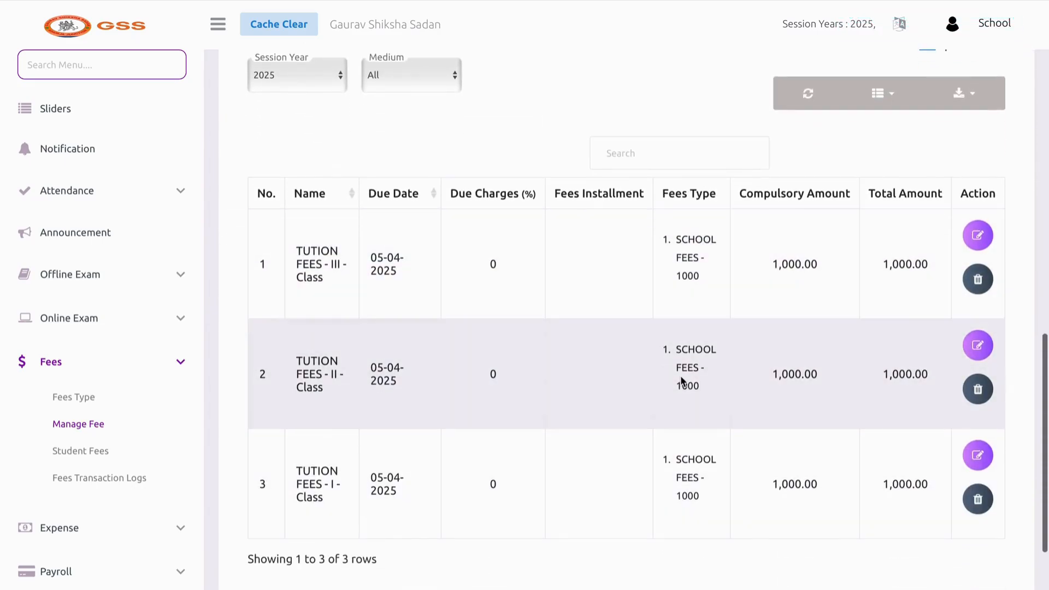
left_click(978, 499)
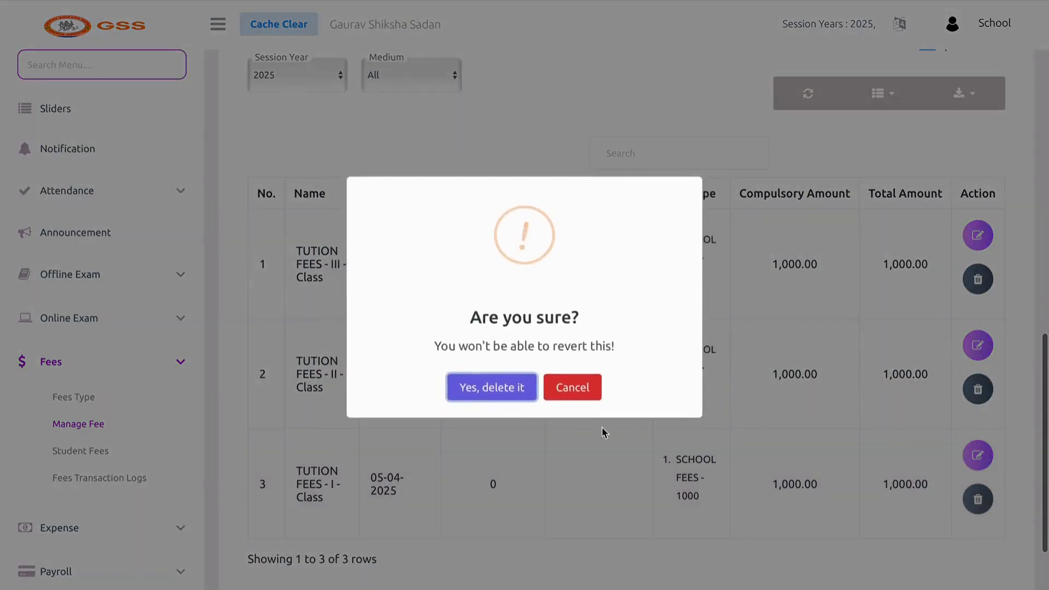
left_click(515, 393)
left_click(978, 389)
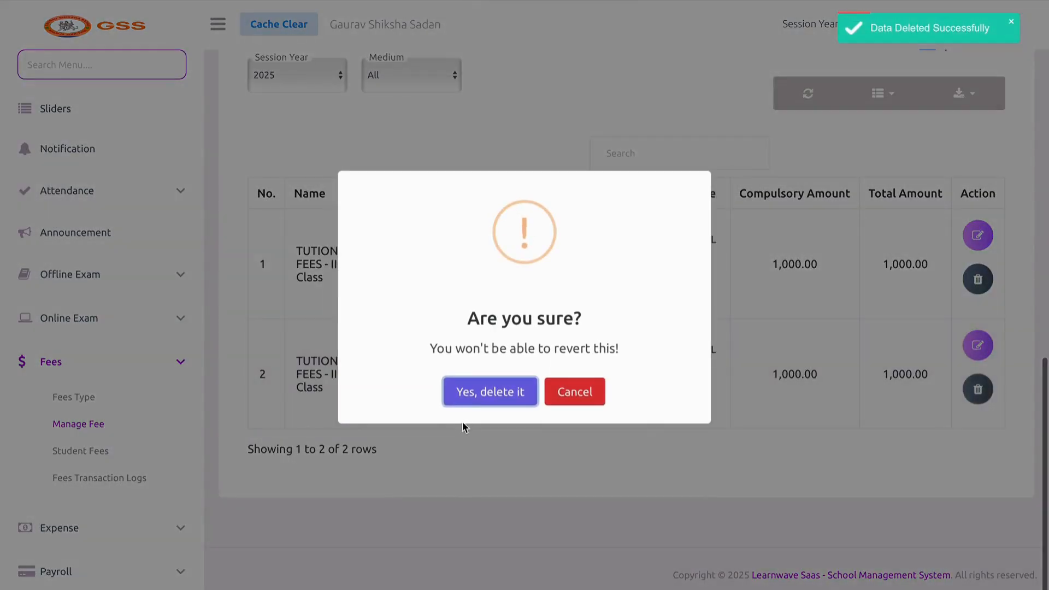
left_click(519, 405)
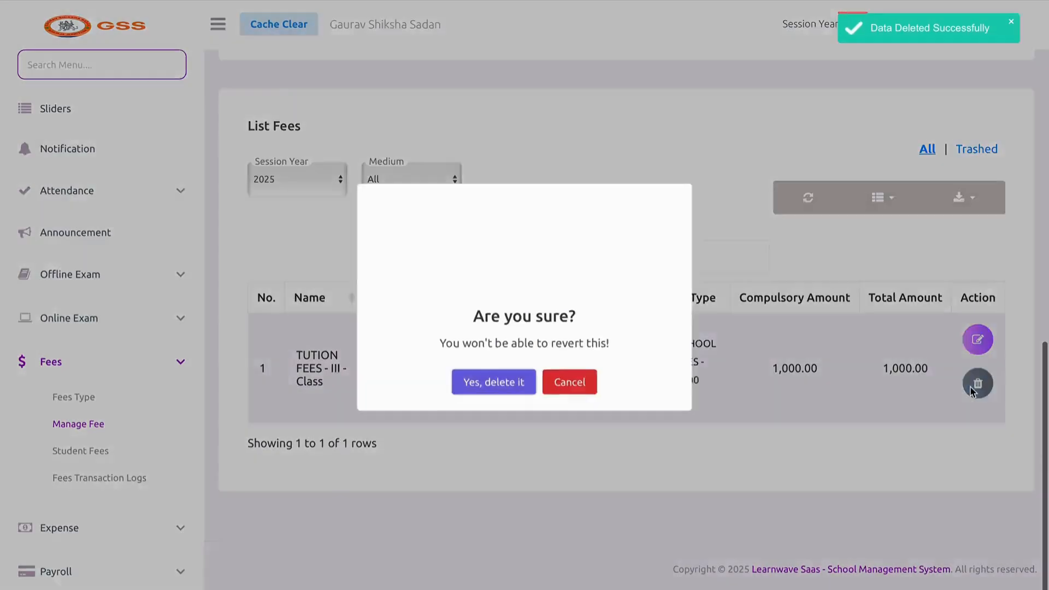
left_click(978, 383)
left_click(533, 400)
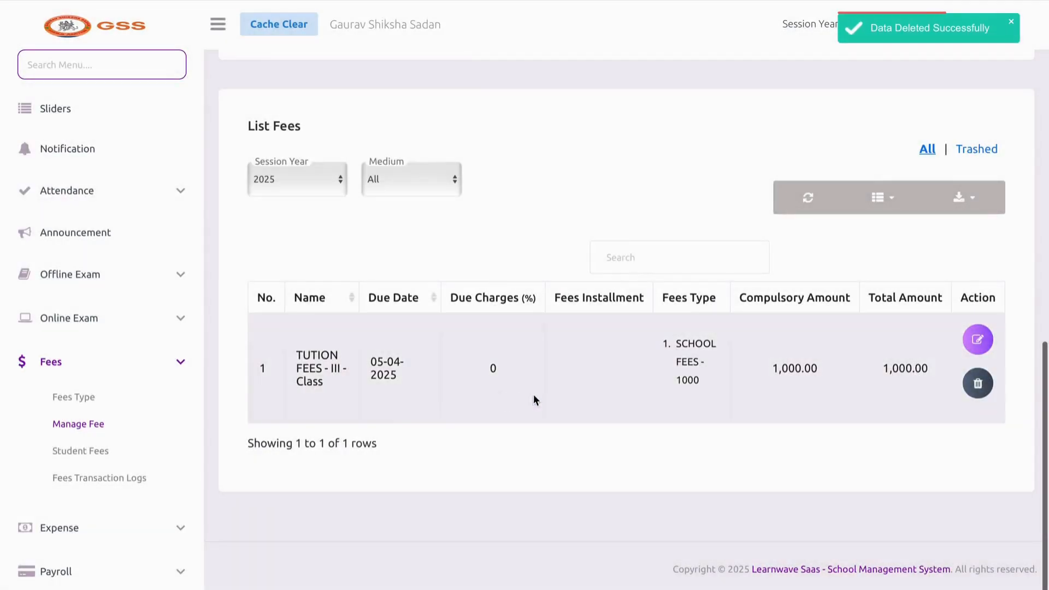
left_click(115, 451)
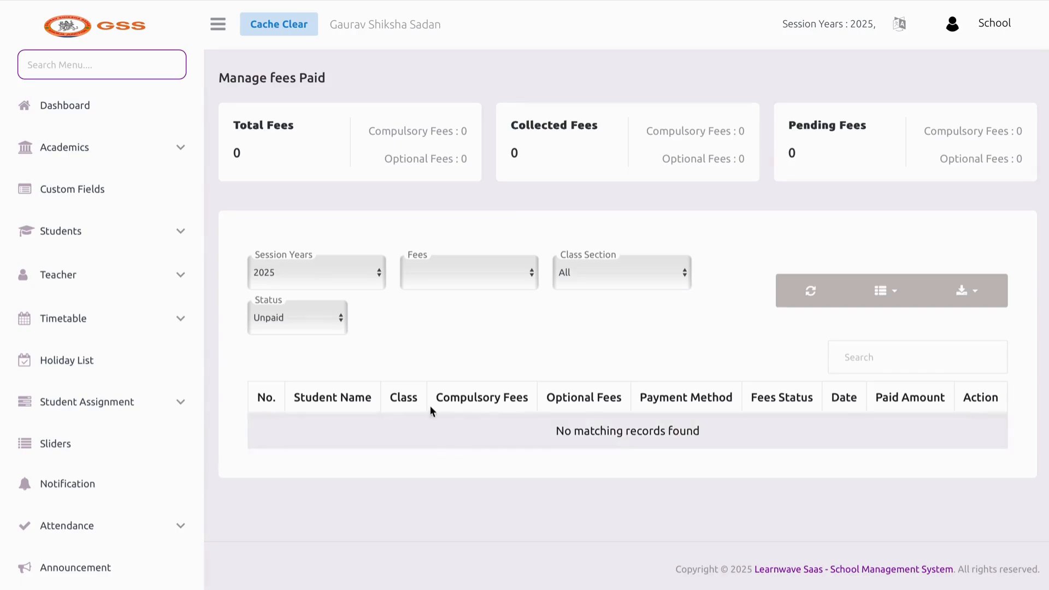
Change the fees paid Status filter from Unpaid to Paid
left_click(317, 319)
left_click(317, 326)
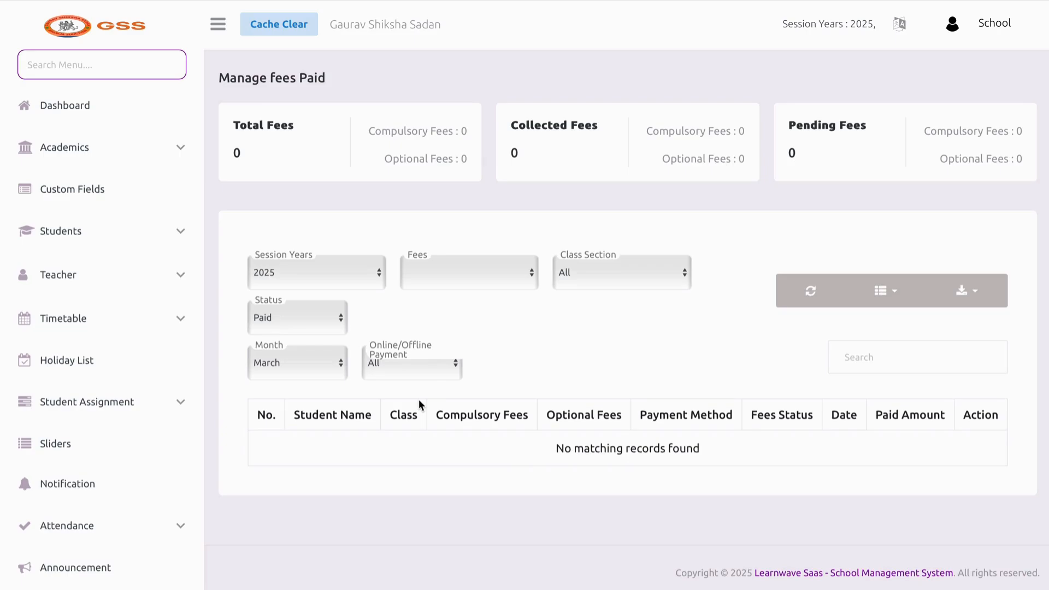
scroll(419, 402, "down", 1)
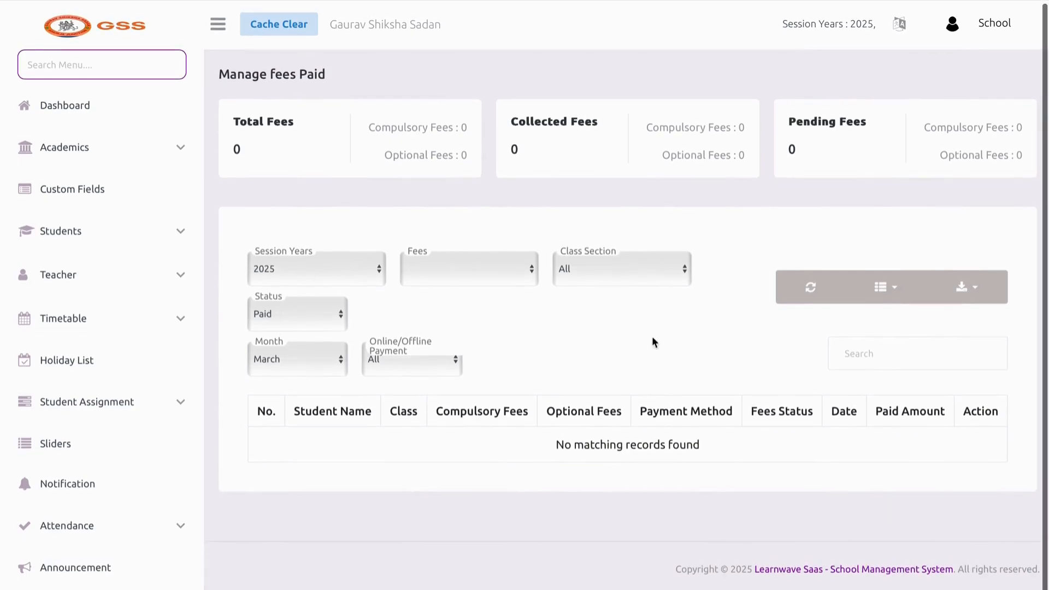
scroll(73, 434, "down", 7)
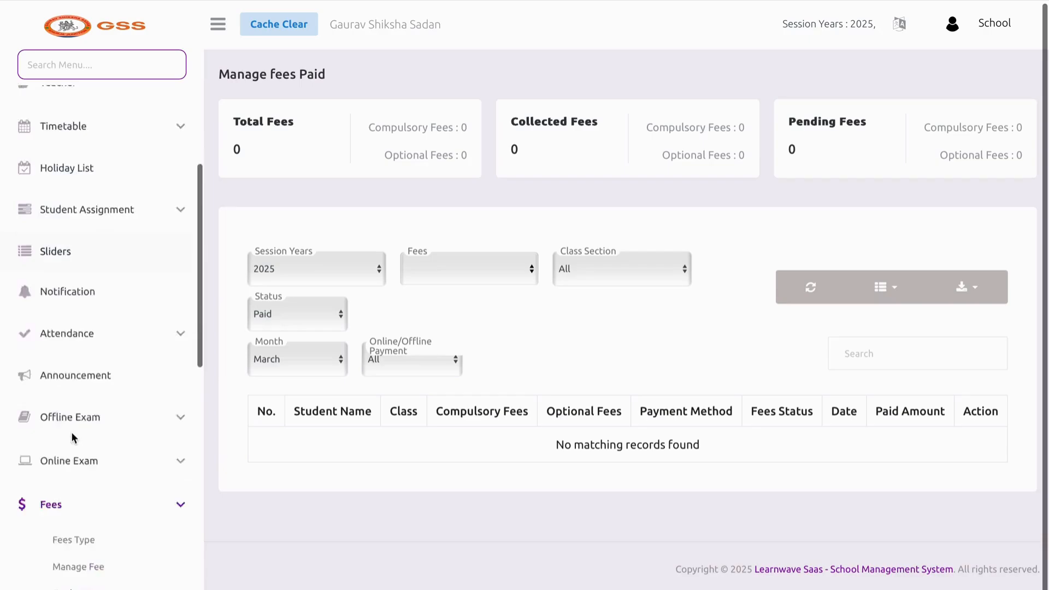
Inspect the successful 9999 payment of 17-03-2025 in the Fees Transaction Logs
left_click(74, 411)
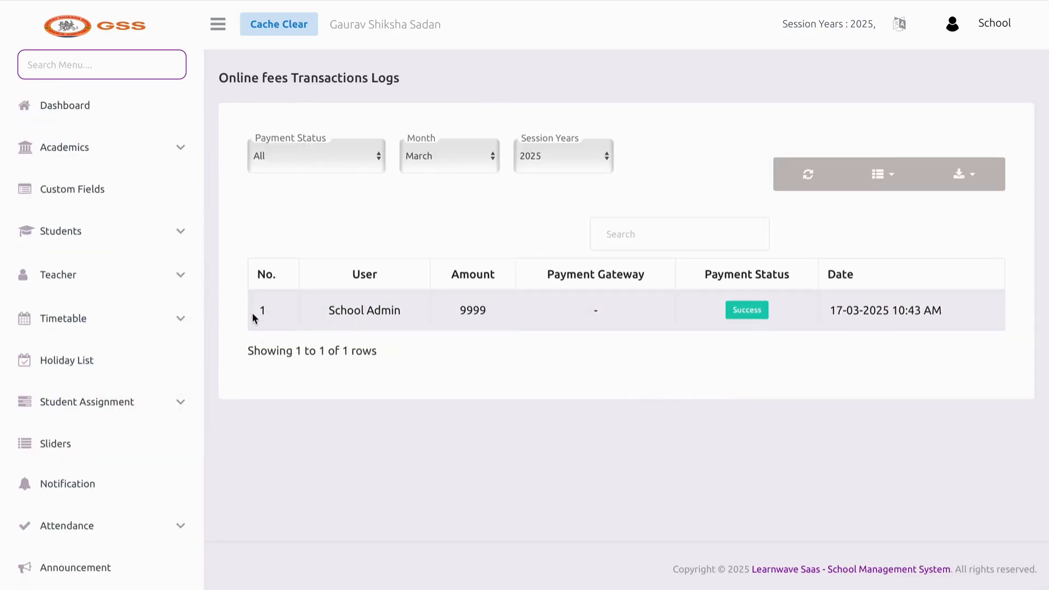
left_click_drag(254, 318, 469, 313)
left_click(541, 349)
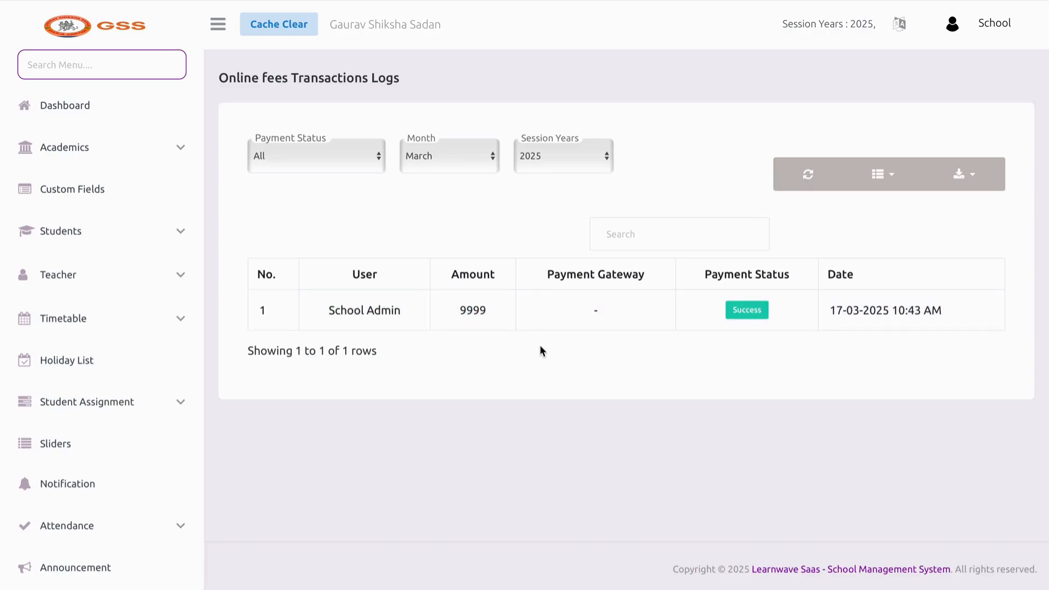
double_click(261, 317)
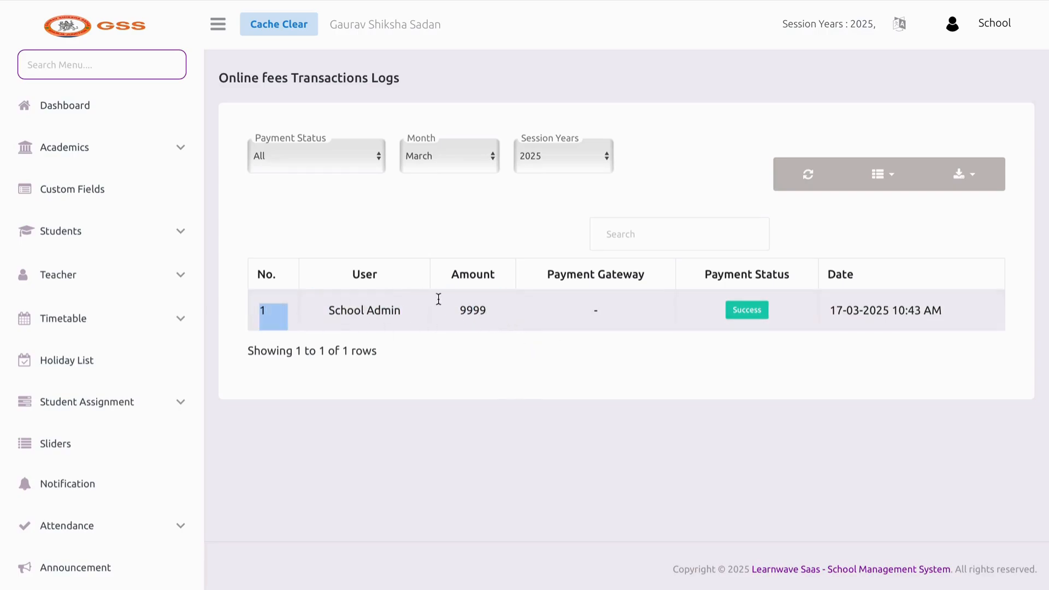
left_click(756, 334, "shift")
left_click(756, 359)
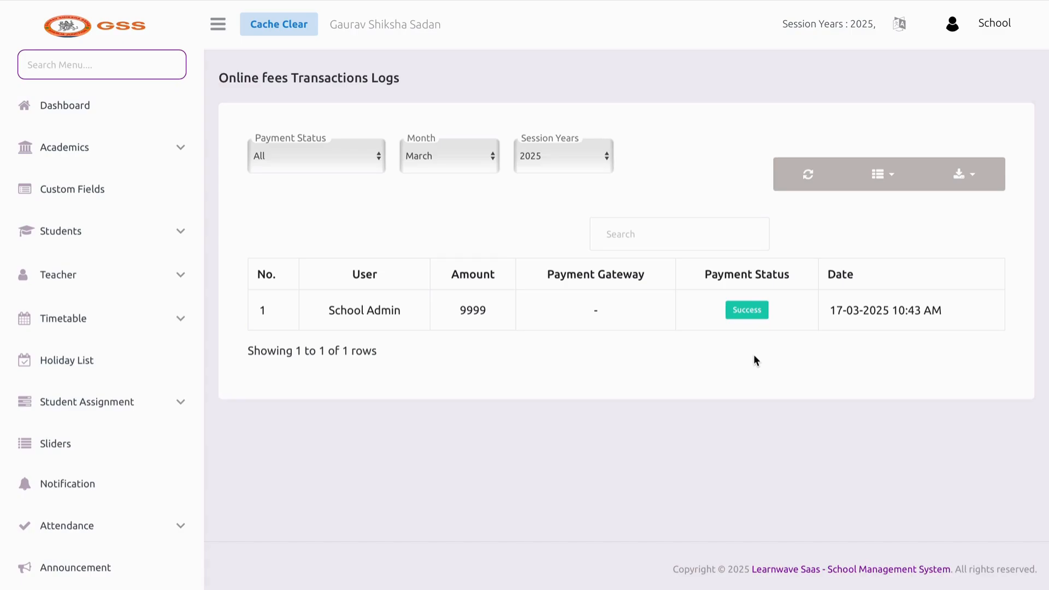
Go to the Manage Category page under Expense
scroll(84, 381, "down", 7)
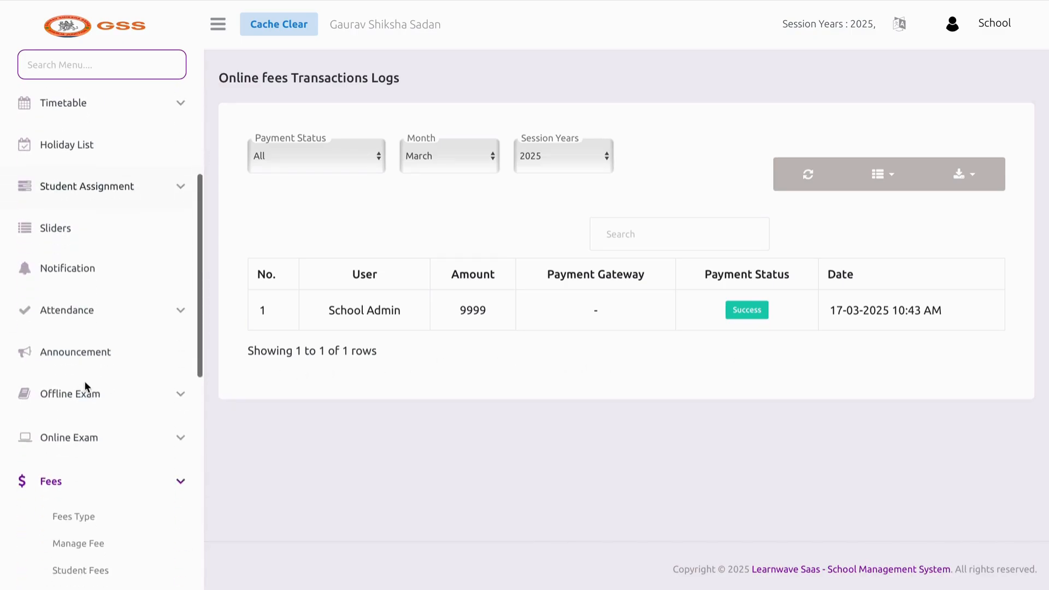
scroll(81, 452, "down", 2)
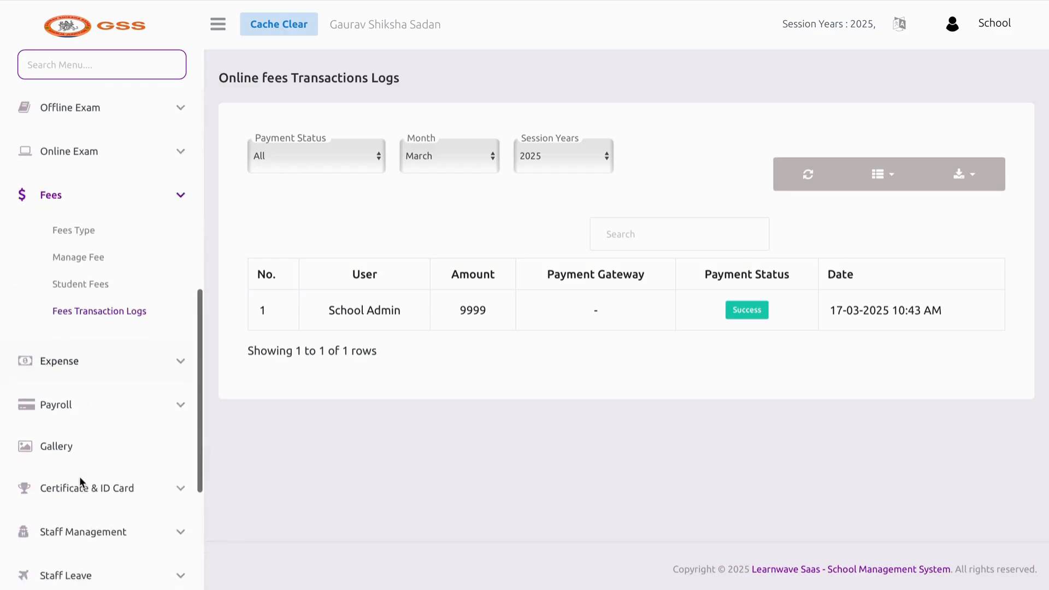
left_click(74, 357)
left_click(67, 258)
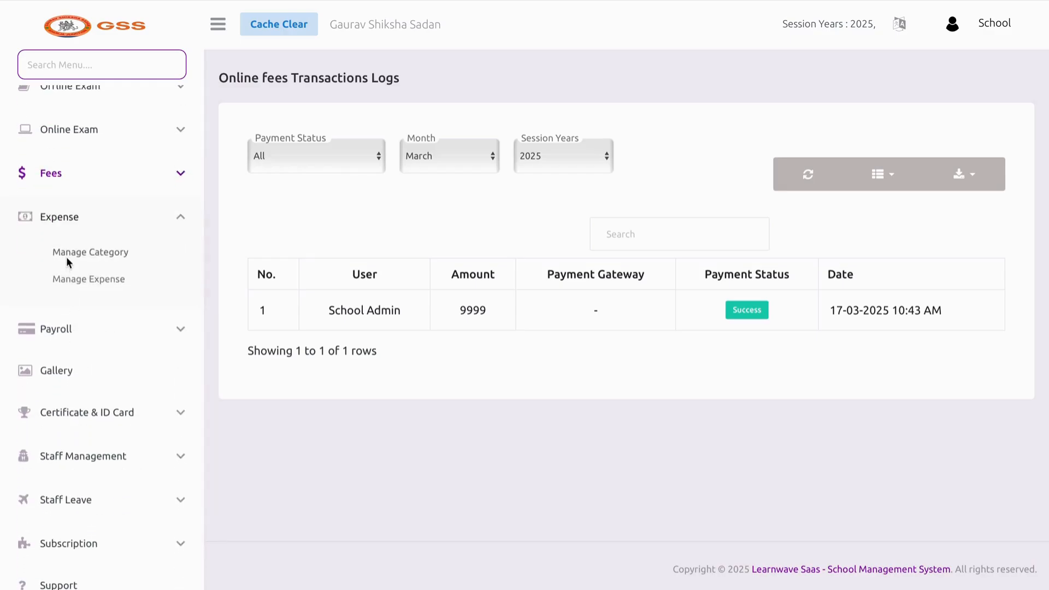
Save a new expense category named FOOD, then go to Manage Expense
left_click(257, 202)
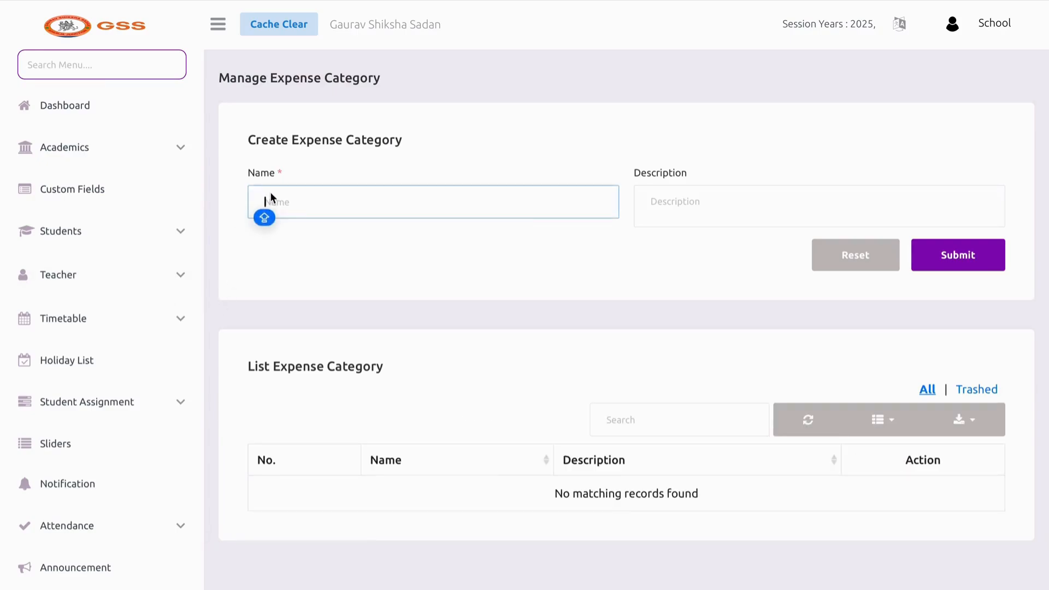
type("FURN")
key("BackSpace")
key("BackSpace")
key("BackSpace")
key("BackSpace")
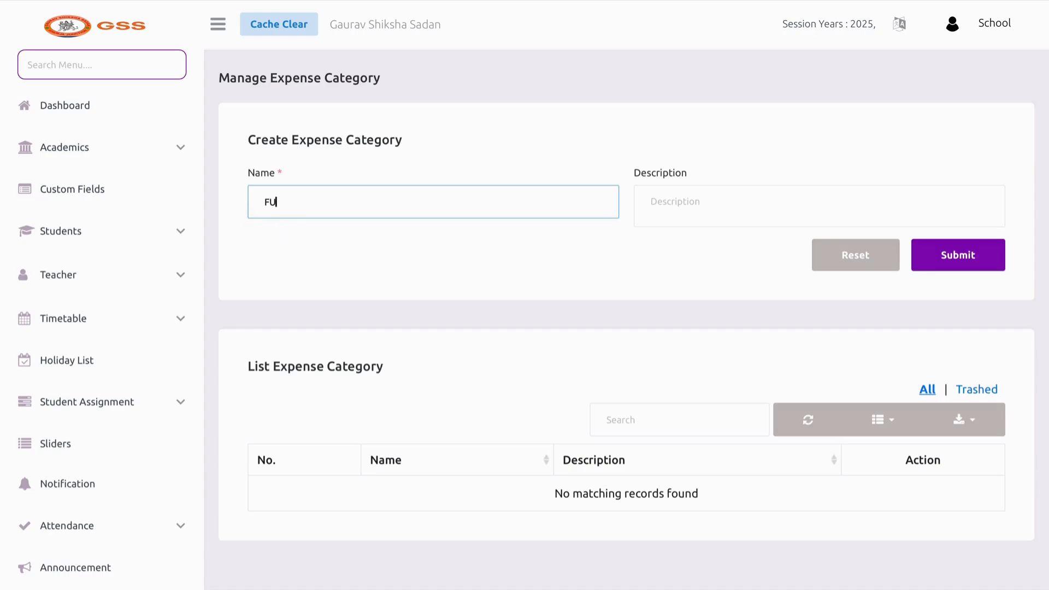
type("FOOD")
left_click(632, 249)
left_click(950, 263)
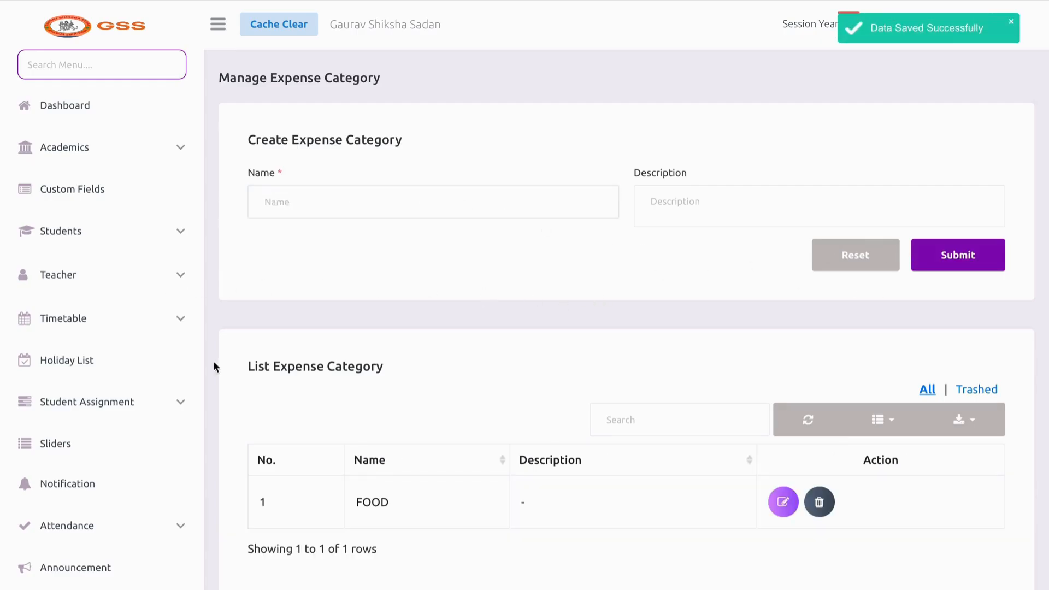
scroll(152, 368, "down", 6)
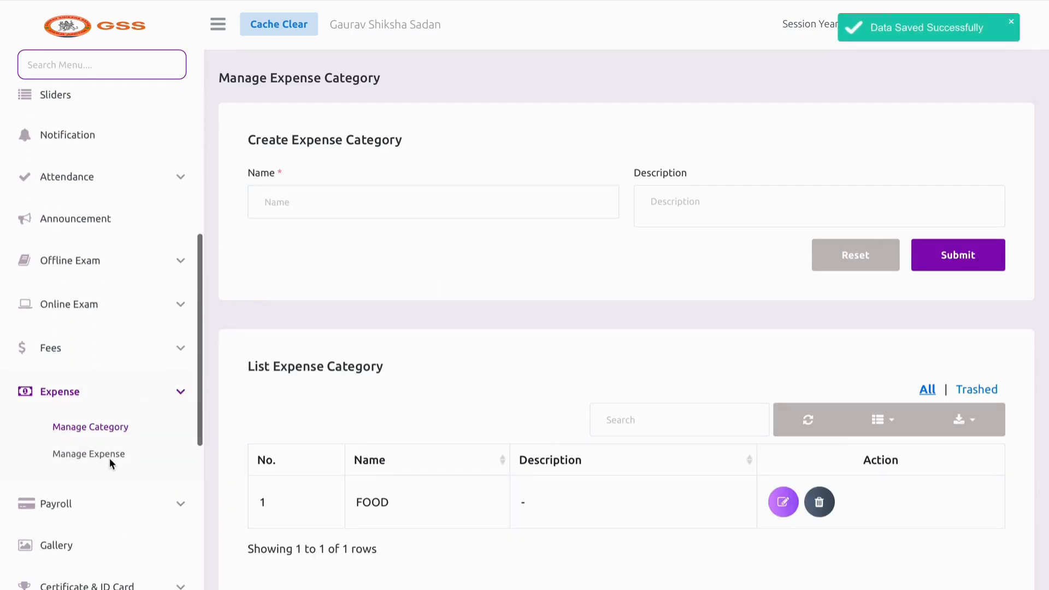
left_click(109, 459)
Choose the FOOD category, title the expense TEA BREAKFAST, and set amount 1000
left_click(382, 198)
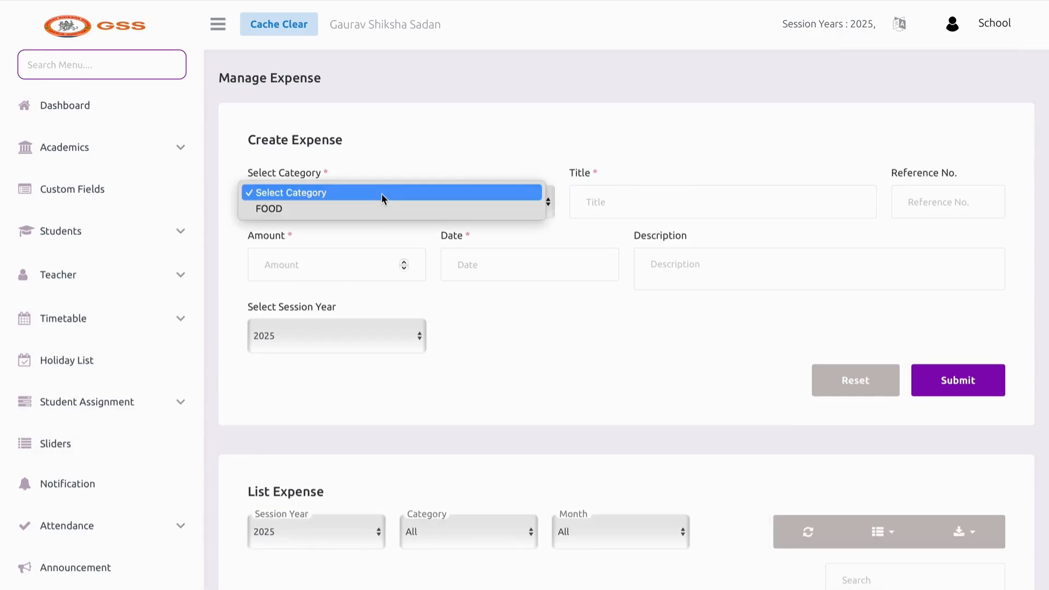
left_click(378, 208)
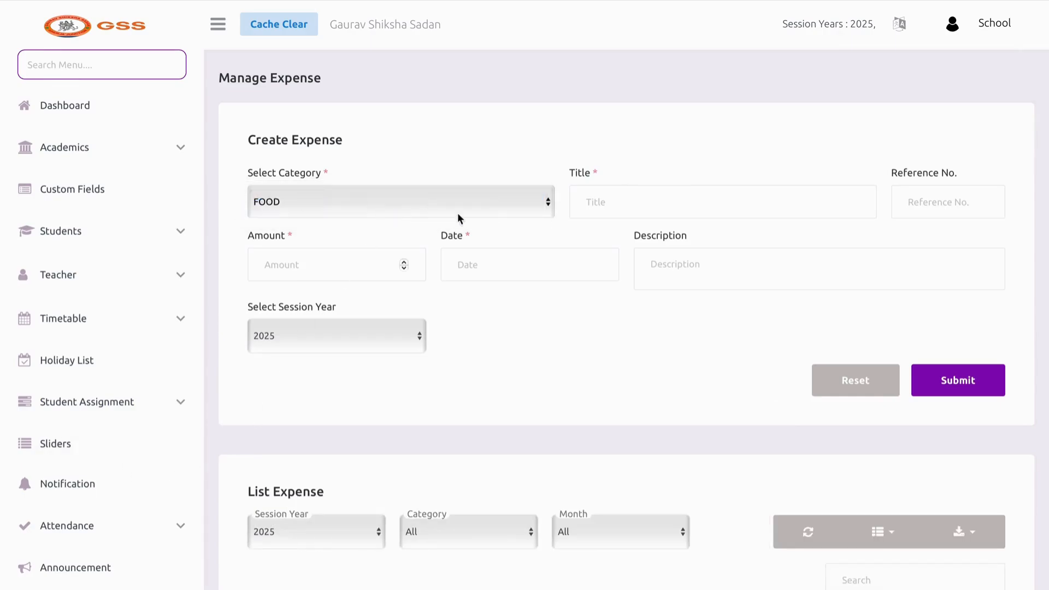
left_click(656, 210)
type("TEA")
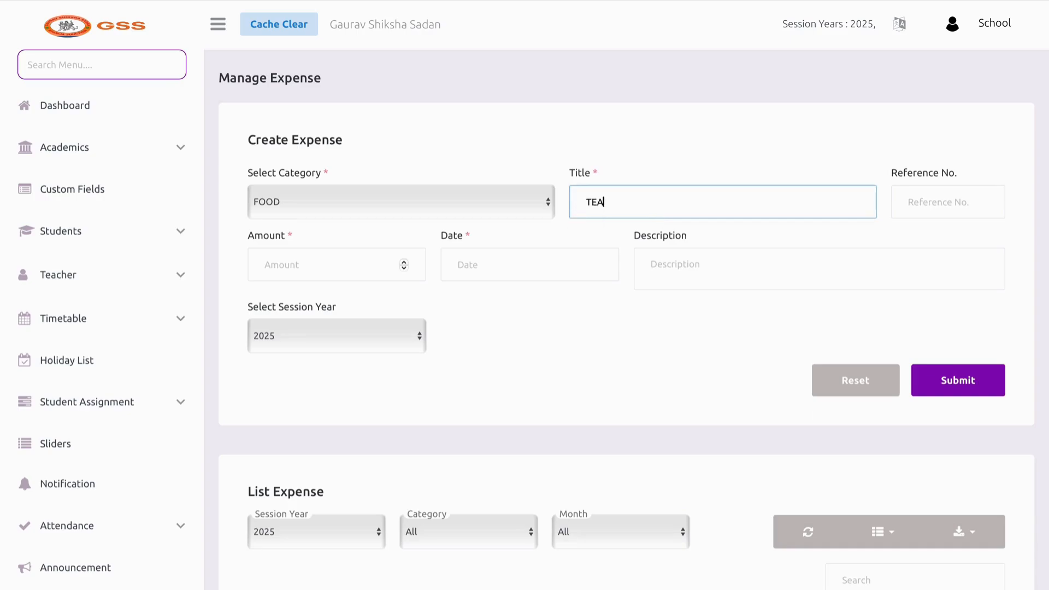
type("X")
left_click(720, 233)
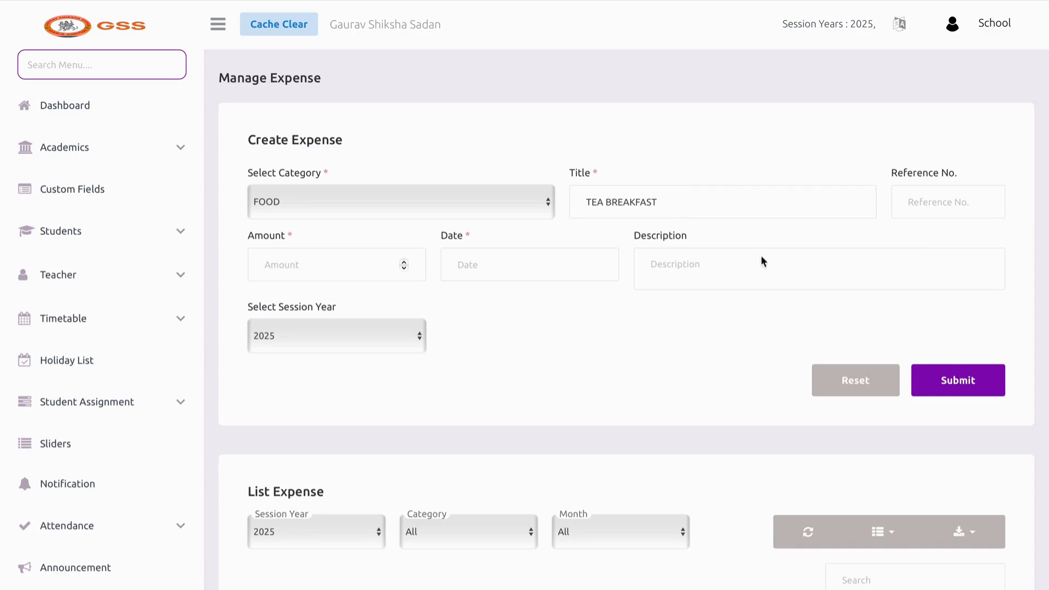
left_click(948, 198)
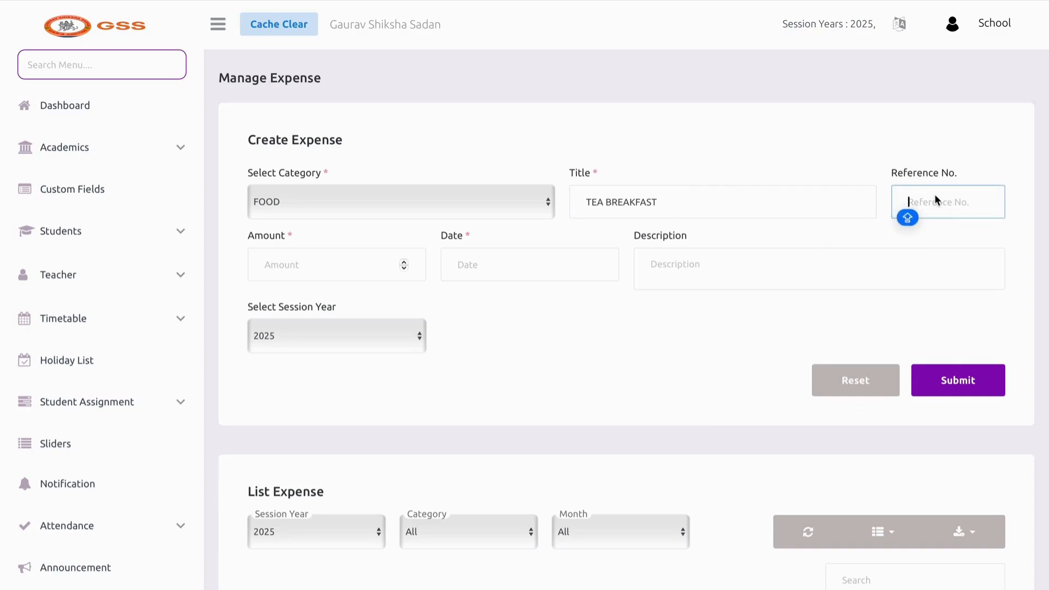
left_click(342, 279)
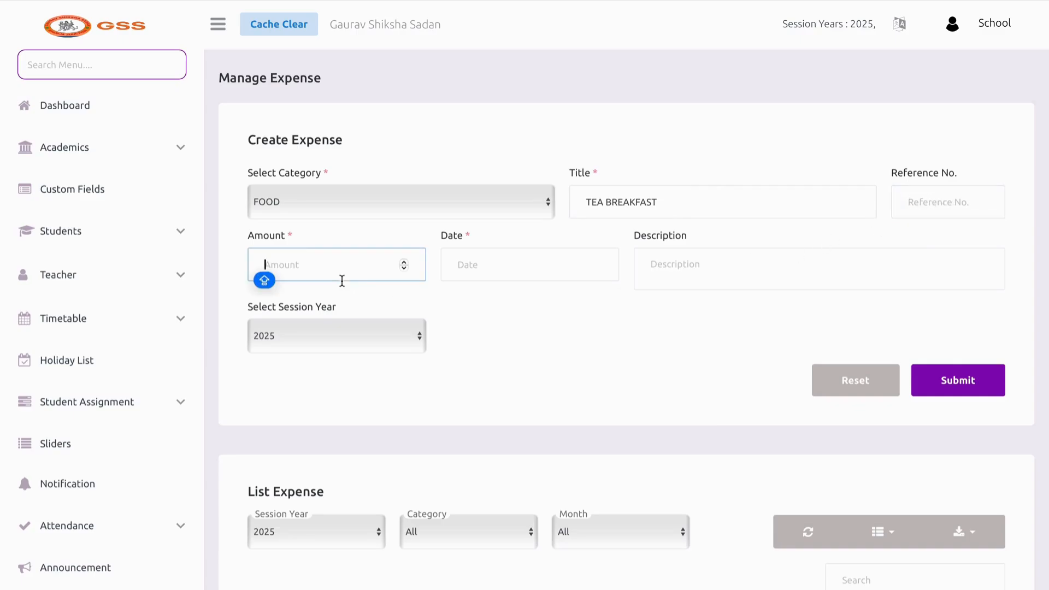
type("1000")
Date the expense 28-03-2025, describe it as 15 CUP TEA AND SAMOSA, and save
left_click(537, 271)
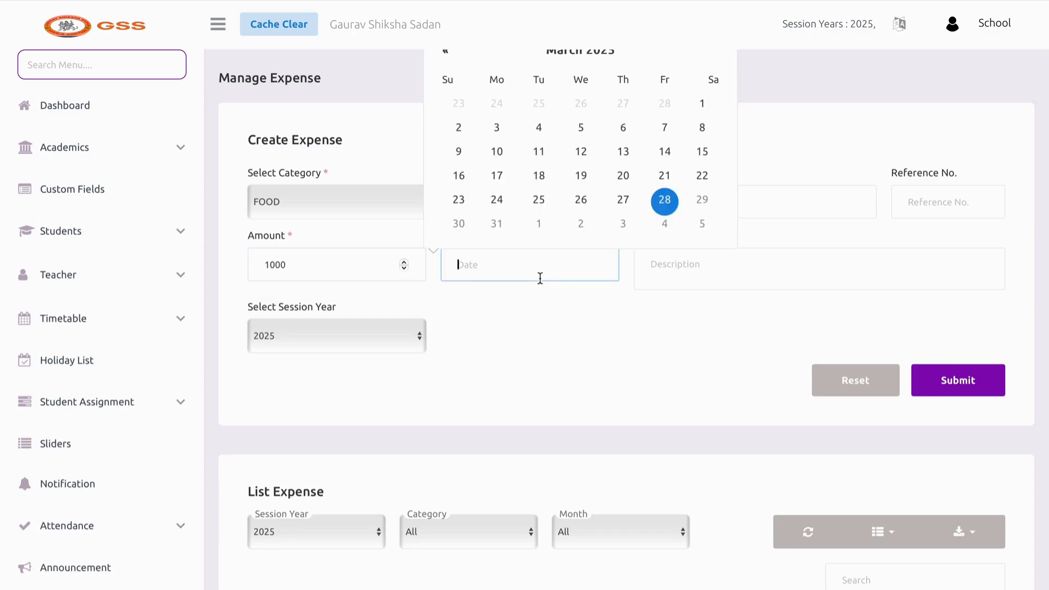
left_click(665, 200)
left_click(646, 281)
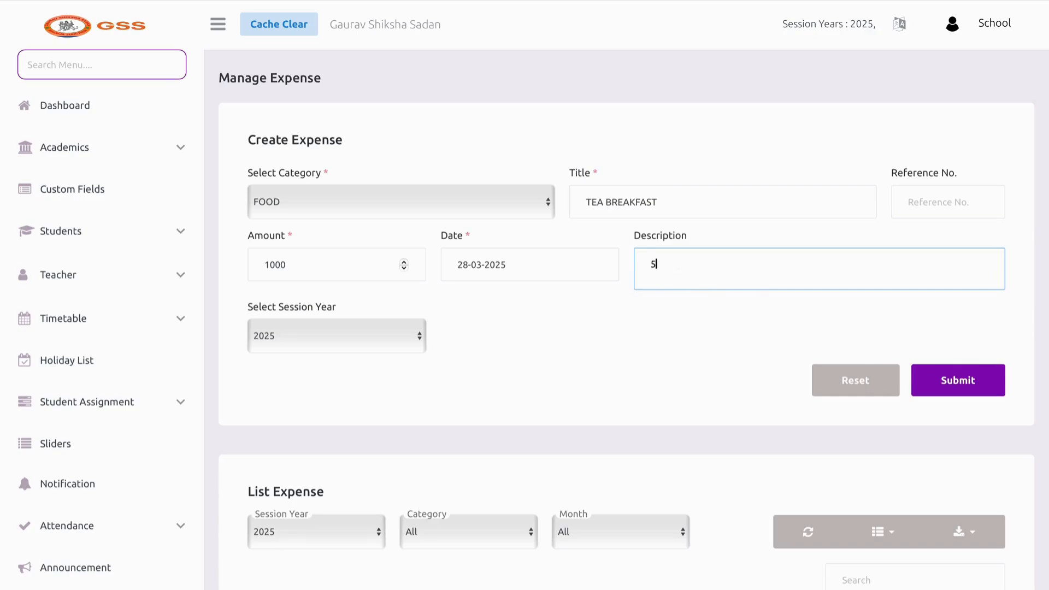
type("5 d")
type(" CUP TEA AND SAMOSA")
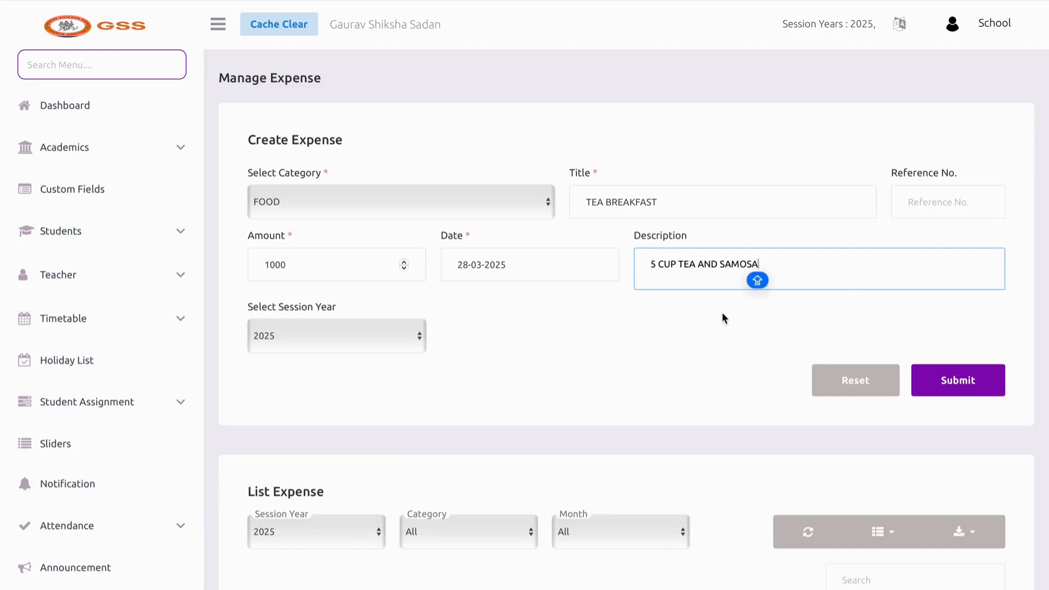
left_click(651, 265)
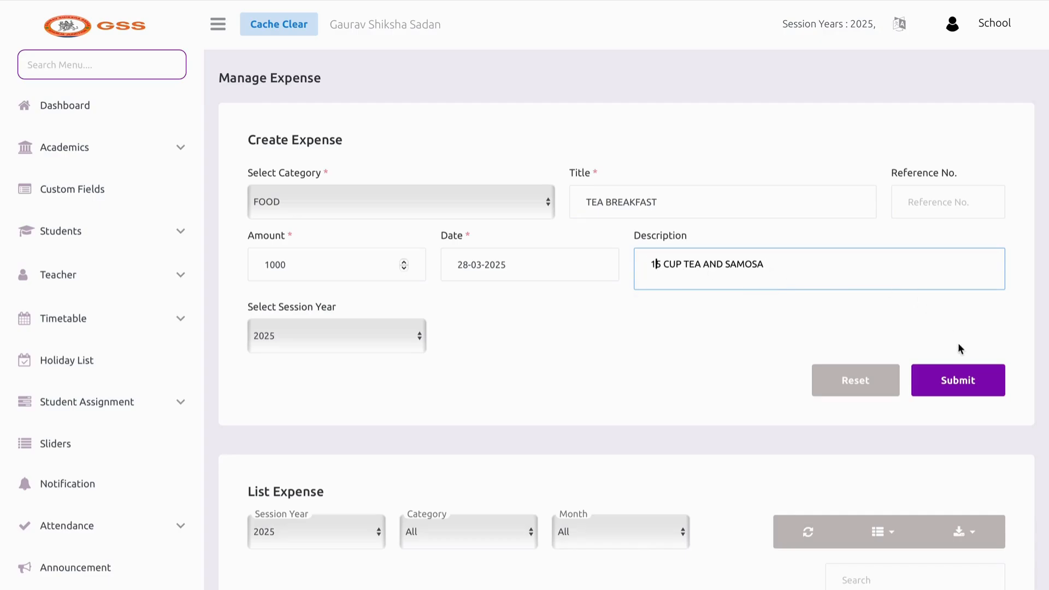
type("1")
left_click(959, 381)
scroll(600, 306, "down", 4)
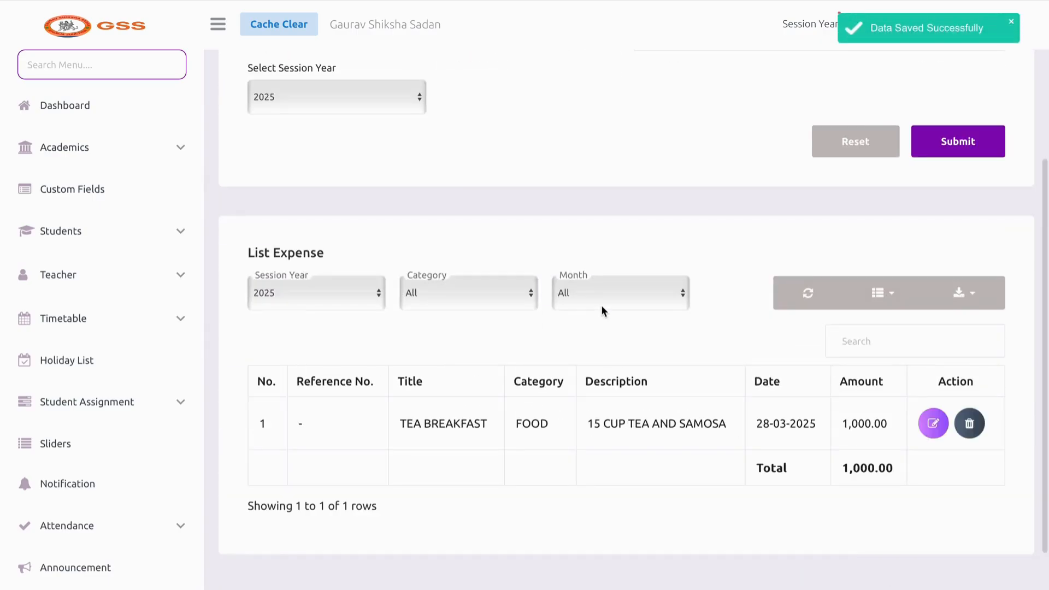
Filter the expense list to March and review the TEA BREAKFAST entry
scroll(600, 305, "down", 1)
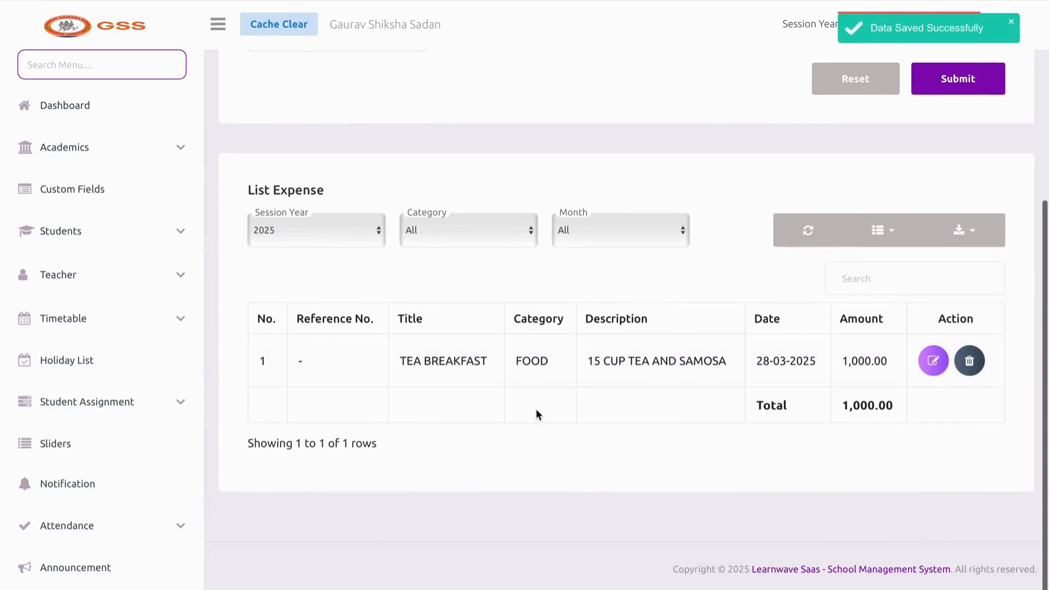
left_click(575, 240)
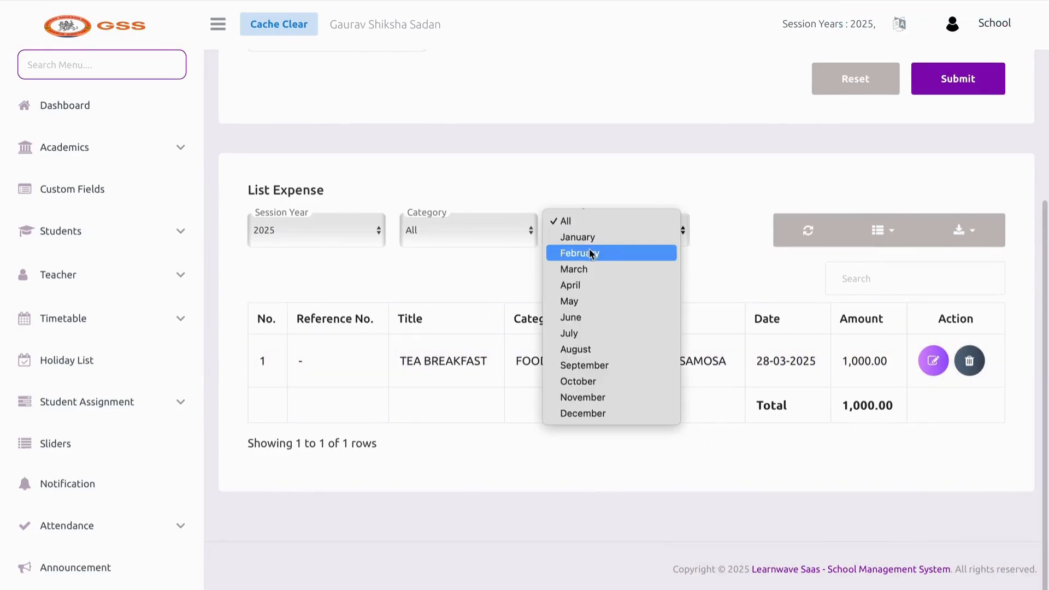
left_click(604, 264)
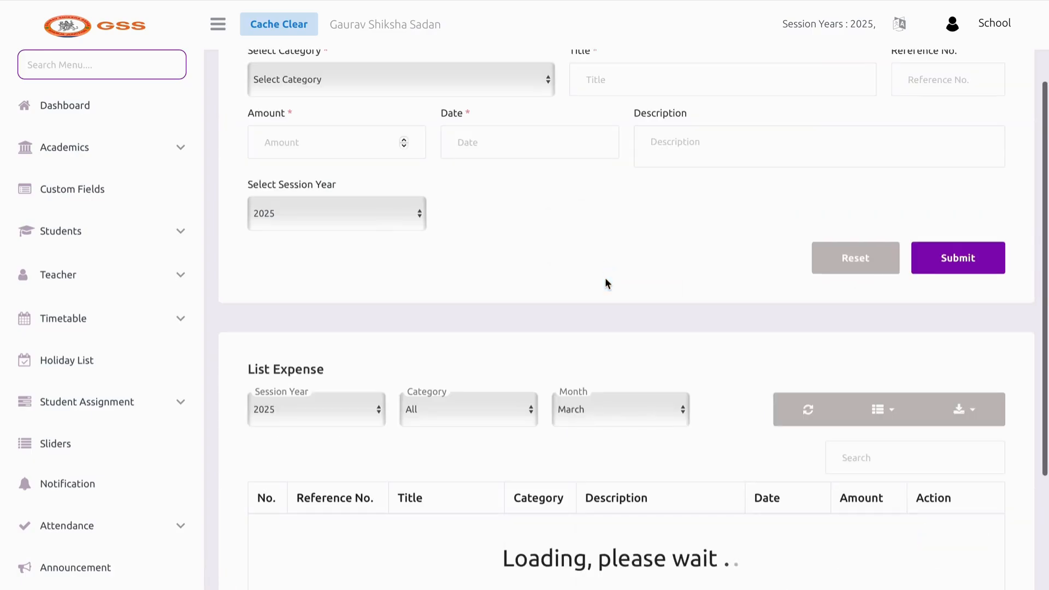
scroll(578, 460, "down", 3)
scroll(465, 493, "up", 5)
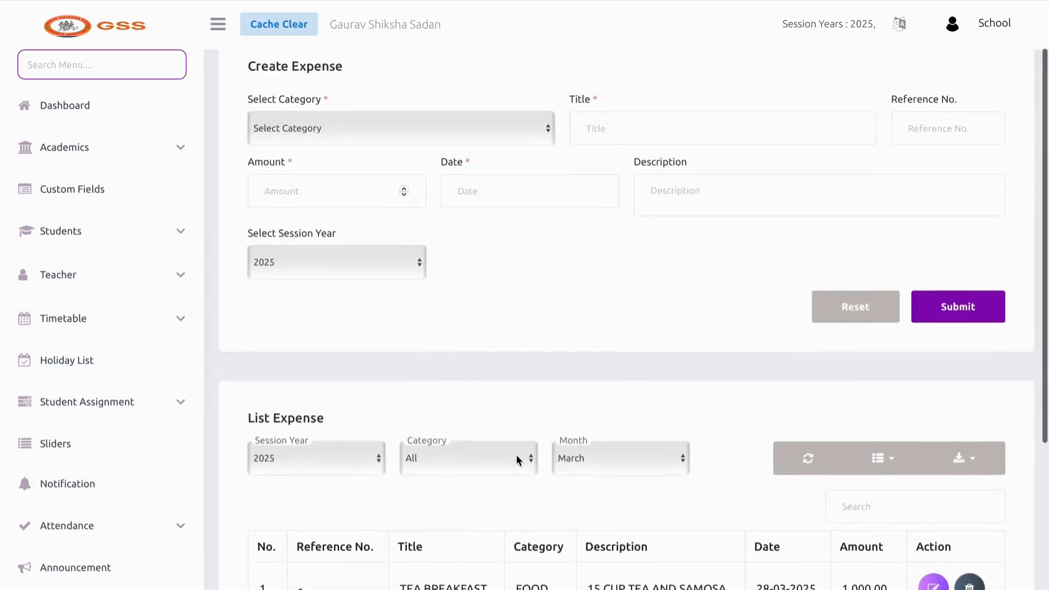
scroll(461, 251, "down", 5)
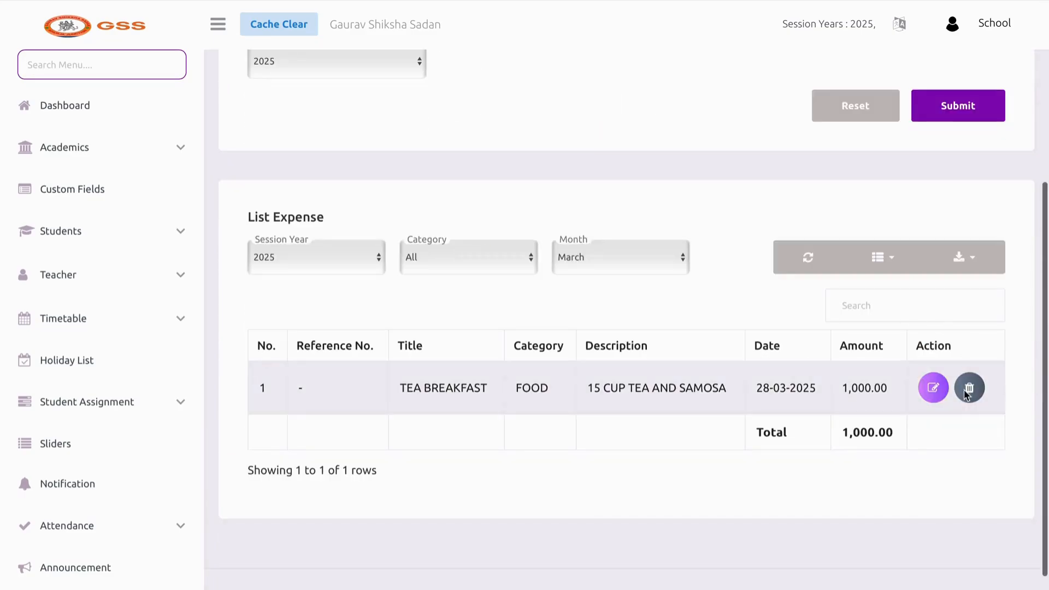
scroll(130, 169, "up", 5)
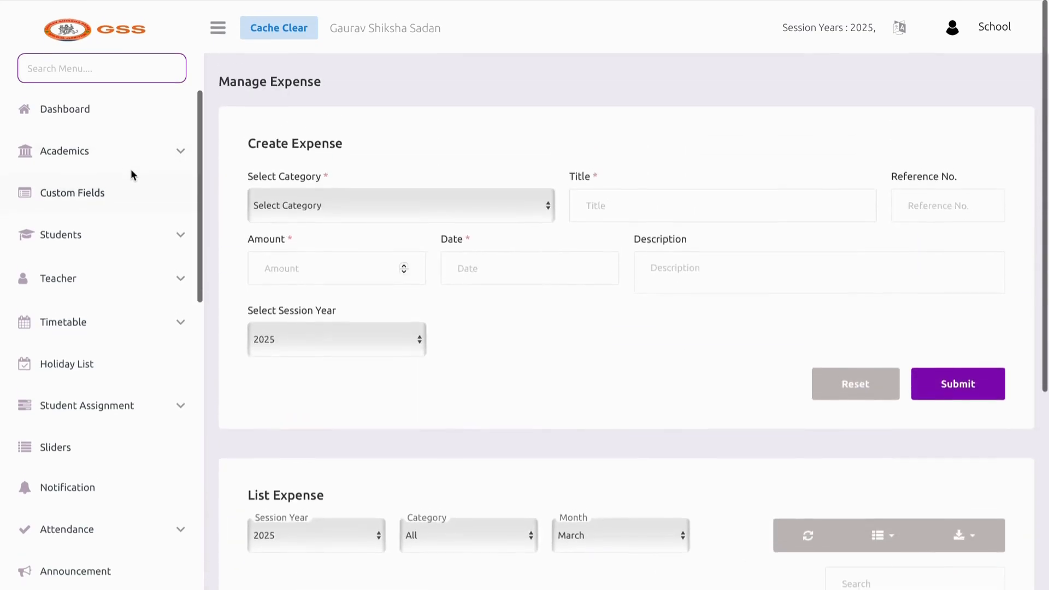
Review the expense chart on the school Dashboard
left_click(109, 115)
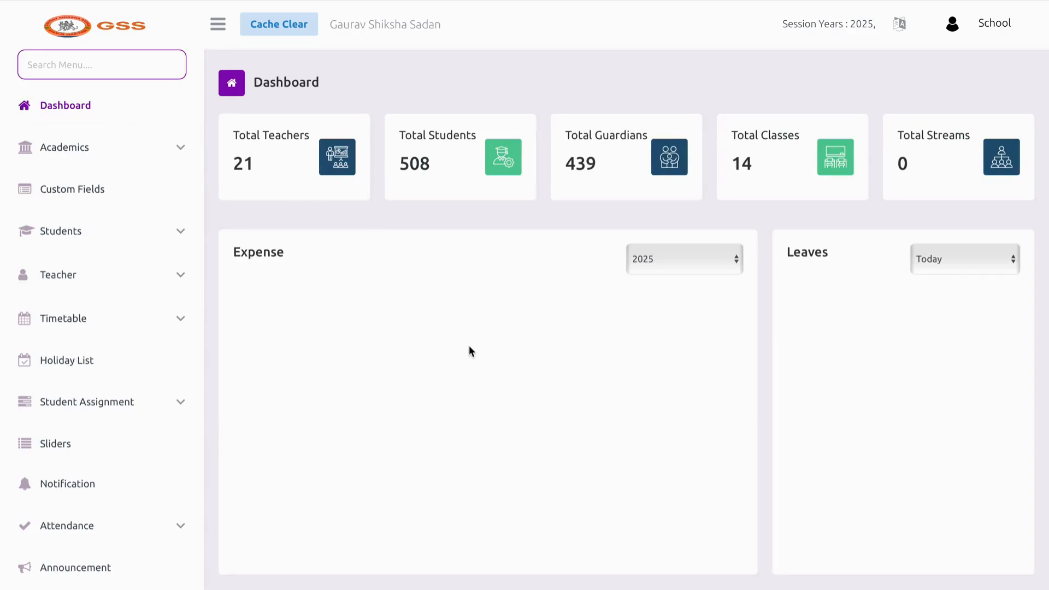
scroll(481, 327, "down", 2)
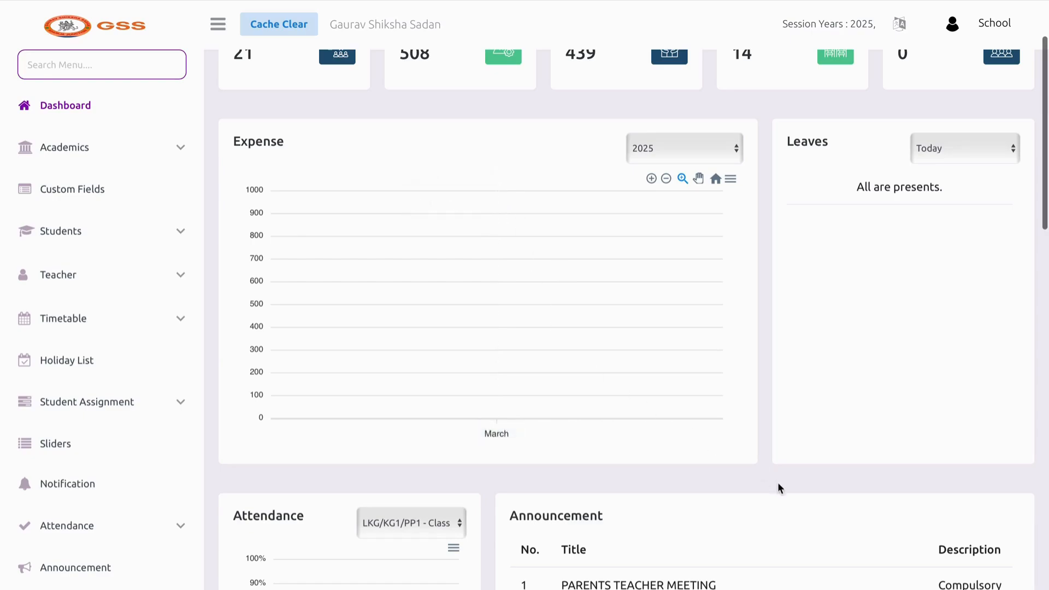
scroll(74, 381, "down", 2)
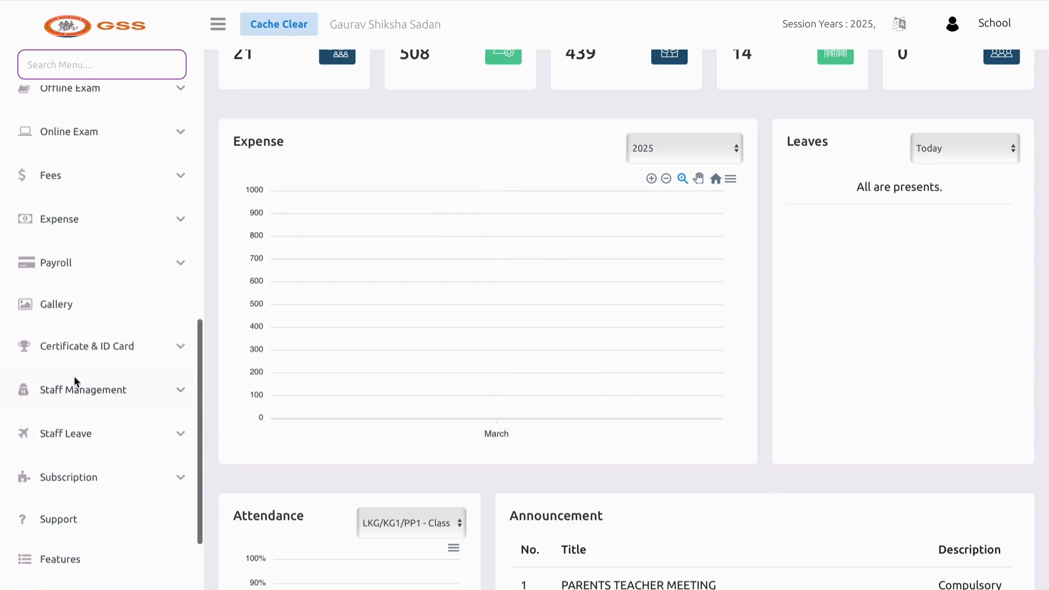
Delete the TEA BREAKFAST expense from Manage Expense, leaving no records
left_click(92, 172)
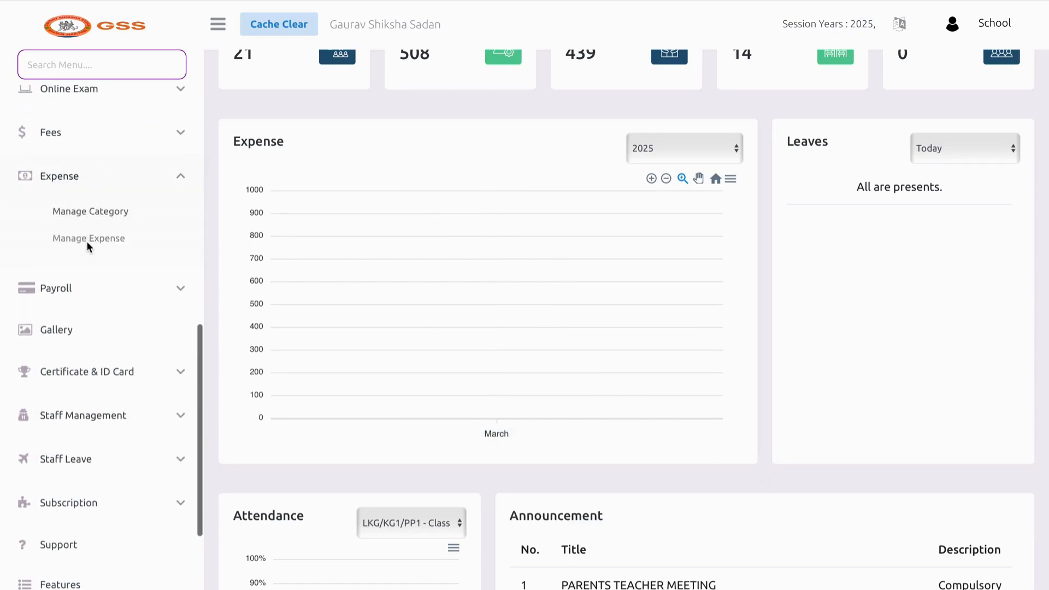
left_click(87, 241)
scroll(324, 412, "down", 3)
scroll(324, 412, "down", 1)
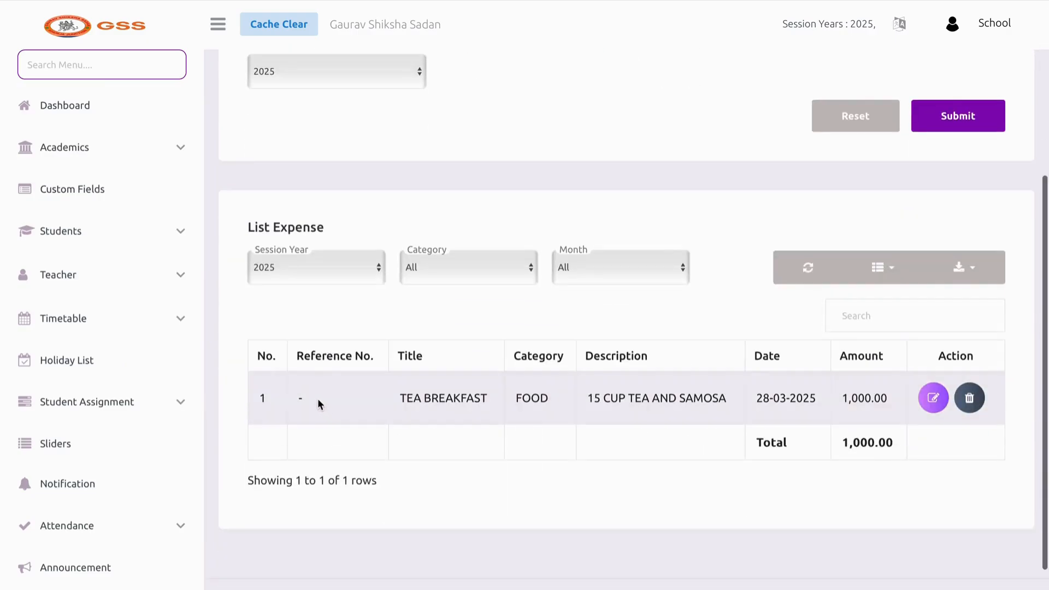
left_click(964, 406)
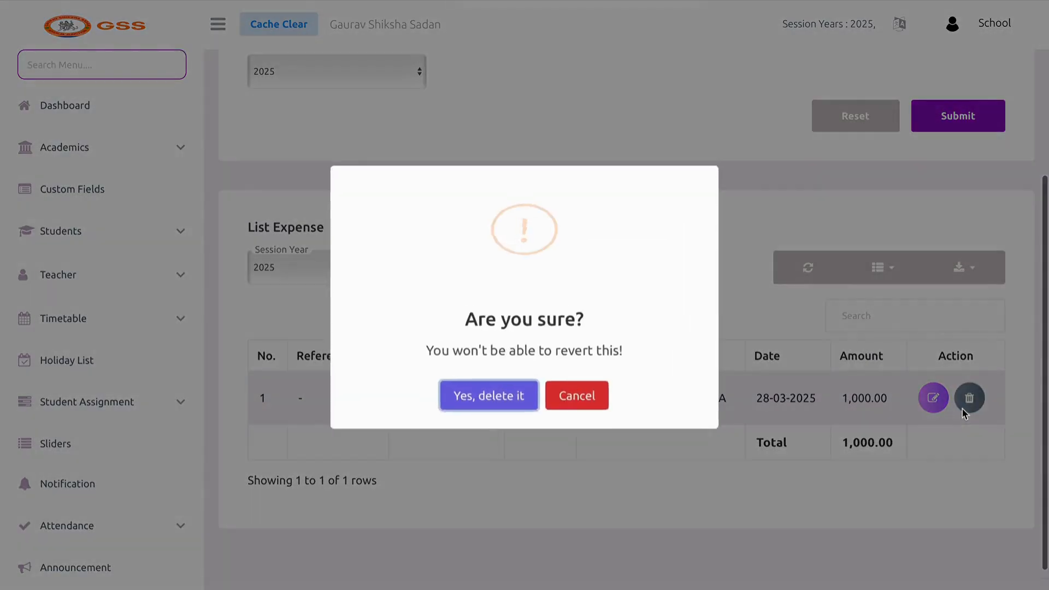
left_click(489, 395)
scroll(110, 445, "down", 4)
scroll(103, 494, "down", 3)
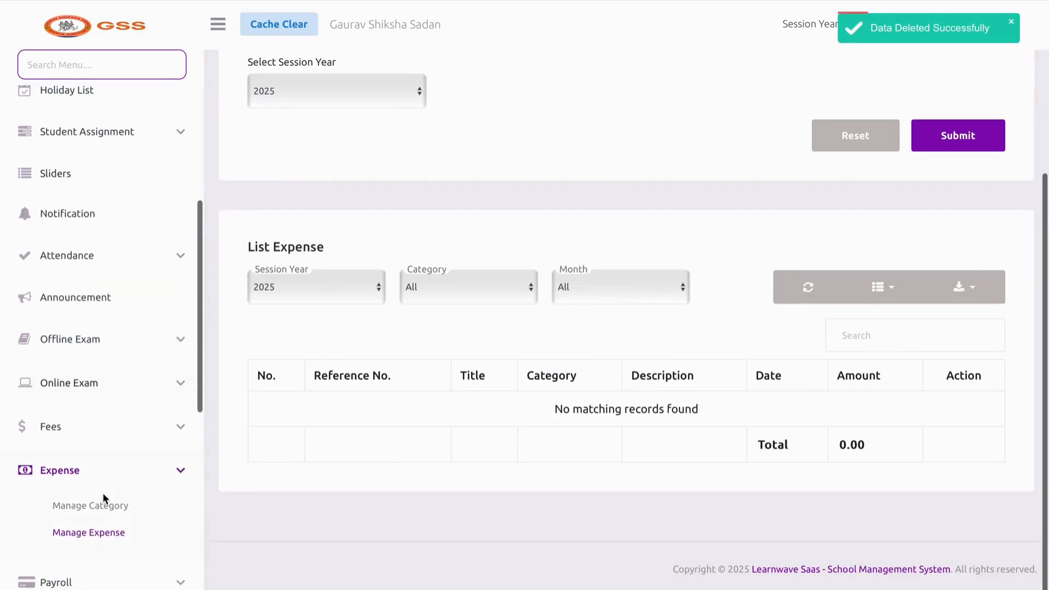
left_click(103, 497)
Load the March 2025 payroll and scroll through the unpaid staff list
left_click(97, 457)
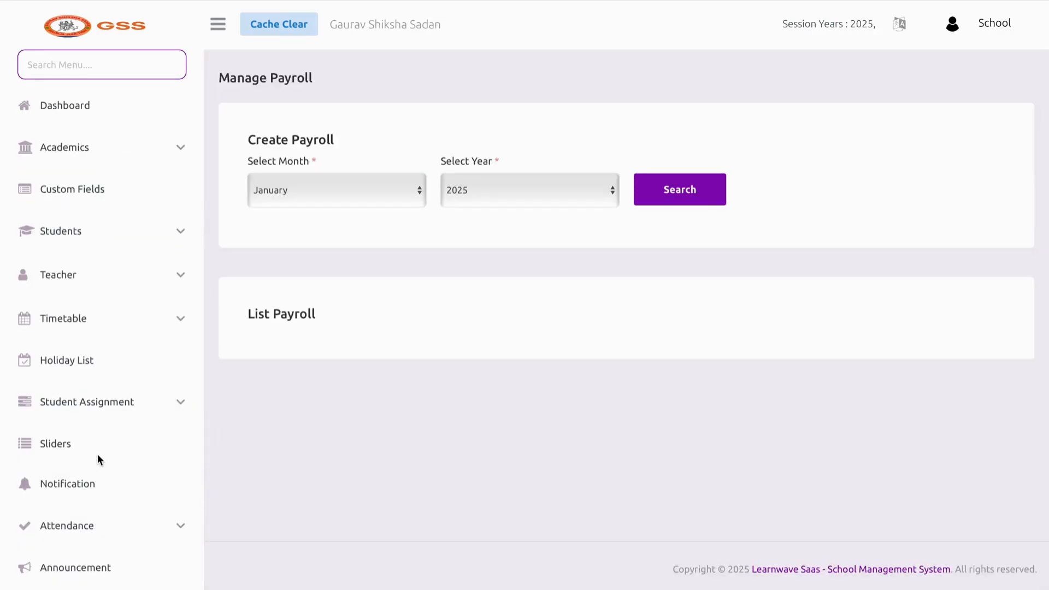
left_click(367, 200)
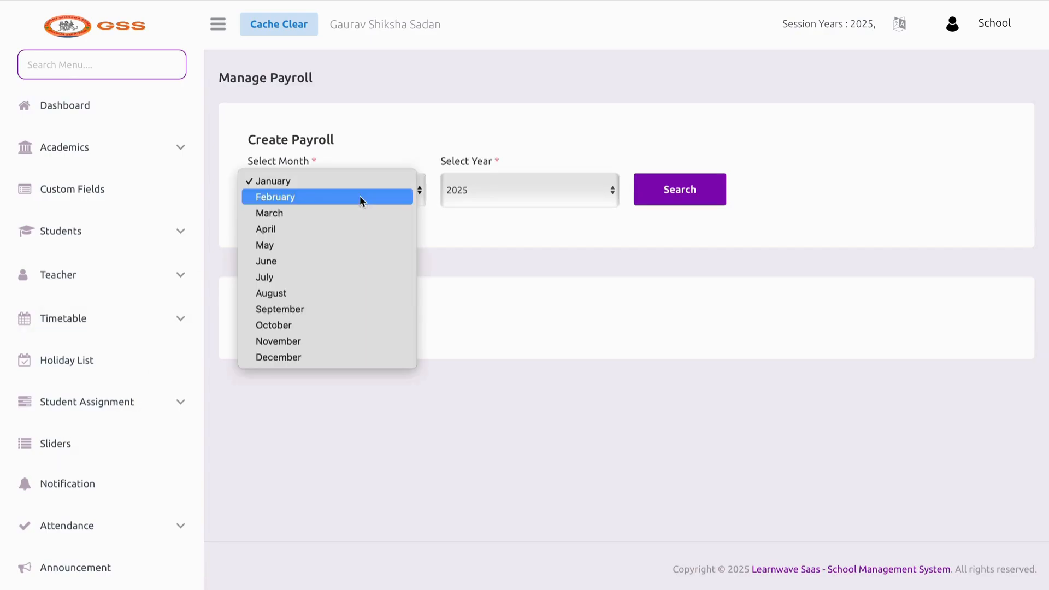
left_click(355, 212)
left_click(662, 192)
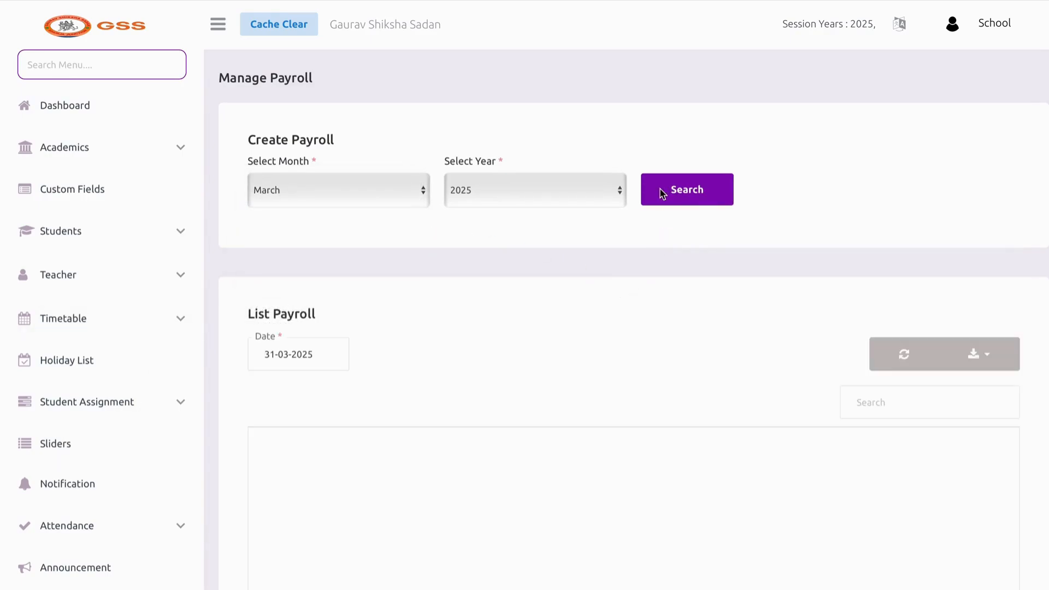
scroll(551, 366, "down", 3)
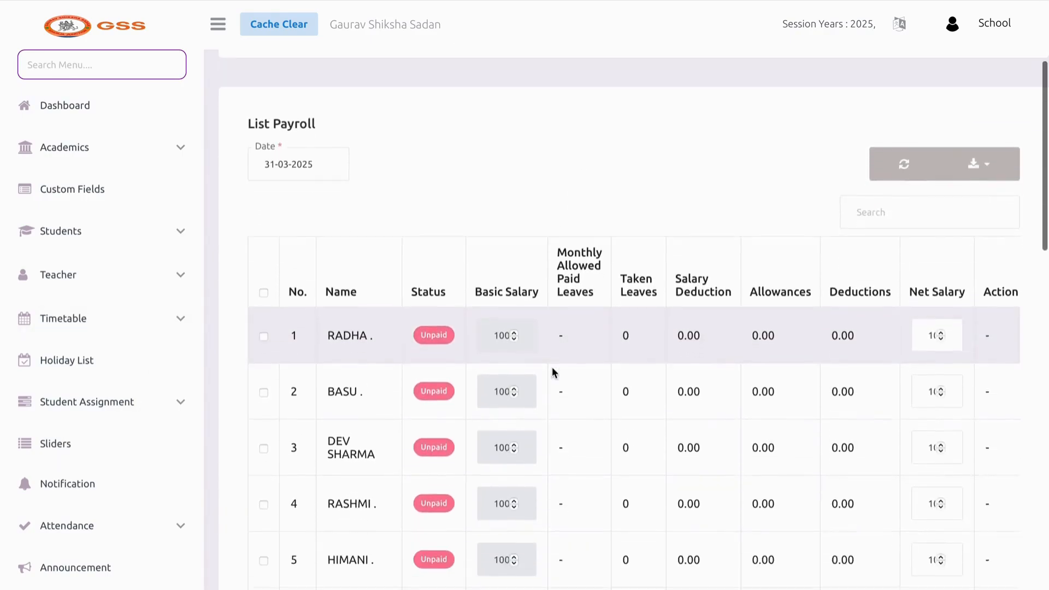
scroll(551, 368, "down", 1)
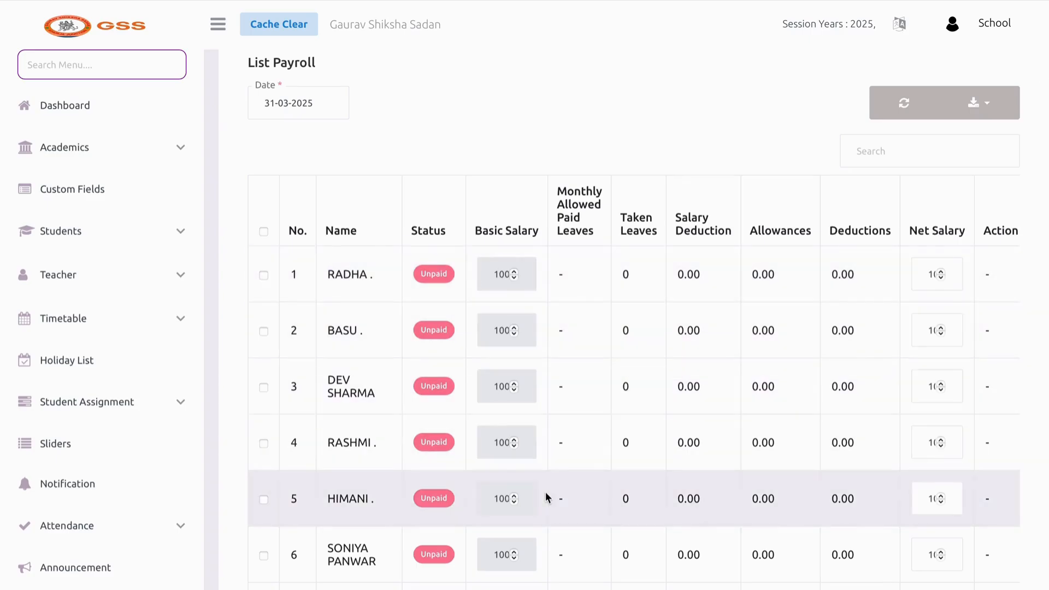
scroll(546, 497, "down", 3)
scroll(545, 492, "down", 3)
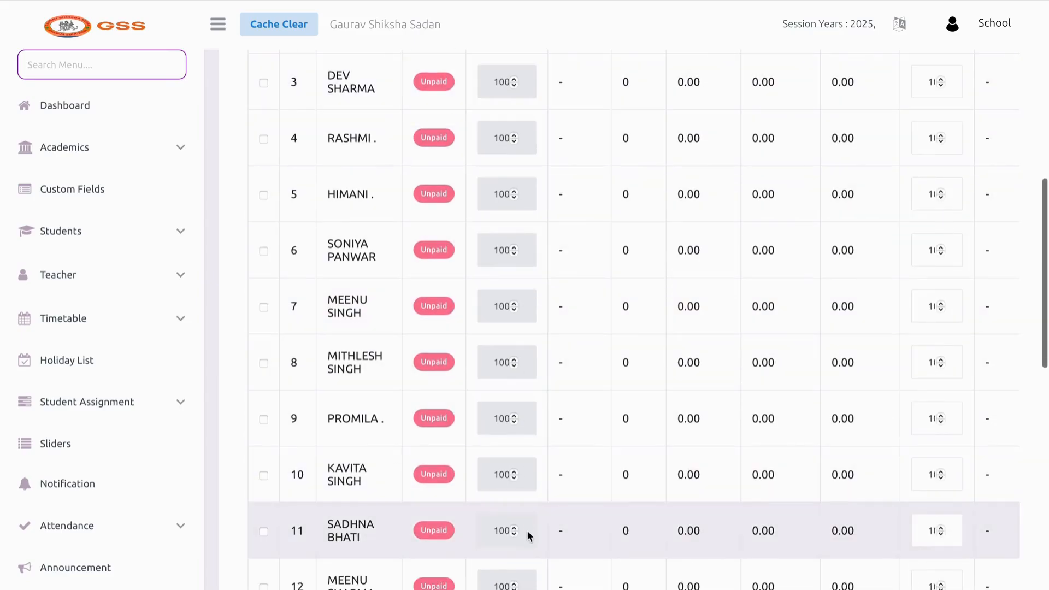
scroll(511, 454, "up", 5)
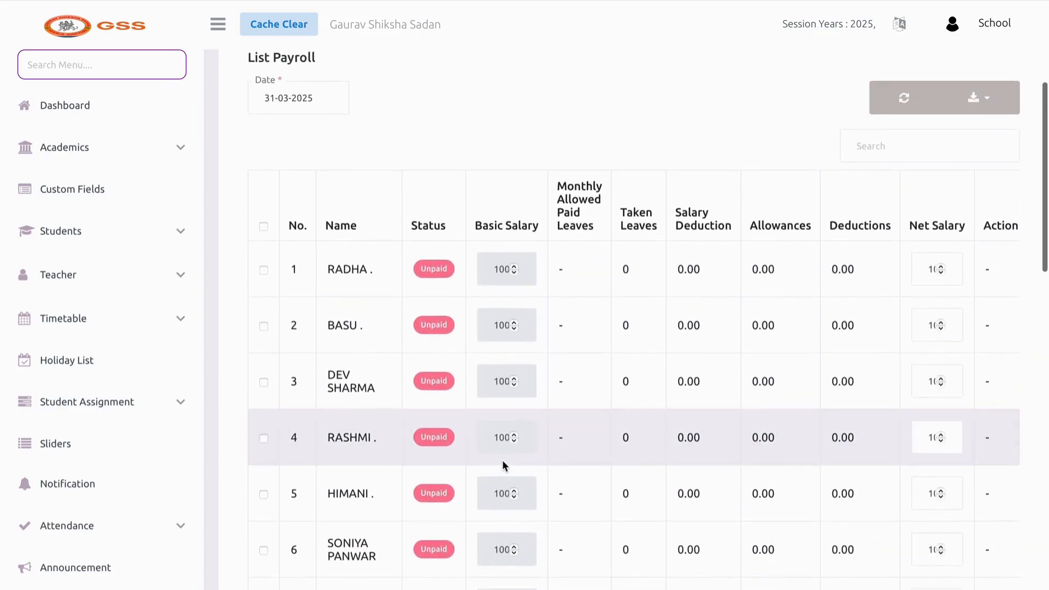
Place the caret in the first staff member's net salary field
left_click(926, 276)
left_click(926, 276)
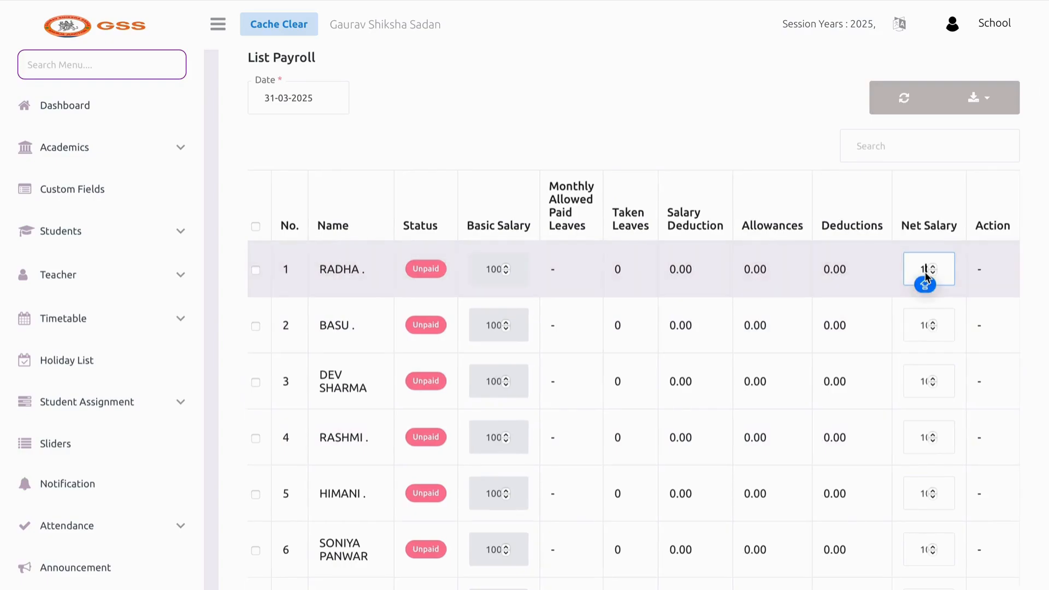
key("Right")
scroll(805, 297, "down", 6)
scroll(805, 297, "up", 8)
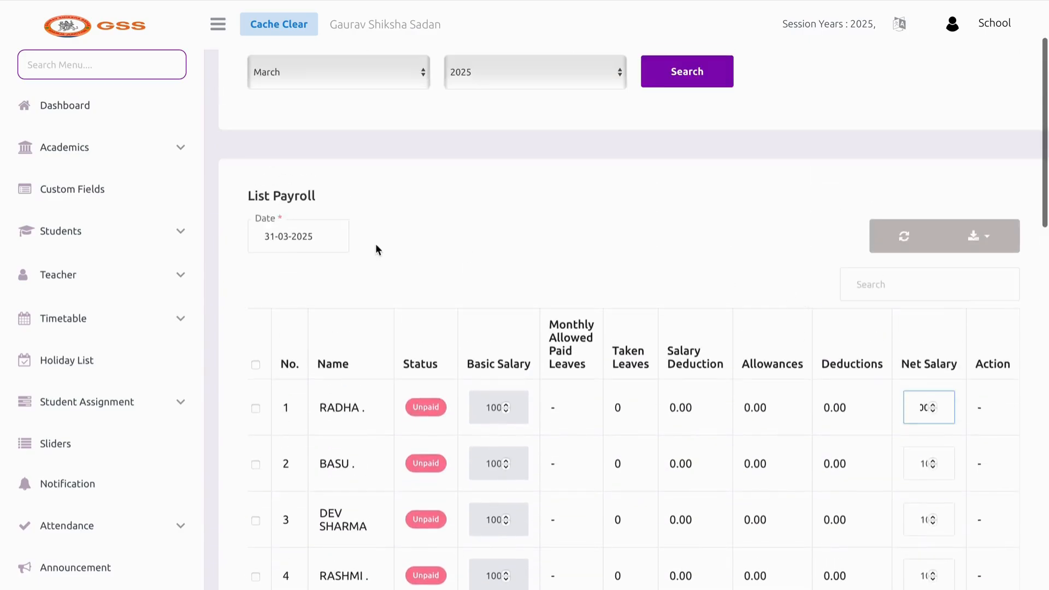
Tick and untick the first staff member's payroll row, leaving everyone unpaid
left_click(255, 409)
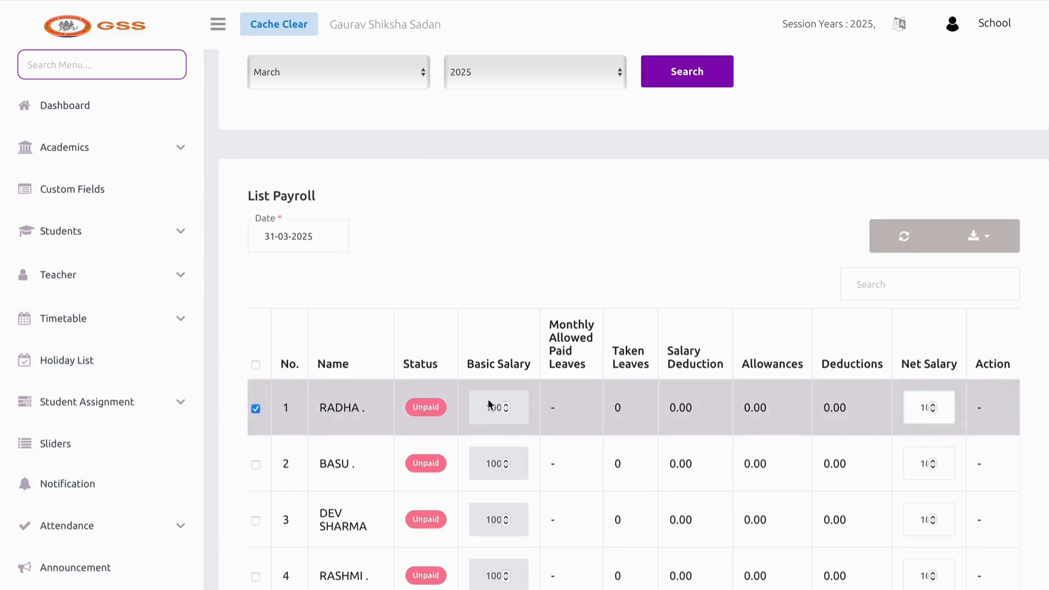
scroll(513, 406, "down", 18)
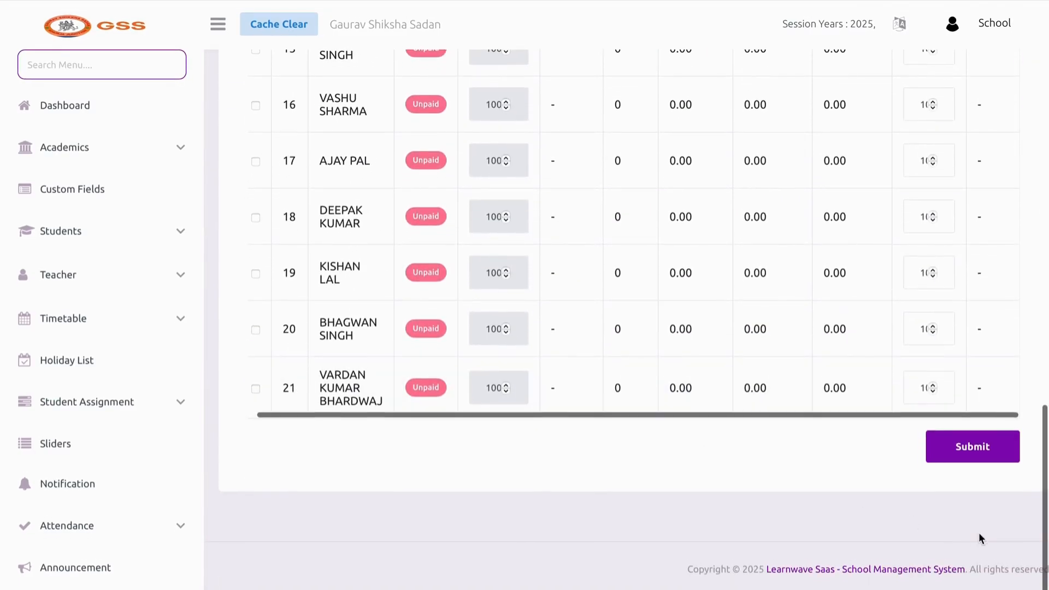
scroll(928, 418, "up", 15)
scroll(922, 486, "down", 2)
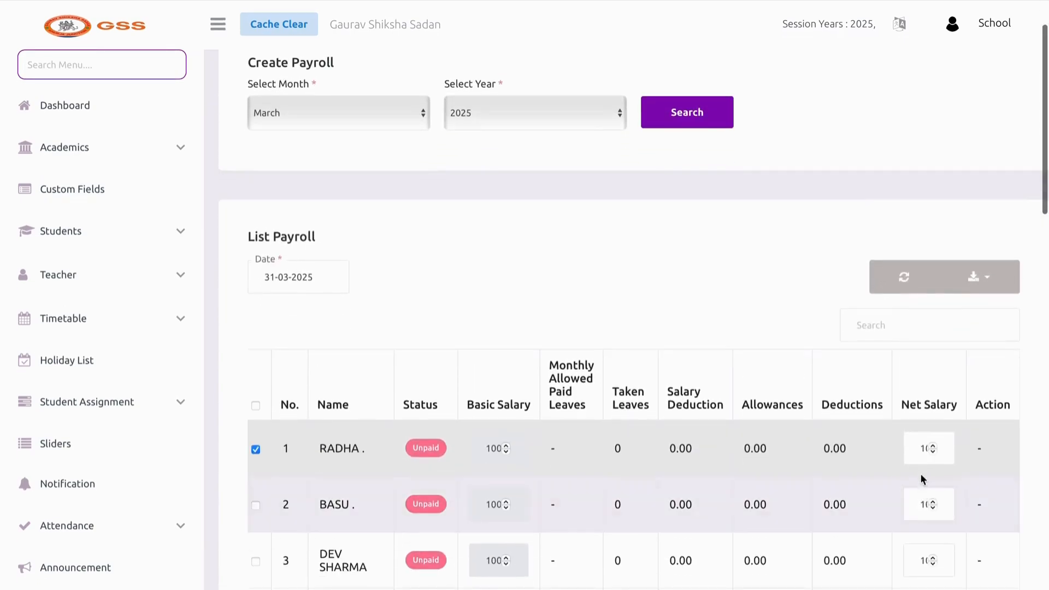
left_click(926, 449)
left_click(926, 449)
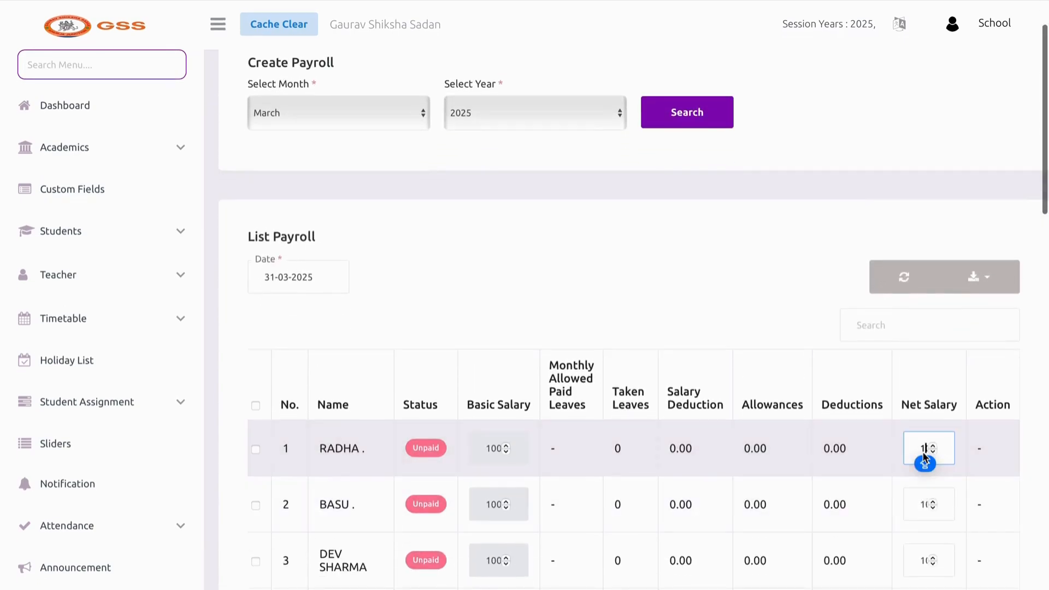
scroll(922, 493, "down", 1)
scroll(535, 481, "down", 8)
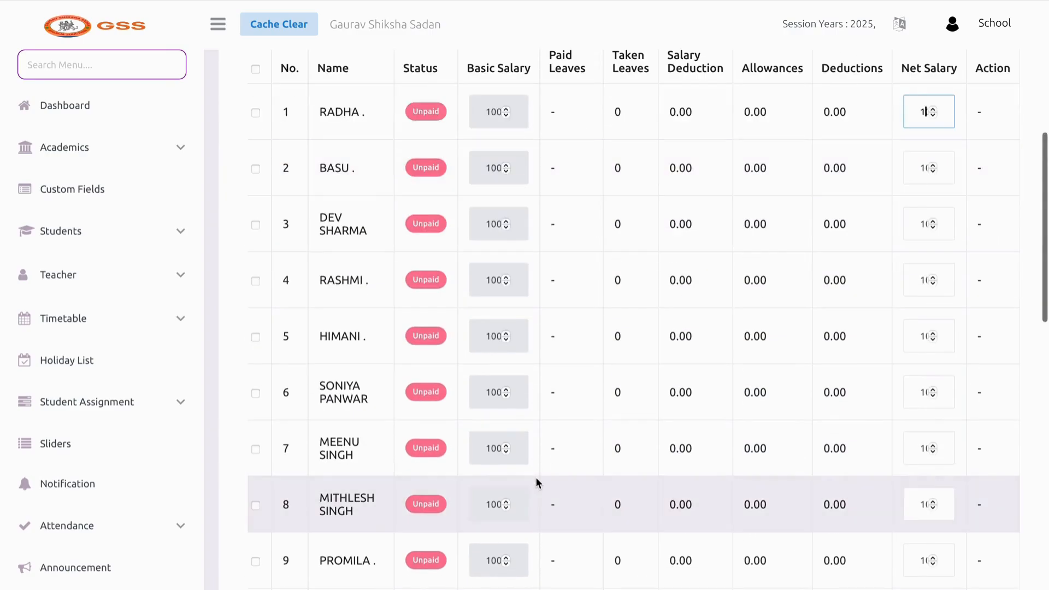
scroll(92, 463, "down", 5)
scroll(92, 463, "down", 3)
scroll(280, 359, "up", 4)
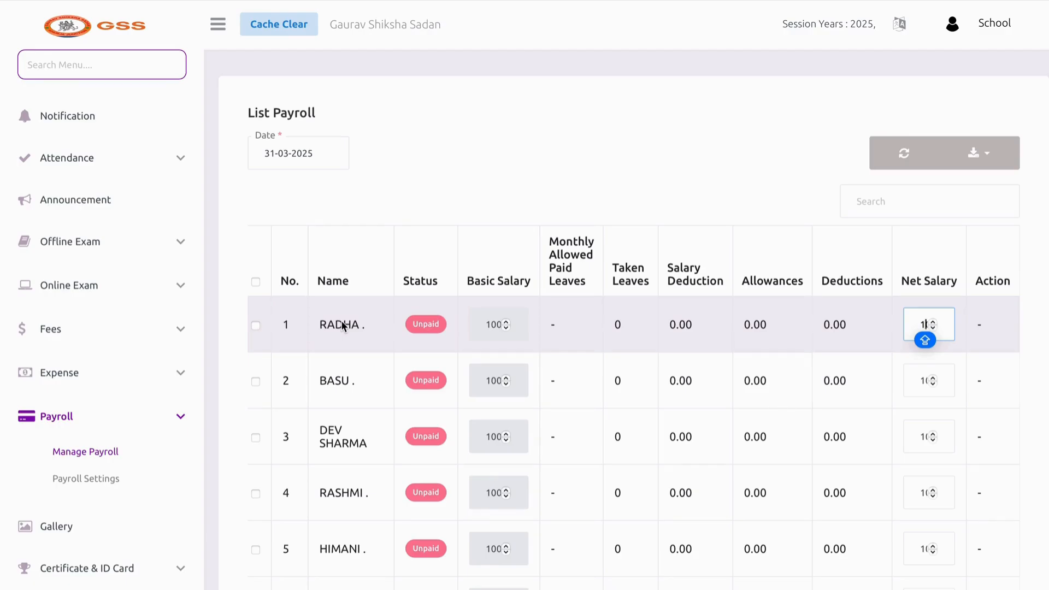
left_click(95, 486)
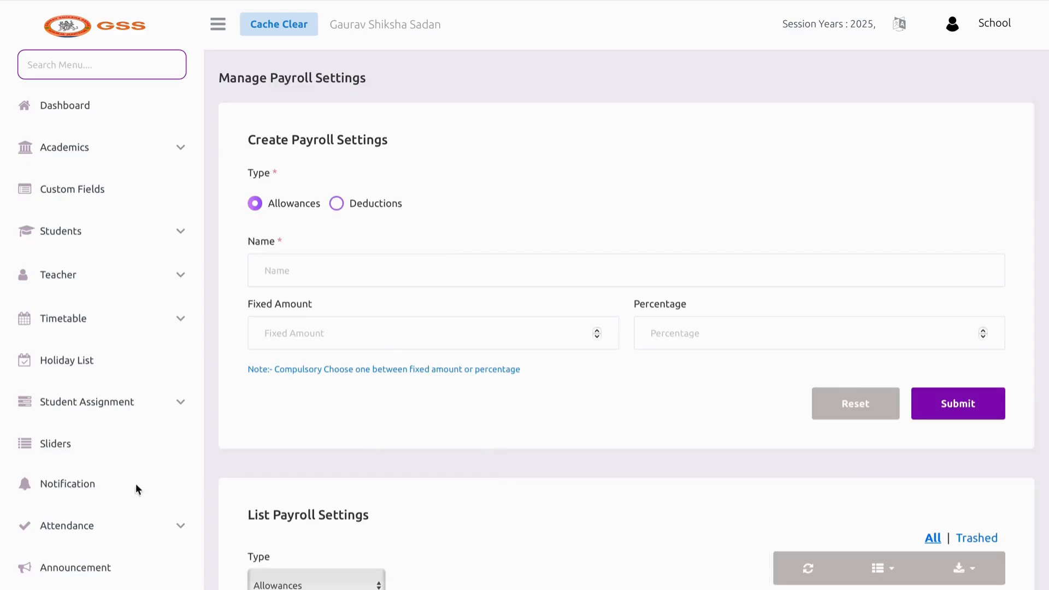
Create and save a PF deduction given as a percentage in payroll settings
scroll(637, 481, "down", 4)
scroll(637, 480, "up", 2)
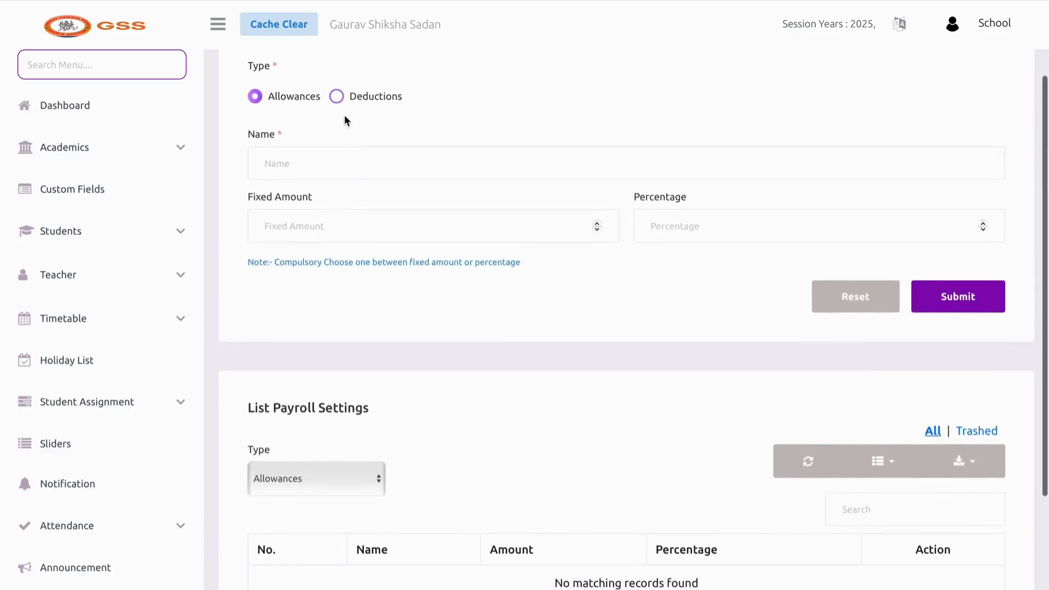
left_click(336, 96)
left_click(339, 158)
type("PF")
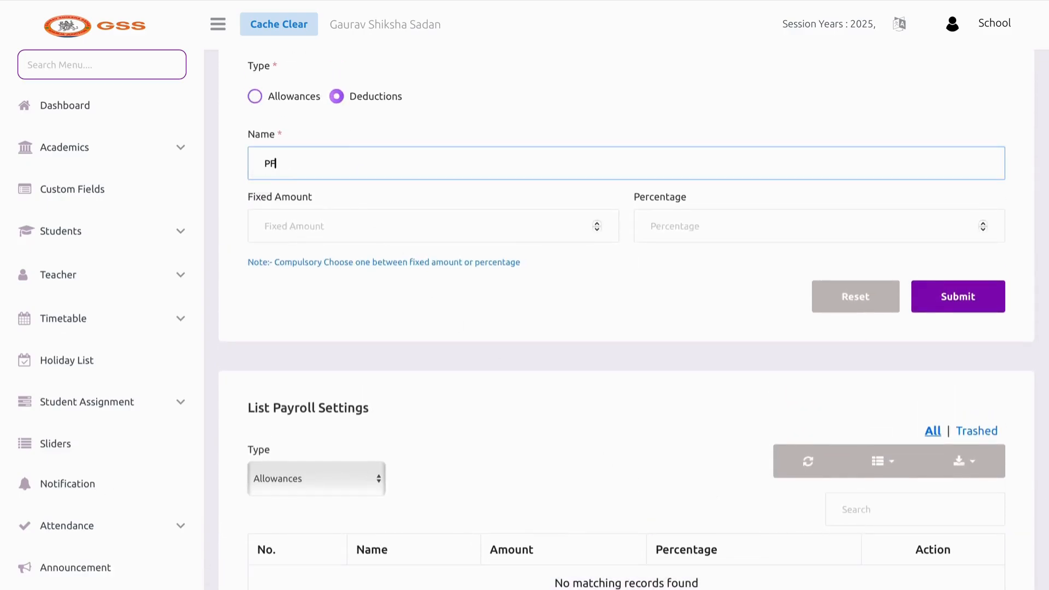
key("Caps_Lock")
left_click(355, 231)
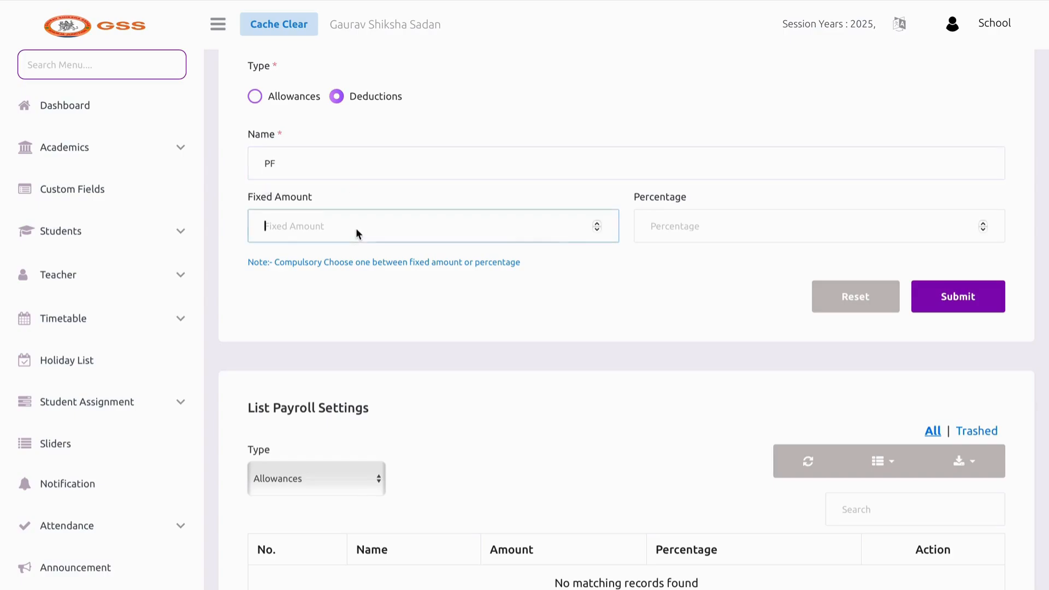
left_click(639, 239)
type("12")
left_click(964, 303)
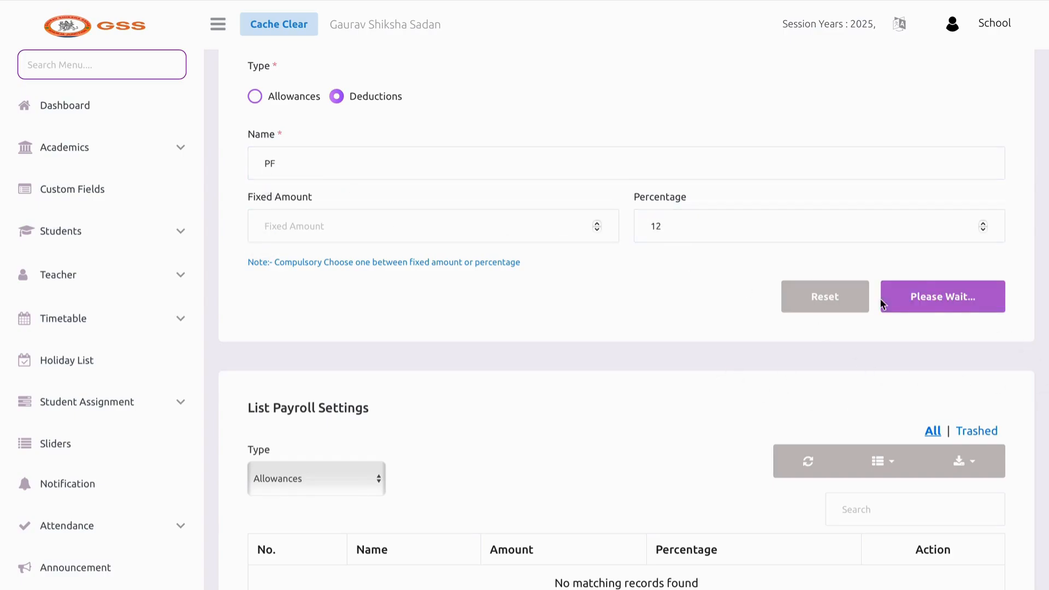
Show Deductions in the settings list and delete the PF 12% entry
scroll(452, 337, "down", 3)
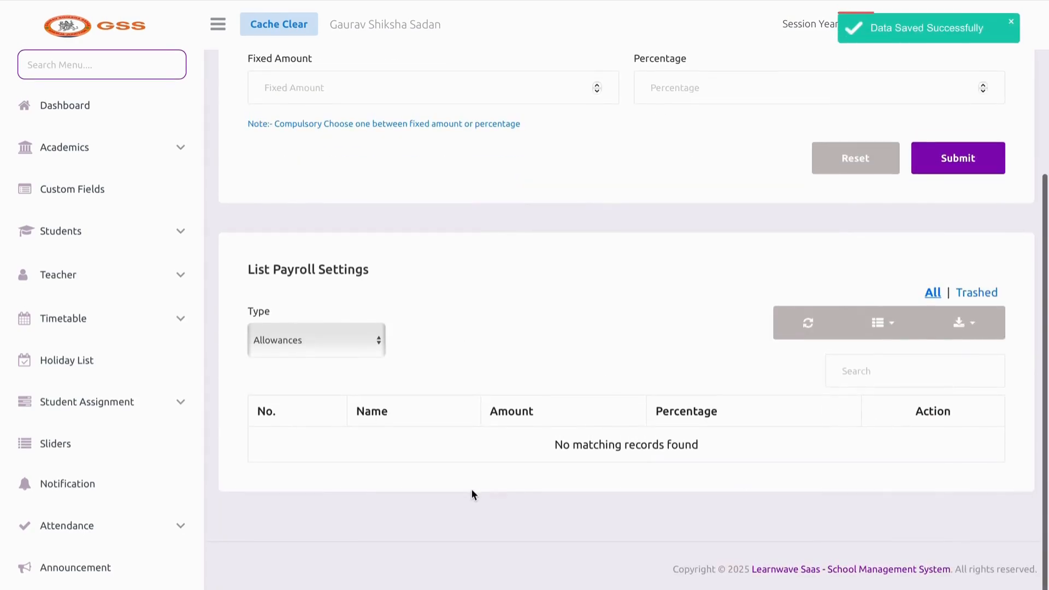
left_click(285, 350)
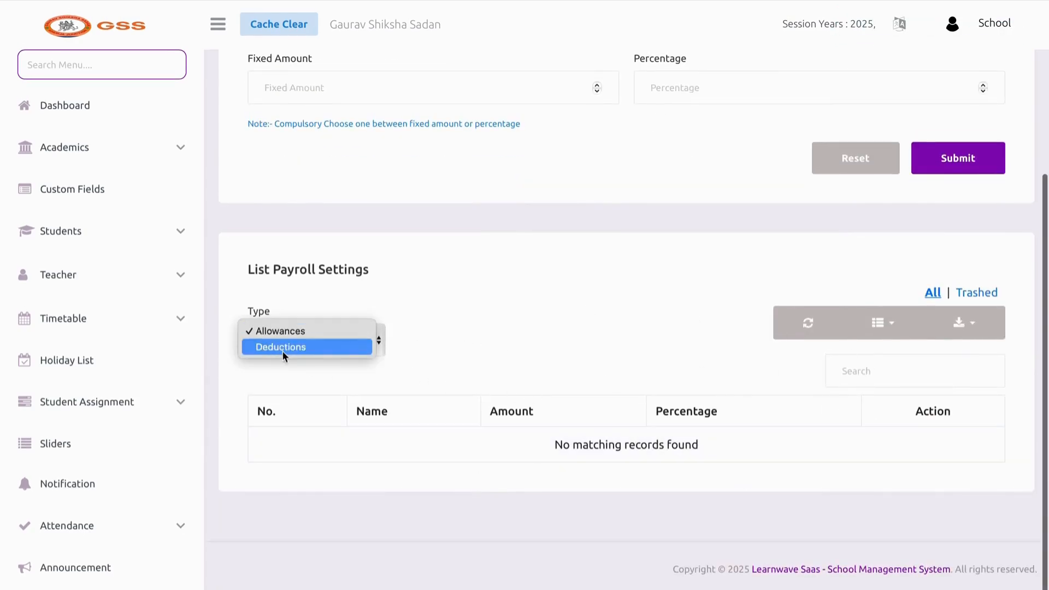
left_click(284, 346)
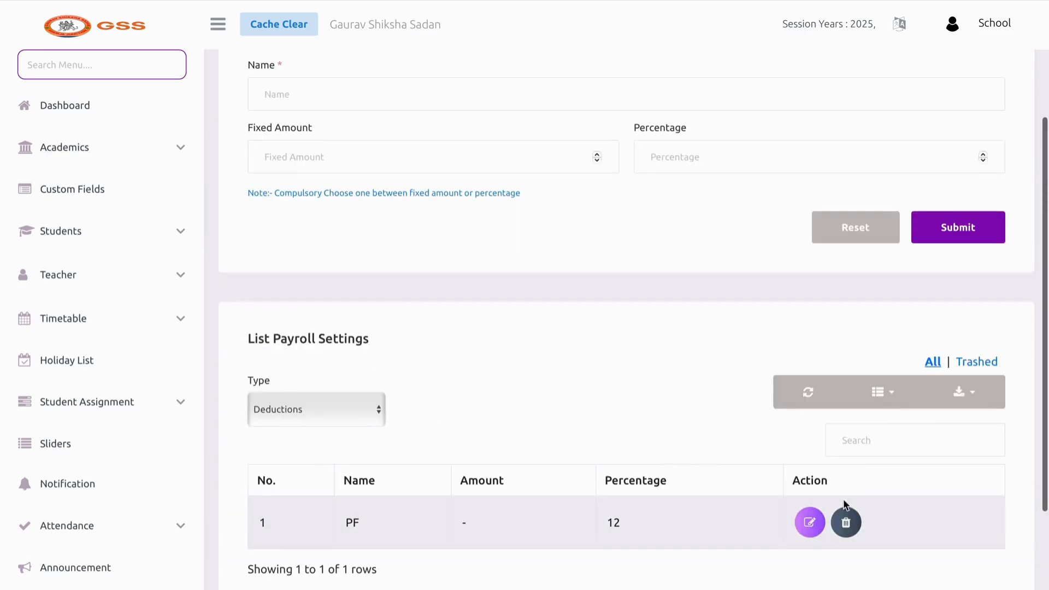
left_click(853, 522)
left_click(457, 404)
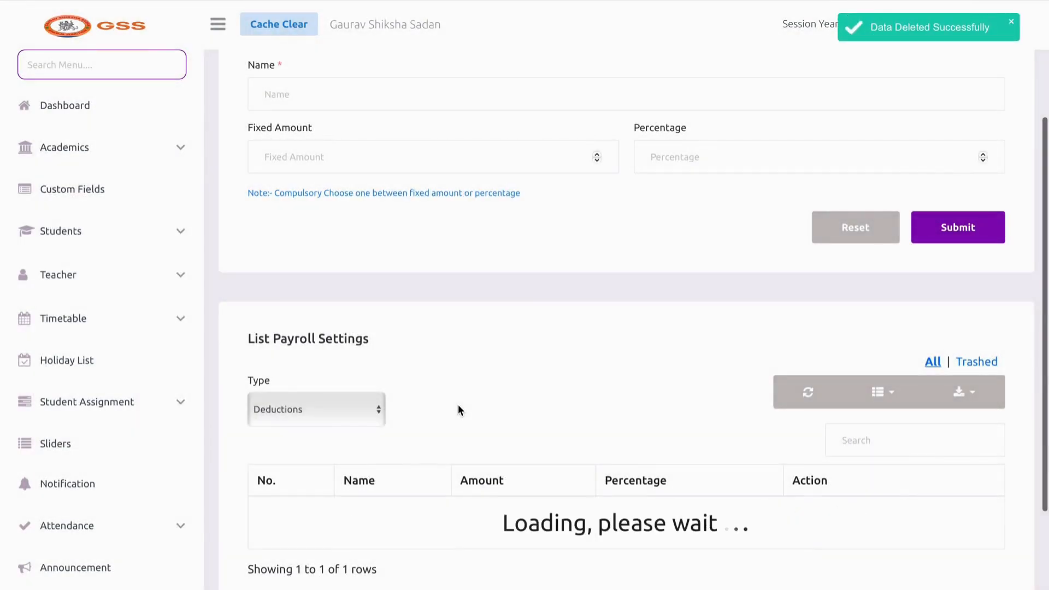
scroll(89, 353, "down", 10)
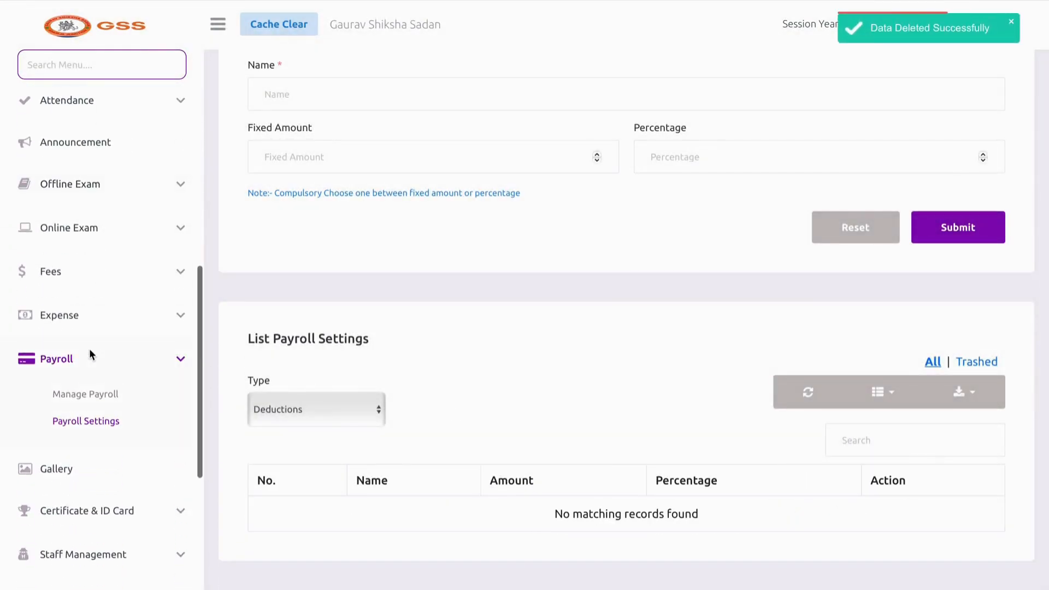
scroll(89, 346, "down", 1)
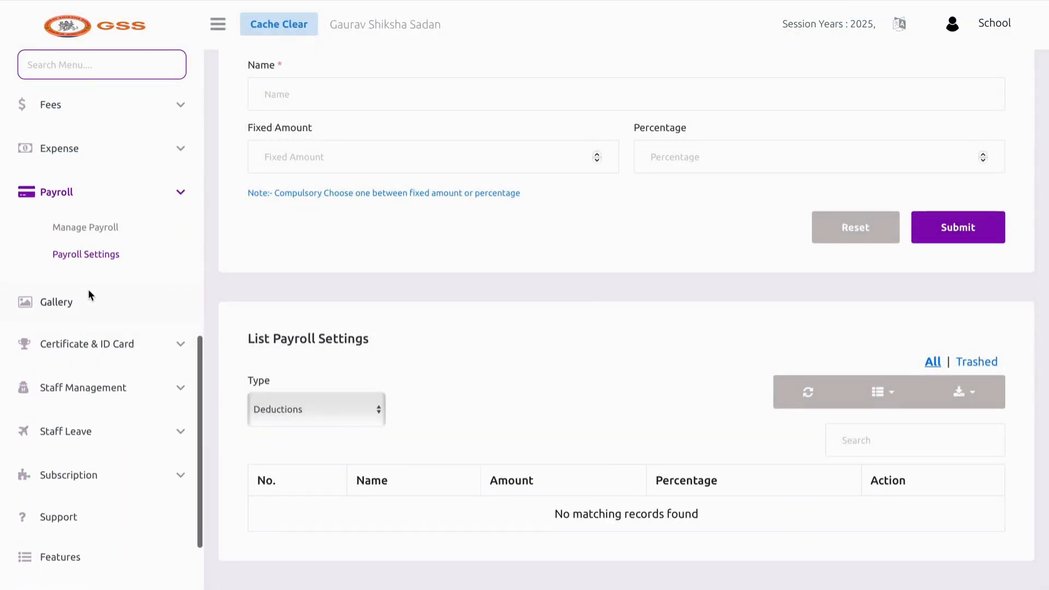
left_click(88, 289)
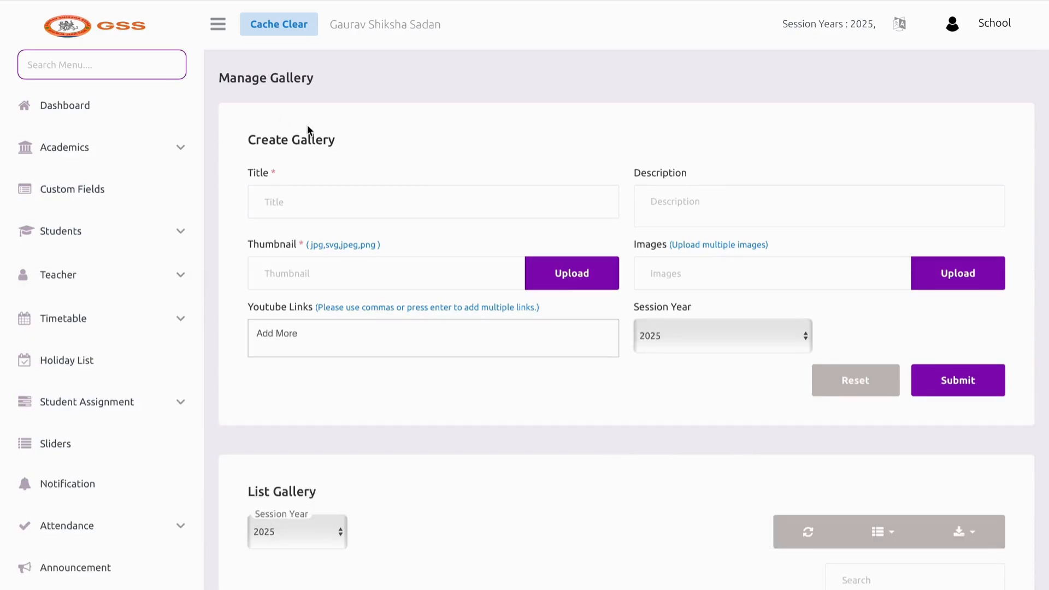
Title the new gallery 'ANNUAL FUNCTION IMAGES' with the description 'IMAGES'
left_click(301, 201)
type("AN")
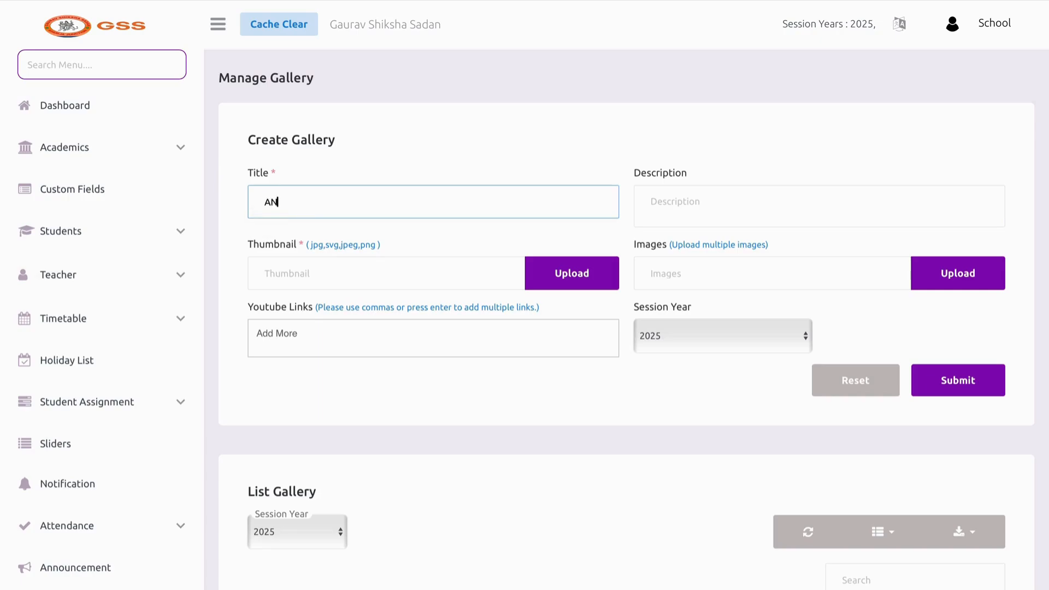
type("NUAL FUNCTION ")
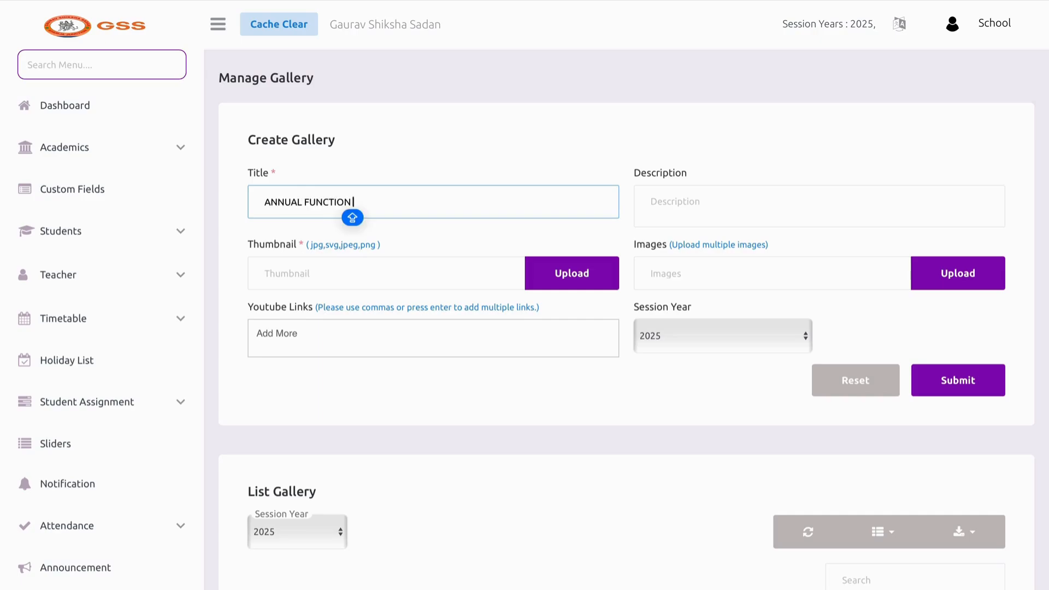
type("IMAGES")
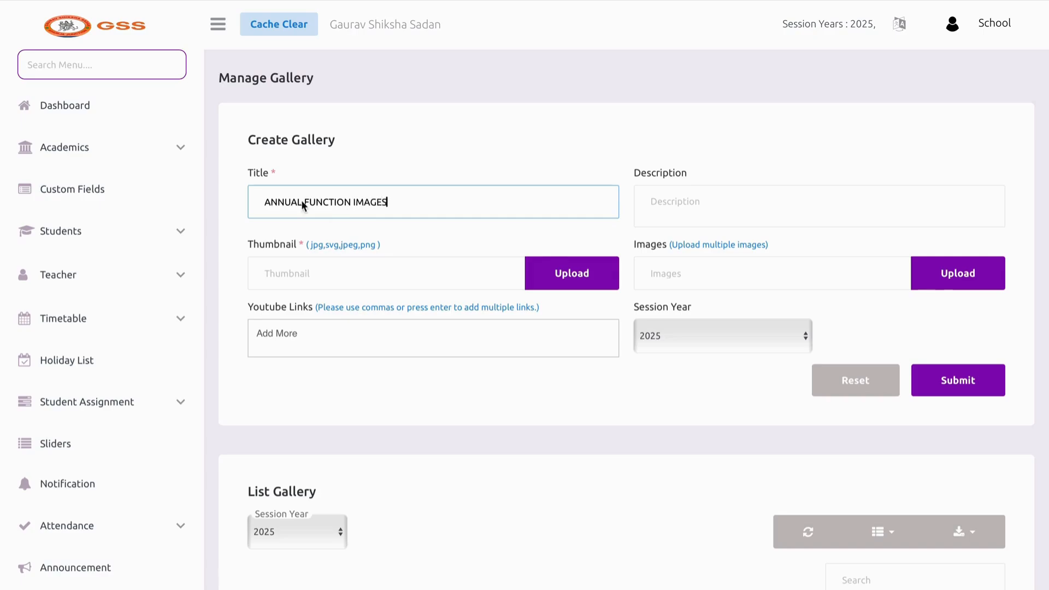
left_click(719, 197)
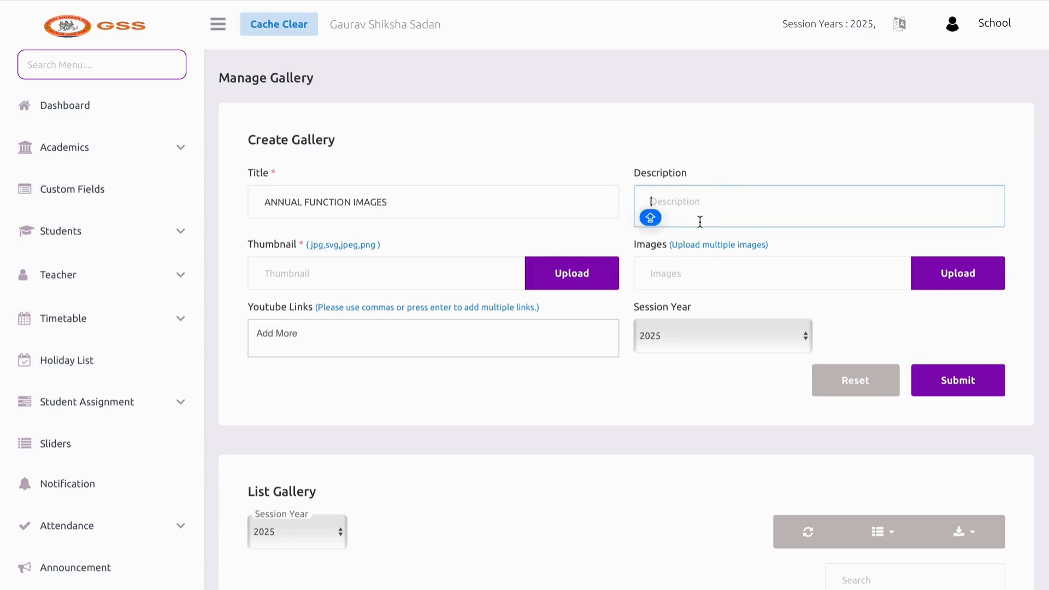
type("IMAGES")
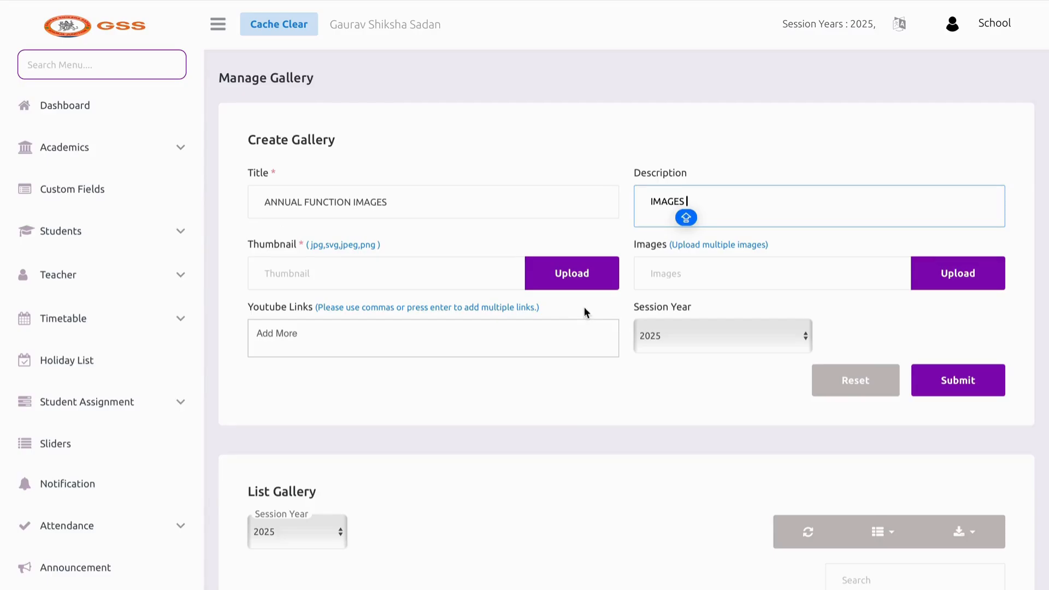
left_click(559, 277)
Attach the green-and-gold jpg as thumbnail and 12 gallery images
left_click(454, 201)
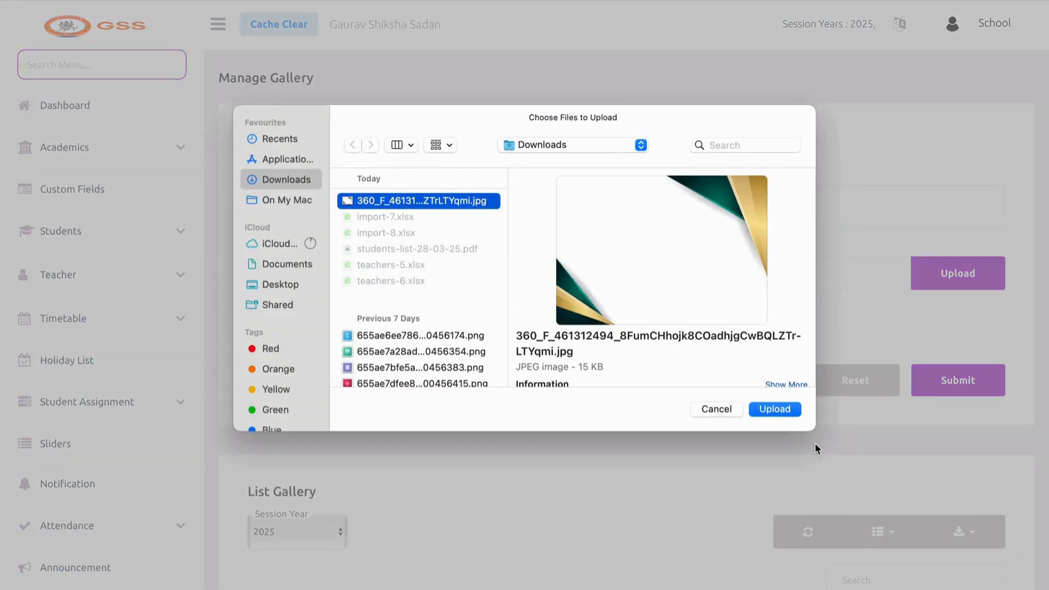
left_click(775, 410)
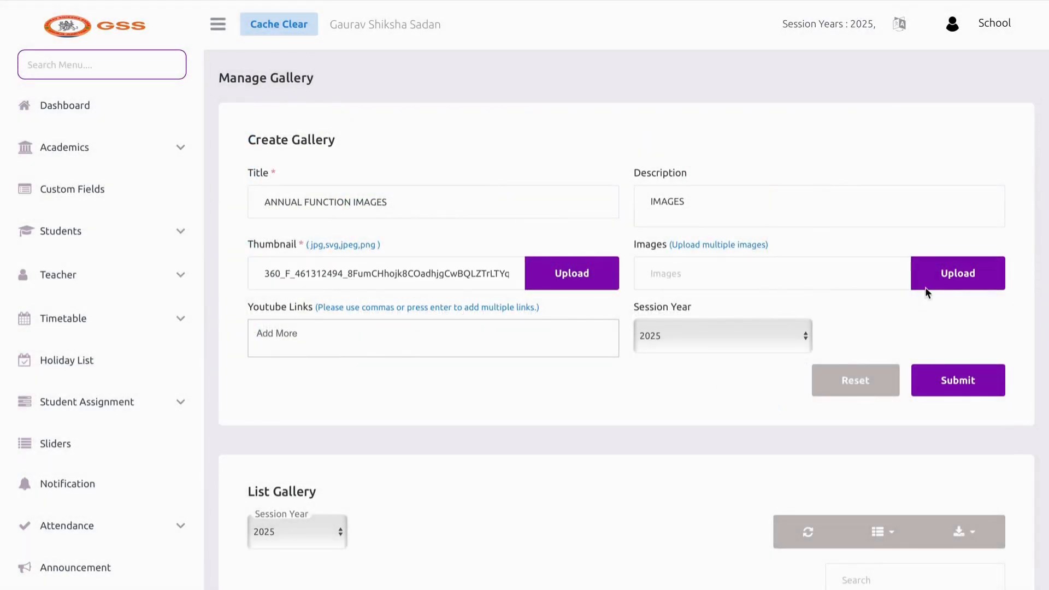
left_click(951, 276)
scroll(437, 354, "down", 3)
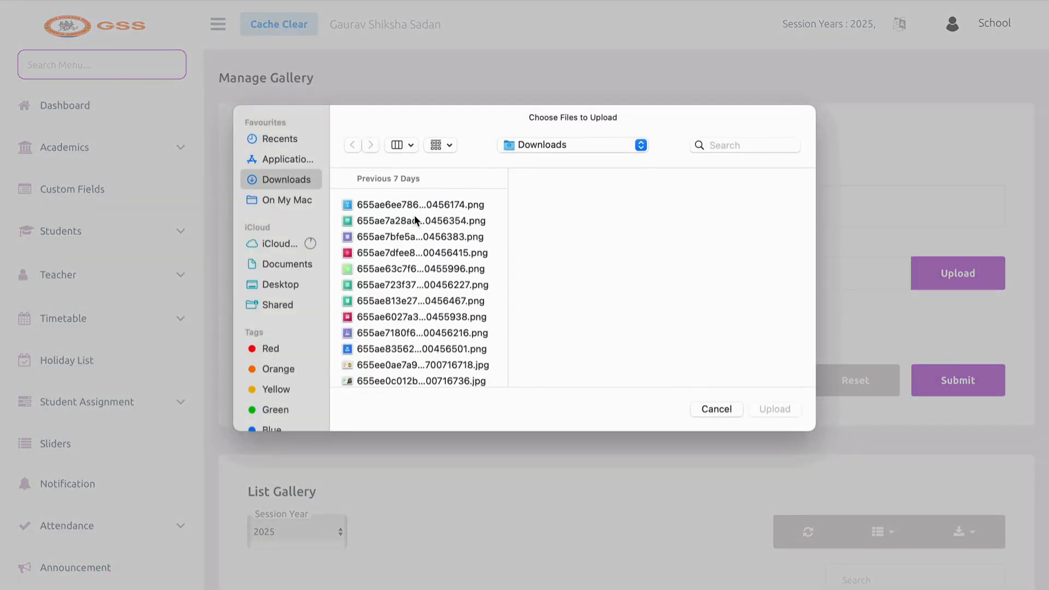
left_click_drag(415, 220, 417, 403)
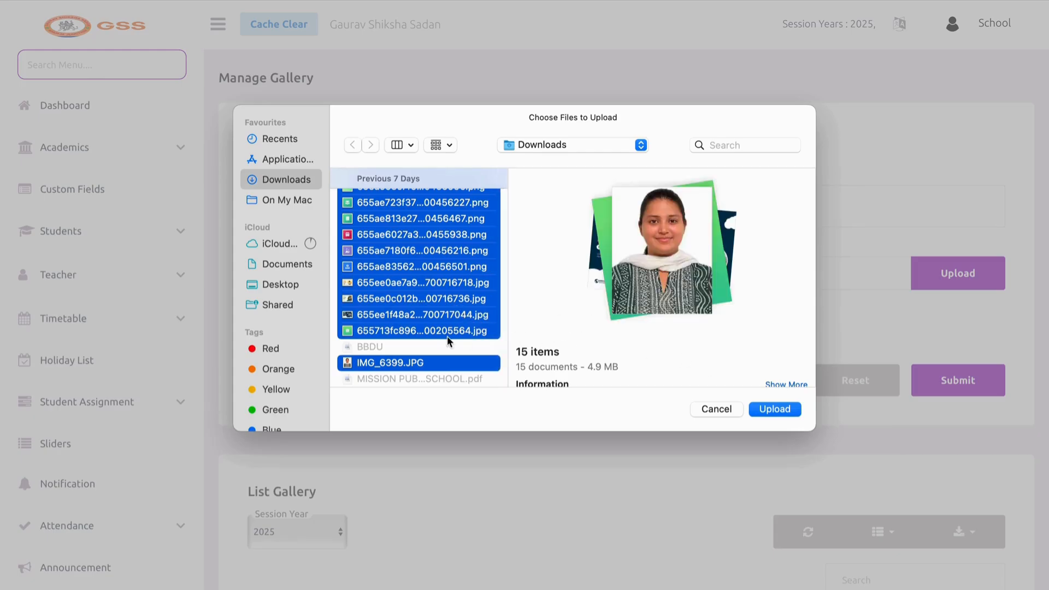
left_click(448, 315)
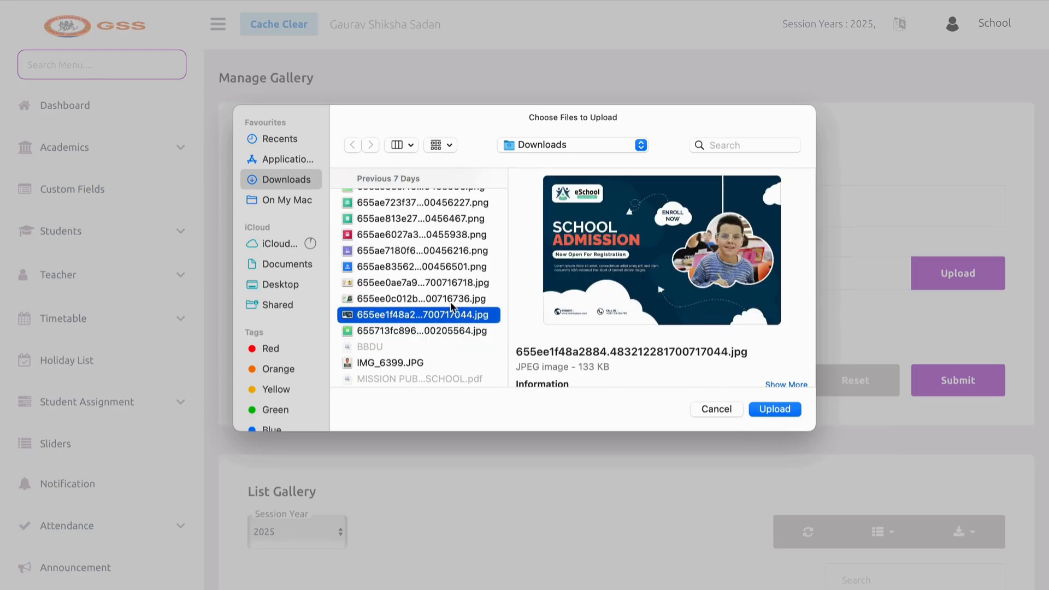
mouse_move(451, 307)
left_mouse_down()
mouse_move(448, 197)
mouse_move(448, 340)
mouse_move(449, 321)
left_mouse_up()
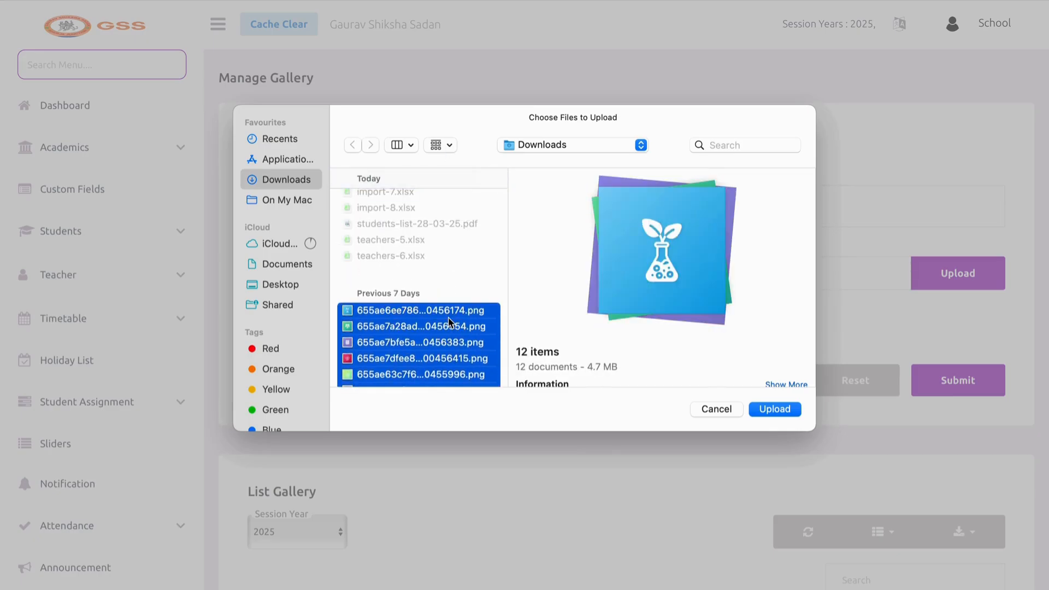
left_click(776, 409)
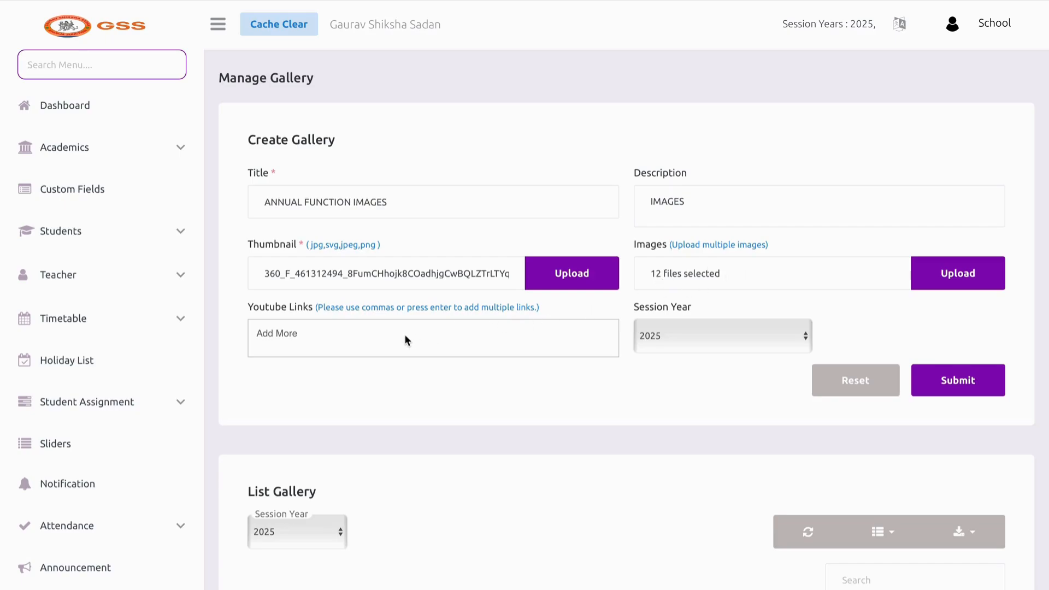
Start adding YouTube links to the gallery form
left_click(312, 337)
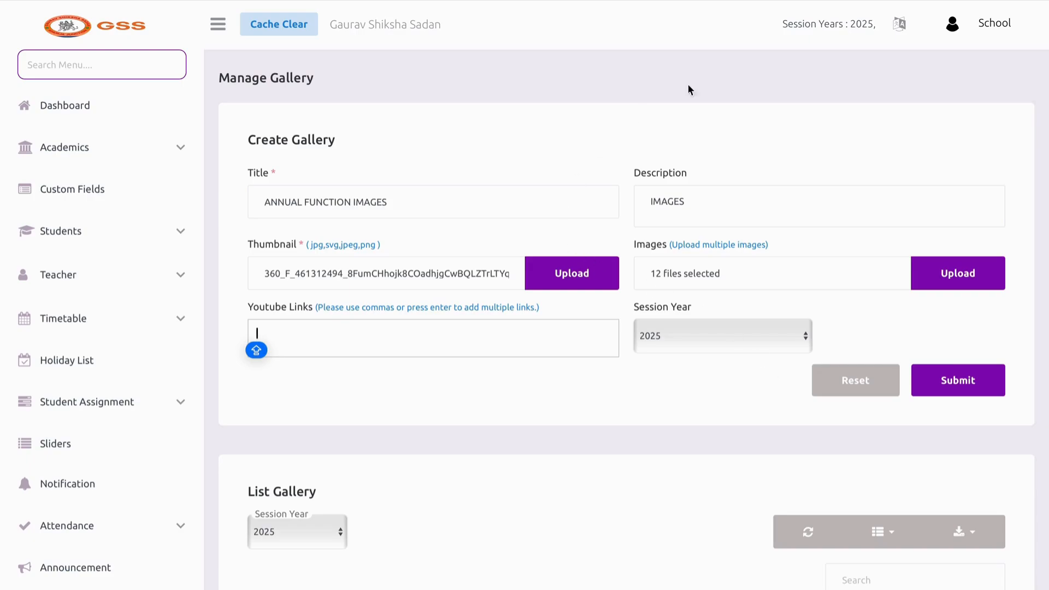
scroll(139, 285, "down", 9)
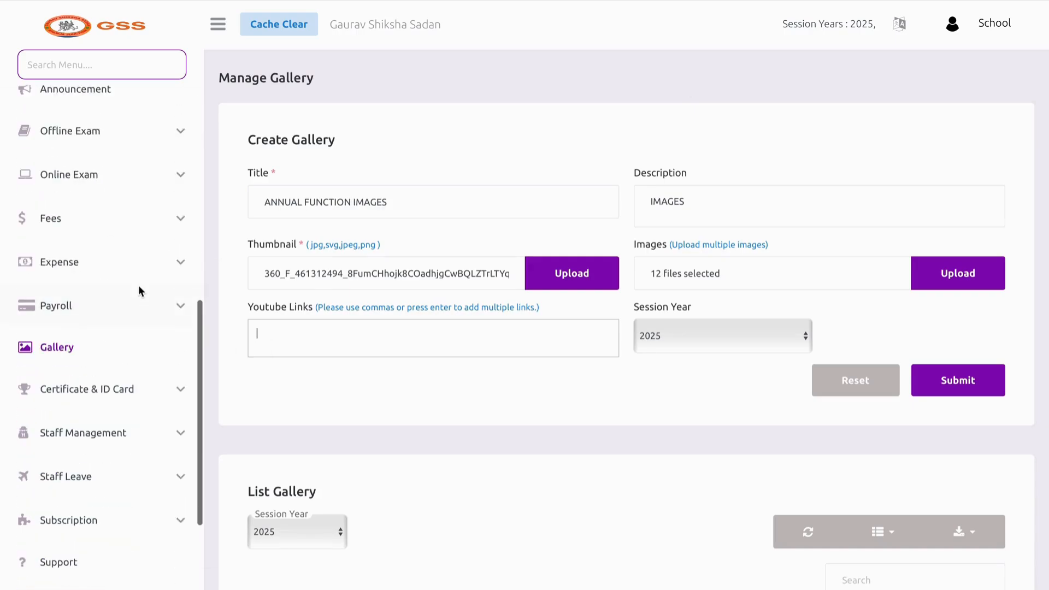
left_click(113, 396)
Name the certificate template 'COMPETITION', keeping A4 Landscape after briefly trying A4 Portrait
left_click(100, 423)
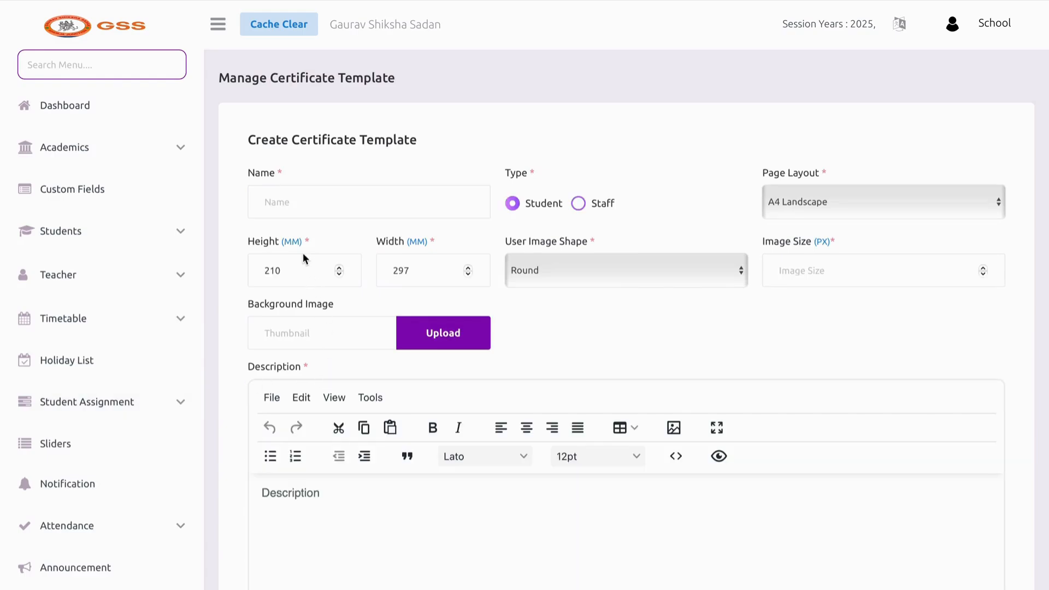
left_click(292, 214)
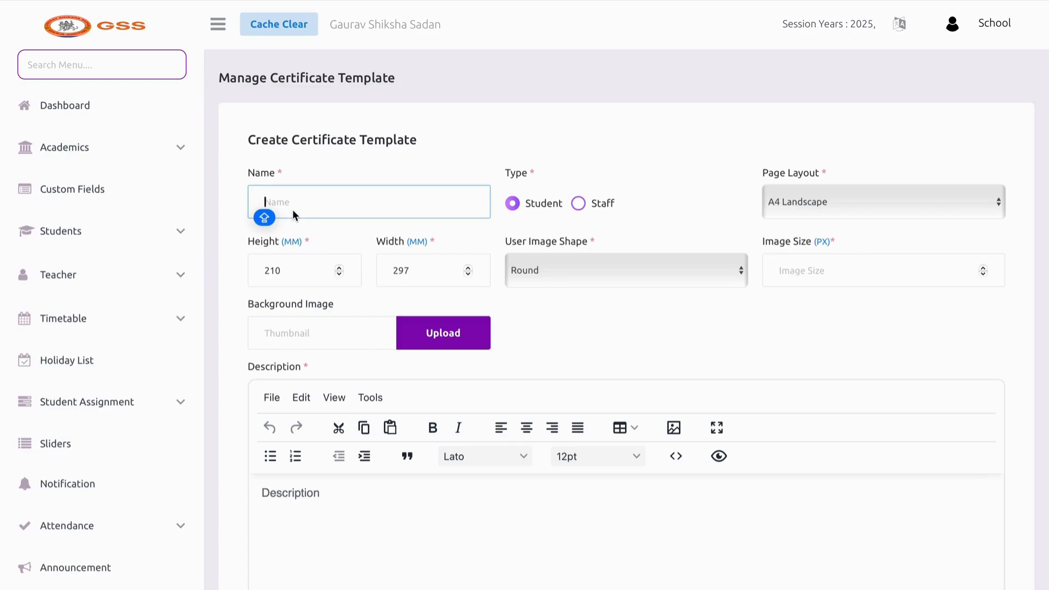
type("COM")
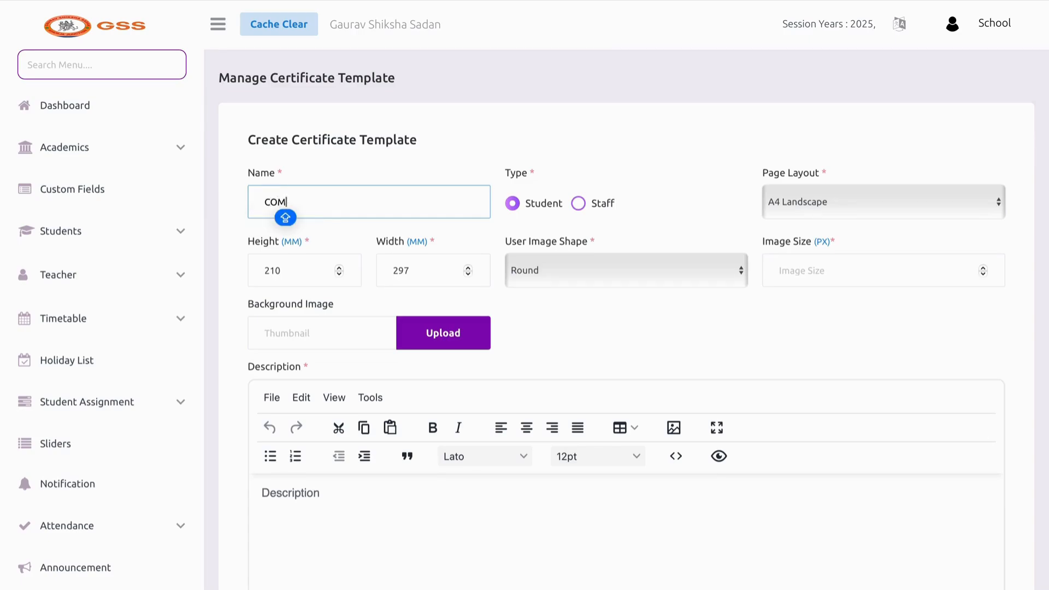
type("PETITION")
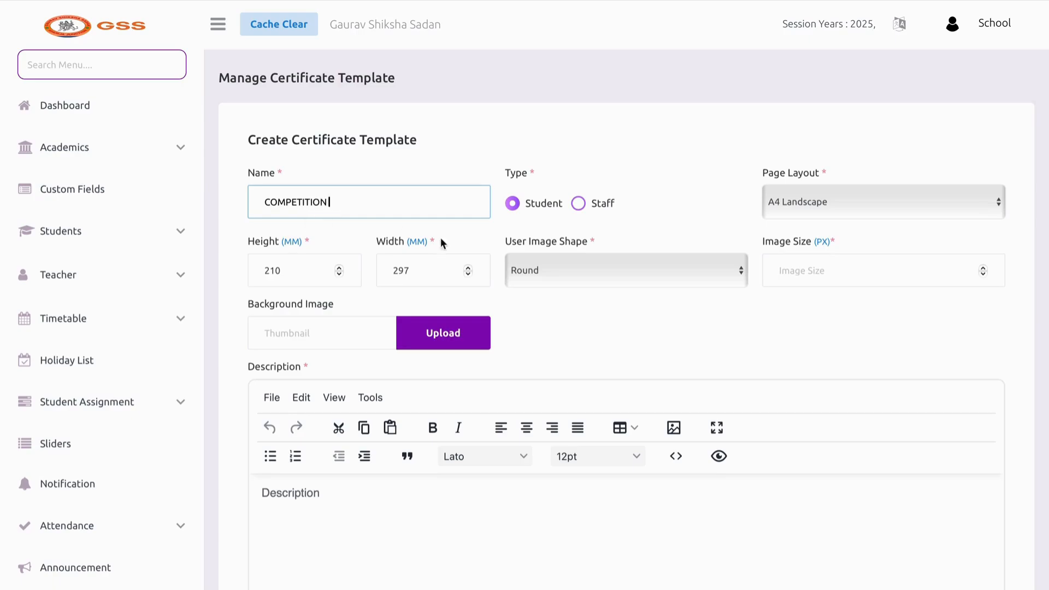
left_click(801, 195)
left_click(837, 203)
left_click(835, 201)
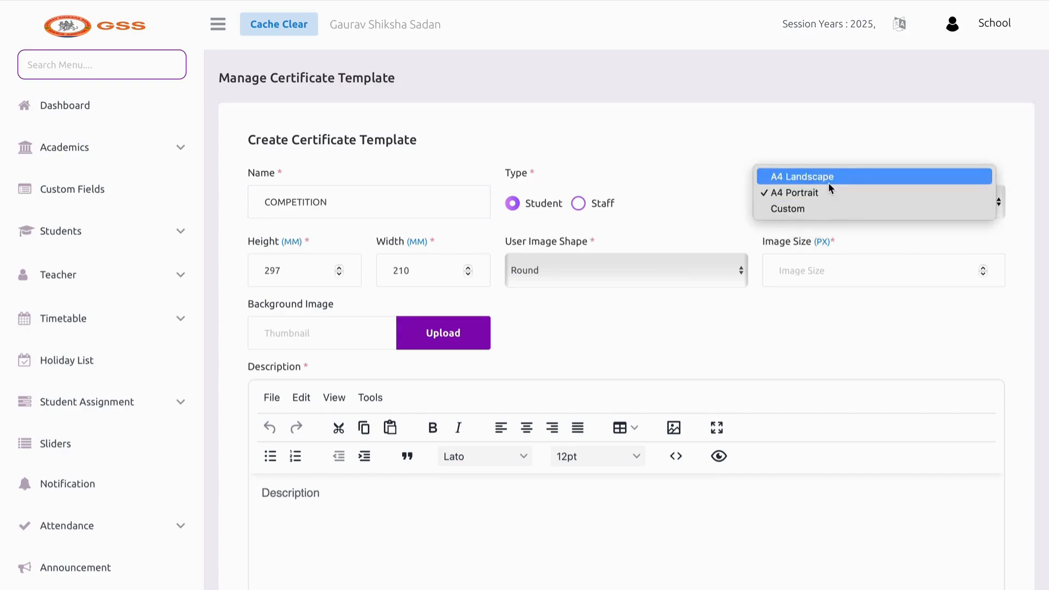
left_click(829, 183)
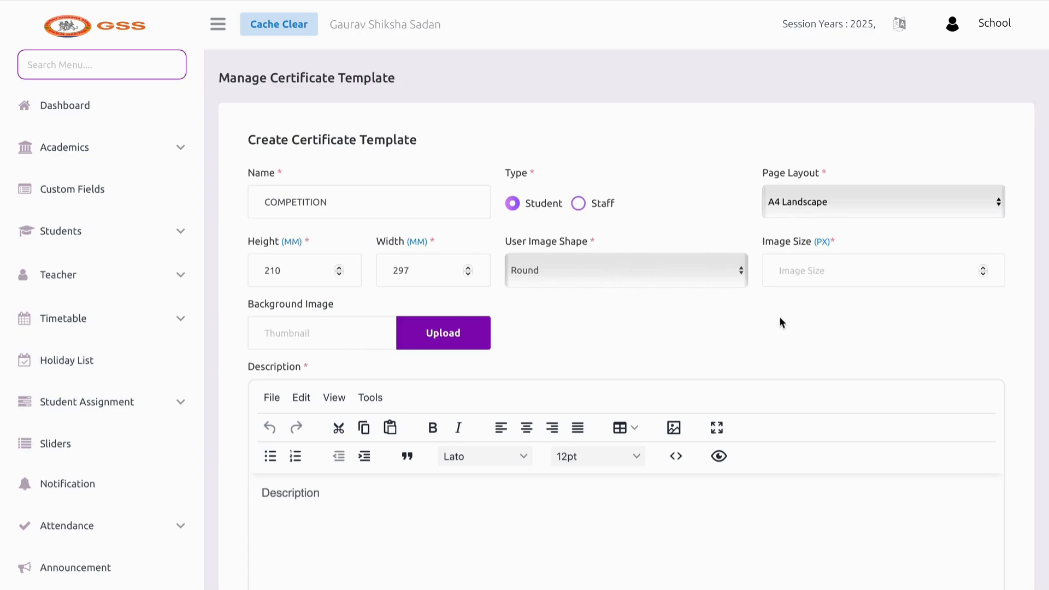
Set the certificate image size to 50 px
left_click(795, 284)
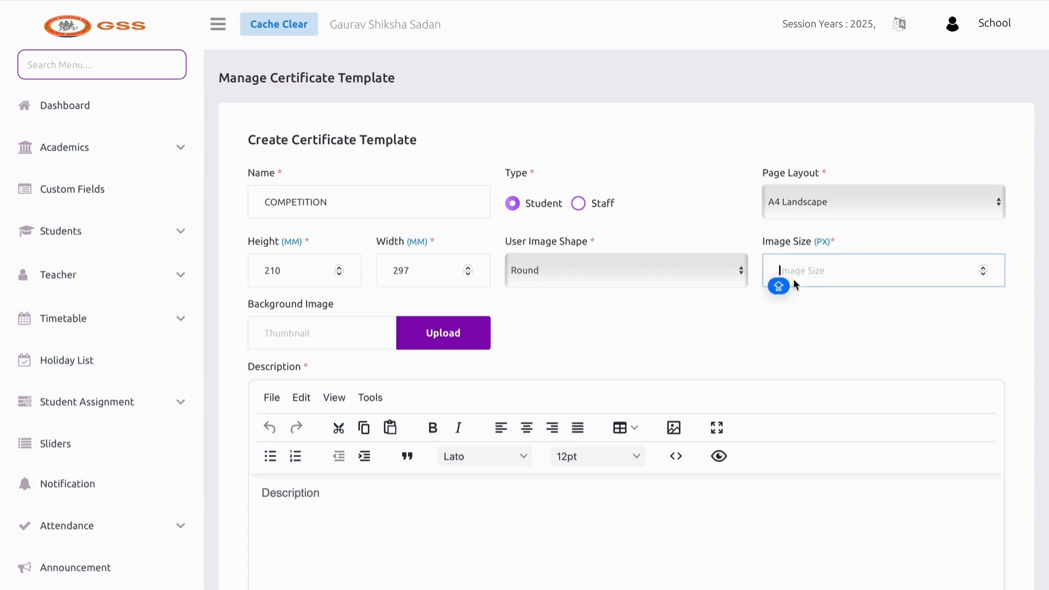
type("50")
scroll(354, 348, "down", 1)
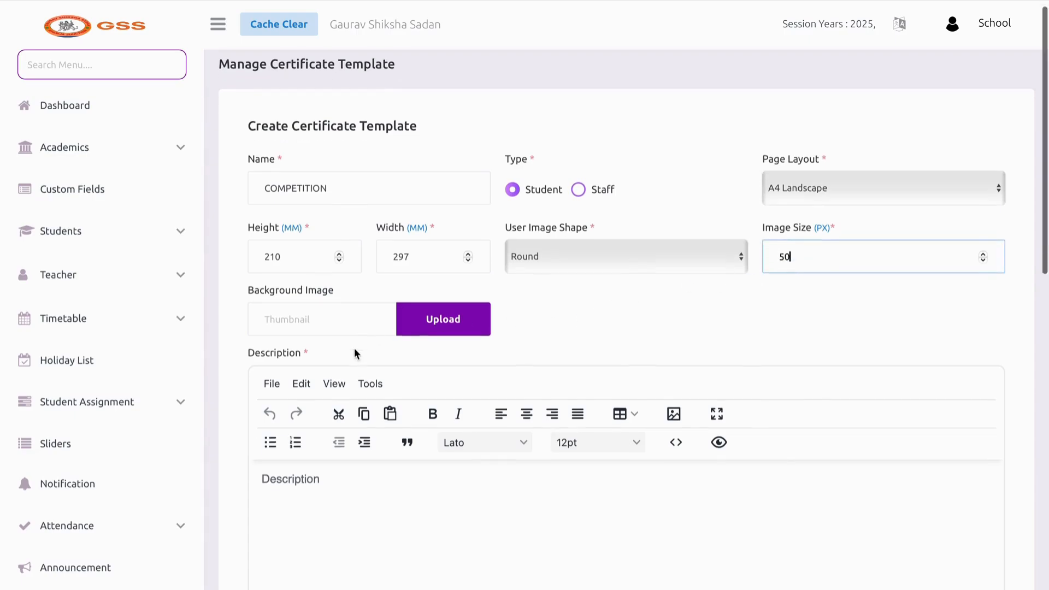
Upload the jpg from Downloads as the background image and start the description
left_click(417, 298)
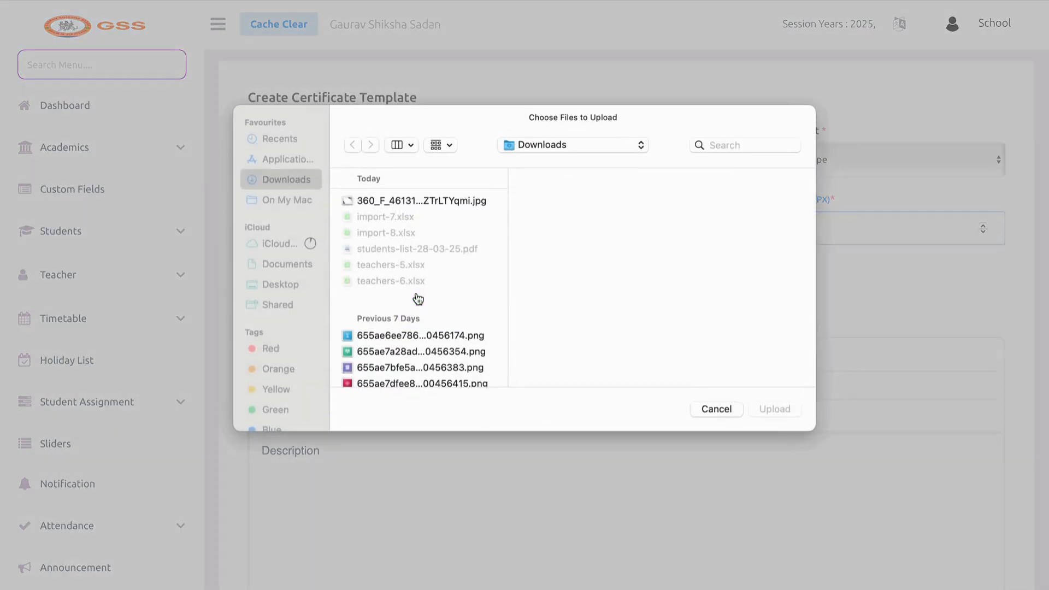
left_click(421, 201)
left_click(772, 405)
scroll(603, 288, "down", 4)
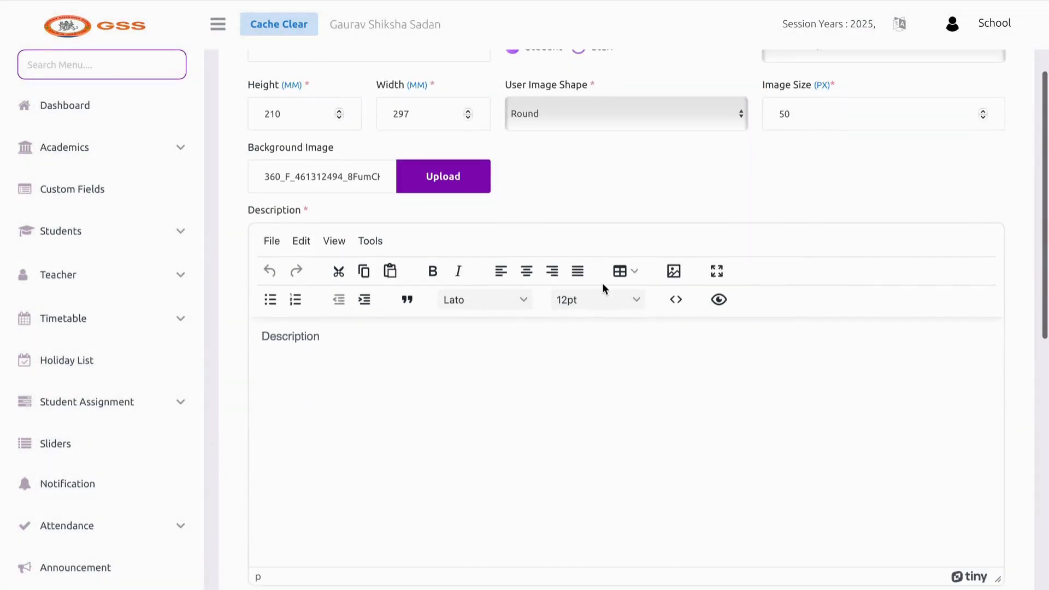
left_click(402, 358)
scroll(401, 335, "down", 2)
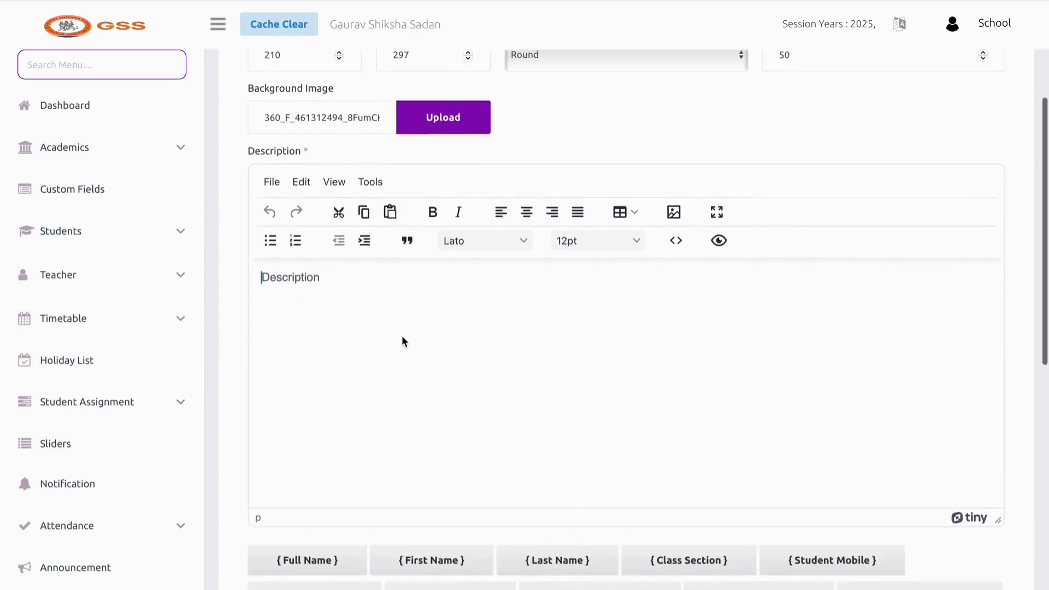
scroll(402, 335, "down", 3)
Write the description 'CONGRATULATION {Full Name} FOR ACHEIVING THE …' message
type("C")
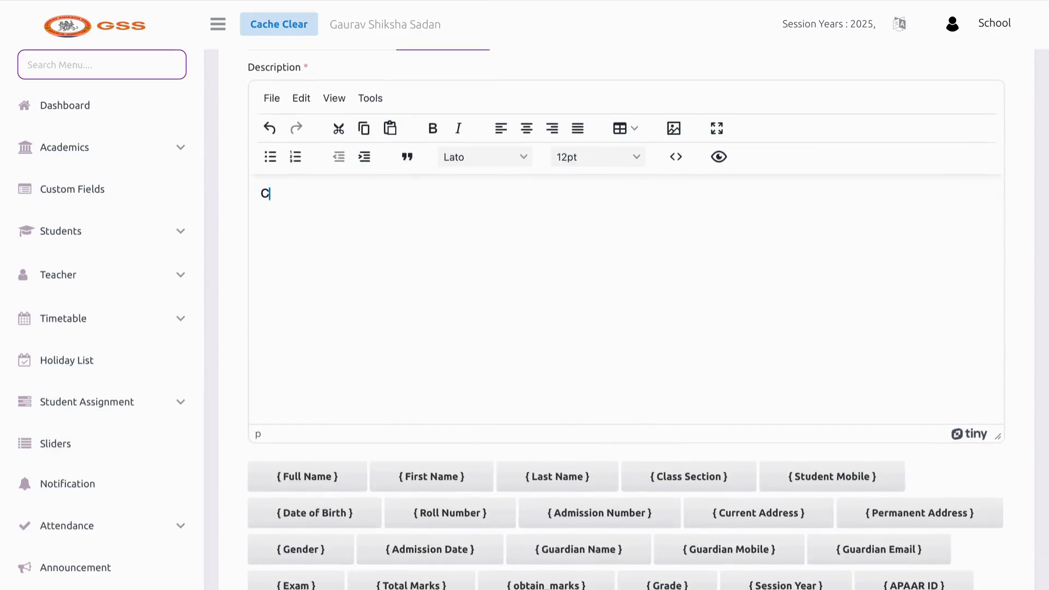
type("ONGRATULATION")
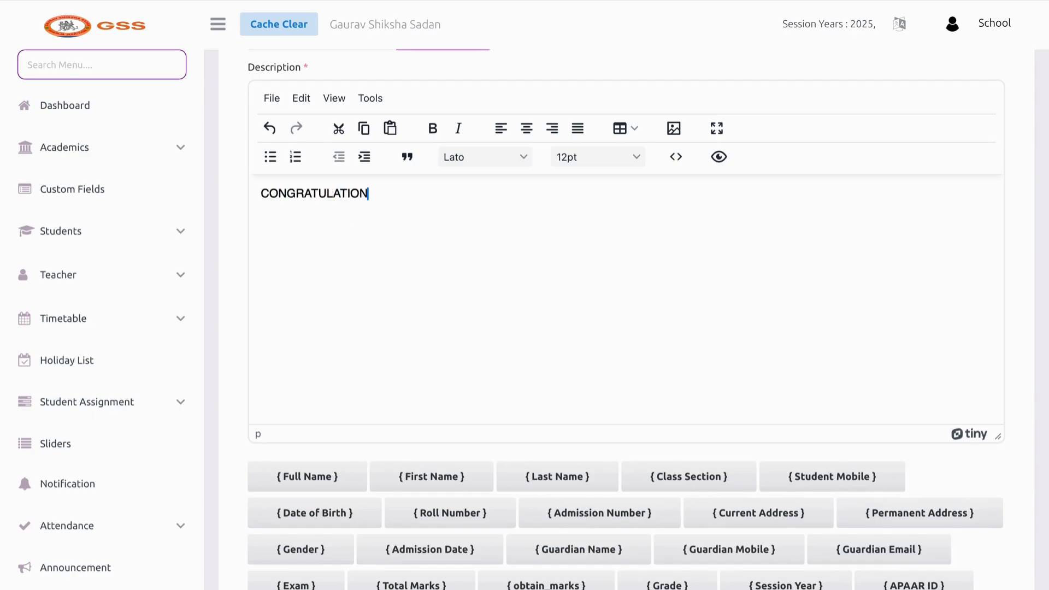
left_click(331, 475)
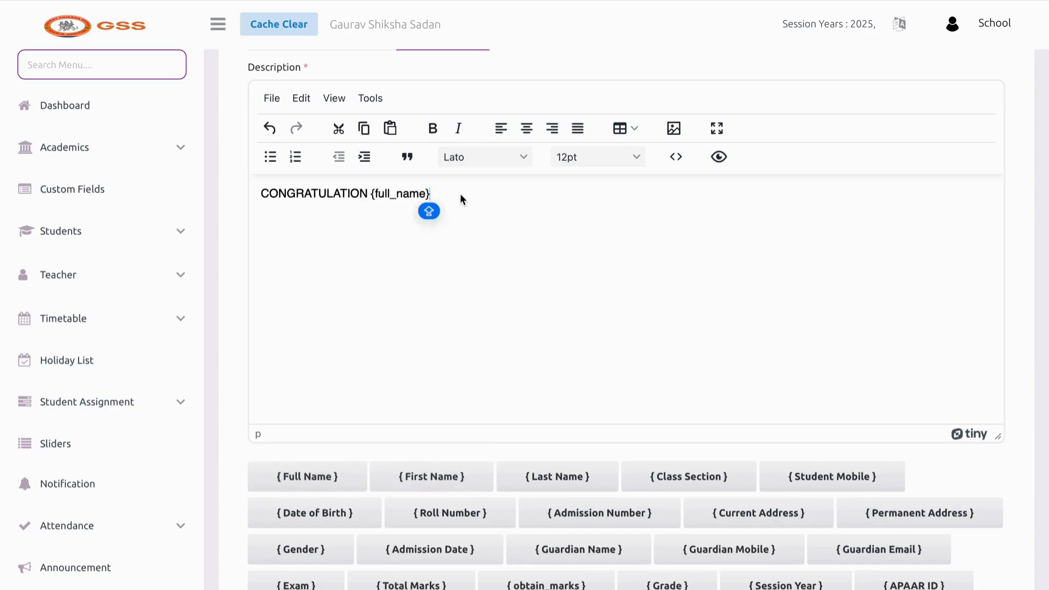
key("Caps_Lock")
type("FOR")
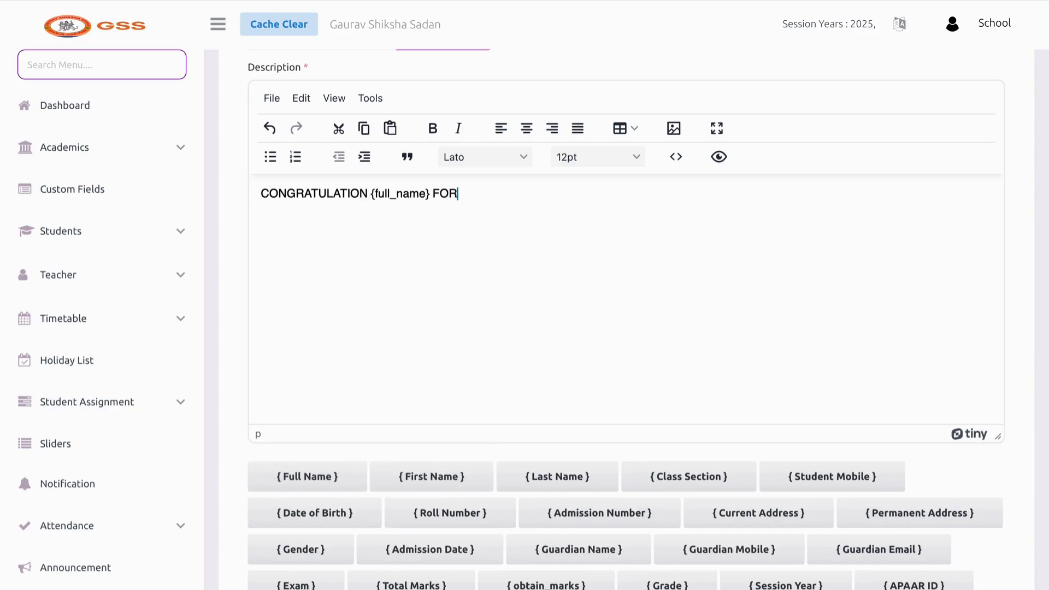
type(" ACHEIVING THE")
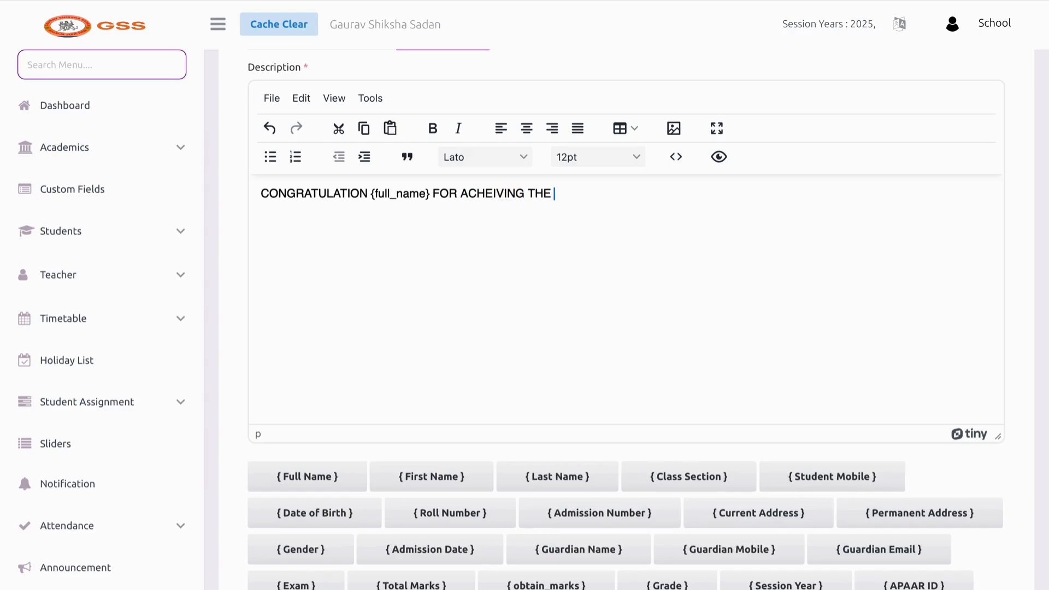
key("Caps_Lock")
type("WONDERFUK ME")
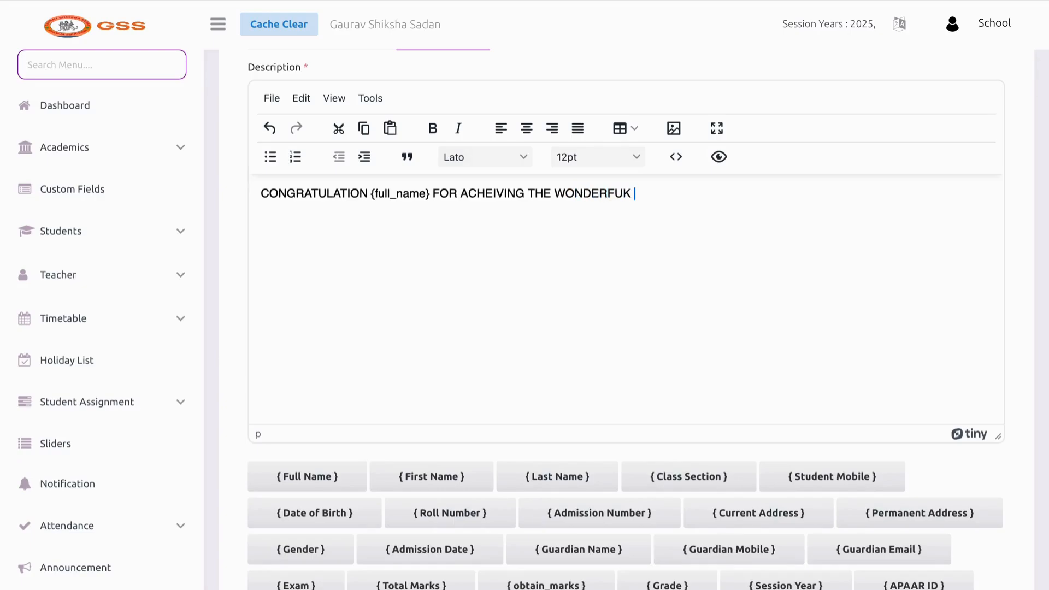
key("BackSpace")
key("BackSpace")
key("BackSpace")
key("BackSpace")
type("L MILEST")
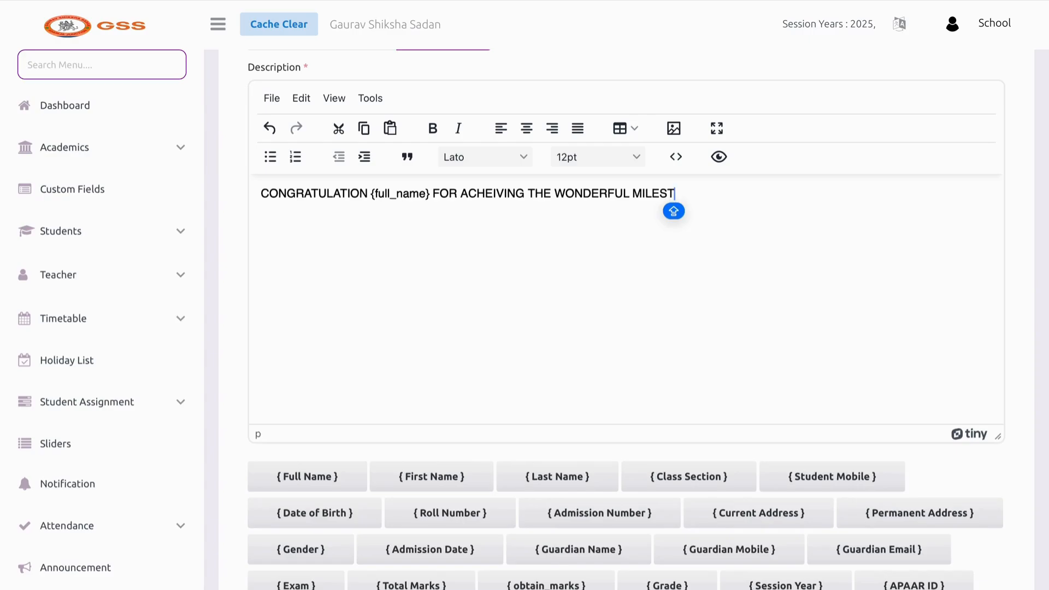
type("ONE")
Submit the COMPETITION template so it appears in the template list
scroll(466, 276, "down", 5)
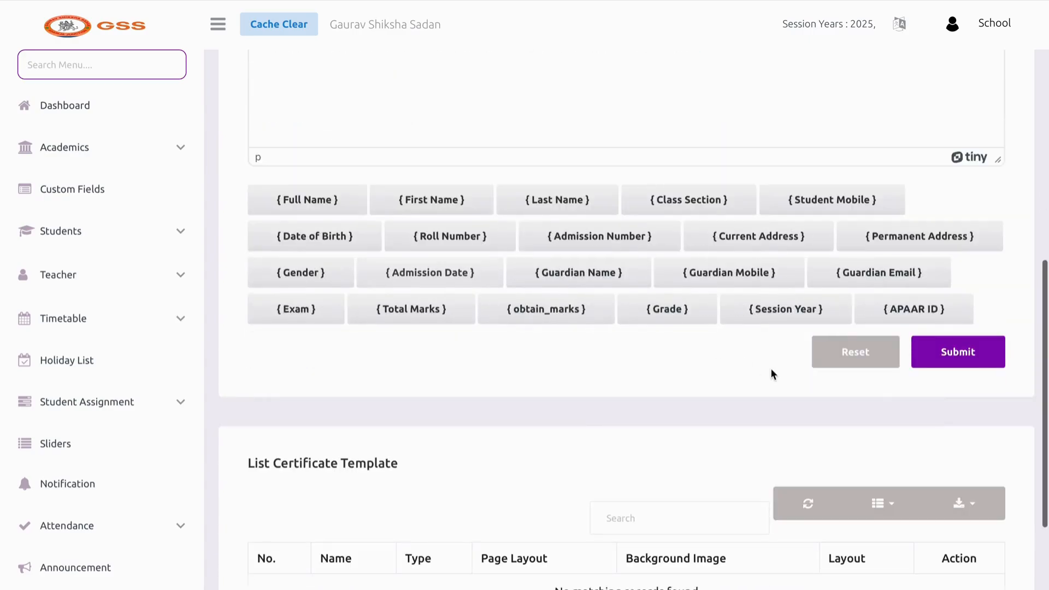
left_click(923, 351)
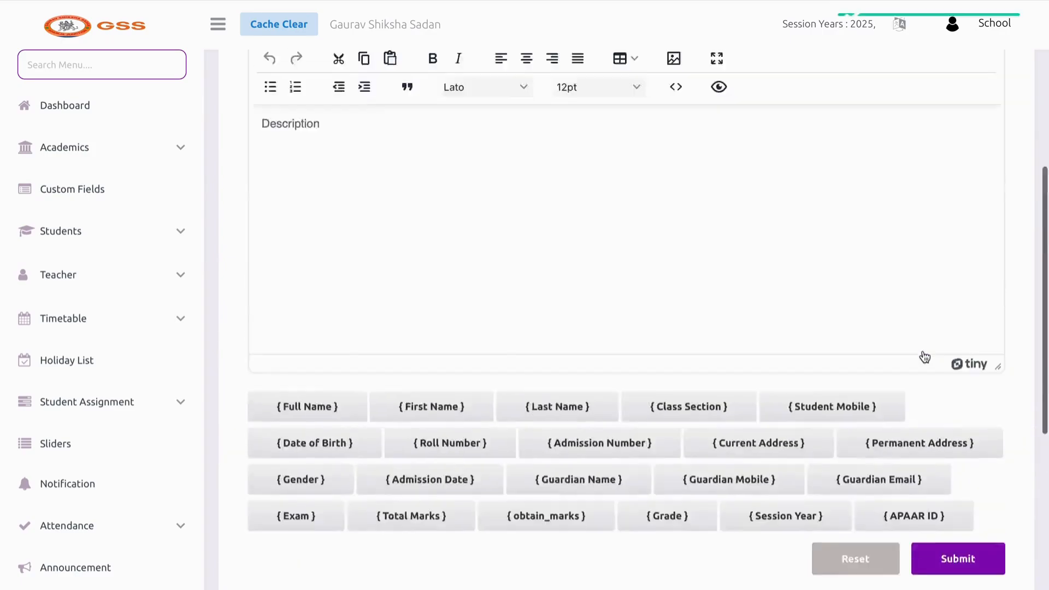
scroll(923, 356, "down", 10)
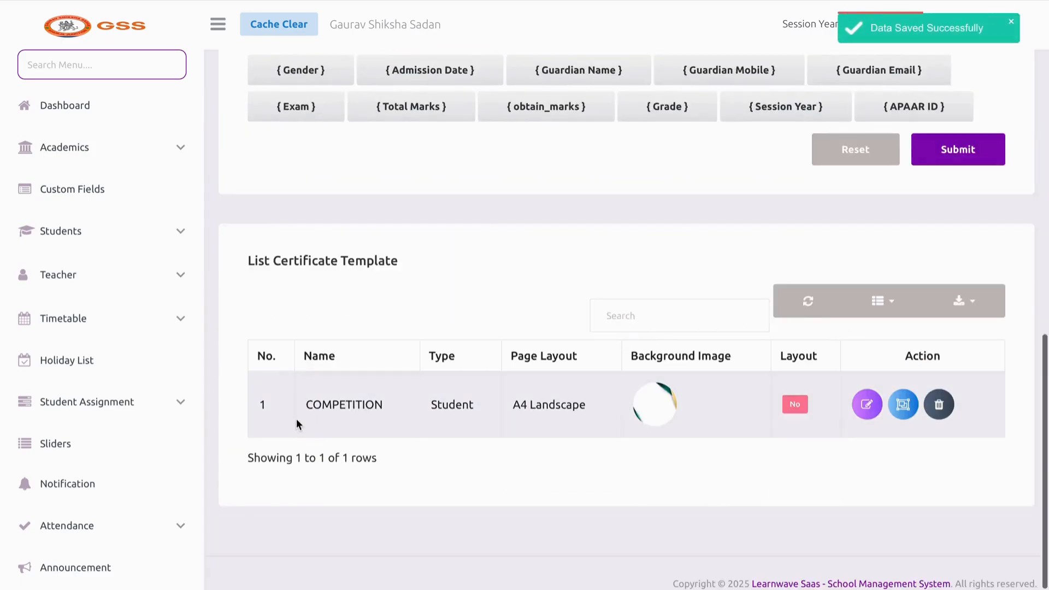
In the COMPETITION layout designer, position the school name and place the logo top-left
left_click(910, 415)
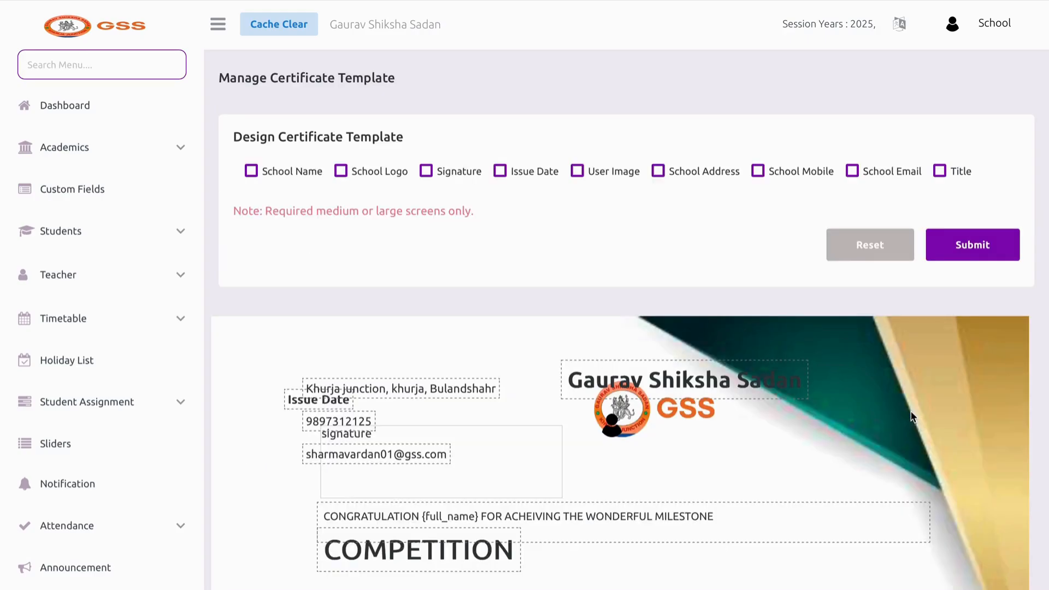
scroll(623, 320, "down", 2)
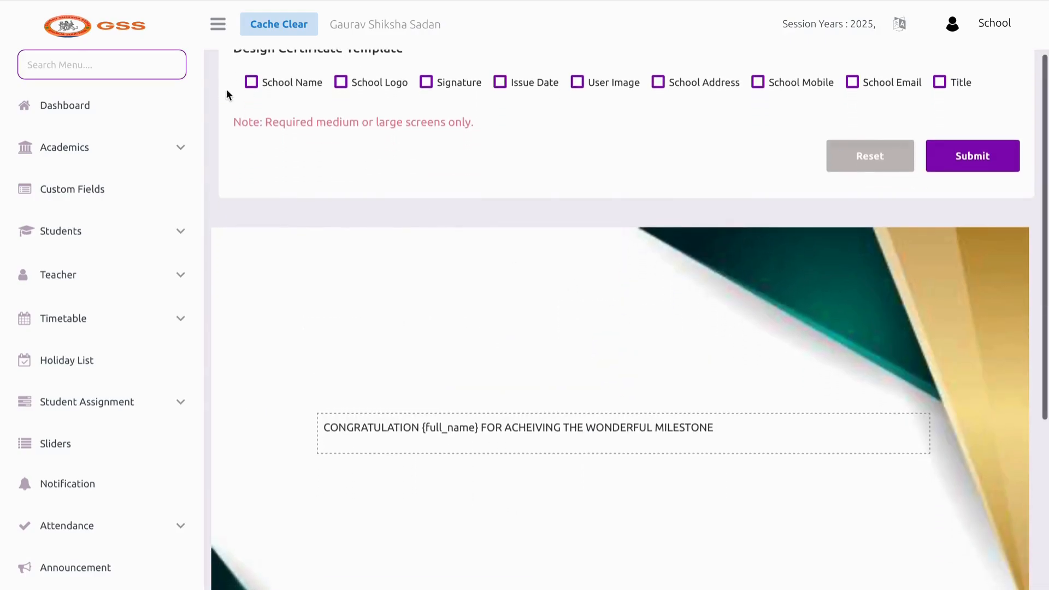
left_click_drag(628, 298, 527, 281)
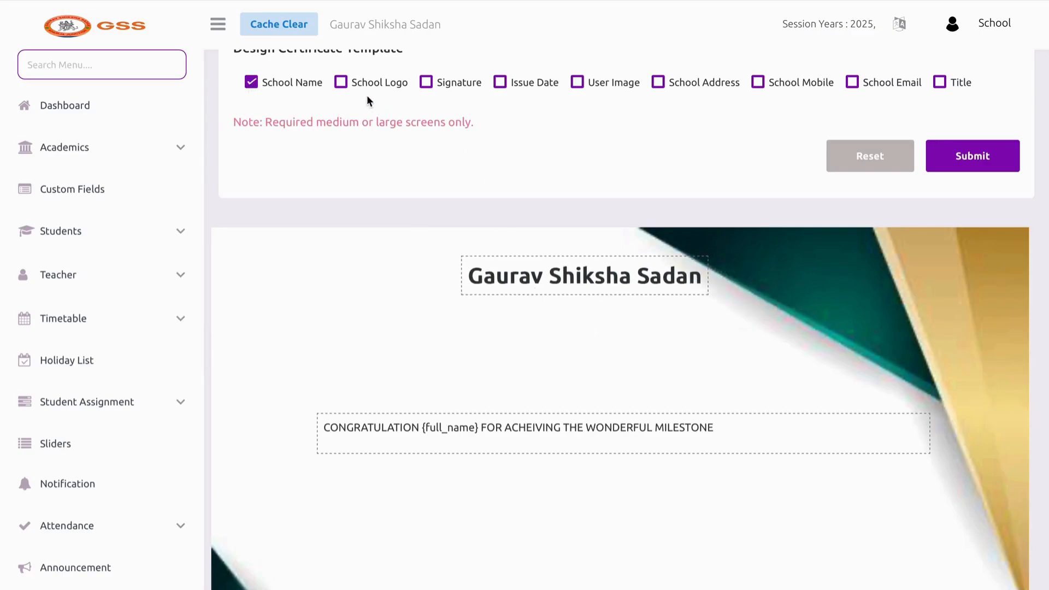
left_click(341, 82)
left_click_drag(634, 334, 287, 290)
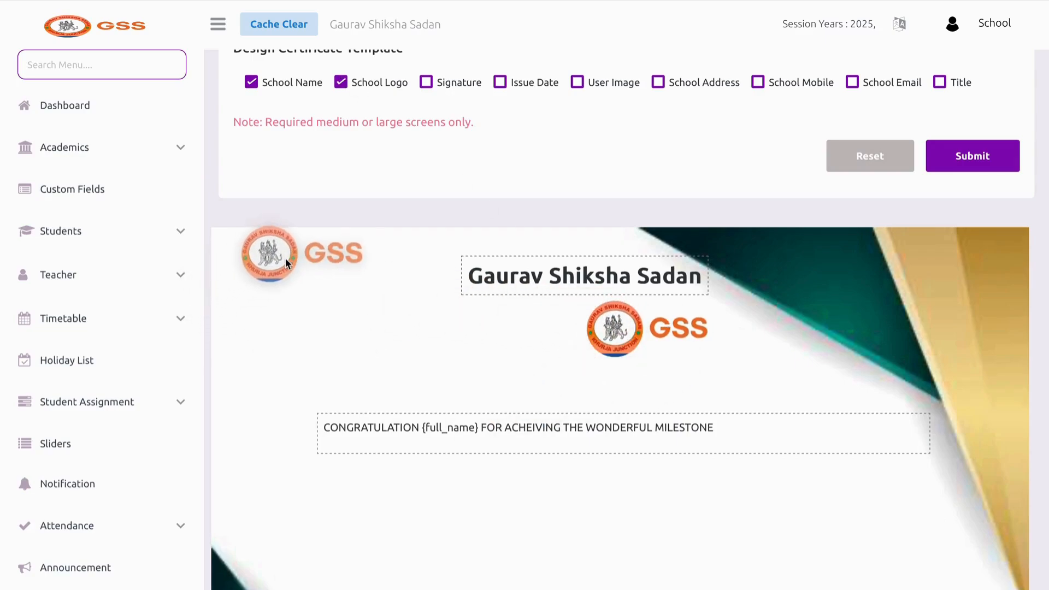
left_click_drag(615, 328, 384, 397)
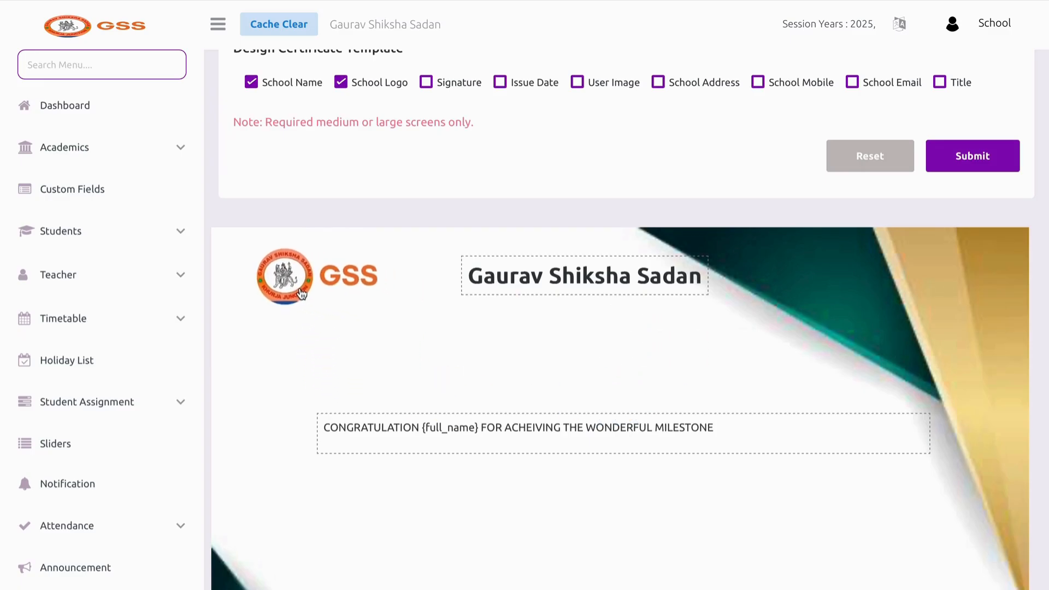
Add the signature at bottom-right and the issue date above the message
left_click(426, 82)
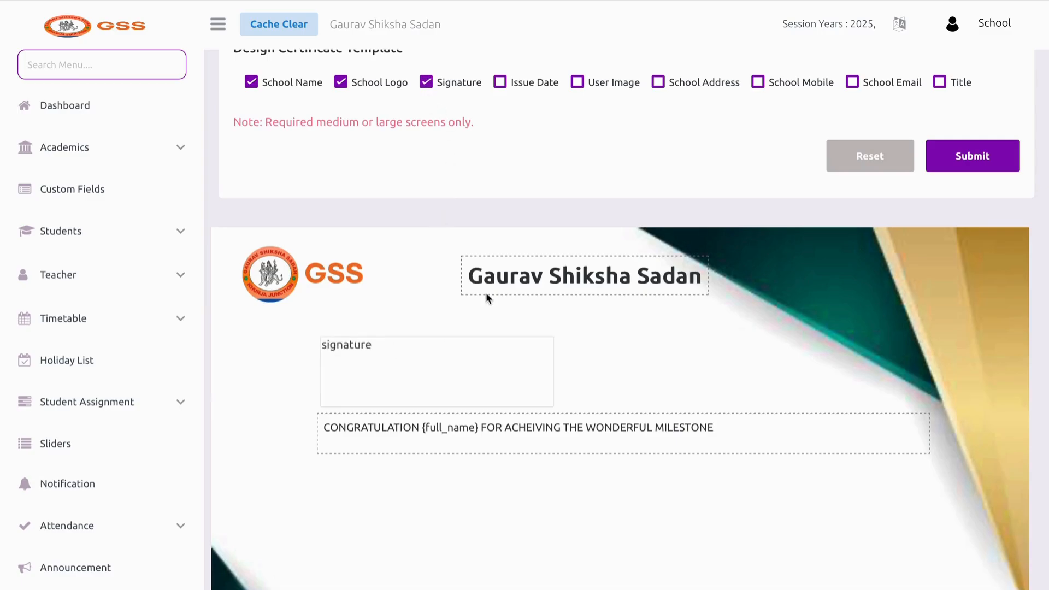
scroll(486, 293, "down", 3)
left_click_drag(461, 227, 749, 500)
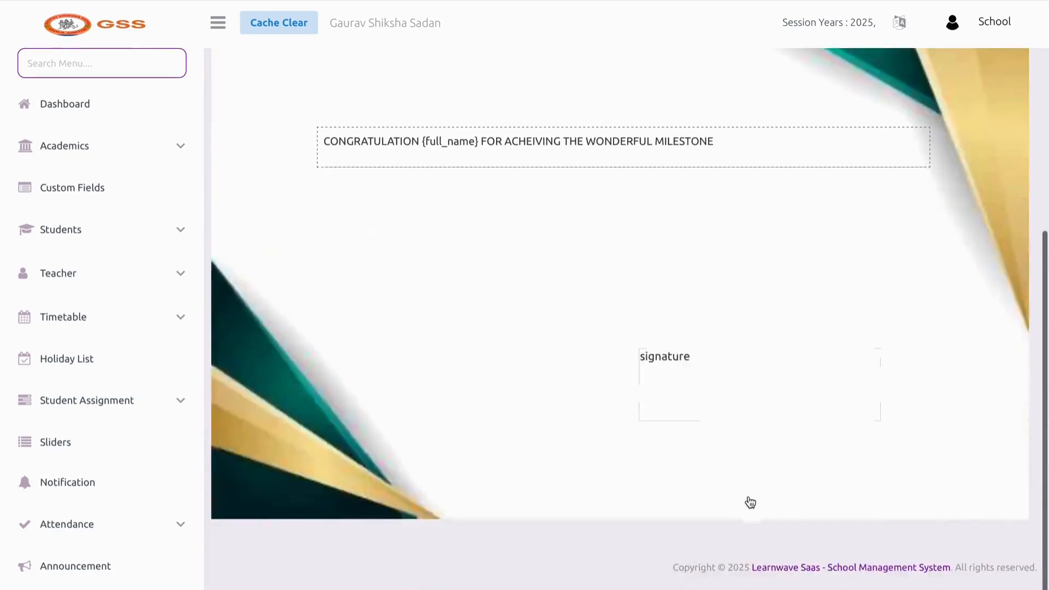
left_click_drag(714, 395, 923, 483)
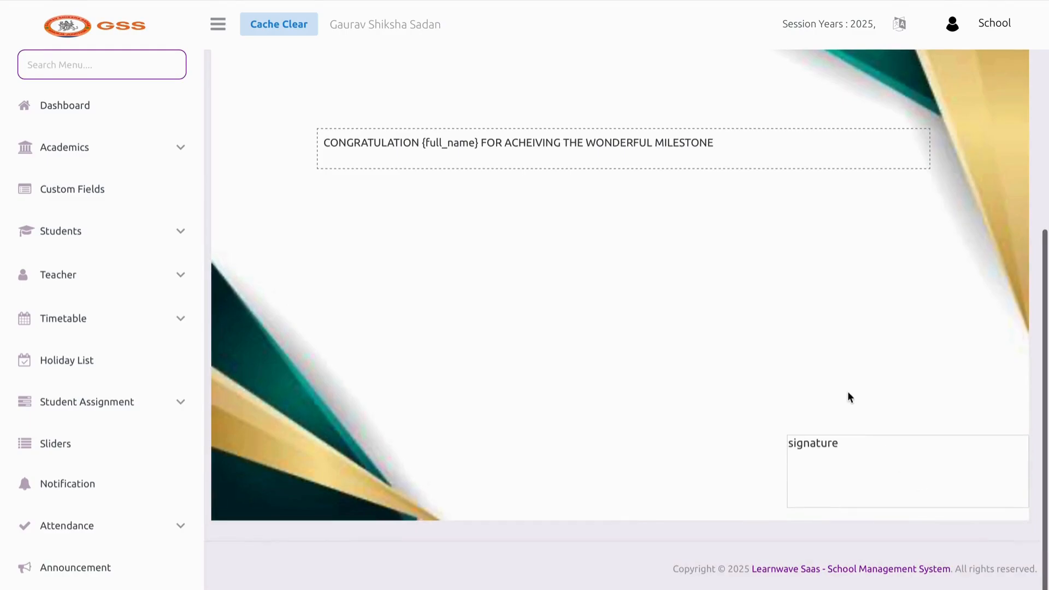
scroll(847, 391, "up", 6)
left_click(500, 129)
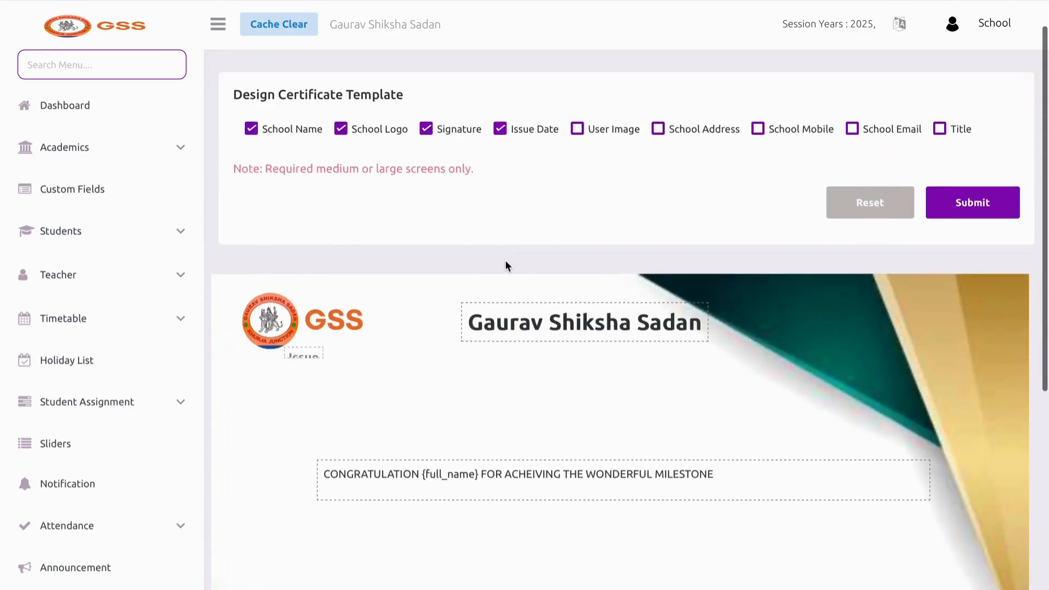
scroll(505, 261, "down", 2)
left_click_drag(302, 244, 801, 315)
Add the school address, mobile and email beneath the school name, leaving out the photo
scroll(801, 316, "up", 2)
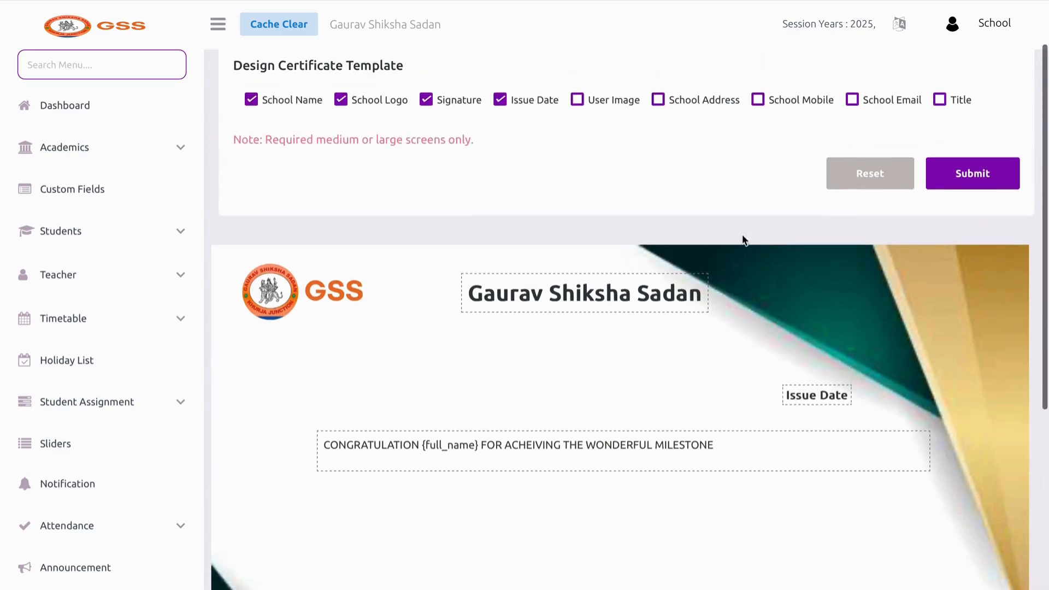
left_click(577, 100)
left_click(577, 100)
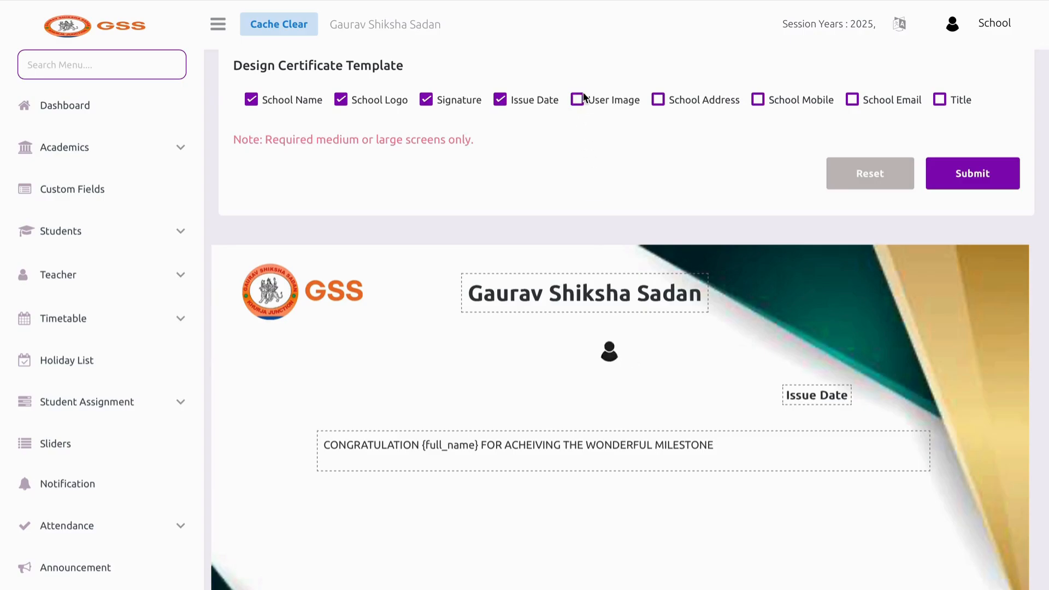
left_click(658, 99)
left_click_drag(404, 313, 556, 322)
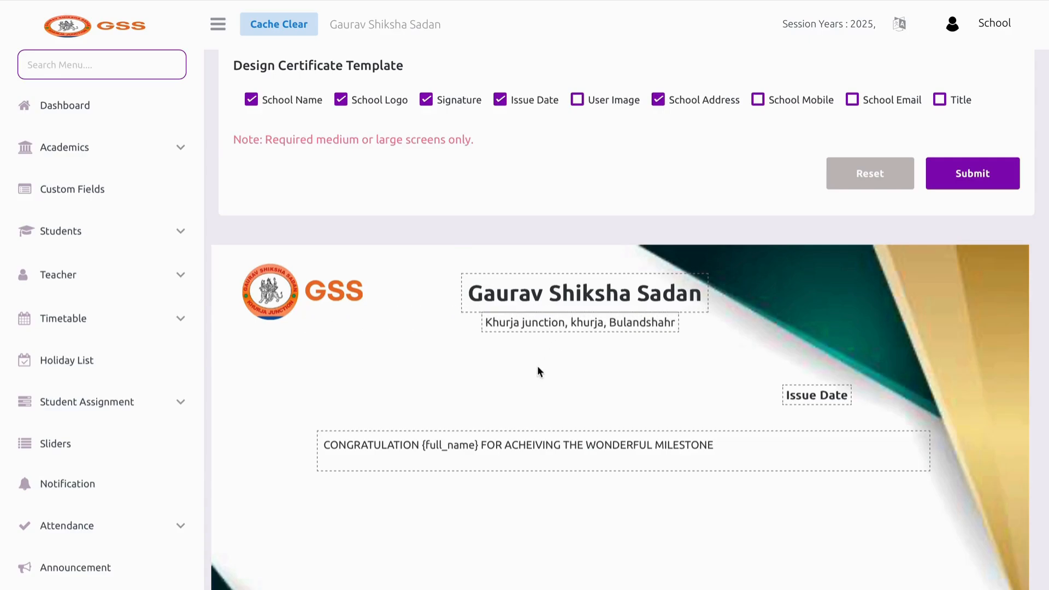
left_click(757, 100)
left_click_drag(336, 352, 572, 341)
left_click(852, 100)
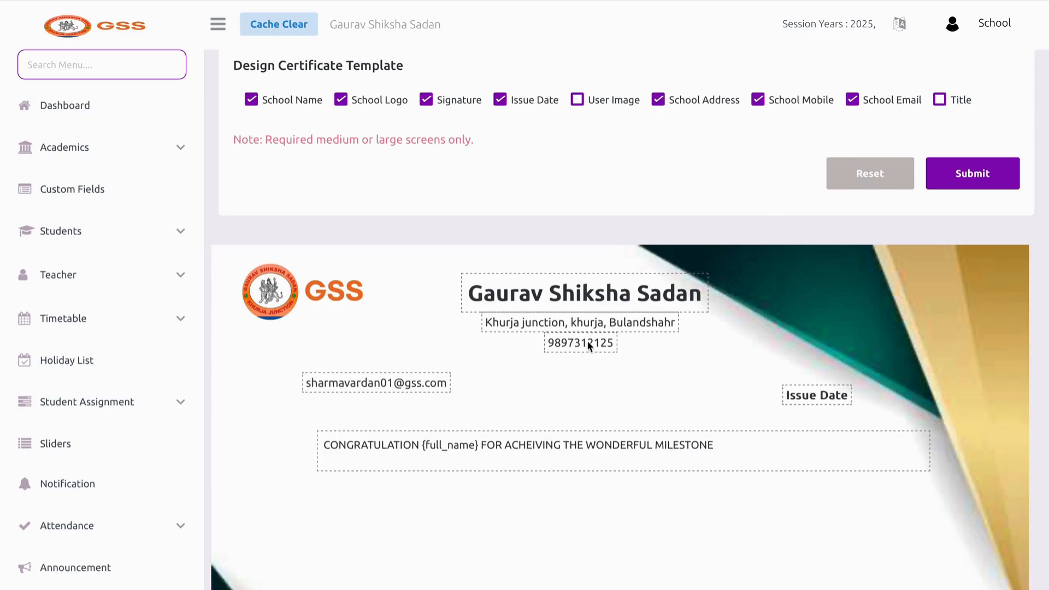
left_click_drag(508, 345, 503, 344)
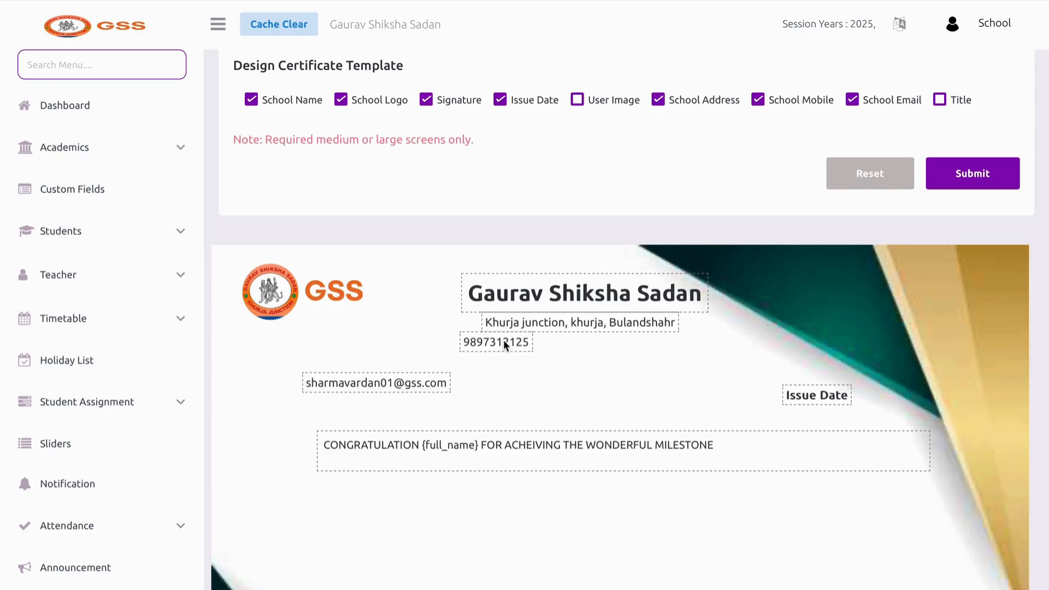
left_click_drag(388, 382, 643, 356)
Add the title and place the COMPETITION heading above the congratulations
left_click(943, 102)
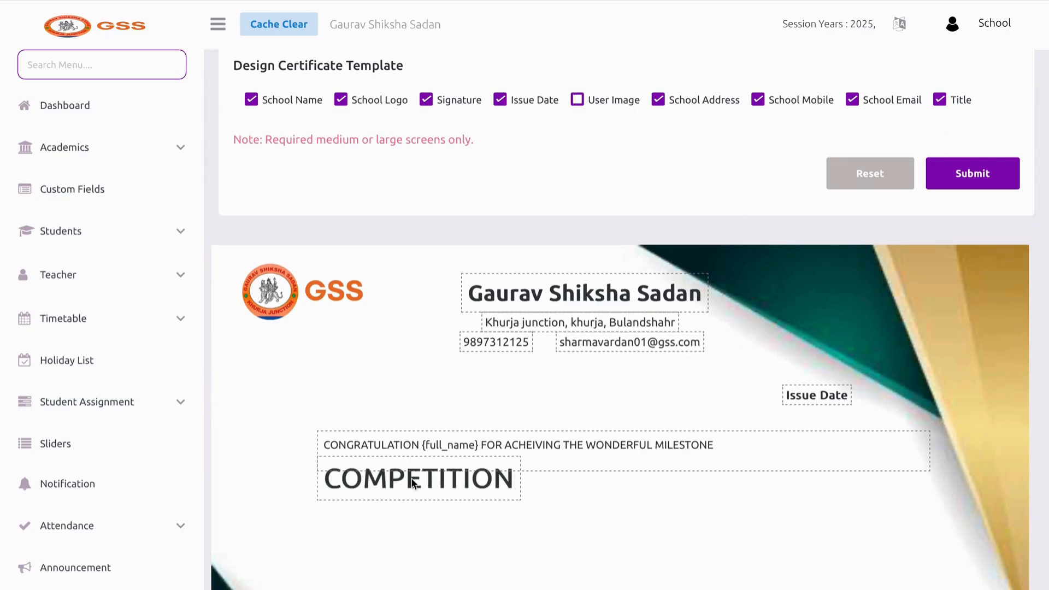
left_click_drag(414, 483, 573, 411)
scroll(566, 425, "down", 1)
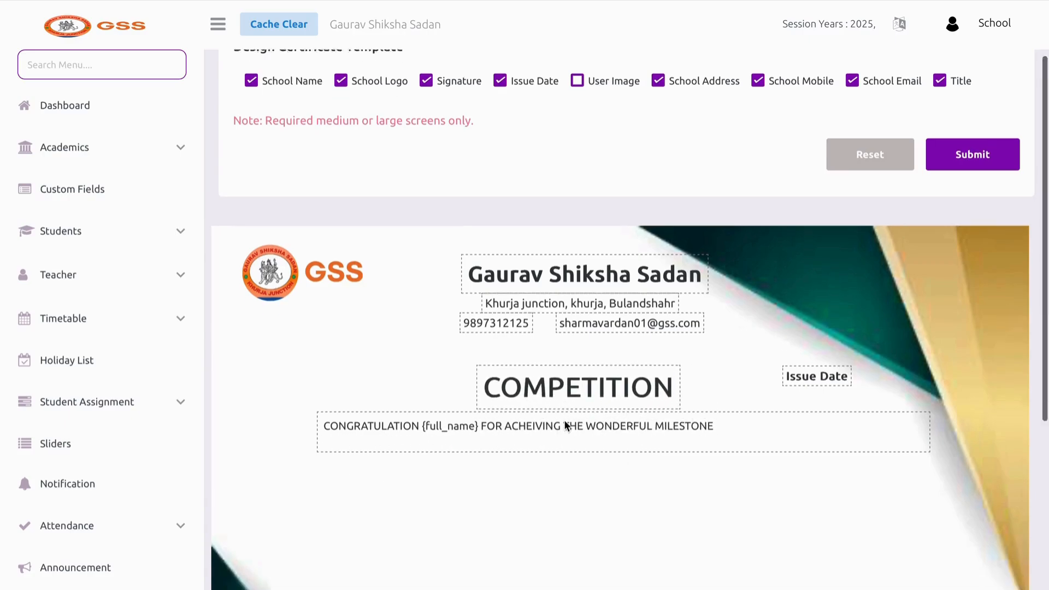
scroll(567, 425, "down", 2)
left_click_drag(552, 360, 540, 412)
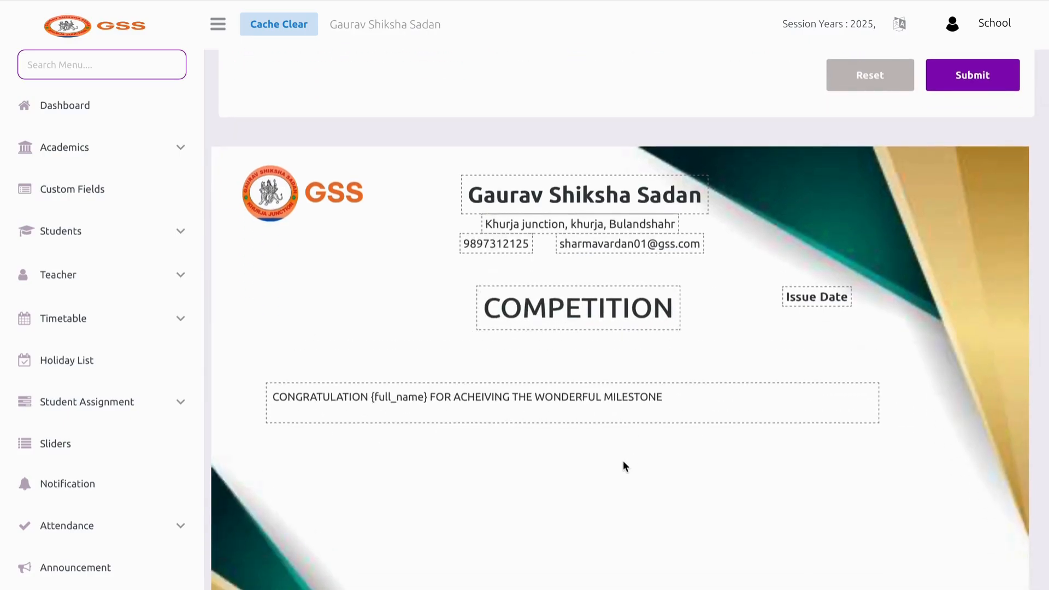
key("shift+super+backslash")
left_click(149, 156)
Adjust the Issue Date box position and save the certificate layout
left_click_drag(805, 298, 786, 273)
left_click_drag(585, 317, 585, 339)
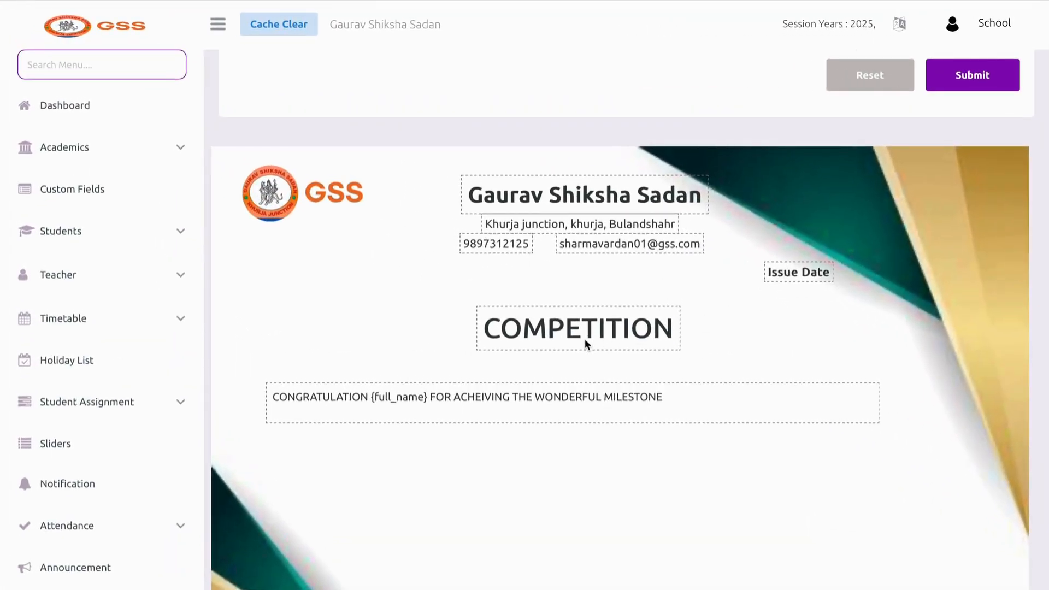
scroll(750, 357, "down", 4)
scroll(750, 360, "up", 8)
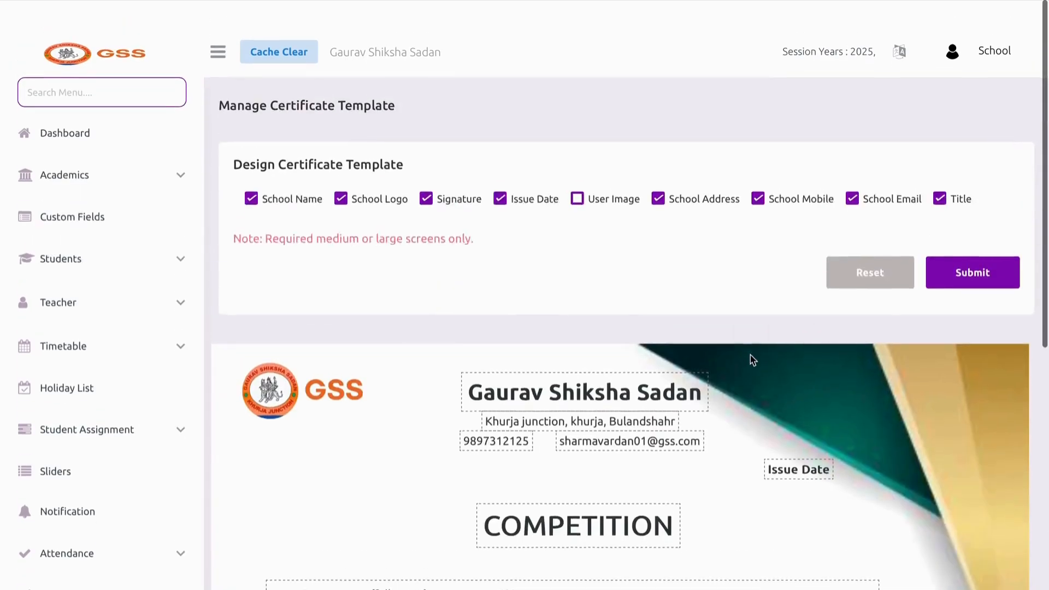
left_click(940, 258)
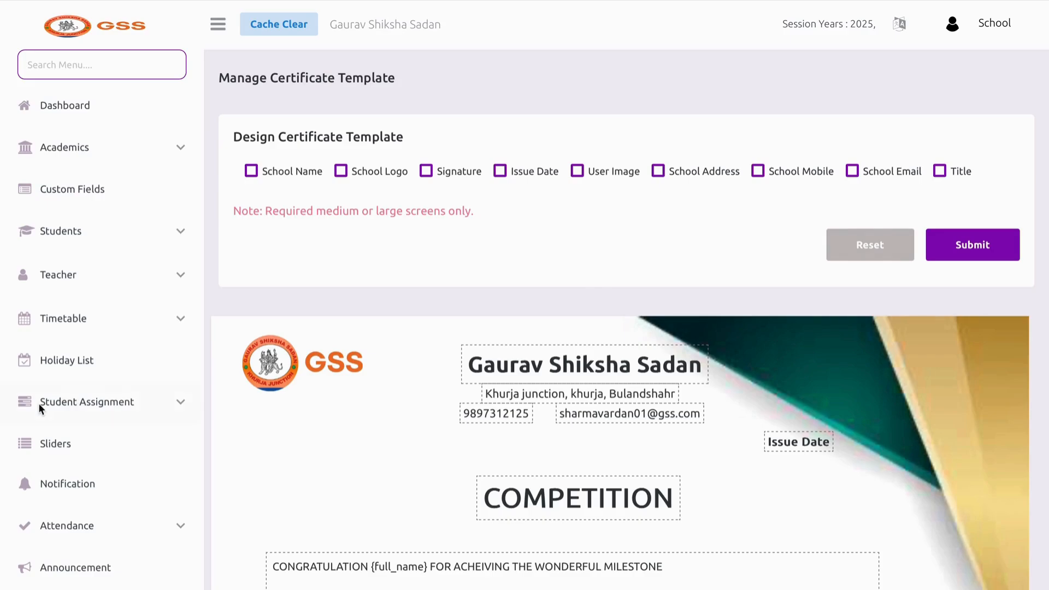
scroll(37, 388, "down", 10)
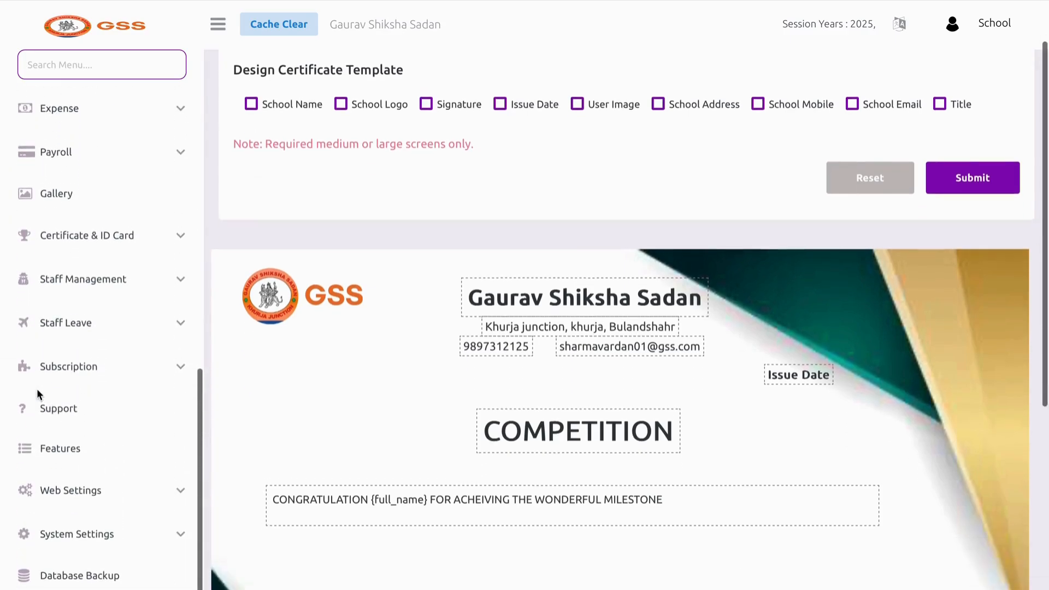
Generate a COMPETITION certificate for row 2 in Student Certificate
left_click(107, 239)
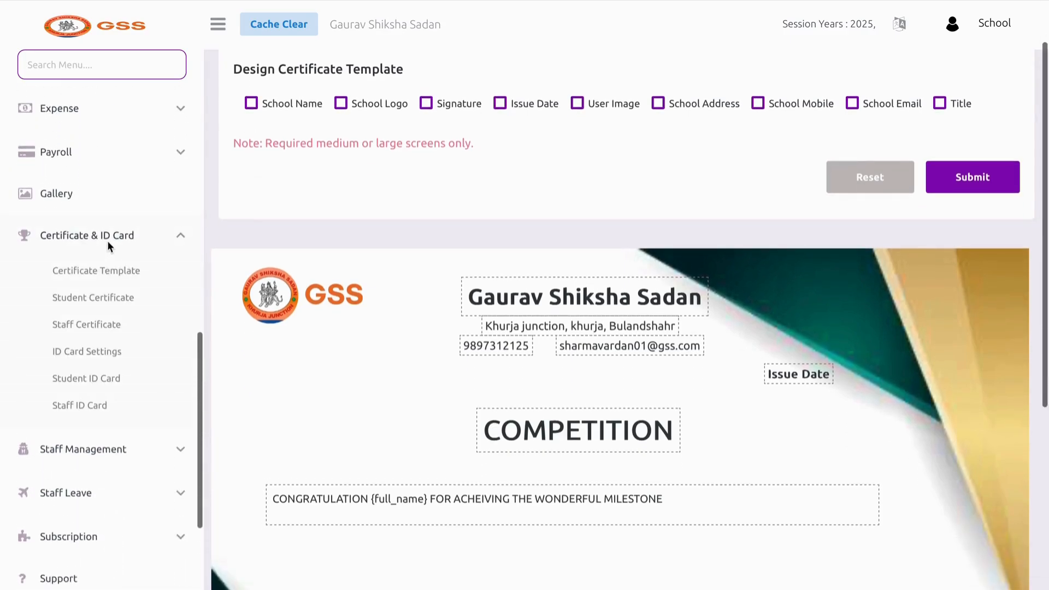
left_click(100, 297)
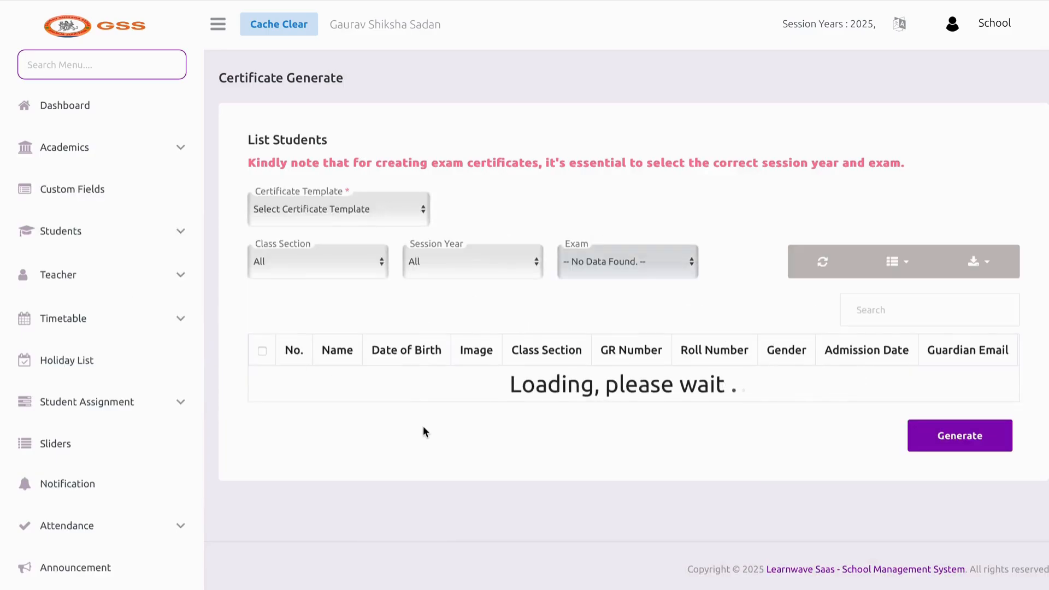
scroll(423, 425, "down", 1)
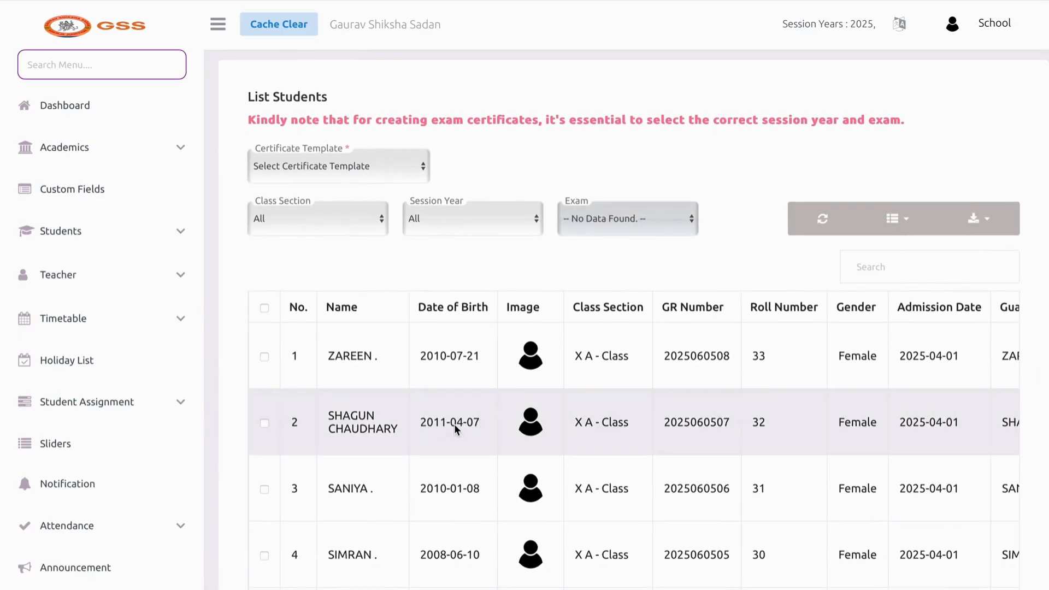
left_click(382, 431)
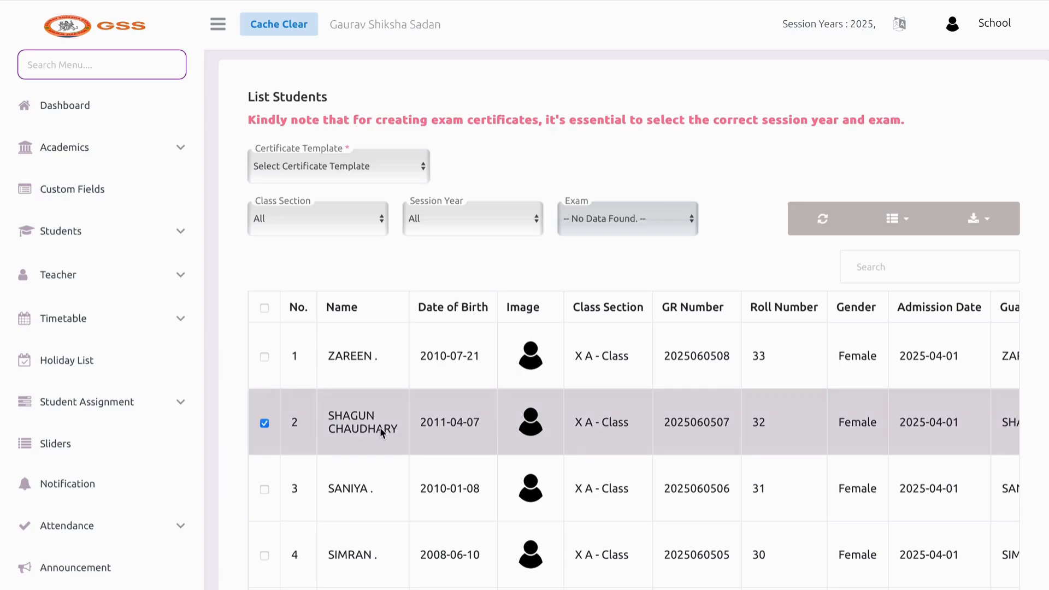
left_click(363, 173)
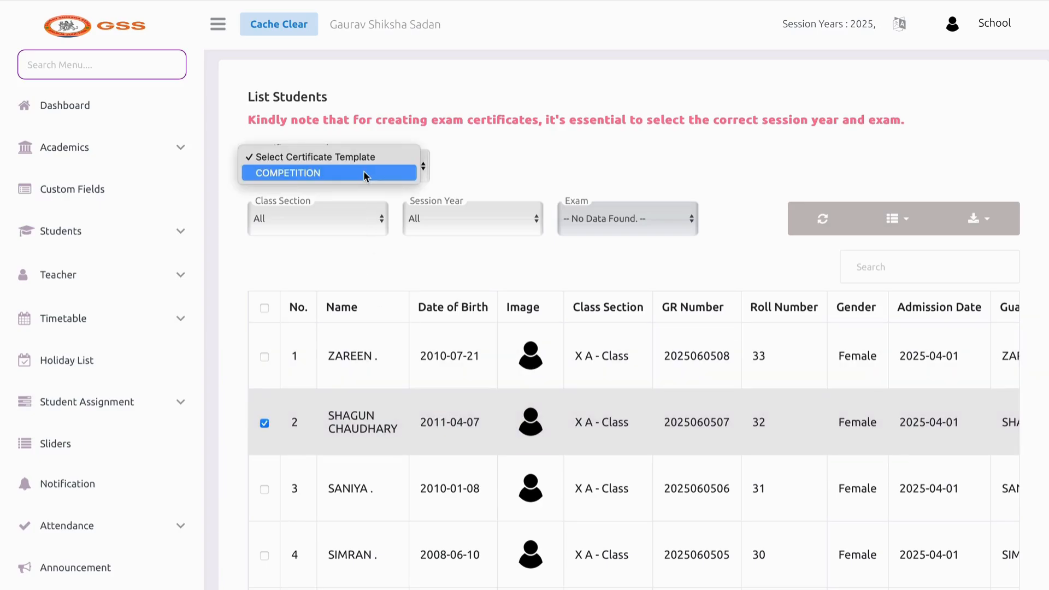
left_click(363, 173)
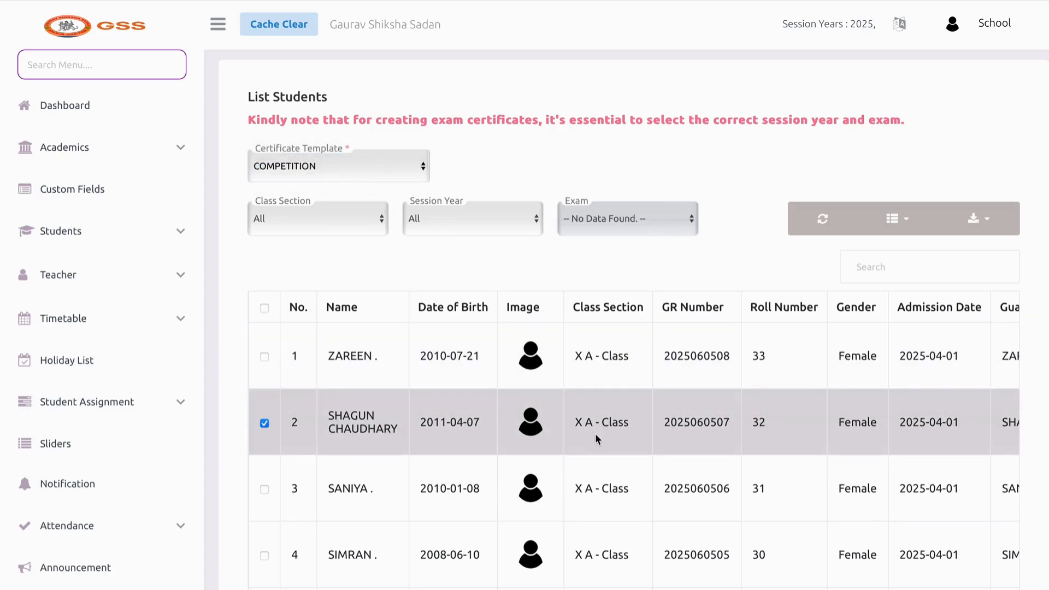
scroll(593, 435, "right", 5)
scroll(591, 436, "down", 5)
left_click(923, 455)
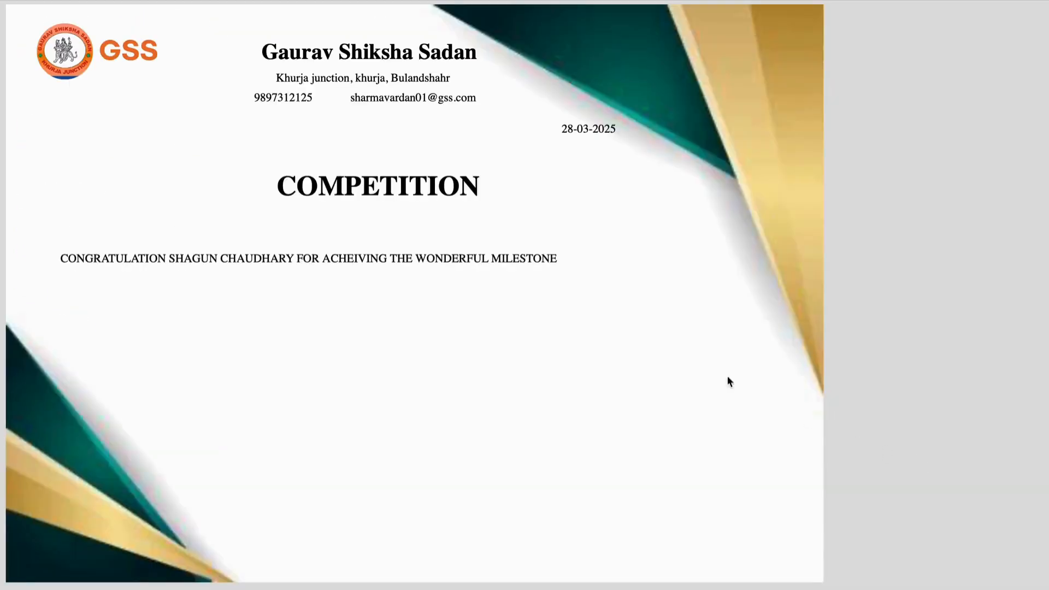
Inspect the generated certificate's congratulation line and COMPETITION heading in its tab
key("super+shift+backslash")
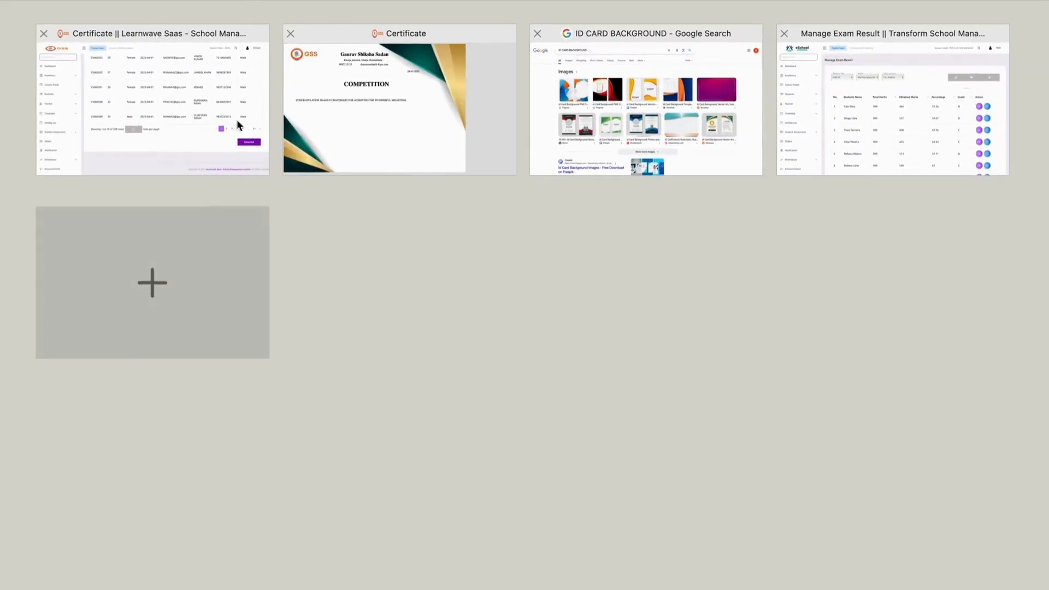
left_click(345, 117)
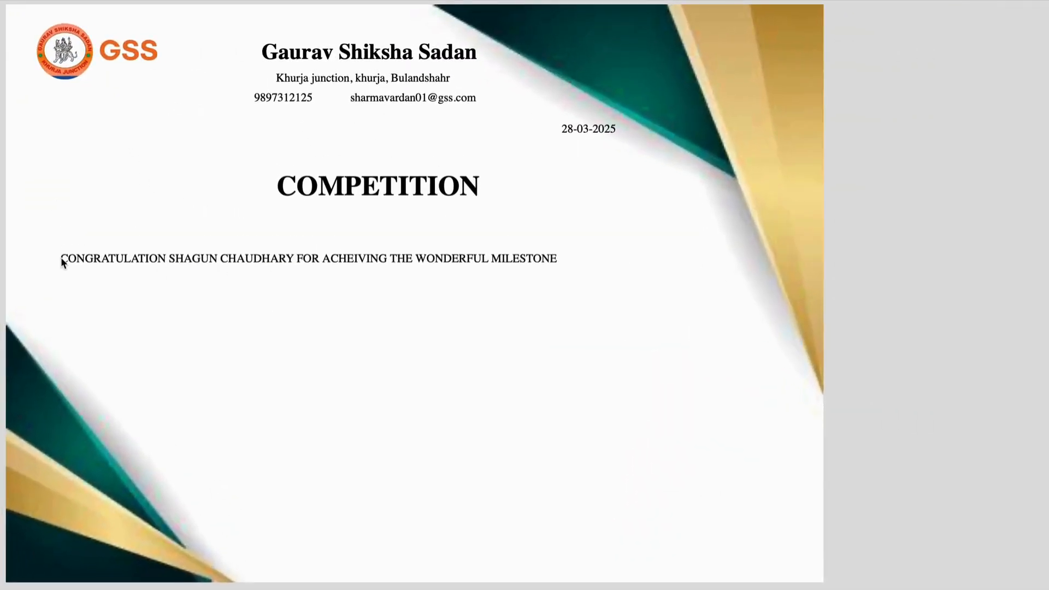
left_click_drag(62, 260, 324, 260)
left_click(578, 270)
left_click_drag(275, 189, 476, 196)
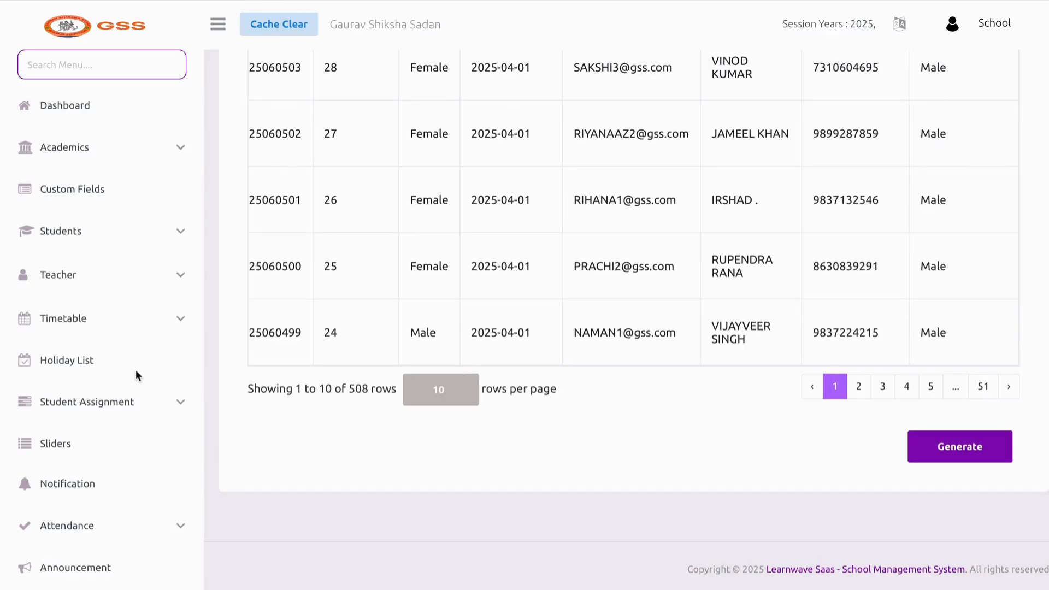
Remove the COMPETITION template from Certificate Template, then go to ID Card Settings
scroll(136, 370, "down", 13)
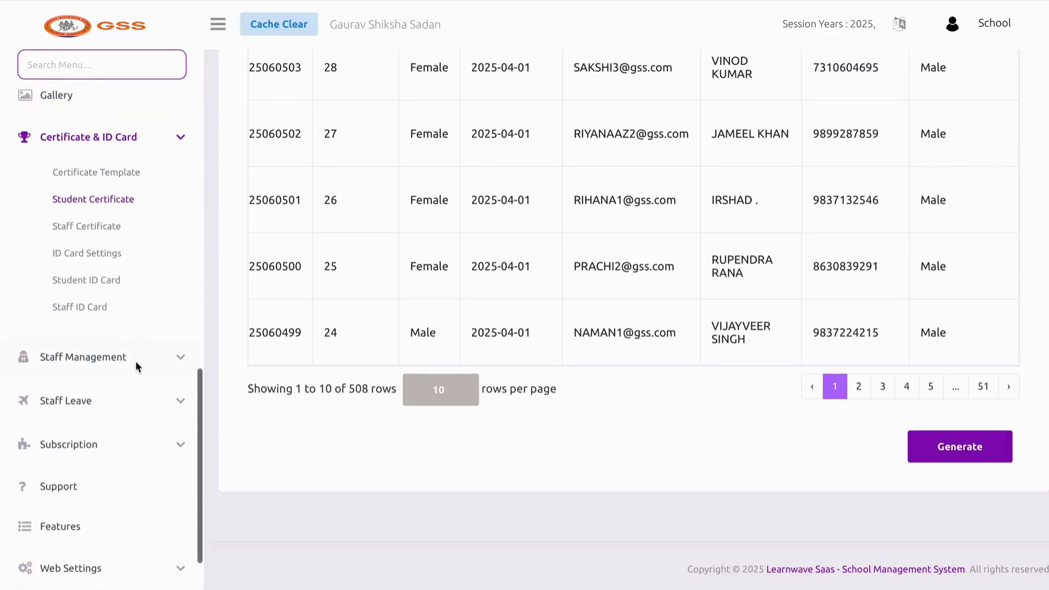
left_click(102, 229)
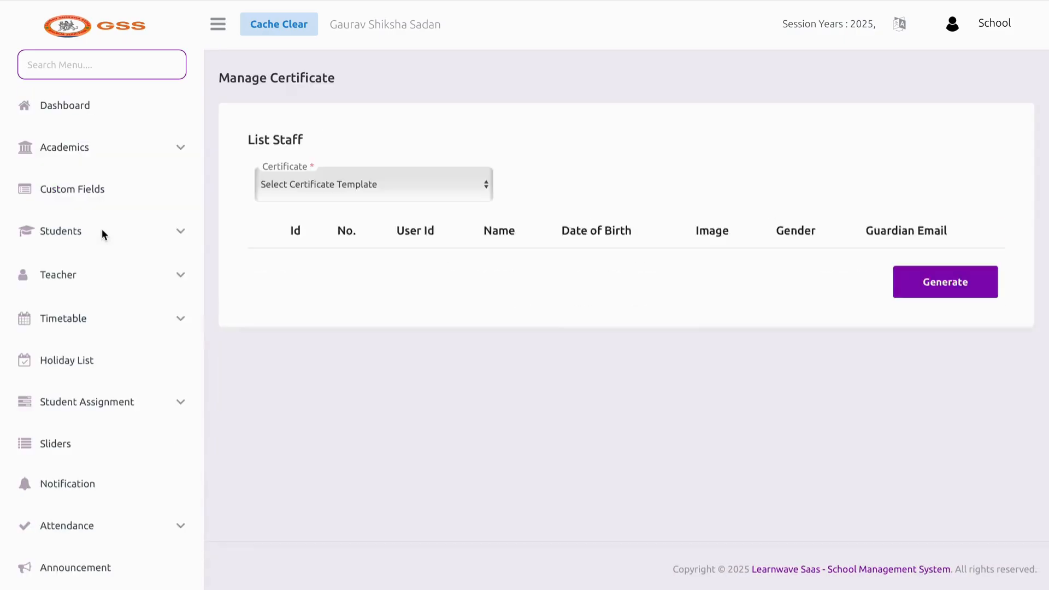
scroll(111, 492, "down", 10)
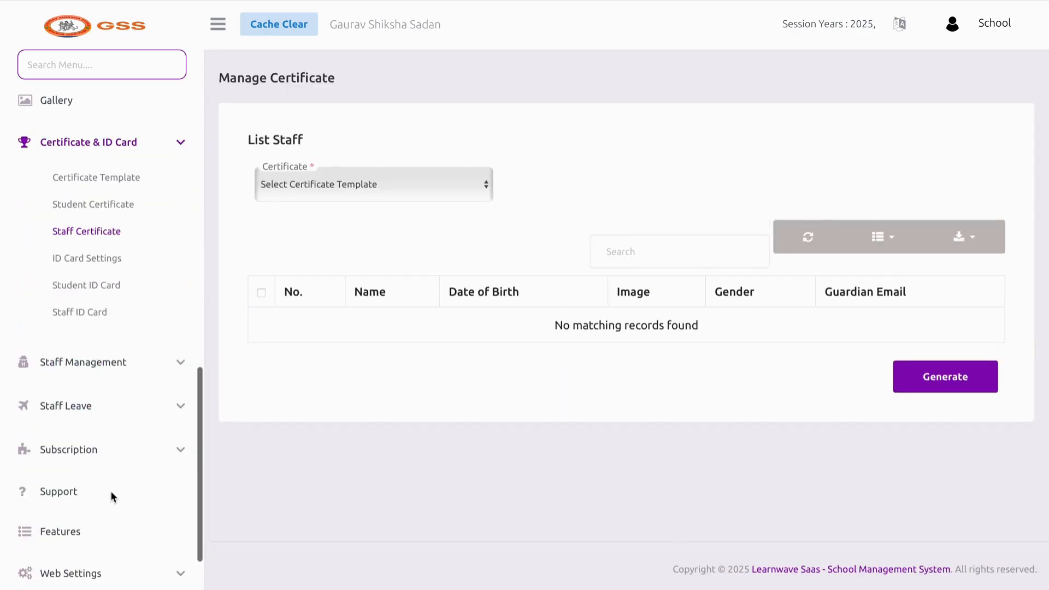
left_click(100, 186)
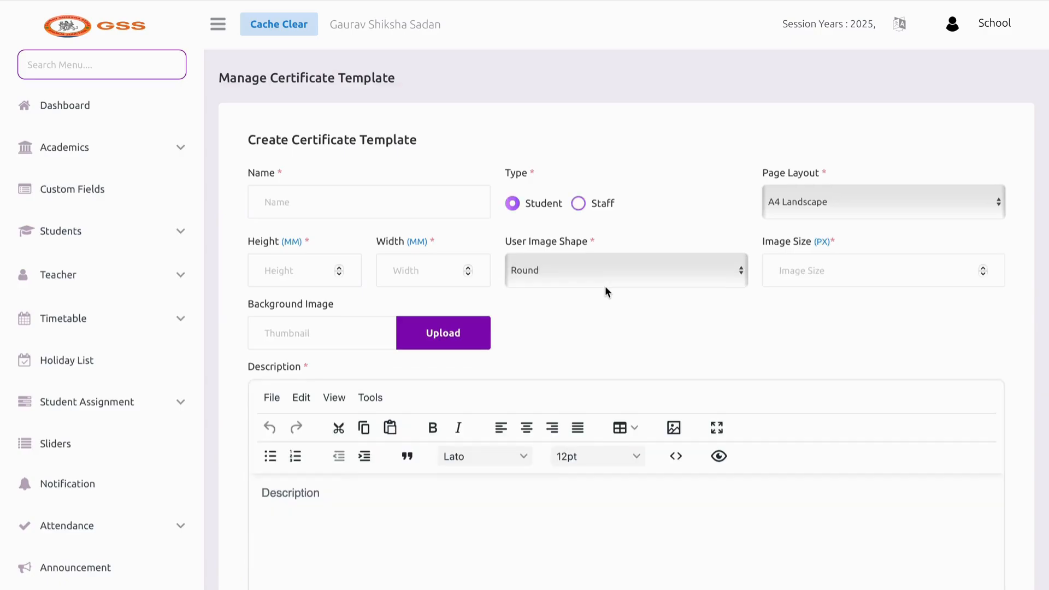
scroll(604, 287, "down", 10)
left_click(939, 389)
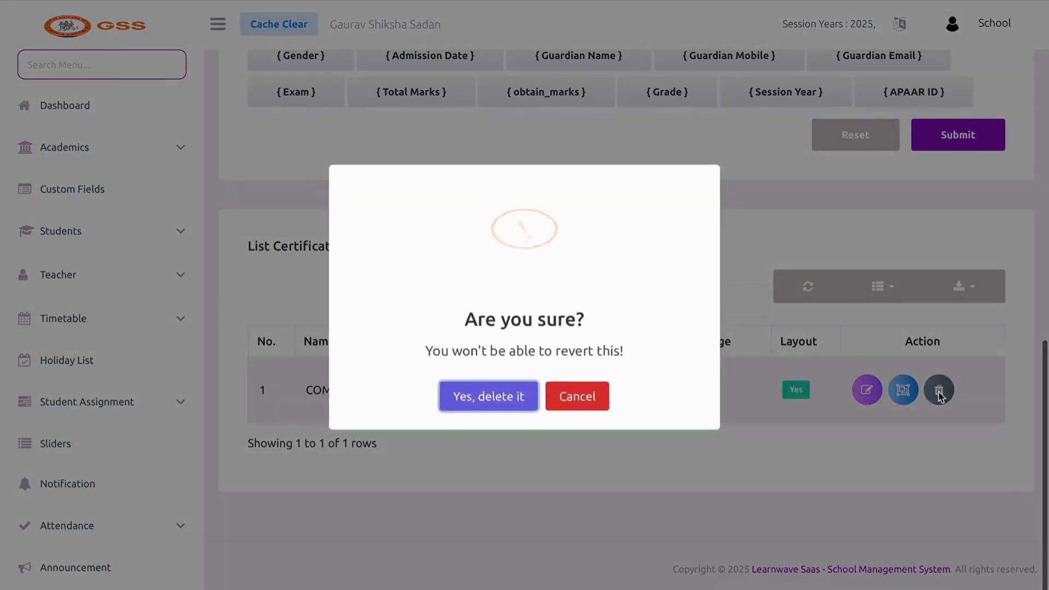
left_click(494, 393)
scroll(113, 374, "down", 10)
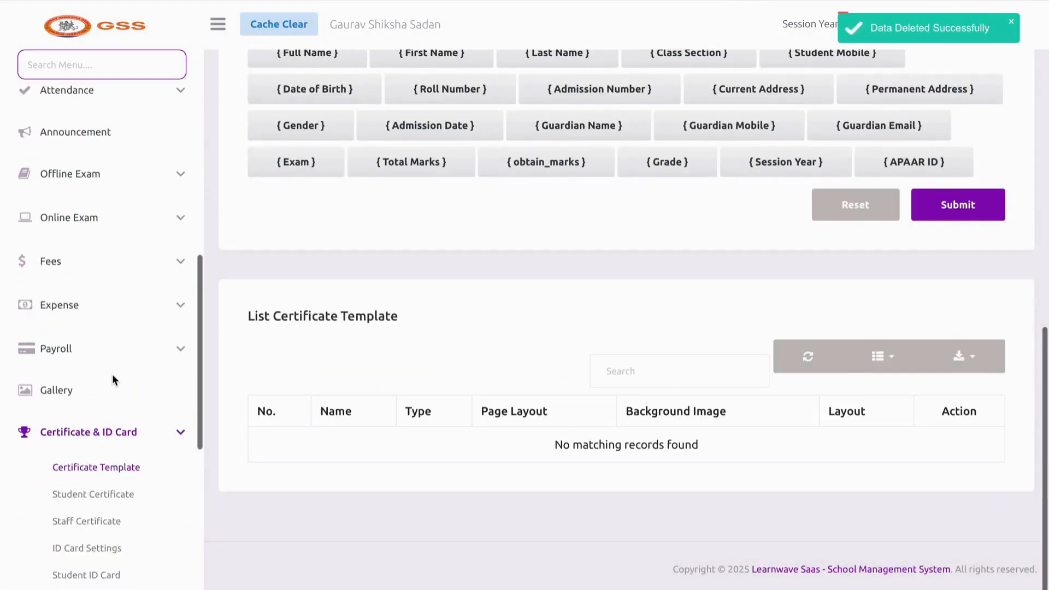
left_click(110, 381)
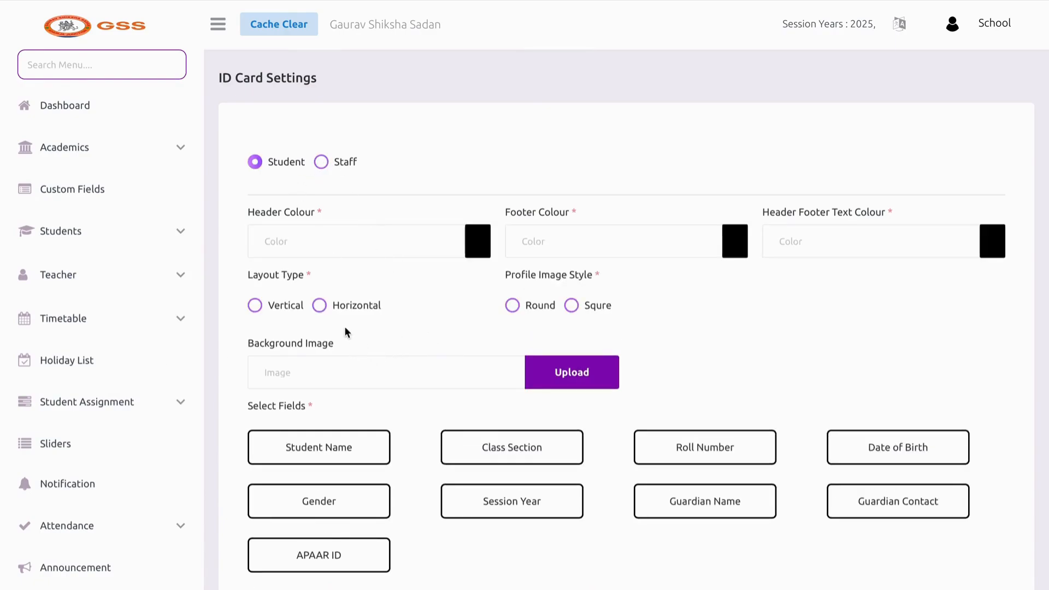
Set a vertical layout, header colour #0d3af6 and header/footer text colour #0a0000
left_click(287, 306)
left_click(462, 252)
left_click(400, 312)
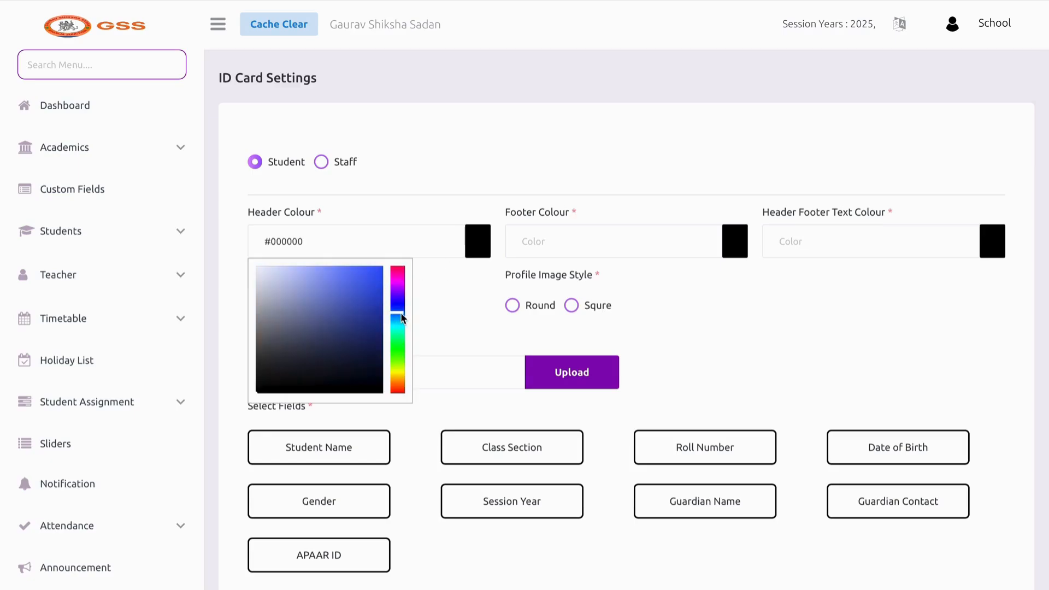
left_click(378, 277)
left_click(735, 246)
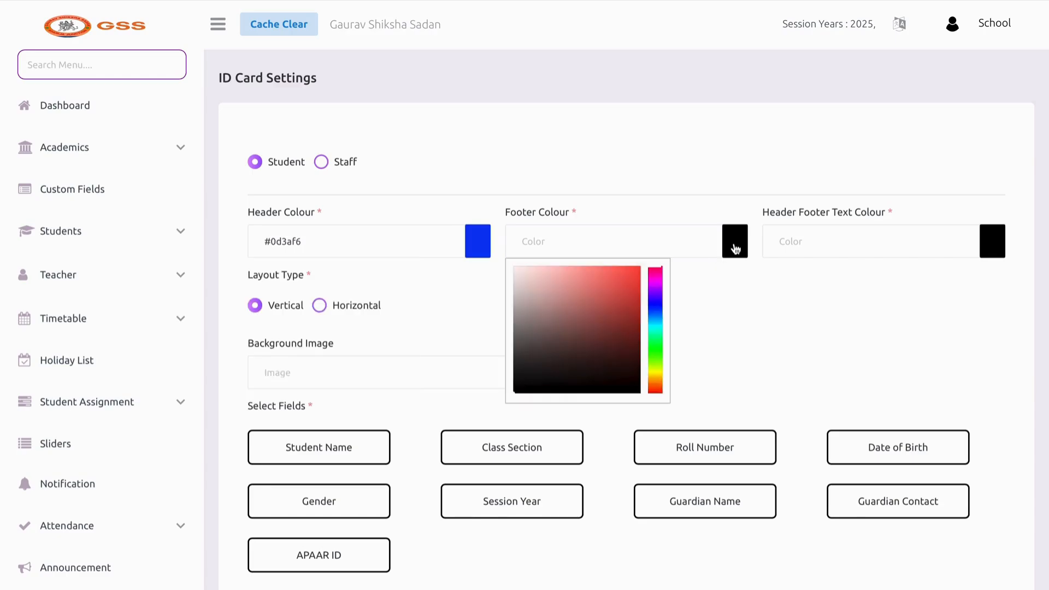
left_click(706, 337)
left_click(1003, 247)
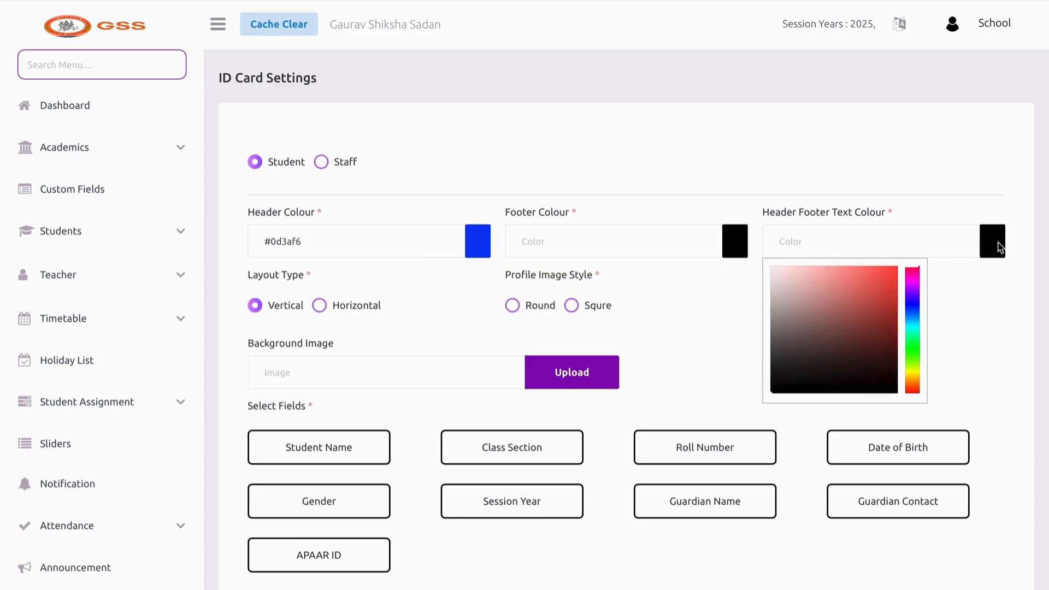
left_click(894, 388)
left_click(986, 356)
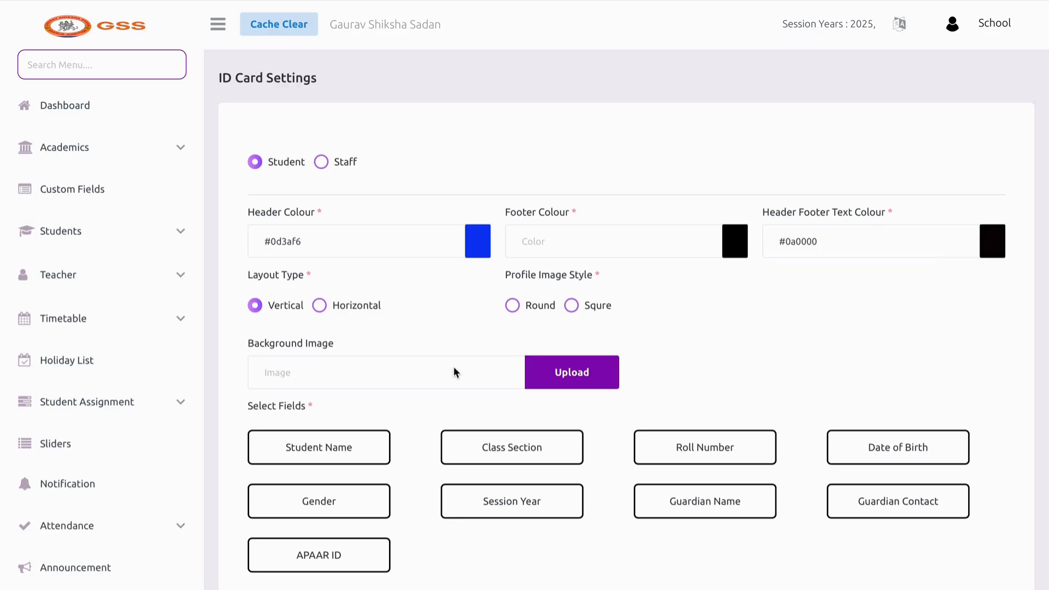
Choose the Round profile image style, leaving the background image unset
scroll(457, 369, "down", 2)
left_click(512, 211)
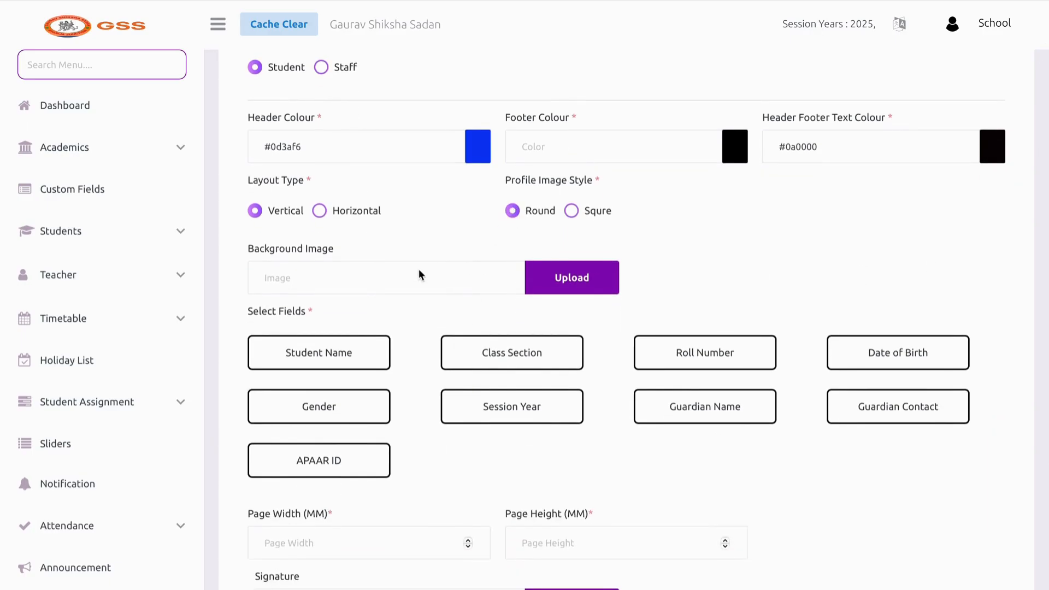
scroll(419, 273, "down", 2)
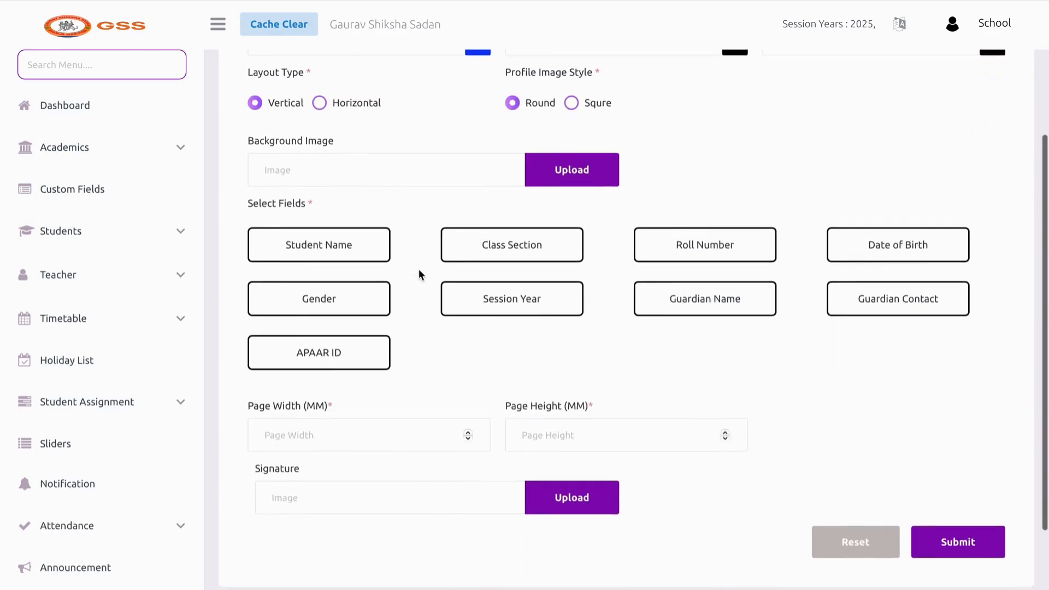
left_click(581, 173)
left_click(487, 200)
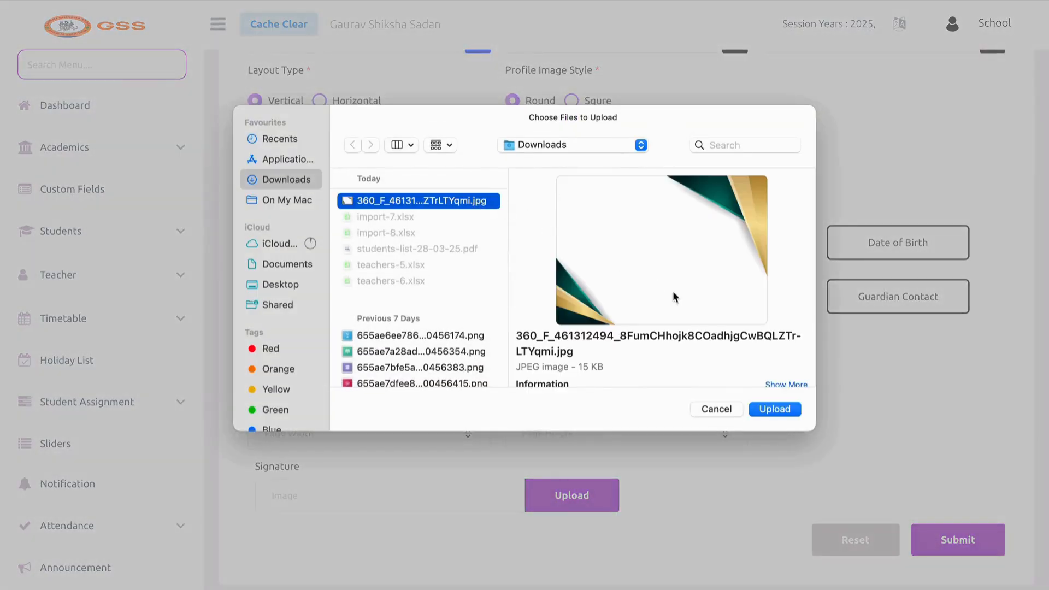
left_click(726, 409)
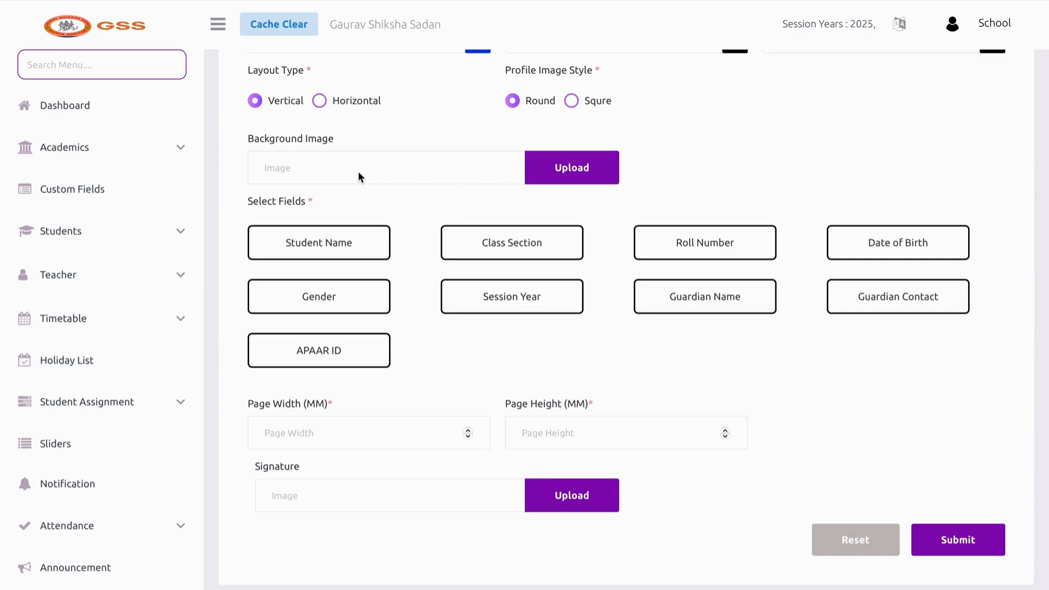
Include Student Name, Class Section, Date of Birth, Gender and Guardian Contact on the card
left_click(353, 248)
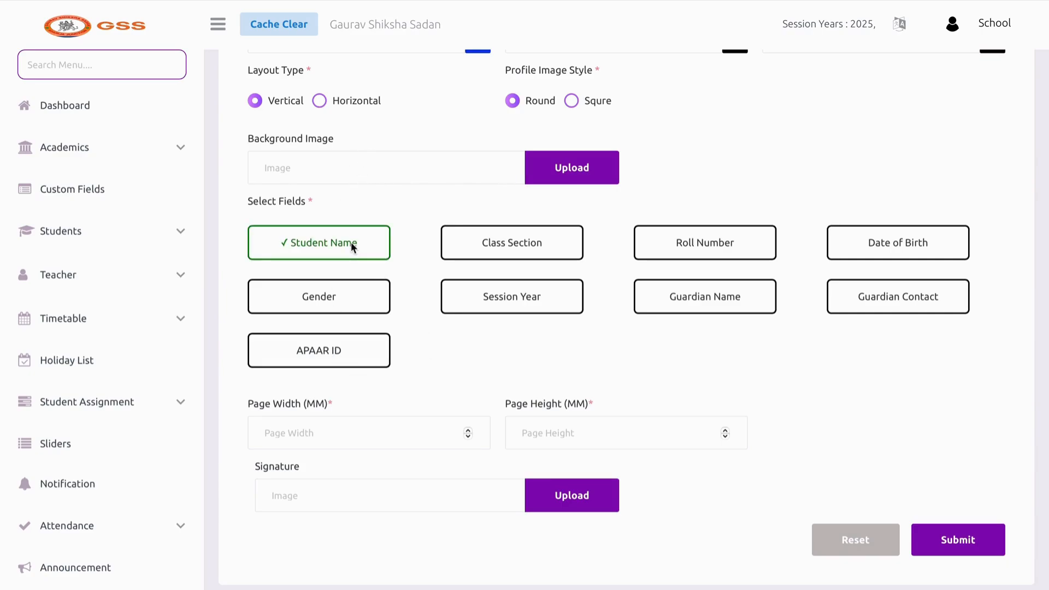
left_click(480, 253)
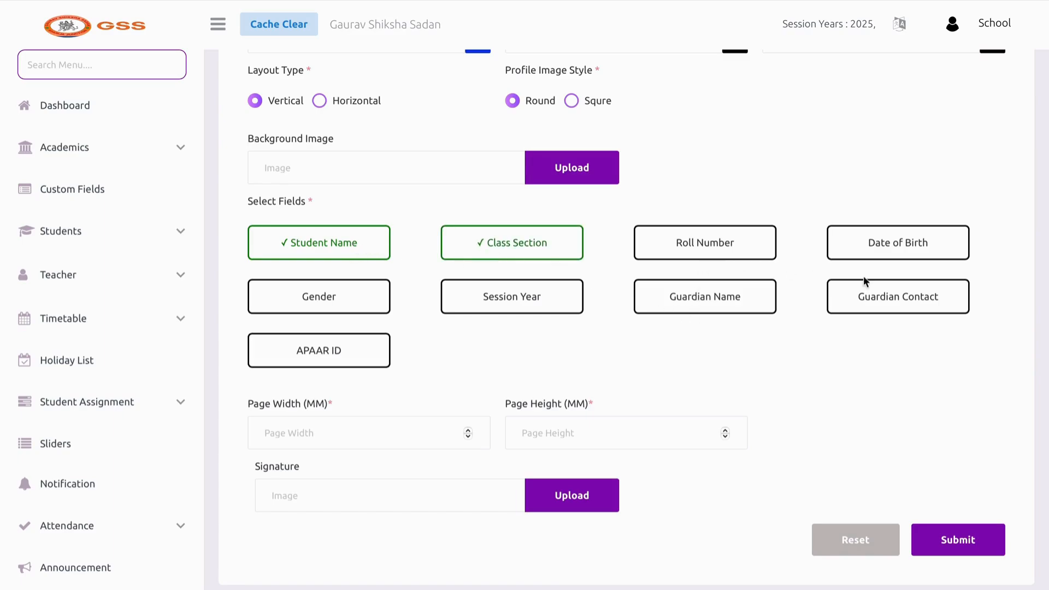
left_click(900, 253)
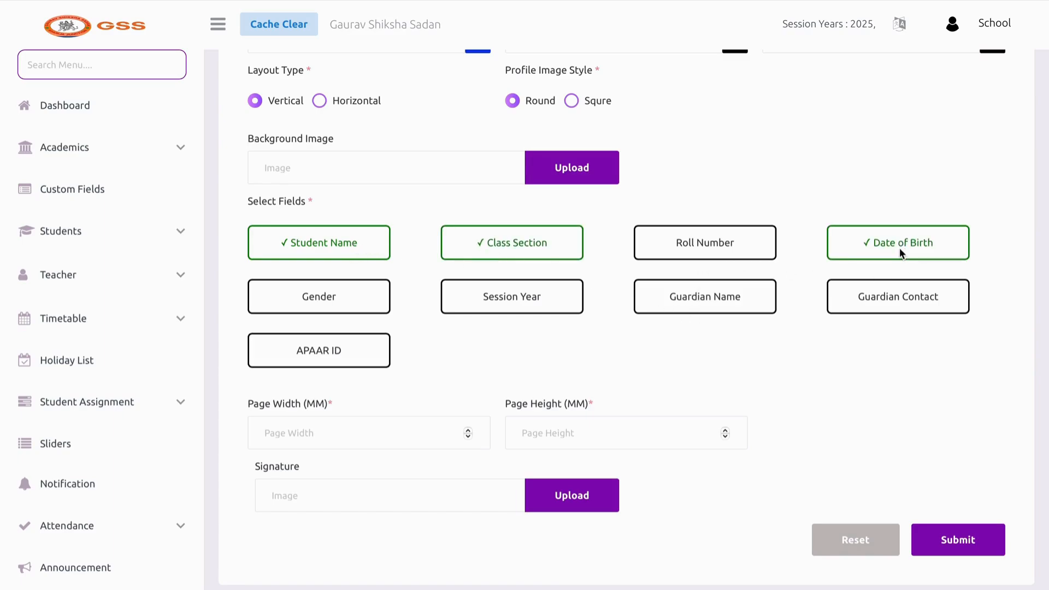
left_click(304, 302)
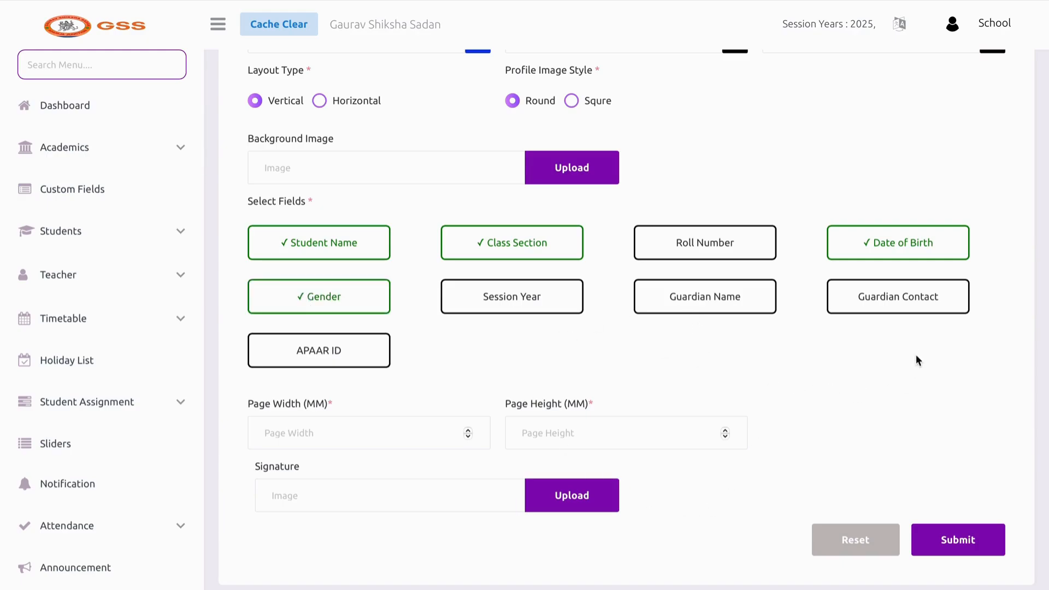
left_click(890, 302)
Set the ID card page size to 85 × 160 mm
scroll(501, 391, "down", 2)
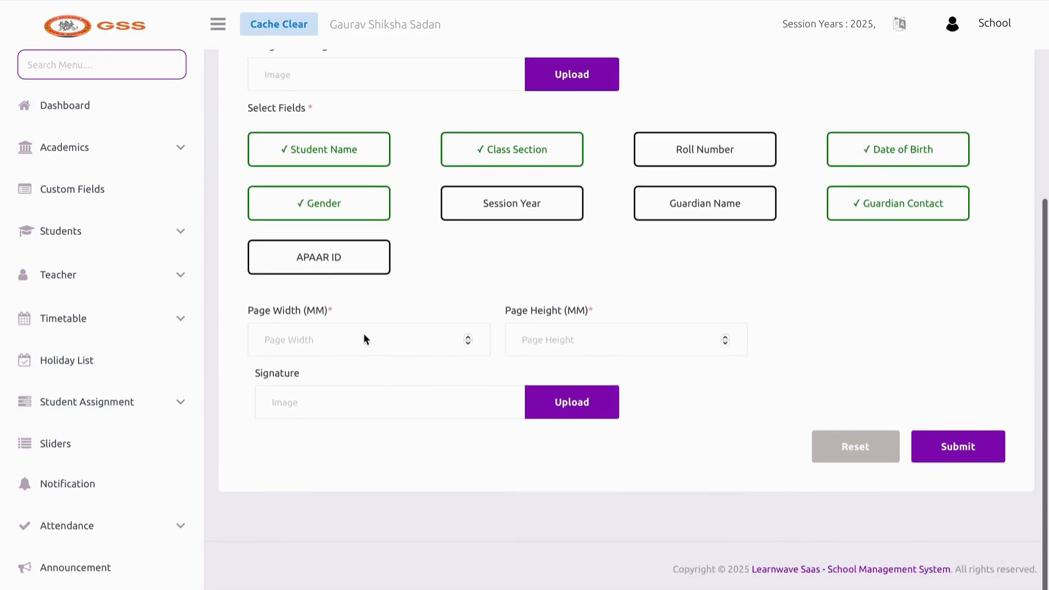
left_click(365, 339)
type("80")
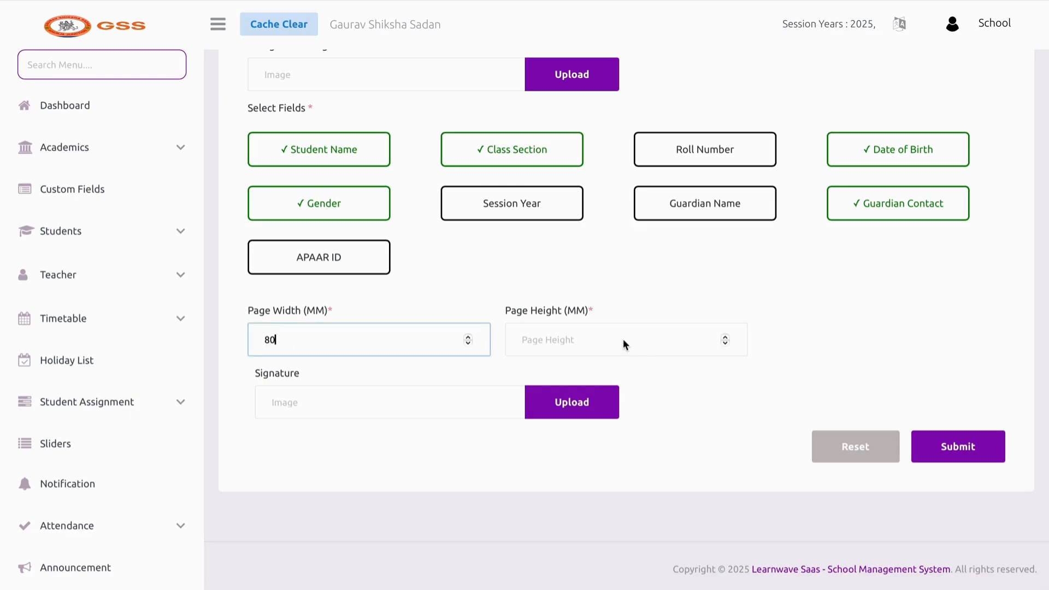
left_click(623, 344)
type("160")
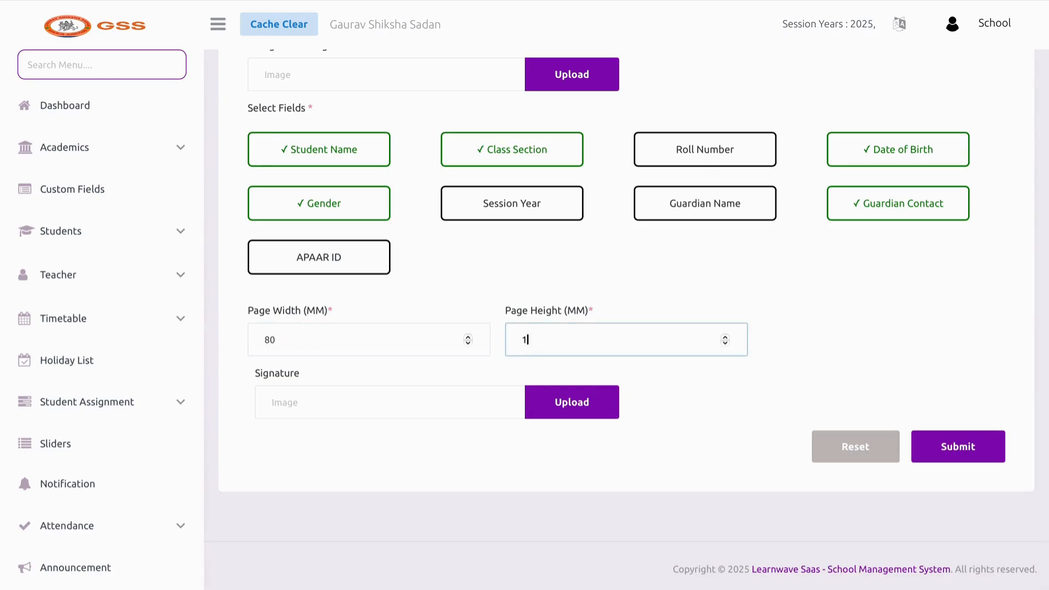
left_click(322, 346)
key("BackSpace")
type("5")
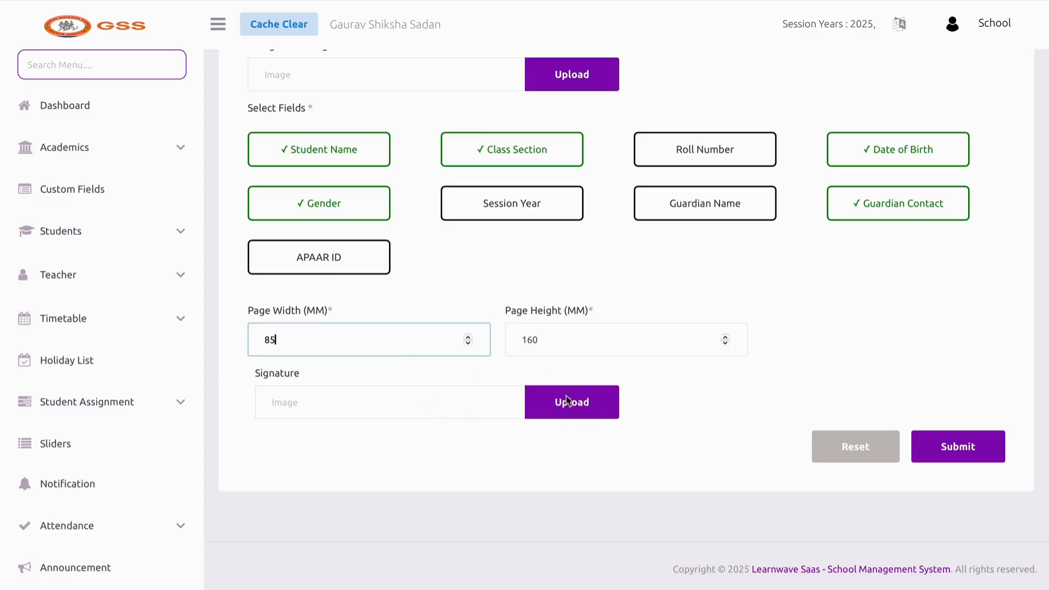
left_click(927, 451)
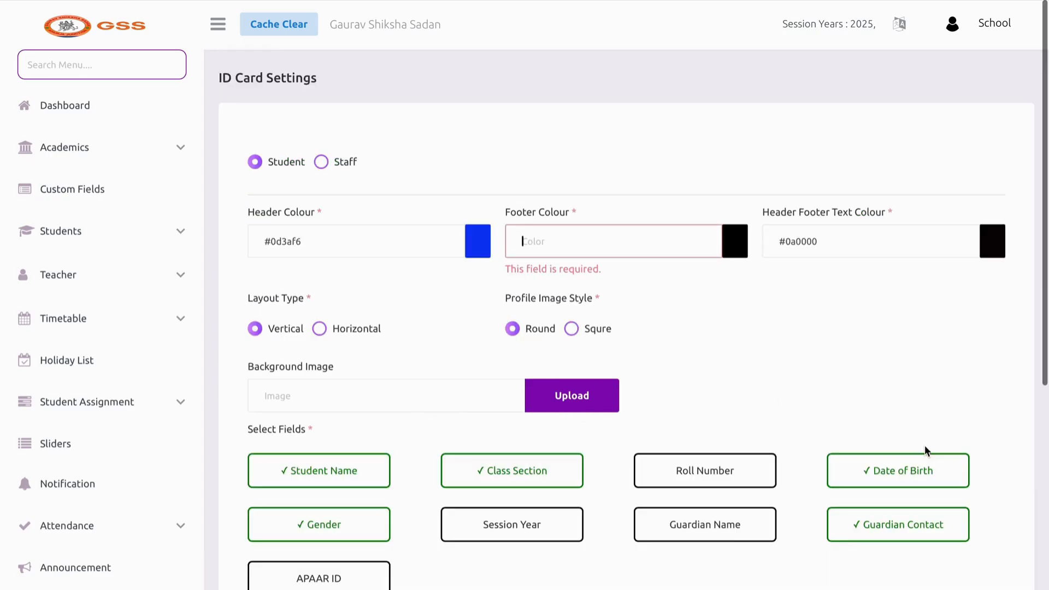
Set the footer colour to magenta #e713f5 and save the ID card settings
left_click(737, 242)
left_click(655, 287)
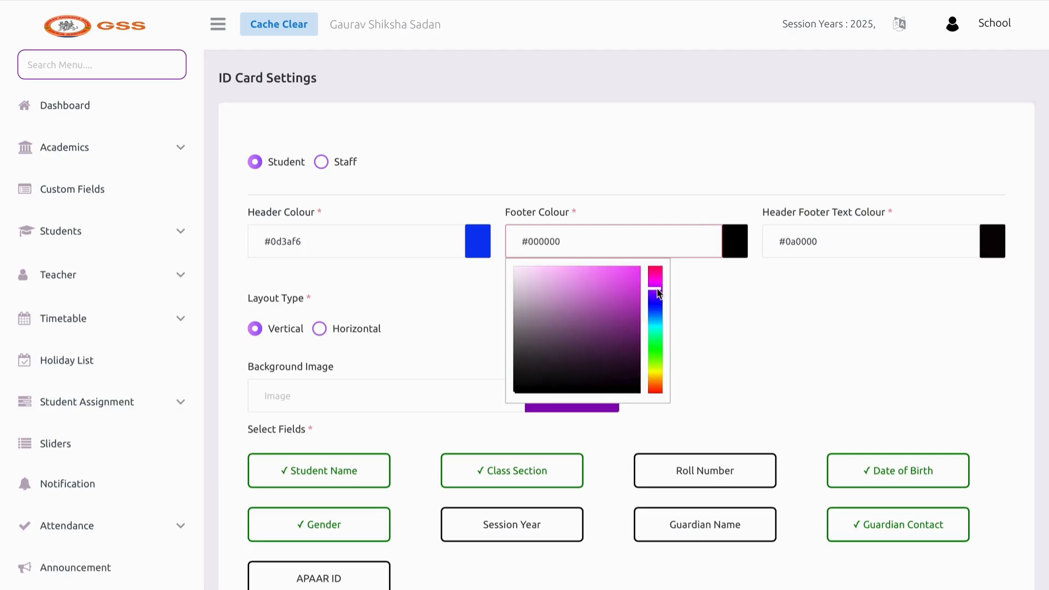
left_click(634, 277)
left_click(756, 295)
scroll(756, 295, "down", 5)
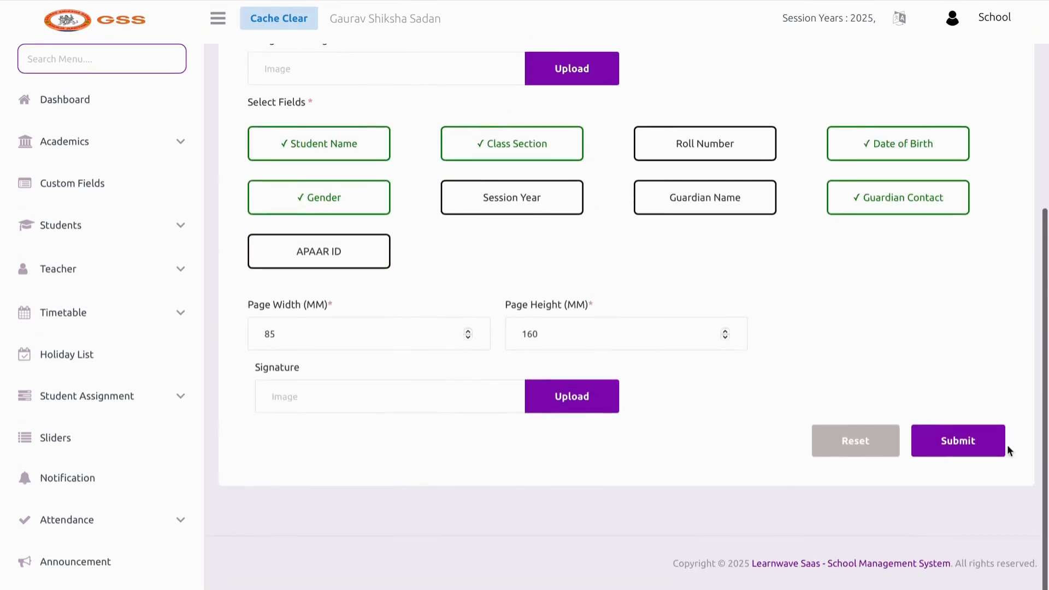
left_click(975, 452)
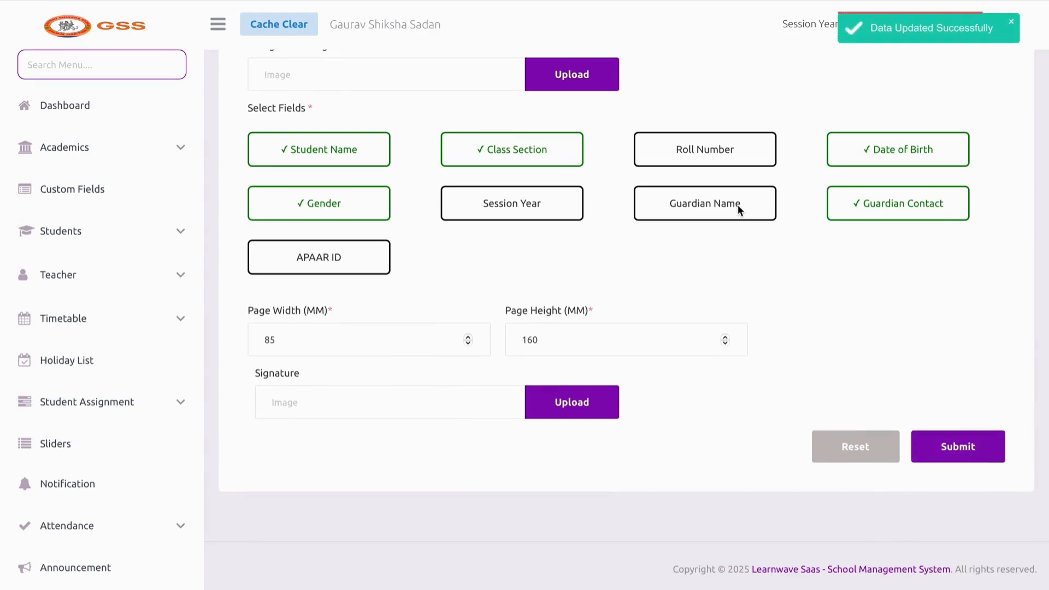
scroll(559, 286, "up", 1)
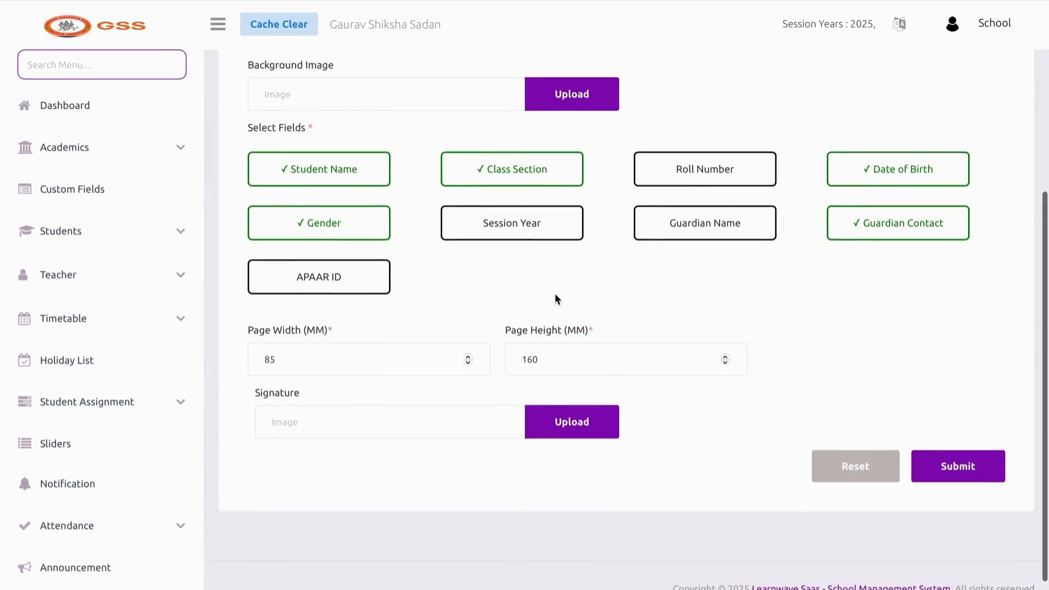
scroll(555, 298, "up", 5)
scroll(124, 374, "down", 10)
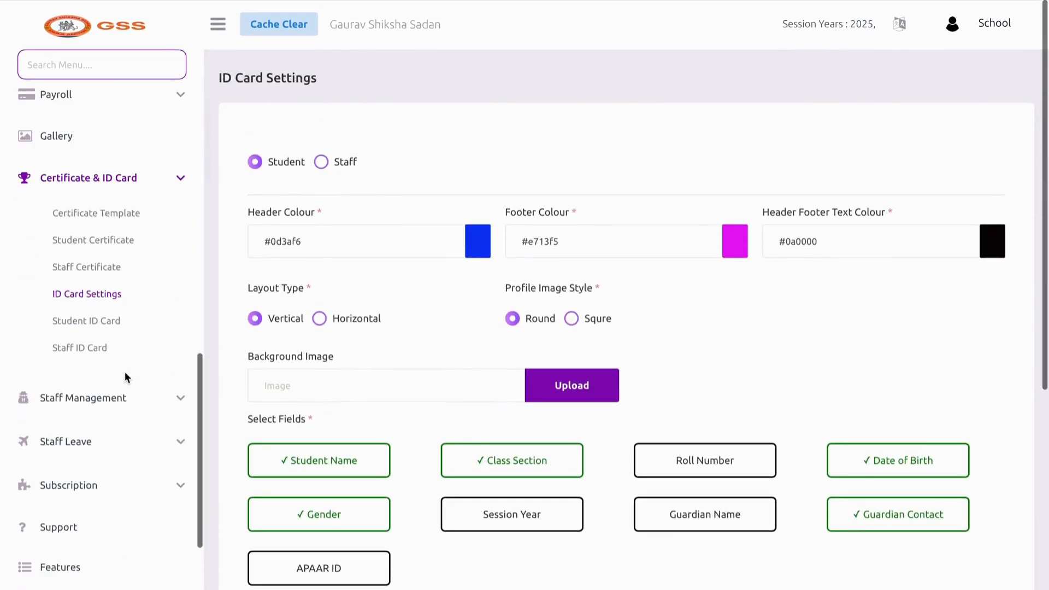
Generate the first student's ID card, view the PDF, and return to the list
left_click(104, 323)
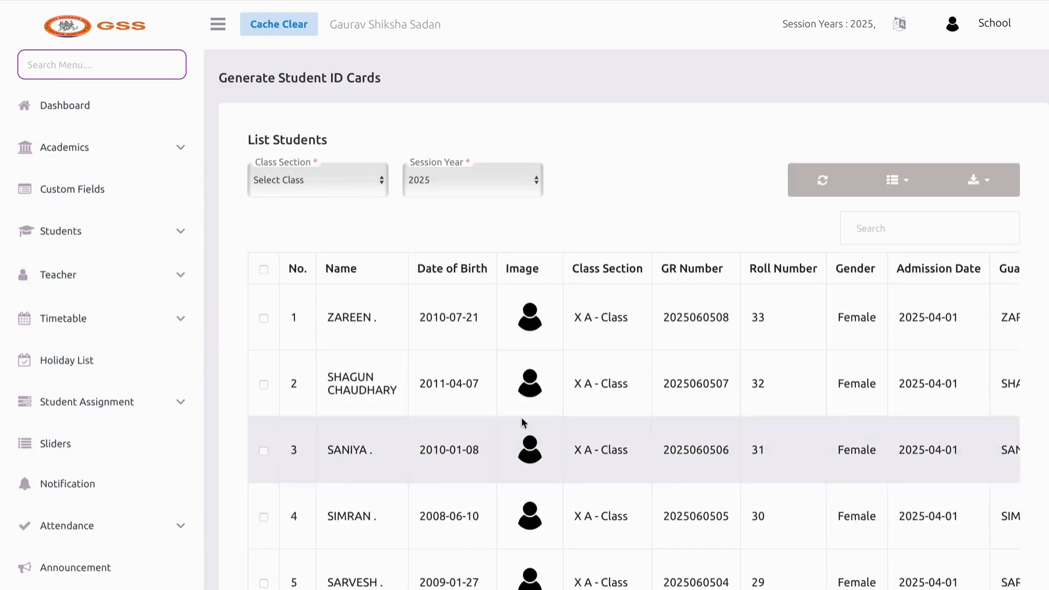
left_click(487, 331)
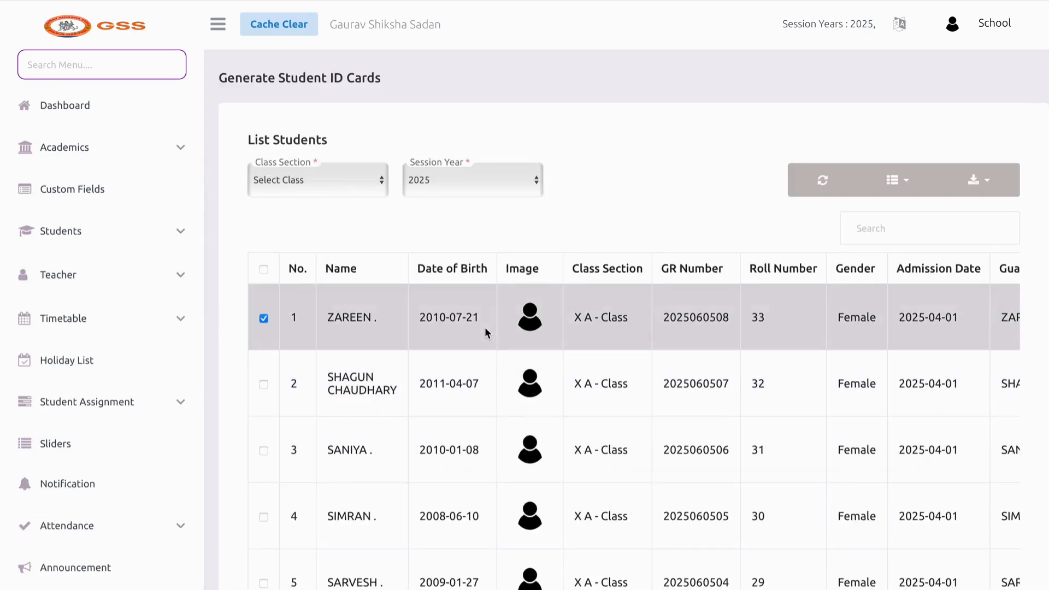
scroll(484, 327, "right", 8)
scroll(613, 322, "down", 10)
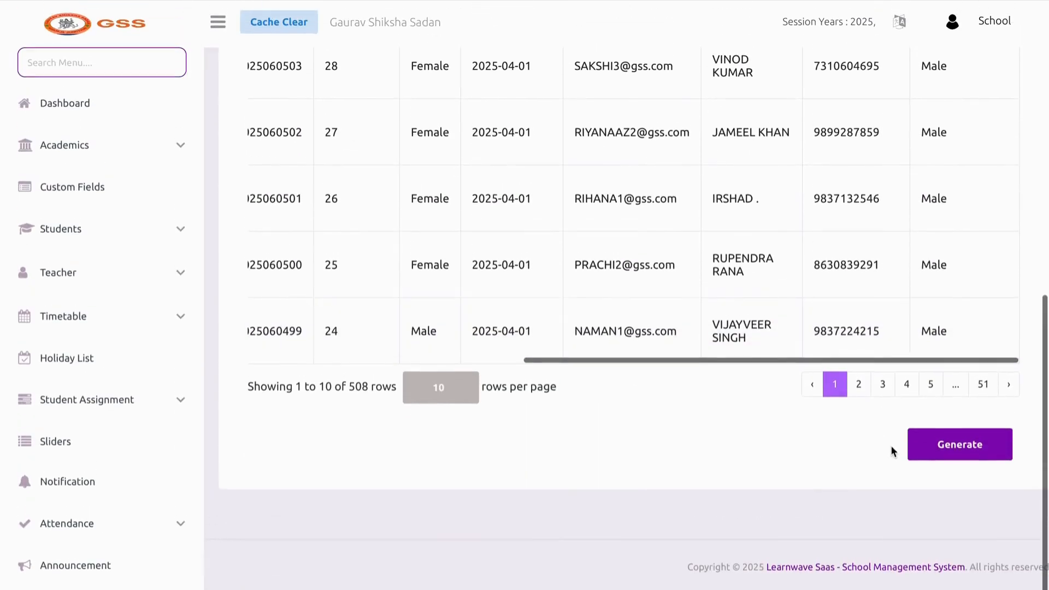
left_click(927, 446)
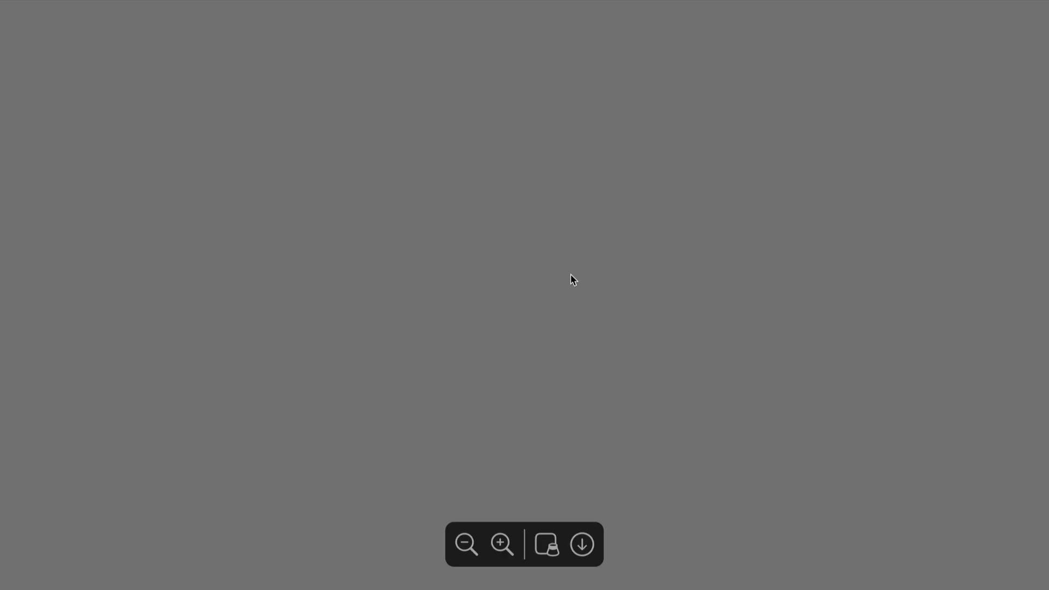
scroll(571, 277, "down", 5)
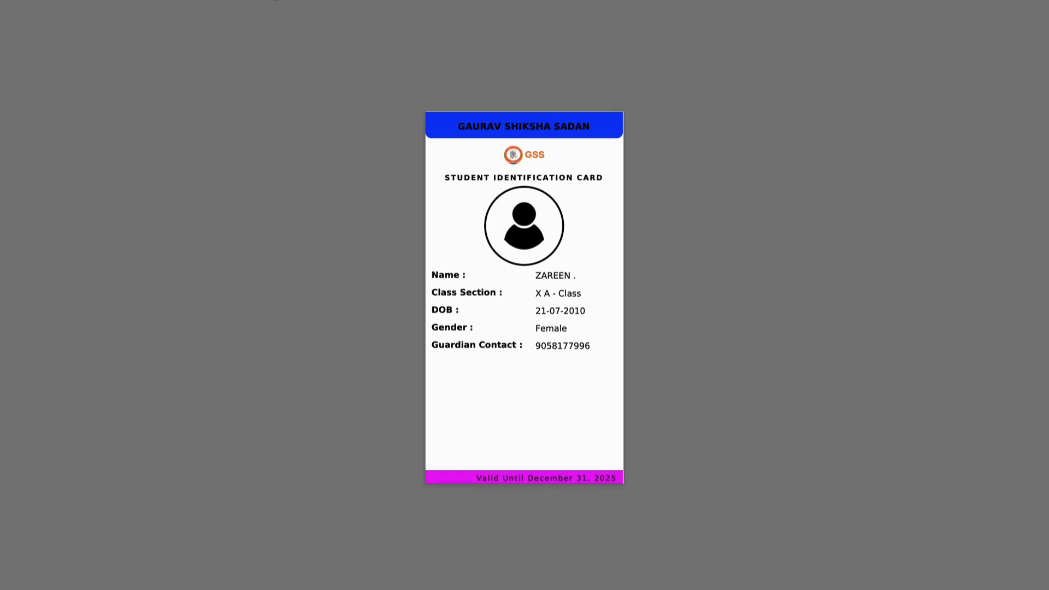
left_click(243, 0)
scroll(81, 343, "down", 10)
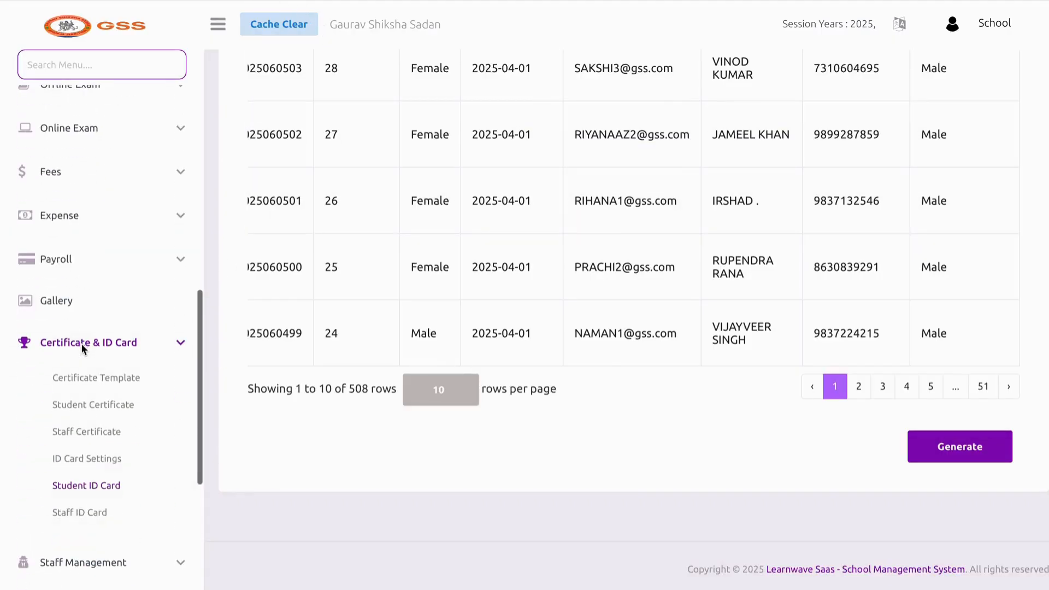
scroll(80, 453, "down", 2)
View the staff ID card generator, then go back over the ID card settings page
left_click(76, 386)
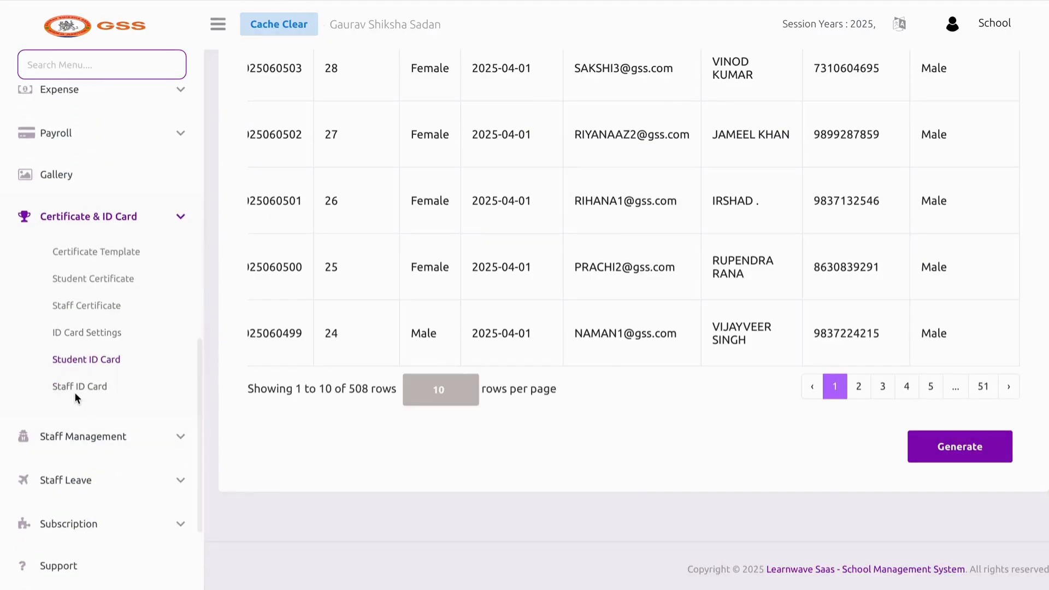
scroll(177, 451, "down", 9)
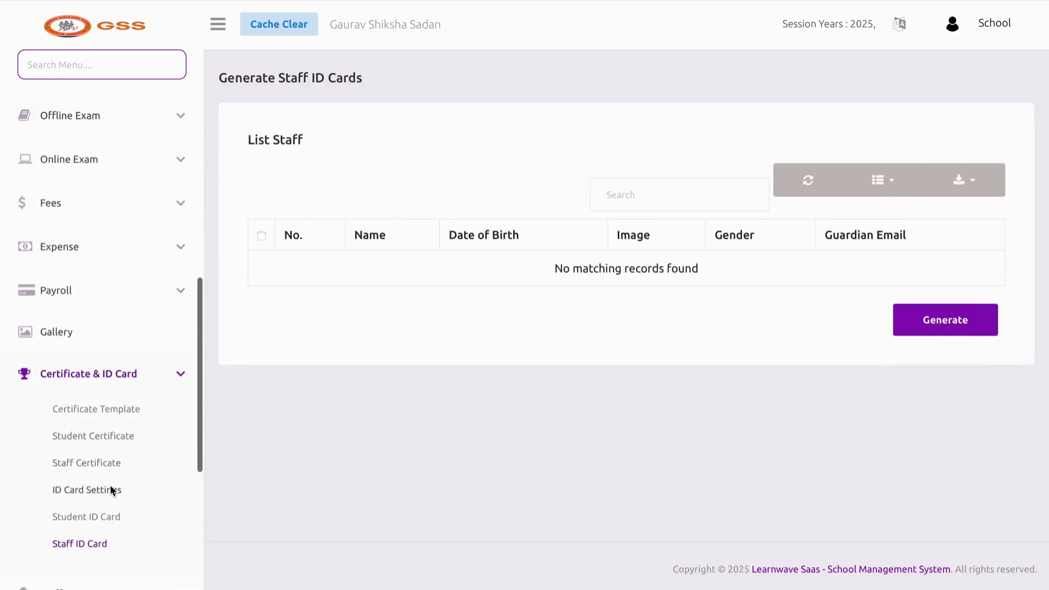
left_click(88, 490)
scroll(660, 420, "down", 6)
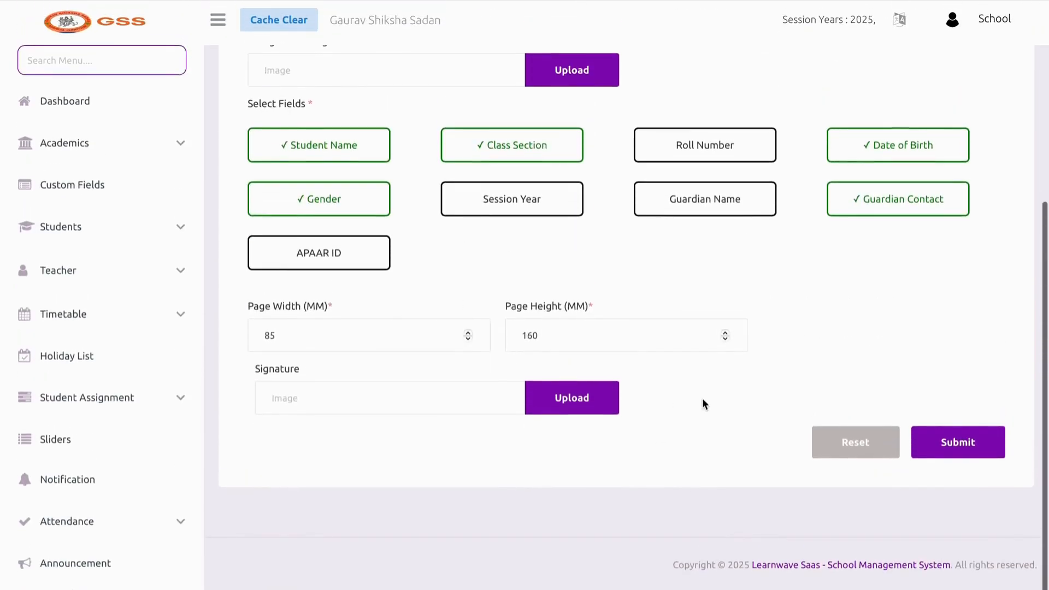
scroll(703, 404, "up", 5)
scroll(703, 404, "down", 5)
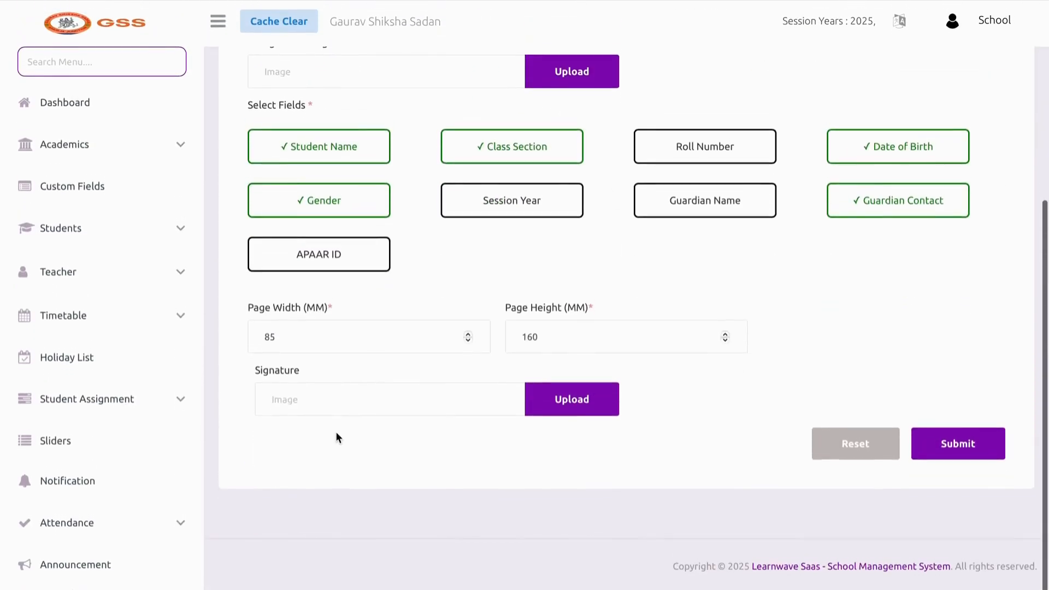
scroll(169, 424, "down", 8)
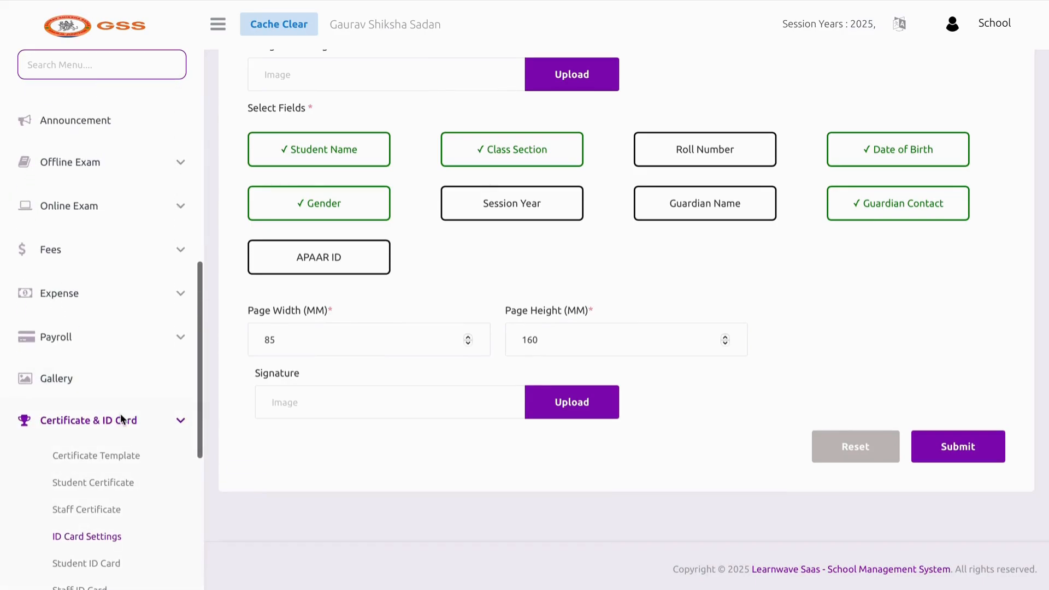
Collapse Certificate & ID Card and open Staff Management › Role & Permission
left_click(121, 420)
scroll(120, 414, "down", 2)
left_click(110, 363)
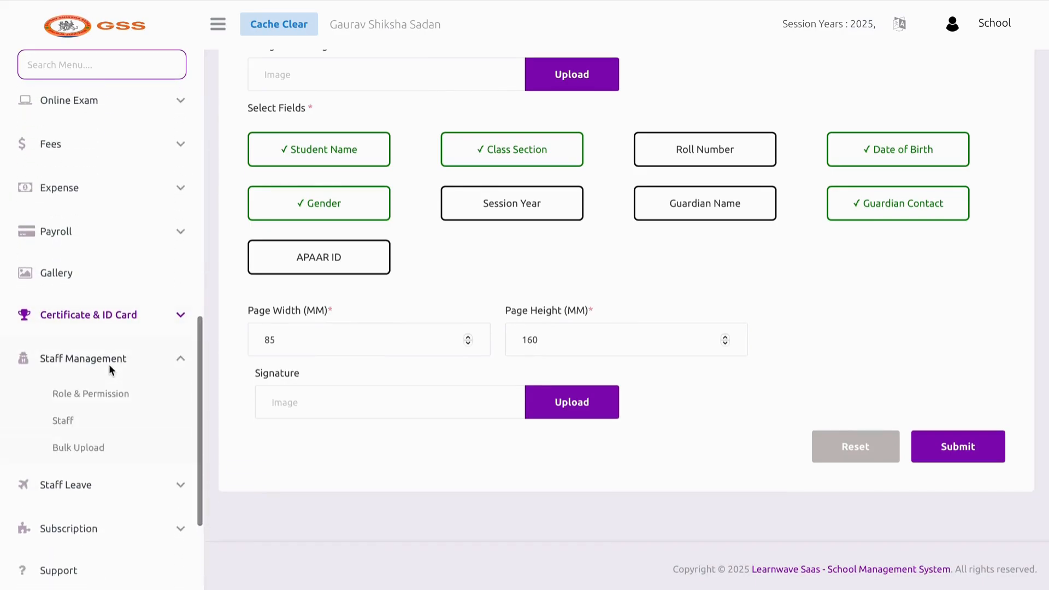
left_click(93, 392)
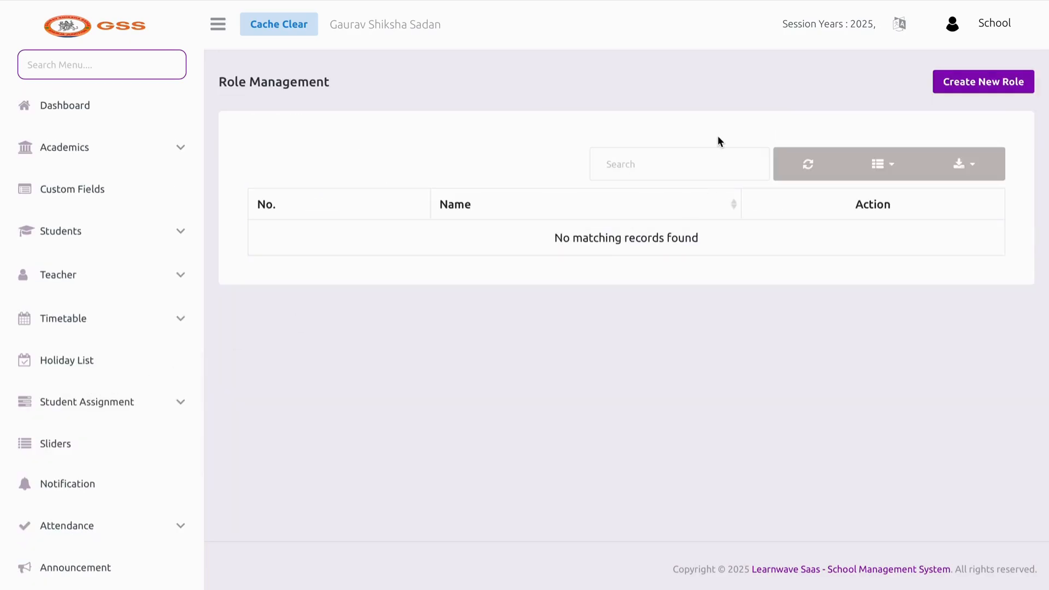
left_click(990, 89)
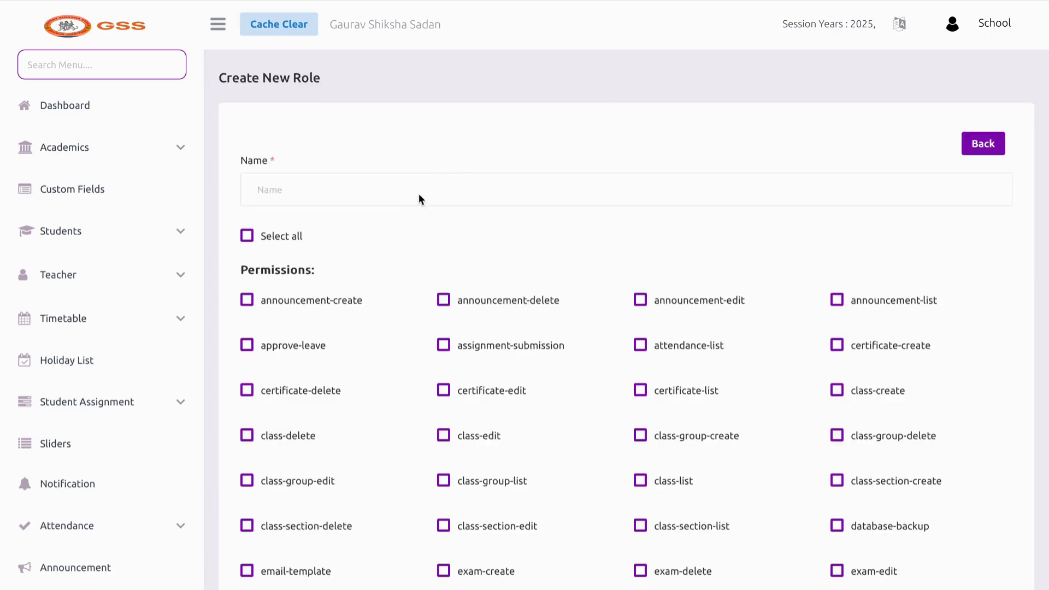
left_click(406, 194)
type("AA")
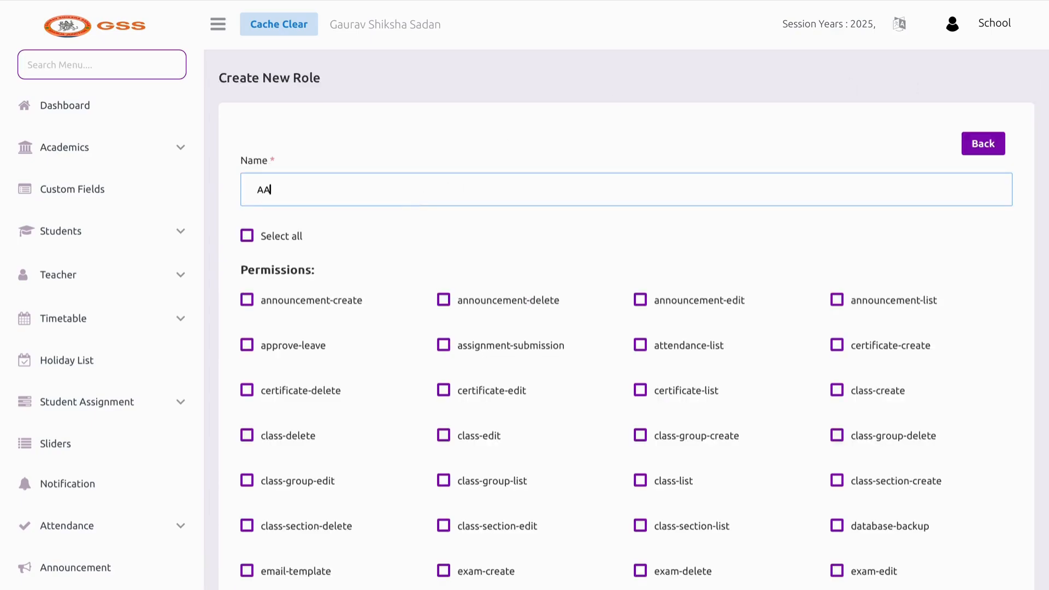
key("BackSpace")
type("CCOUNTANT")
scroll(389, 306, "down", 1)
left_click(404, 229)
scroll(466, 253, "down", 4)
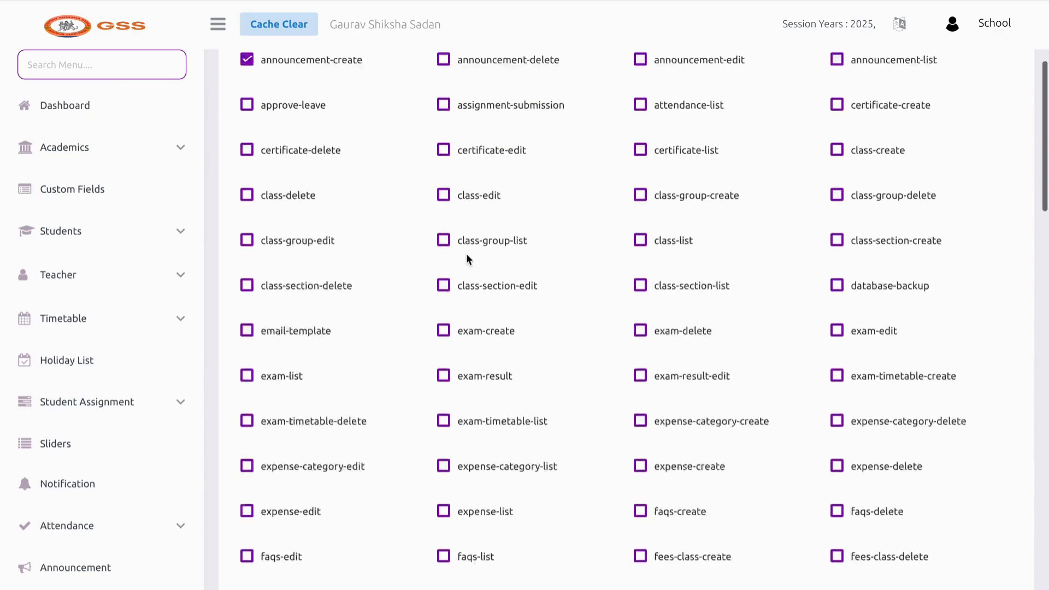
scroll(467, 253, "down", 20)
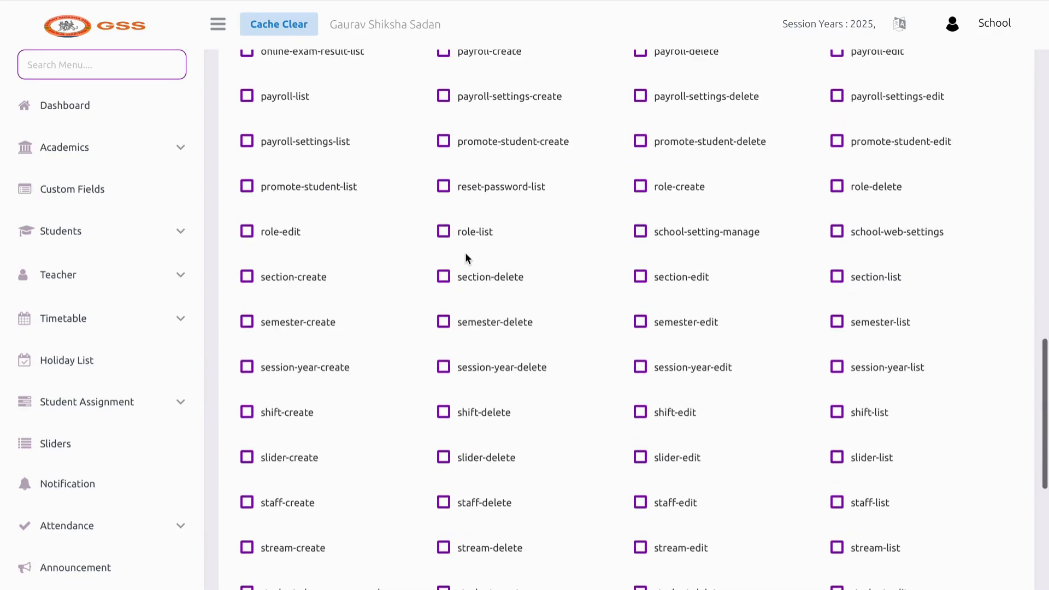
scroll(466, 254, "down", 2)
scroll(466, 254, "up", 13)
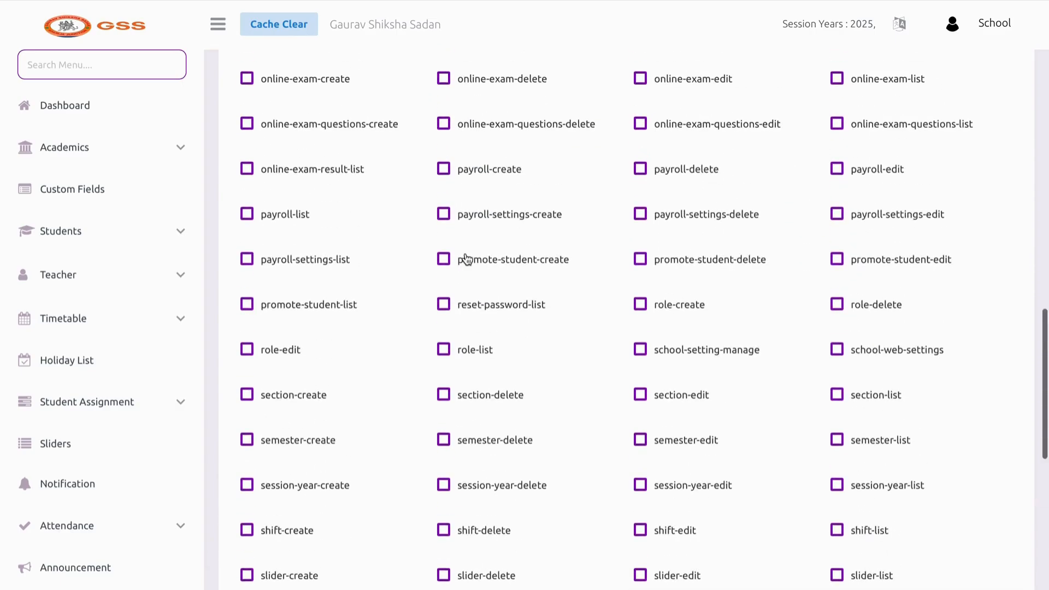
scroll(466, 259, "up", 1)
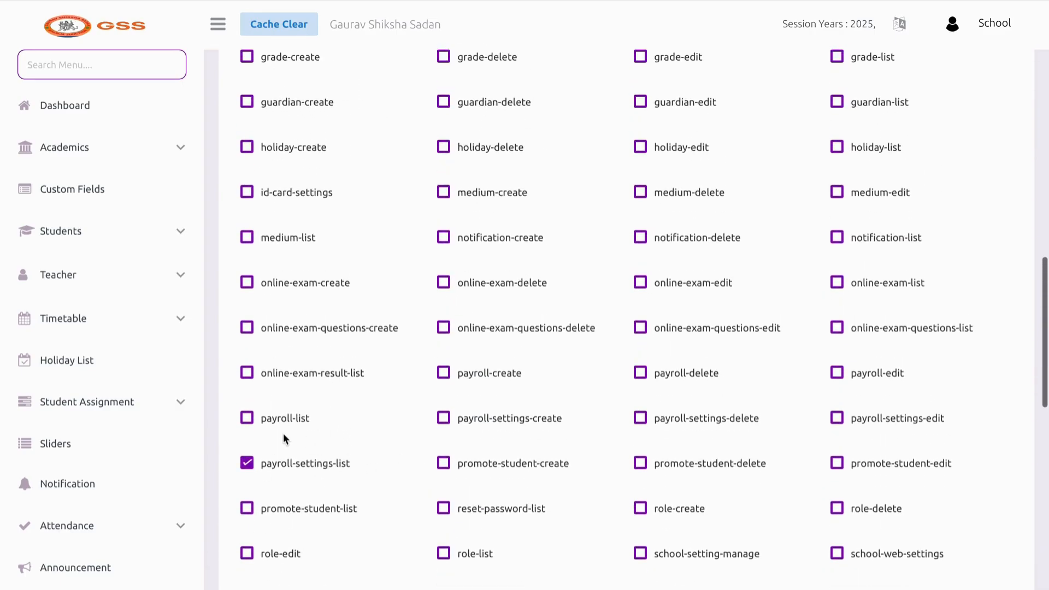
left_click(491, 417)
left_click(731, 419)
scroll(731, 421, "down", 3)
scroll(731, 423, "down", 6)
scroll(731, 425, "up", 14)
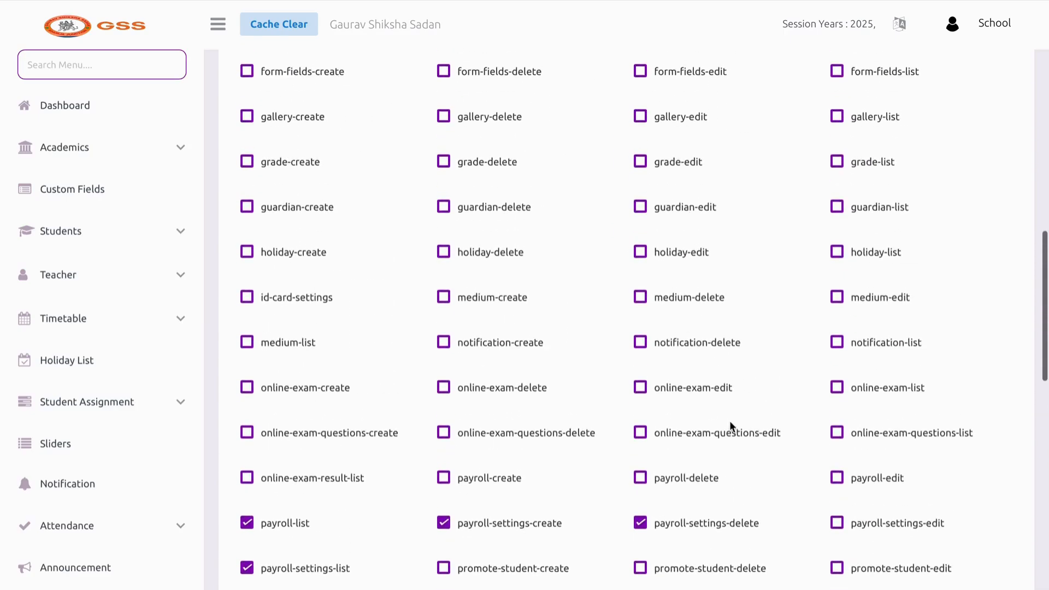
left_click(295, 157)
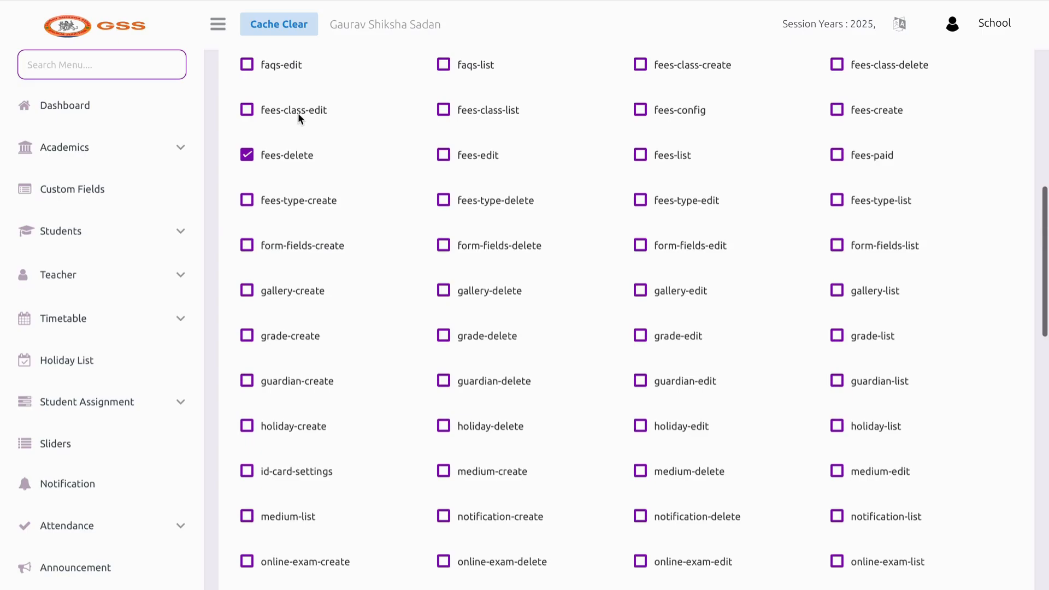
left_click(297, 112)
left_click(444, 112)
left_click(683, 108)
left_click(895, 116)
scroll(823, 143, "up", 12)
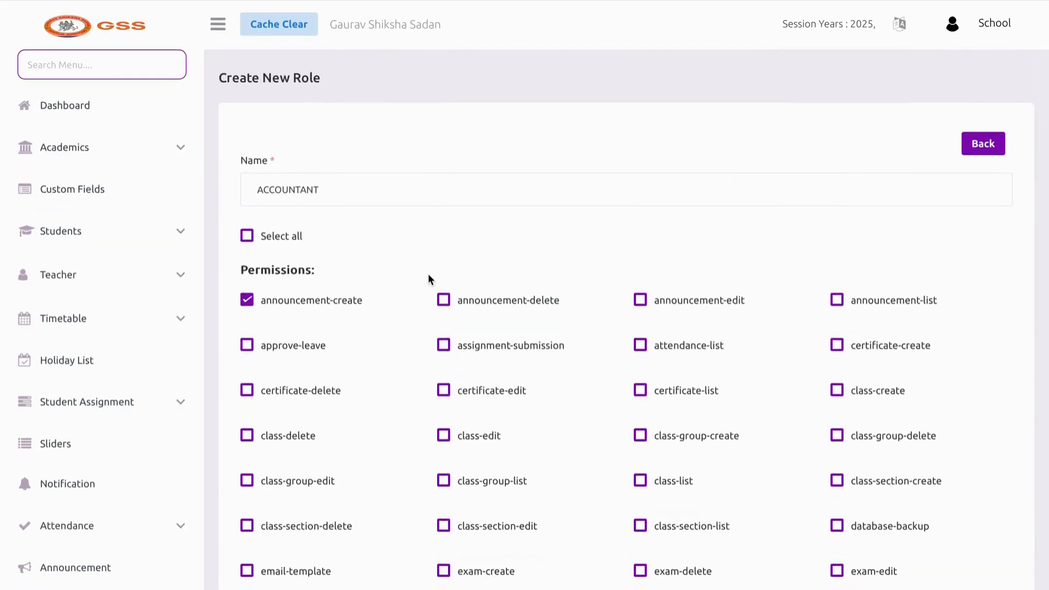
left_click(983, 144)
scroll(76, 442, "down", 3)
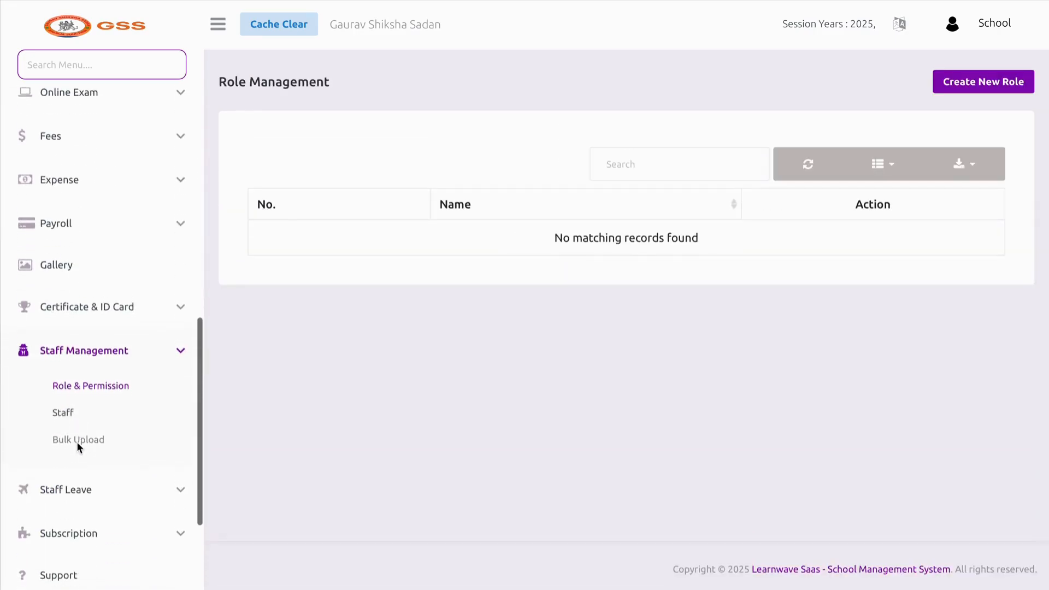
Look over the Create Staff form on the Staff page
left_click(71, 405)
scroll(471, 371, "down", 8)
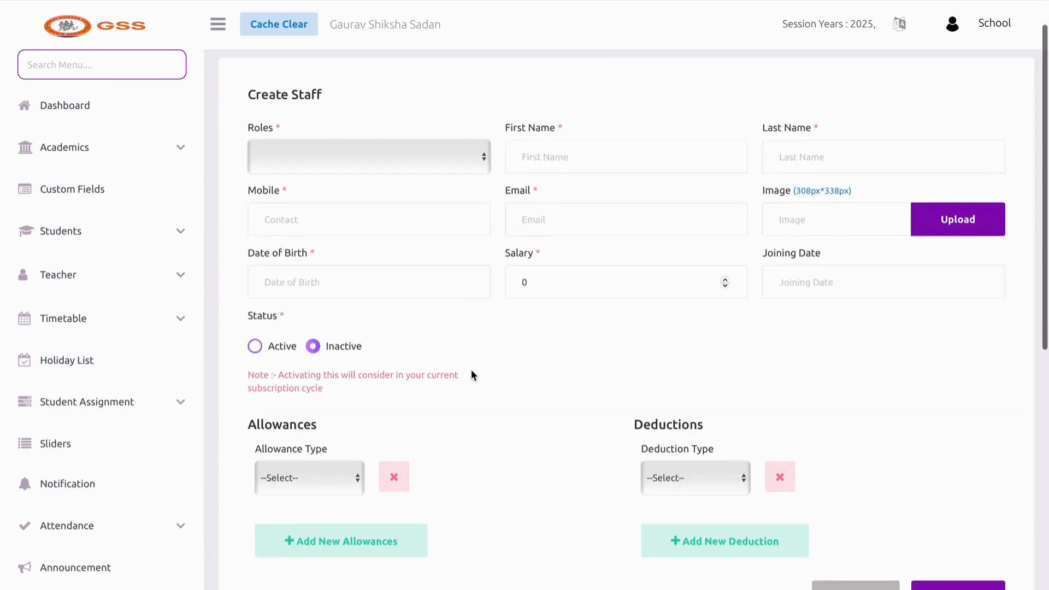
scroll(598, 413, "up", 7)
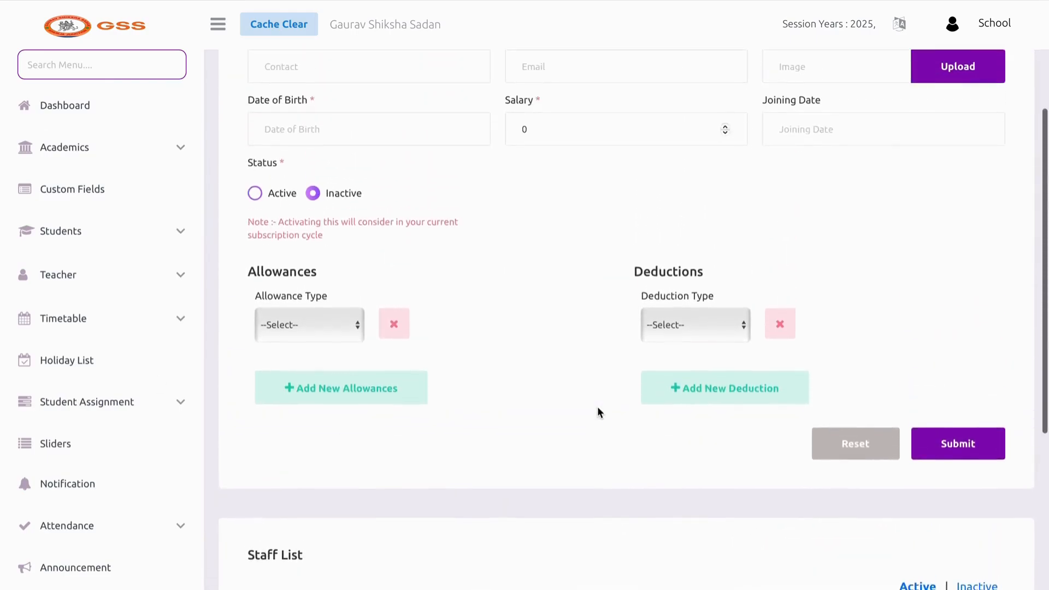
scroll(524, 414, "up", 2)
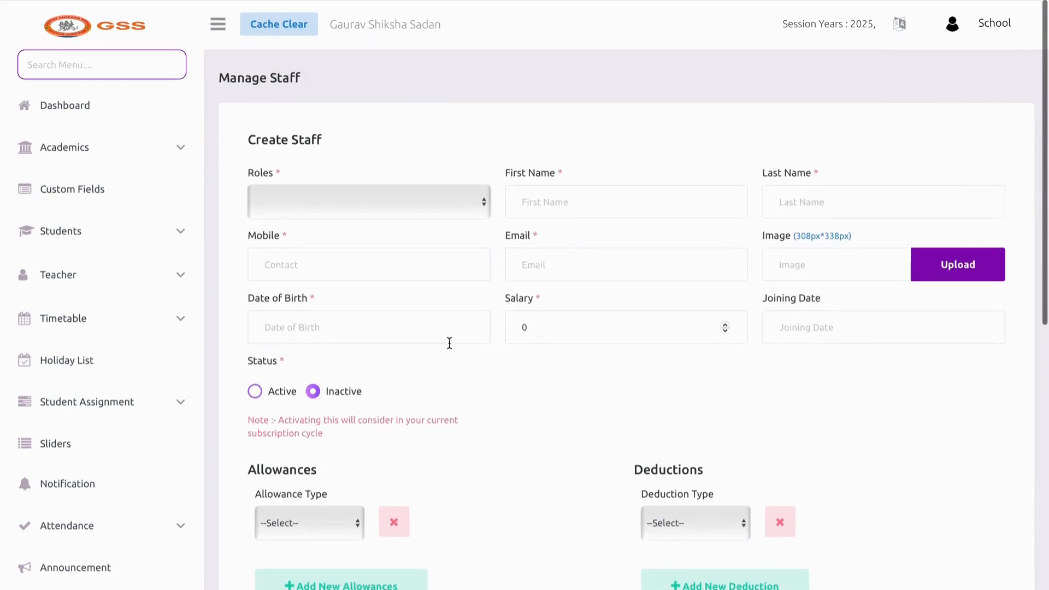
scroll(58, 457, "down", 4)
scroll(58, 456, "down", 4)
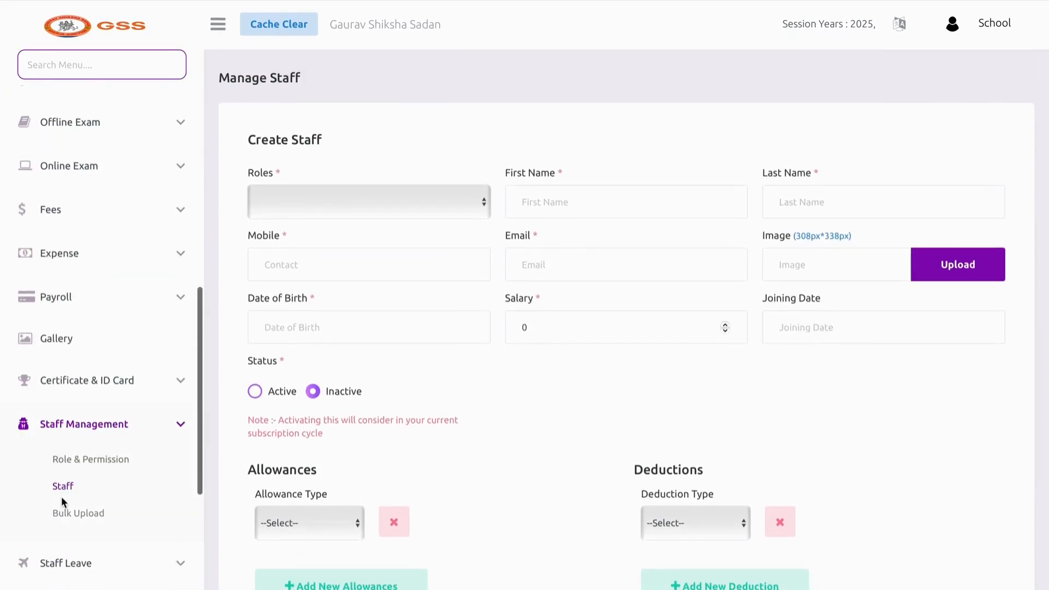
Review the Staff Bulk Upload page, then go to Staff Leave › Staff Leave
left_click(61, 511)
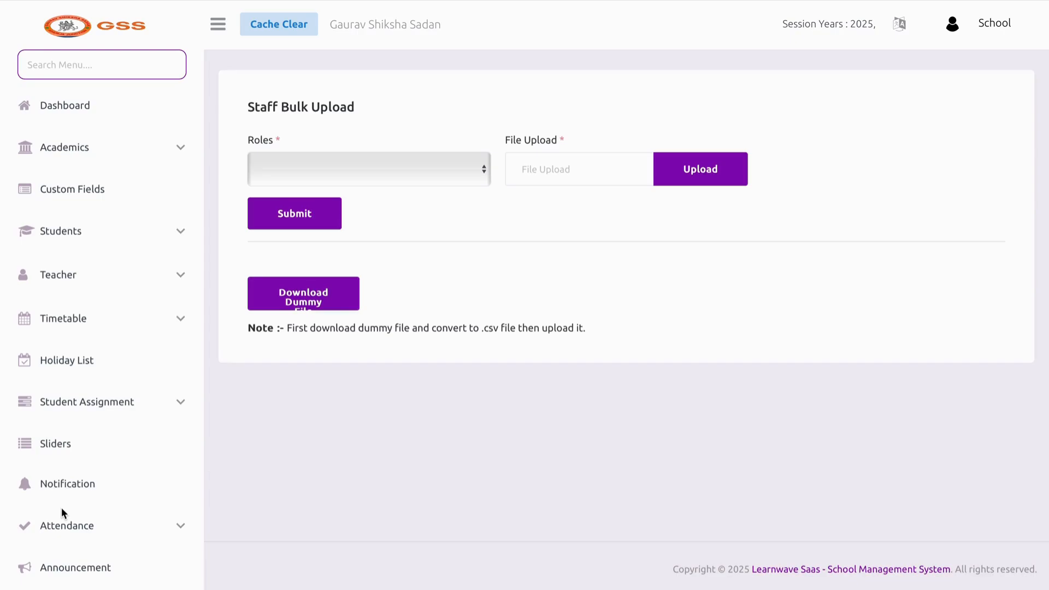
scroll(62, 507, "down", 8)
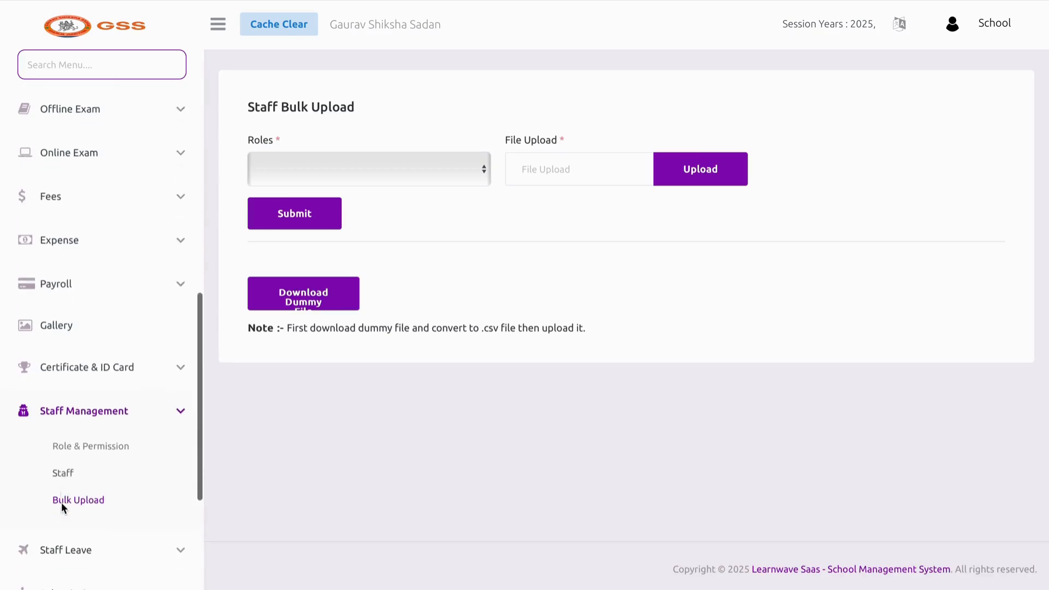
left_click(96, 389)
scroll(96, 374, "down", 3)
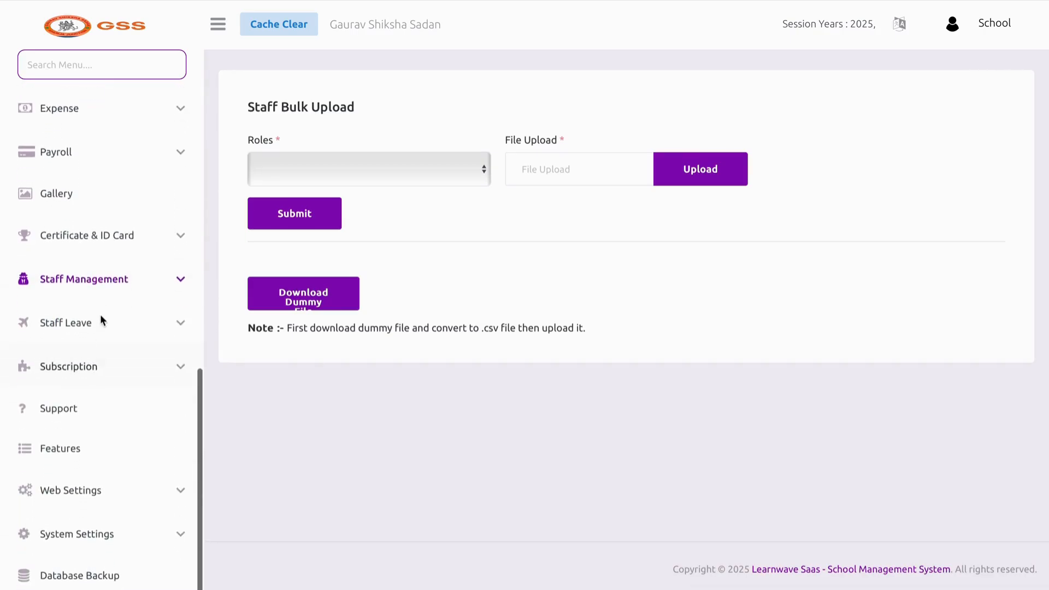
left_click(97, 315)
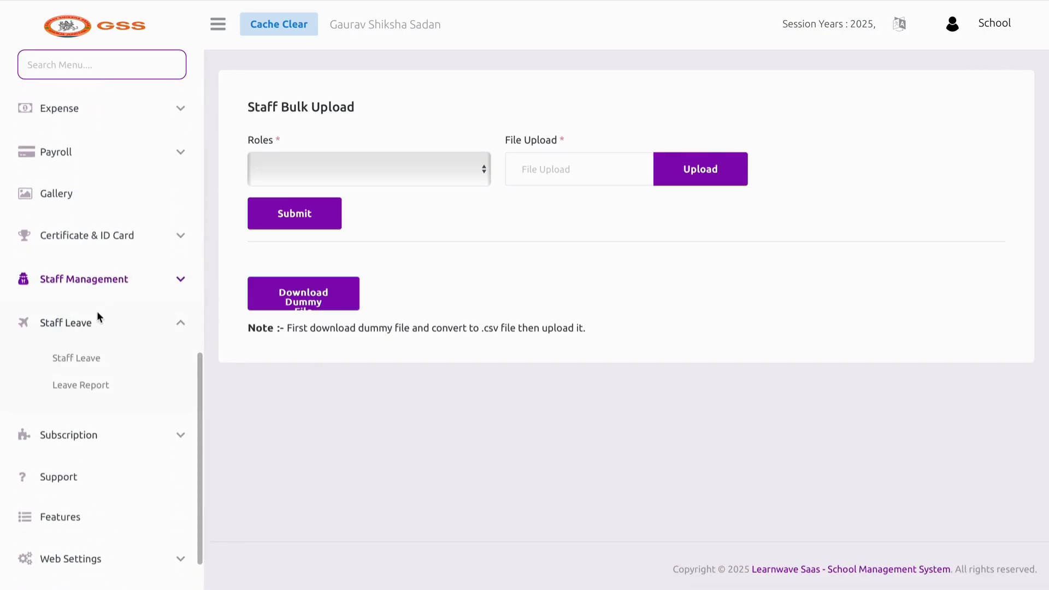
left_click(77, 357)
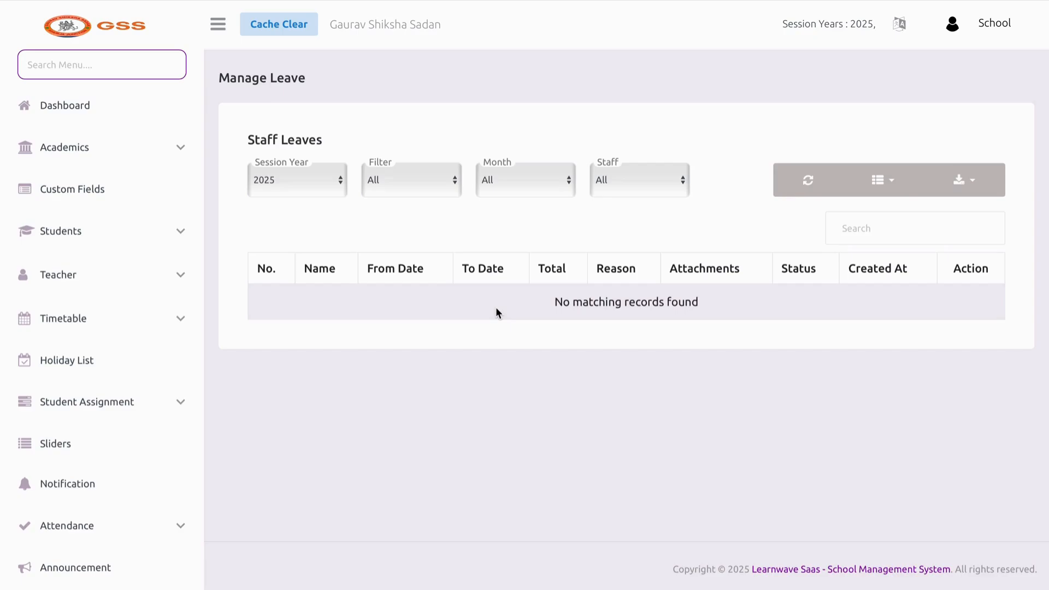
Check the empty Manage Leave list and scroll the monthly Leave Report for 2025
scroll(54, 382, "down", 8)
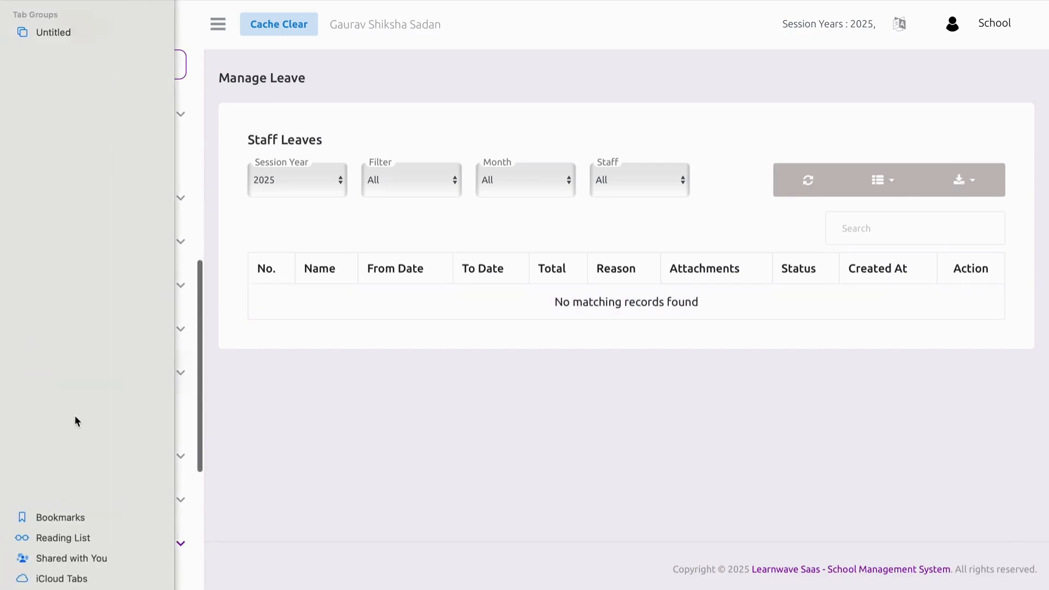
scroll(118, 372, "down", 4)
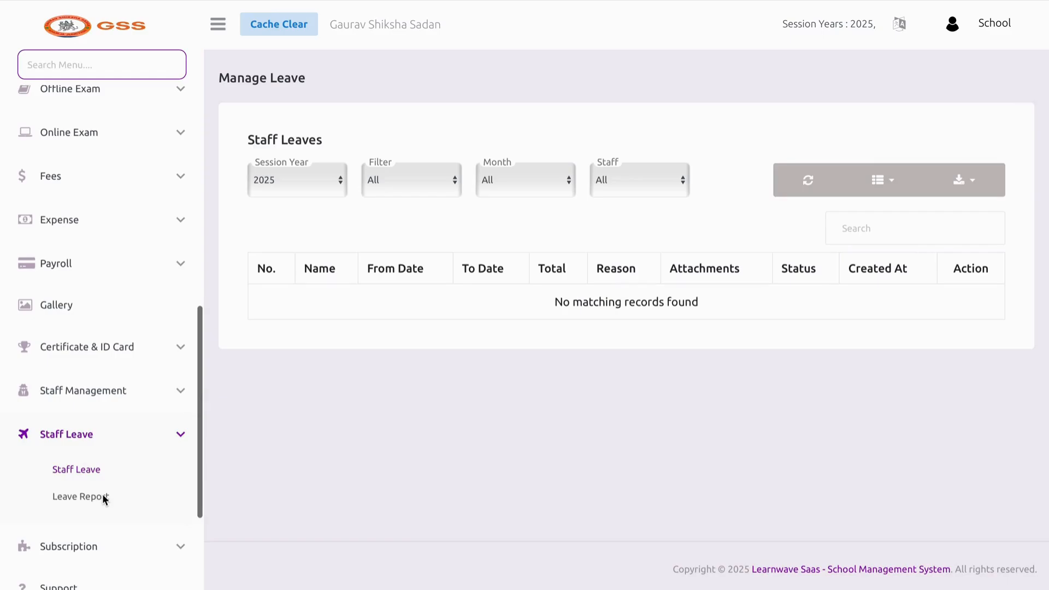
left_click(104, 495)
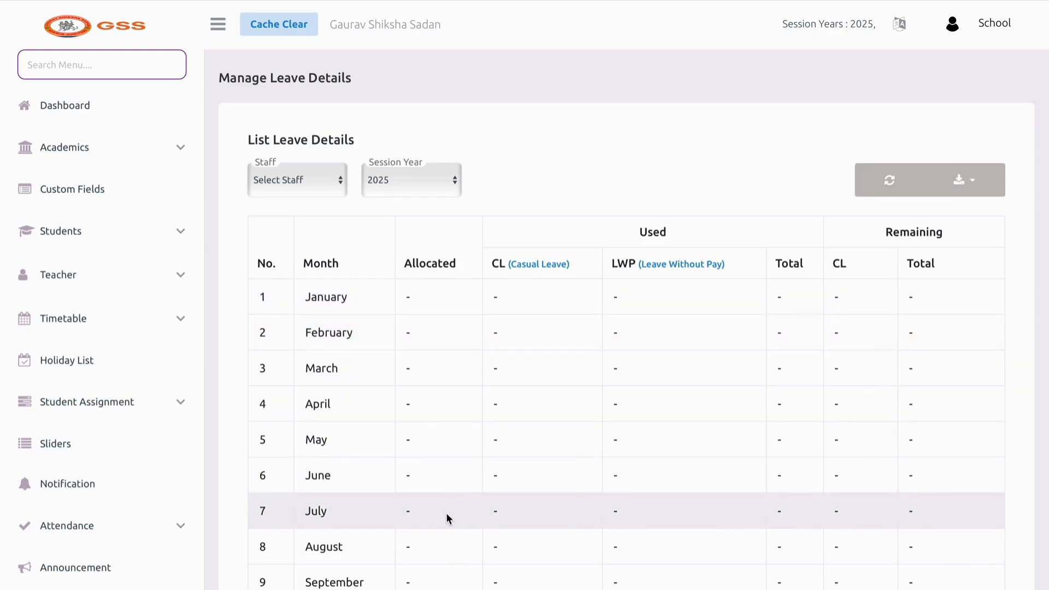
scroll(446, 512, "down", 4)
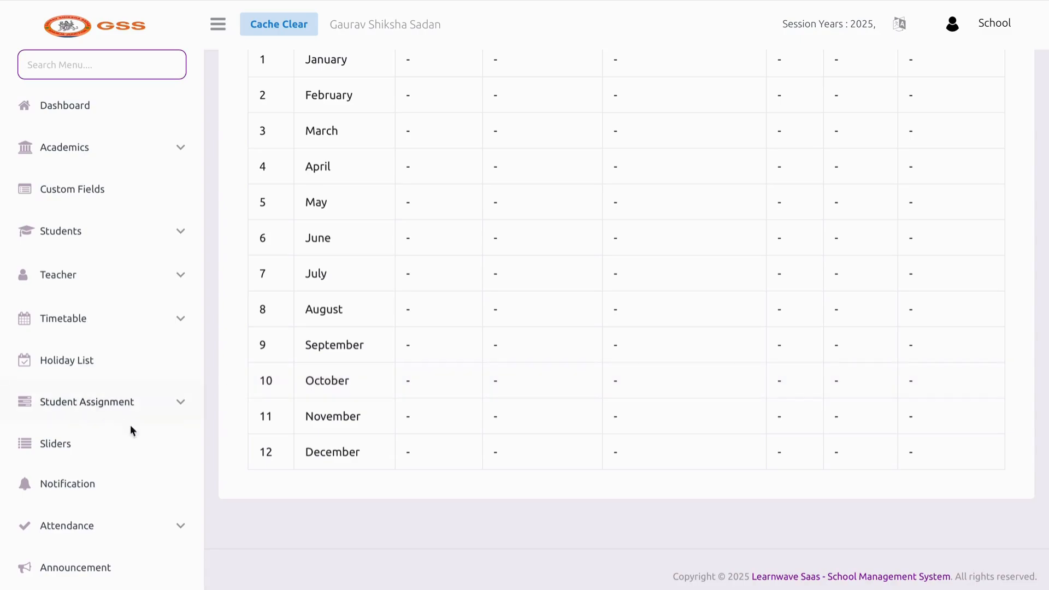
scroll(143, 438, "down", 3)
scroll(143, 437, "down", 6)
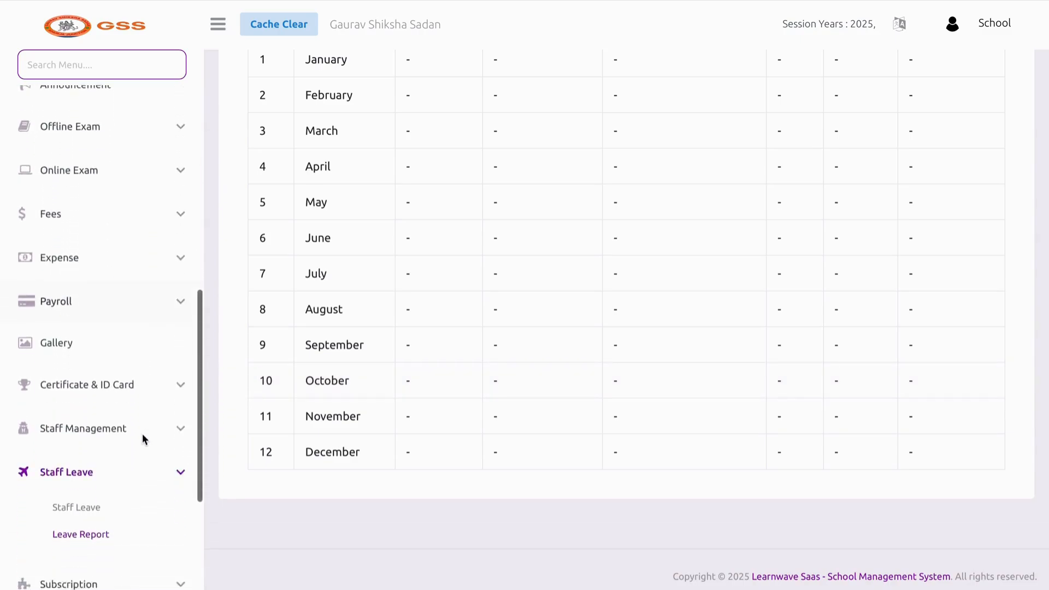
left_click(126, 409)
scroll(124, 398, "down", 1)
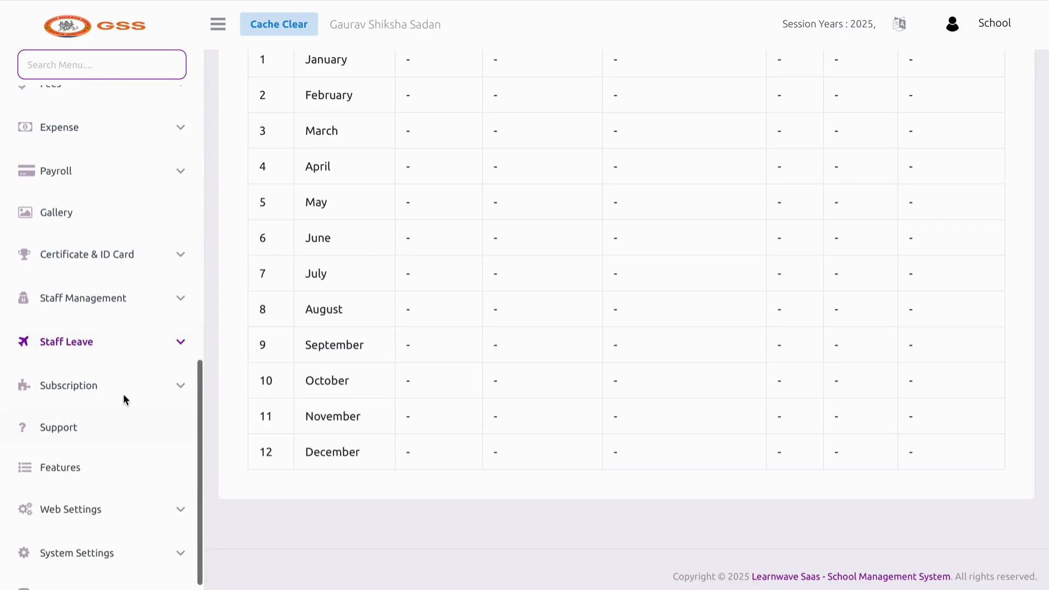
left_click(119, 388)
Review the active Silver subscription plan, limited to 600 students and 50 staff
left_click(79, 420)
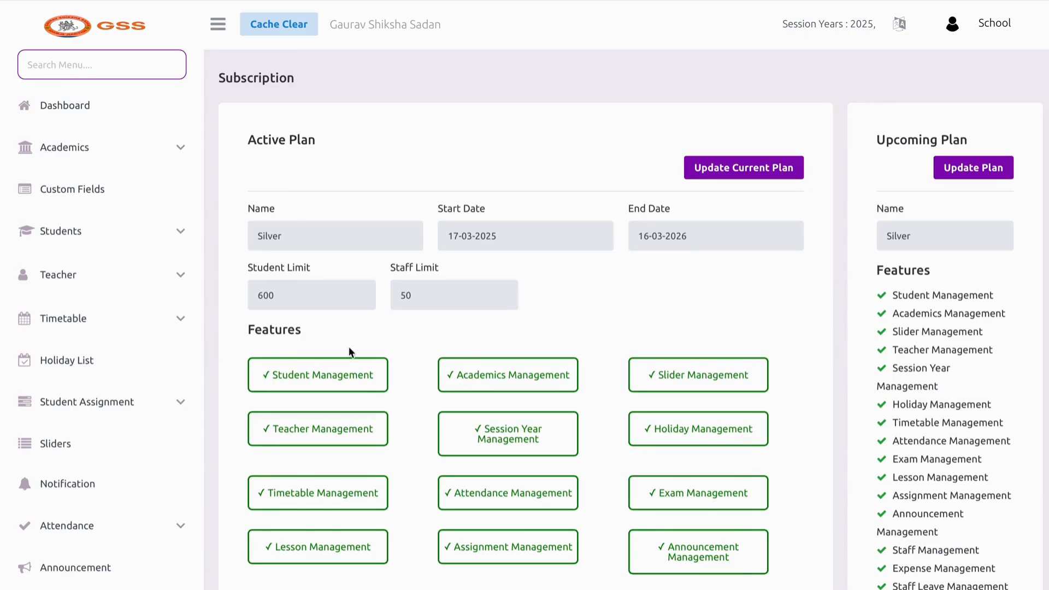
scroll(460, 372, "down", 1)
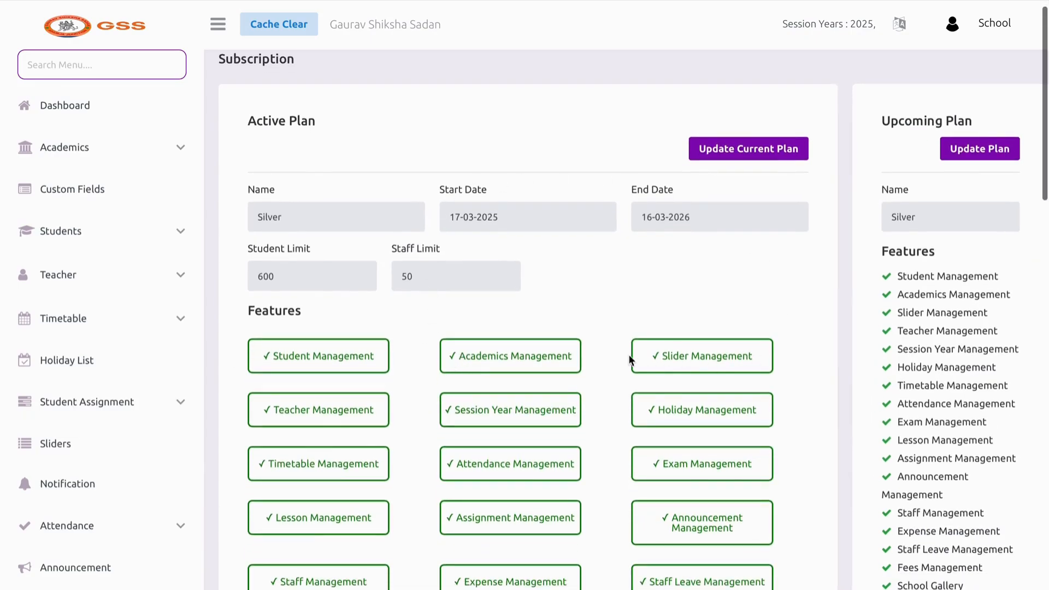
scroll(628, 361, "down", 5)
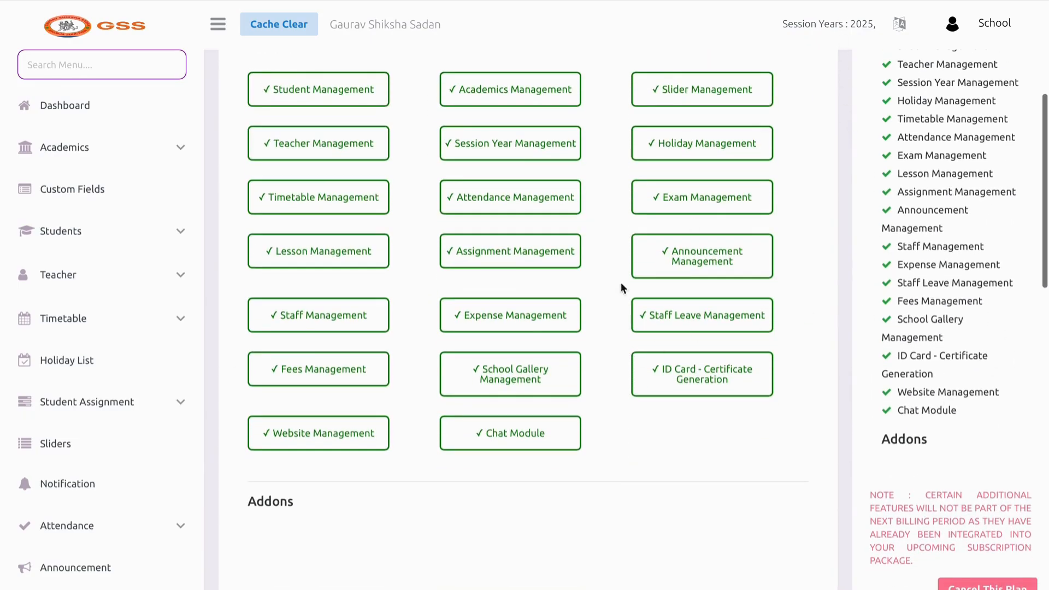
scroll(131, 418, "down", 3)
scroll(130, 412, "down", 10)
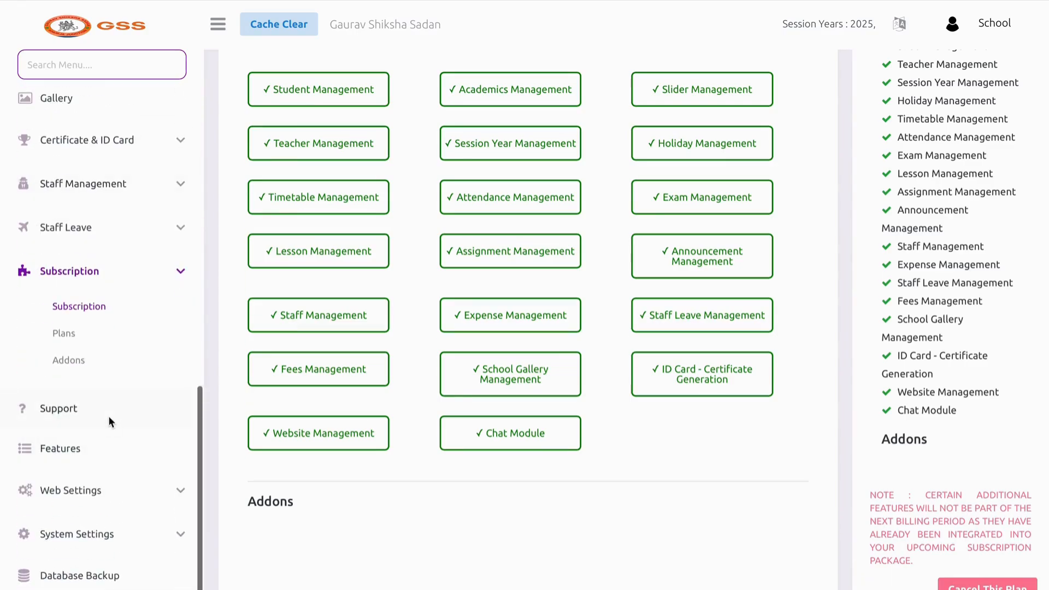
Look over the Support page and highlight the support contact's e-mail address
left_click(108, 418)
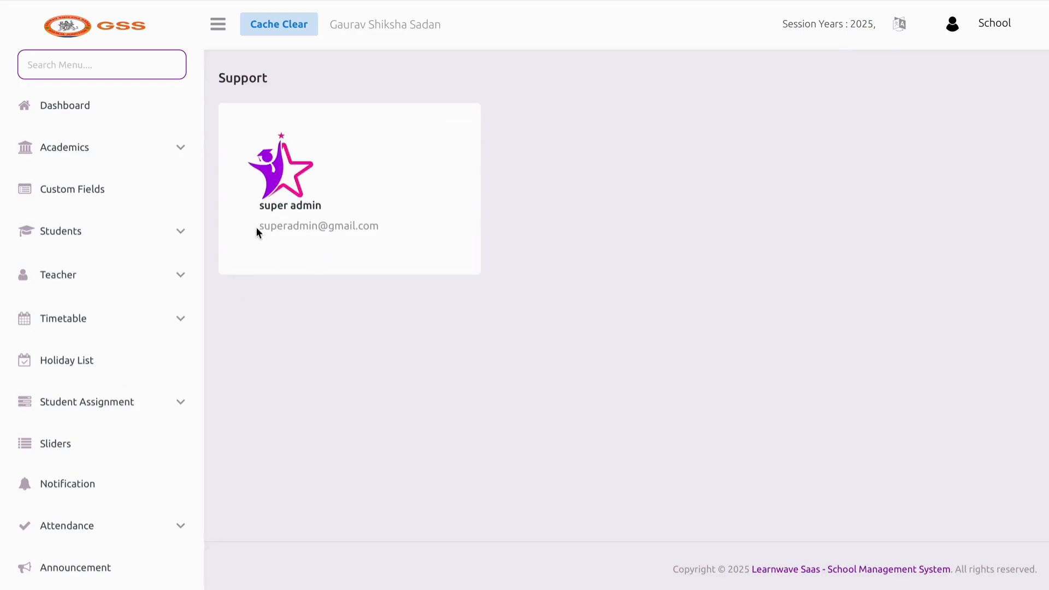
left_click_drag(257, 230, 334, 233)
scroll(23, 437, "down", 10)
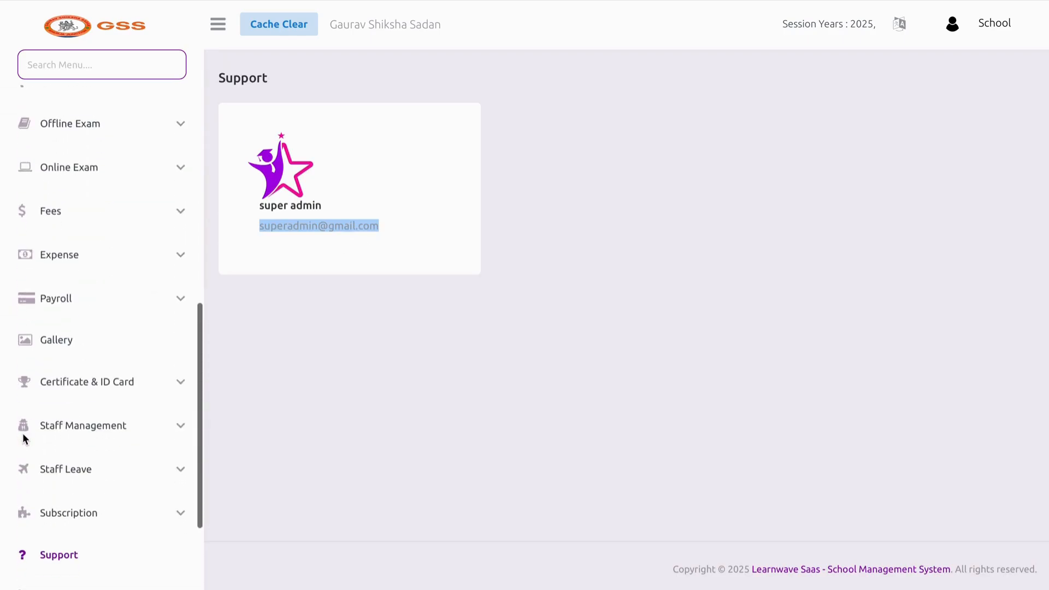
scroll(112, 404, "down", 3)
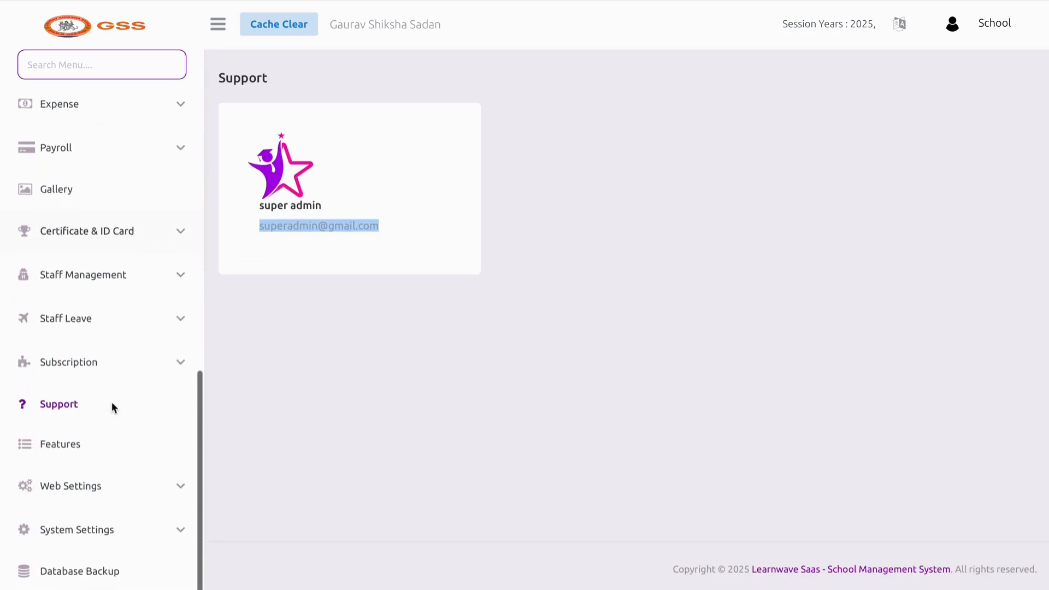
Scroll the Features list, then open Web Settings › Content
left_click(102, 455)
scroll(468, 334, "down", 10)
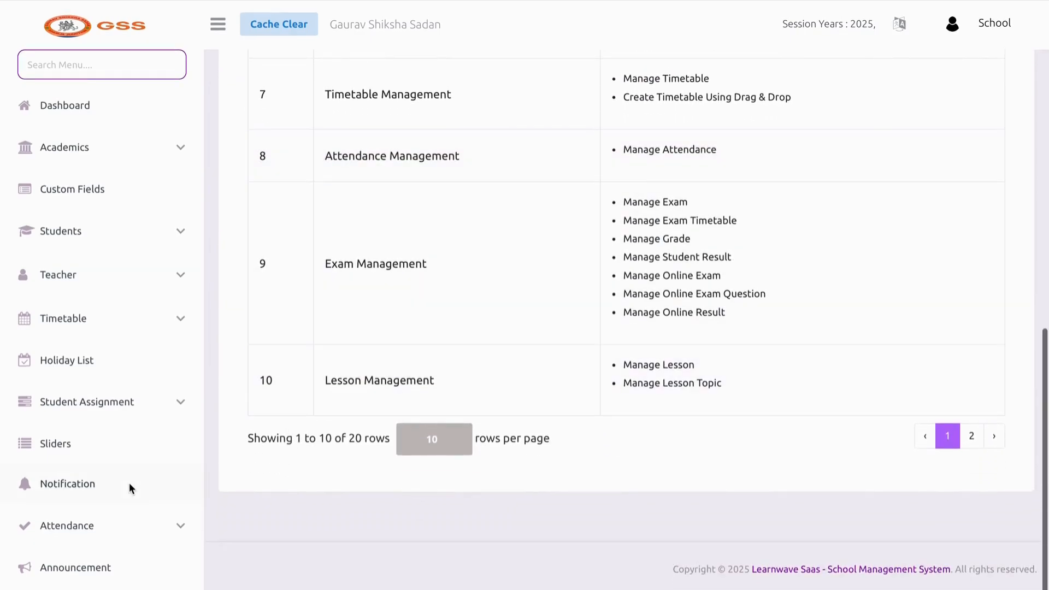
scroll(129, 483, "down", 10)
scroll(121, 450, "down", 1)
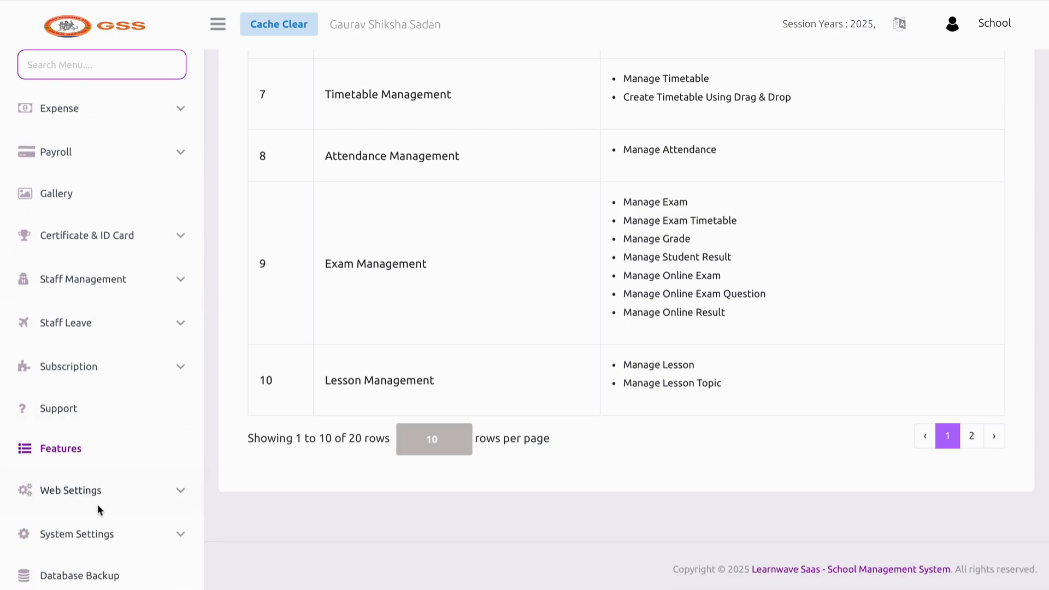
left_click(97, 485)
left_click(69, 524)
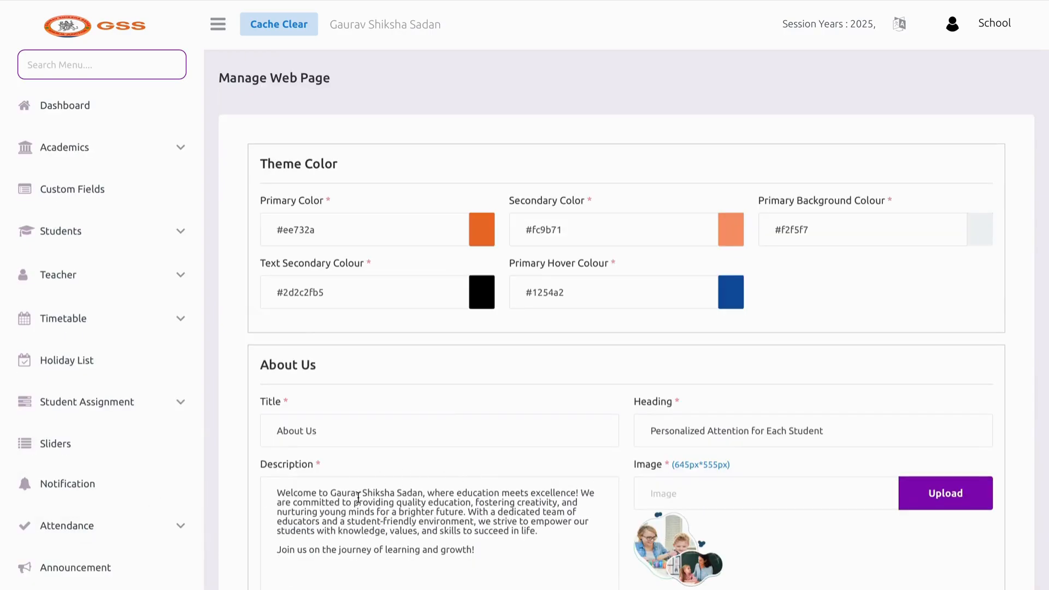
Step through the About Us, Facebook, Instagram, LinkedIn, Twitter and Faqs title fields
left_click(340, 437)
key("Tab")
scroll(512, 467, "down", 20)
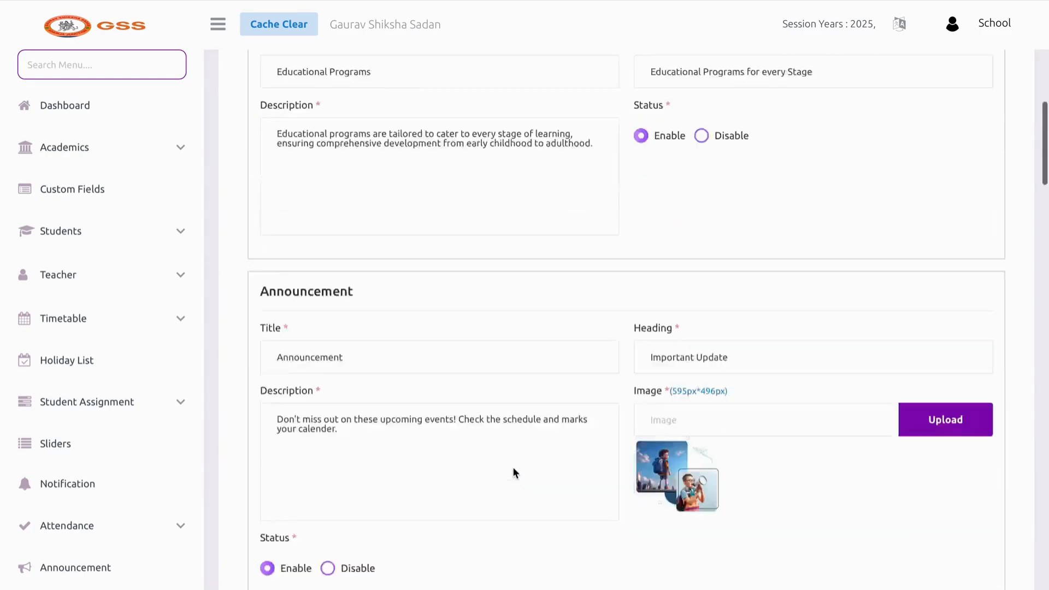
scroll(513, 445, "down", 3)
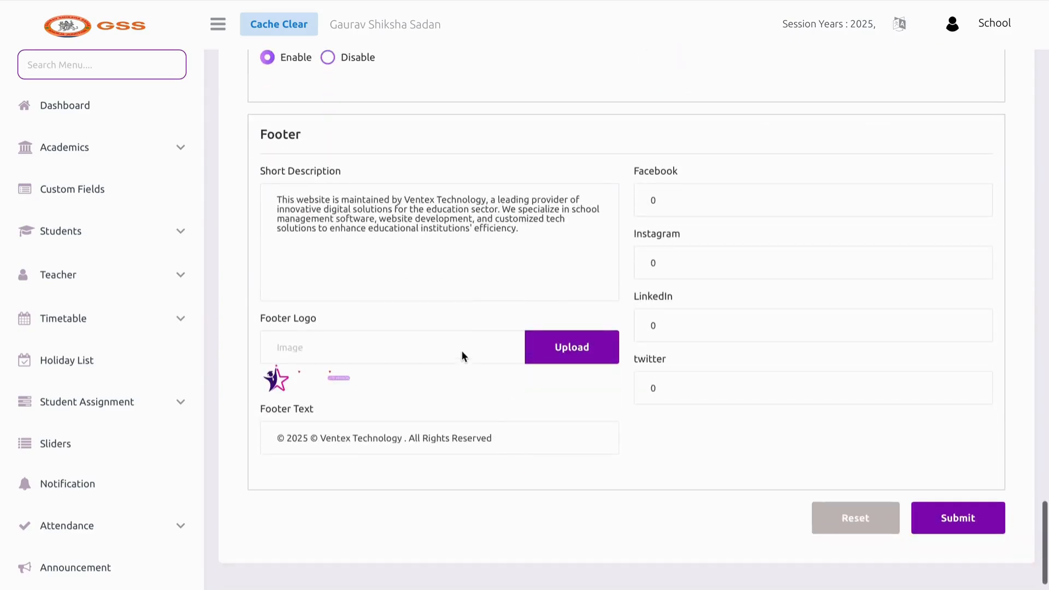
left_click(703, 205)
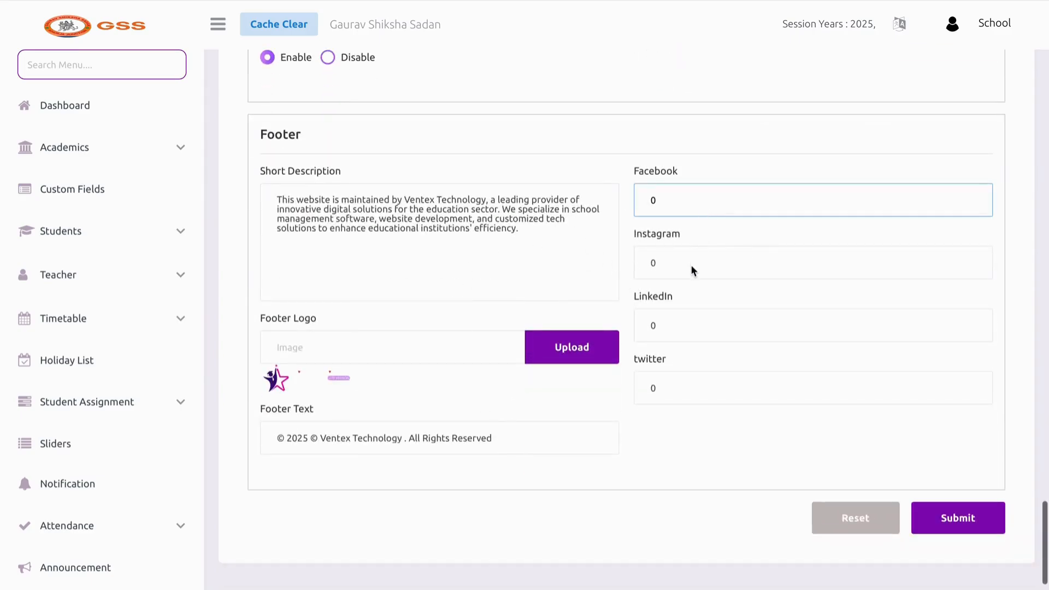
left_click(690, 264)
left_click(681, 317)
left_click(670, 388)
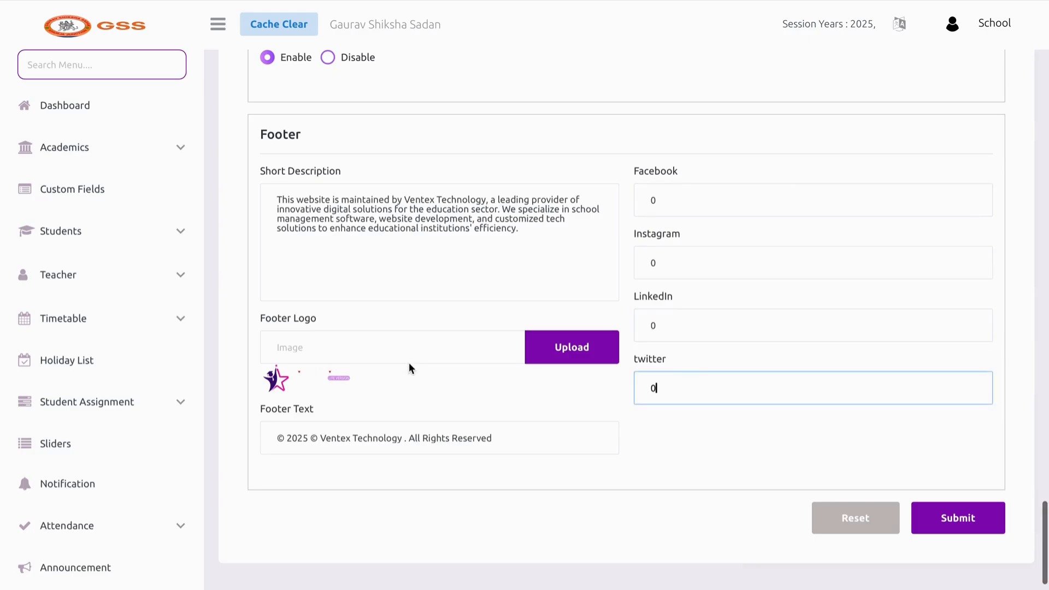
scroll(408, 362, "up", 10)
scroll(409, 362, "up", 1)
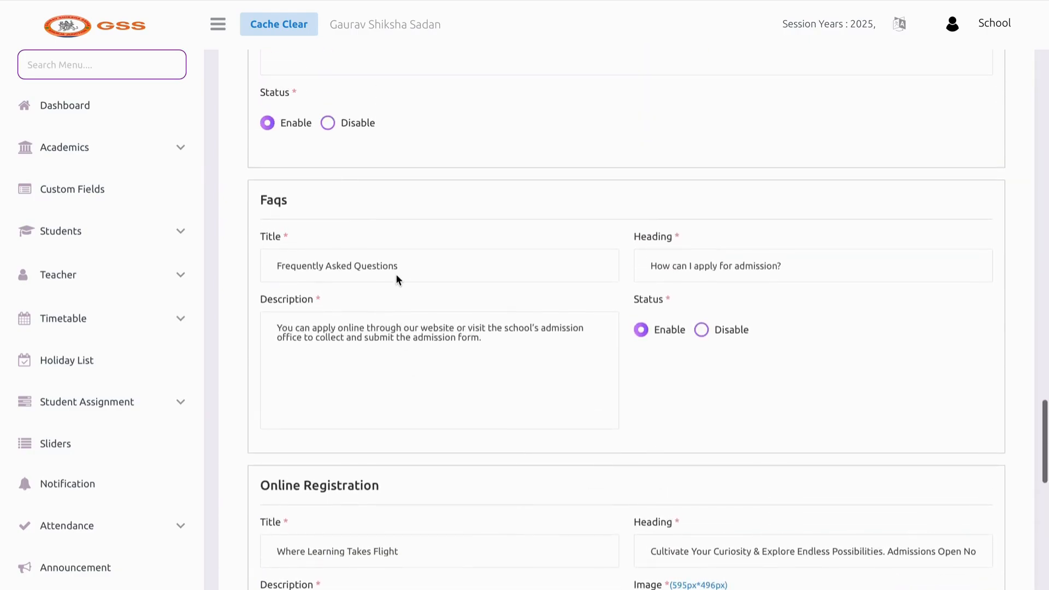
left_click(396, 276)
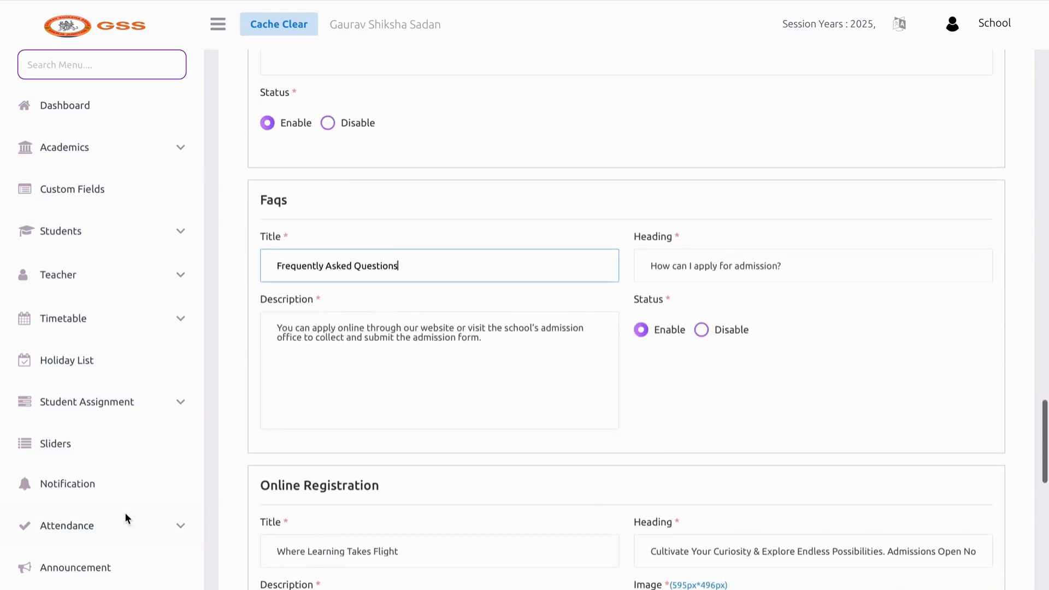
scroll(125, 512, "down", 10)
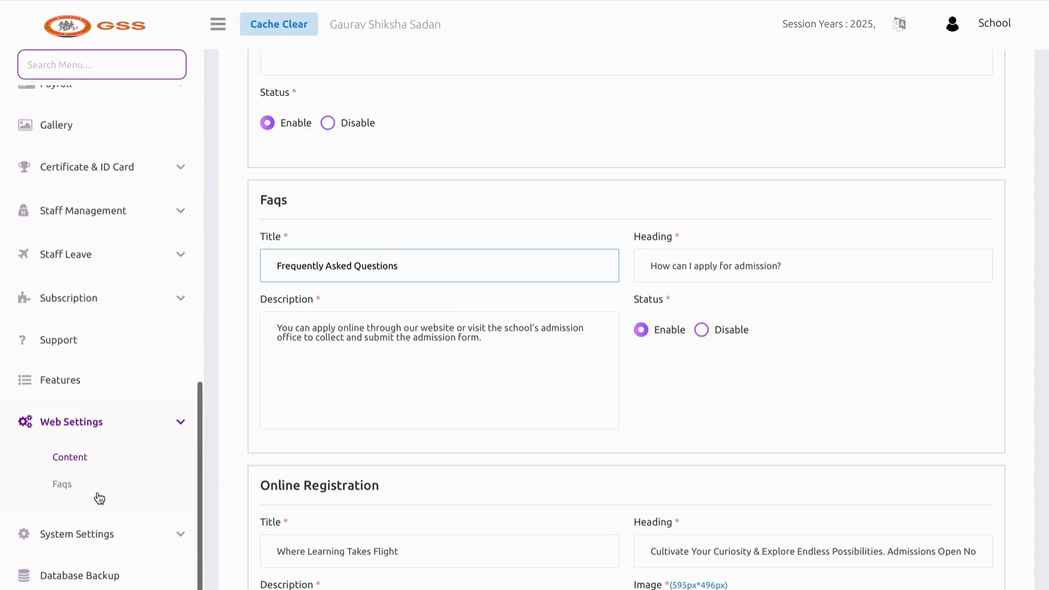
Open Manage Faqs and try the new FAQ title and description fields
left_click(99, 495)
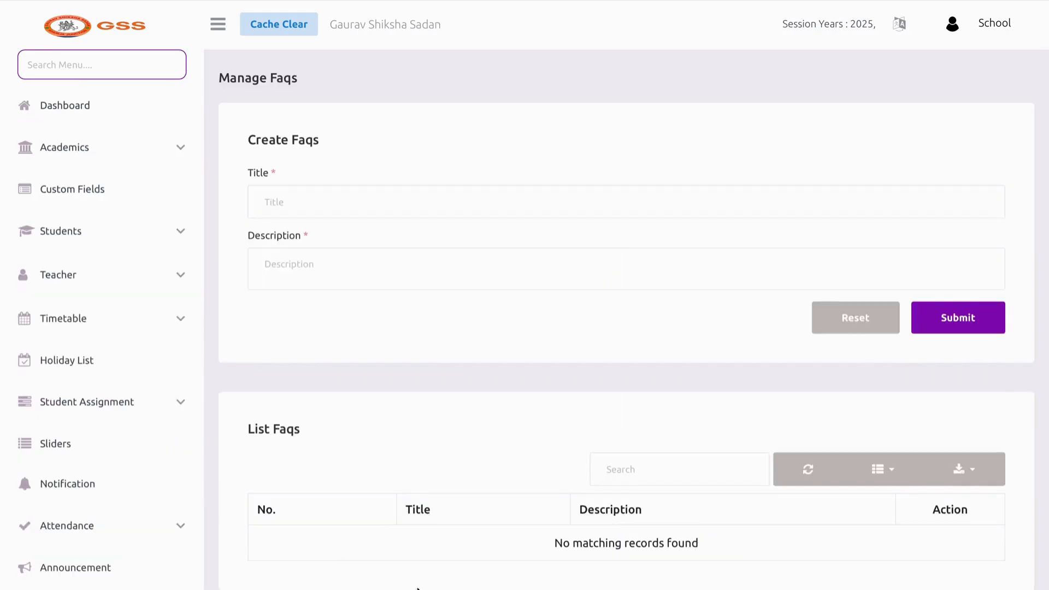
scroll(407, 457, "down", 2)
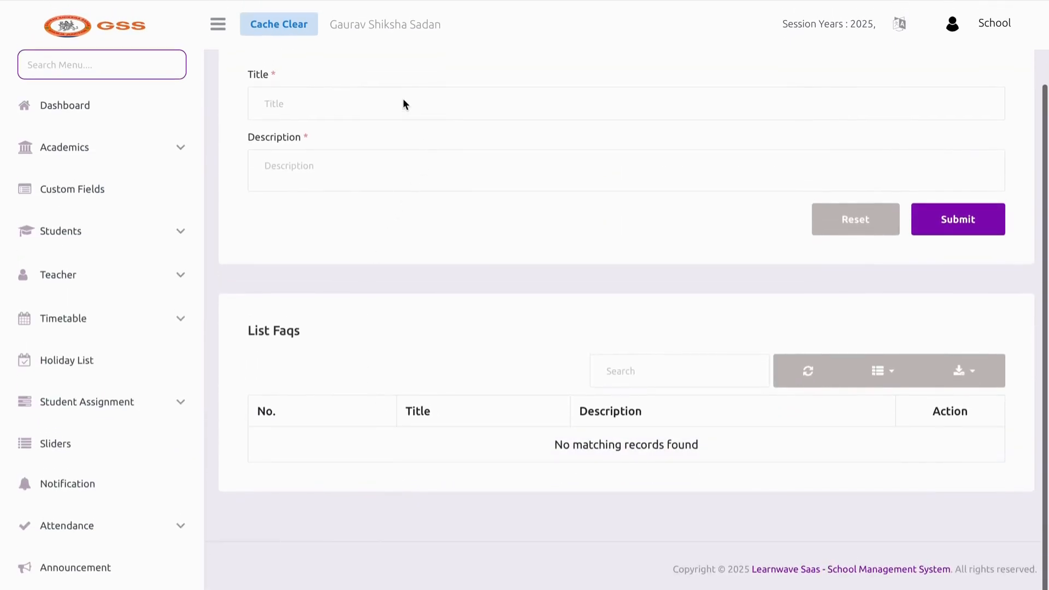
left_click(403, 104)
left_click(400, 166)
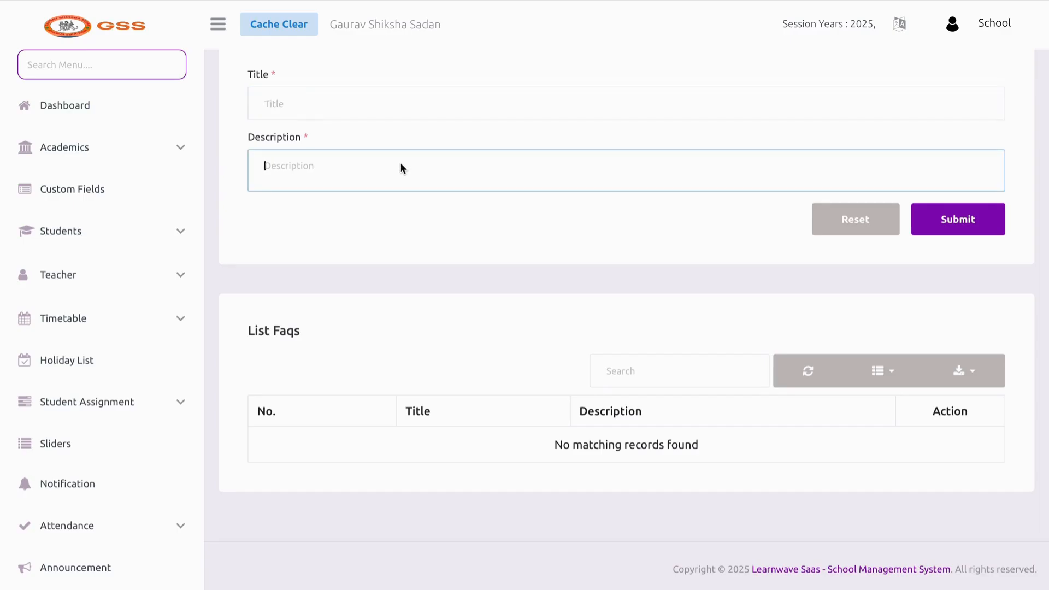
scroll(113, 281, "down", 12)
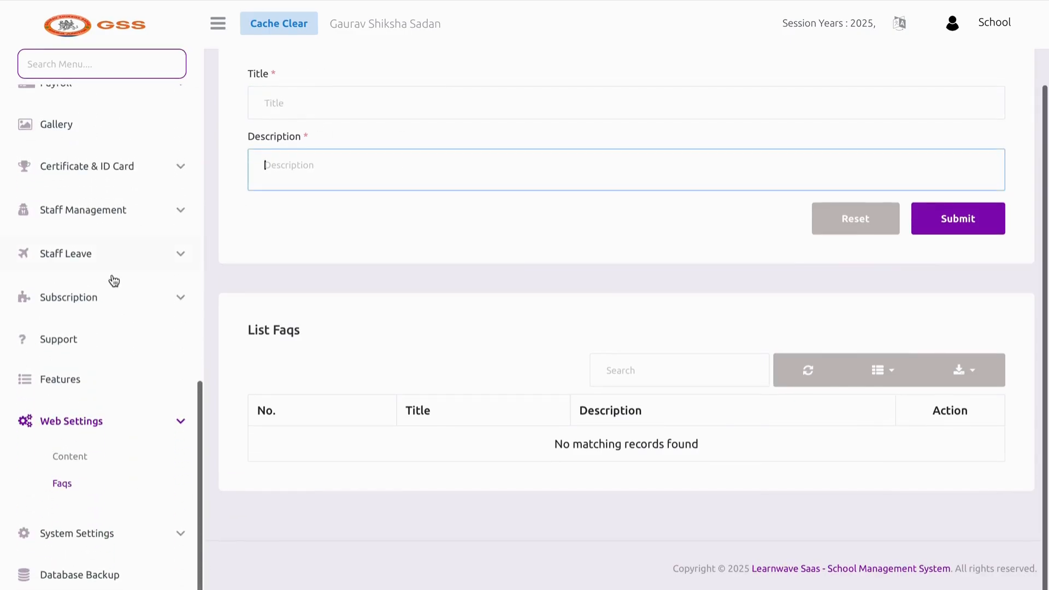
left_click(122, 532)
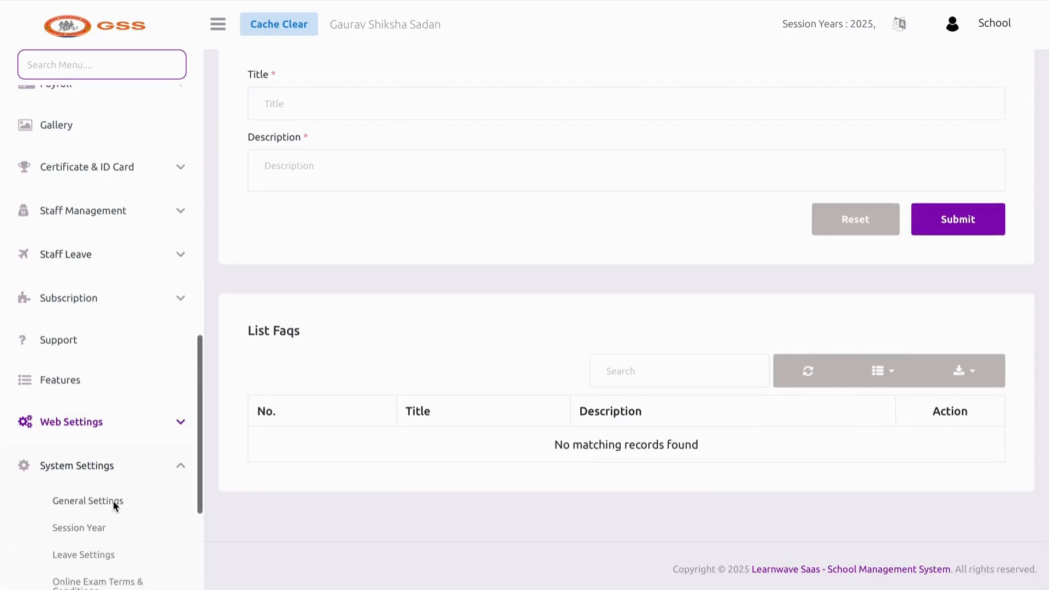
Open General Settings and toggle Domain Type to Custom, then back to Default
left_click(88, 501)
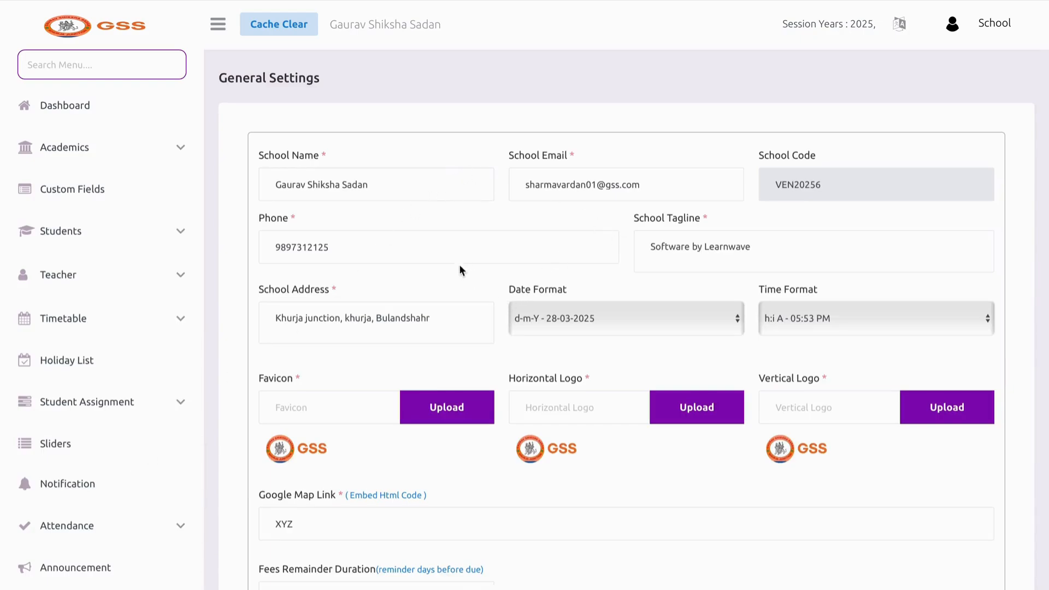
scroll(407, 253, "down", 3)
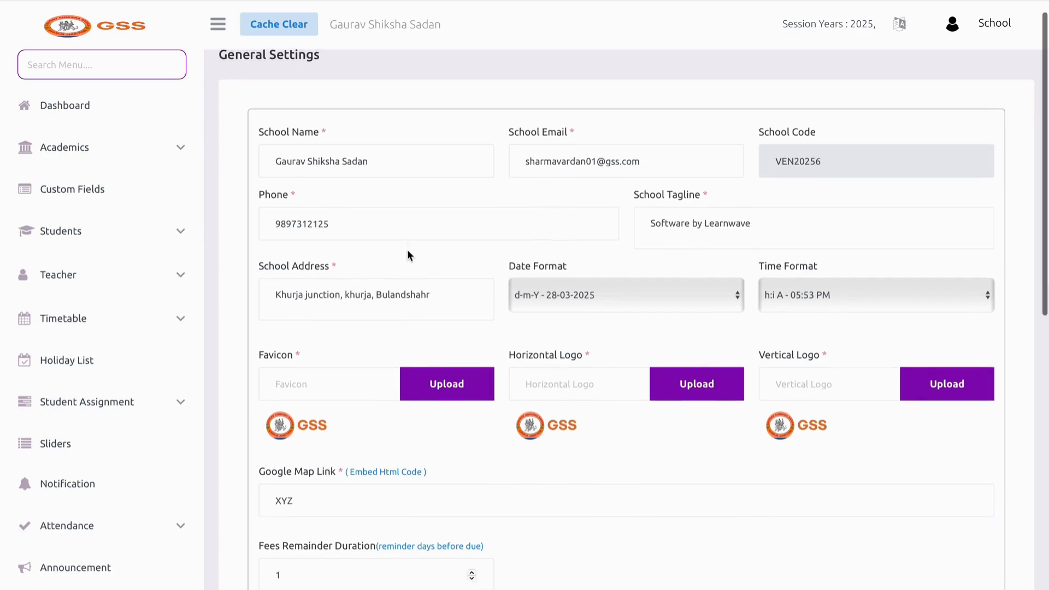
scroll(410, 99, "down", 3)
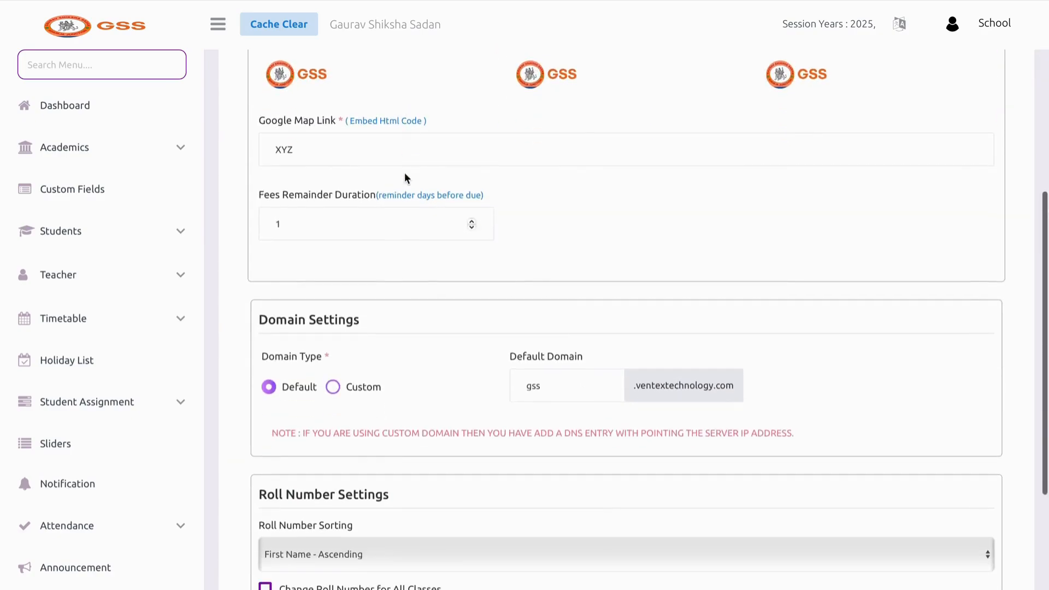
scroll(404, 186, "down", 1)
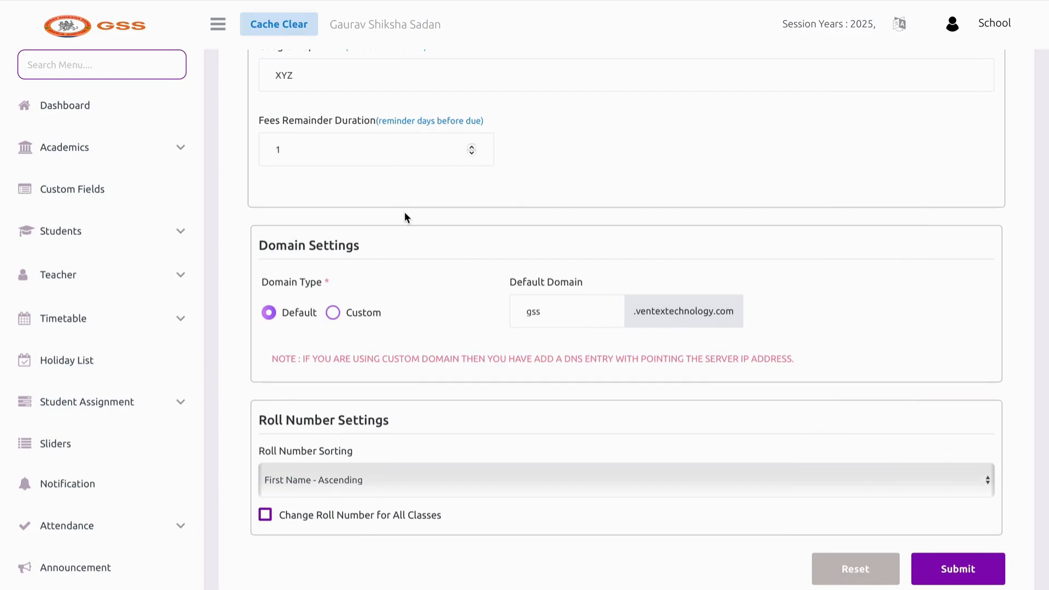
left_click(334, 315)
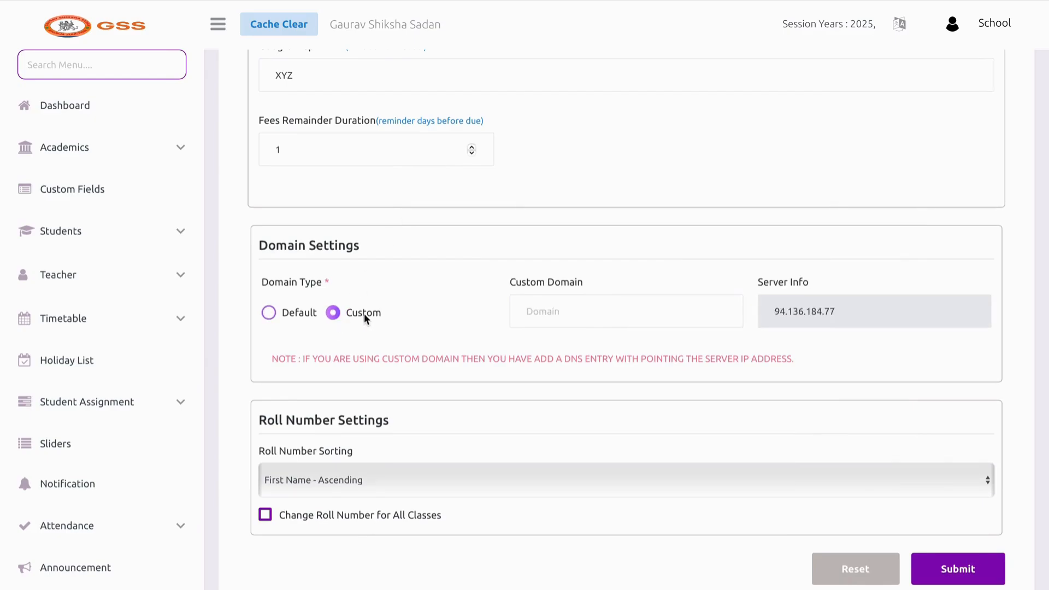
left_click(287, 316)
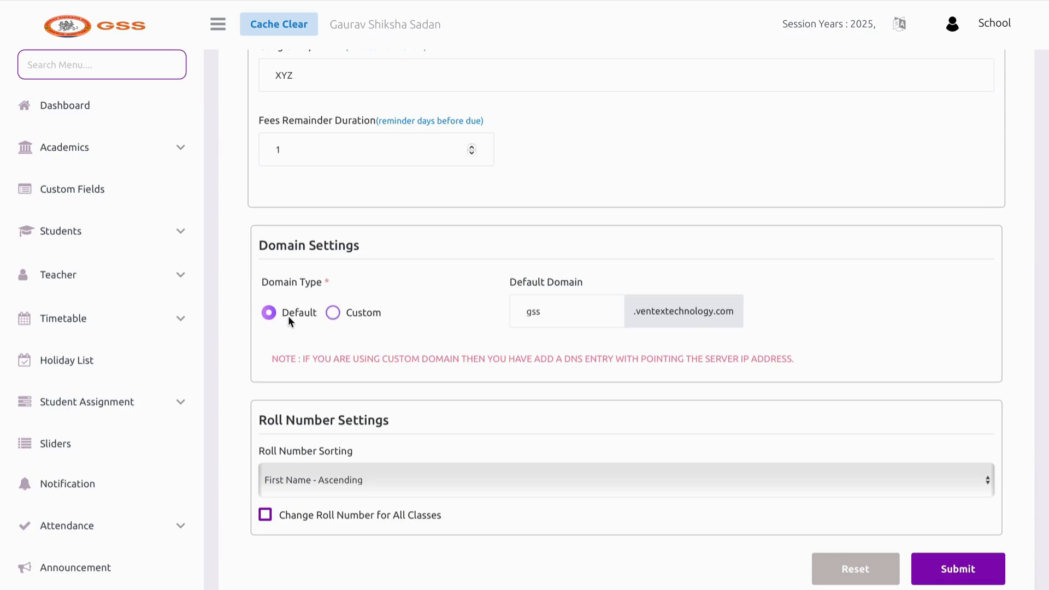
scroll(206, 402, "down", 15)
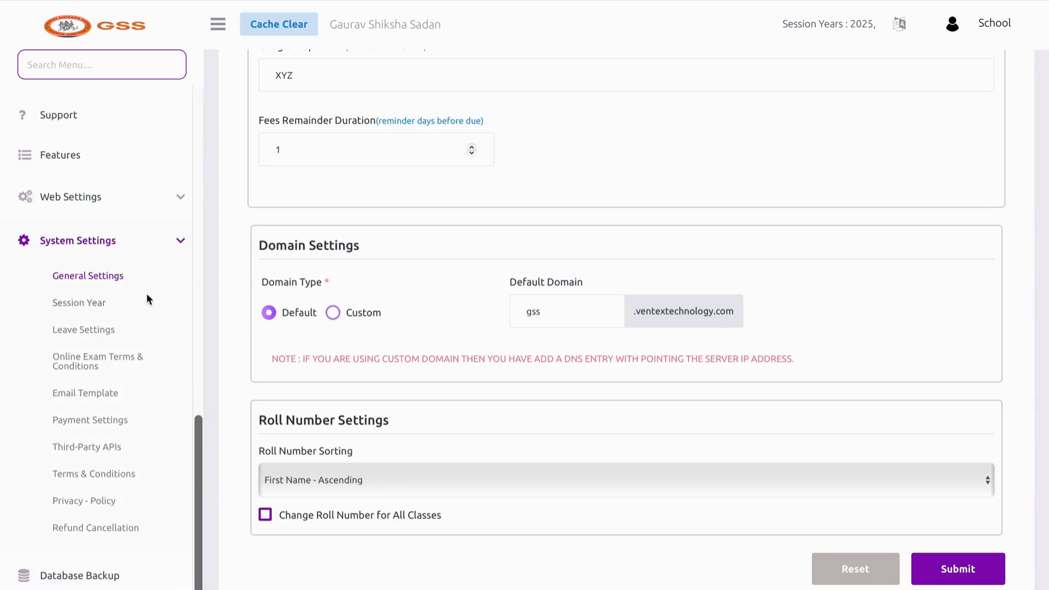
Edit the 2025 session year and set its start date to 01-04-2025
left_click(117, 304)
scroll(477, 355, "down", 2)
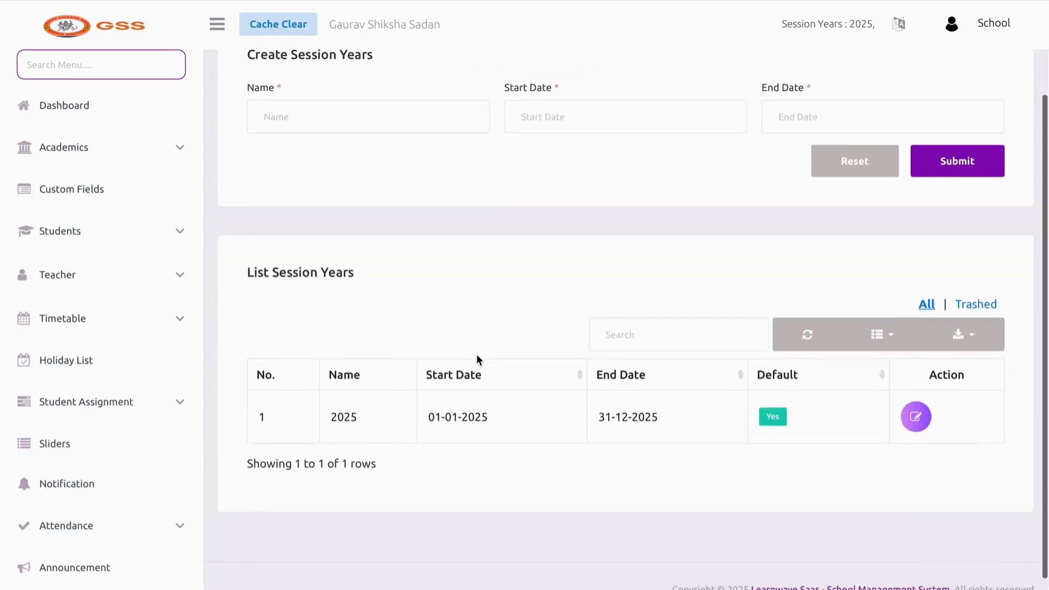
left_click_drag(347, 418, 363, 421)
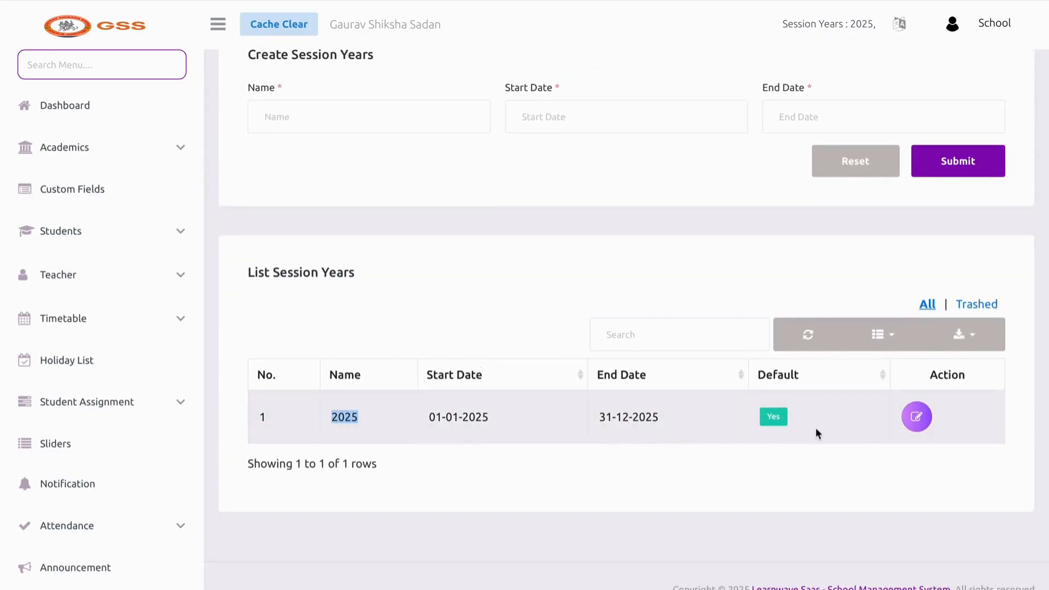
left_click(917, 417)
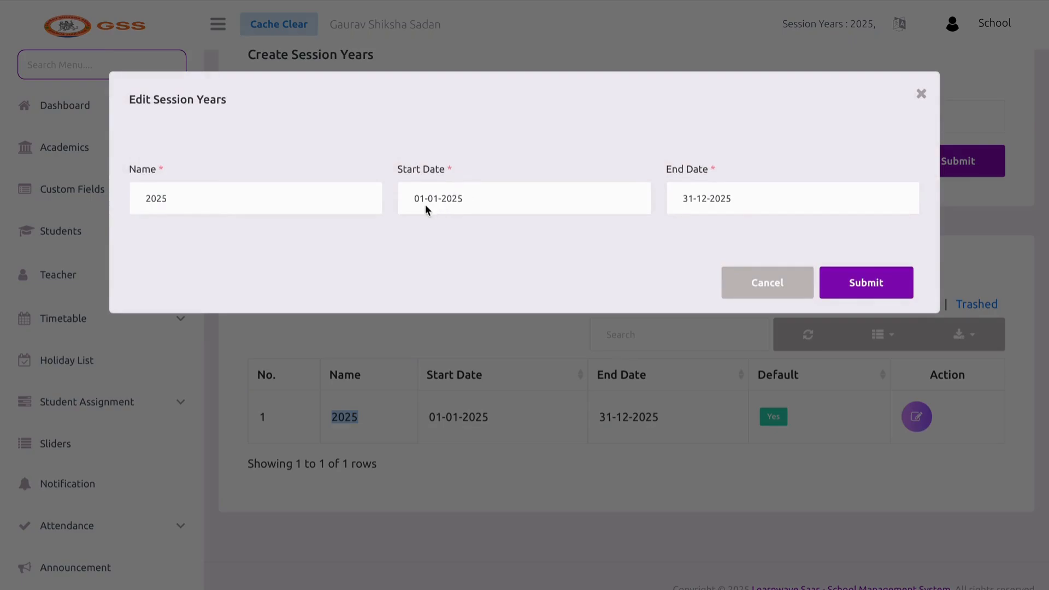
left_click(423, 201)
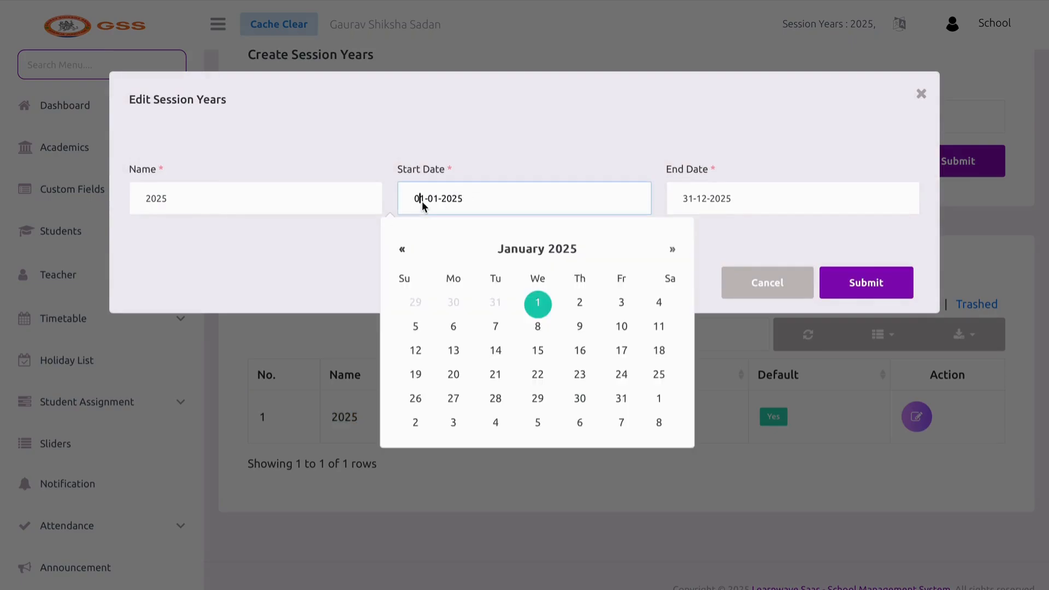
left_click(672, 250)
left_click(671, 250)
left_click(672, 252)
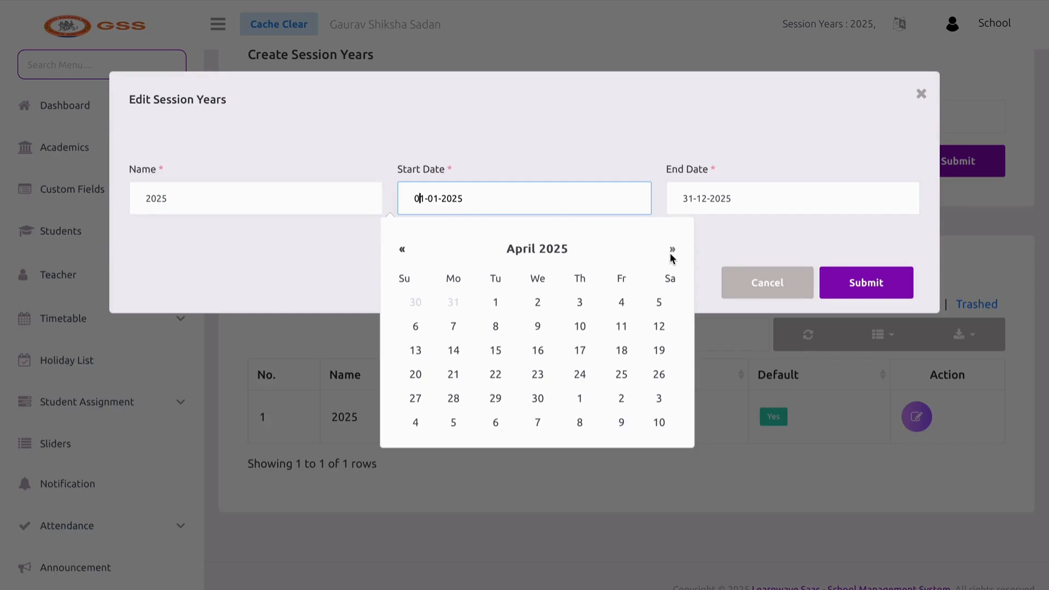
left_click(496, 299)
Set the session's end date to 31-03-2026 and save
left_click(725, 205)
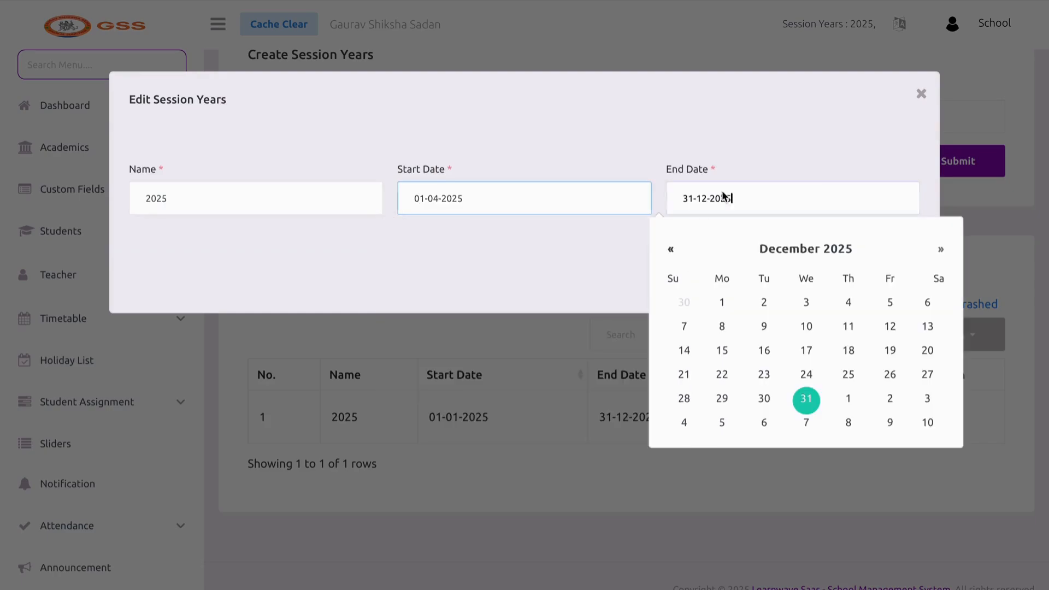
left_click(845, 250)
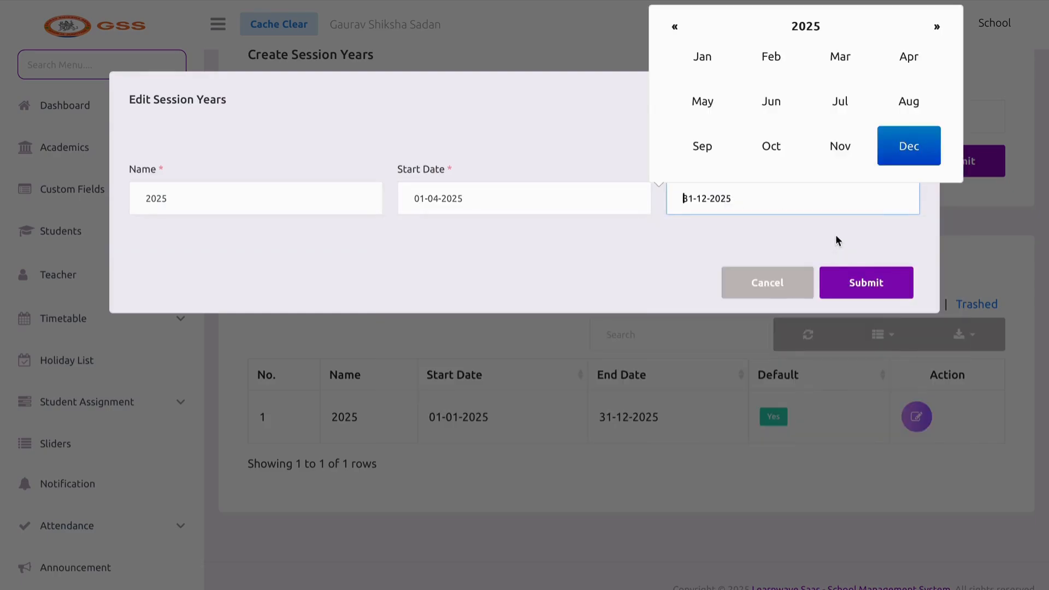
left_click(805, 25)
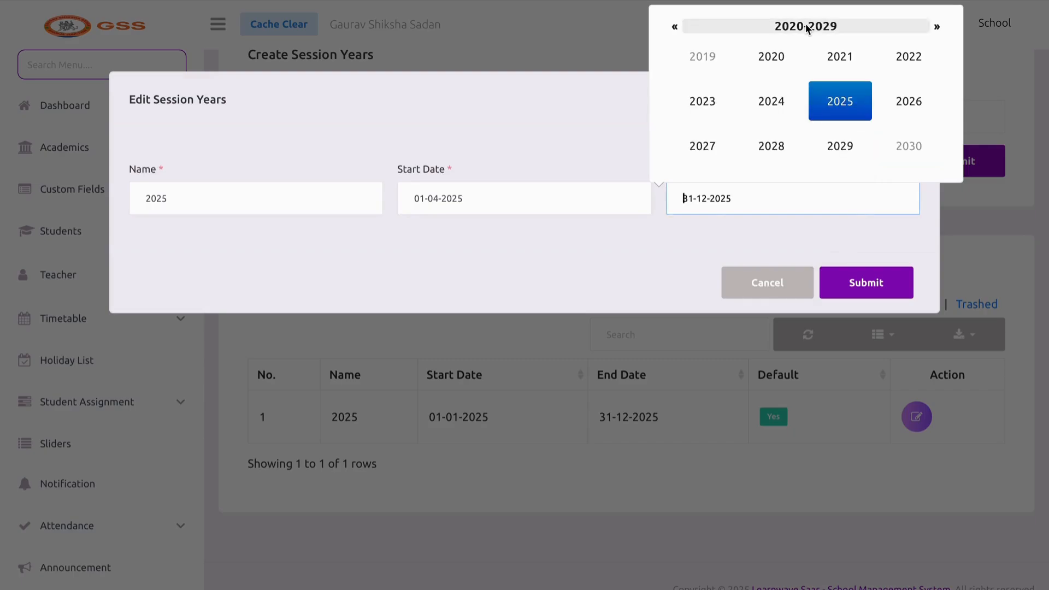
left_click(899, 112)
left_click(873, 229)
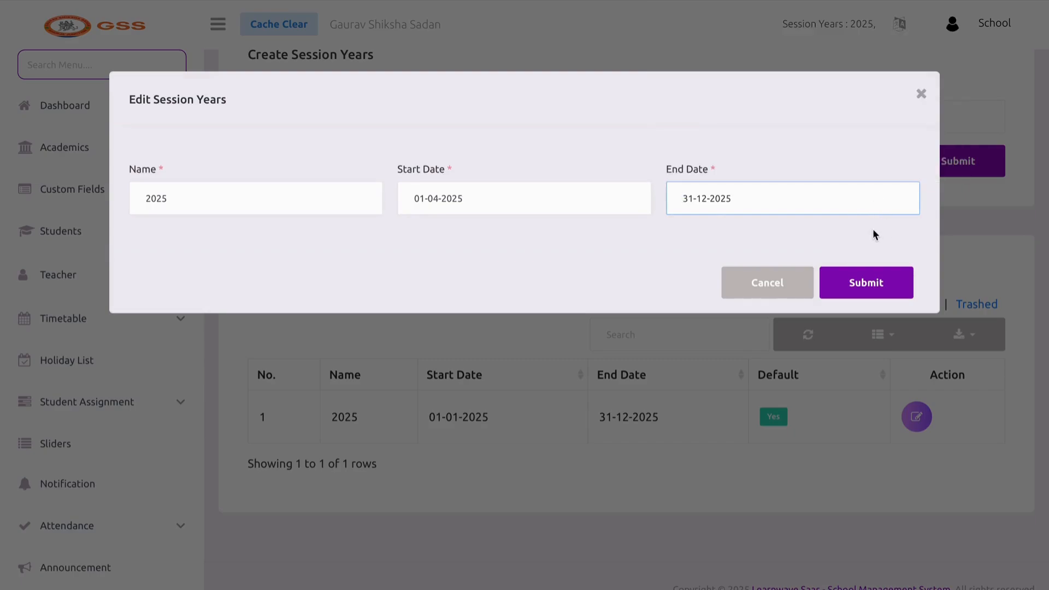
left_click(703, 203)
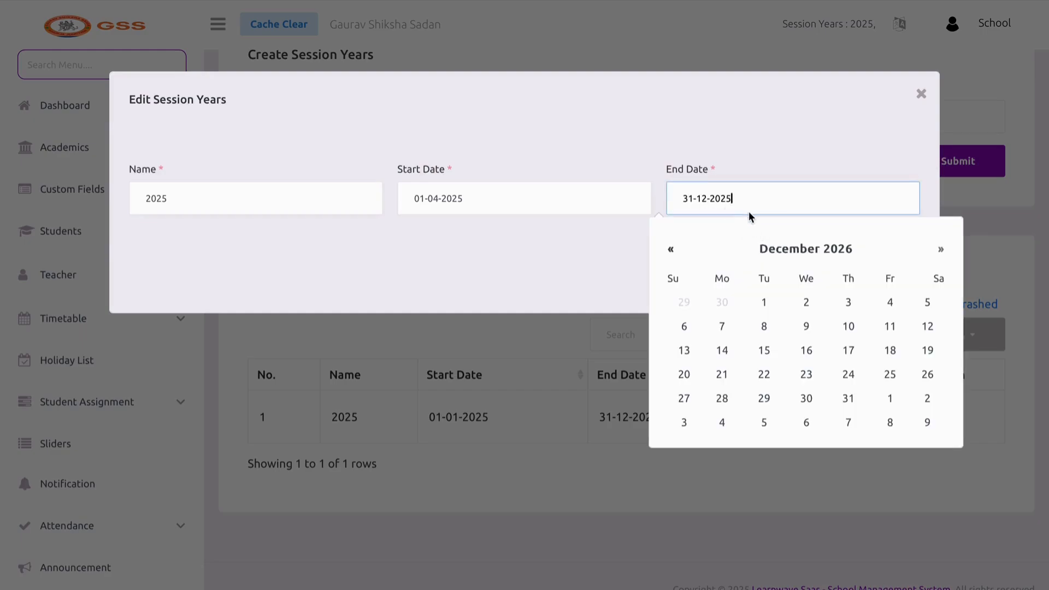
key("BackSpace")
key("BackSpace")
key("BackSpace")
key("BackSpace")
key("BackSpace")
key("BackSpace")
key("BackSpace")
key("BackSpace")
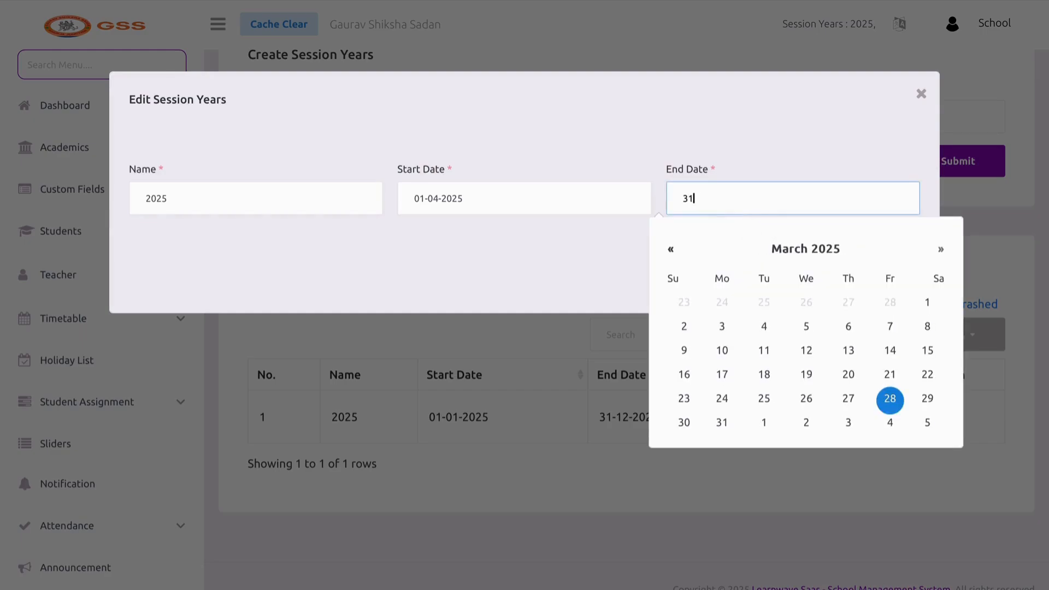
key("BackSpace")
key("BackSpace")
type("31-")
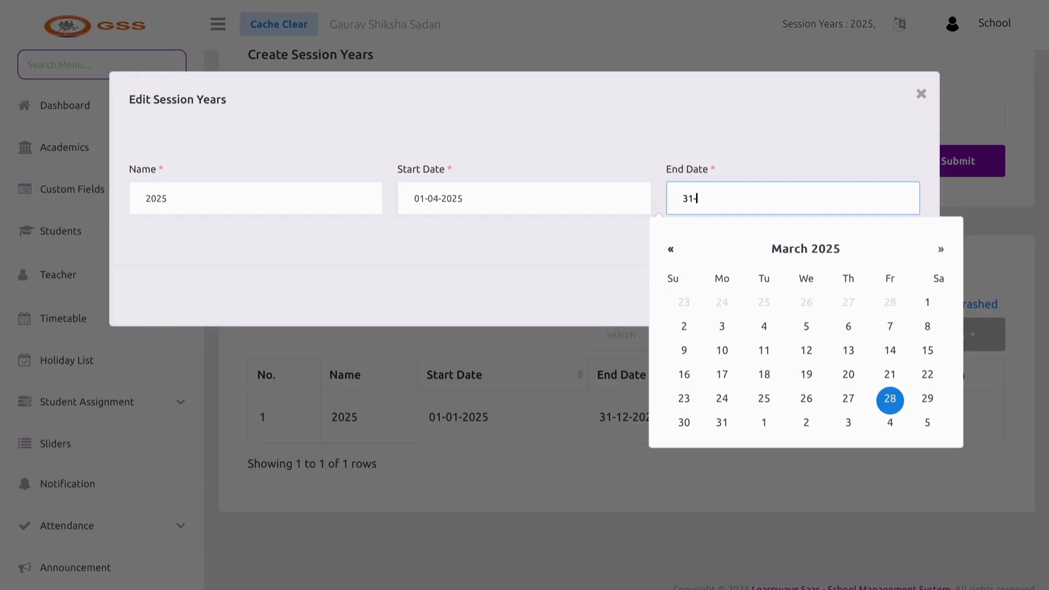
type("03-2")
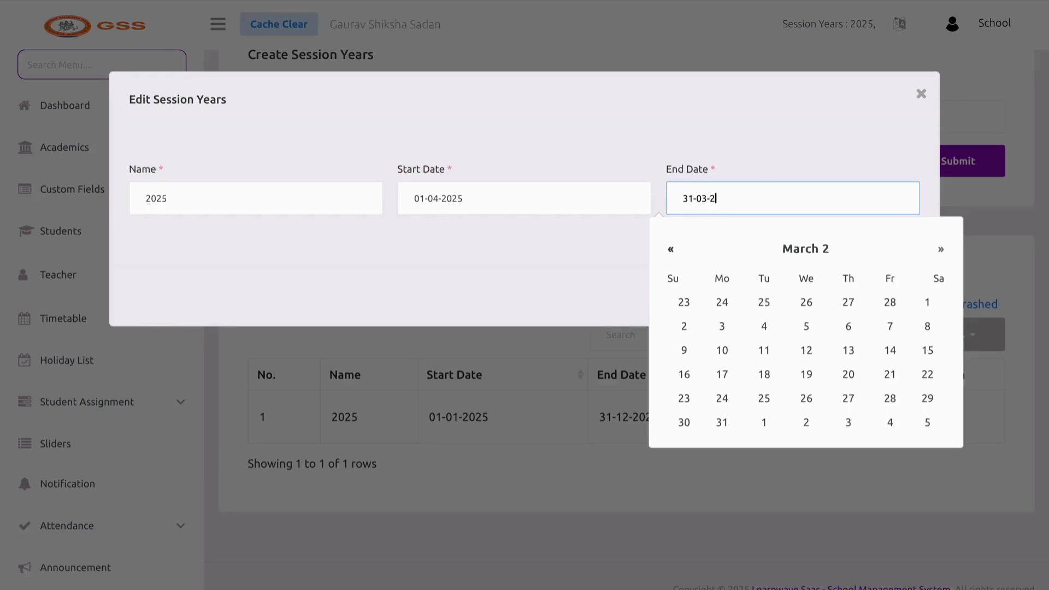
type("026")
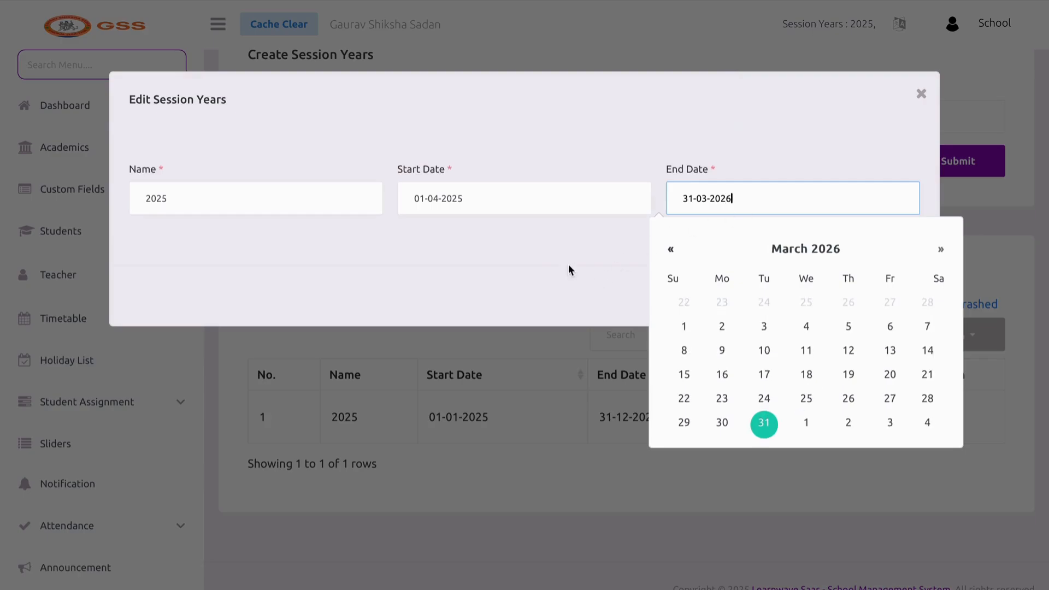
key("Tab")
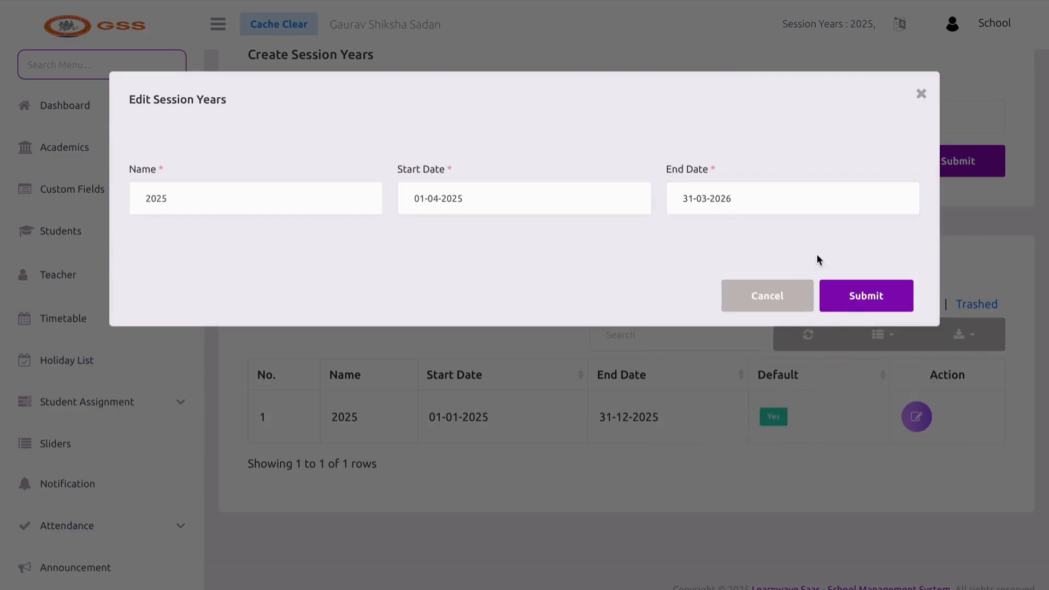
left_click(843, 286)
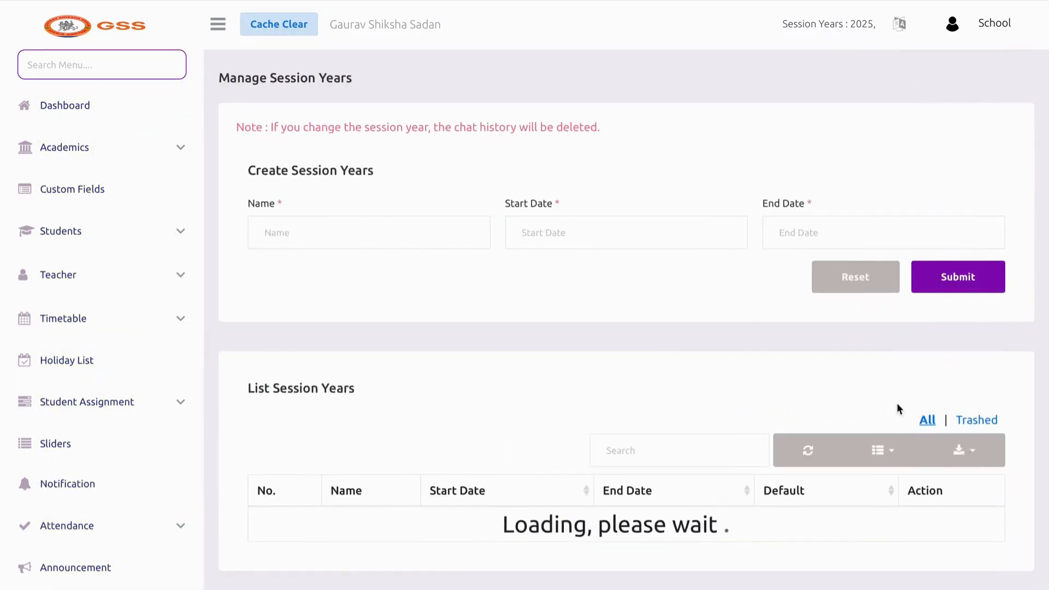
Rename the session year from 2025 to 2025-26 and save it
left_click(916, 533)
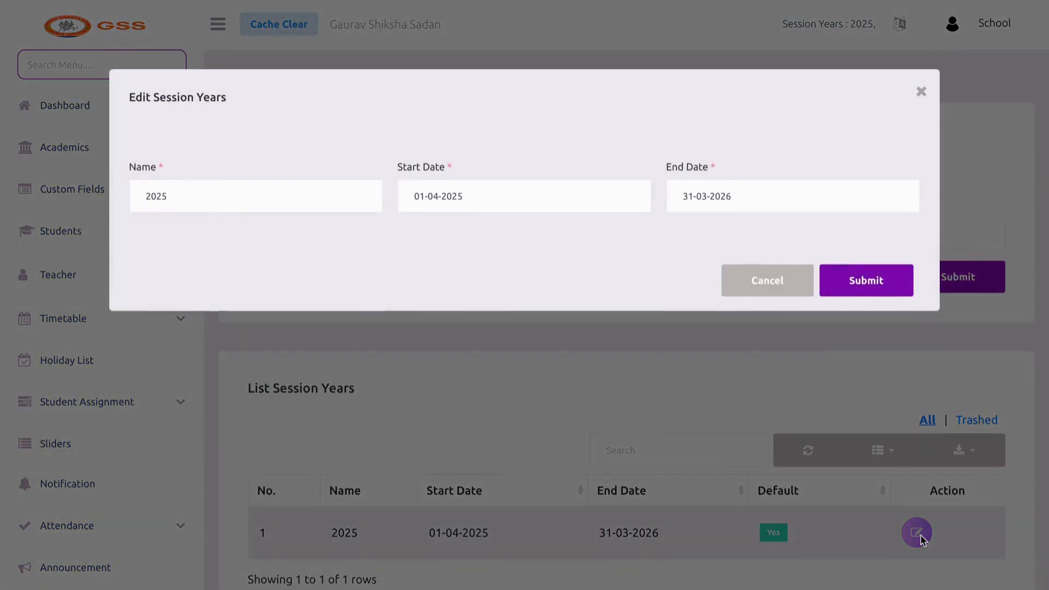
left_click(281, 198)
key("BackSpace")
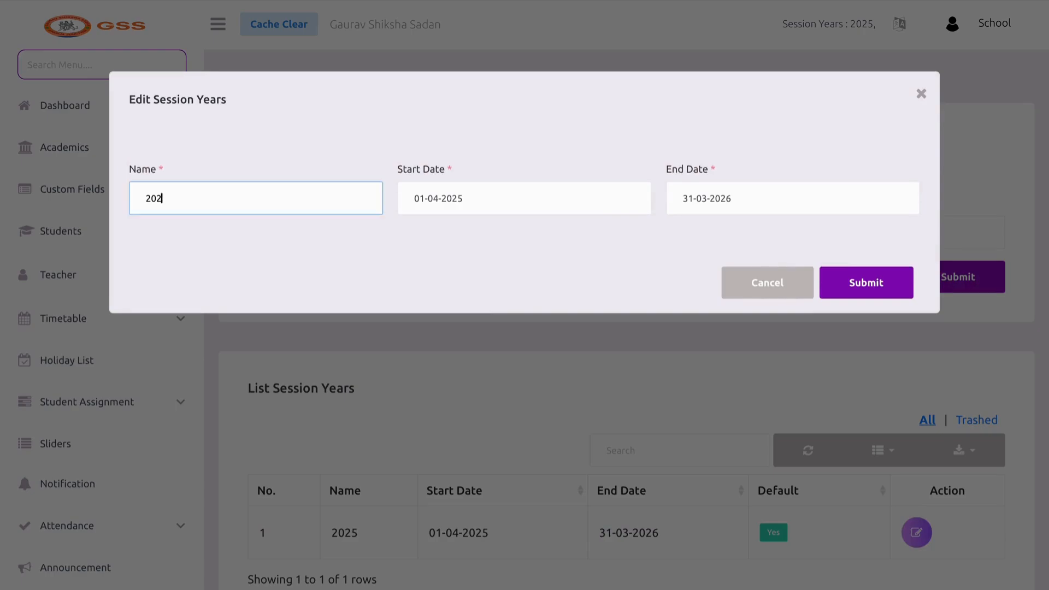
type("5-26")
left_click(861, 290)
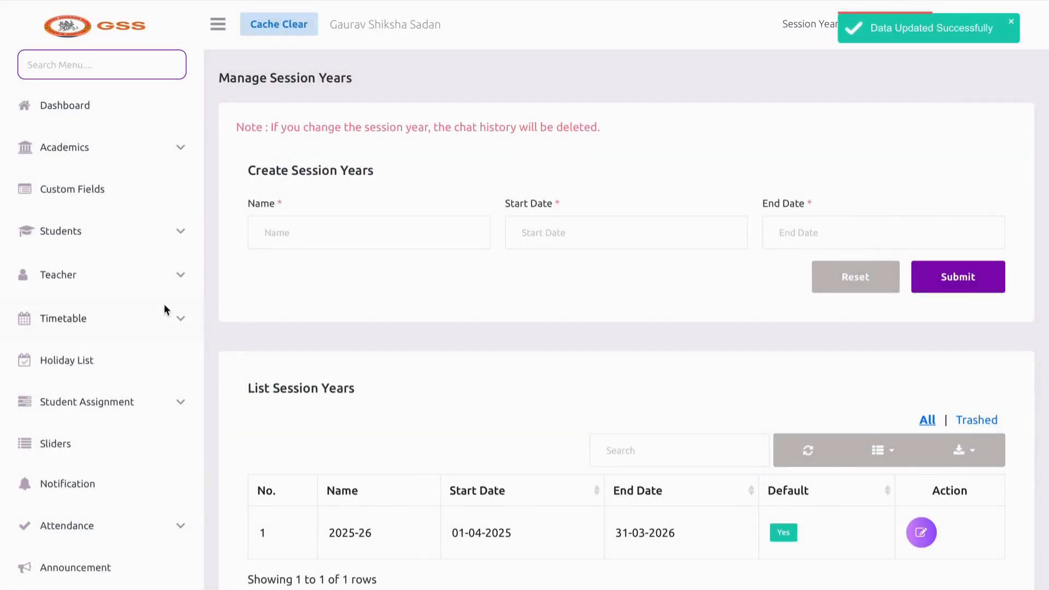
scroll(164, 306, "down", 5)
scroll(164, 309, "down", 8)
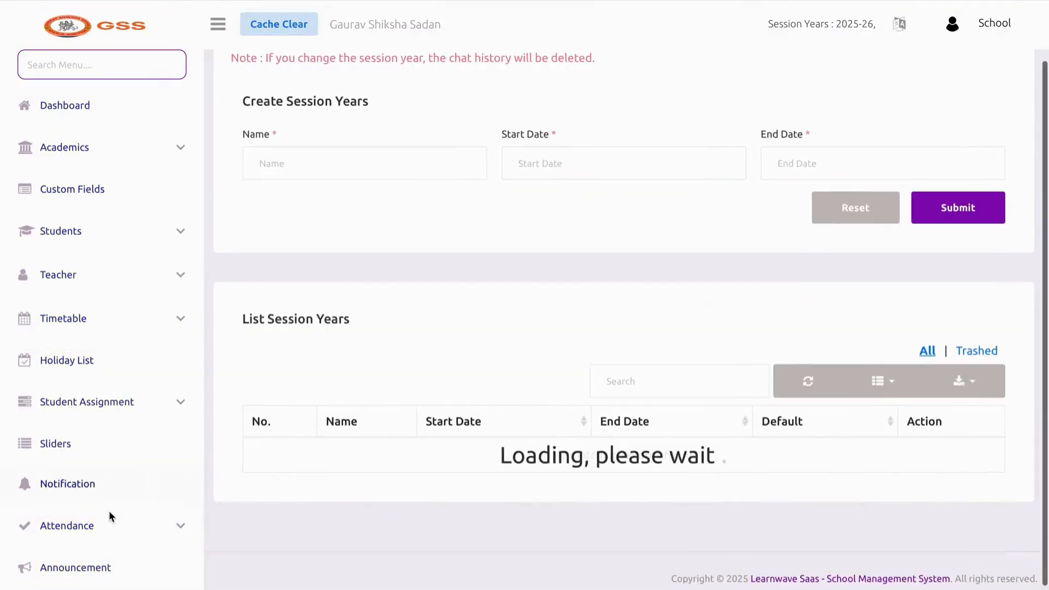
scroll(96, 470, "down", 10)
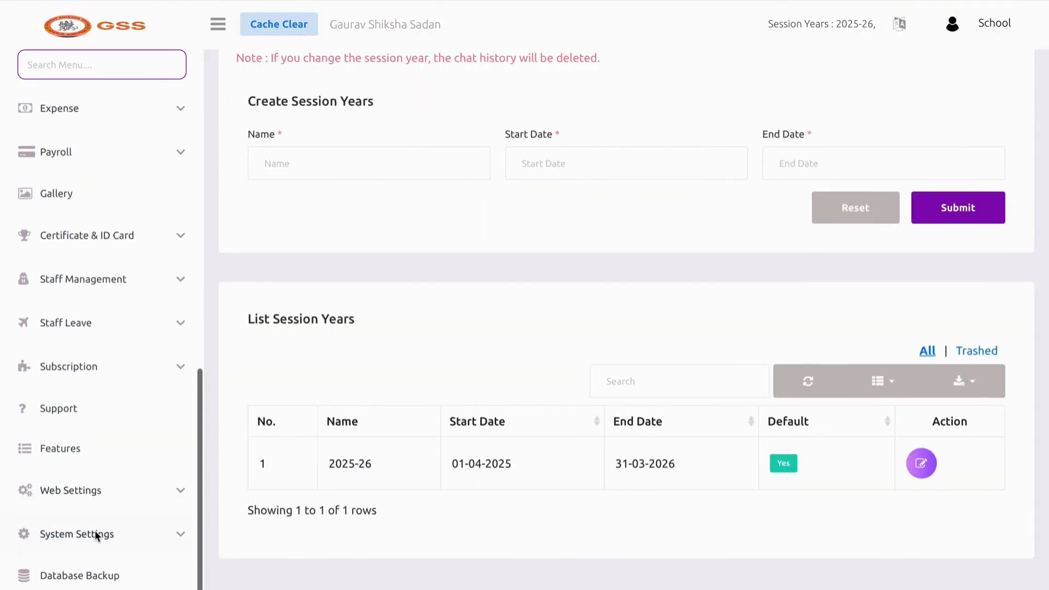
left_click(94, 529)
scroll(95, 519, "down", 3)
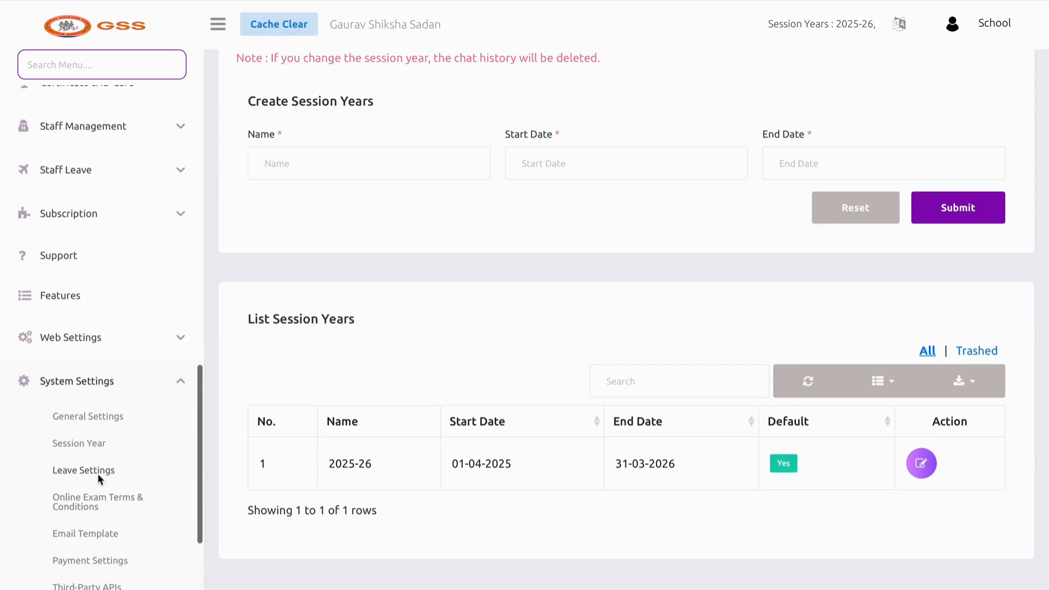
In Leave Settings, submit 2 leaves per month, Sunday holiday, session 2025-26
left_click(98, 473)
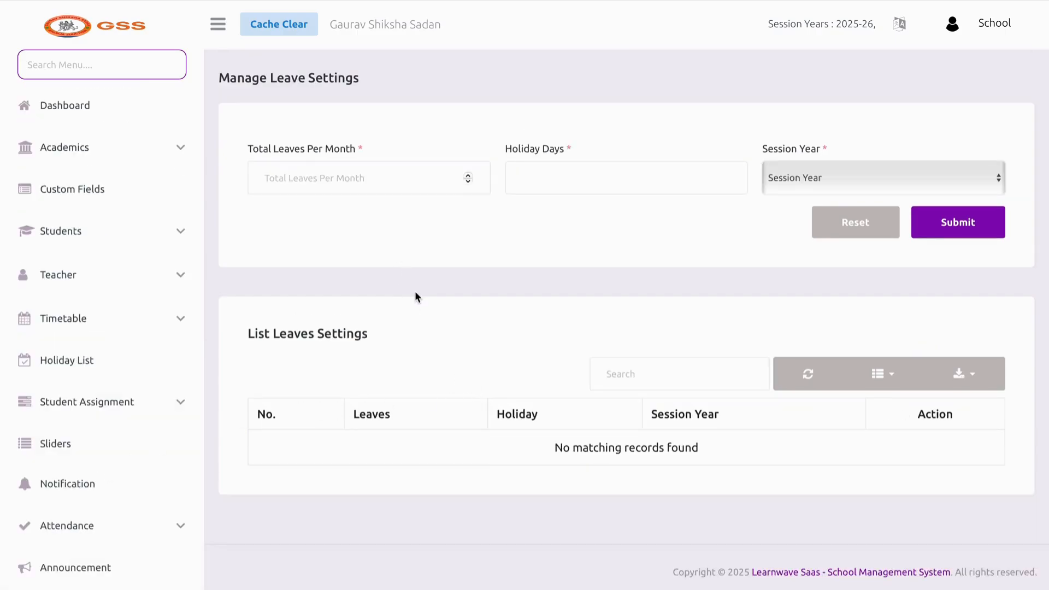
left_click(375, 173)
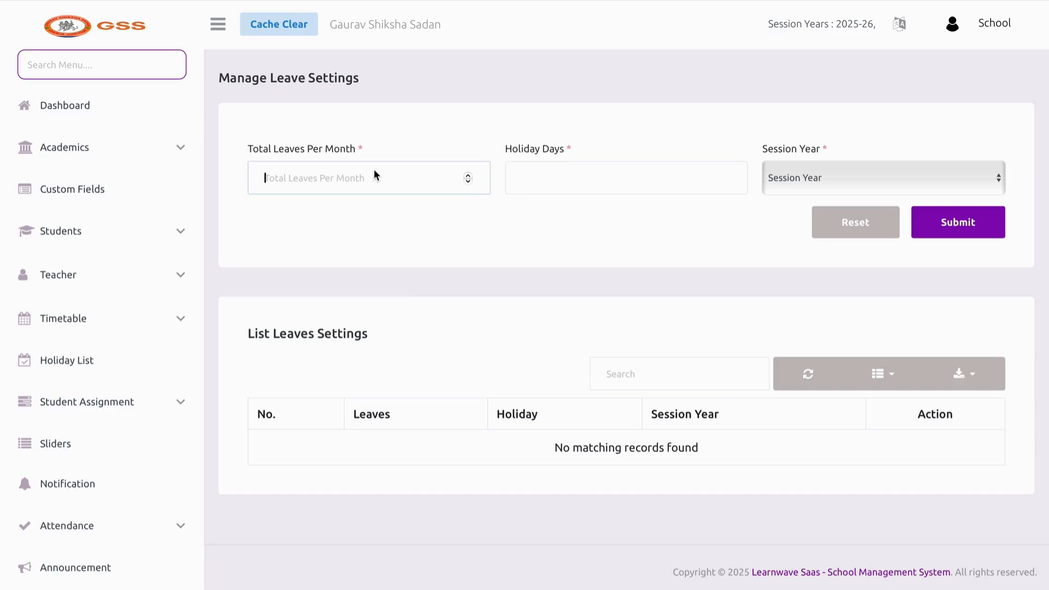
type("2")
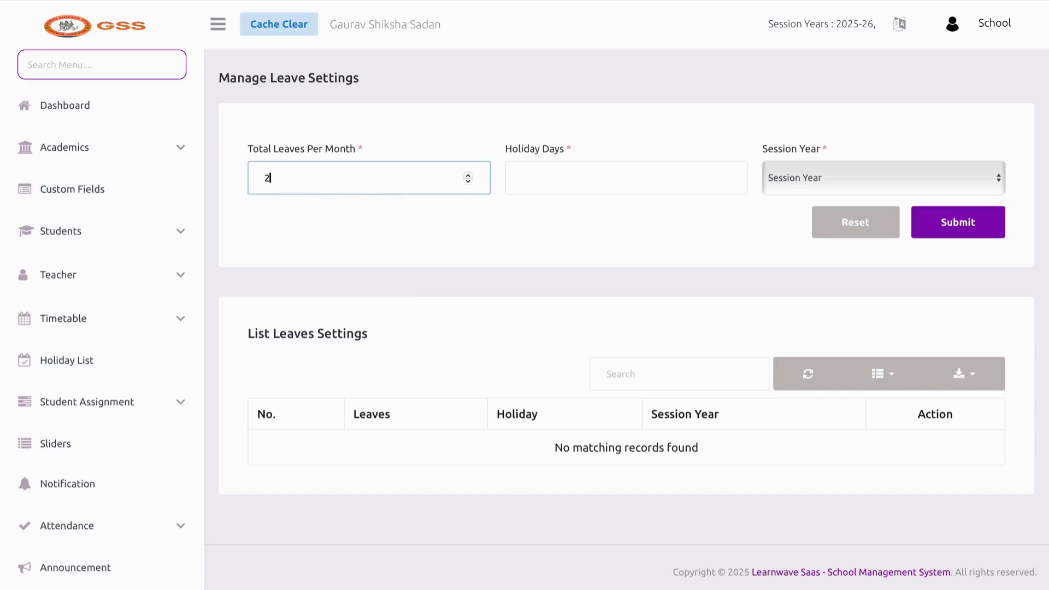
left_click(543, 189)
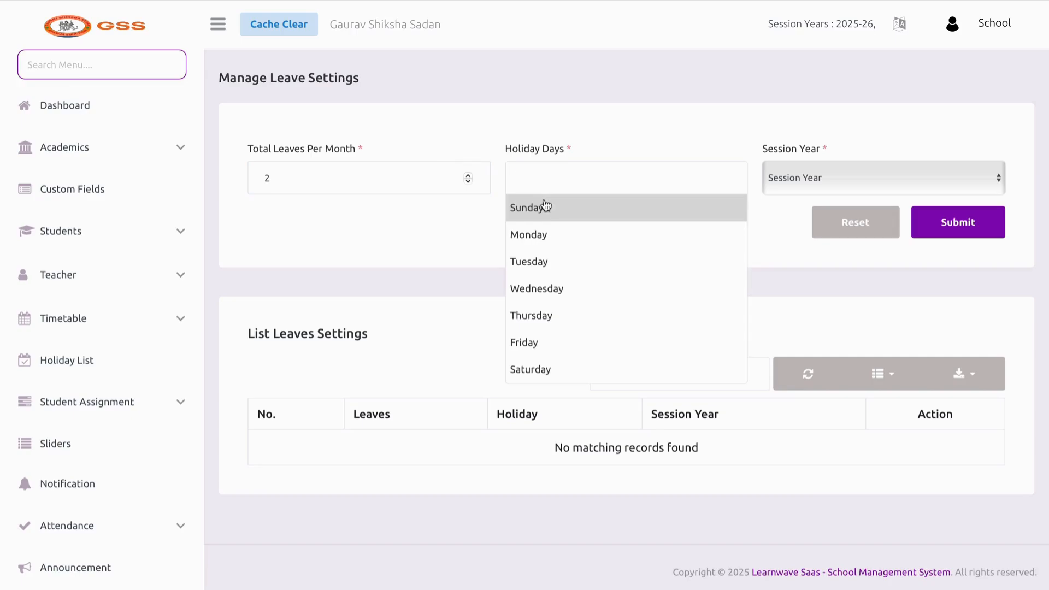
left_click(538, 206)
left_click(841, 186)
left_click(840, 187)
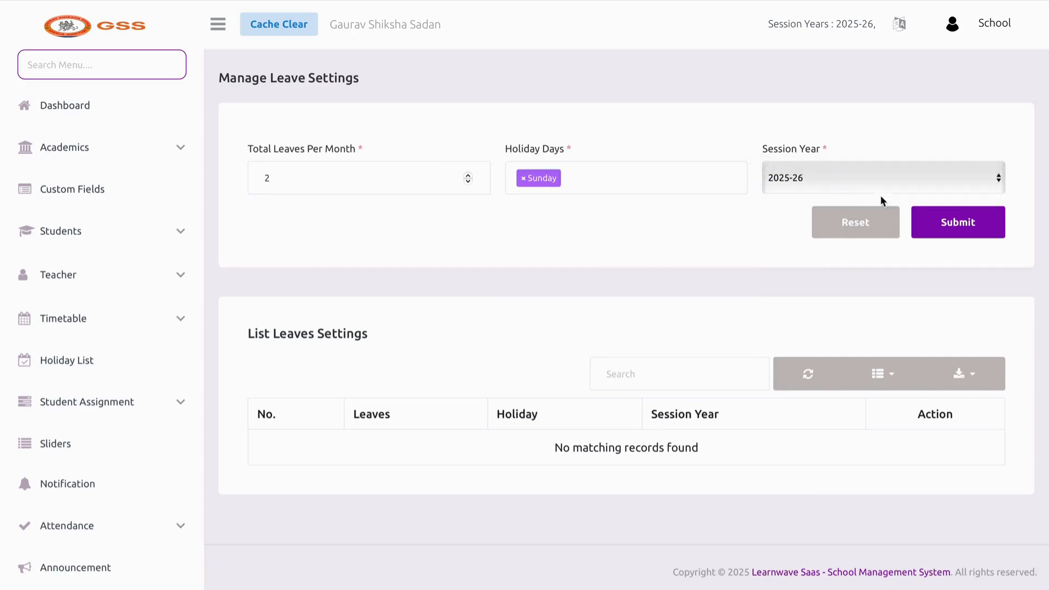
left_click(942, 220)
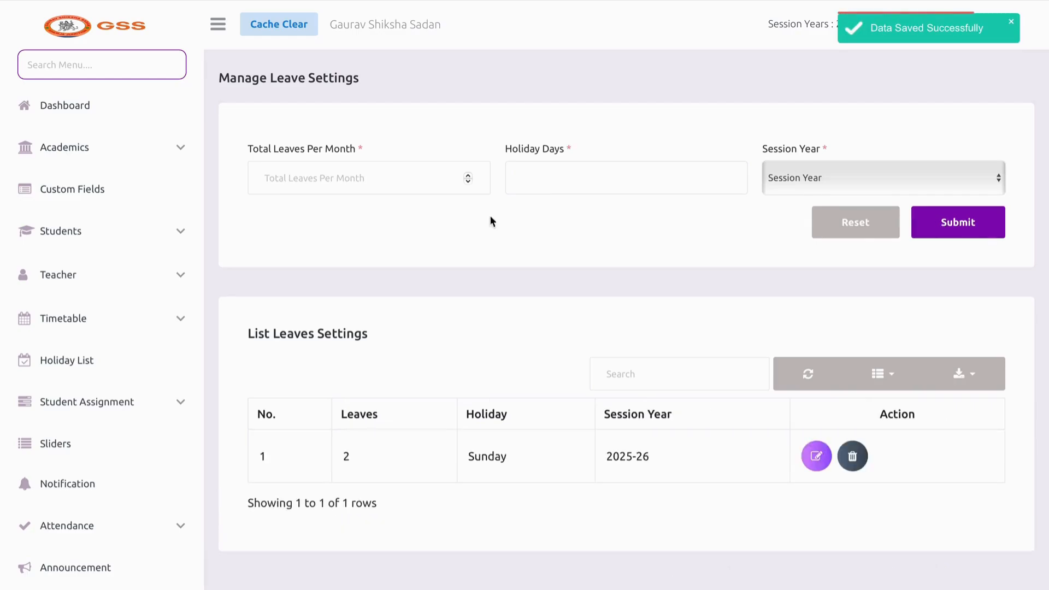
scroll(154, 345, "down", 3)
scroll(154, 346, "down", 10)
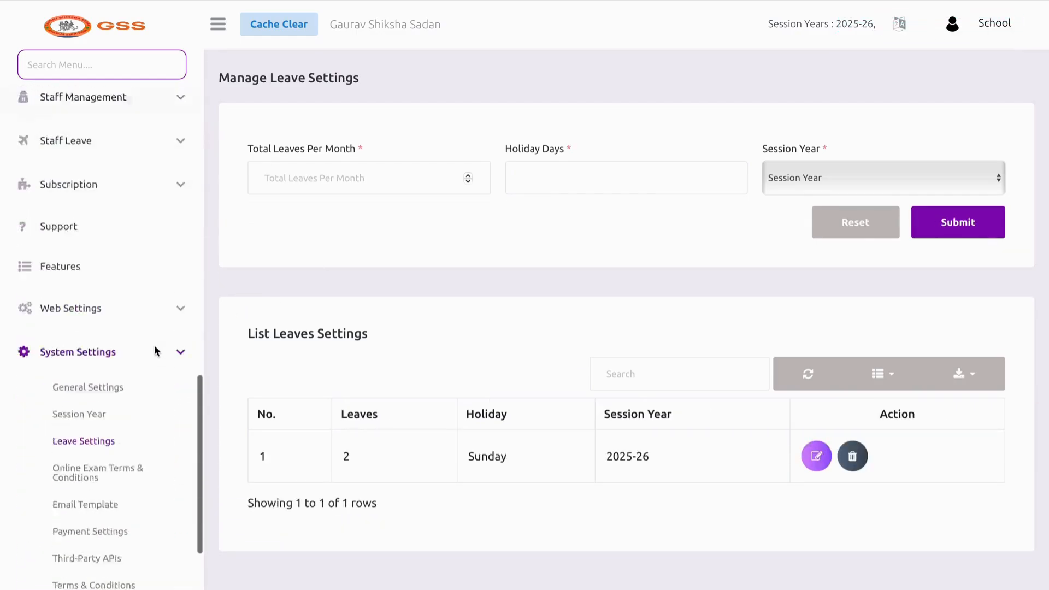
Look over the online exam terms and conditions text
left_click(139, 355)
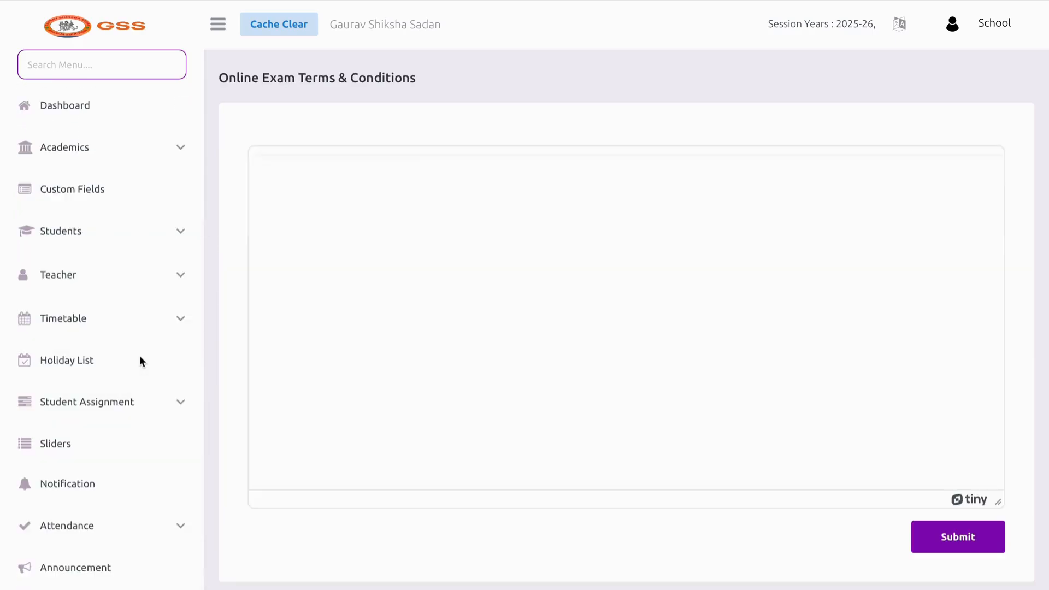
left_click(262, 275)
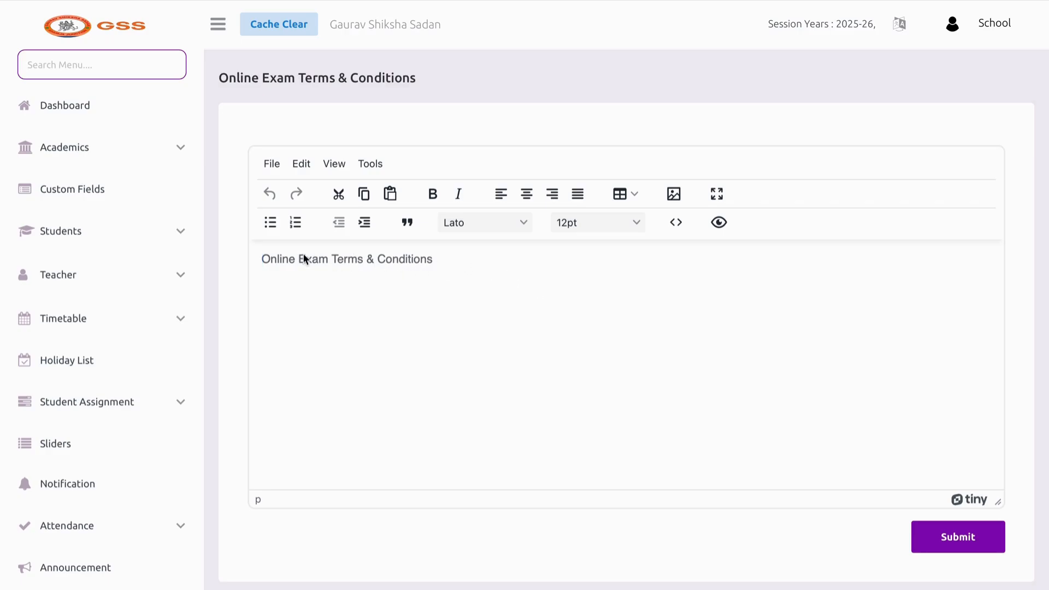
scroll(136, 301, "down", 5)
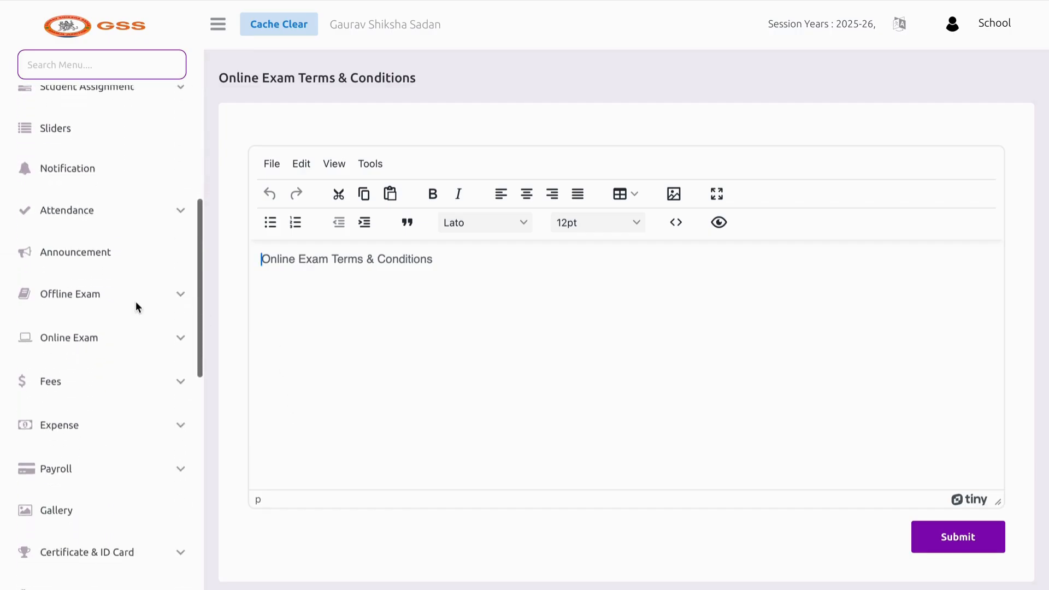
scroll(136, 307, "down", 5)
scroll(116, 488, "down", 5)
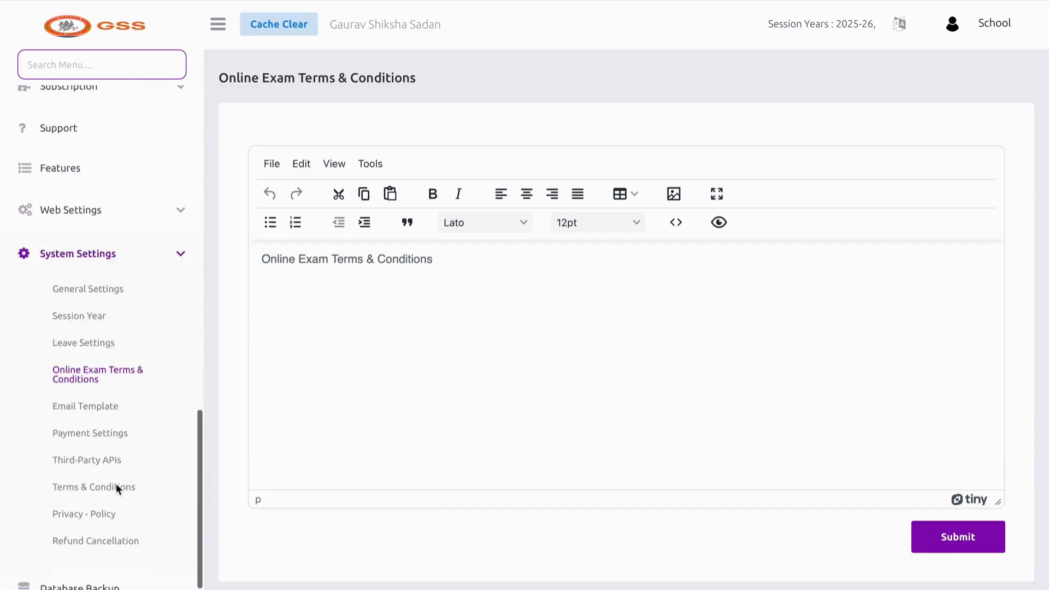
scroll(116, 488, "down", 1)
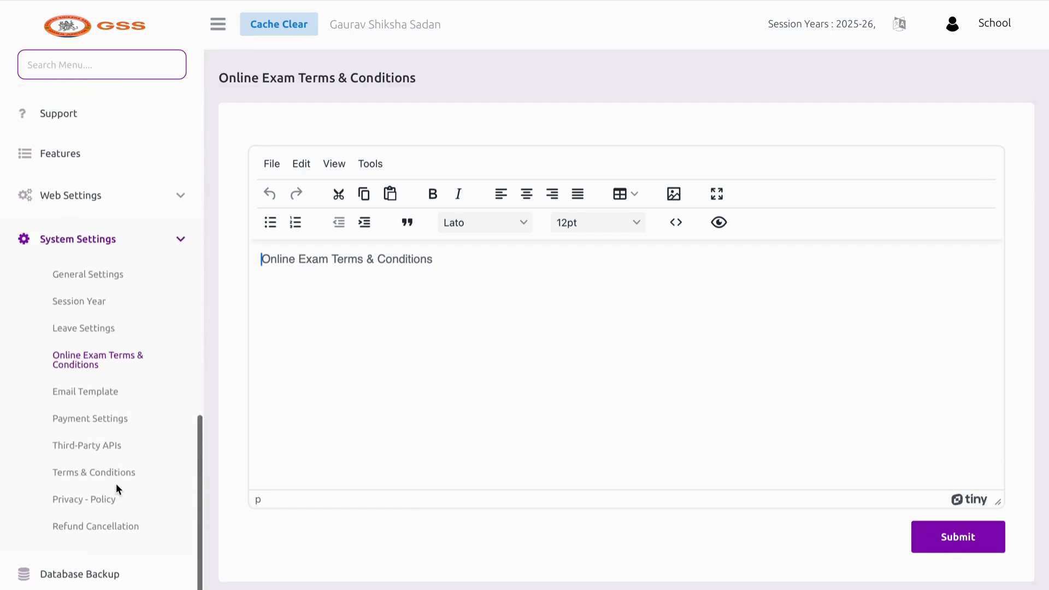
Open Email Template and read the staff welcome template down to its signature
left_click(92, 400)
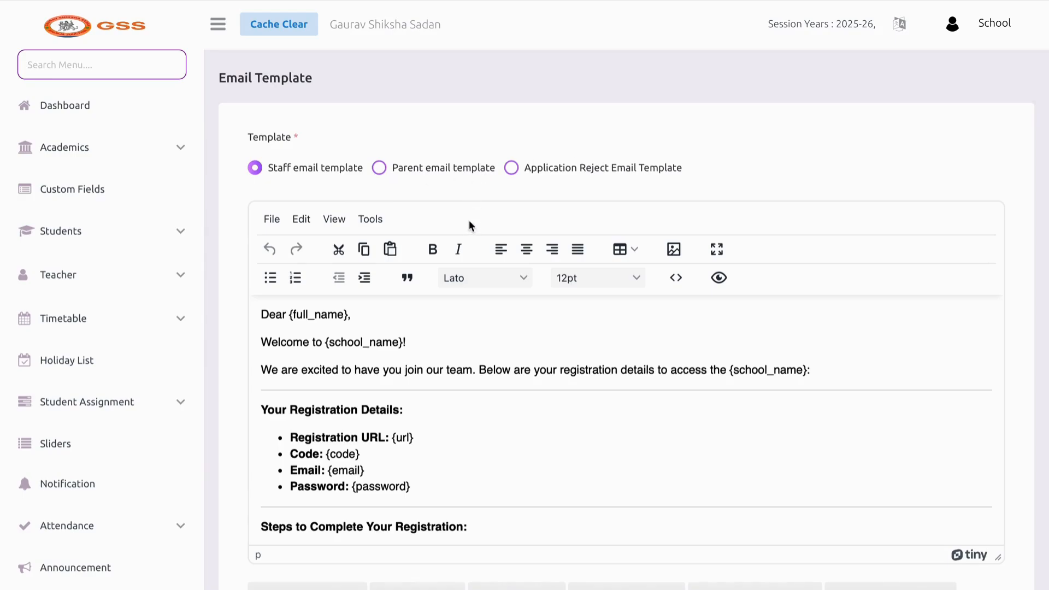
scroll(508, 350, "down", 8)
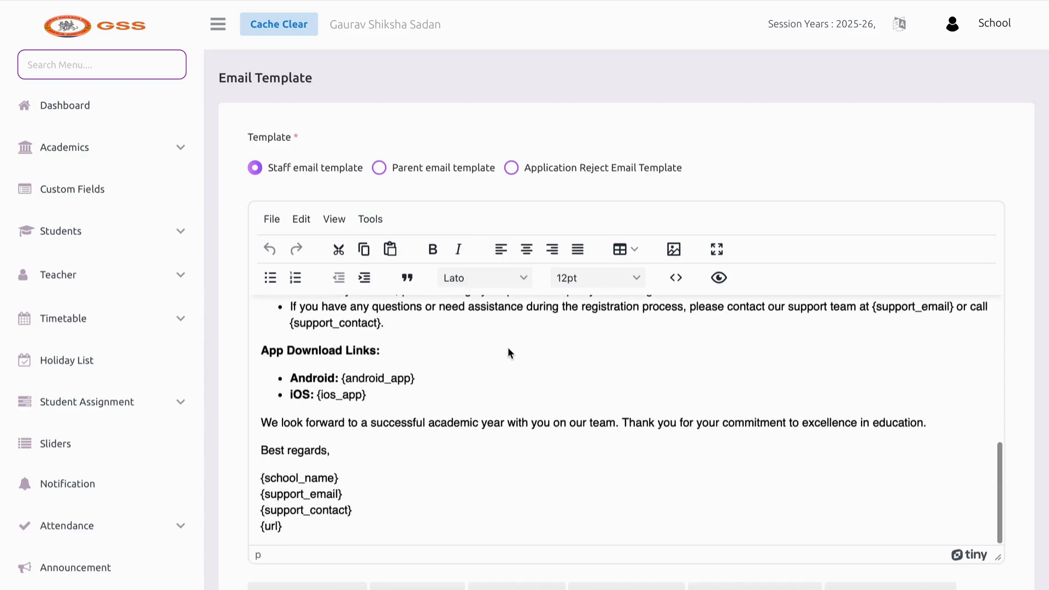
scroll(65, 443, "down", 3)
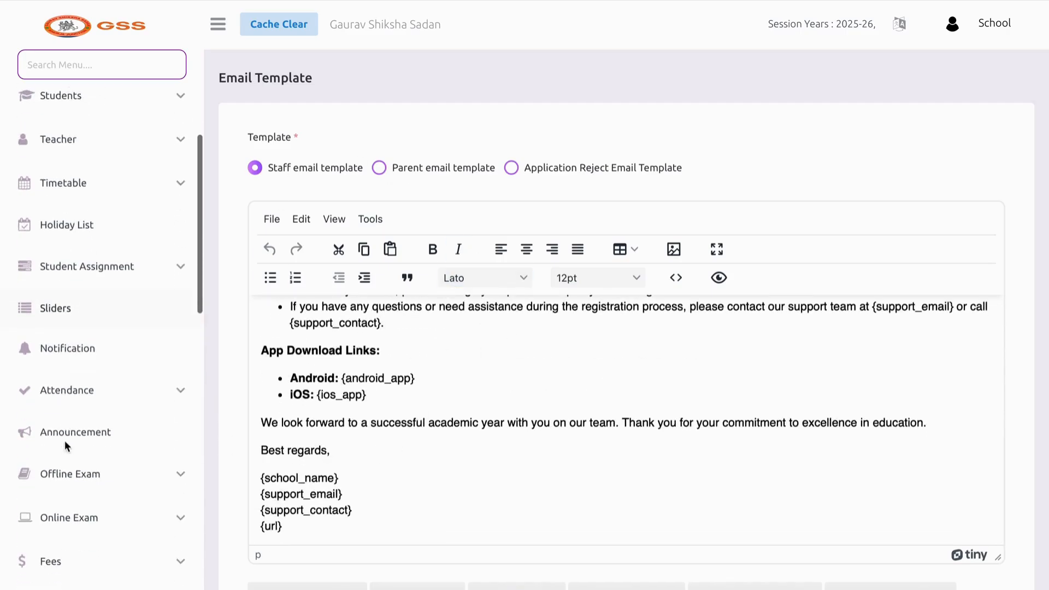
scroll(66, 443, "down", 10)
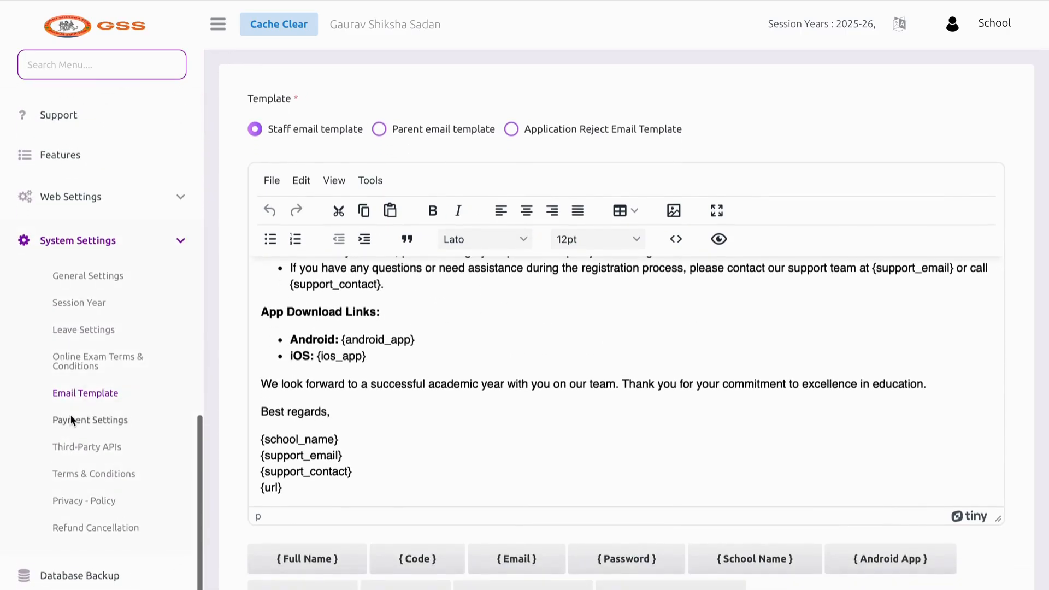
Set Razorpay's status to Enable and check its Api Key, Secret Key and Webhook Secret fields
left_click(70, 419)
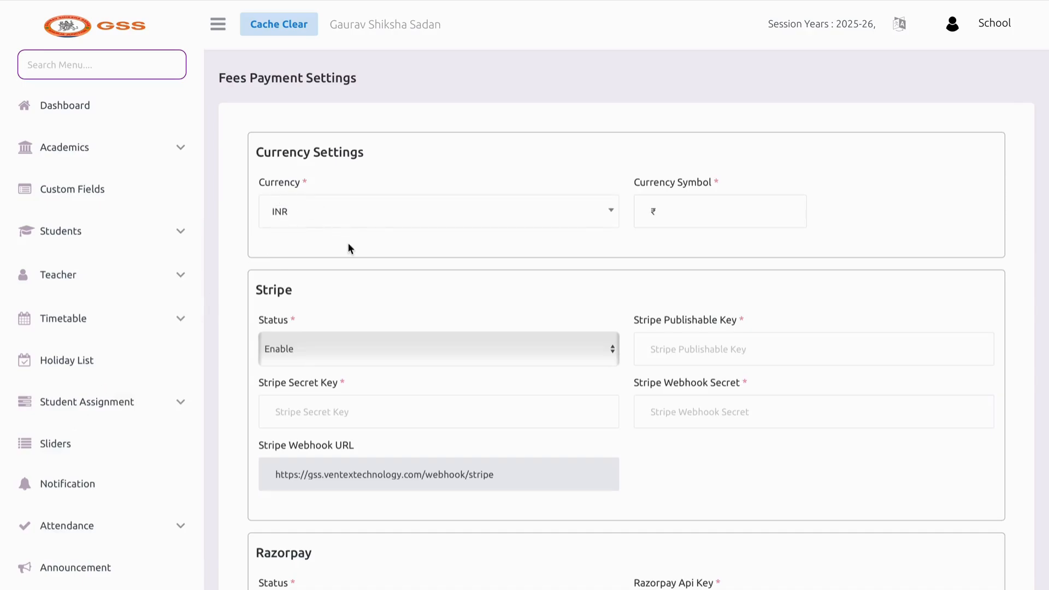
scroll(548, 305, "down", 7)
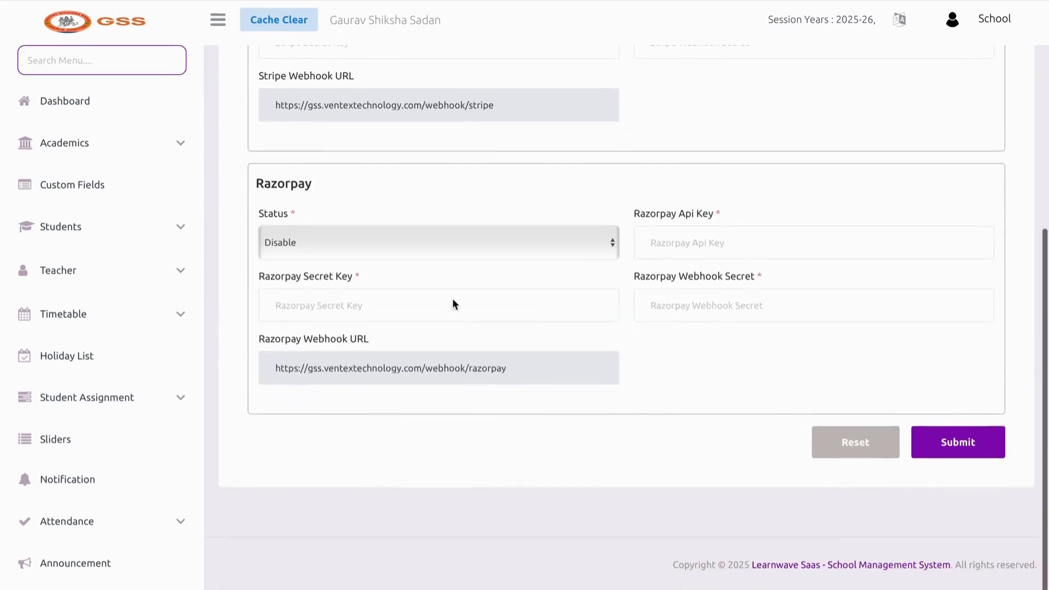
left_click(391, 244)
left_click(390, 258)
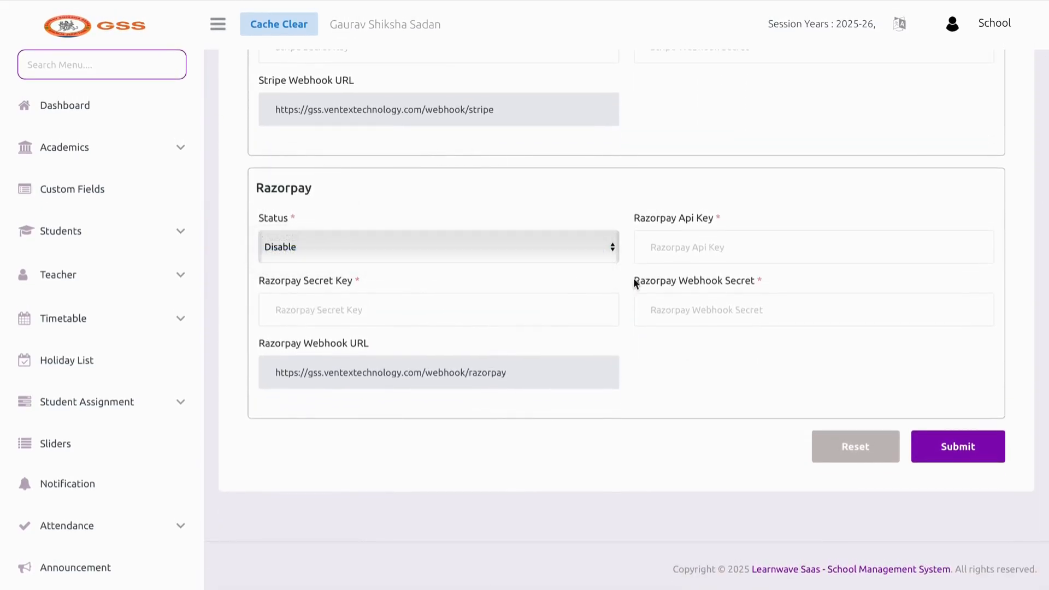
left_click(676, 259)
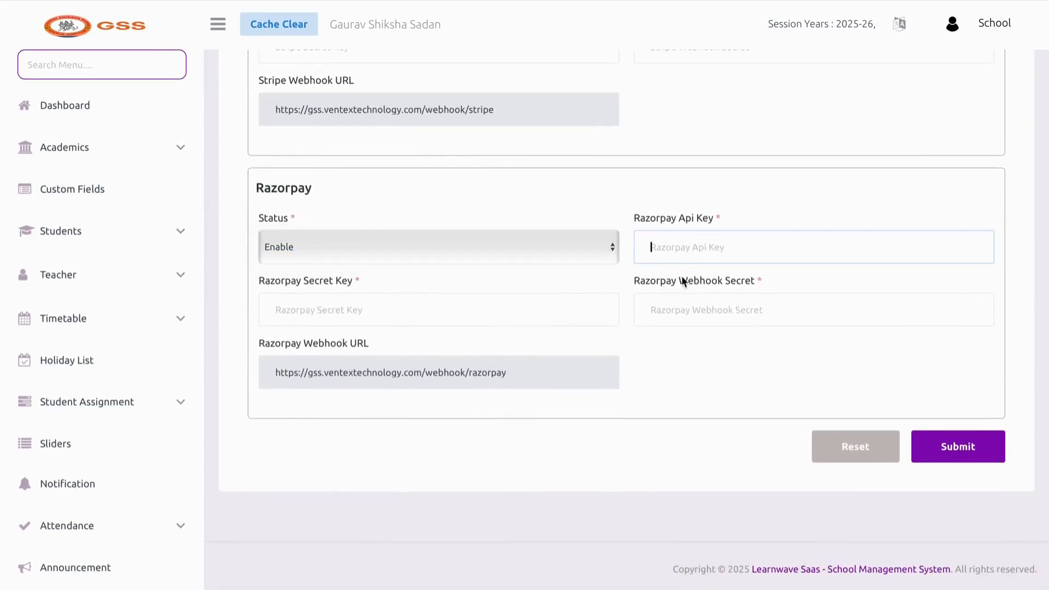
left_click(365, 309)
left_click(674, 321)
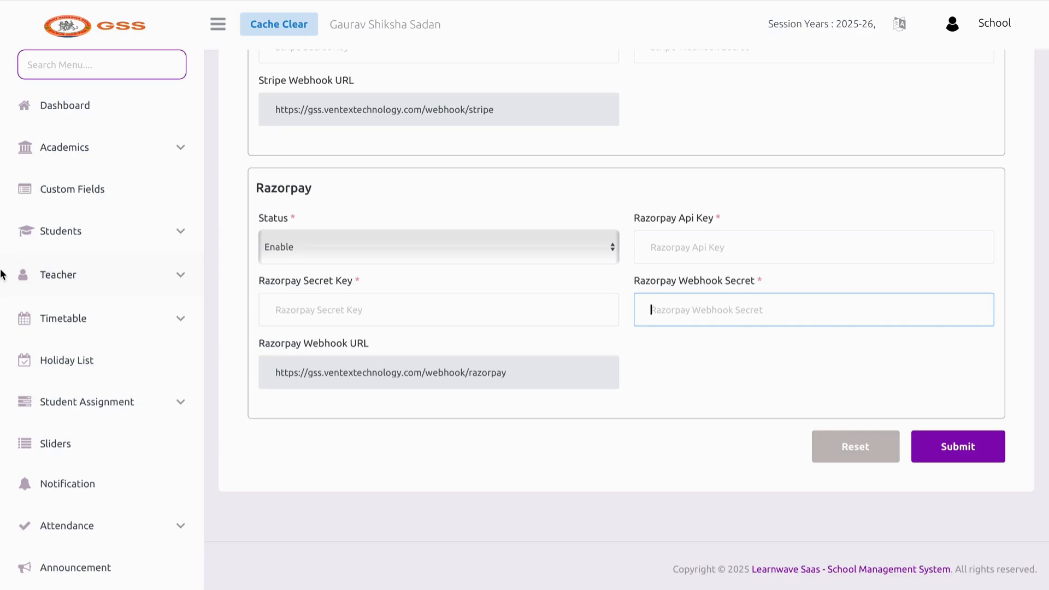
Go to the Third-Party APIs settings page
scroll(86, 339, "down", 8)
scroll(87, 342, "down", 8)
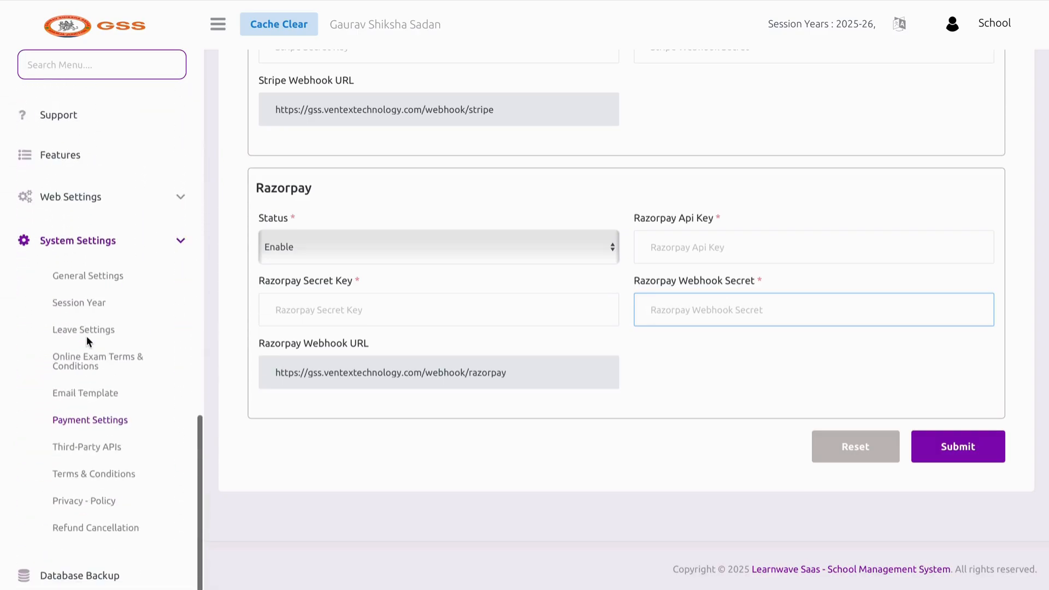
left_click(89, 448)
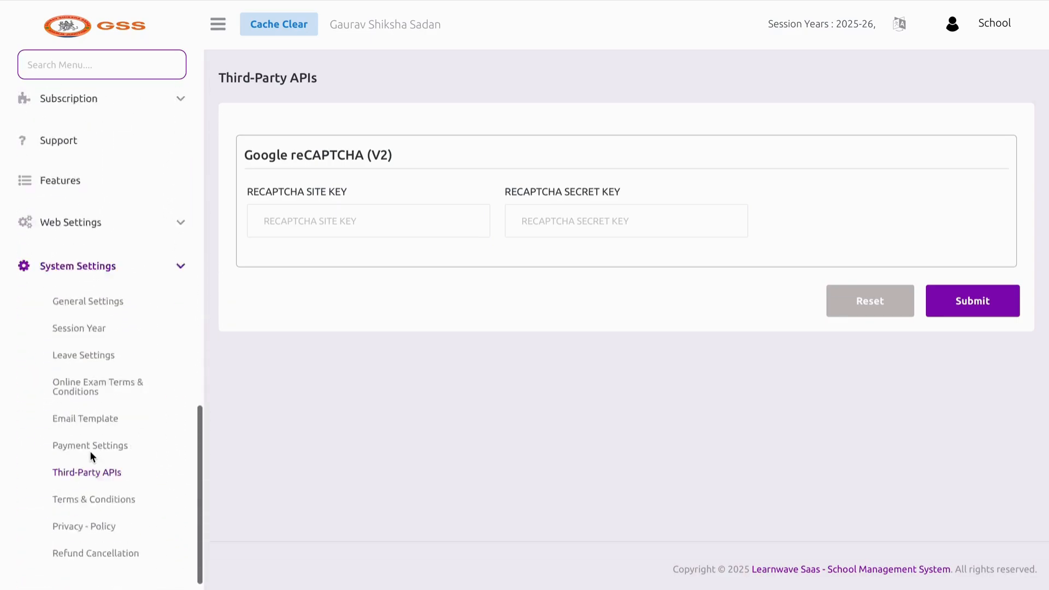
Open the Terms & Conditions editor, then view the Privacy - Policy and Refund Cancellation pages
left_click(89, 471)
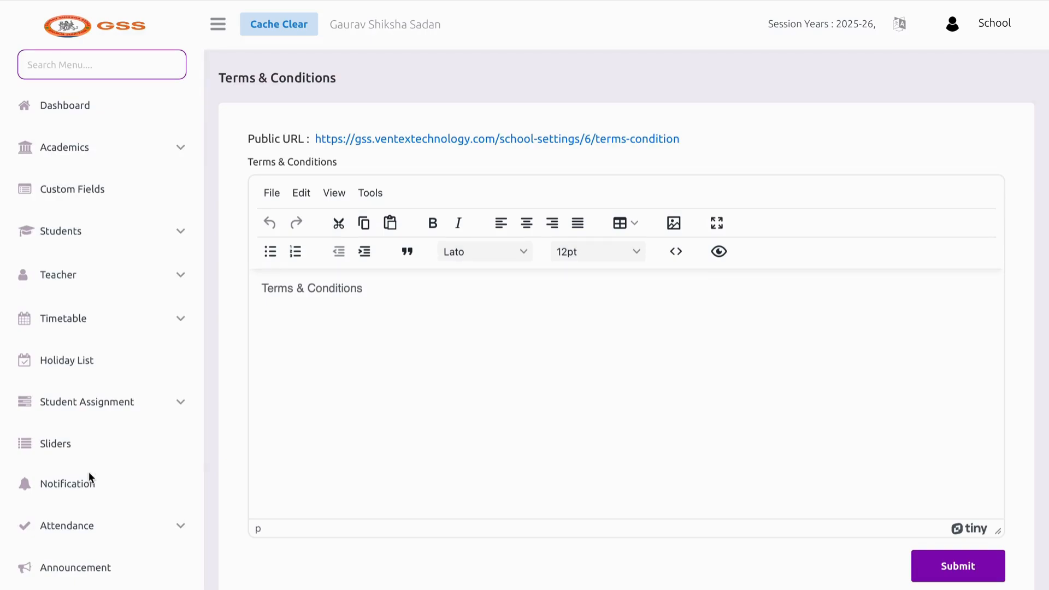
left_click(310, 300)
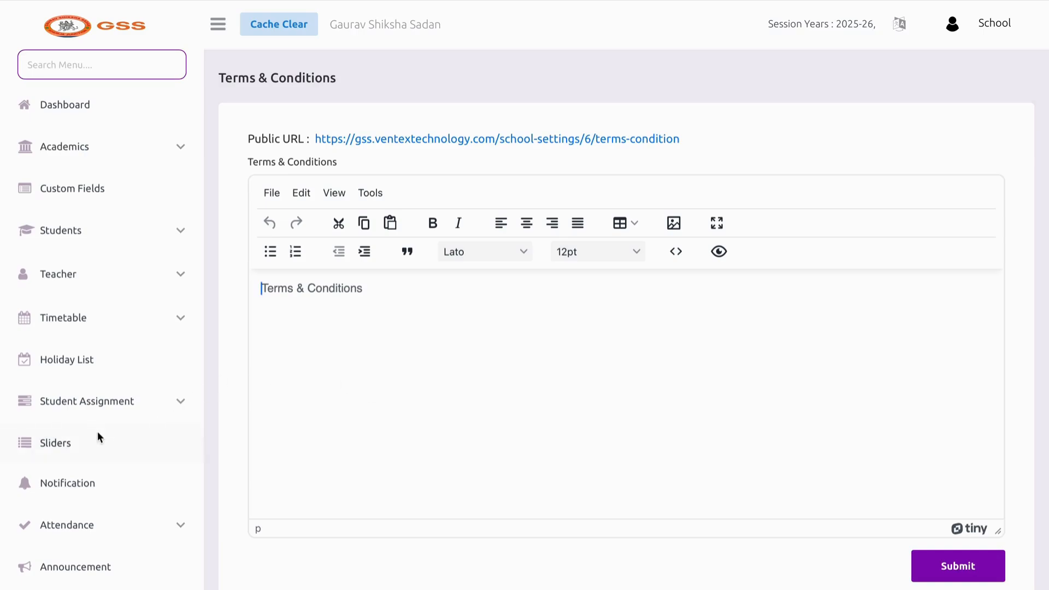
scroll(97, 431, "down", 10)
scroll(137, 465, "down", 4)
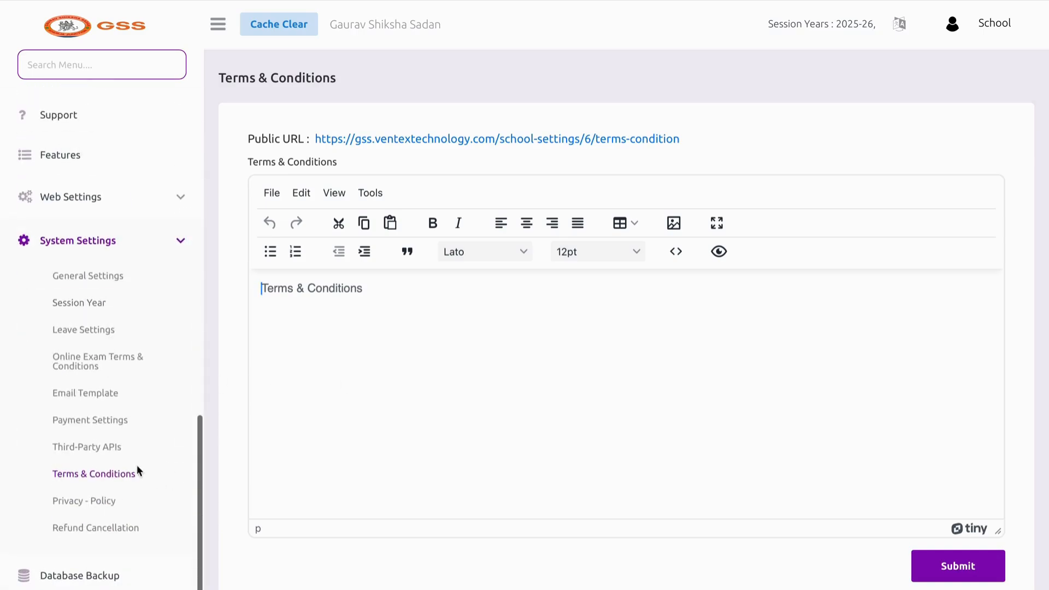
left_click(117, 499)
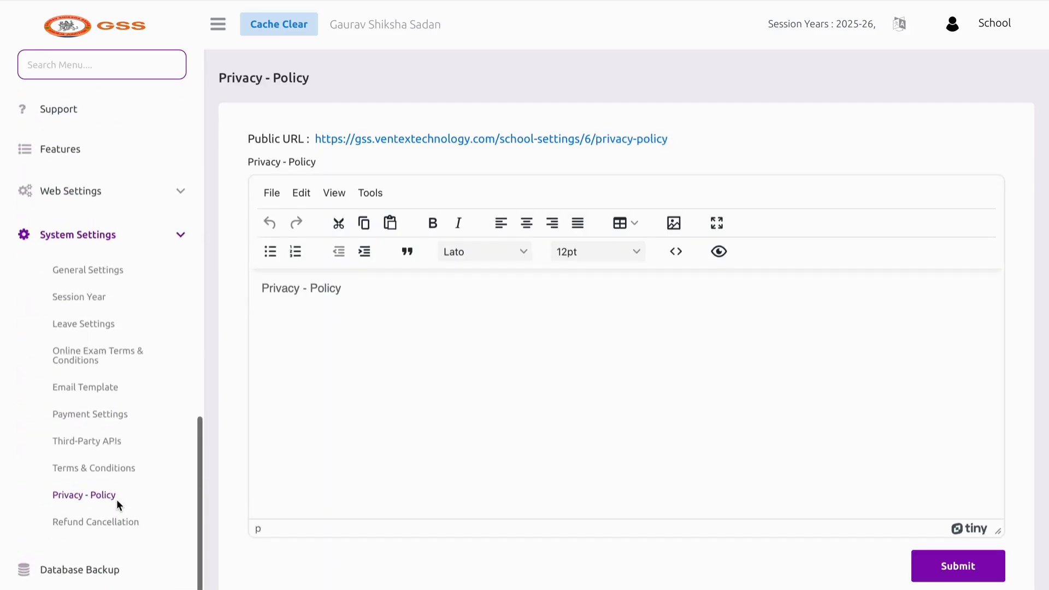
left_click(109, 524)
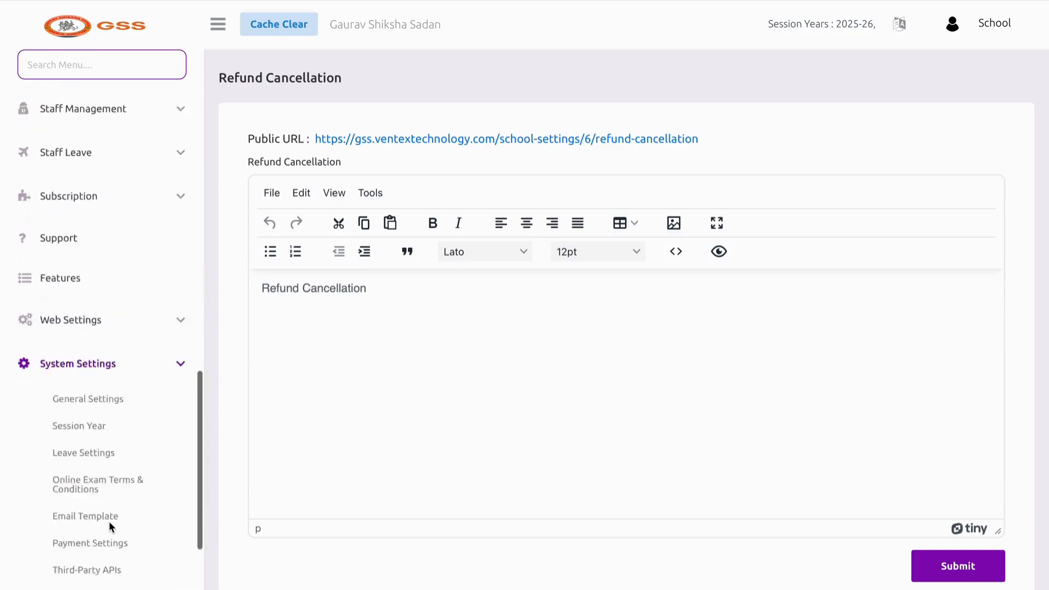
Generate a new backup from the Database Backup page and confirm with Yes
left_click(94, 571)
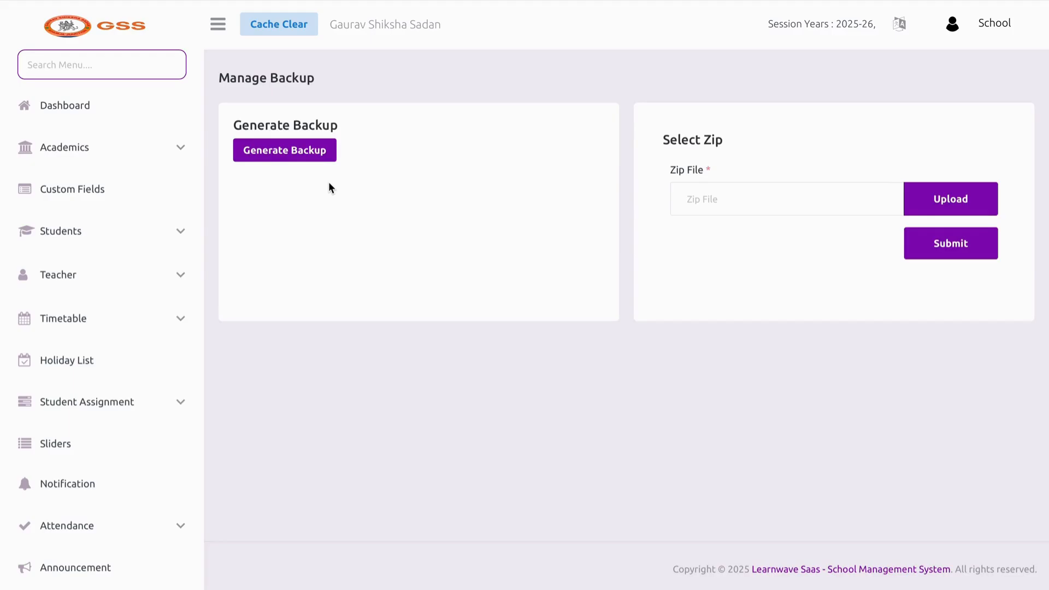
left_click(316, 153)
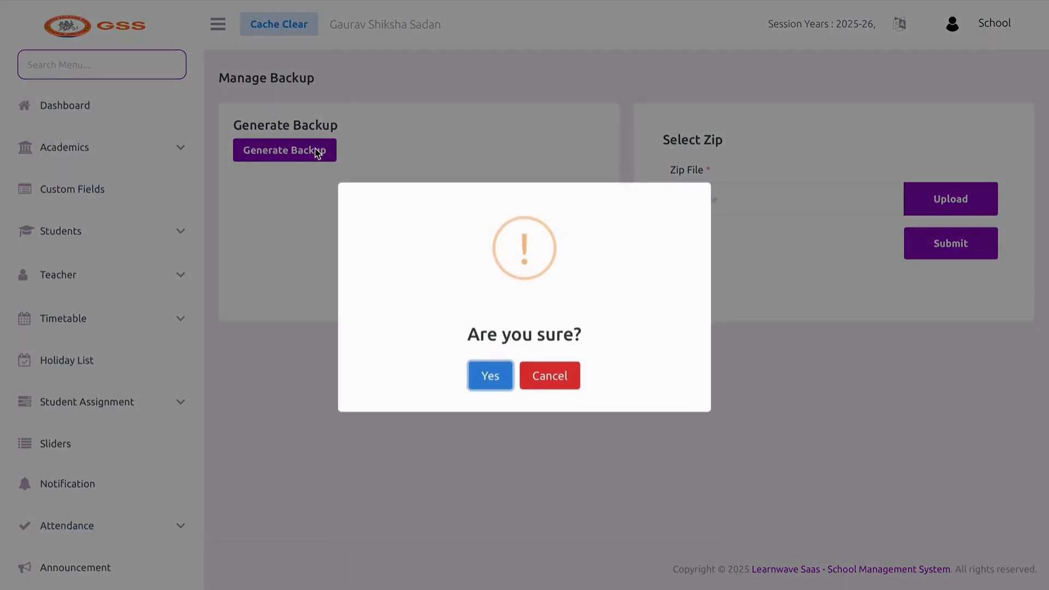
left_click(485, 376)
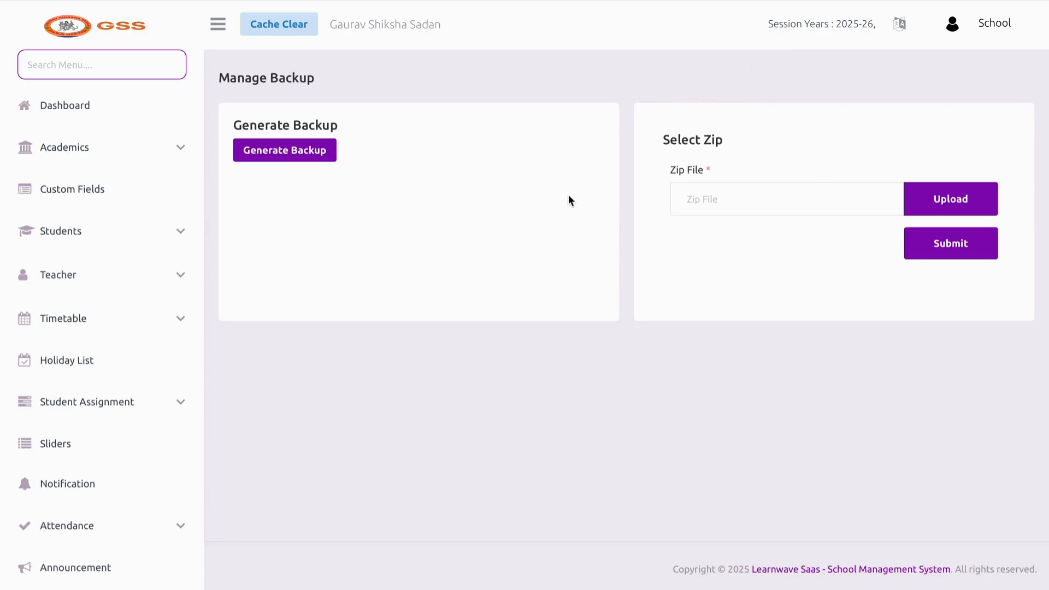
Return to the dashboard and briefly expand, then collapse, the Subscription section
left_click(133, 121)
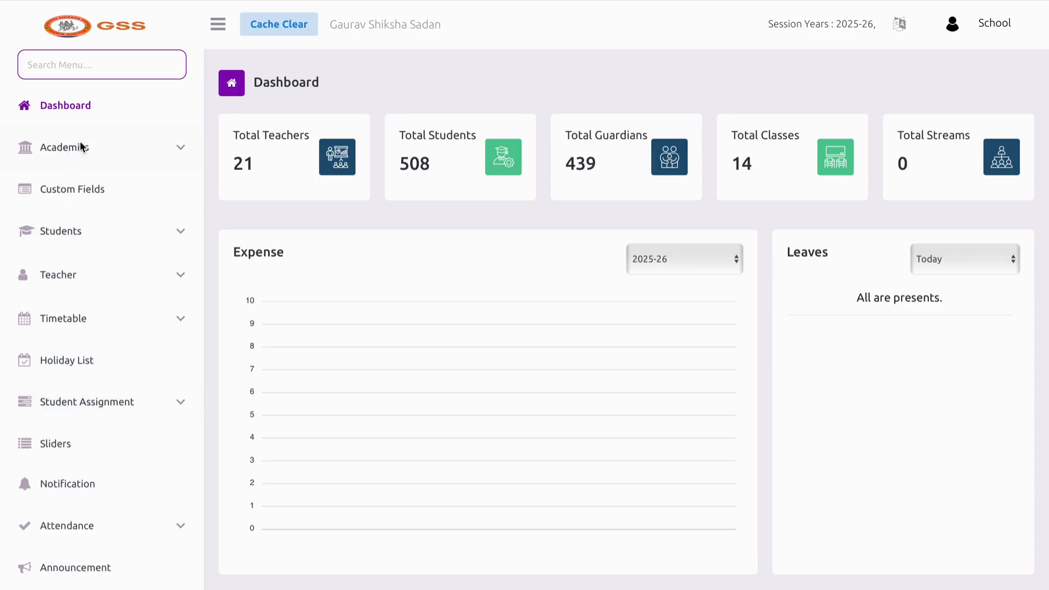
scroll(86, 448, "down", 10)
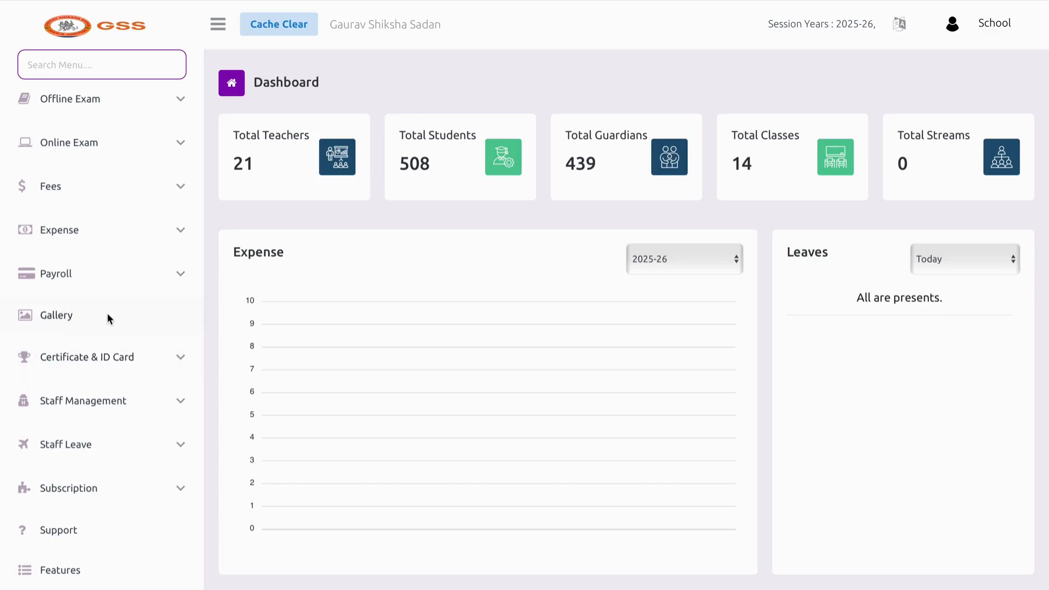
scroll(107, 313, "down", 3)
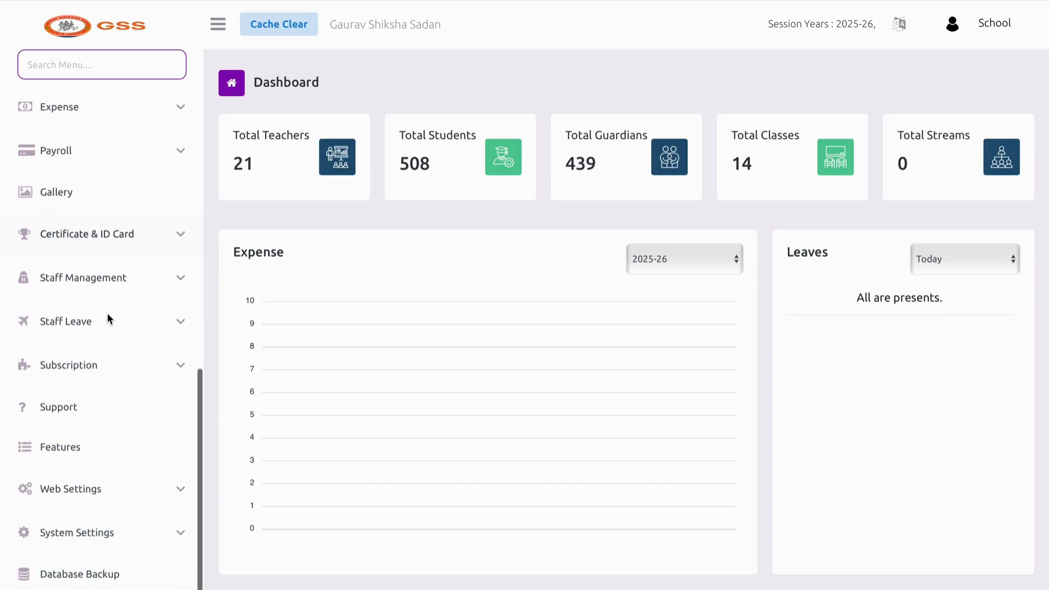
left_click(96, 350)
left_click(96, 351)
Browse the Features list, then open the Support contact page
left_click(84, 434)
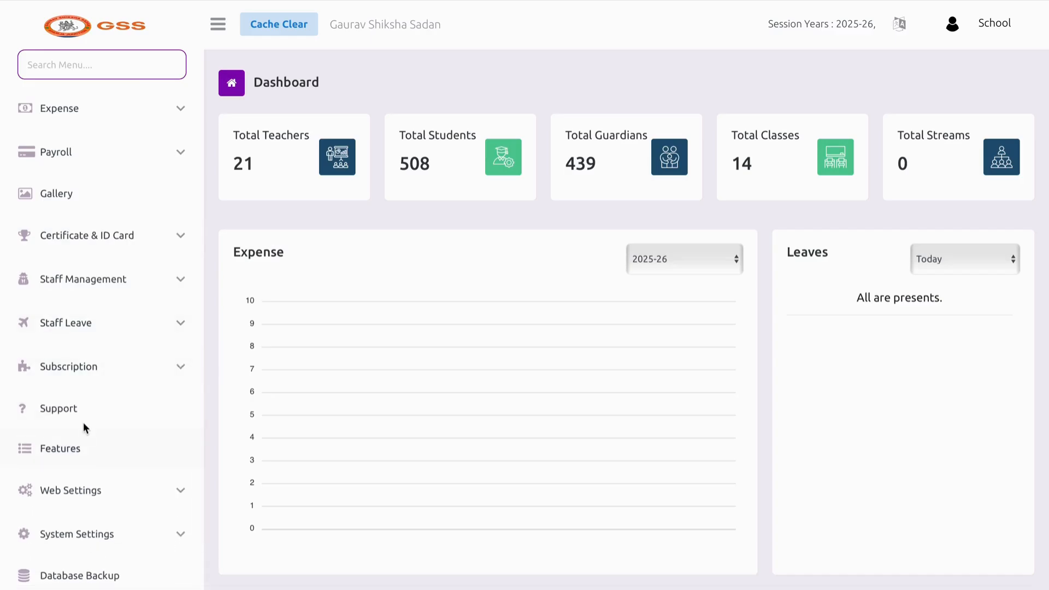
scroll(73, 496, "down", 5)
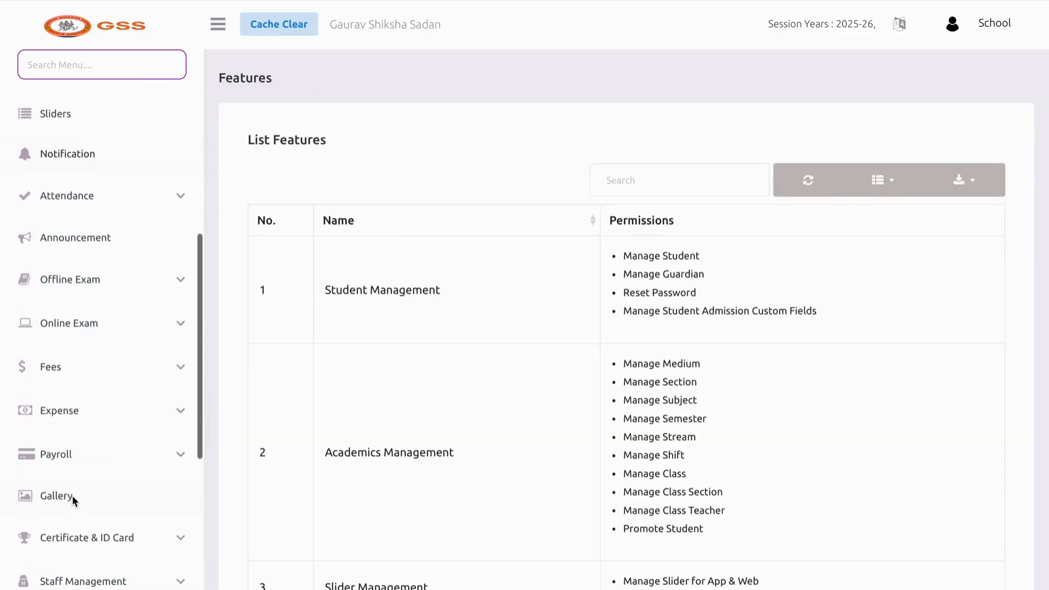
scroll(90, 492, "down", 3)
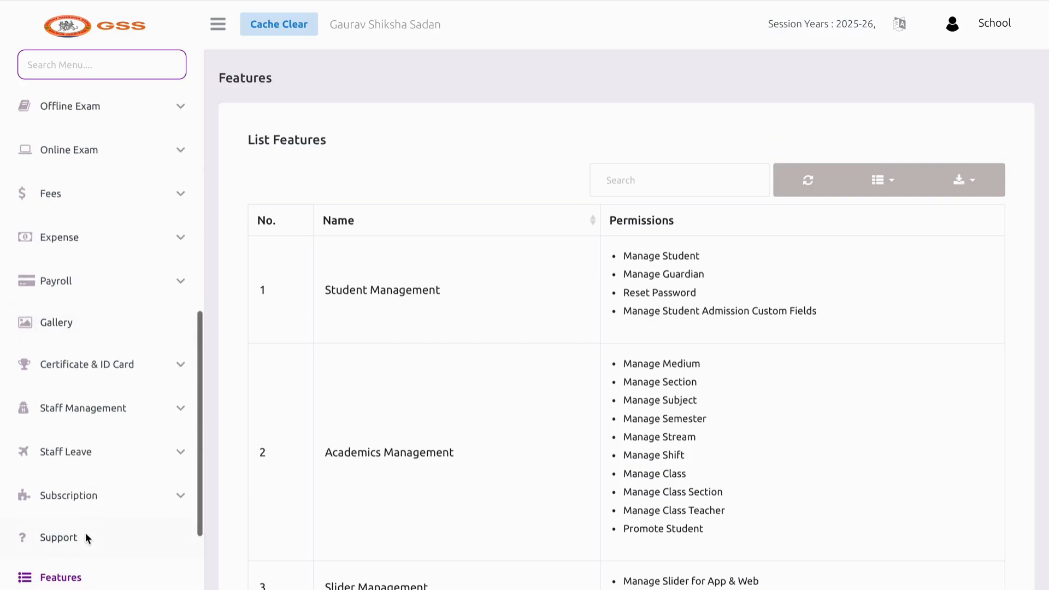
left_click(87, 537)
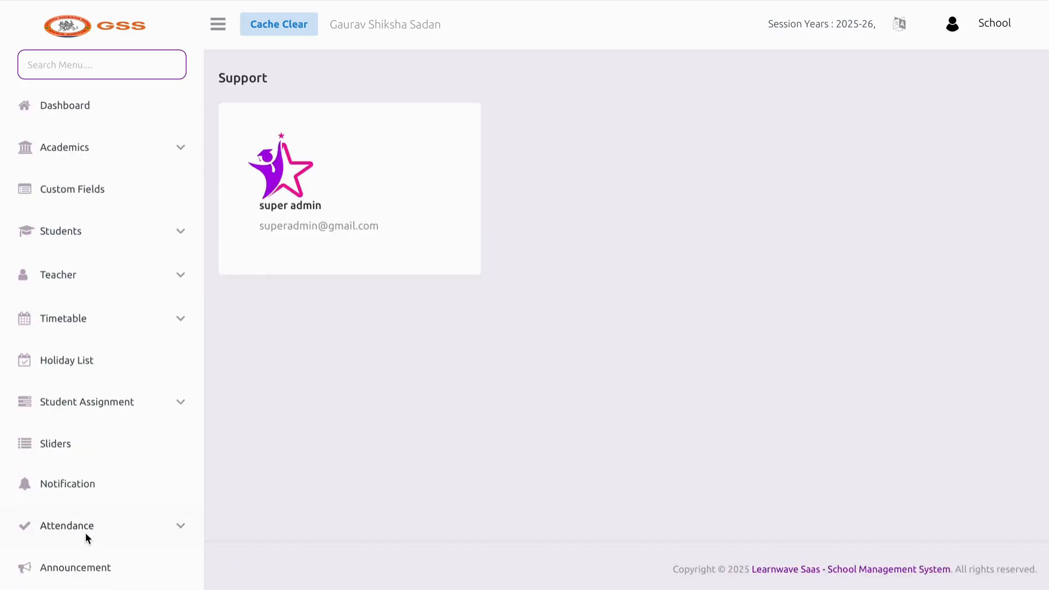